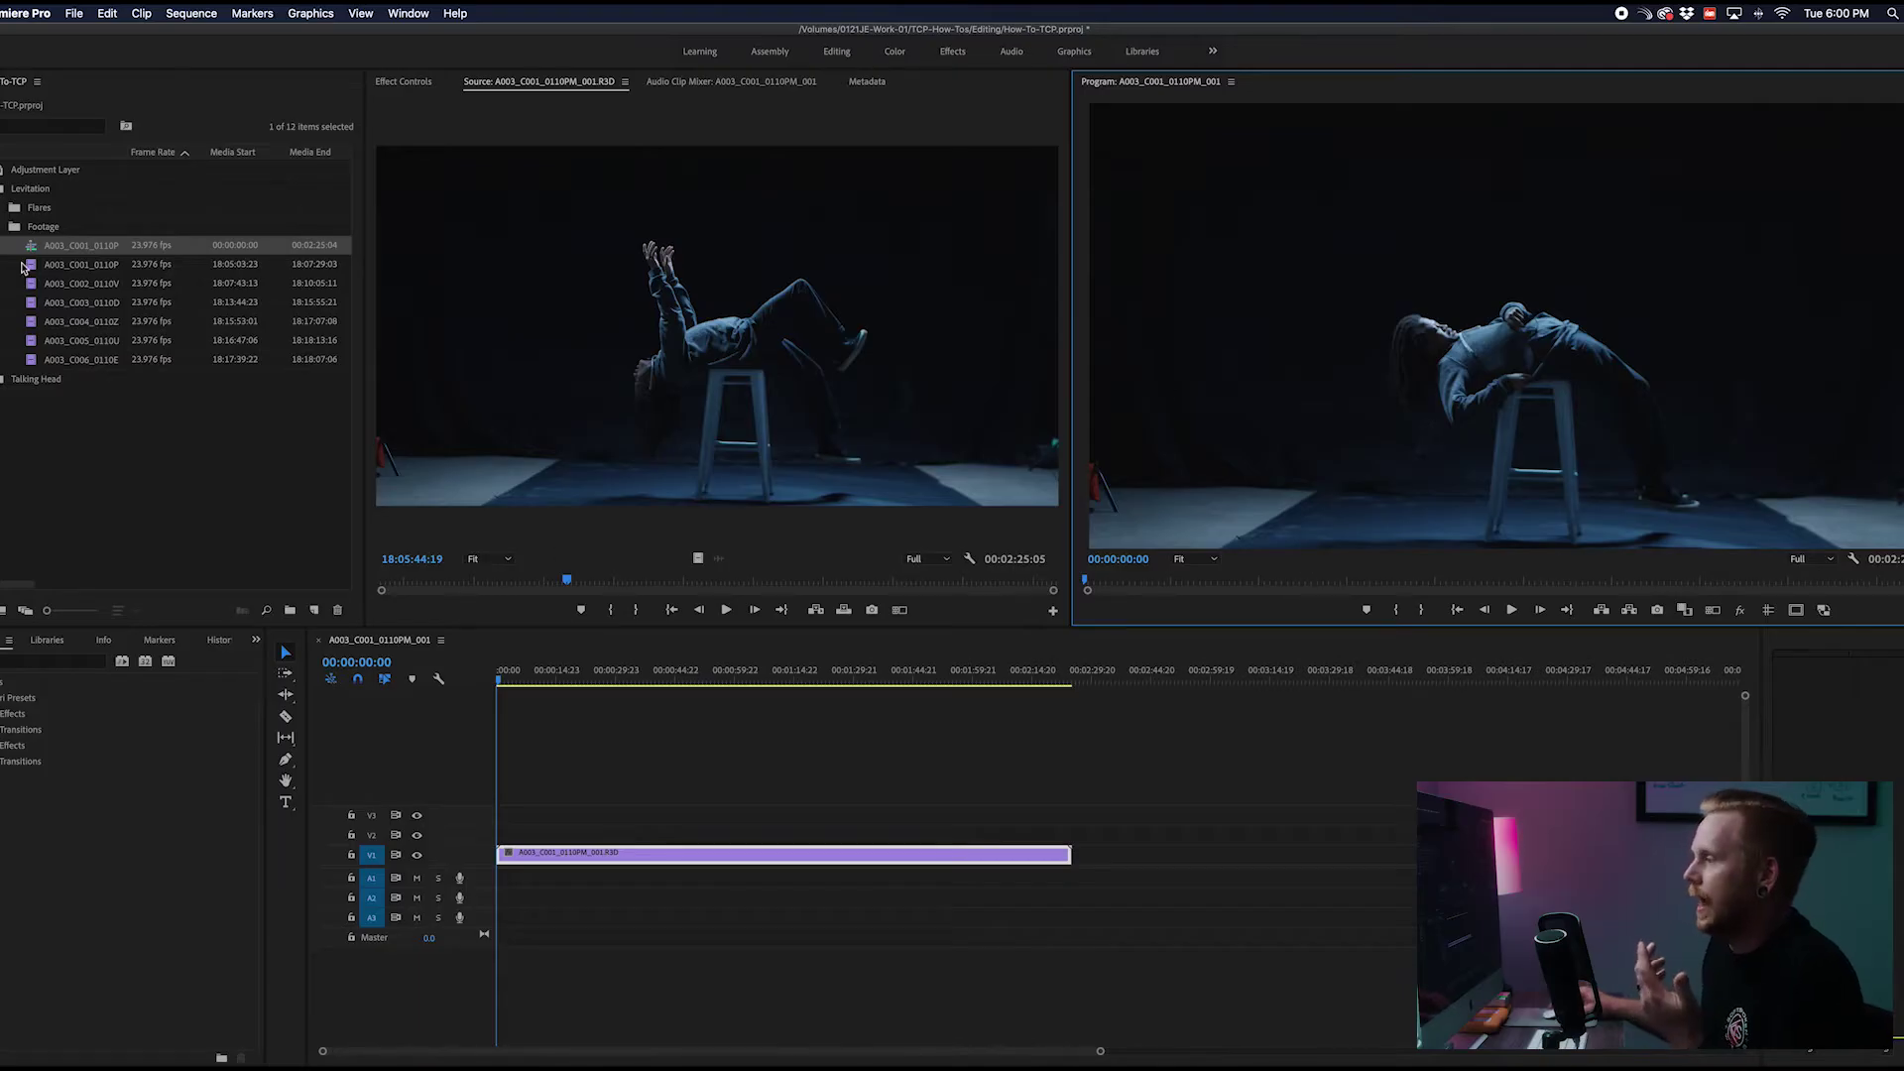
Skim the levitation takes and mark an in point at 18:16:39:05 in clip A003_C004
double_click(28, 216)
scroll(1061, 296, down, 15)
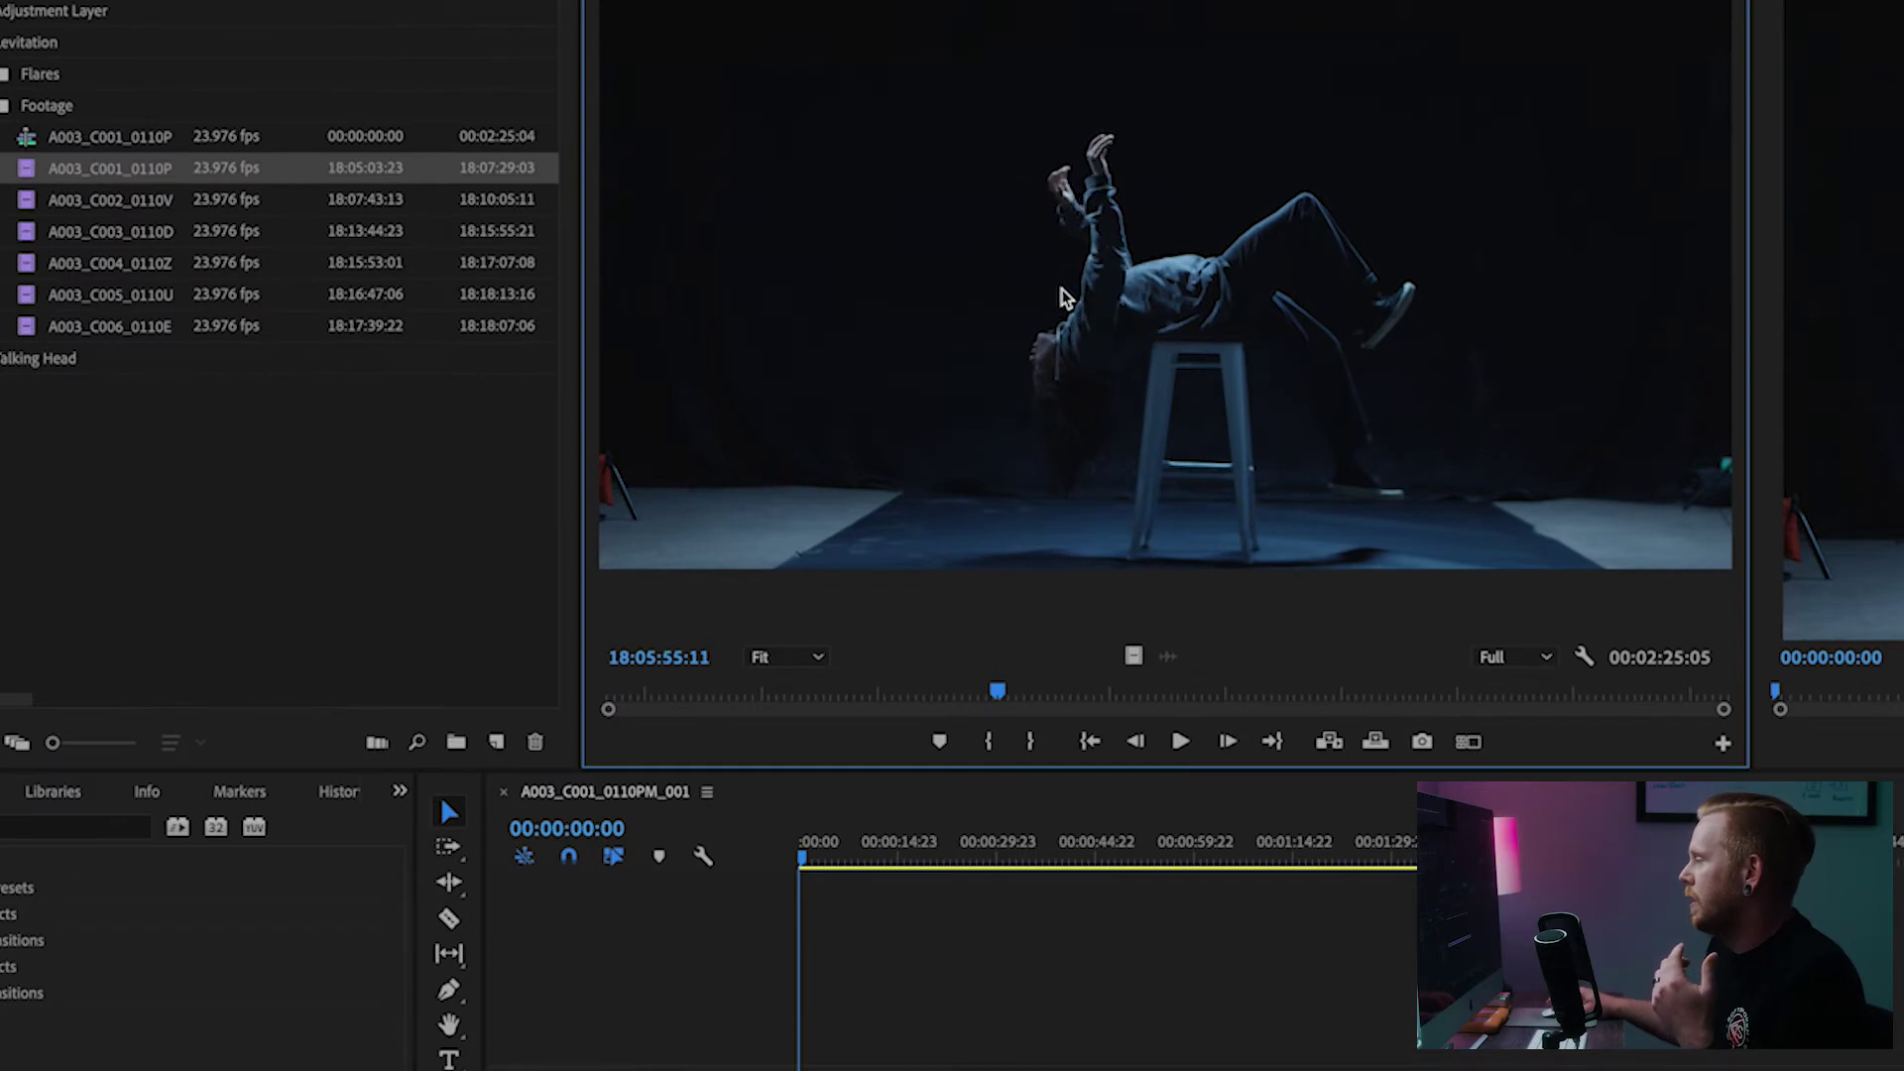
scroll(1061, 297, up, 3)
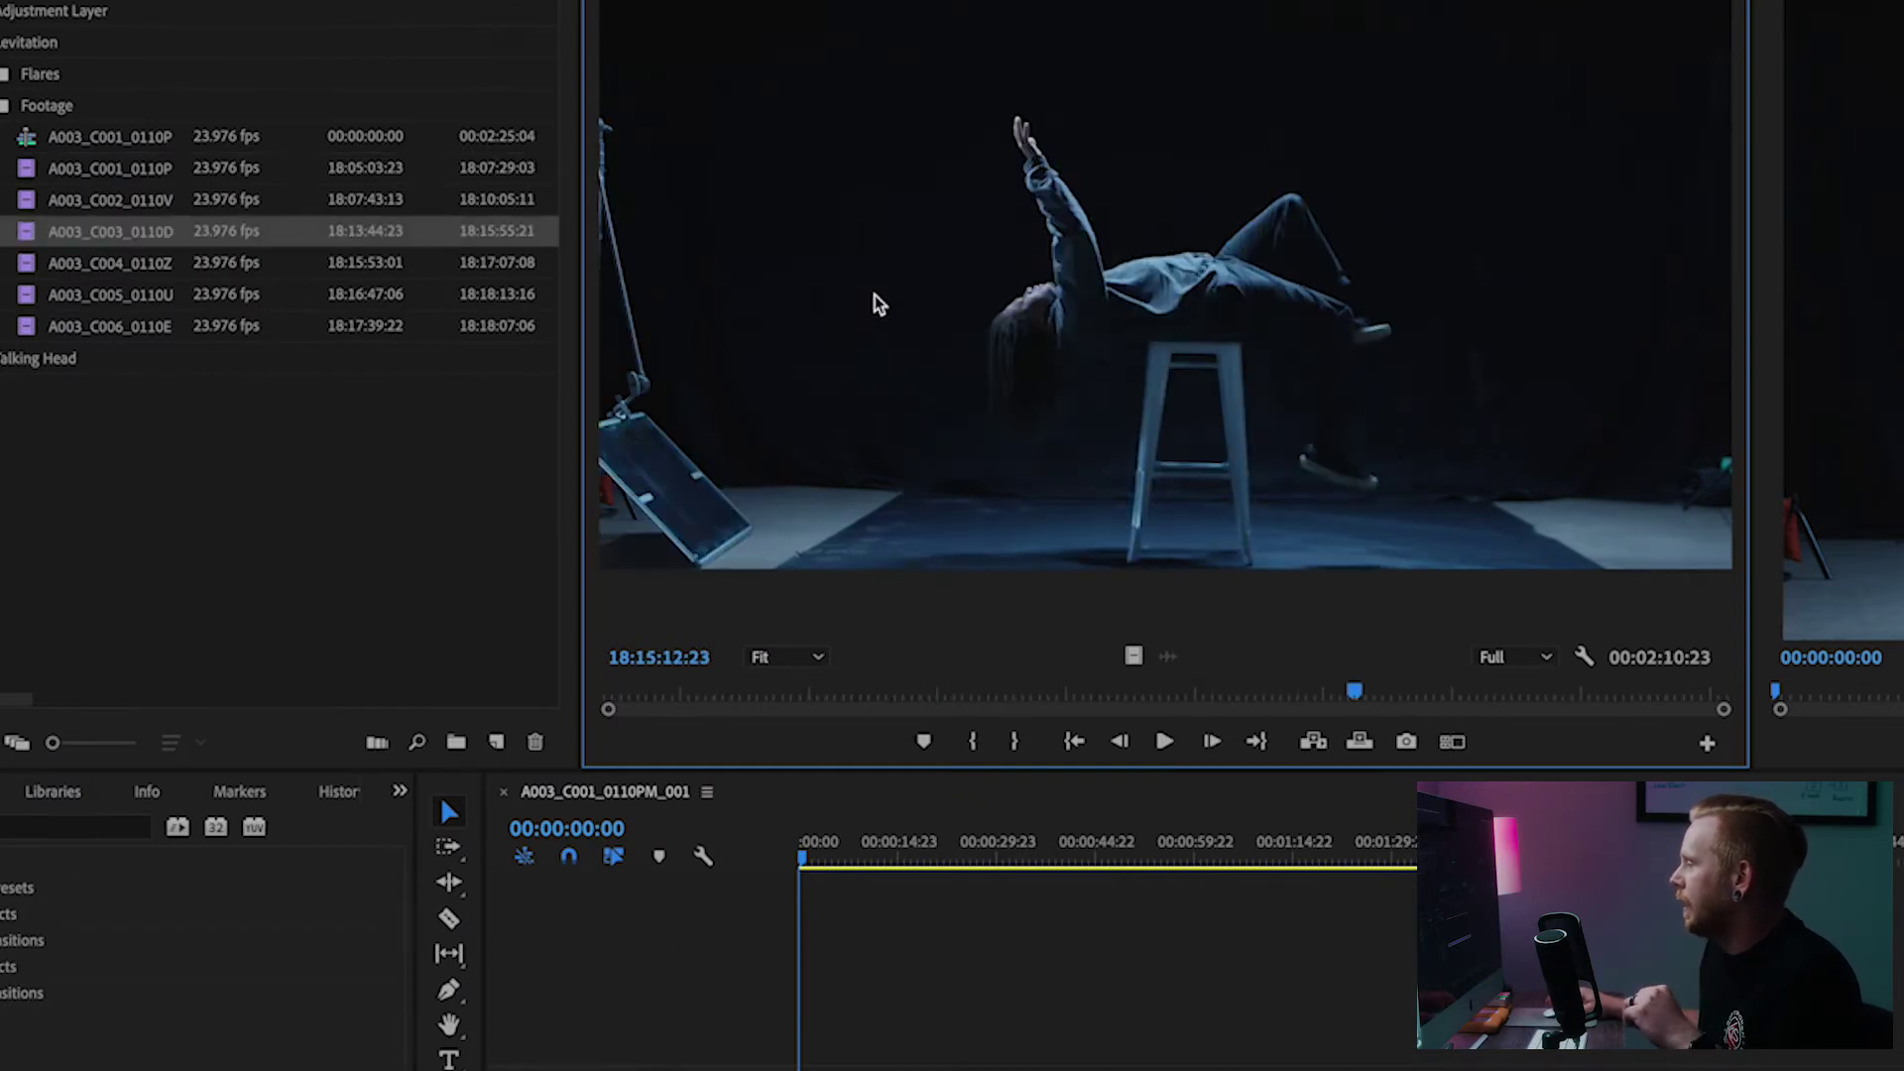
click(30, 266)
double_click(30, 266)
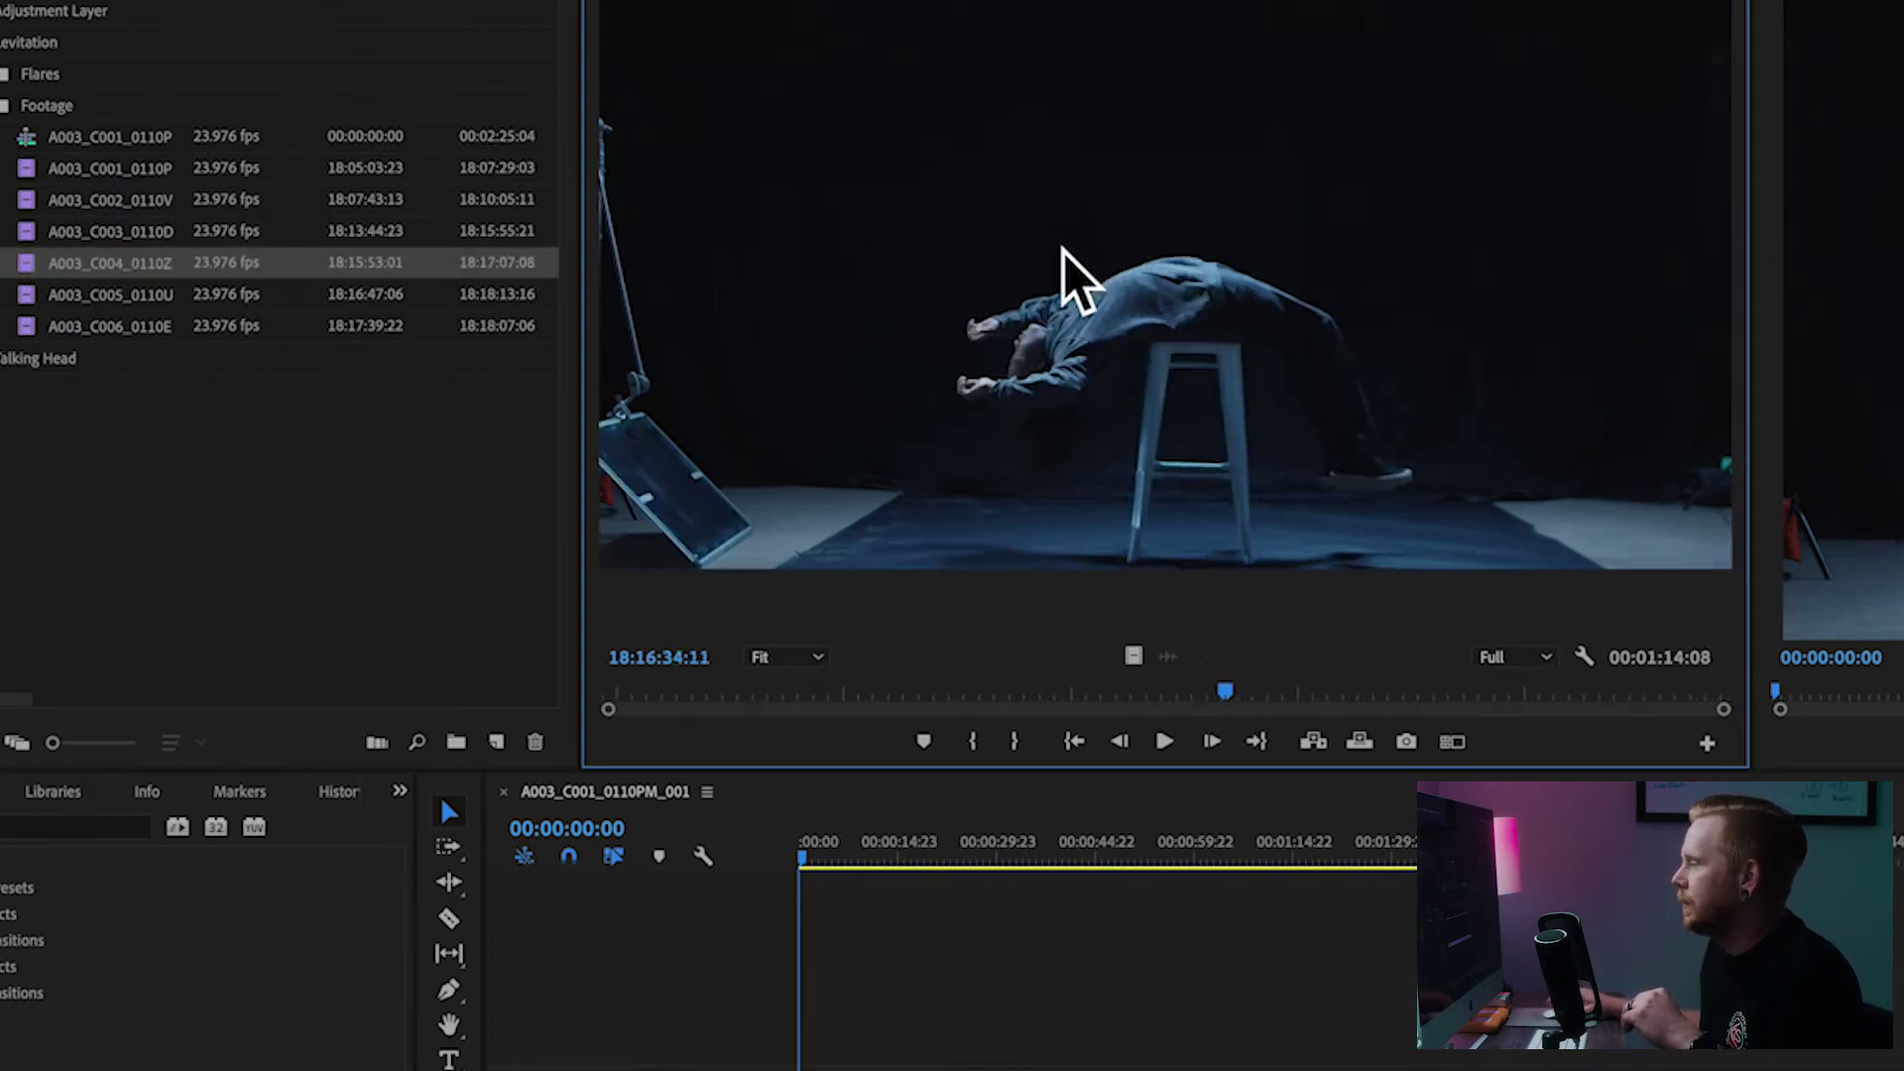
scroll(1014, 275, up, 5)
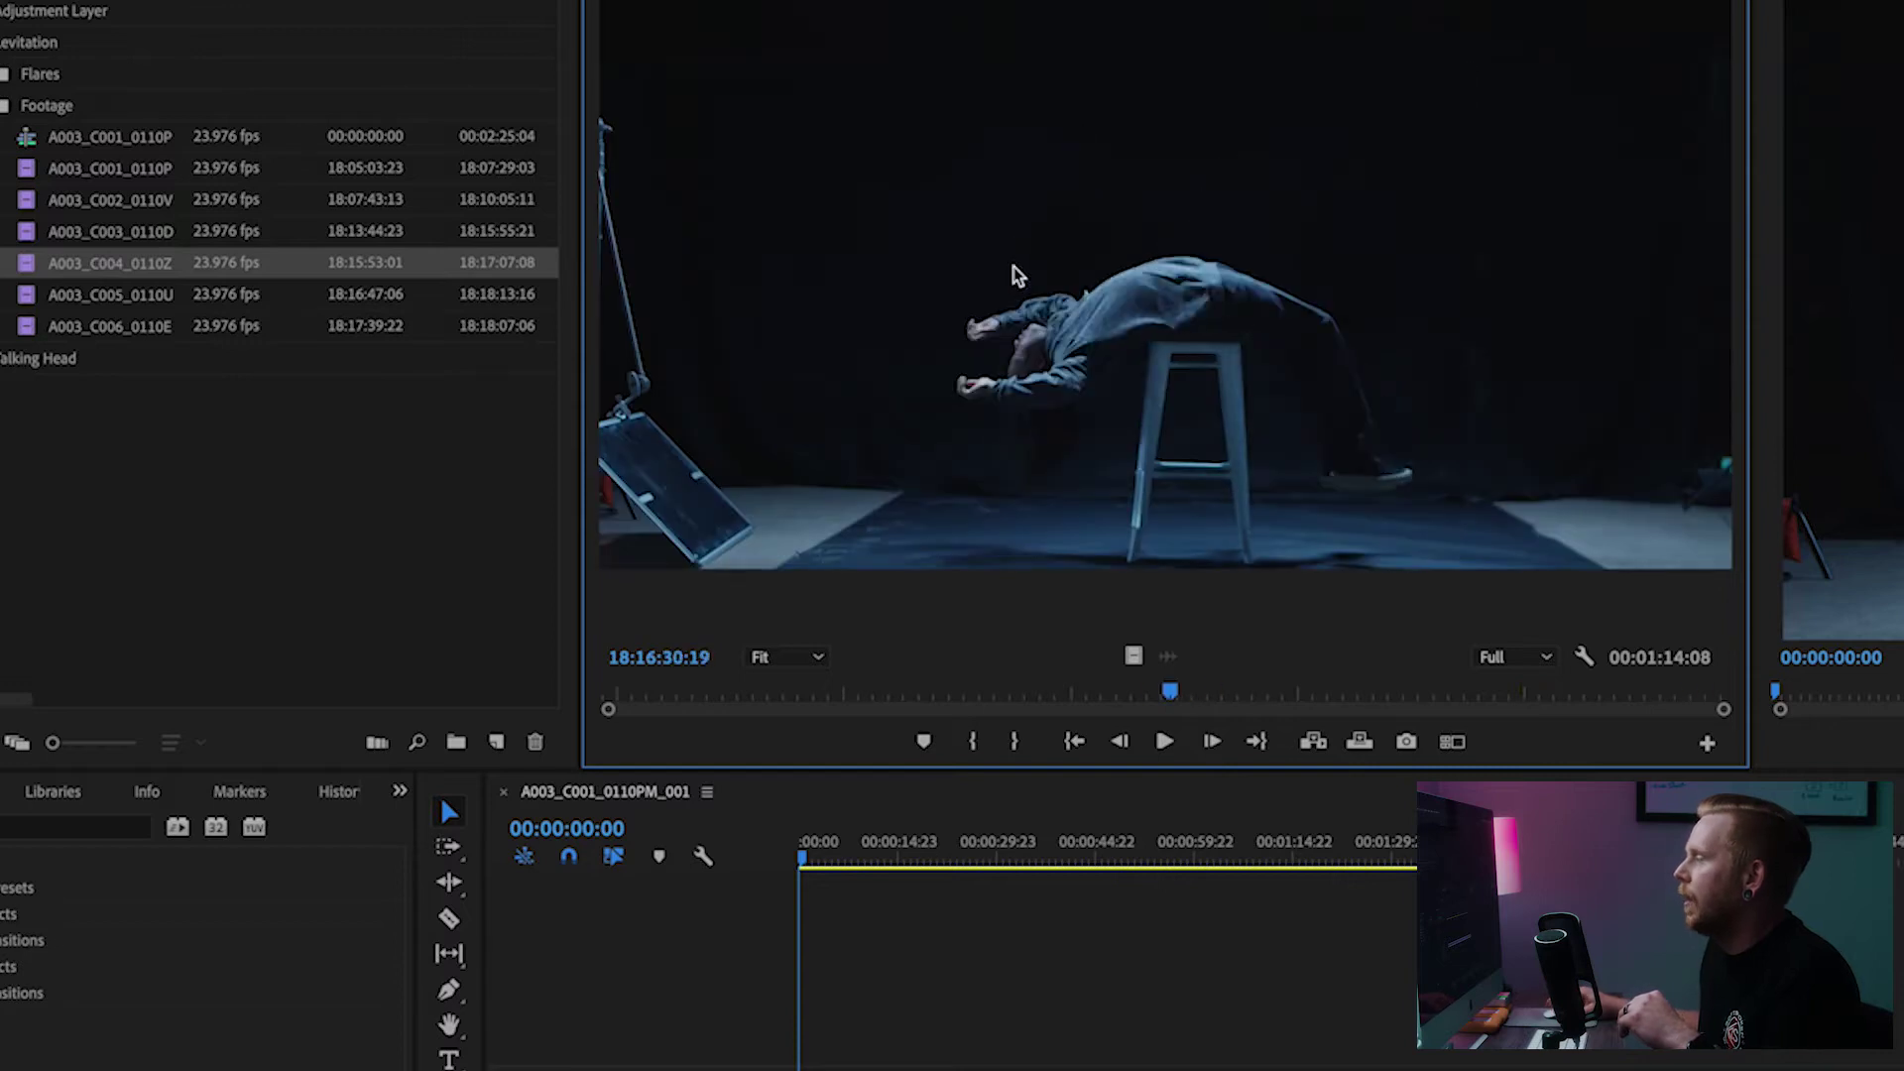
scroll(1012, 268, down, 5)
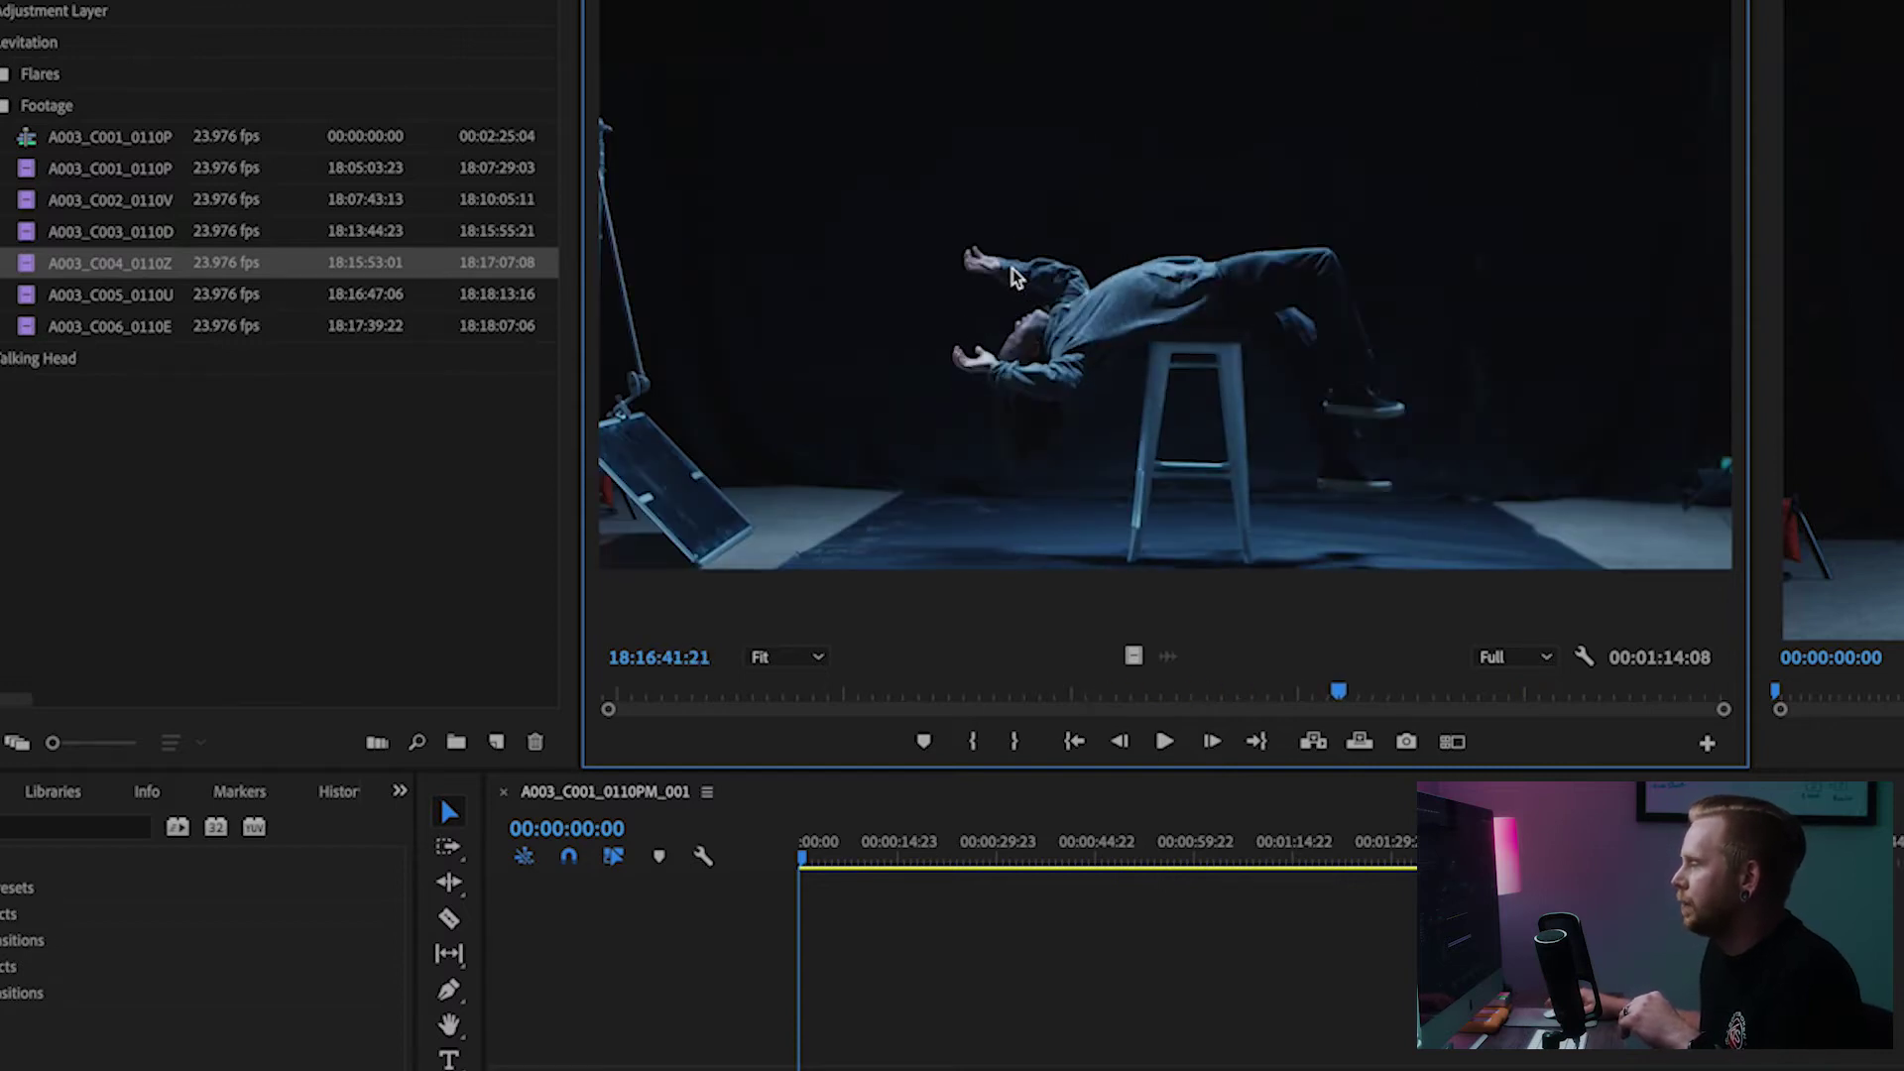
scroll(1011, 269, up, 1)
scroll(1011, 268, down, 2)
scroll(1014, 269, up, 5)
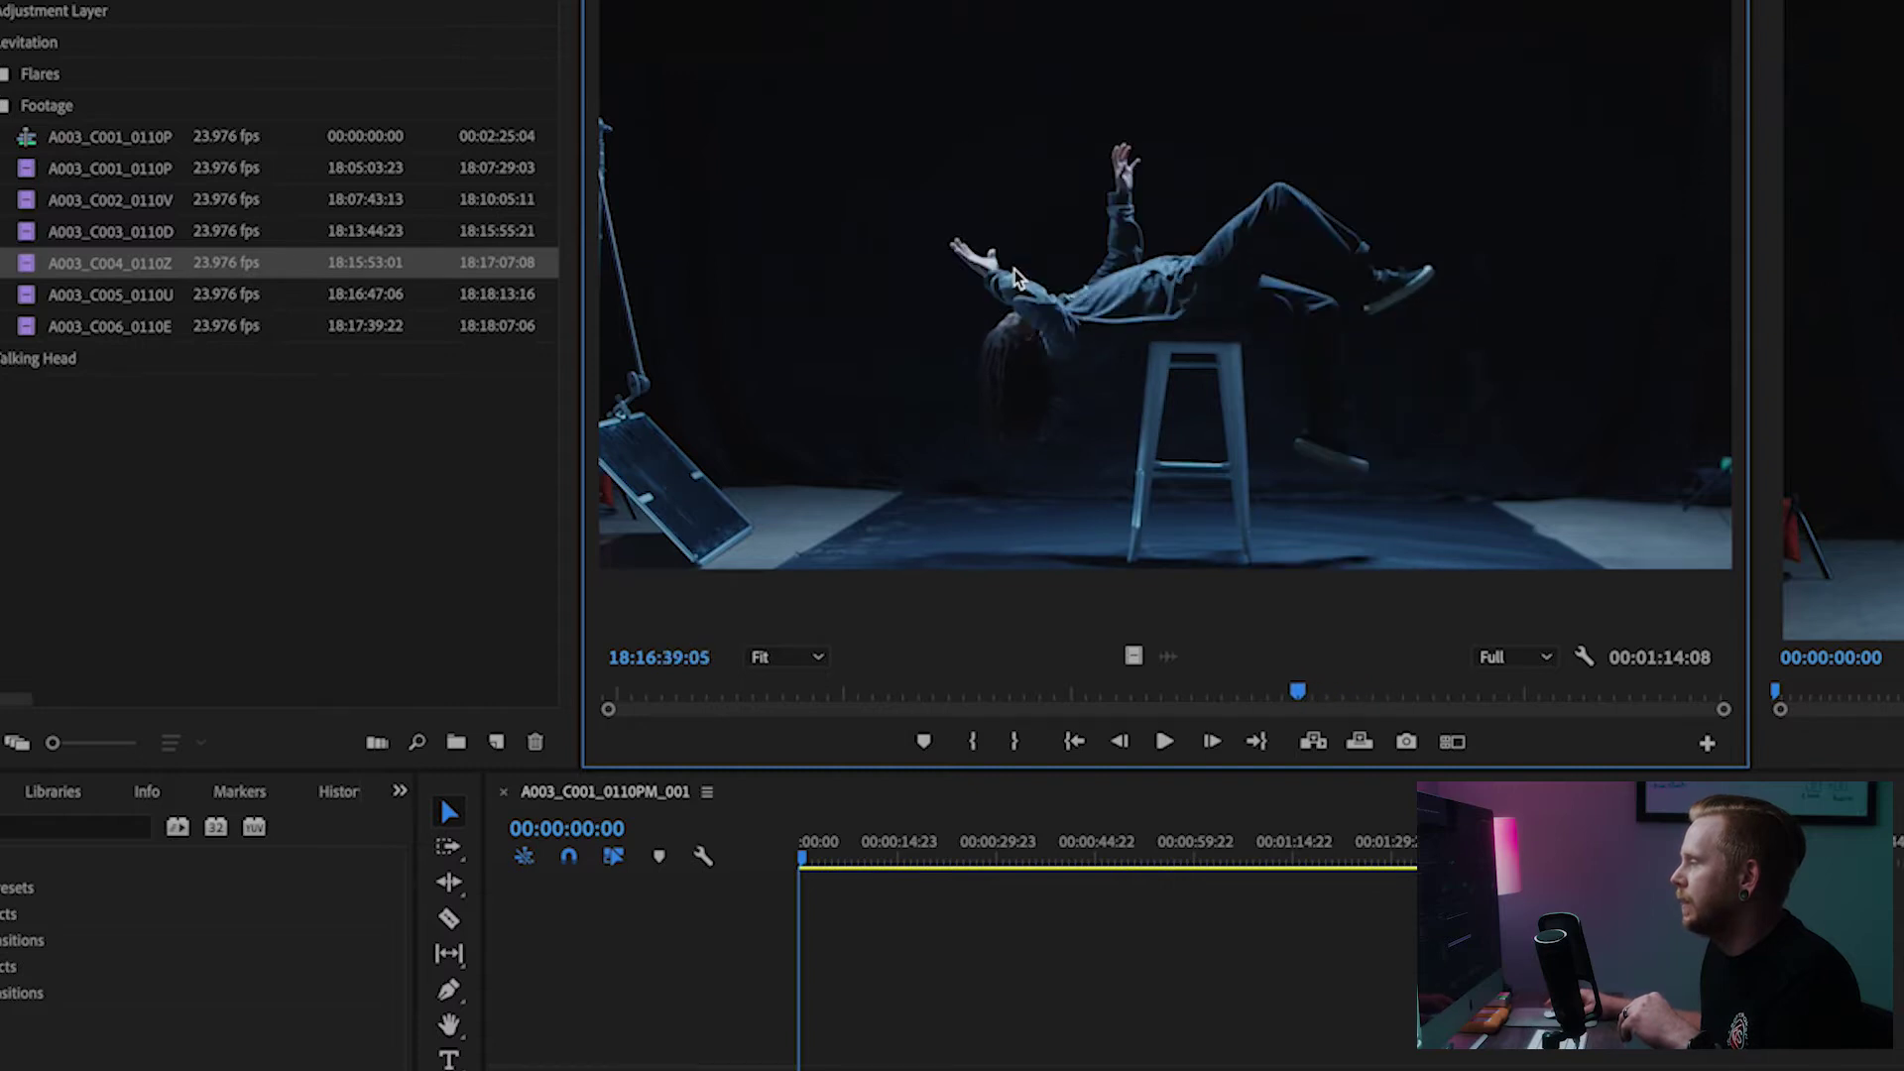
key(i)
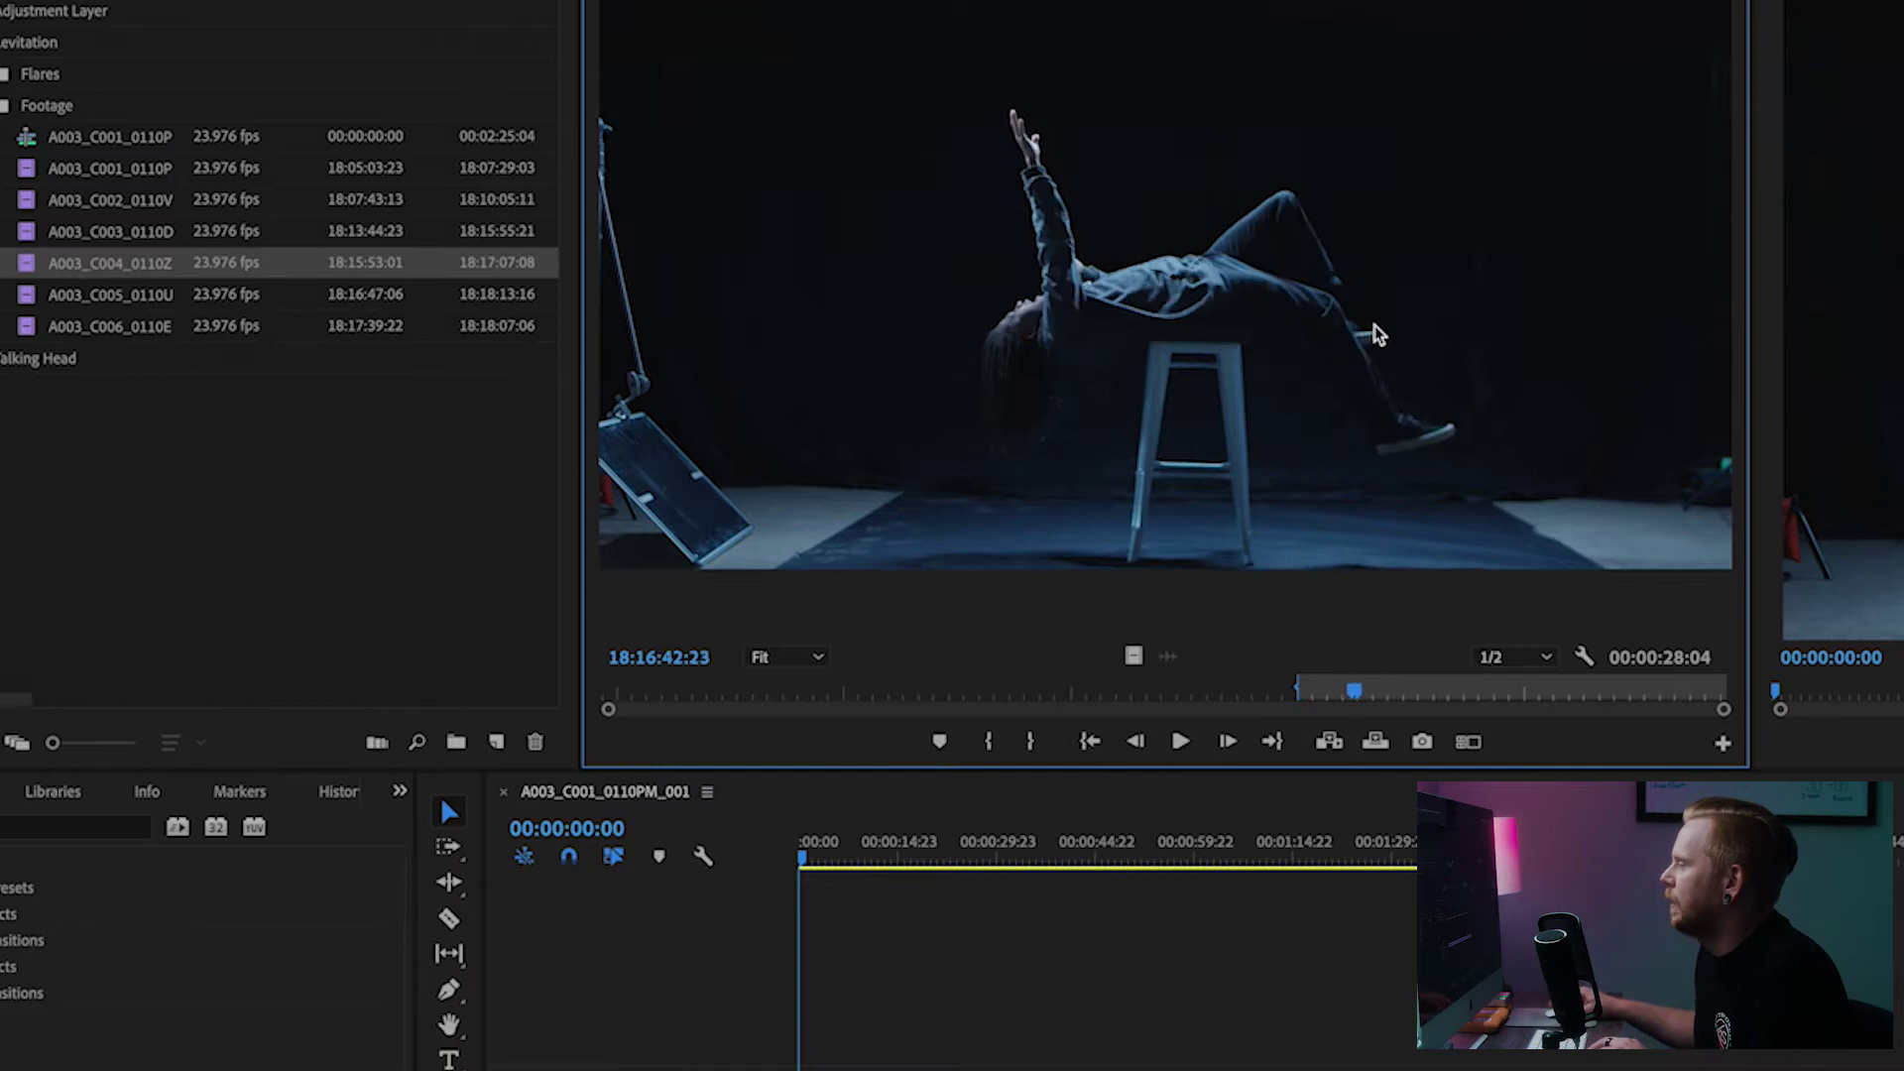
Mark the out point of A003_C004 at 18:16:50:15 and put the marked range at the start of the emptied sequence on V1
scroll(1375, 325, down, 5)
key(l)
key(l)
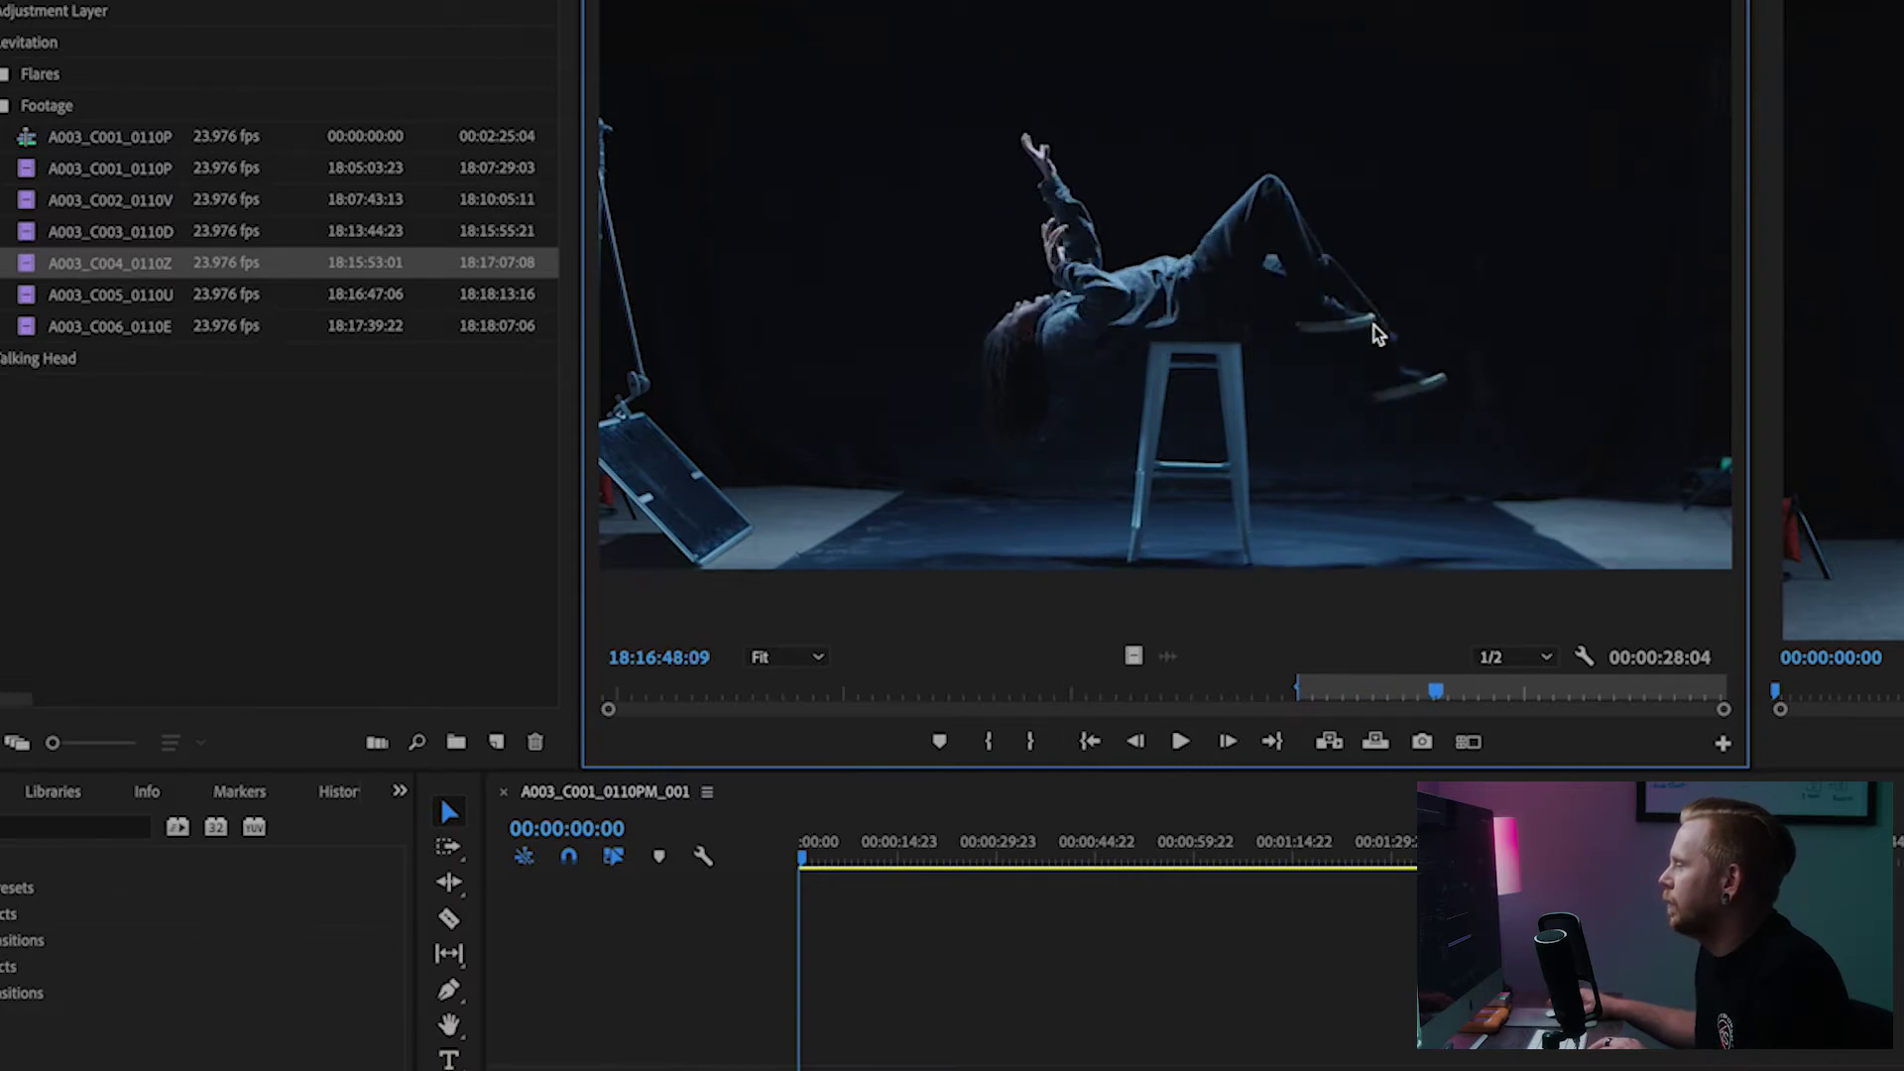
key(k)
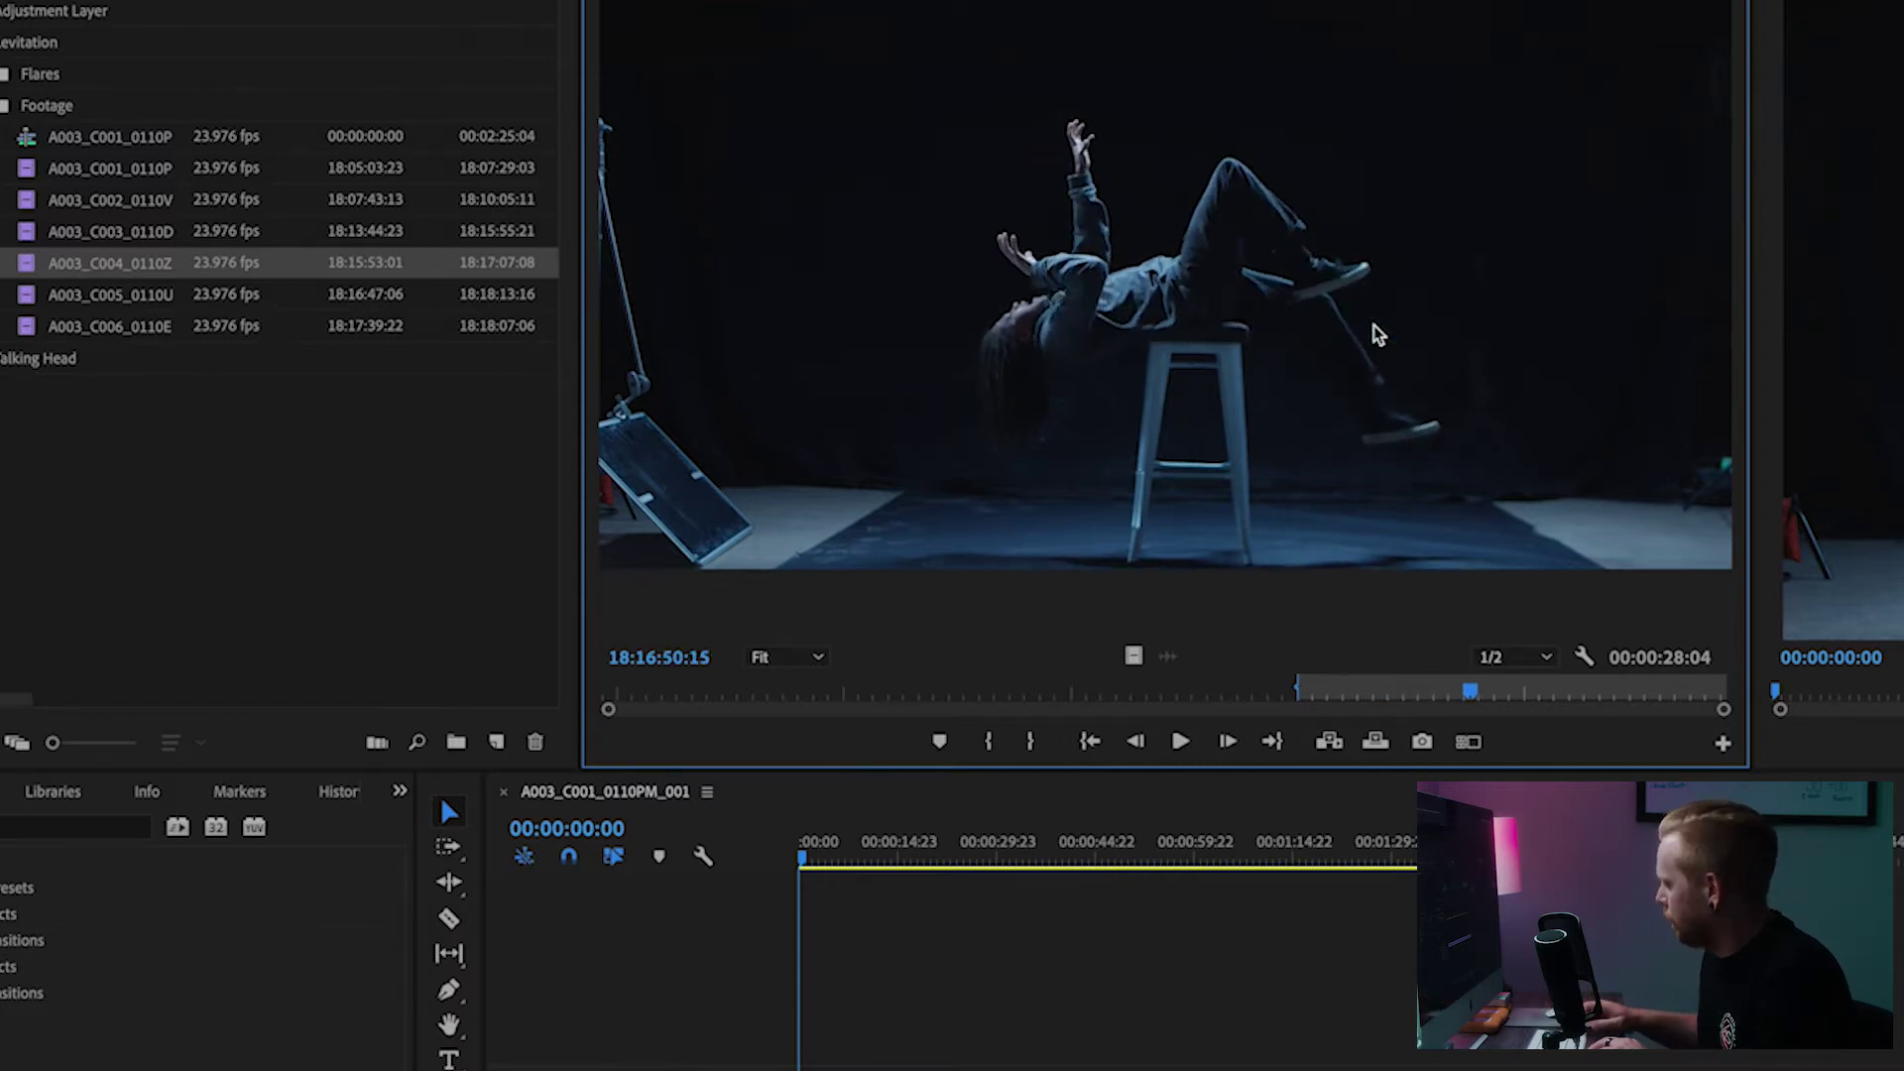
key(o)
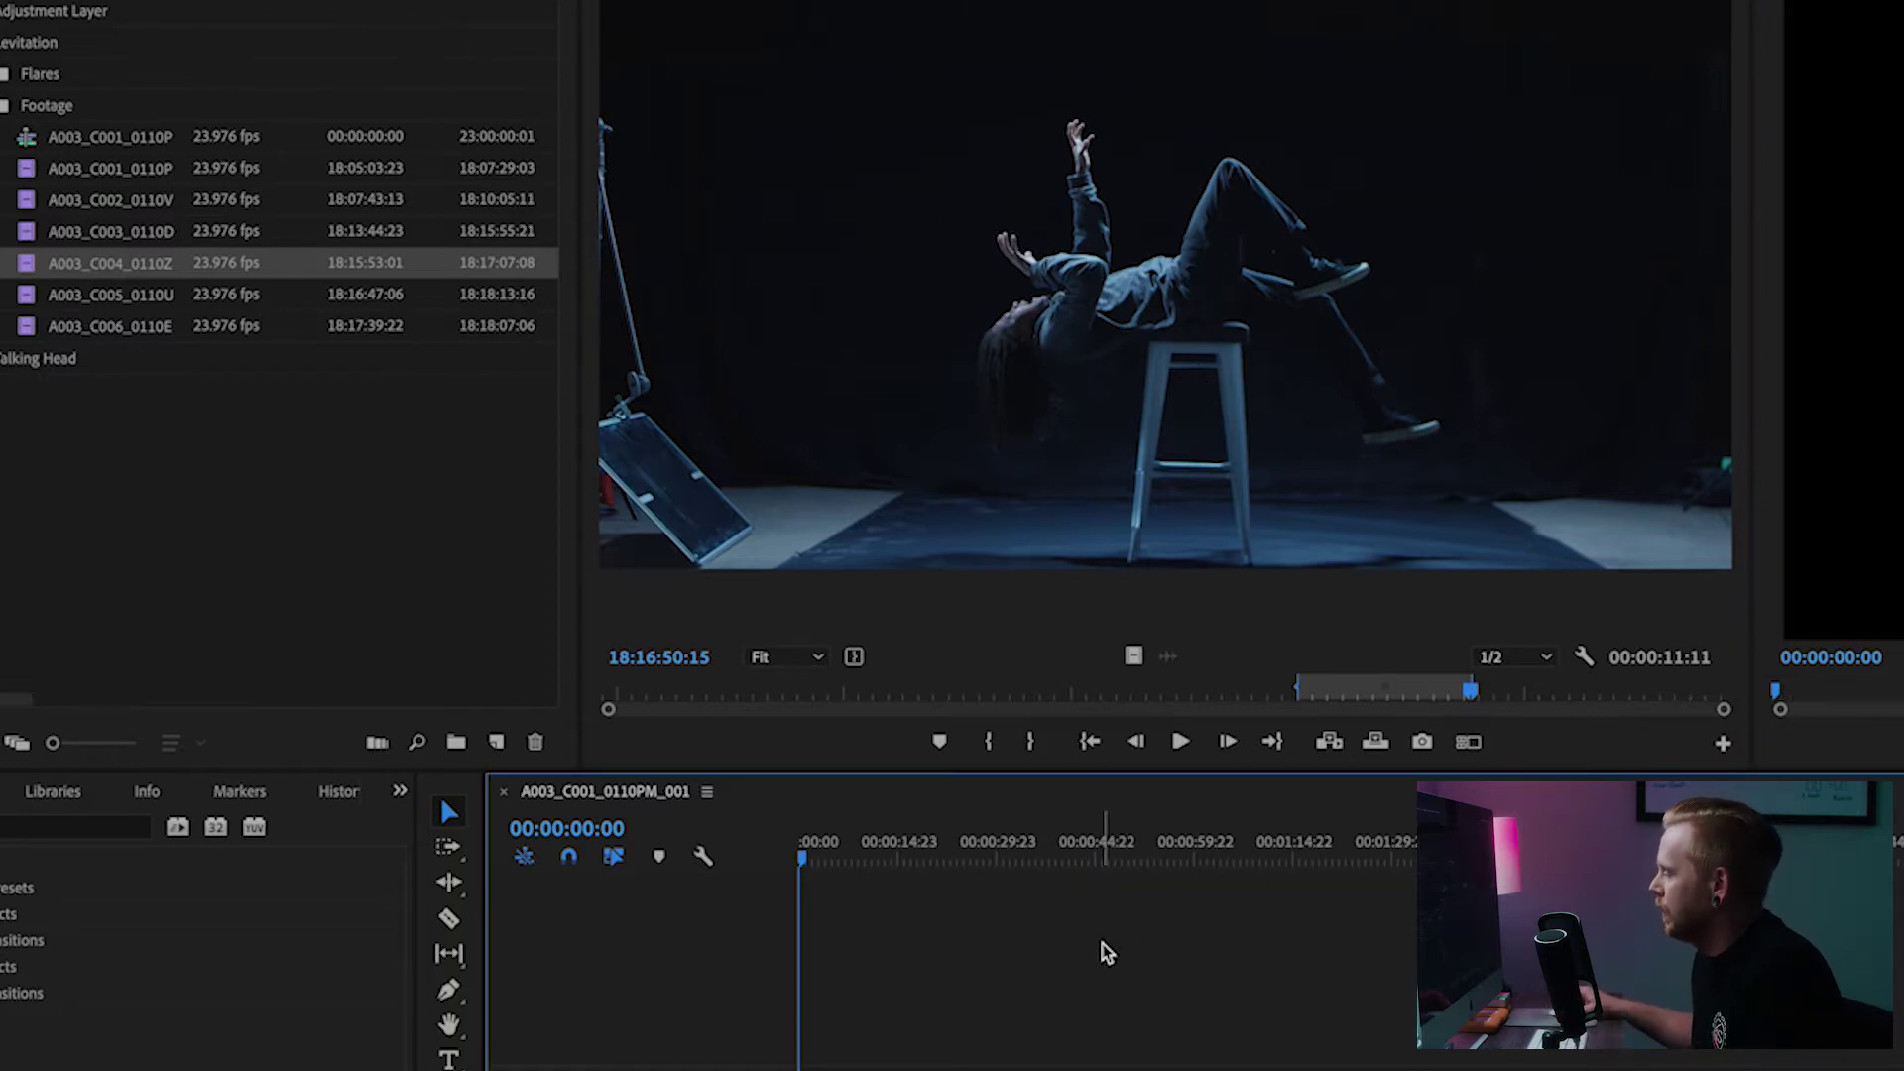
click(843, 856)
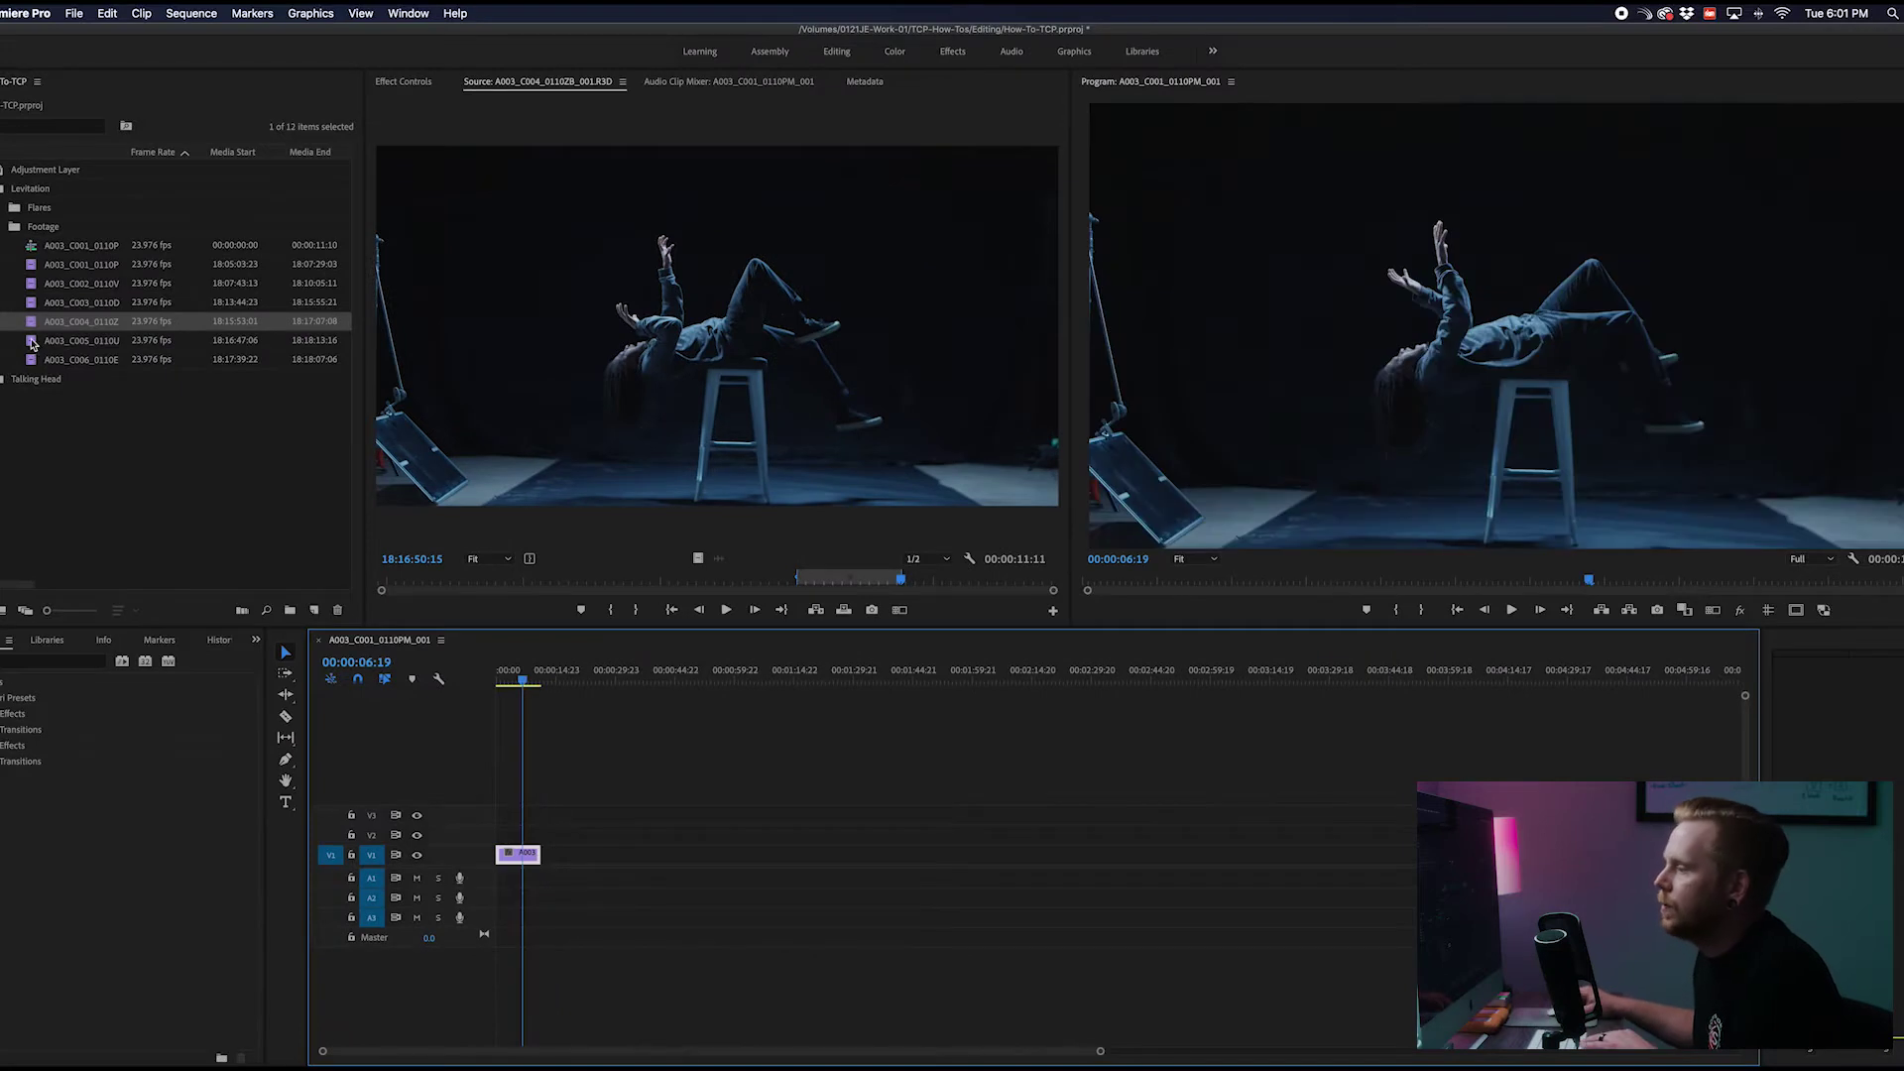
Review clips A003_C005 and A003_C006, checking the actor-carrying take and the empty background take
double_click(31, 342)
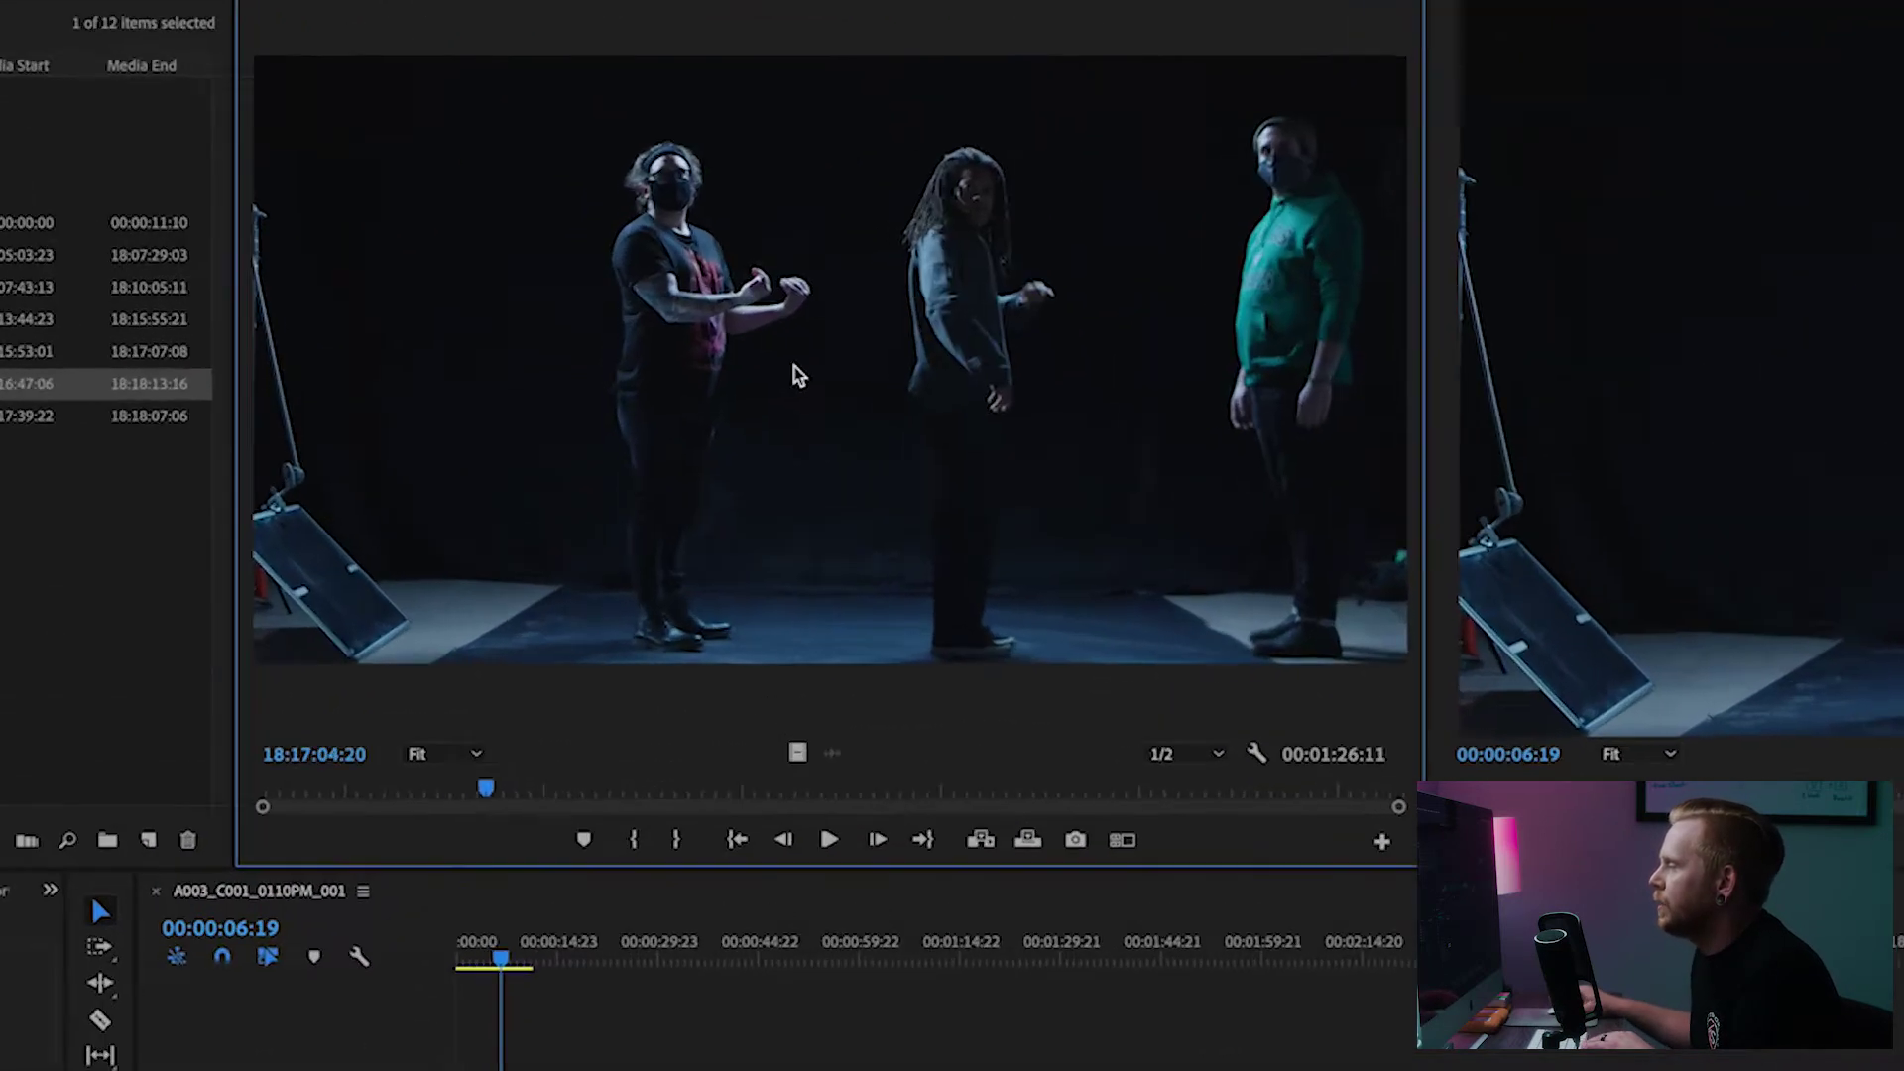
scroll(794, 365, down, 15)
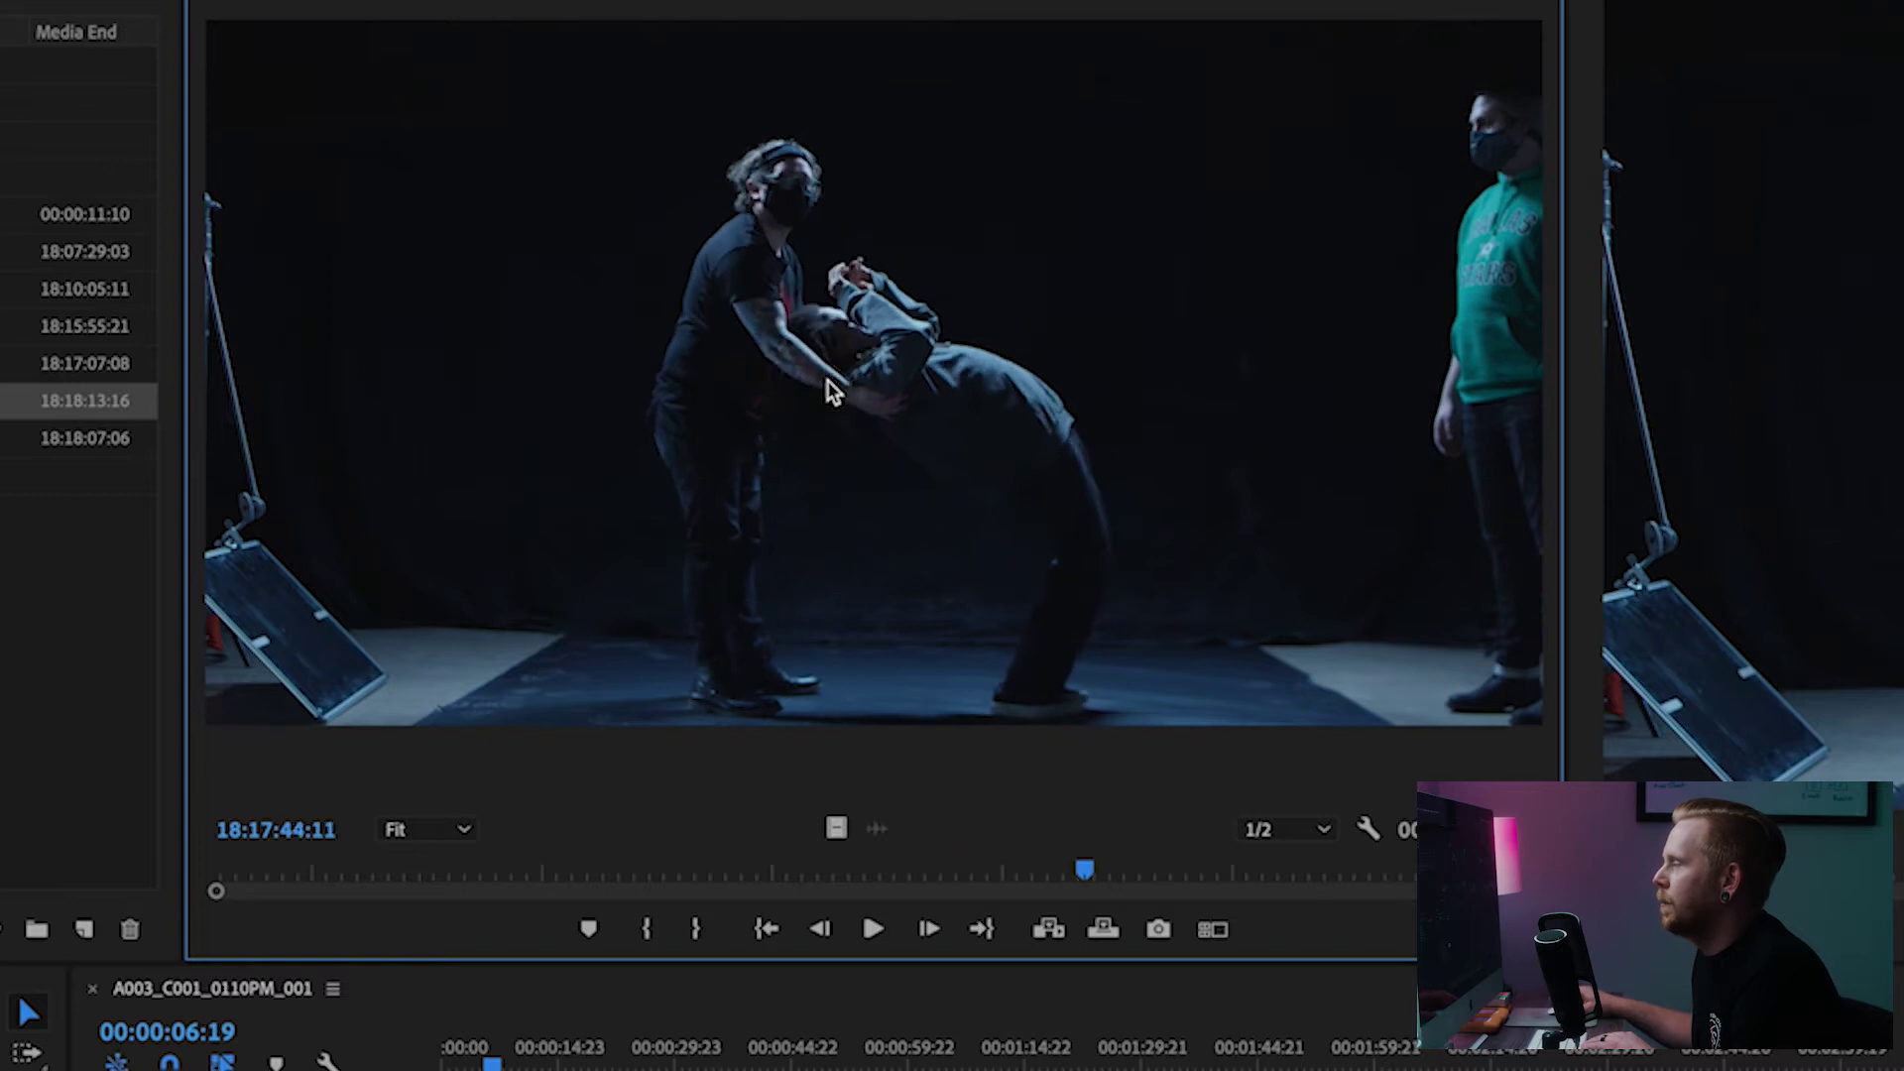
scroll(825, 383, down, 3)
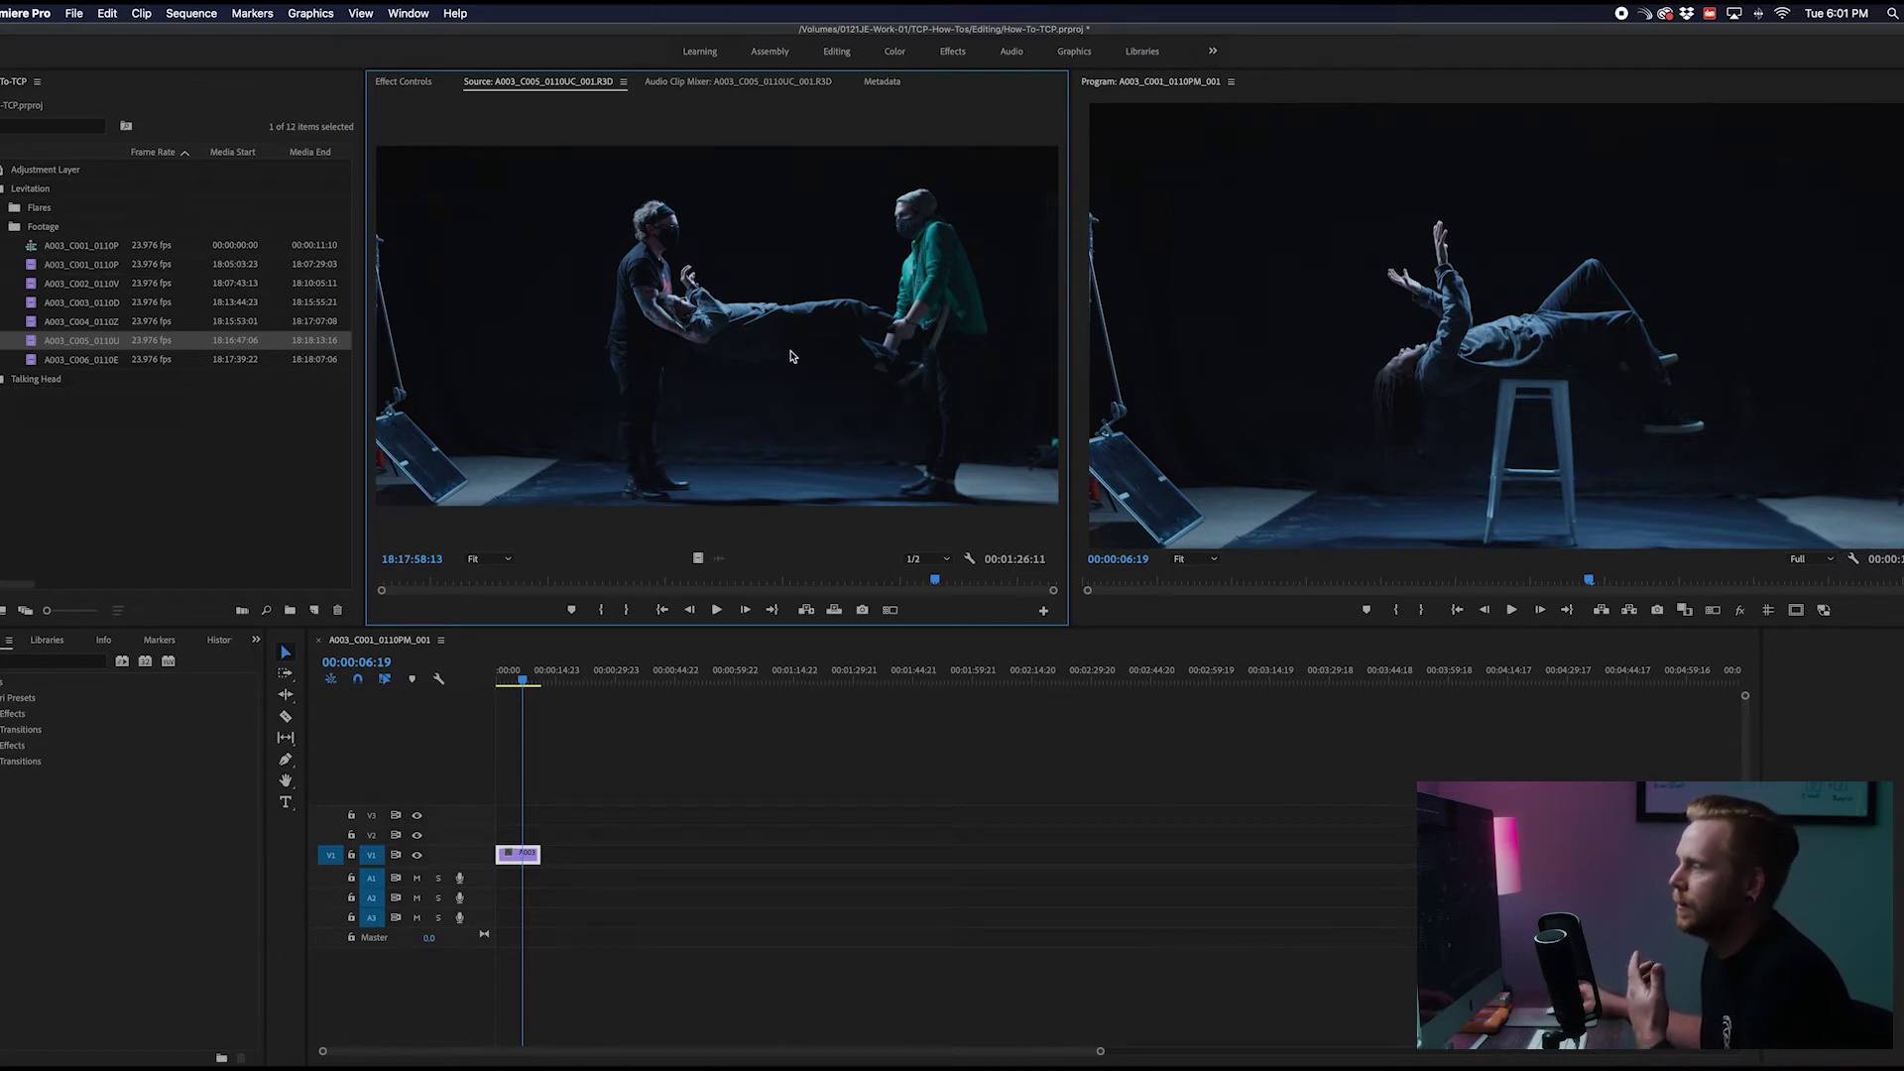
double_click(152, 360)
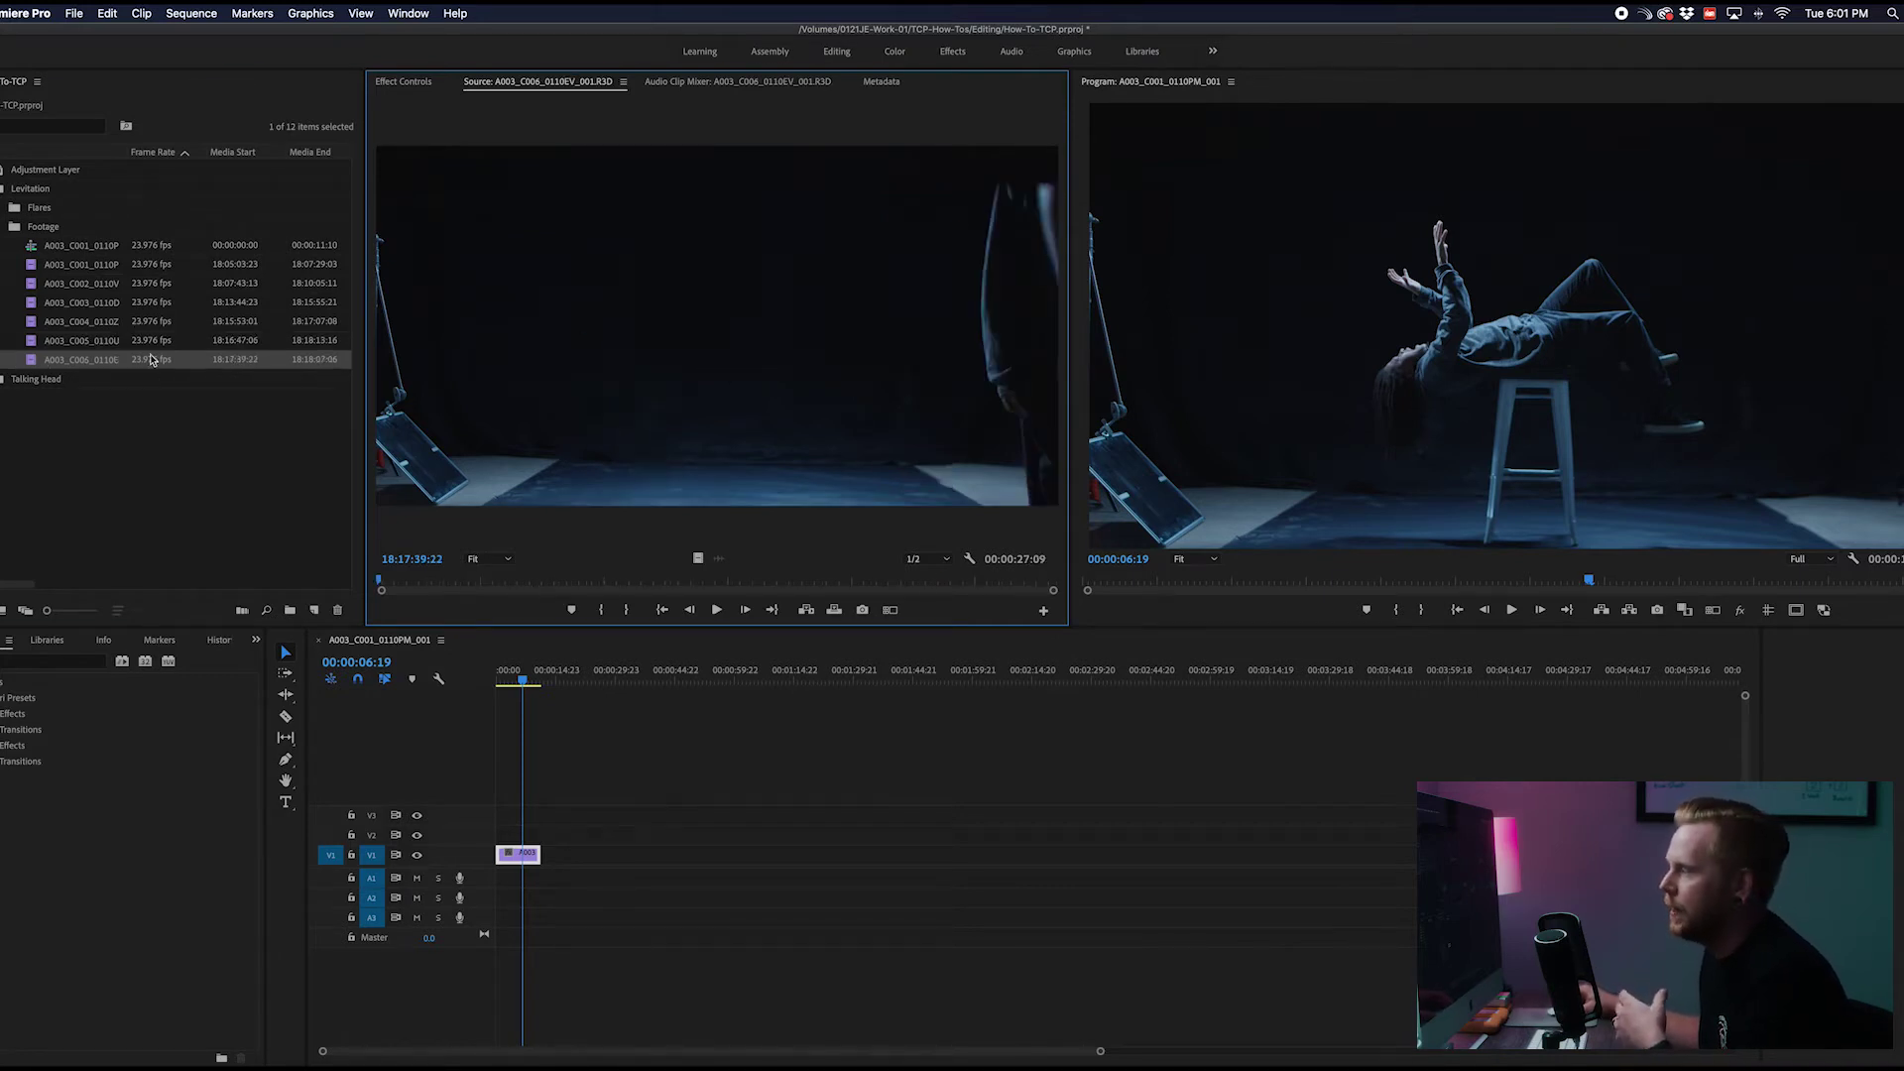
key(l)
key(l)
key(l)
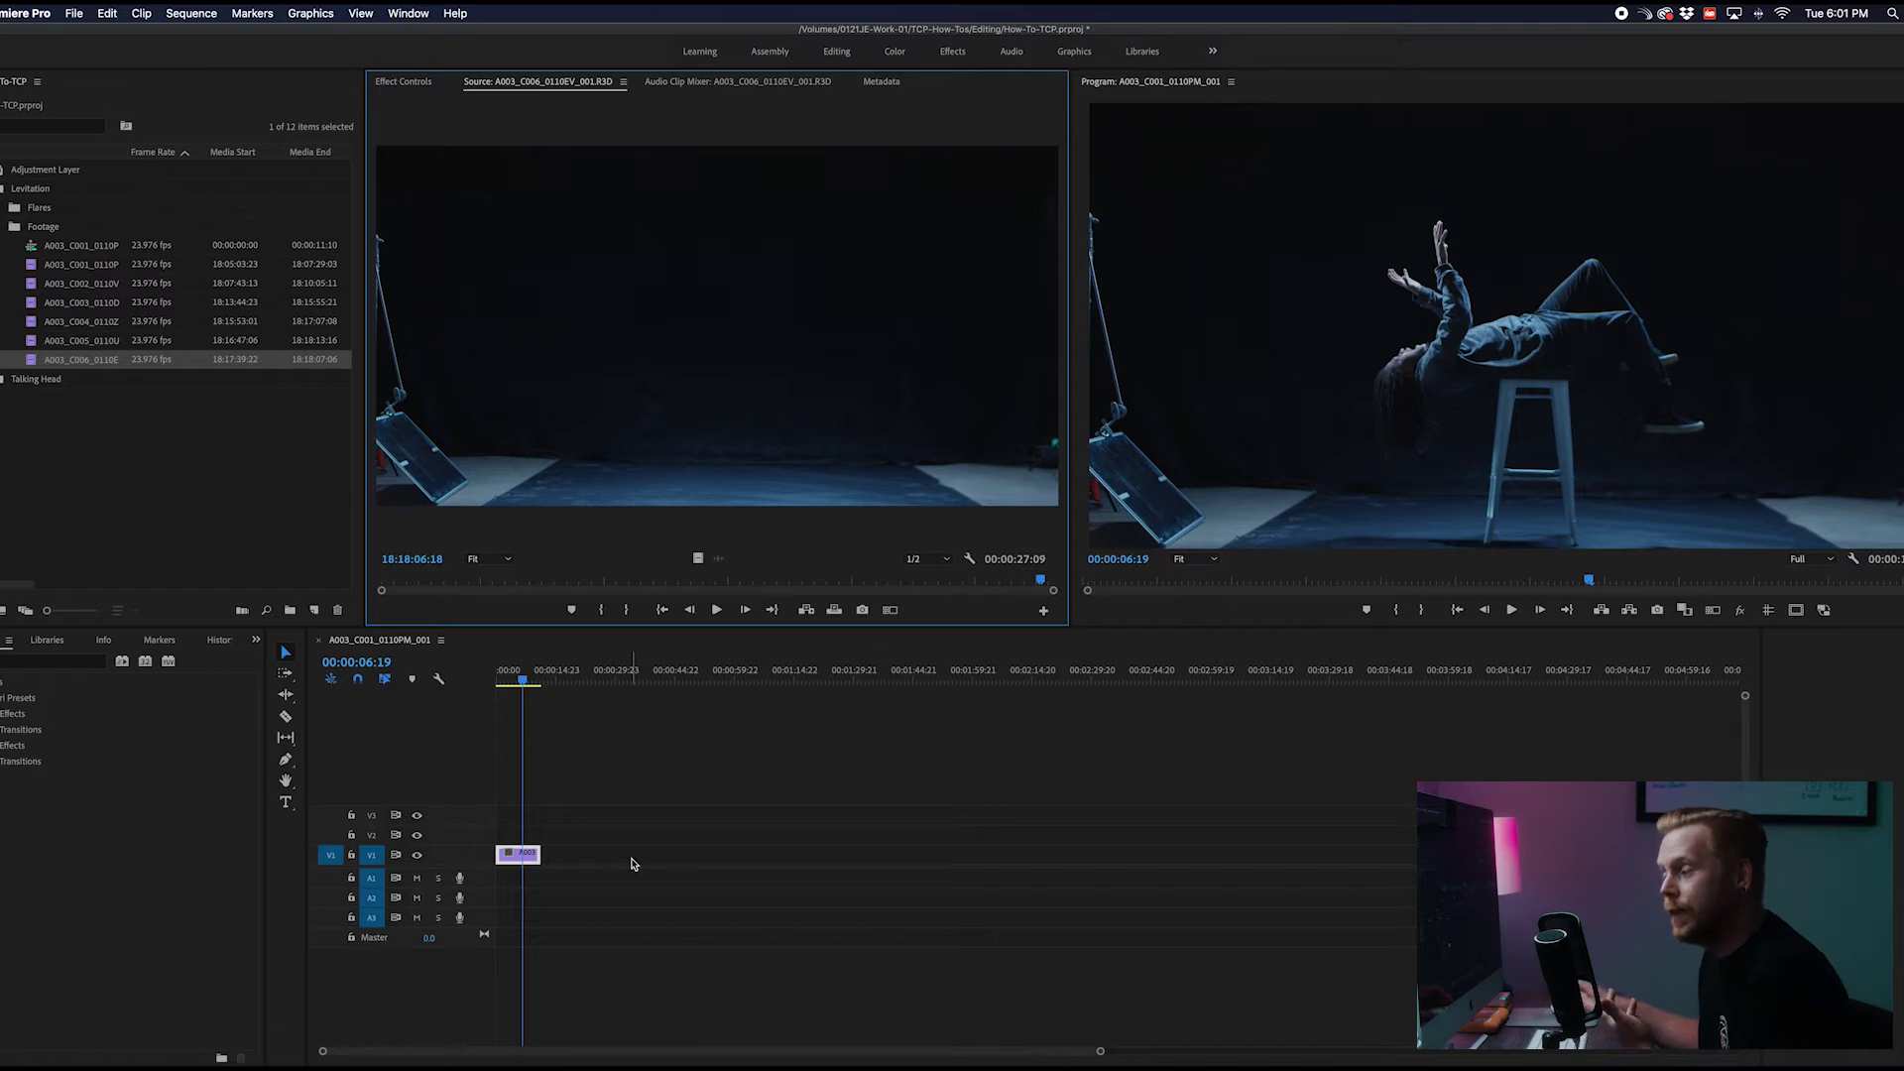
Move the A003_C004 clip up to track V2 and play the sequence from the start
drag(516, 854, 517, 835)
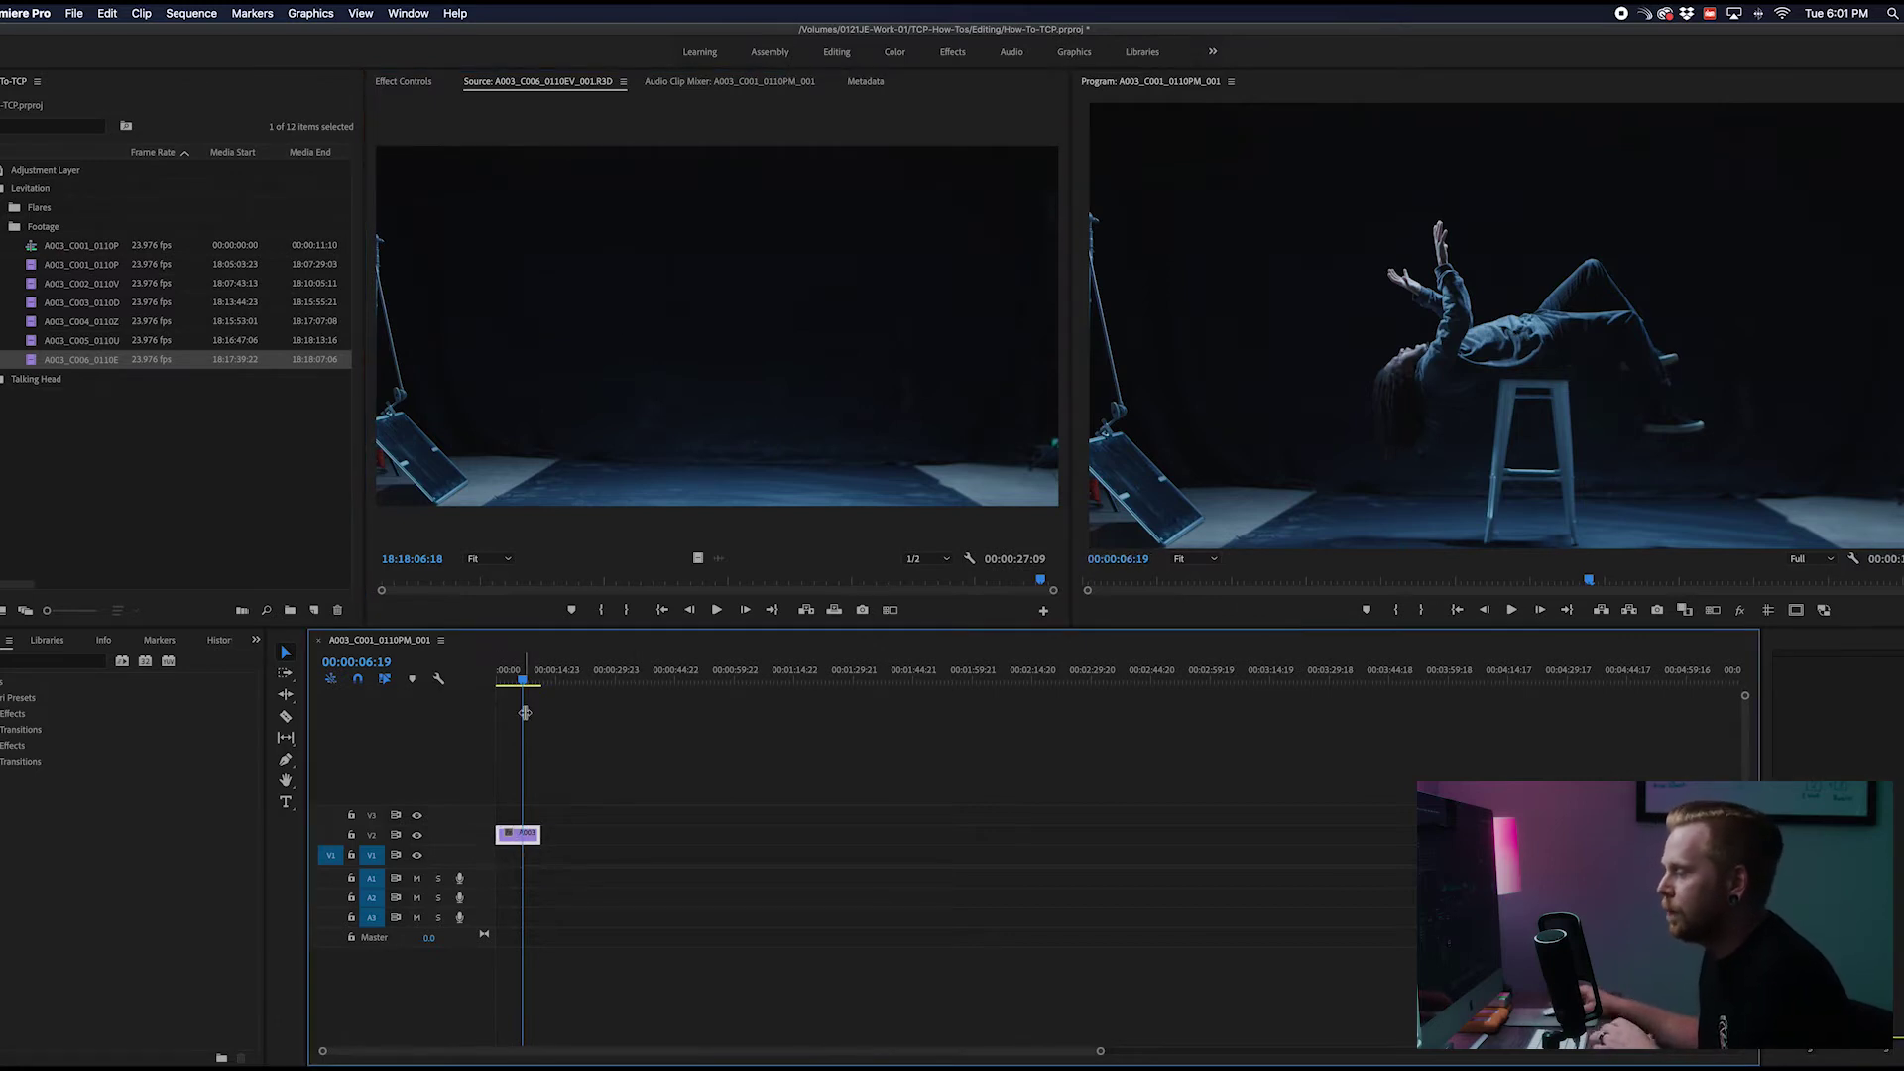
drag(522, 689, 497, 684)
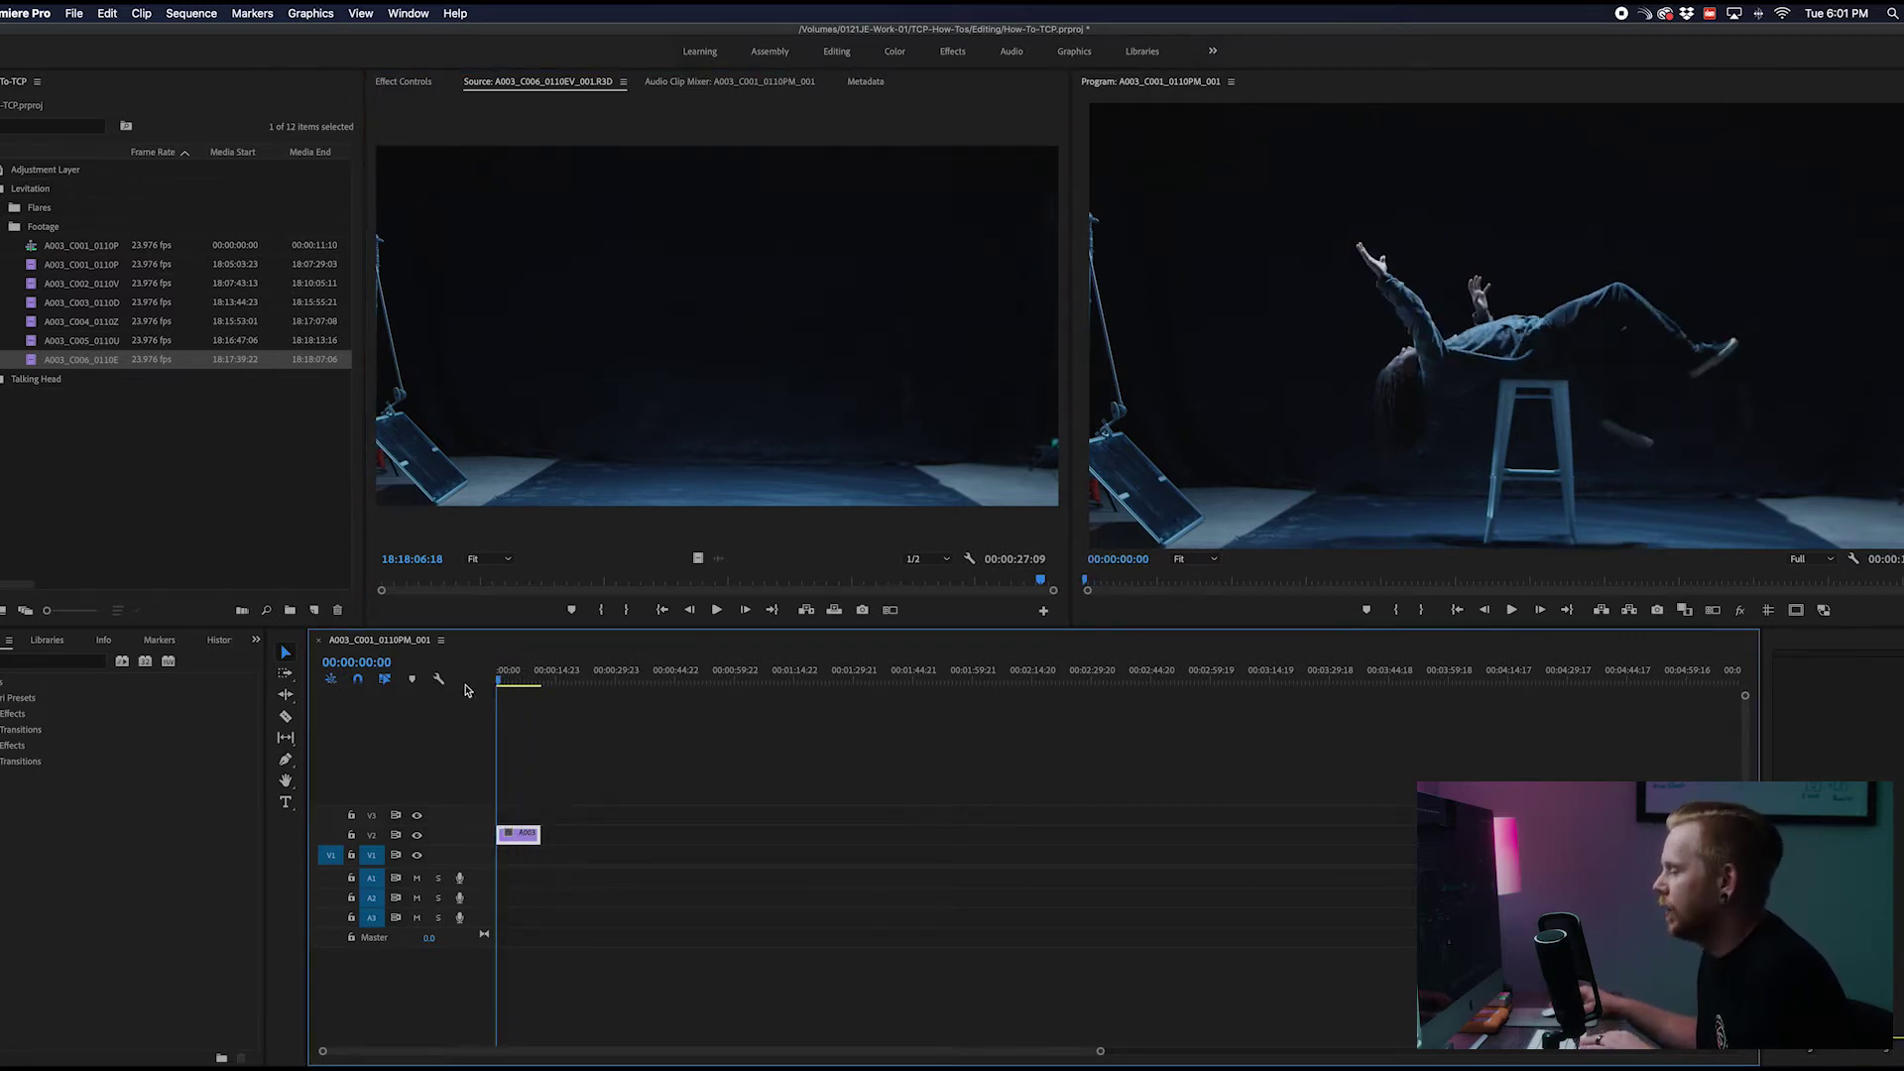
key(space)
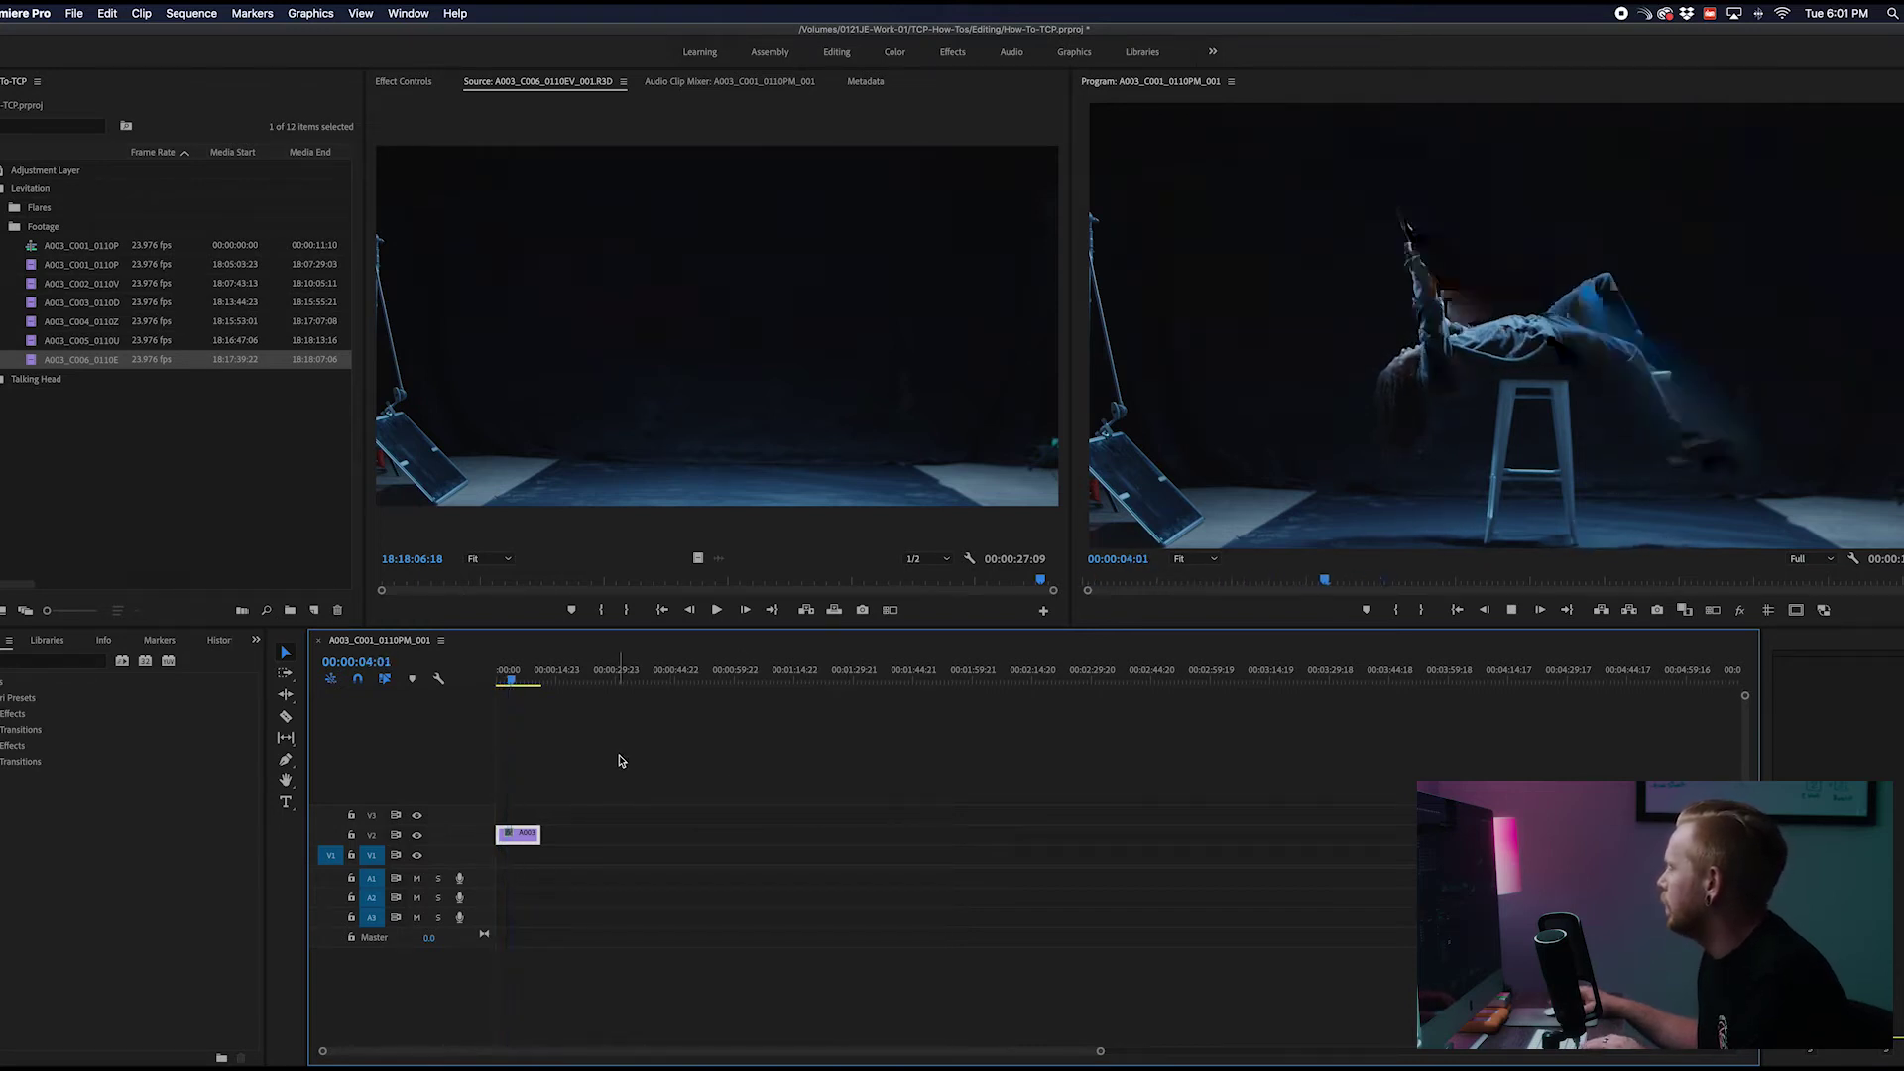
key(backslash)
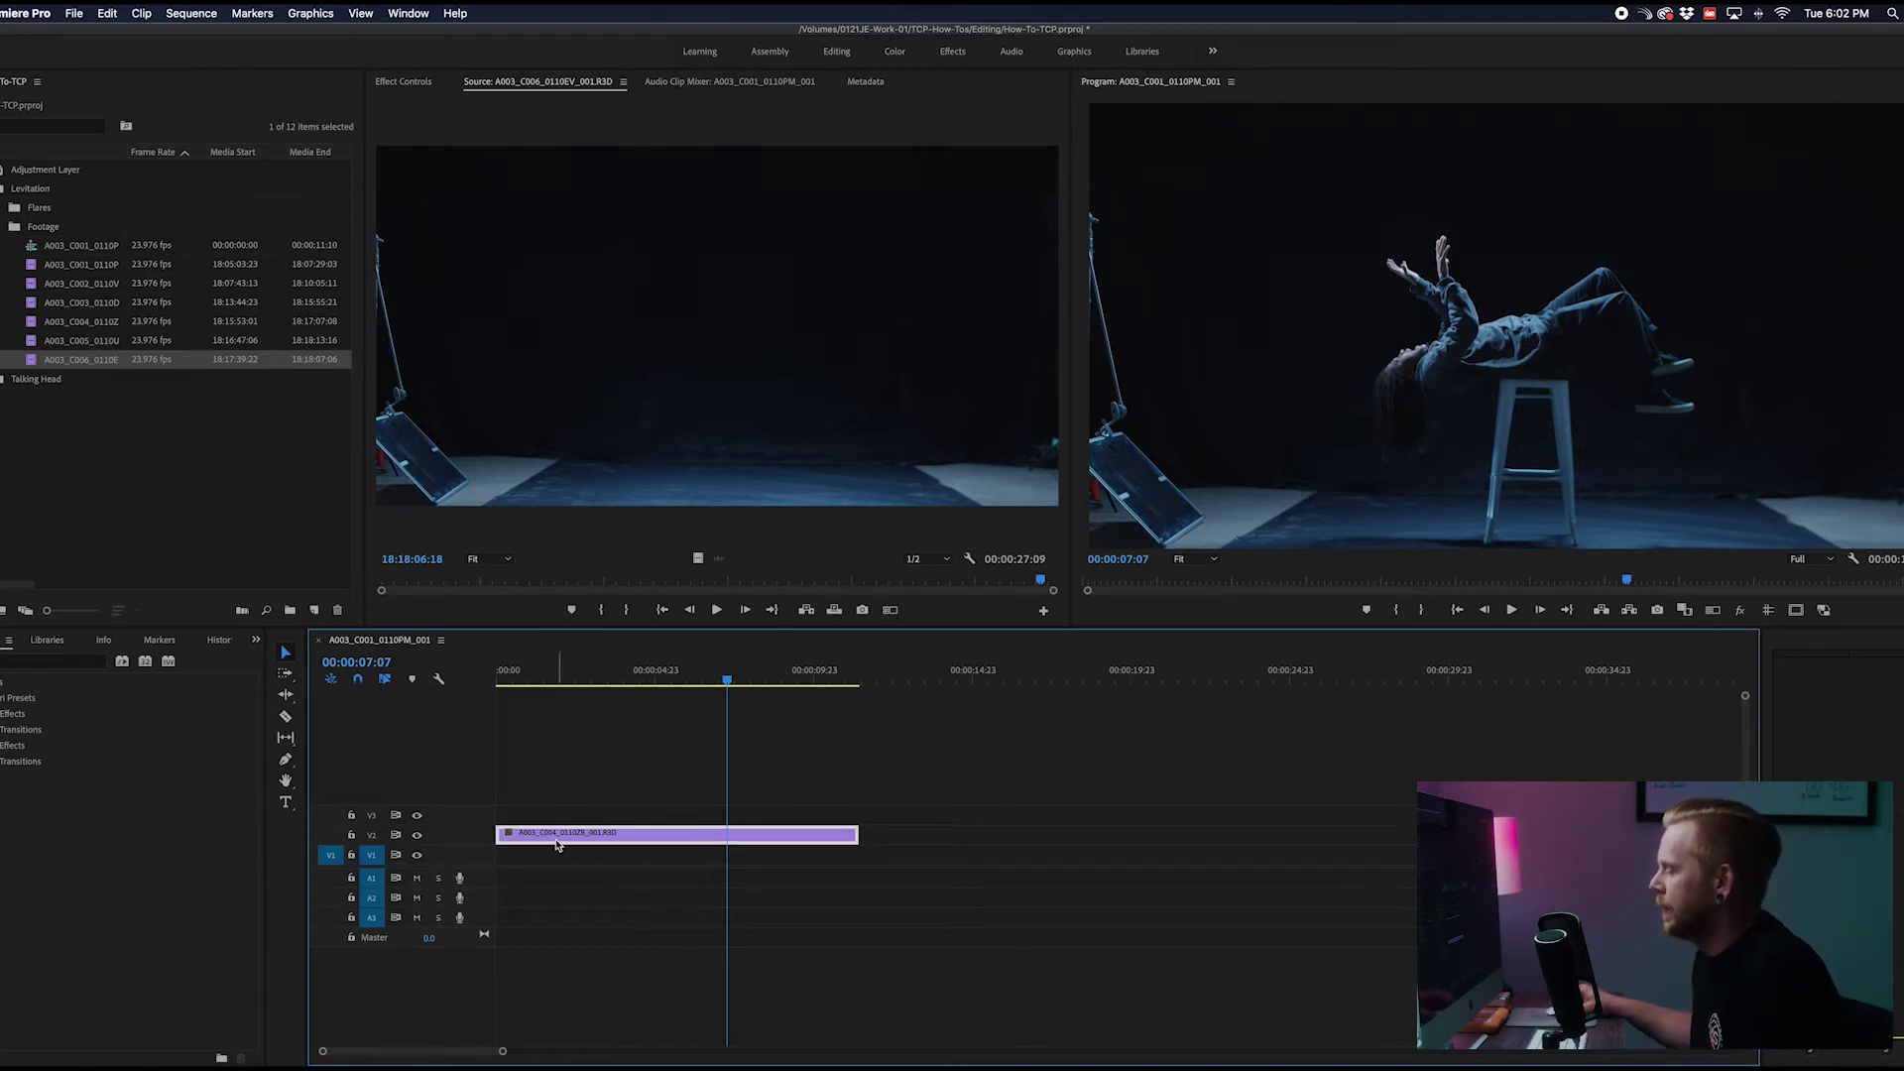
Create a color matte named Void in the sampled backdrop color 090B13 and lay it on V1 under the clip's full length
right_click(116, 449)
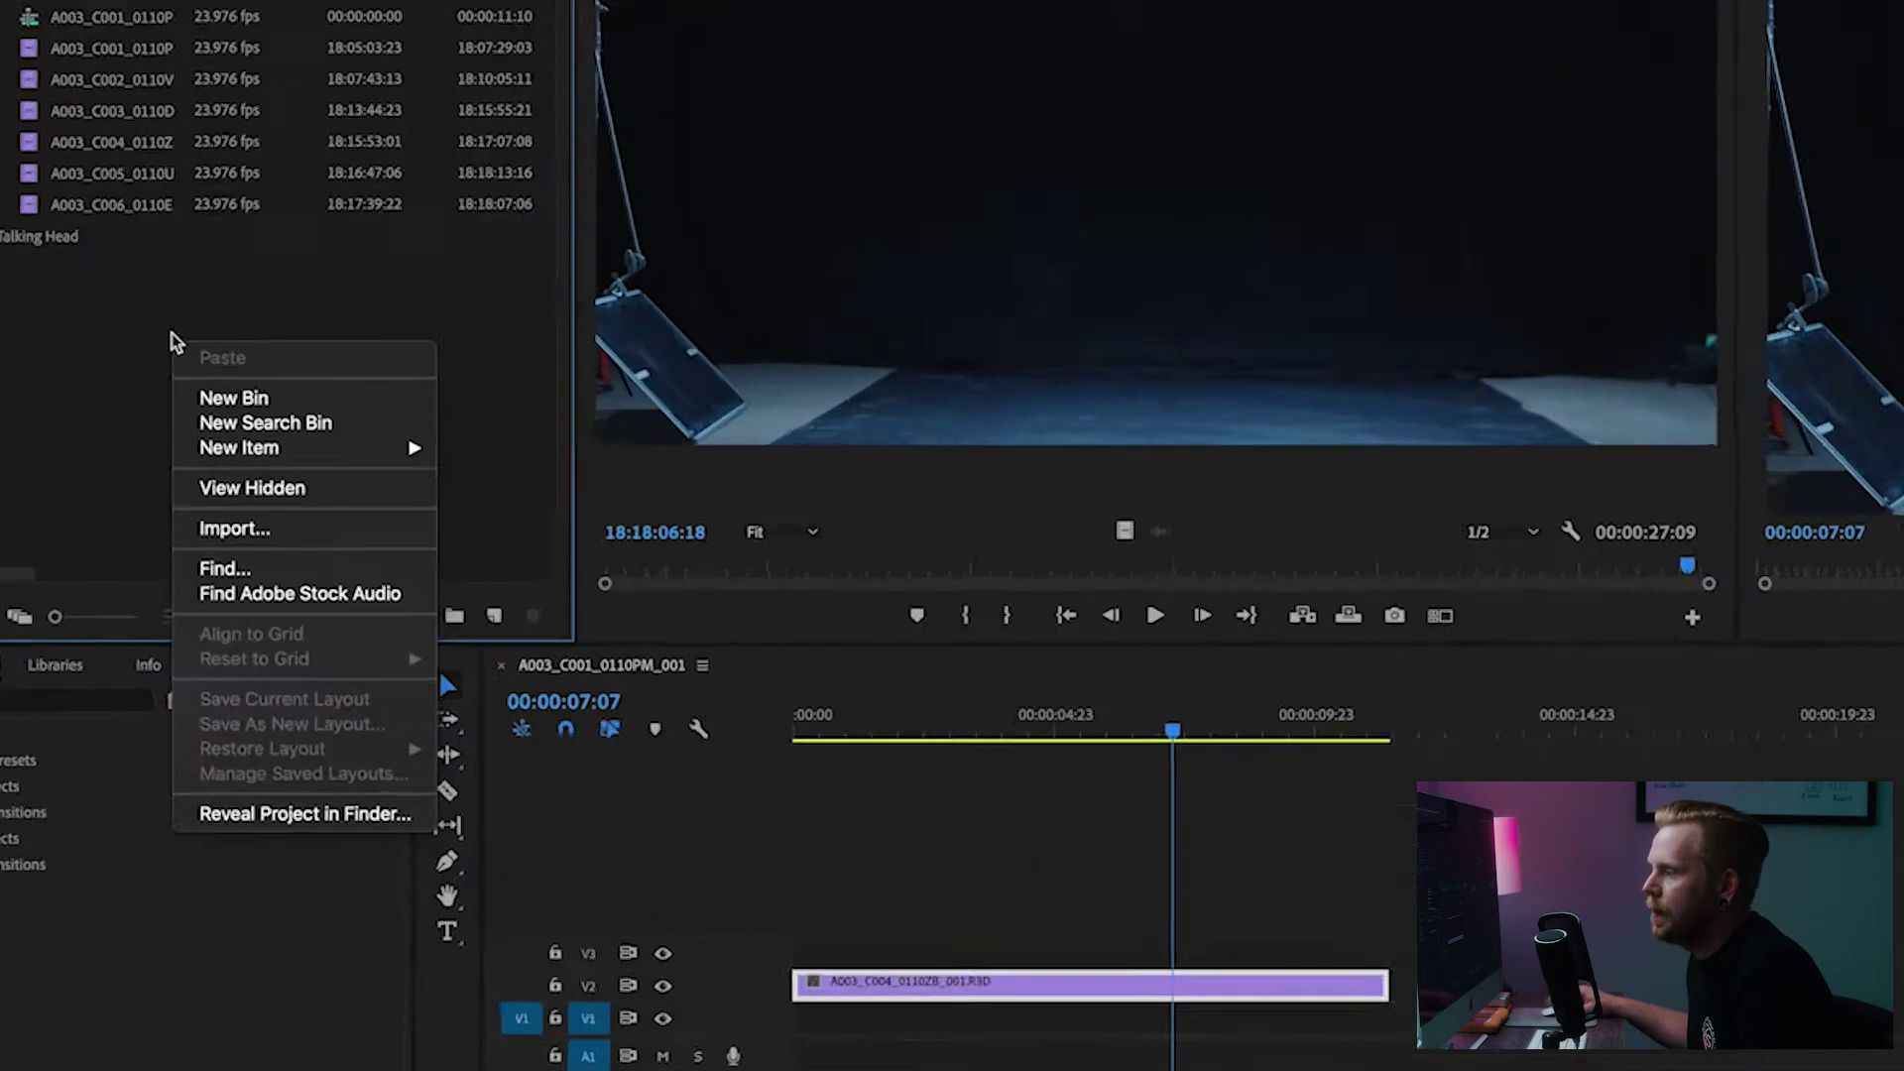
mouse_move(205, 515)
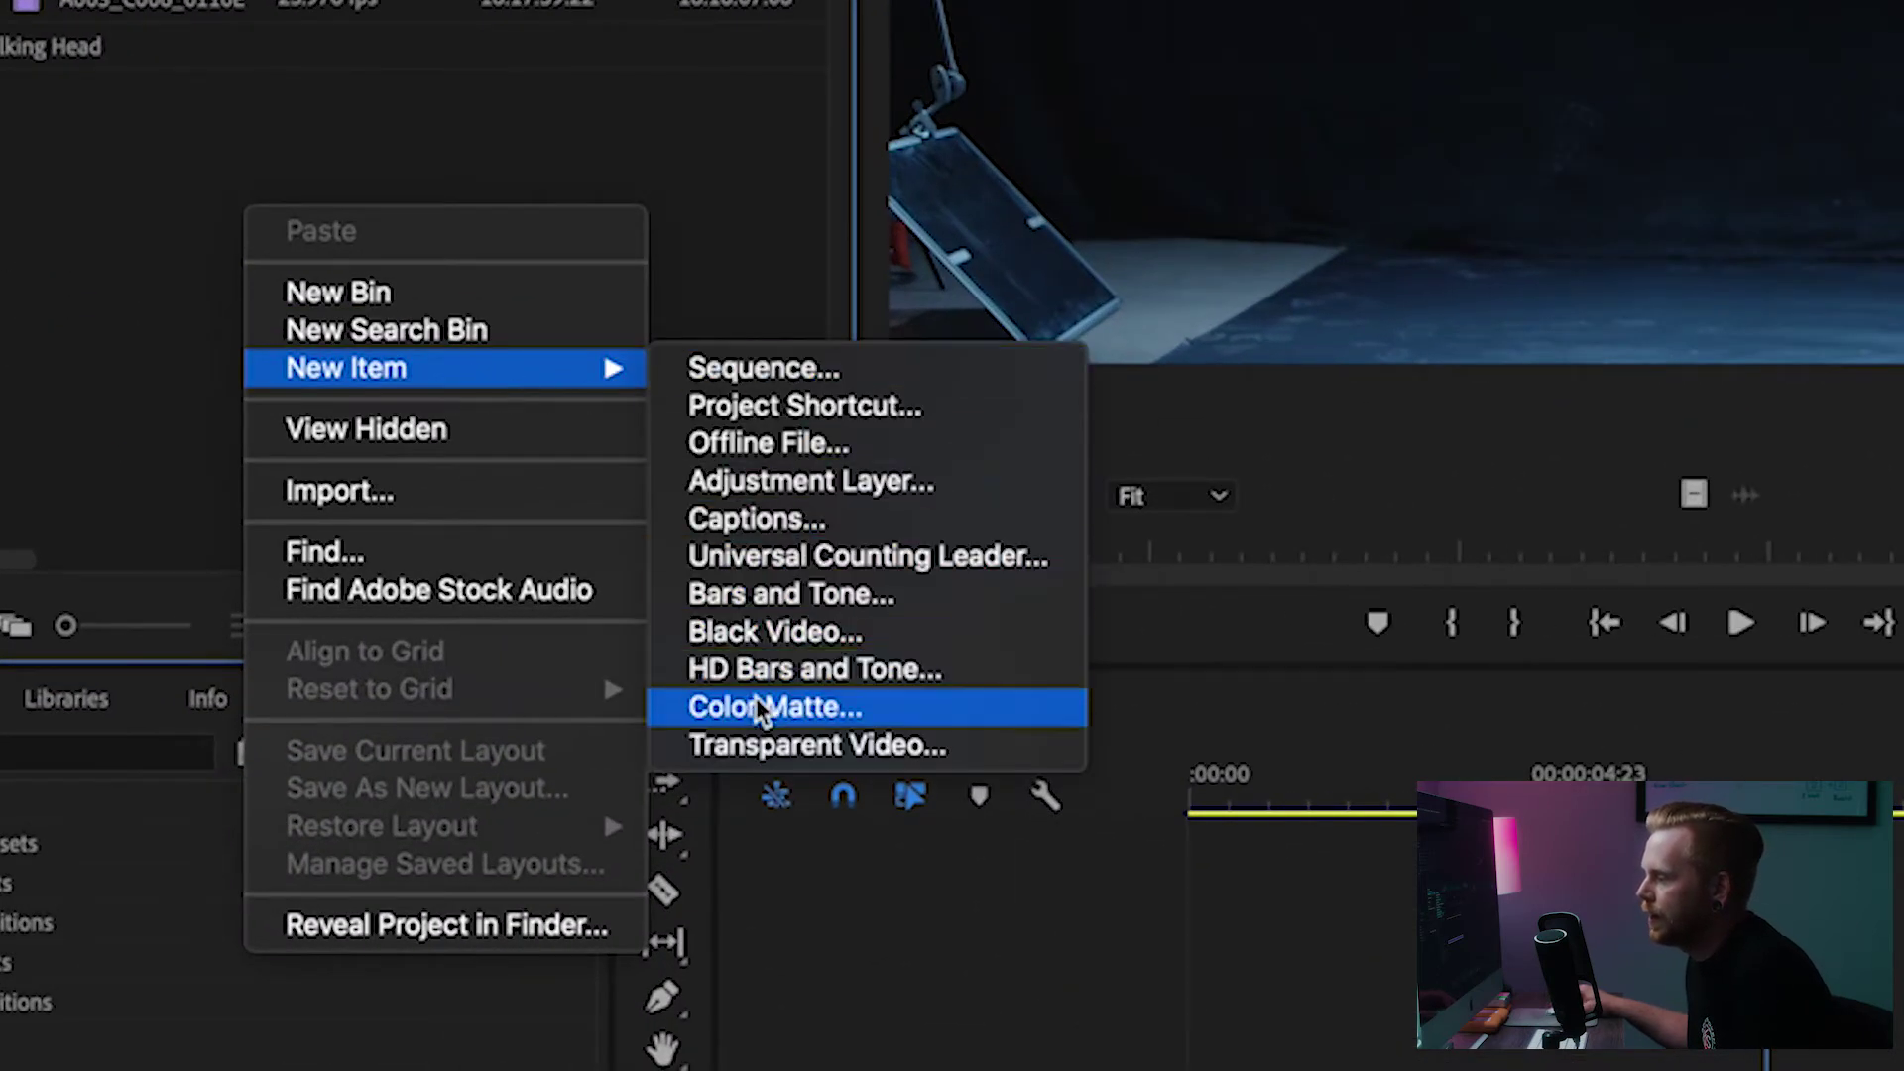
click(775, 707)
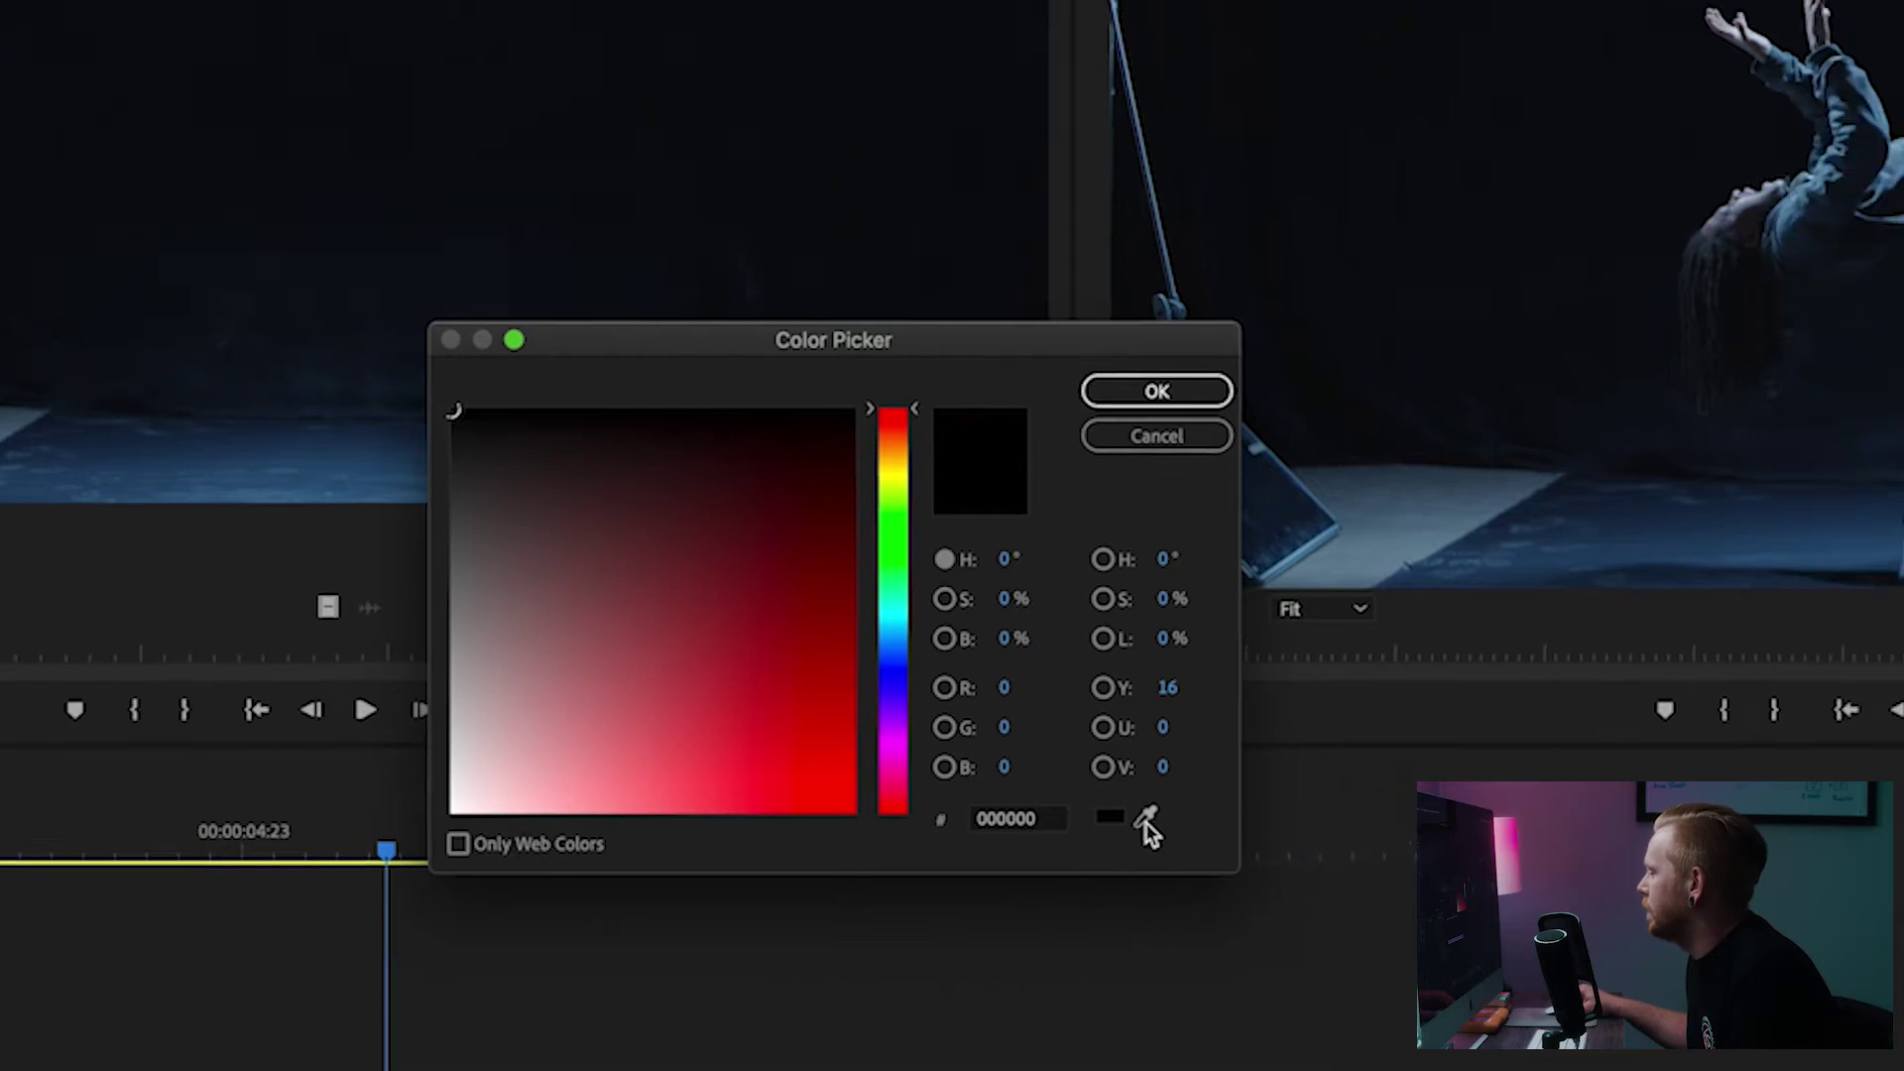
click(1262, 791)
click(1351, 348)
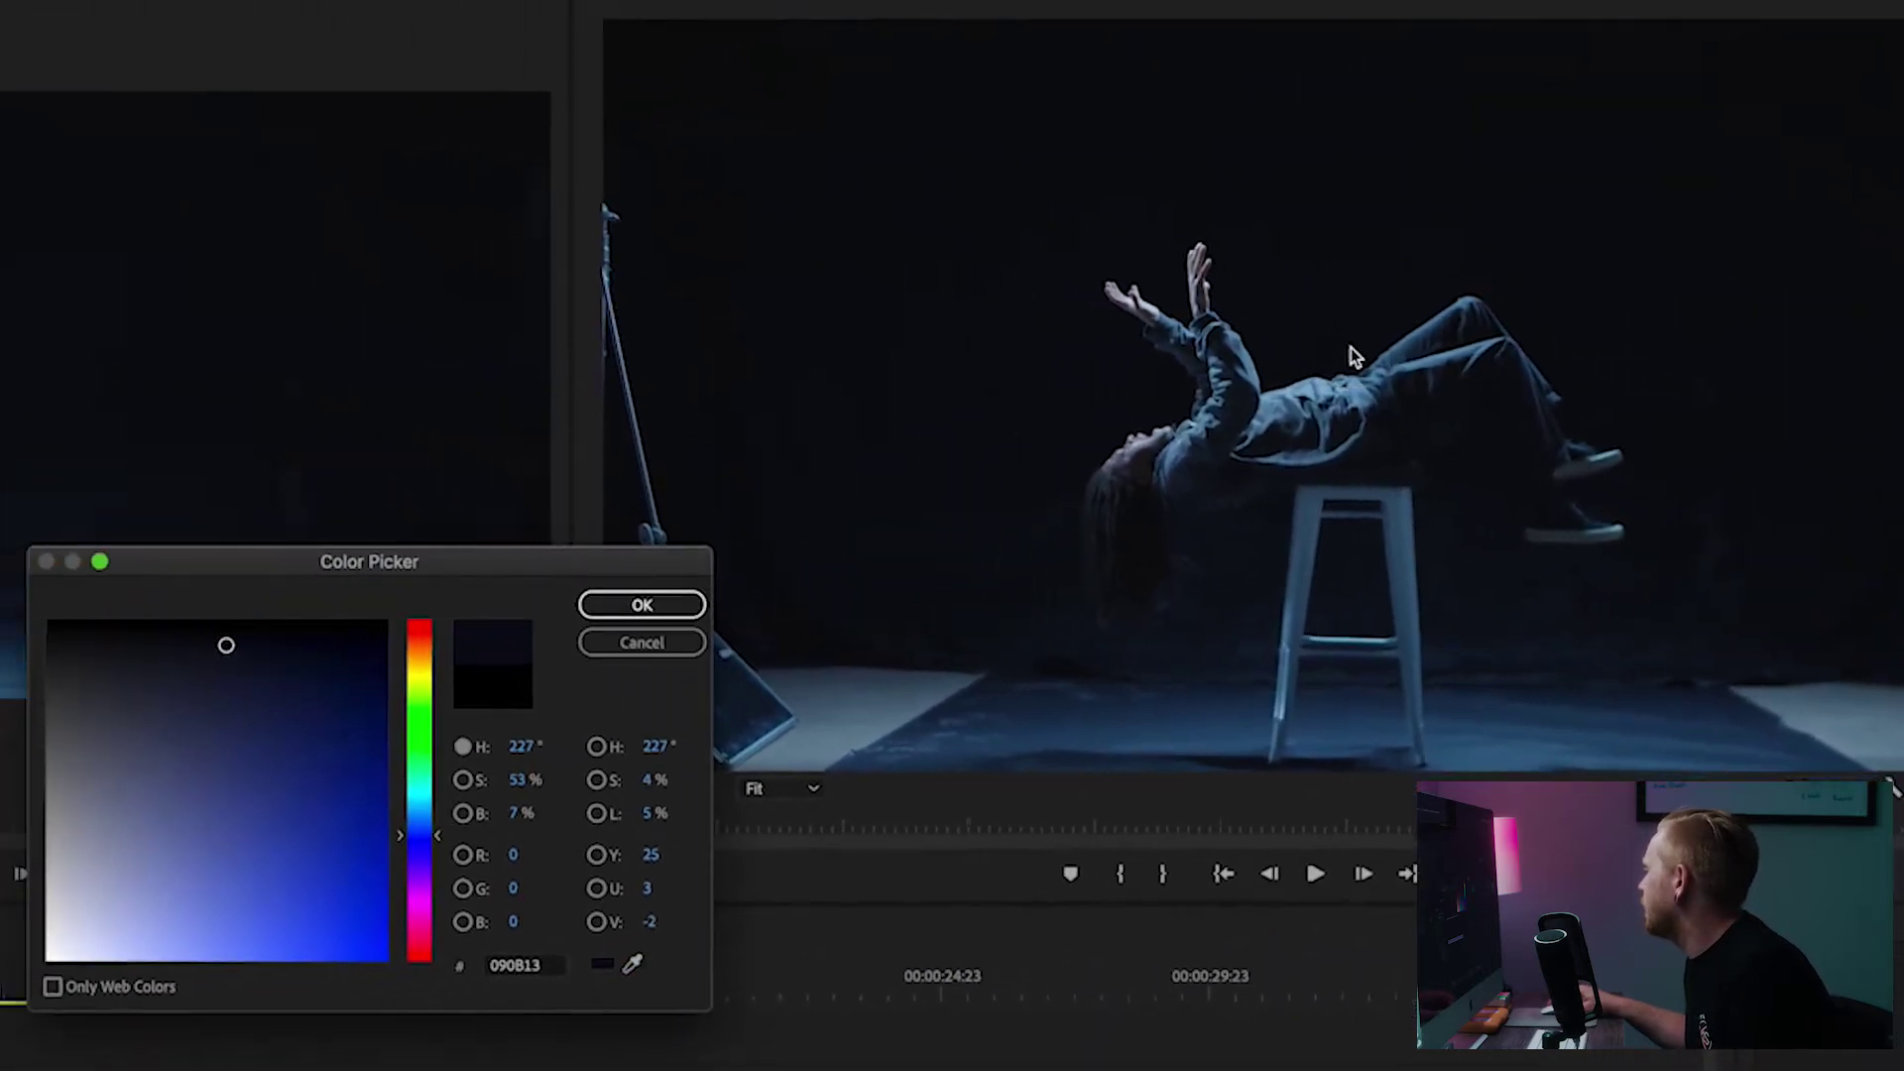
click(642, 605)
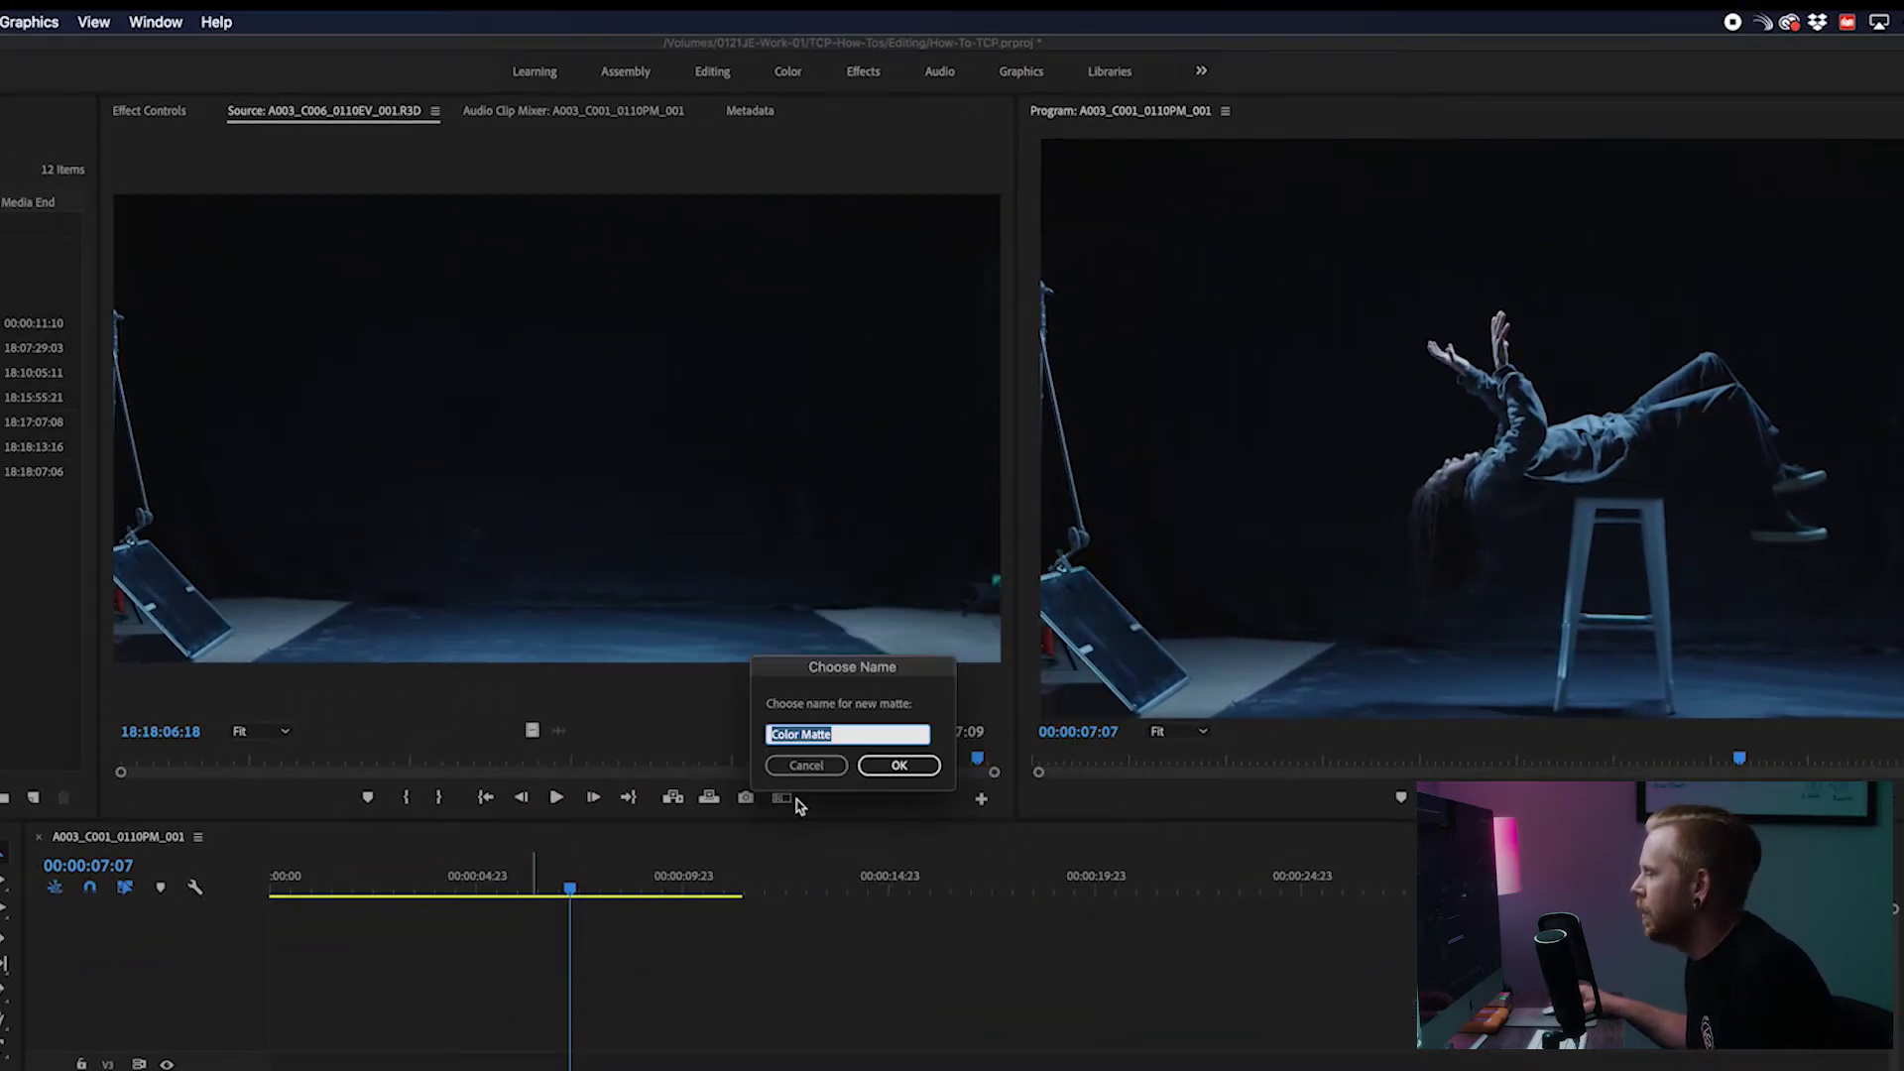
key(Return)
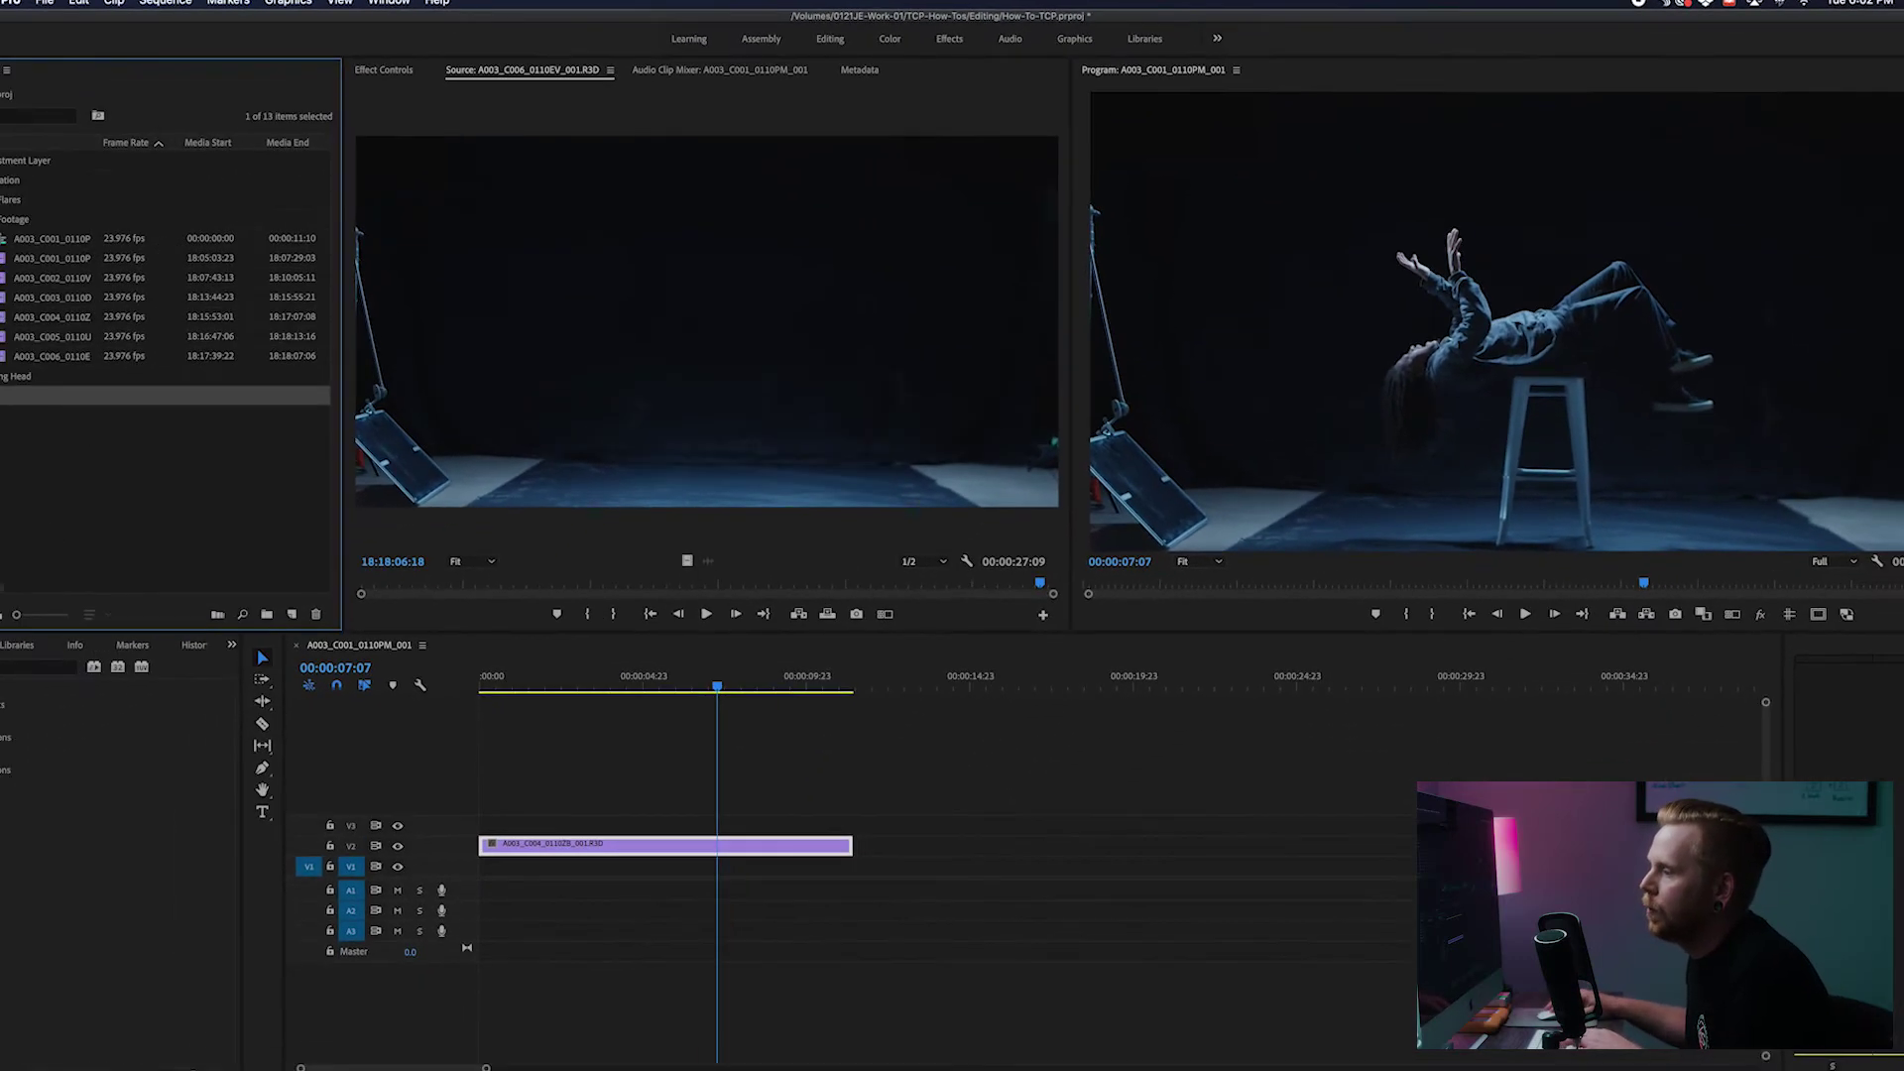
drag(20, 395, 469, 869)
drag(629, 871, 851, 869)
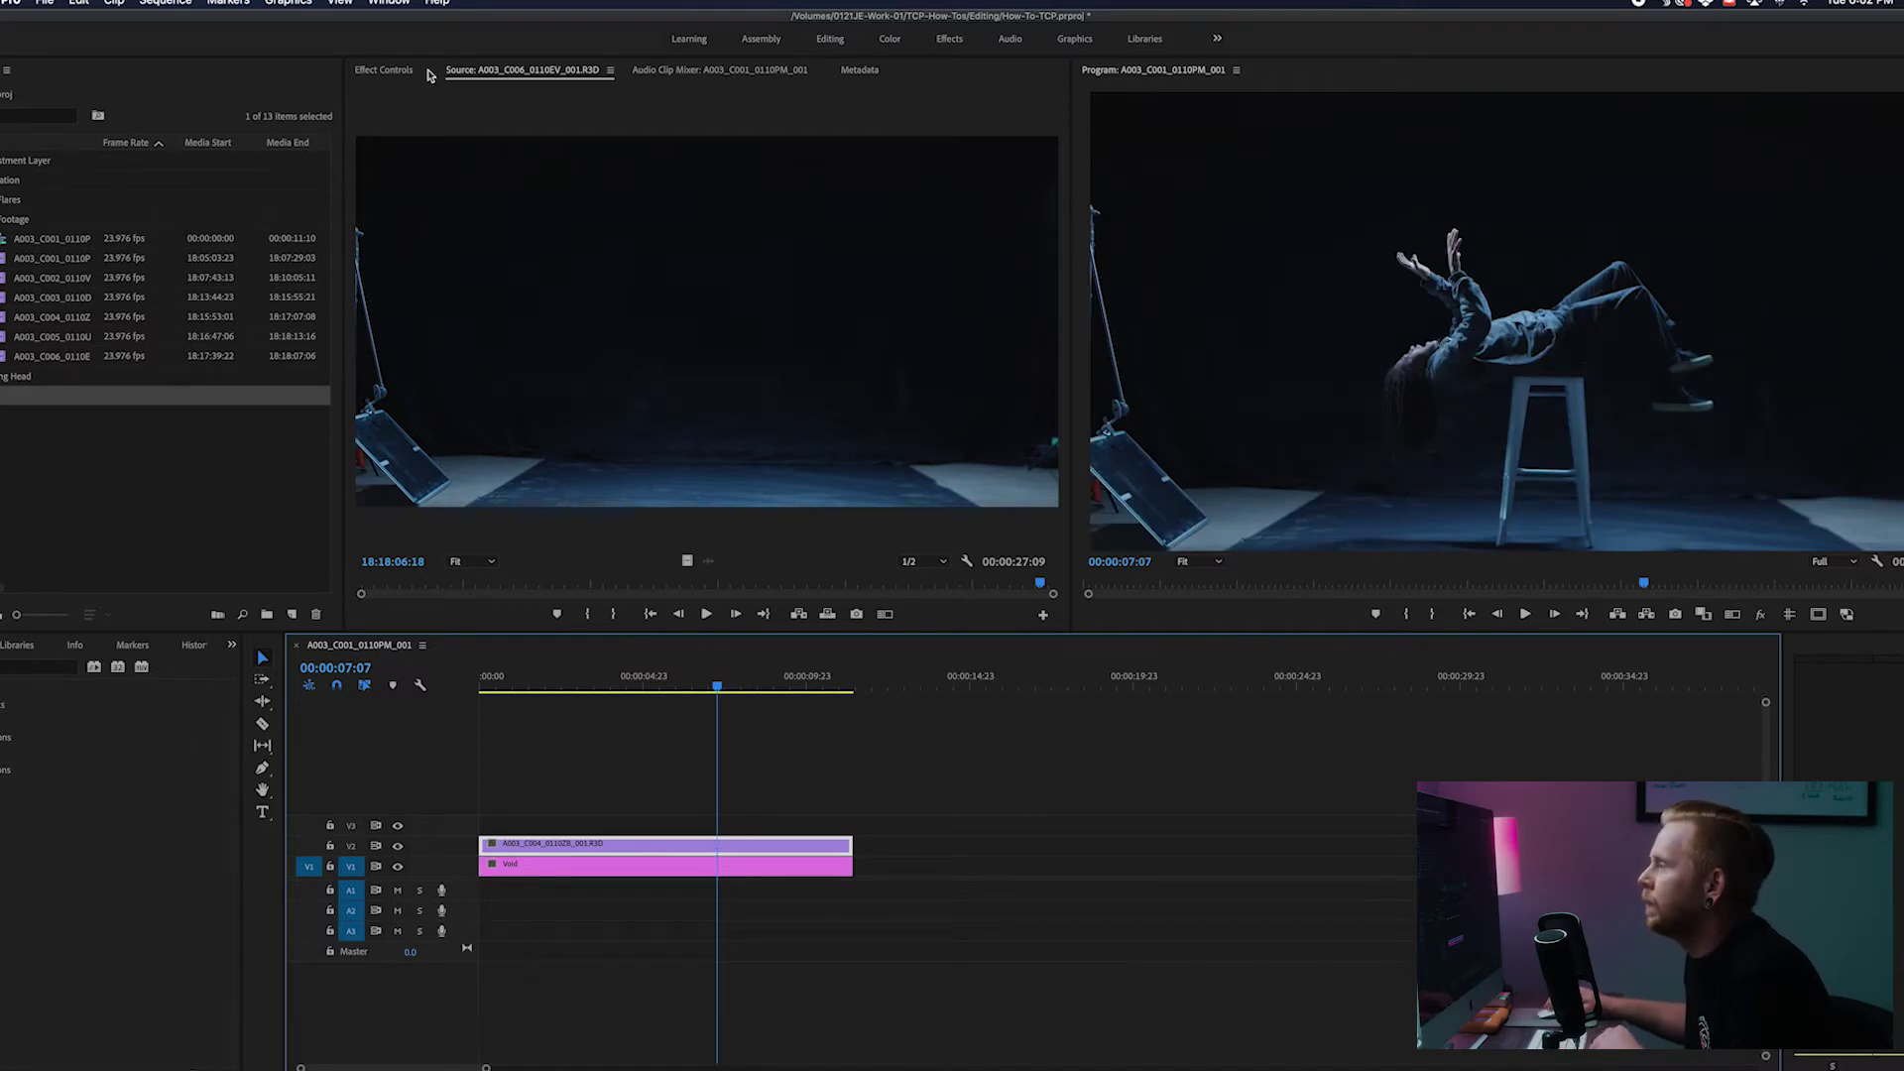
Start a freehand opacity mask on the V2 clip, tracing between the actor's back and the stool's seat to the seat's far edge
click(384, 69)
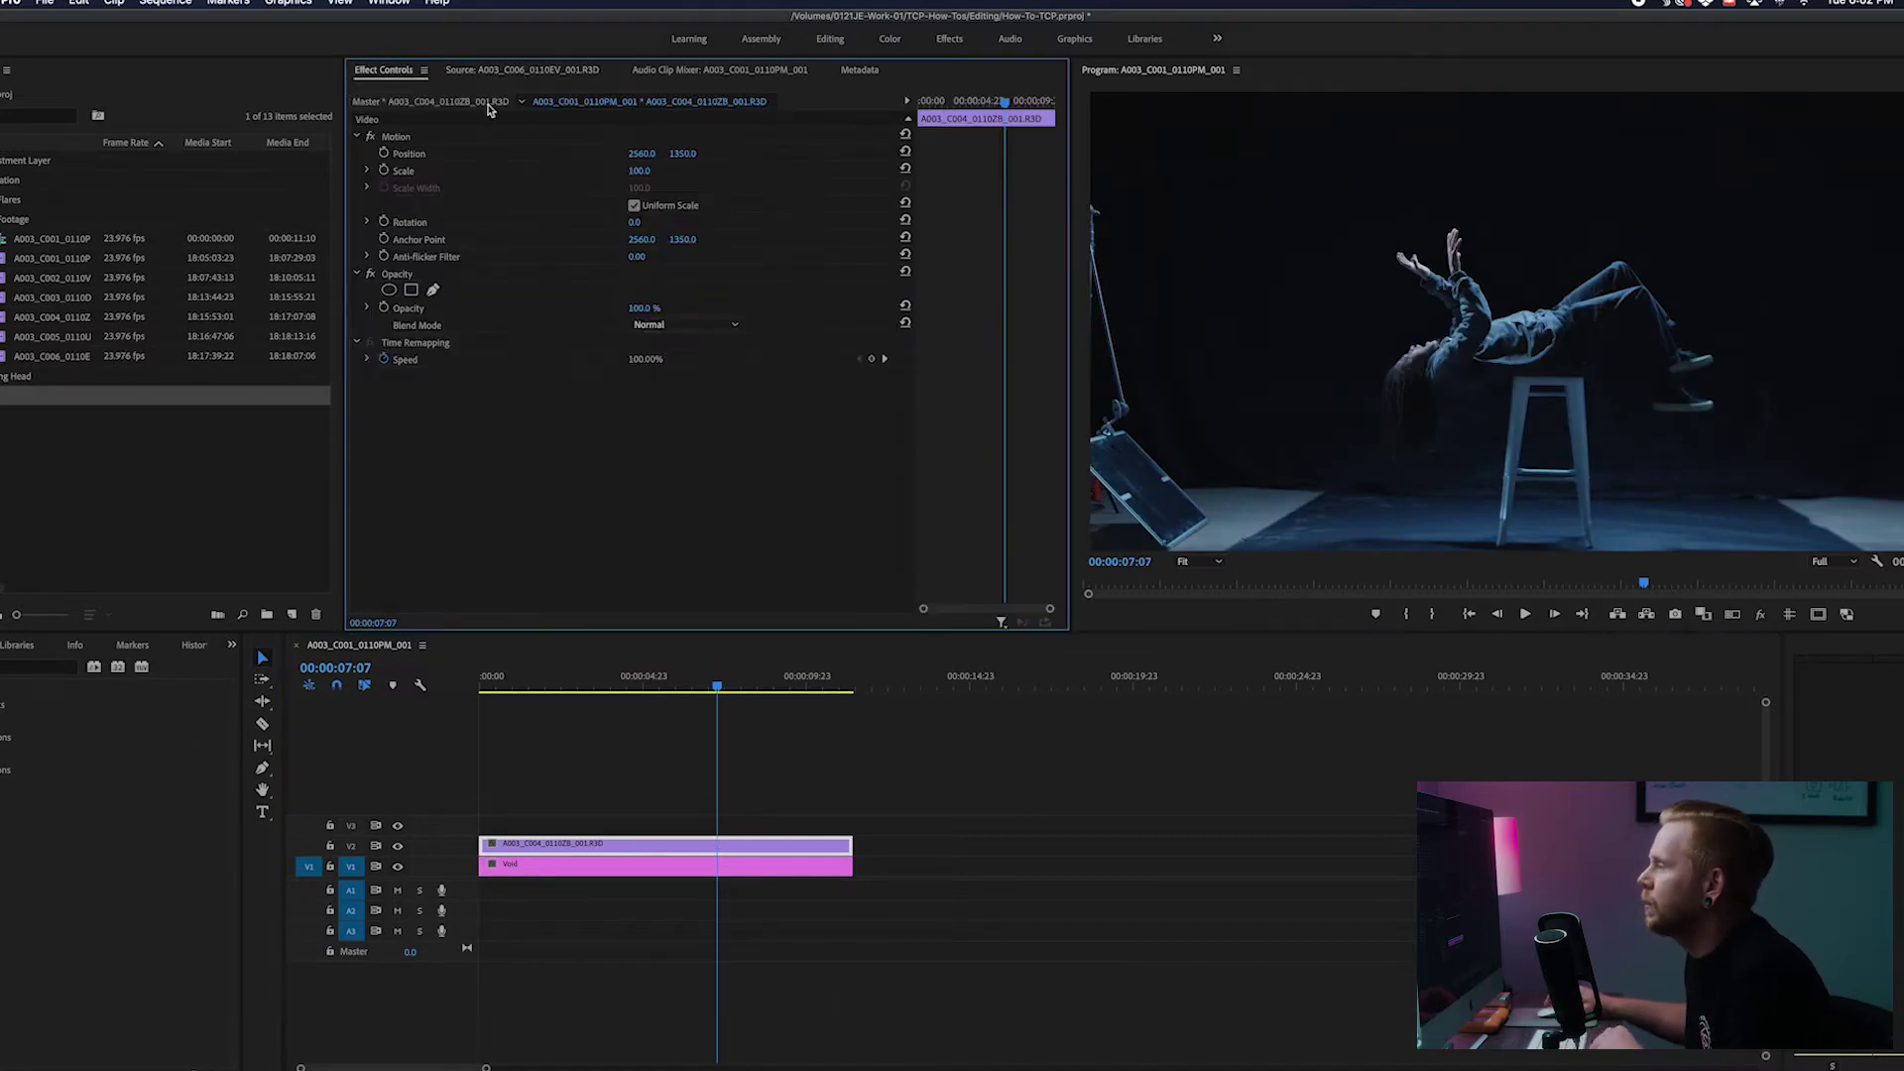
click(433, 290)
click(1198, 561)
click(1199, 685)
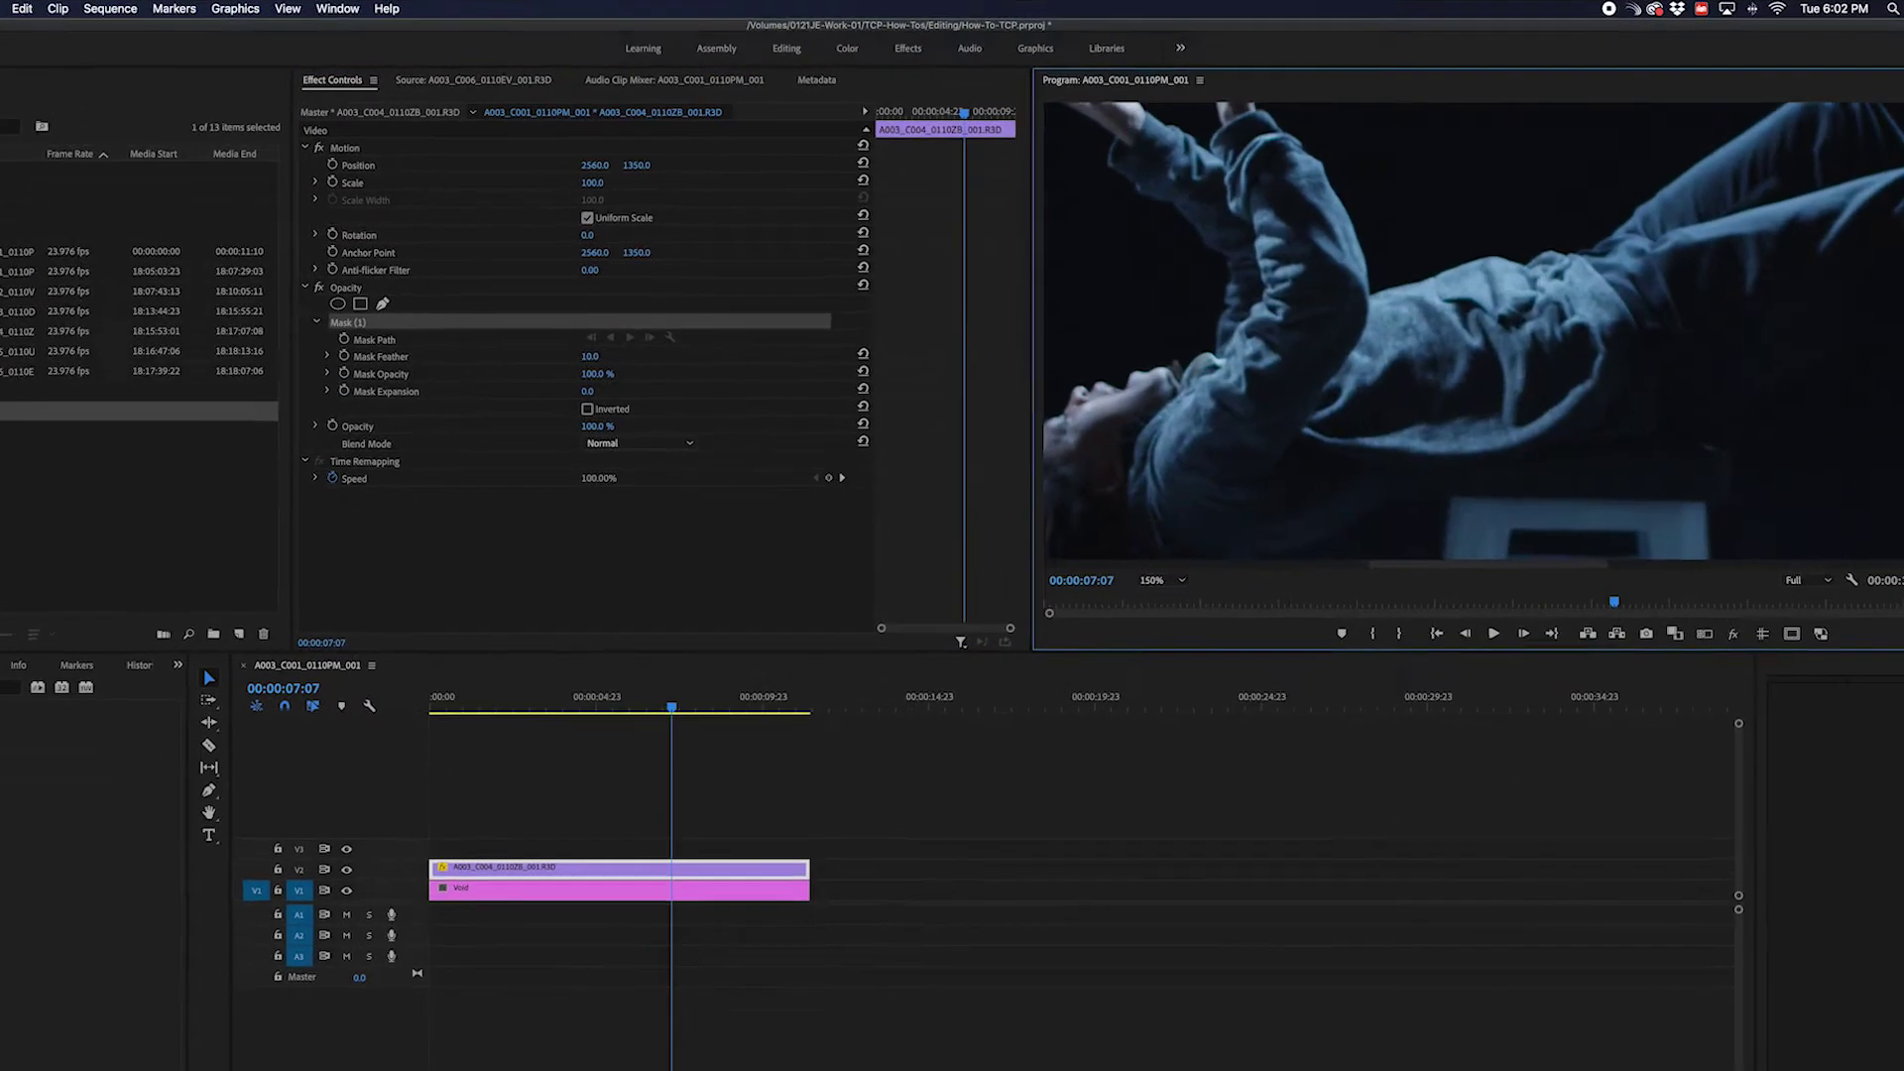
click(1371, 293)
click(1442, 228)
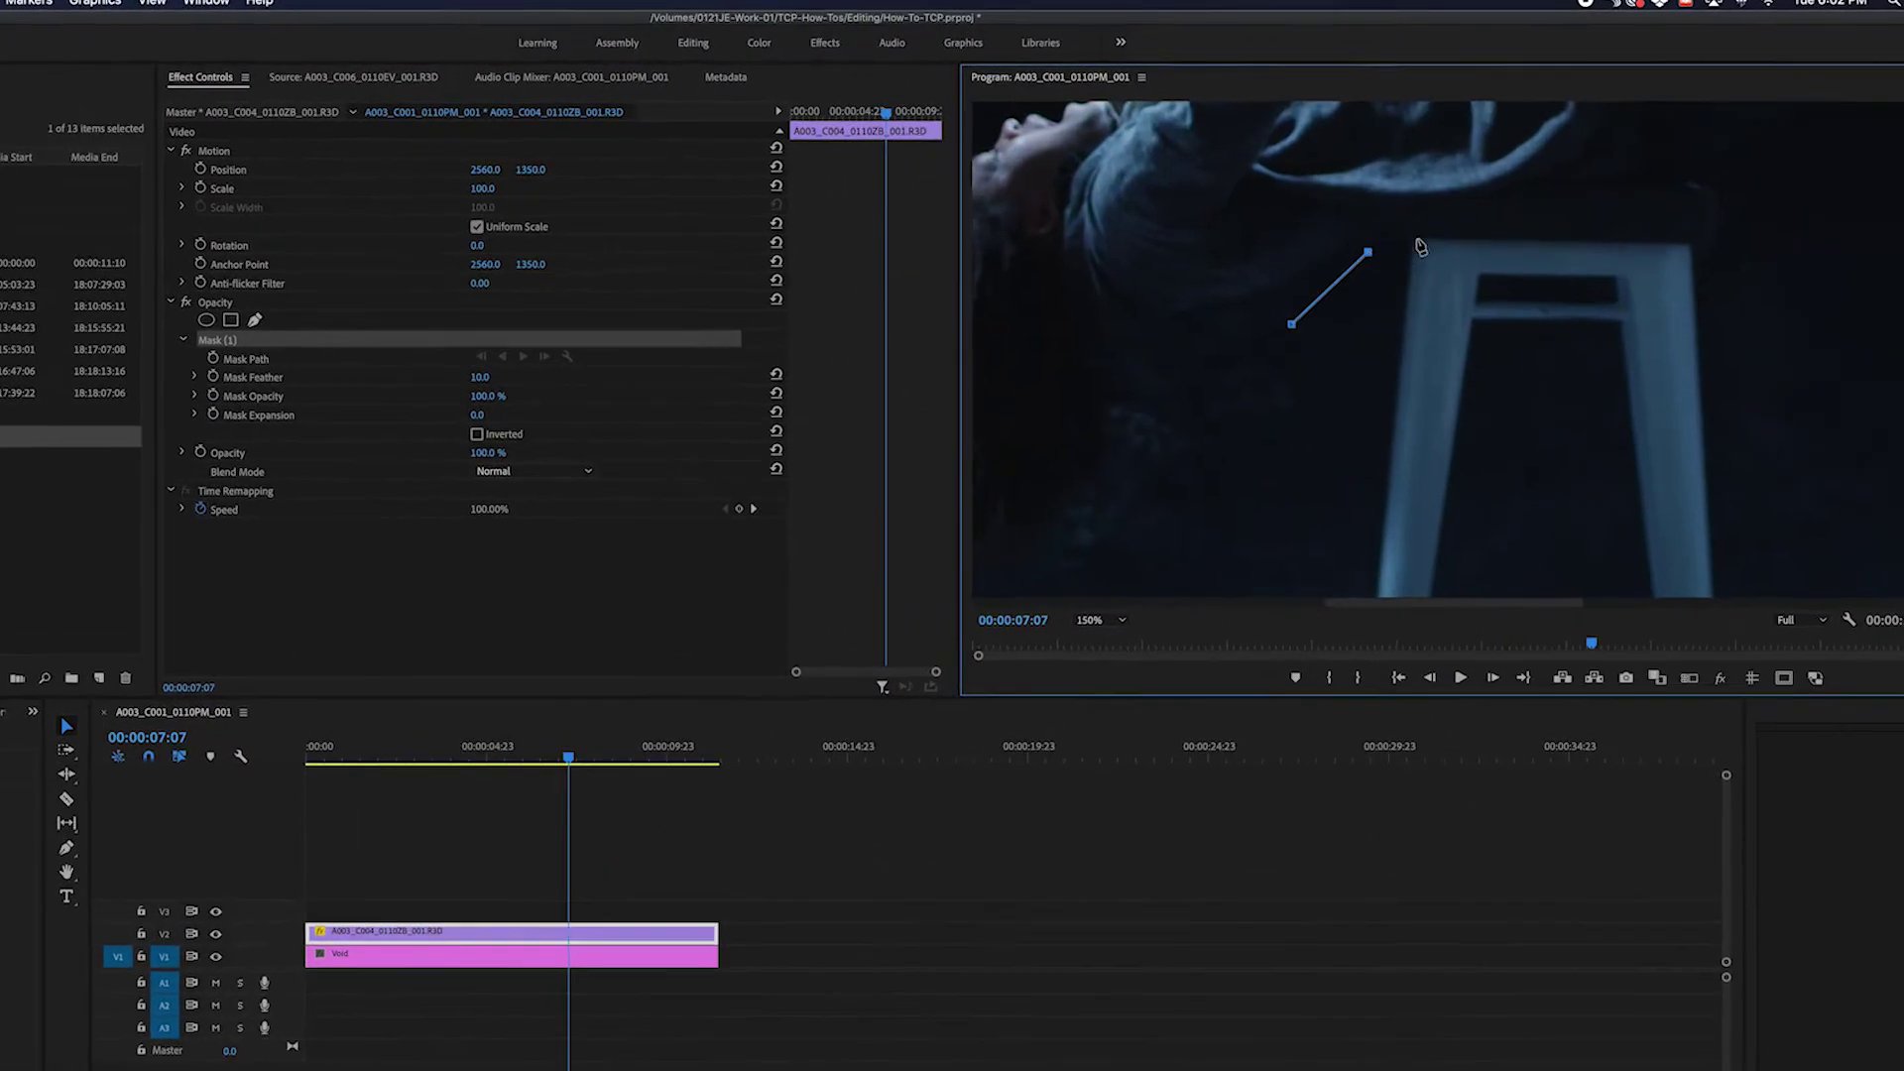
click(1414, 234)
click(1463, 231)
click(1571, 216)
click(1663, 188)
click(1706, 178)
click(1741, 236)
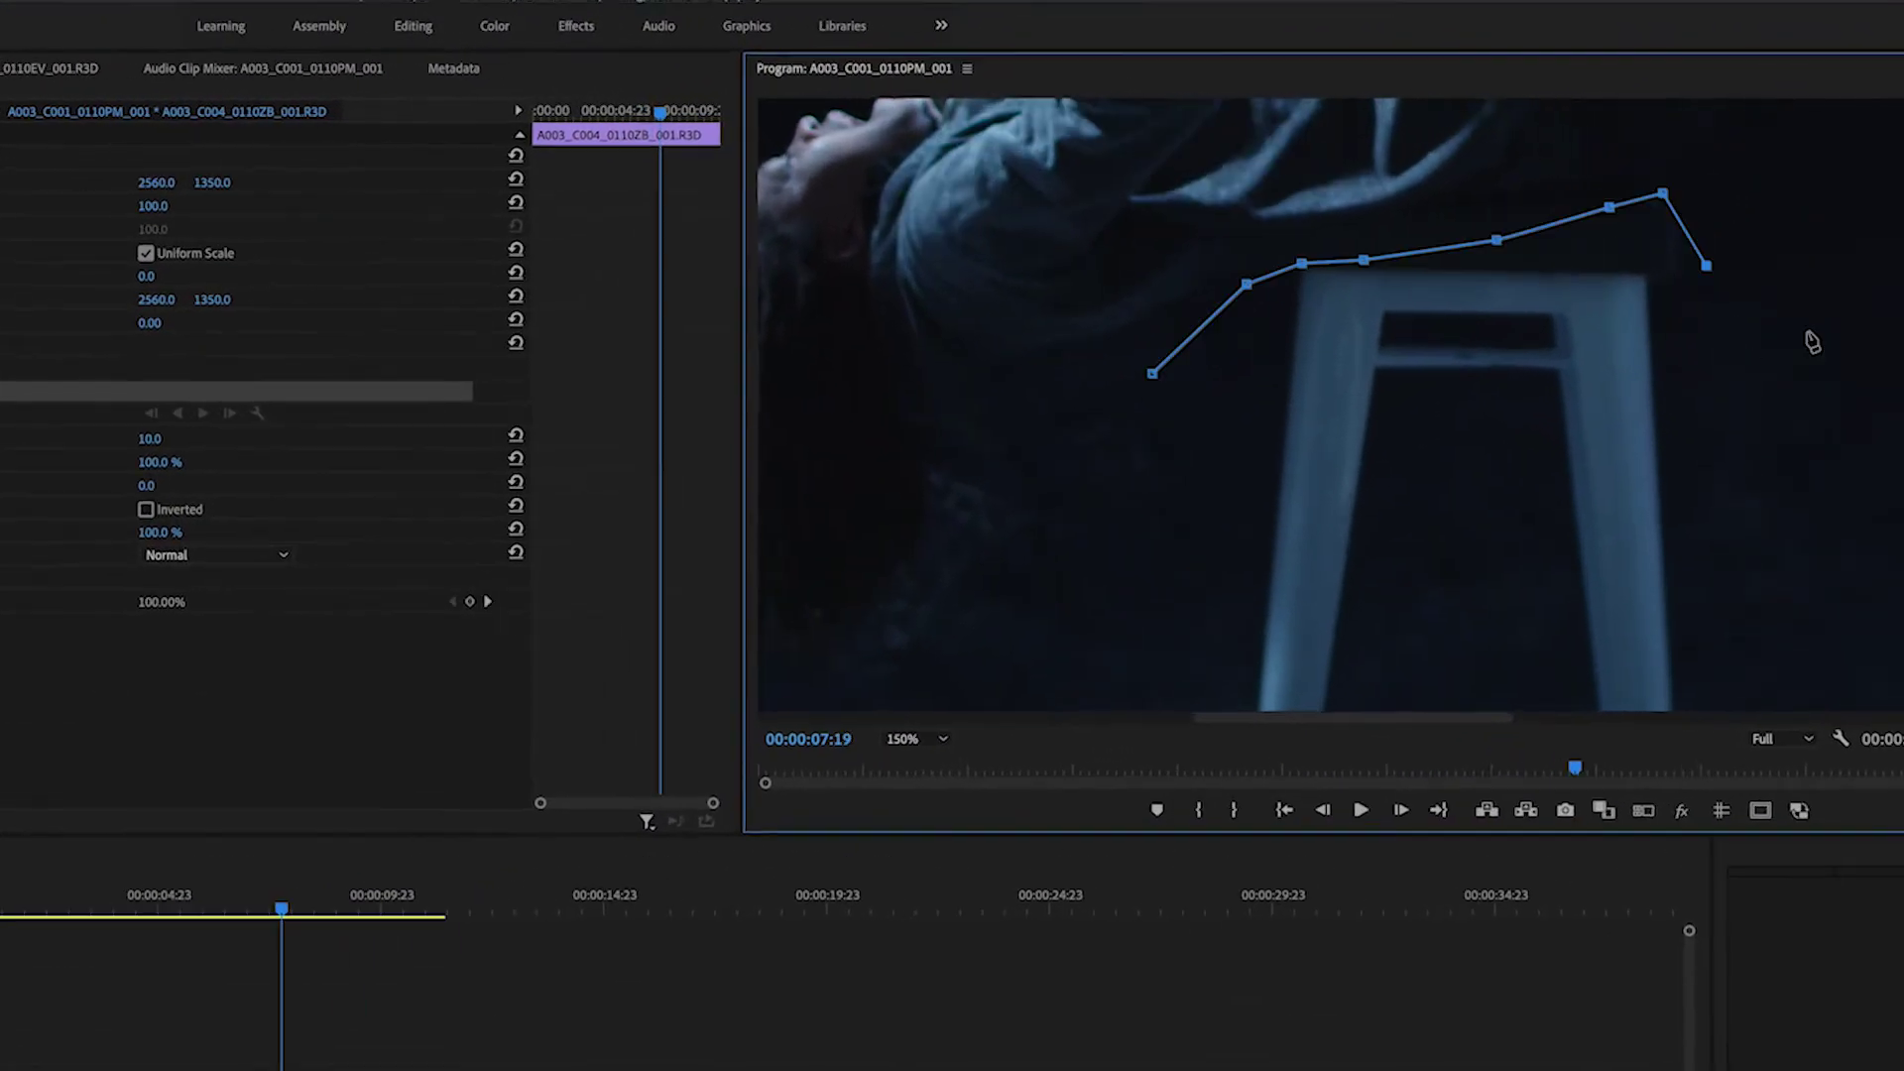
Continue the mask path down beside the stool and across the dark backdrop below the actor's feet, just above the floor
click(1775, 403)
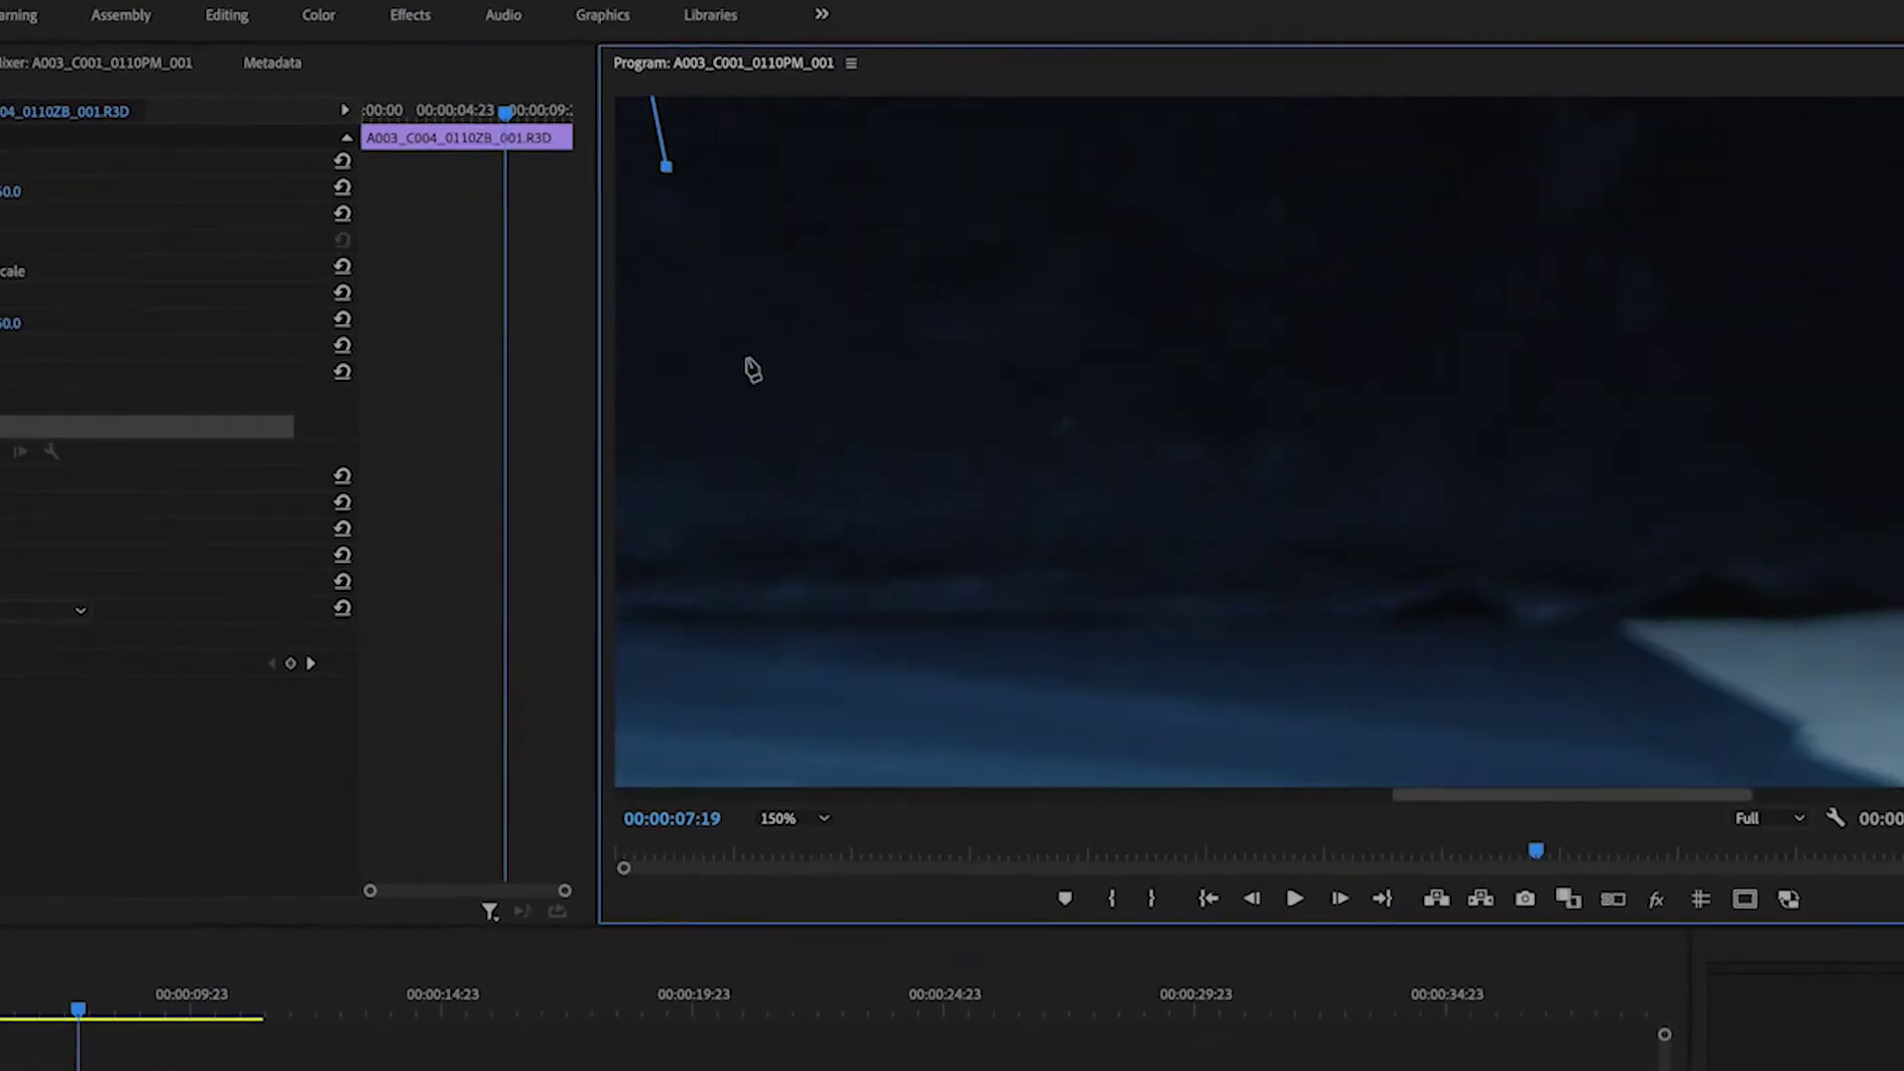
click(793, 368)
click(1154, 421)
click(1580, 413)
click(1756, 388)
Carry the mask path up past the actor's feet, over the knees and raised arms, and down beyond the head in a wide arc
click(848, 778)
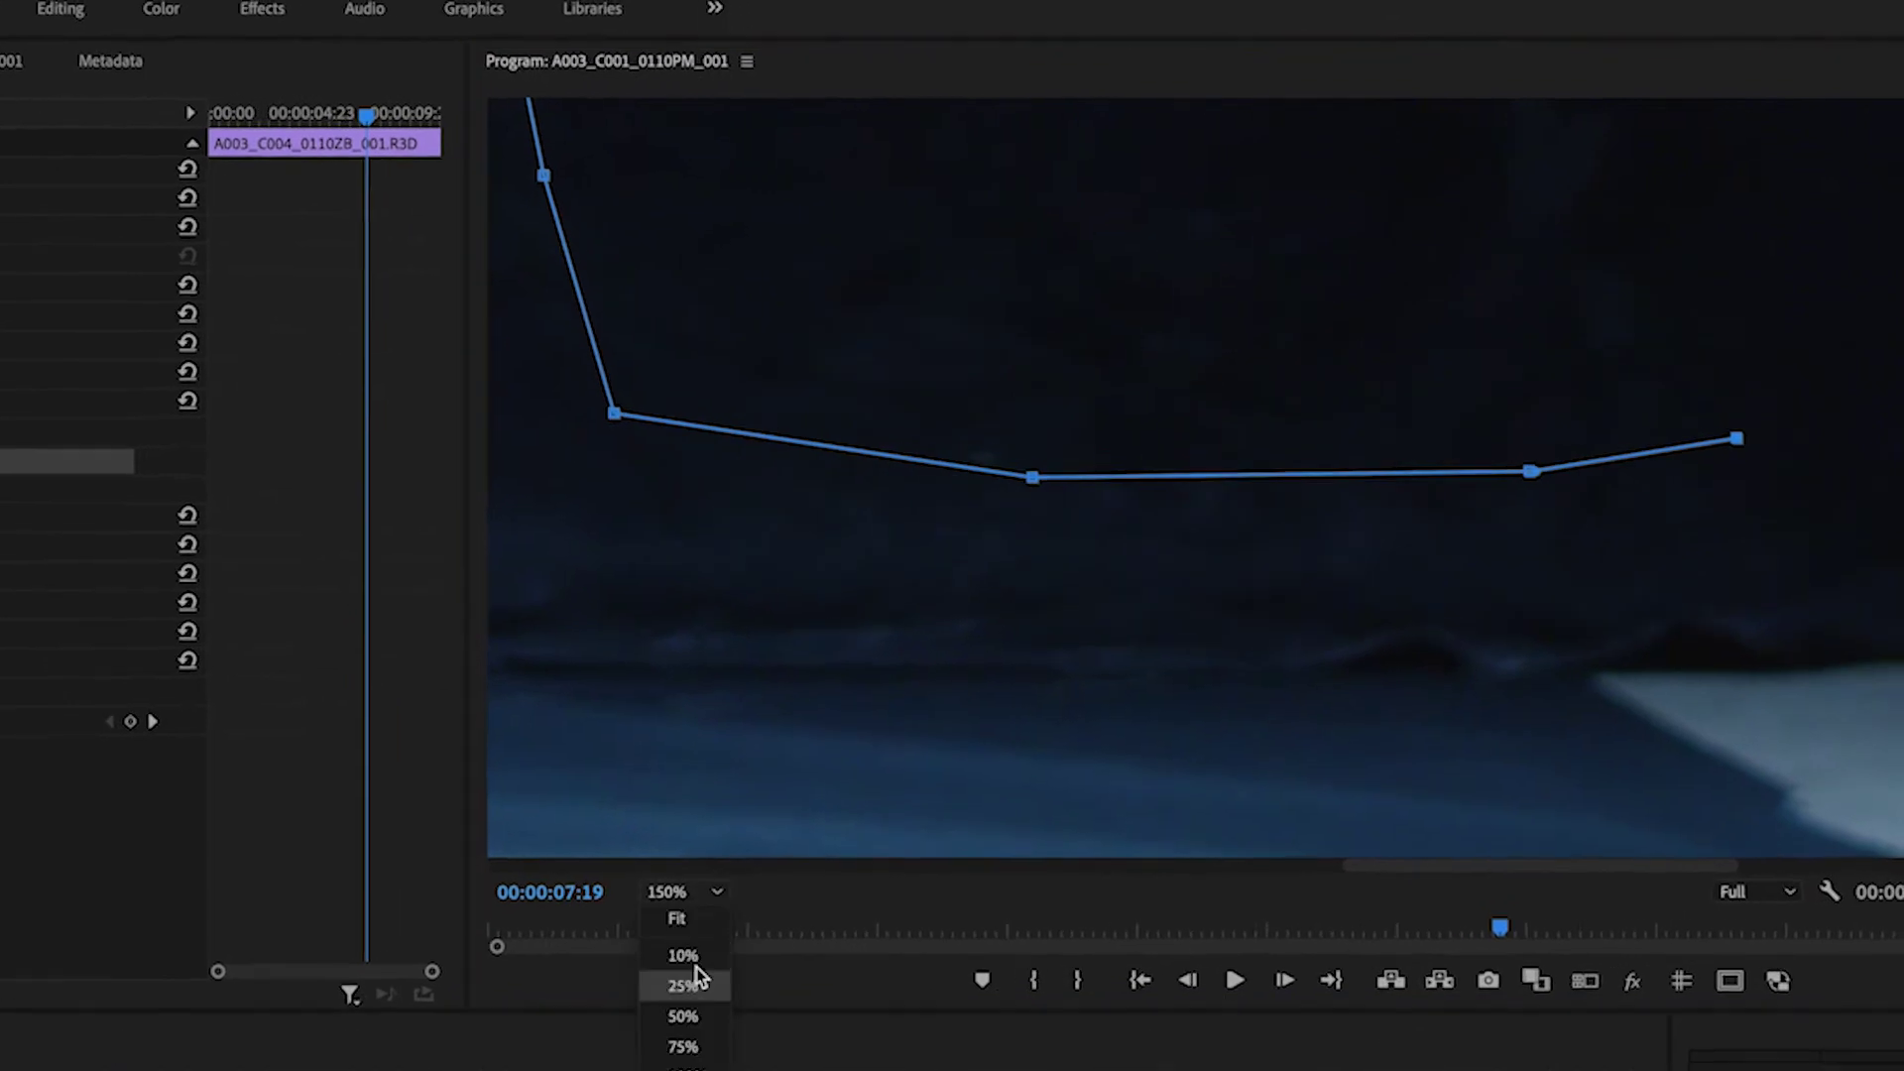
click(847, 801)
click(1731, 561)
click(1709, 414)
click(1654, 327)
click(1455, 243)
click(1289, 214)
click(1120, 220)
click(968, 275)
click(912, 378)
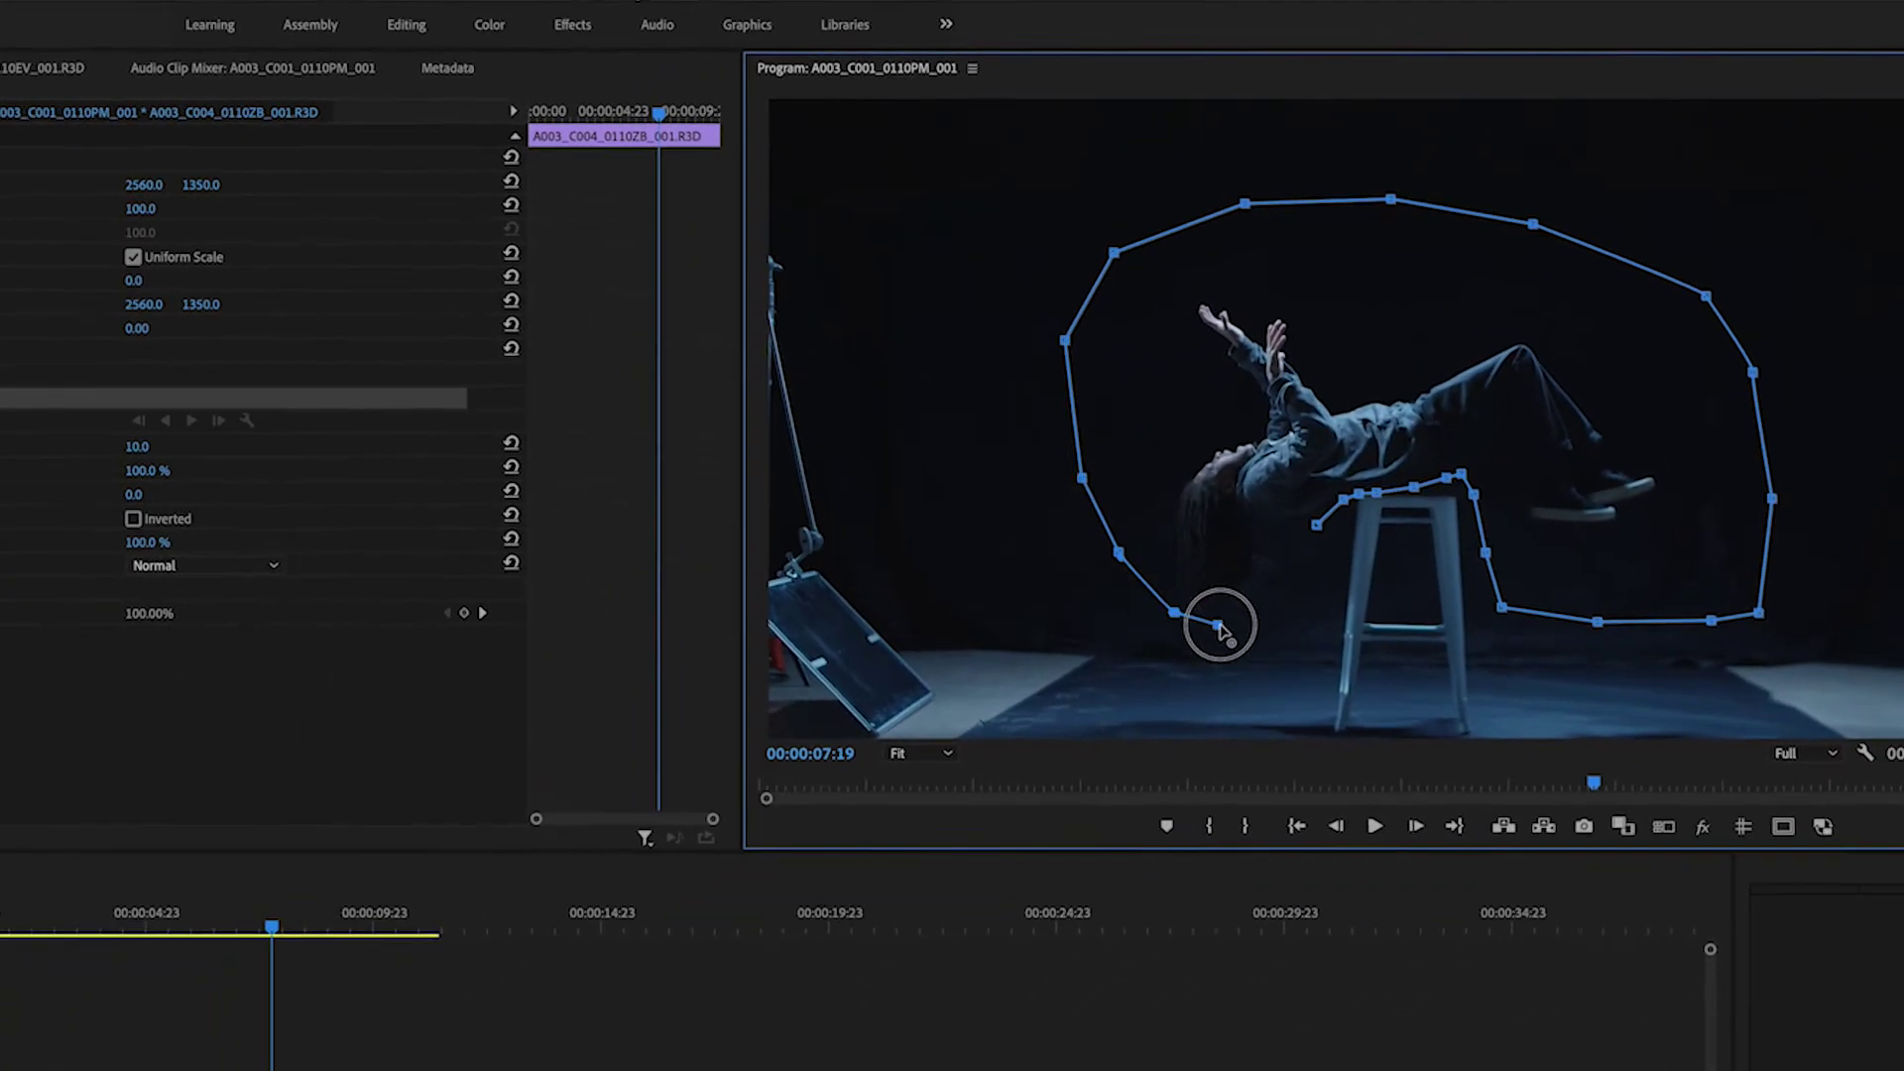
Continue the mask path closely below the hanging hair and close it at its starting point under the actor's back
click(979, 717)
click(990, 891)
drag(1256, 700, 1133, 700)
scroll(1508, 456, down, 3)
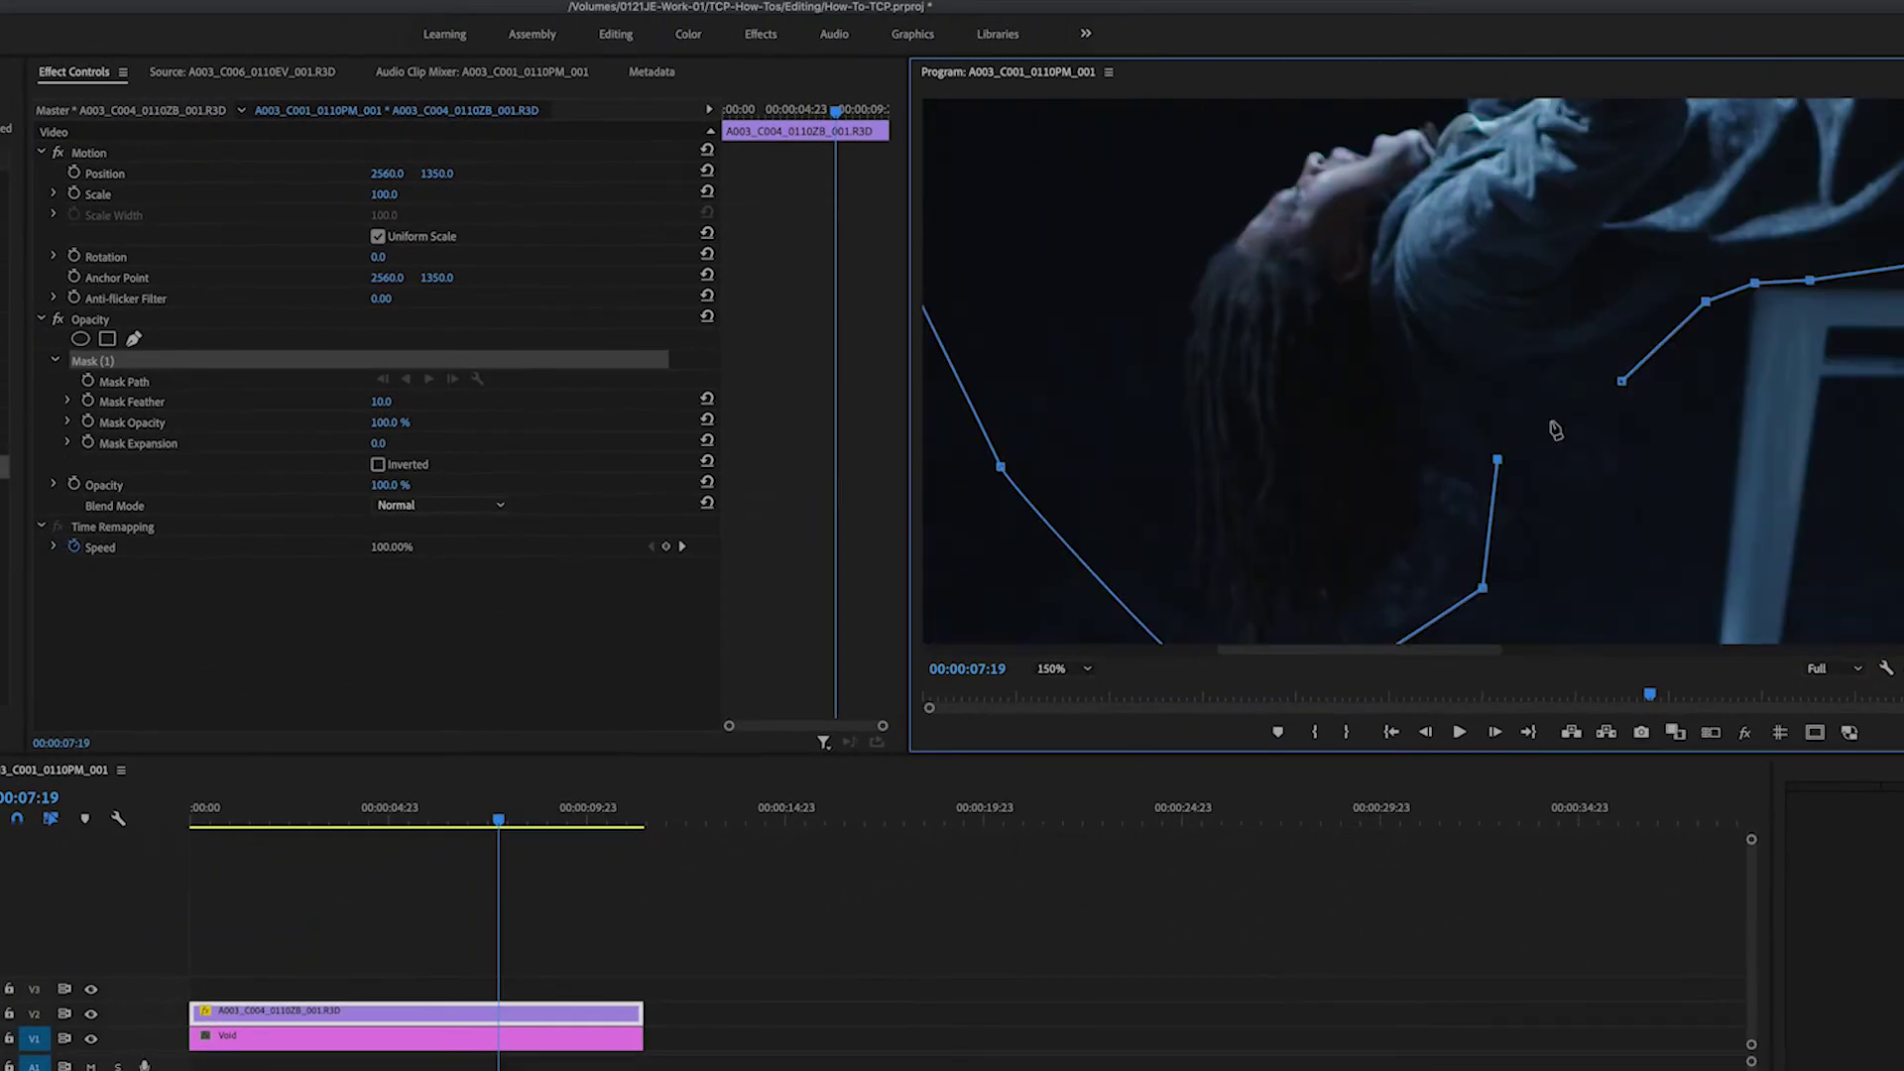
click(1486, 443)
click(1579, 403)
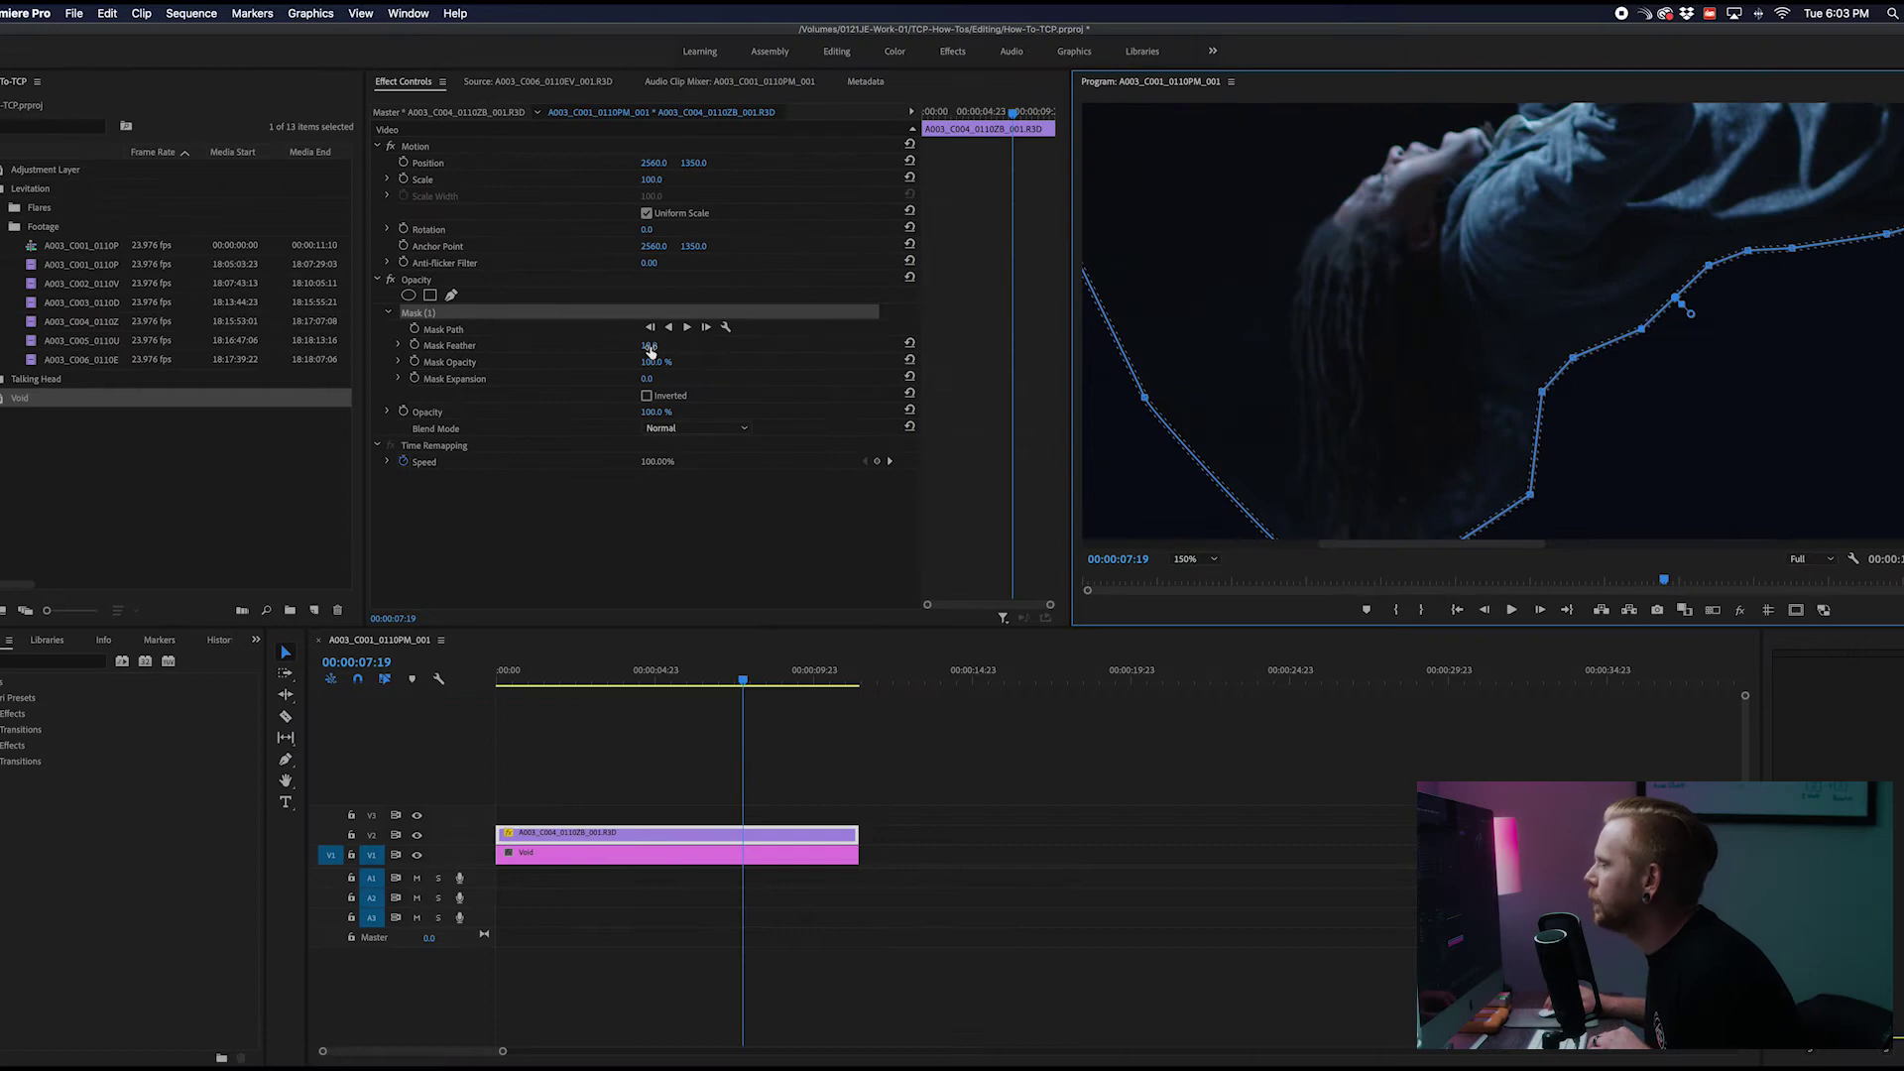
Set the mask feather to 54 and move the mask's lowest points slightly outward beneath the hanging hair
drag(651, 350, 685, 350)
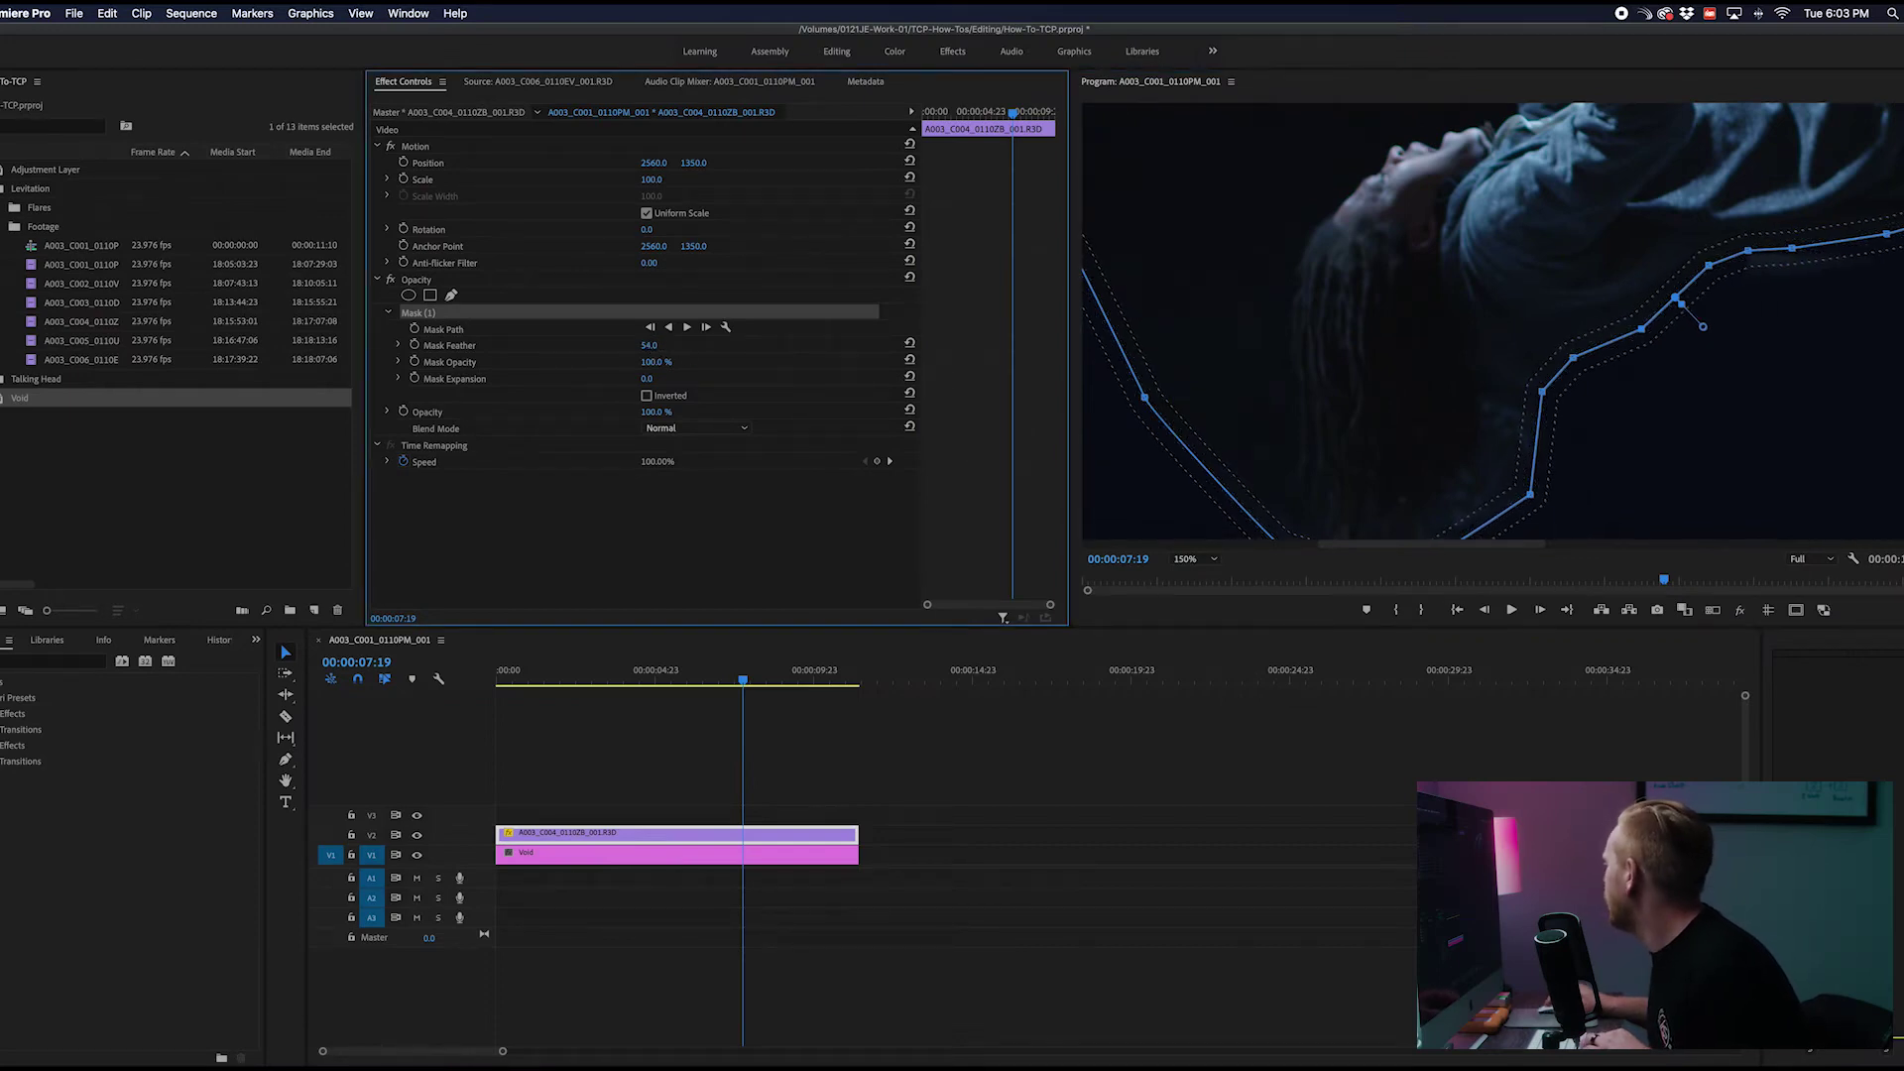
scroll(1493, 320, down, 3)
scroll(1322, 450, up, 1)
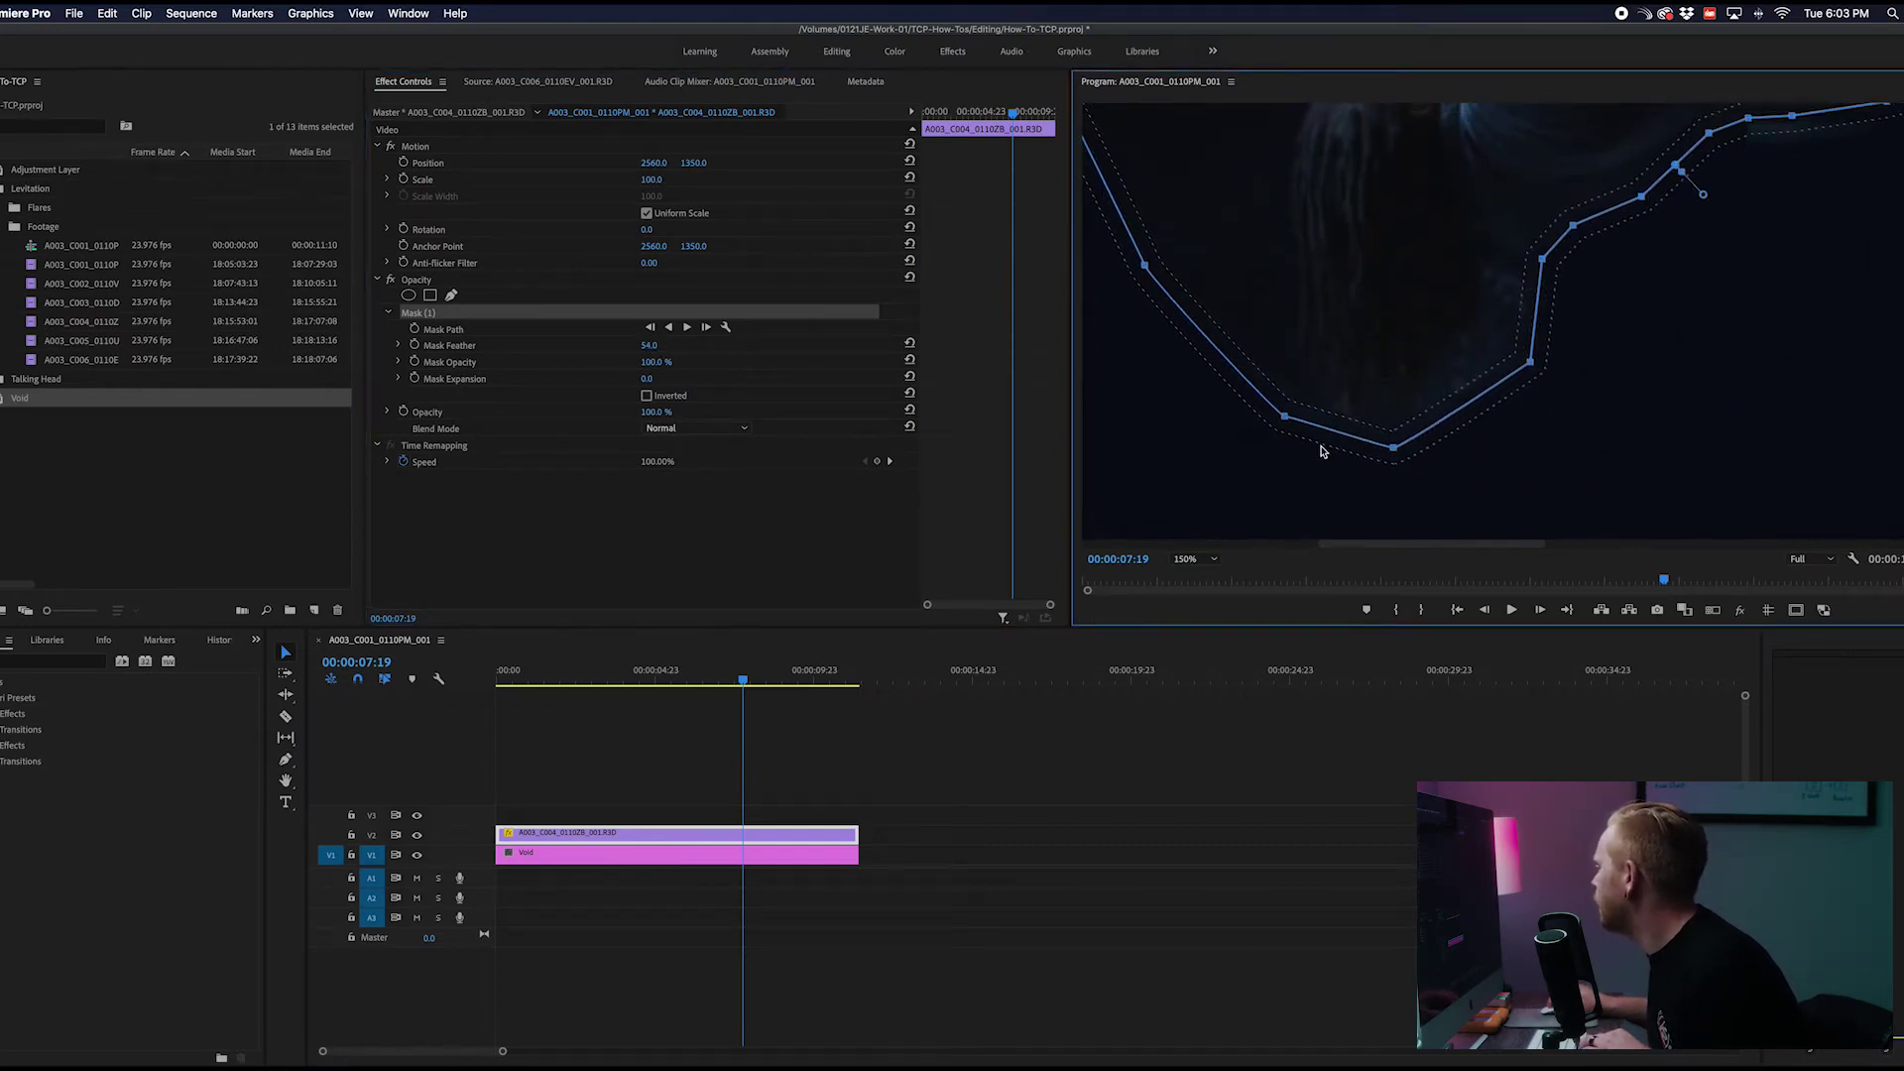
drag(1393, 451, 1393, 460)
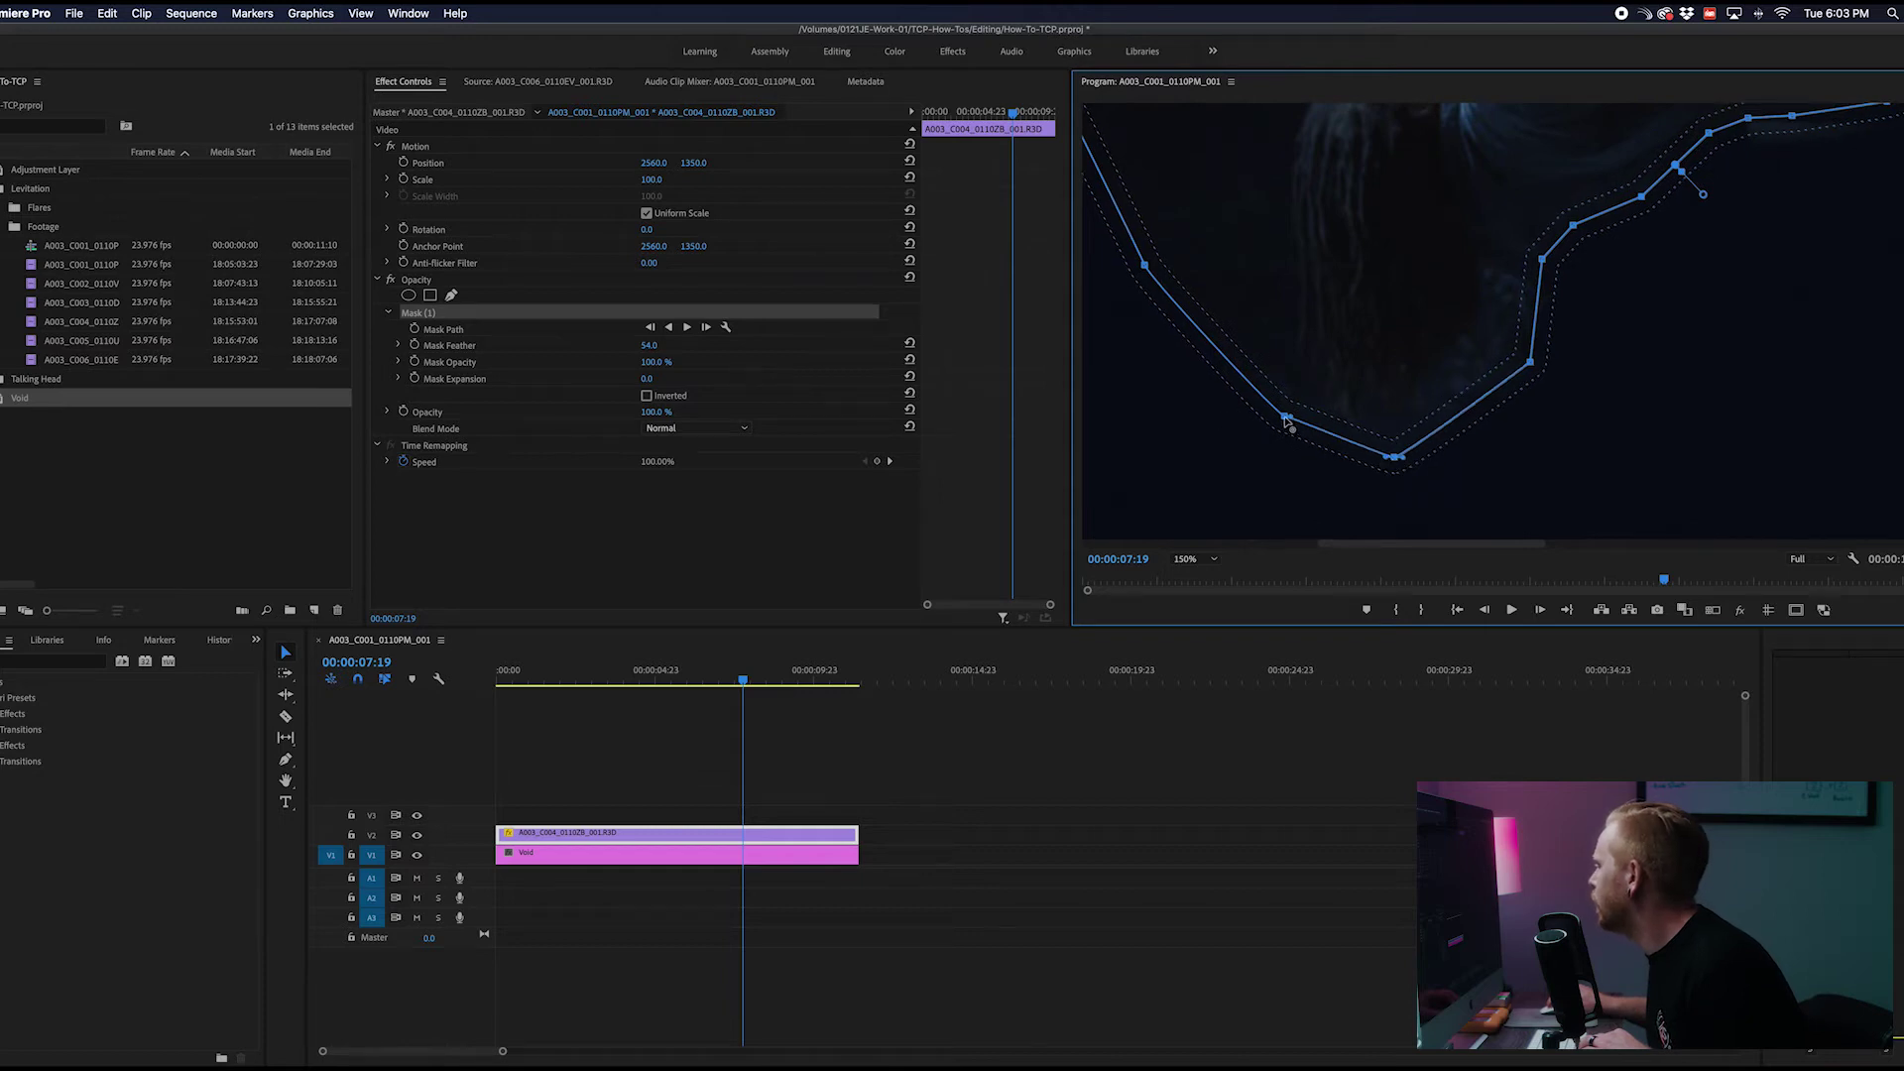
drag(1286, 421, 1254, 422)
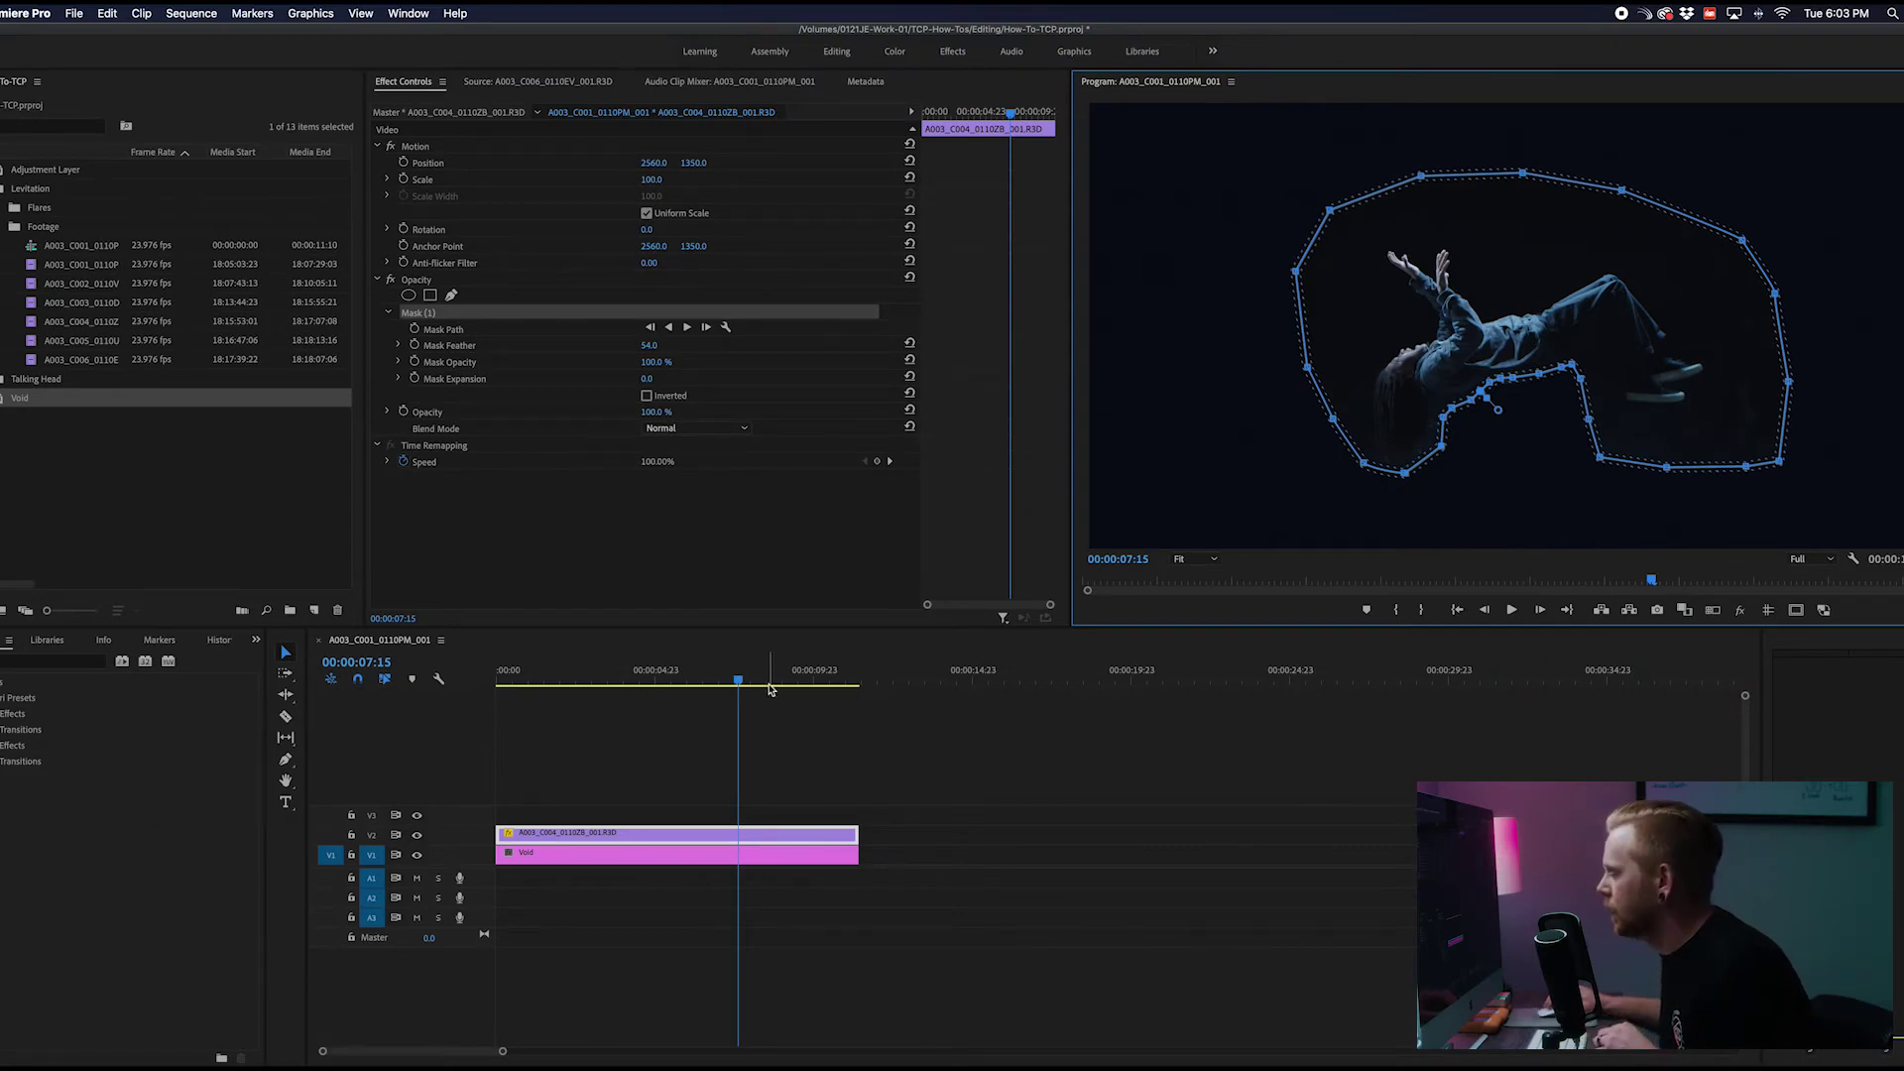
Turn on mask path keyframing at 00:00:07:15 and reshape the mask edge below the actor's feet at 00:00:05:01
click(414, 331)
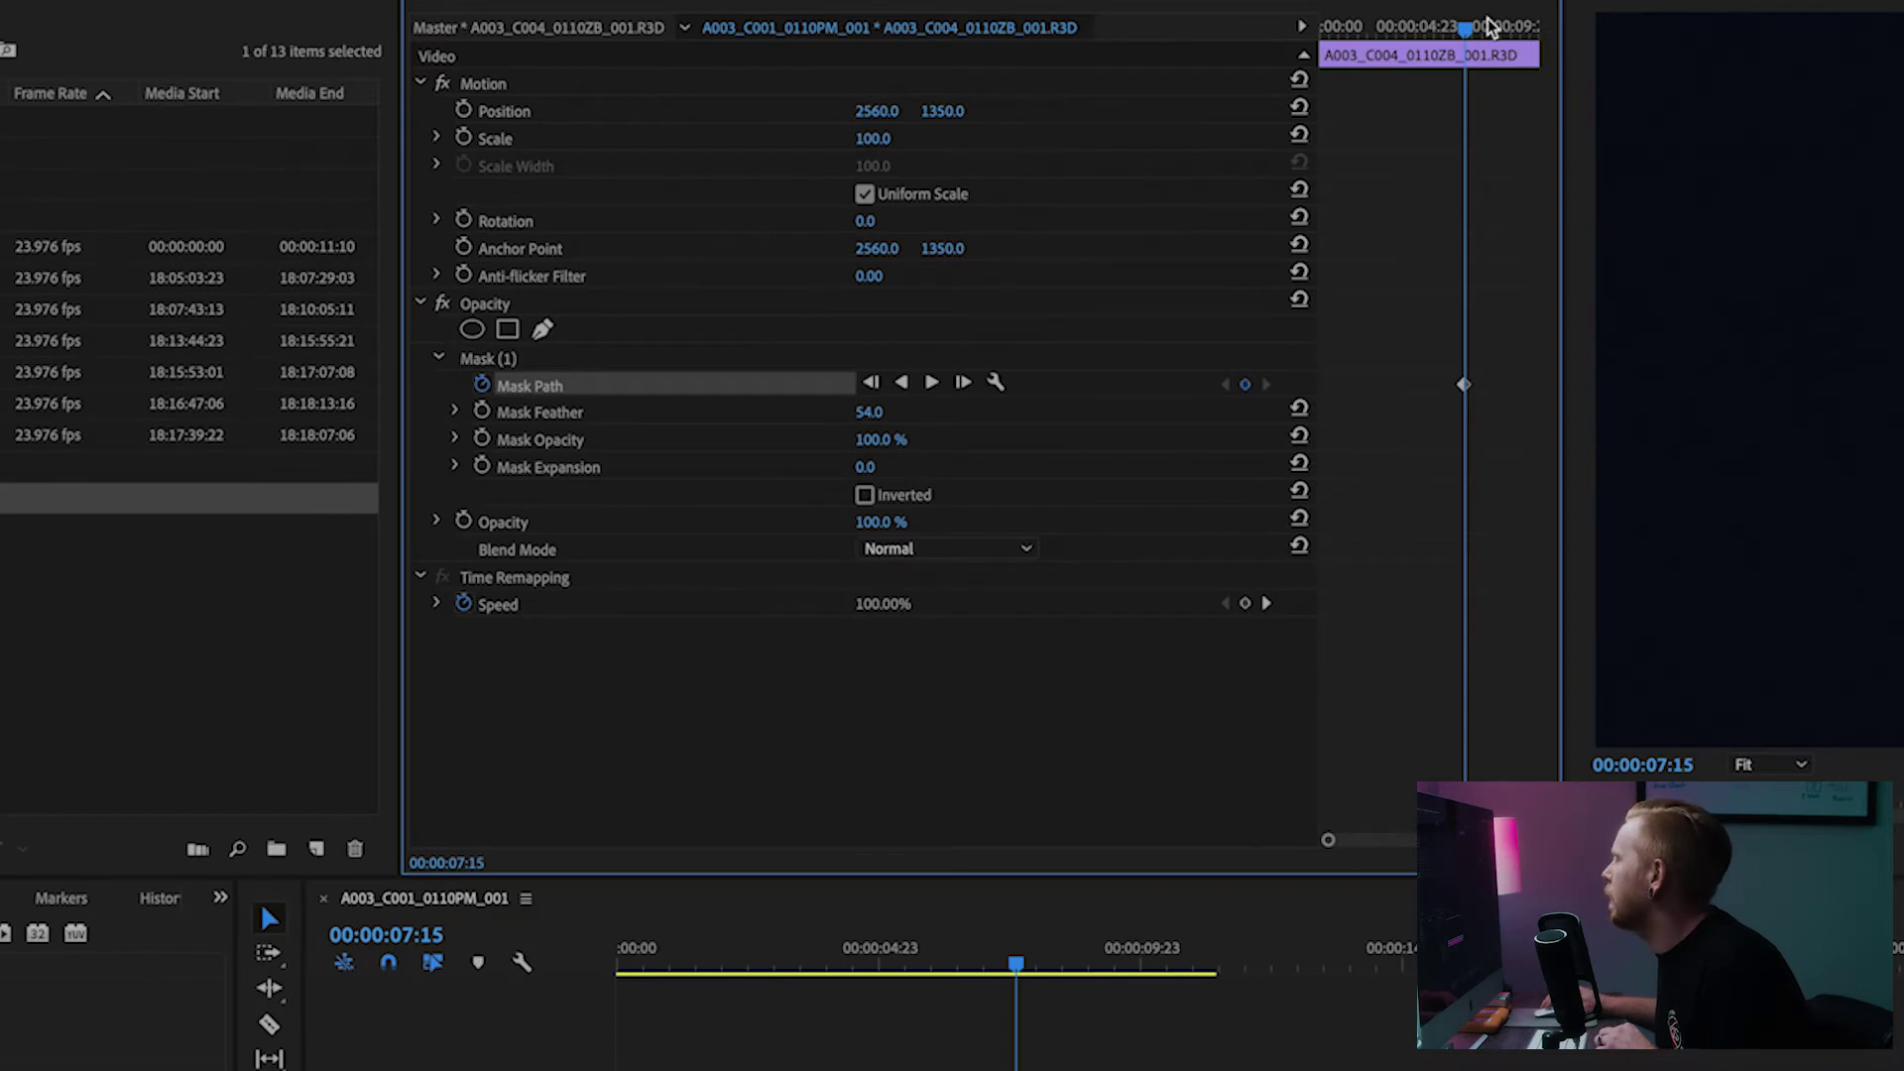
drag(1491, 27, 1382, 35)
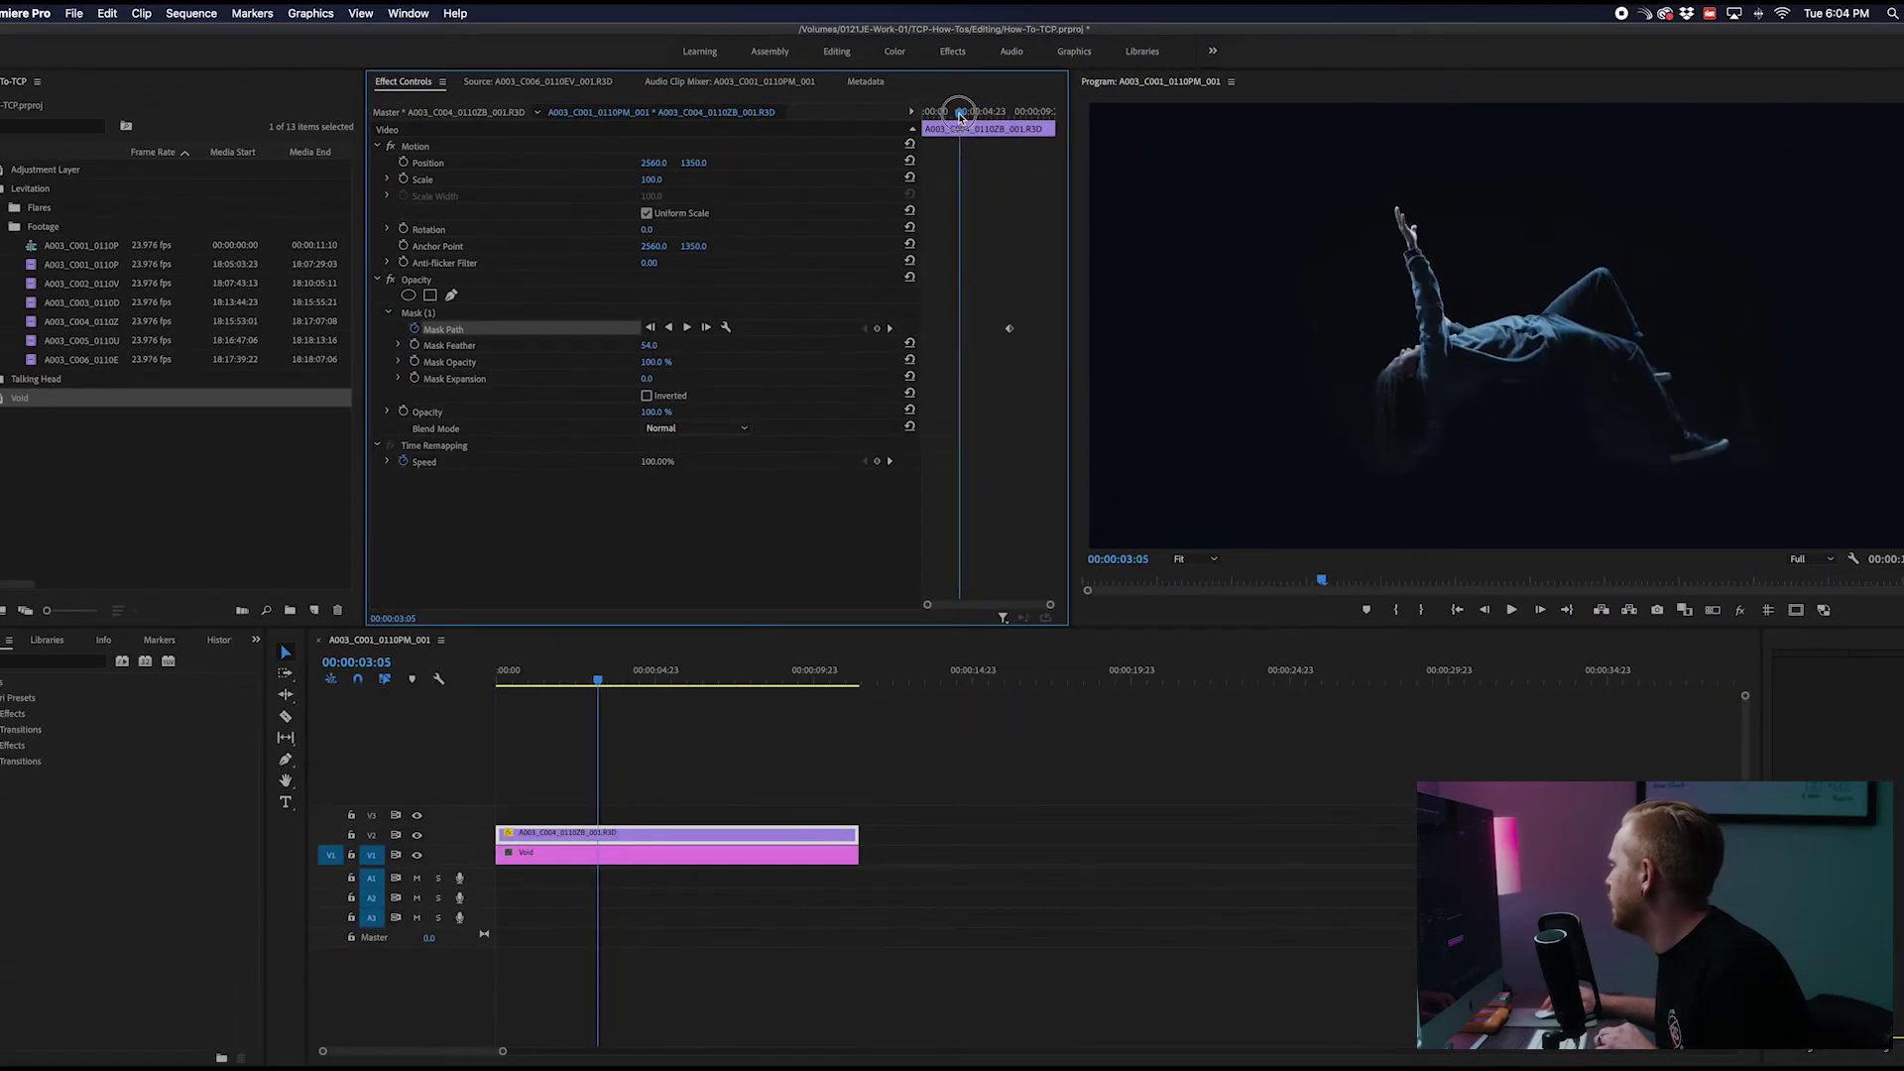
drag(960, 115, 983, 115)
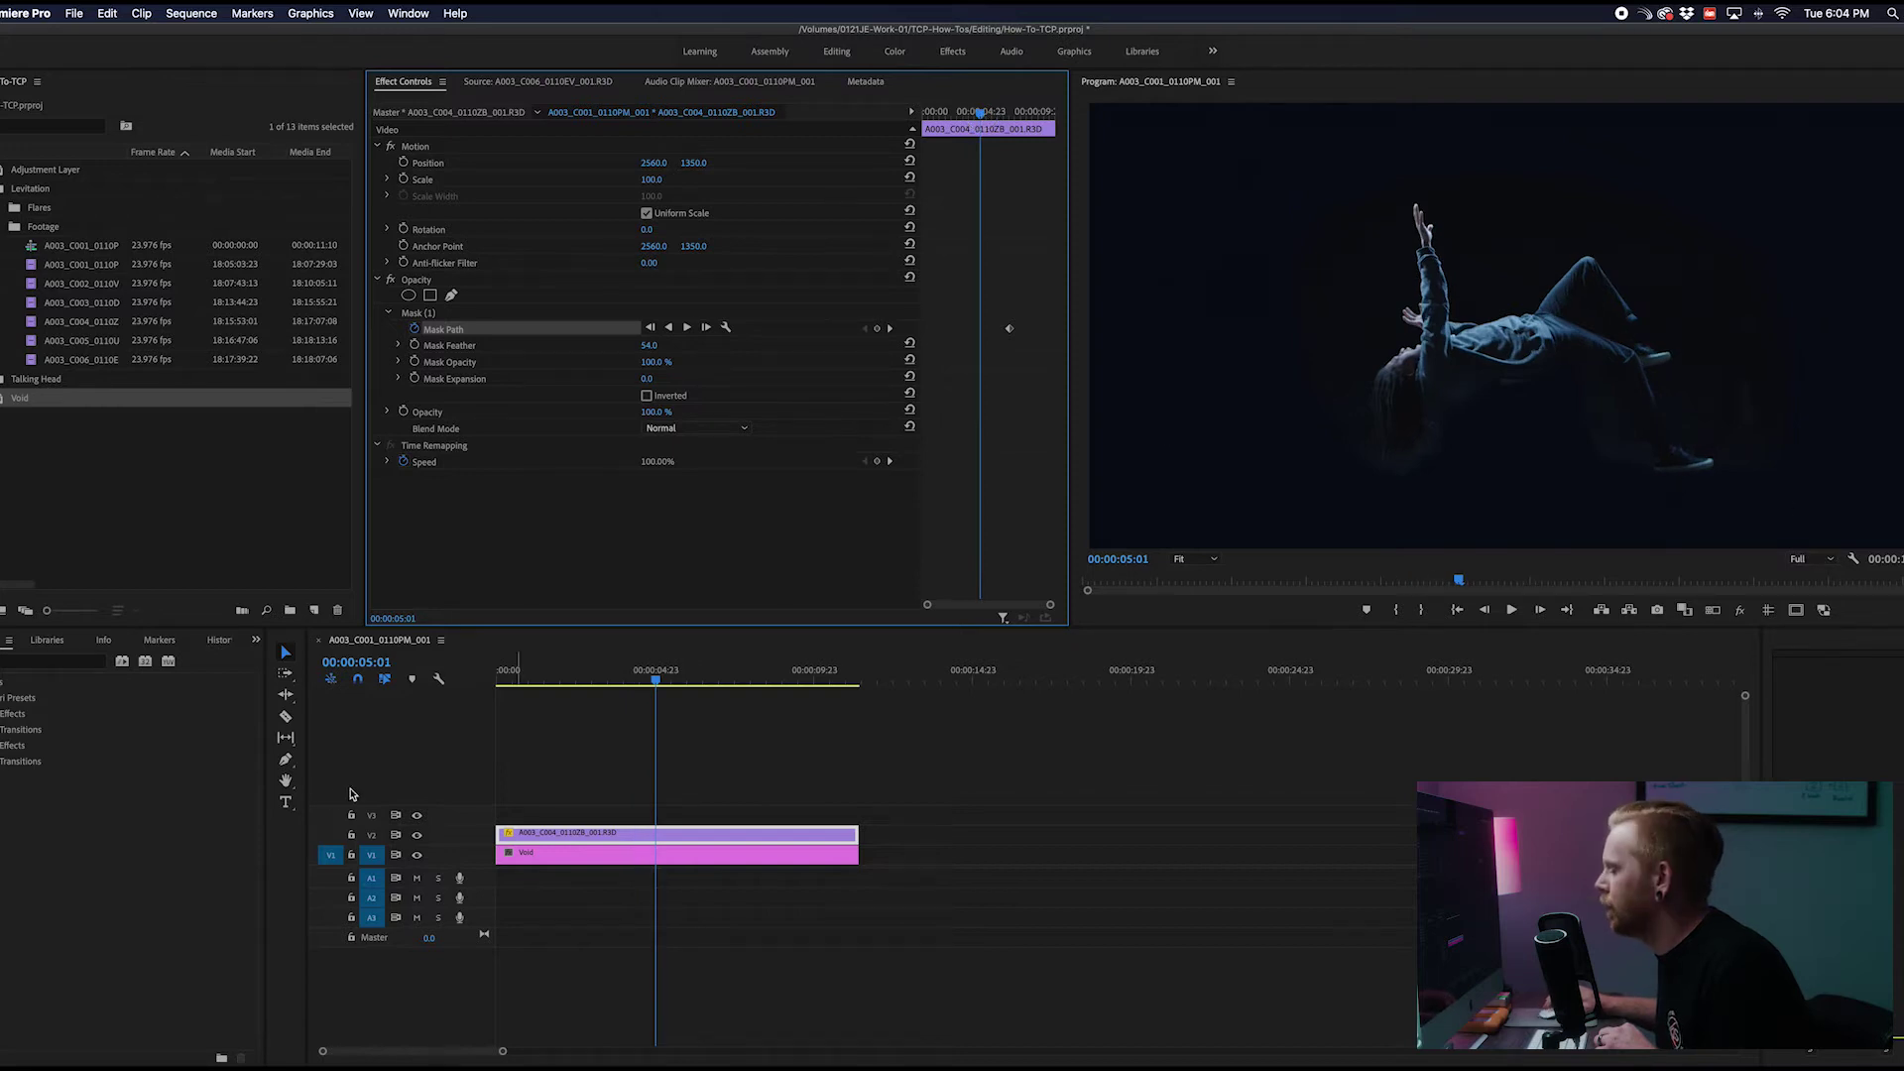
click(434, 315)
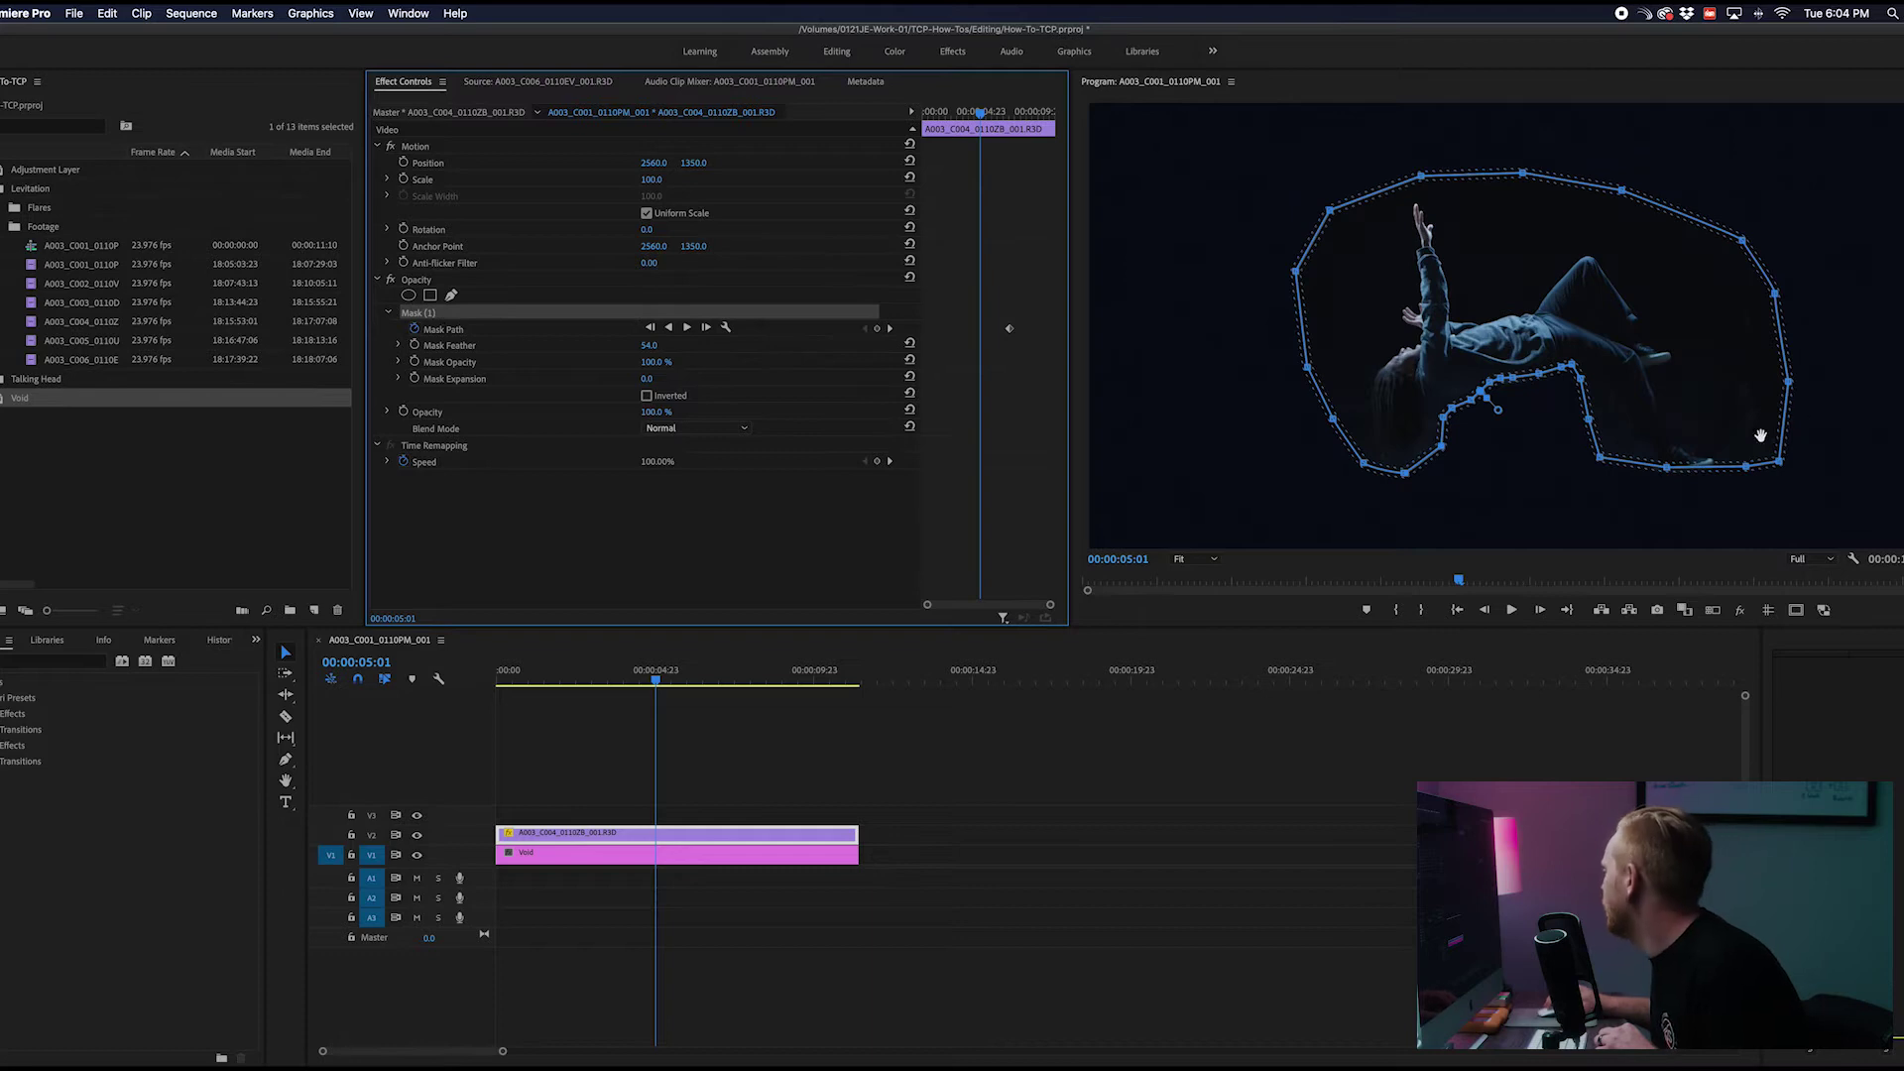
click(1672, 475)
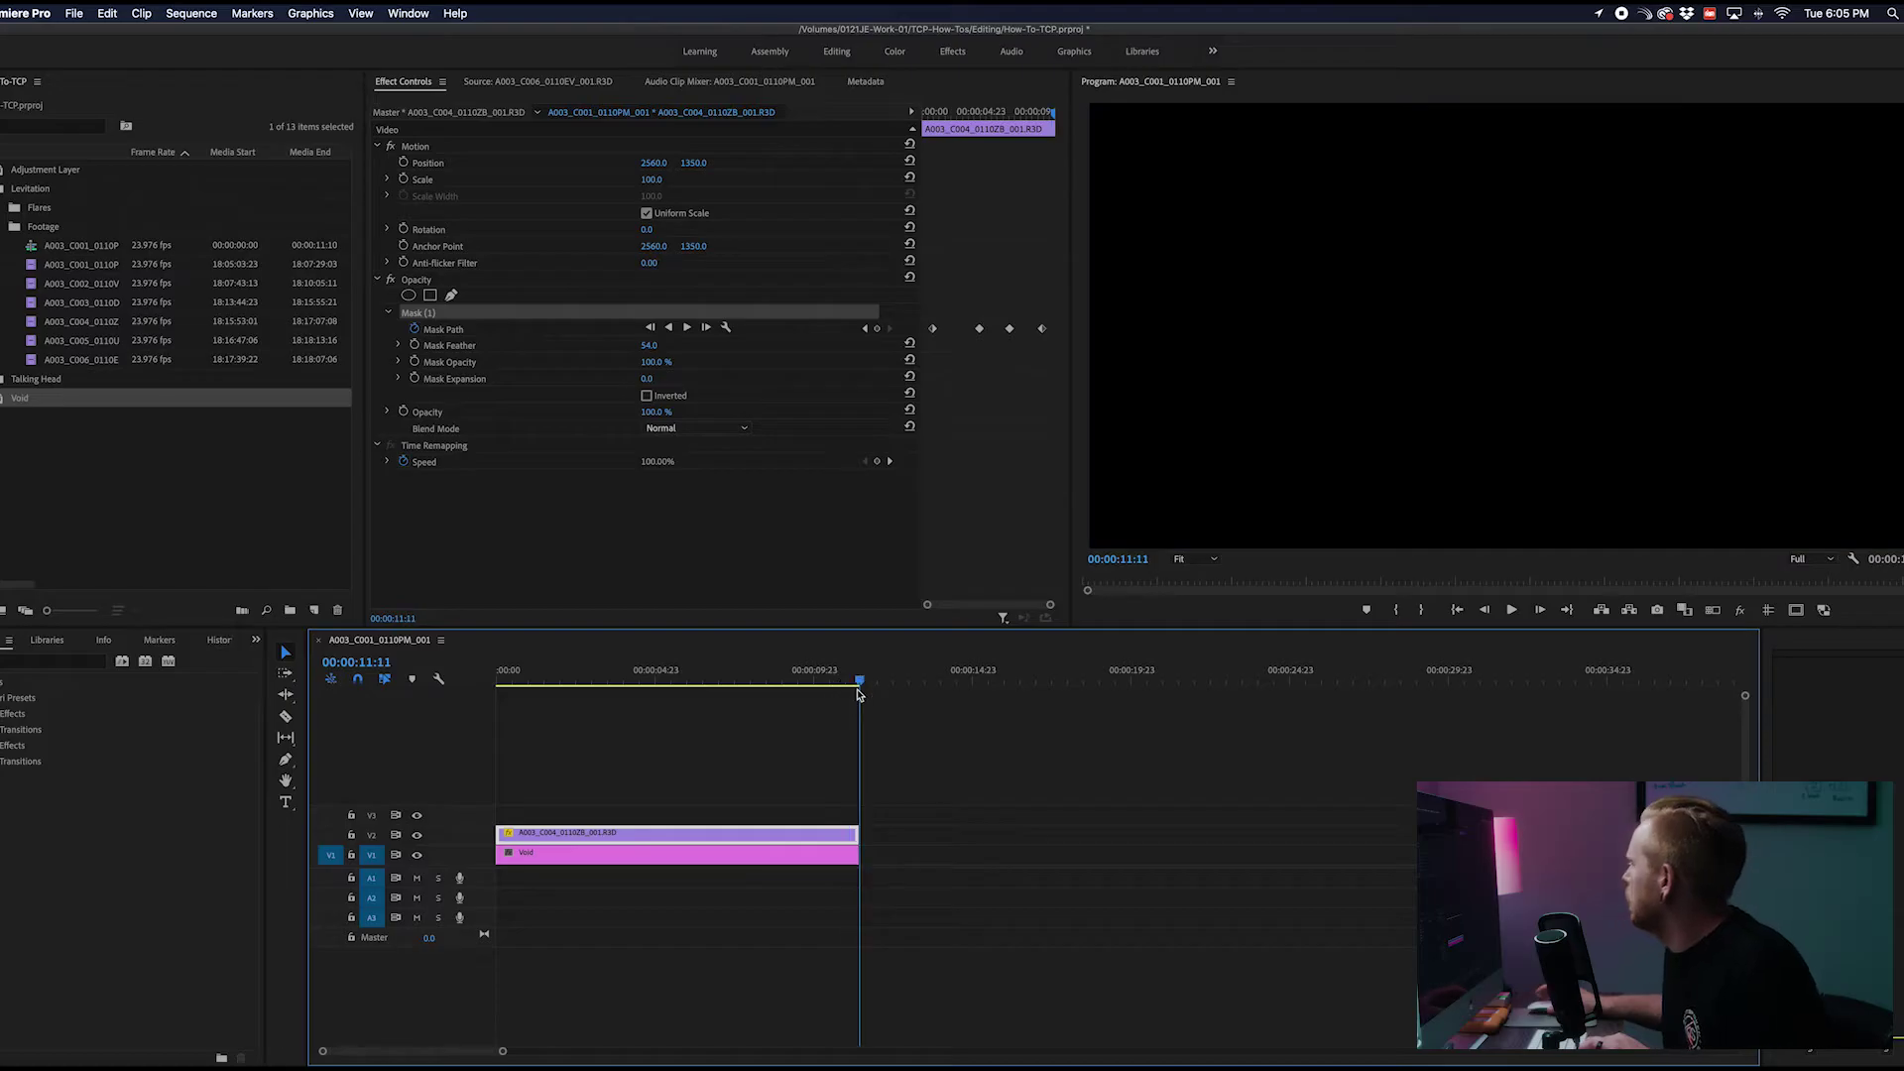
click(930, 777)
click(779, 680)
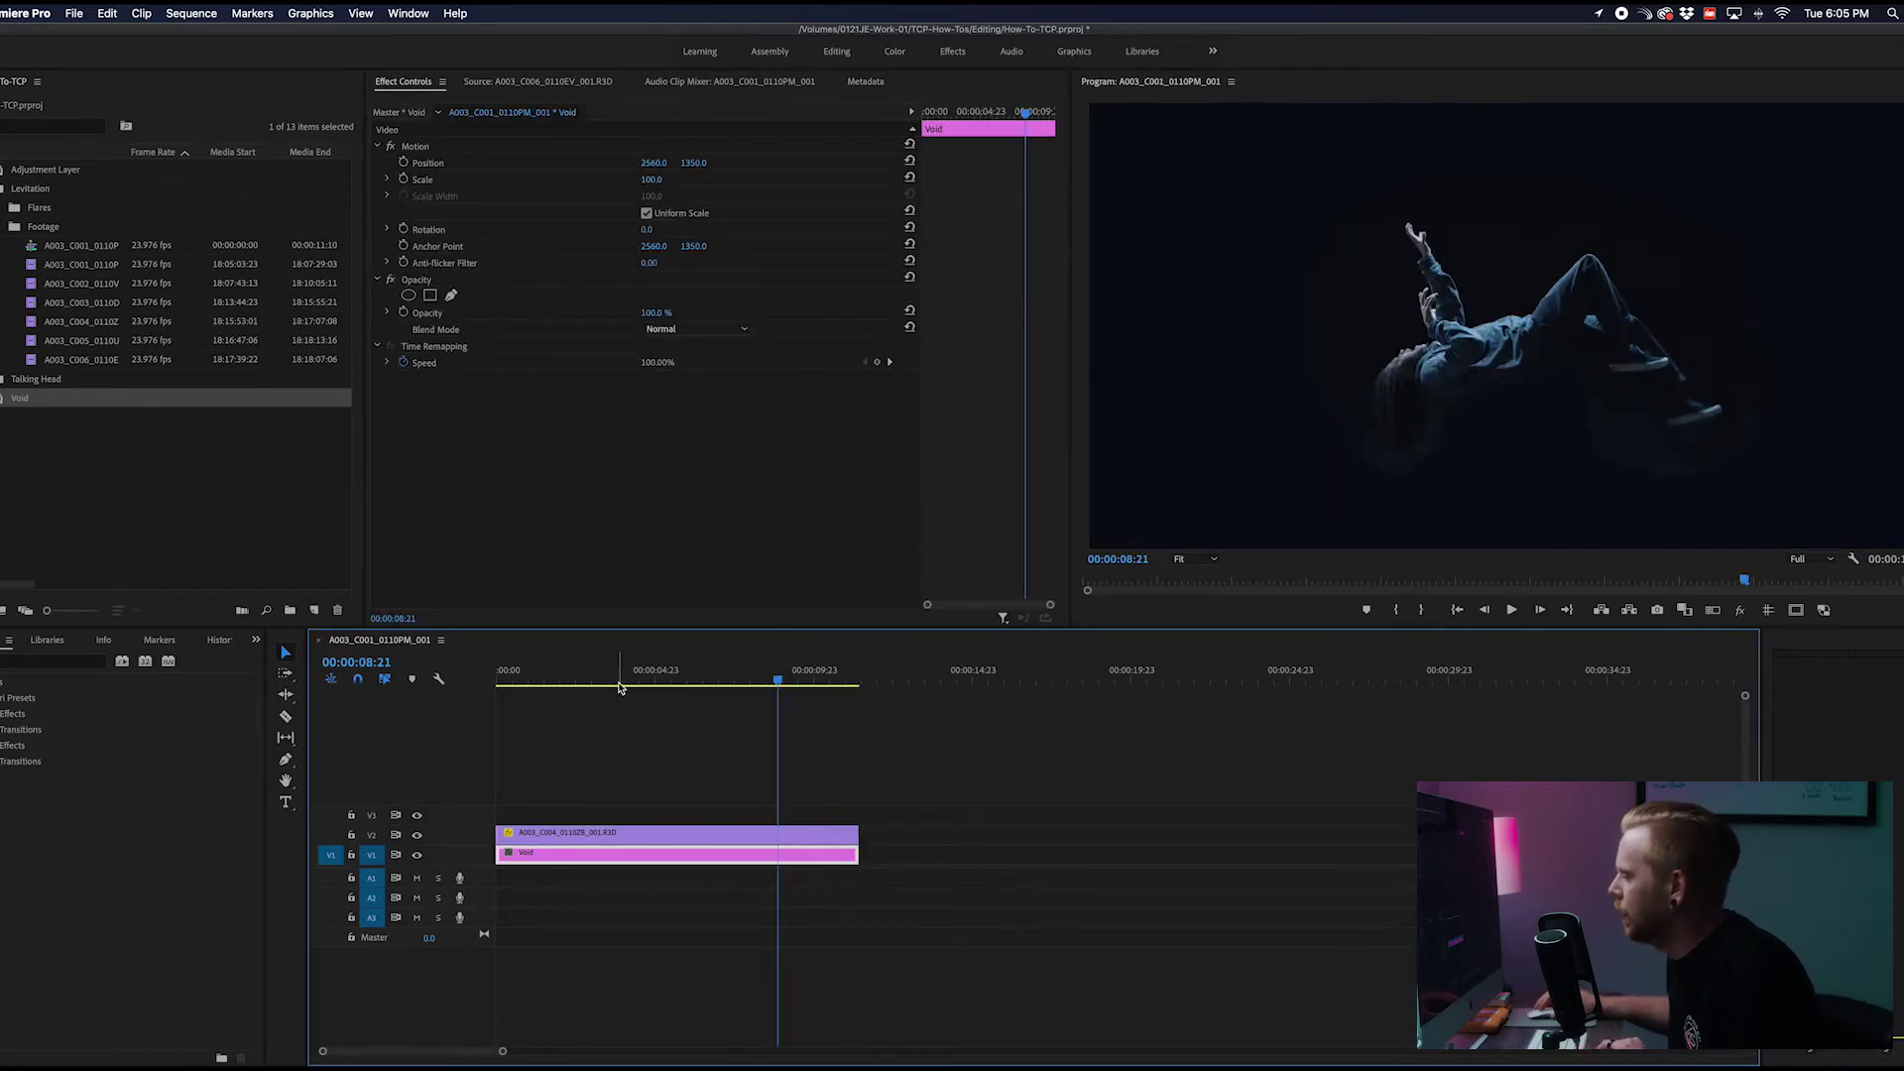
mouse_move(615, 678)
mouse_down()
mouse_move(633, 667)
mouse_move(583, 672)
mouse_move(632, 671)
mouse_up()
click(671, 768)
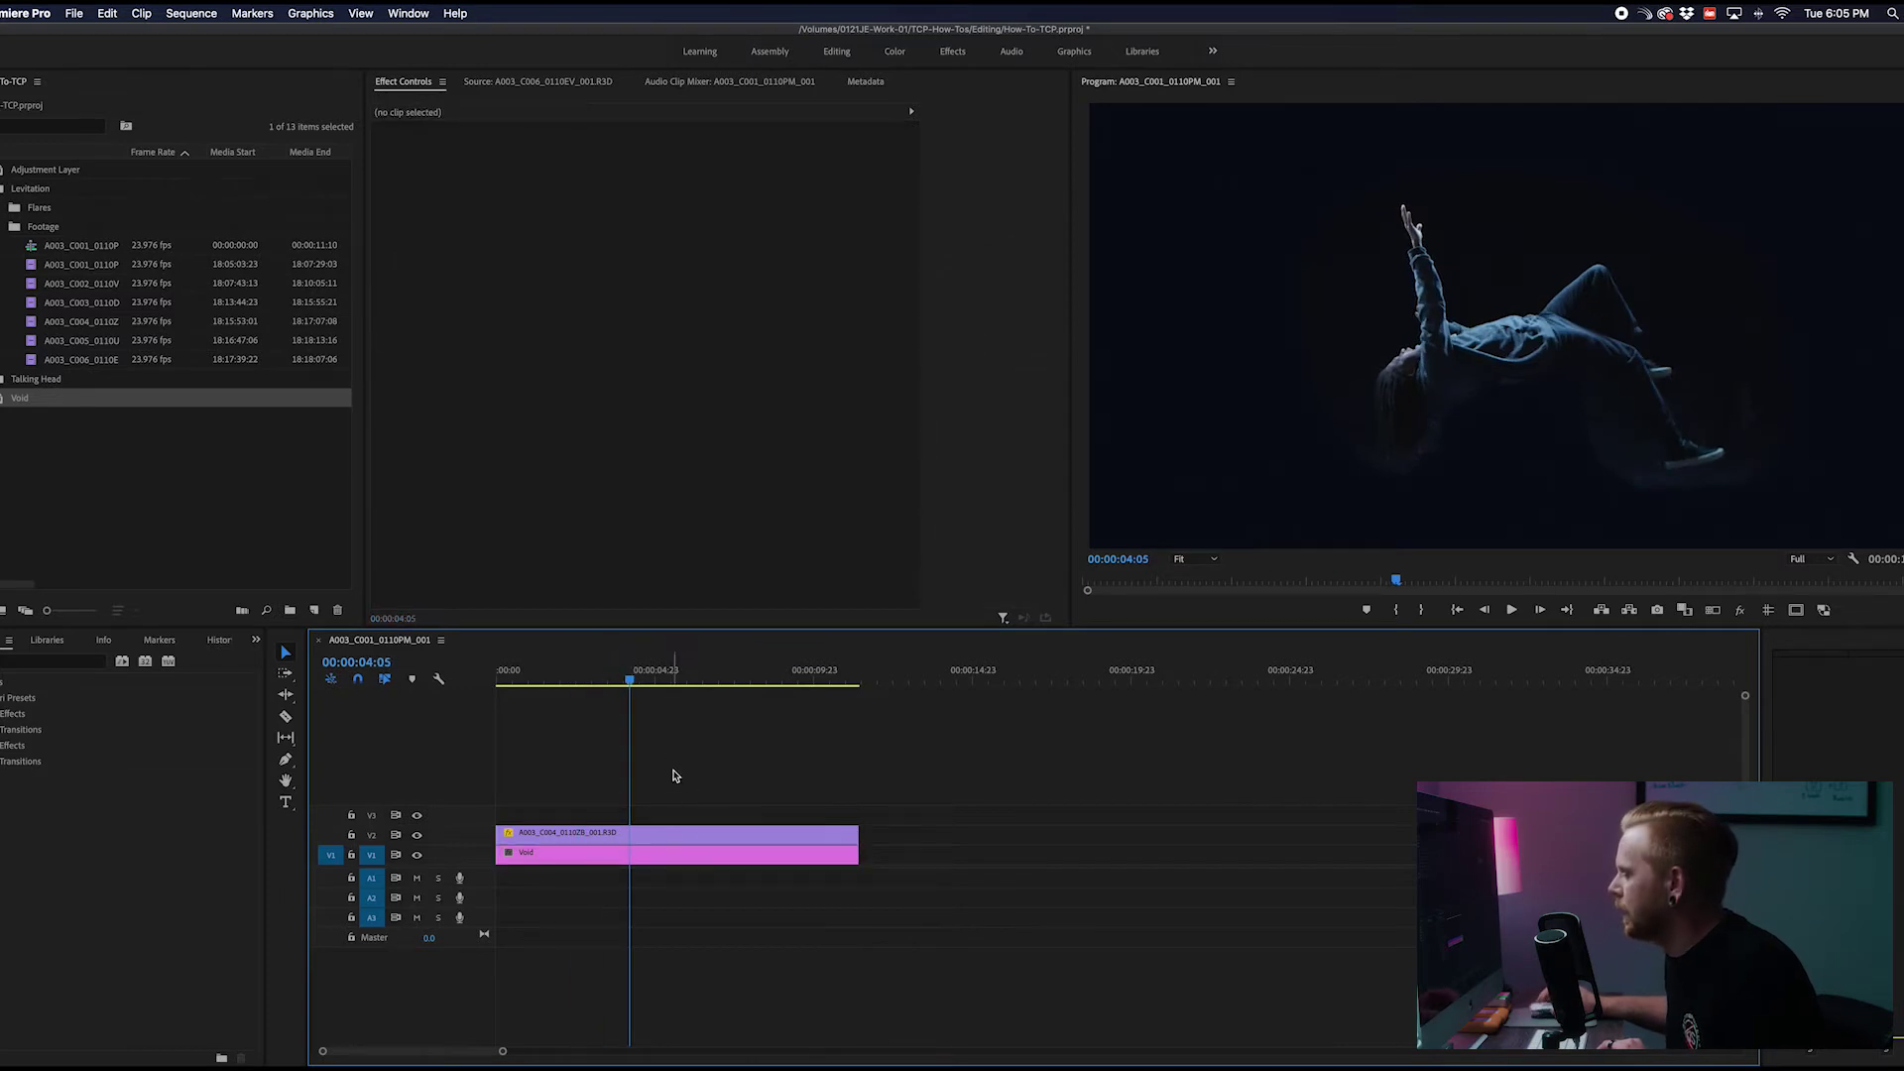
Create an adjustment layer, place it on V3 from the sequence start and extend it over the clip's full length
right_click(124, 424)
mouse_move(223, 492)
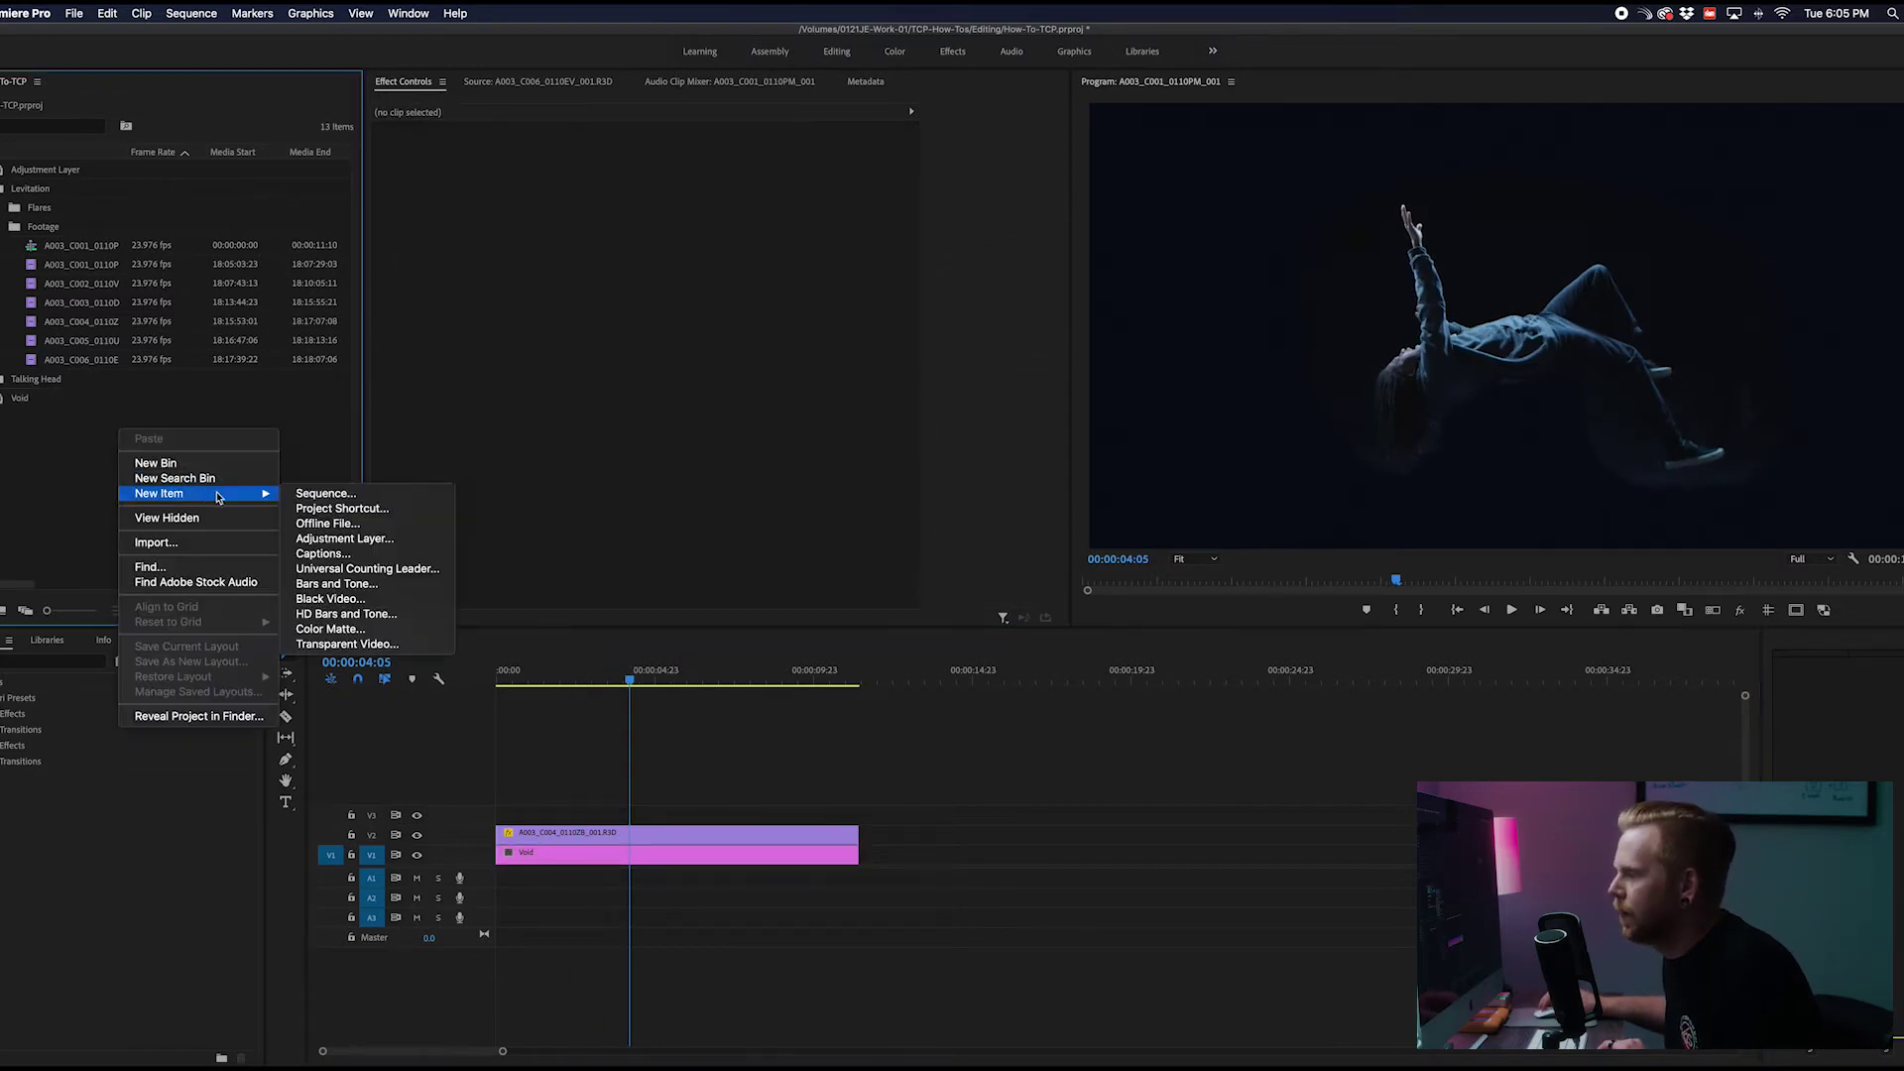
click(343, 538)
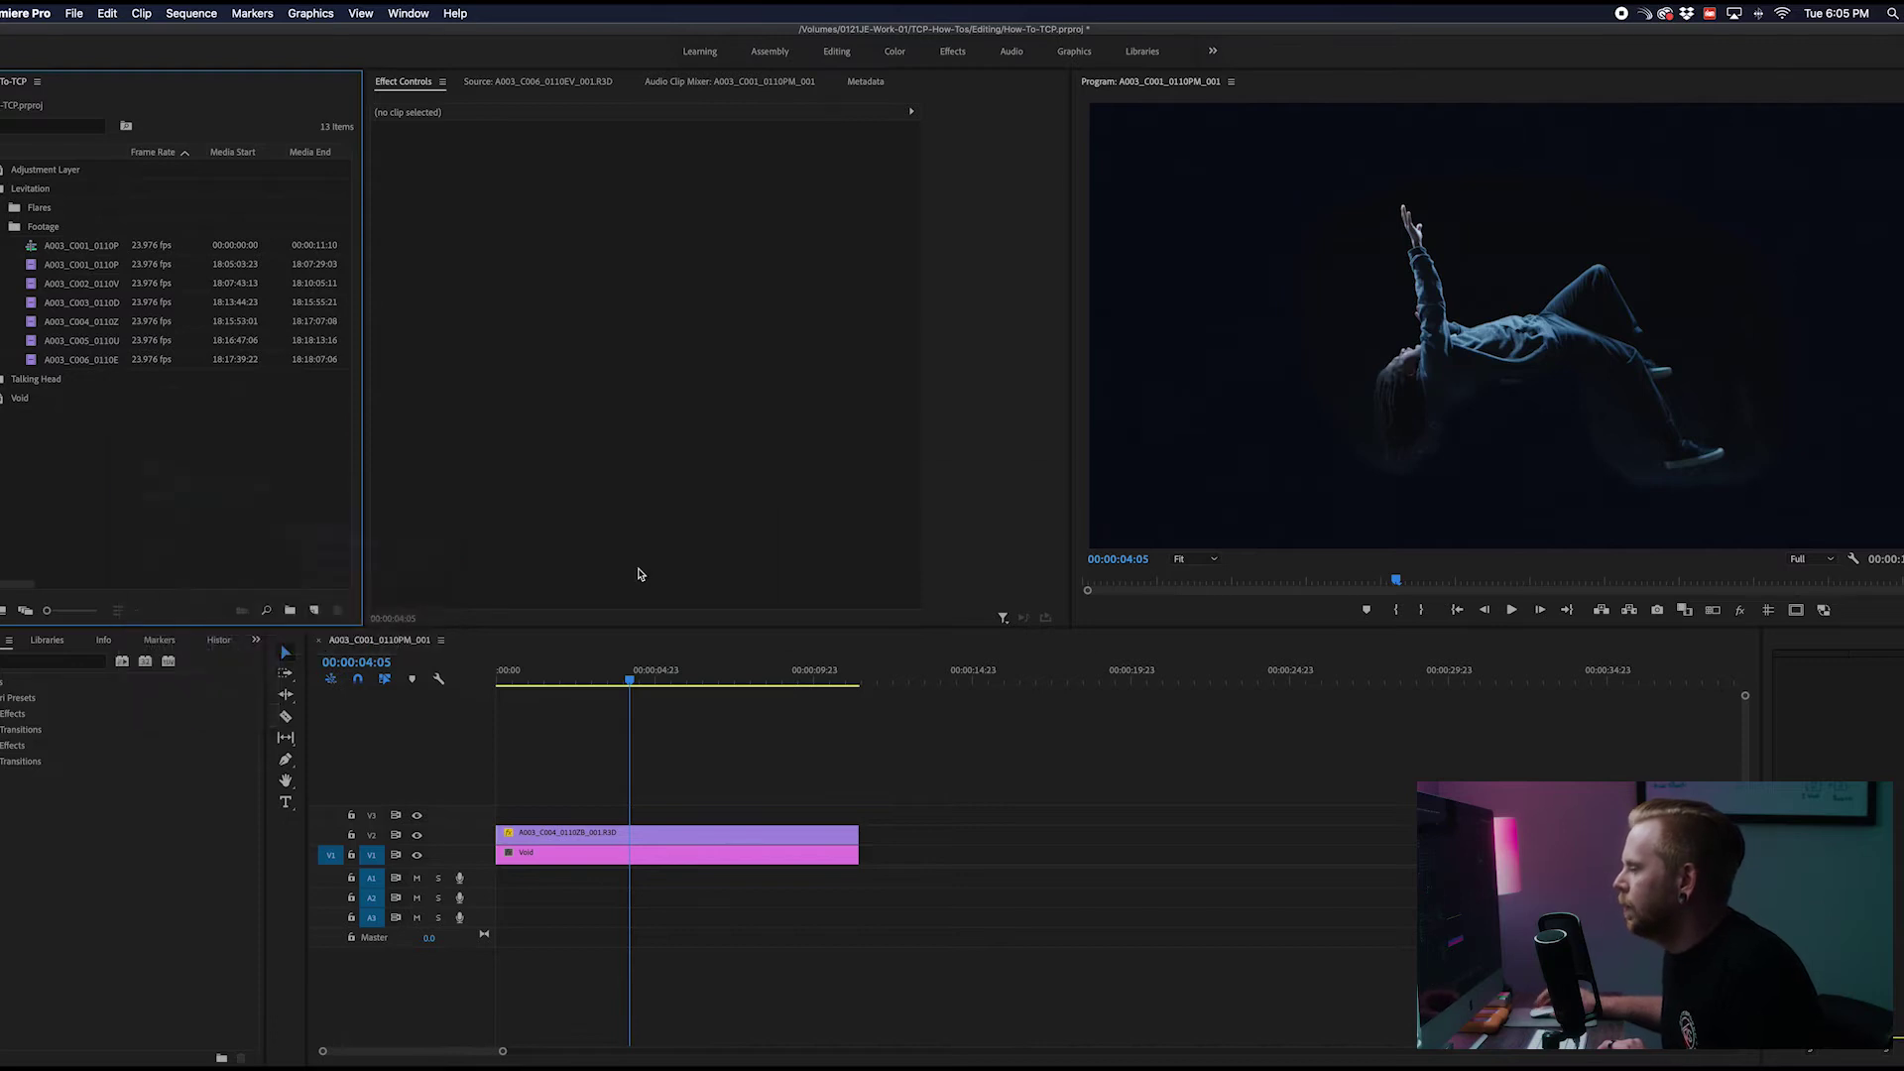
click(1041, 616)
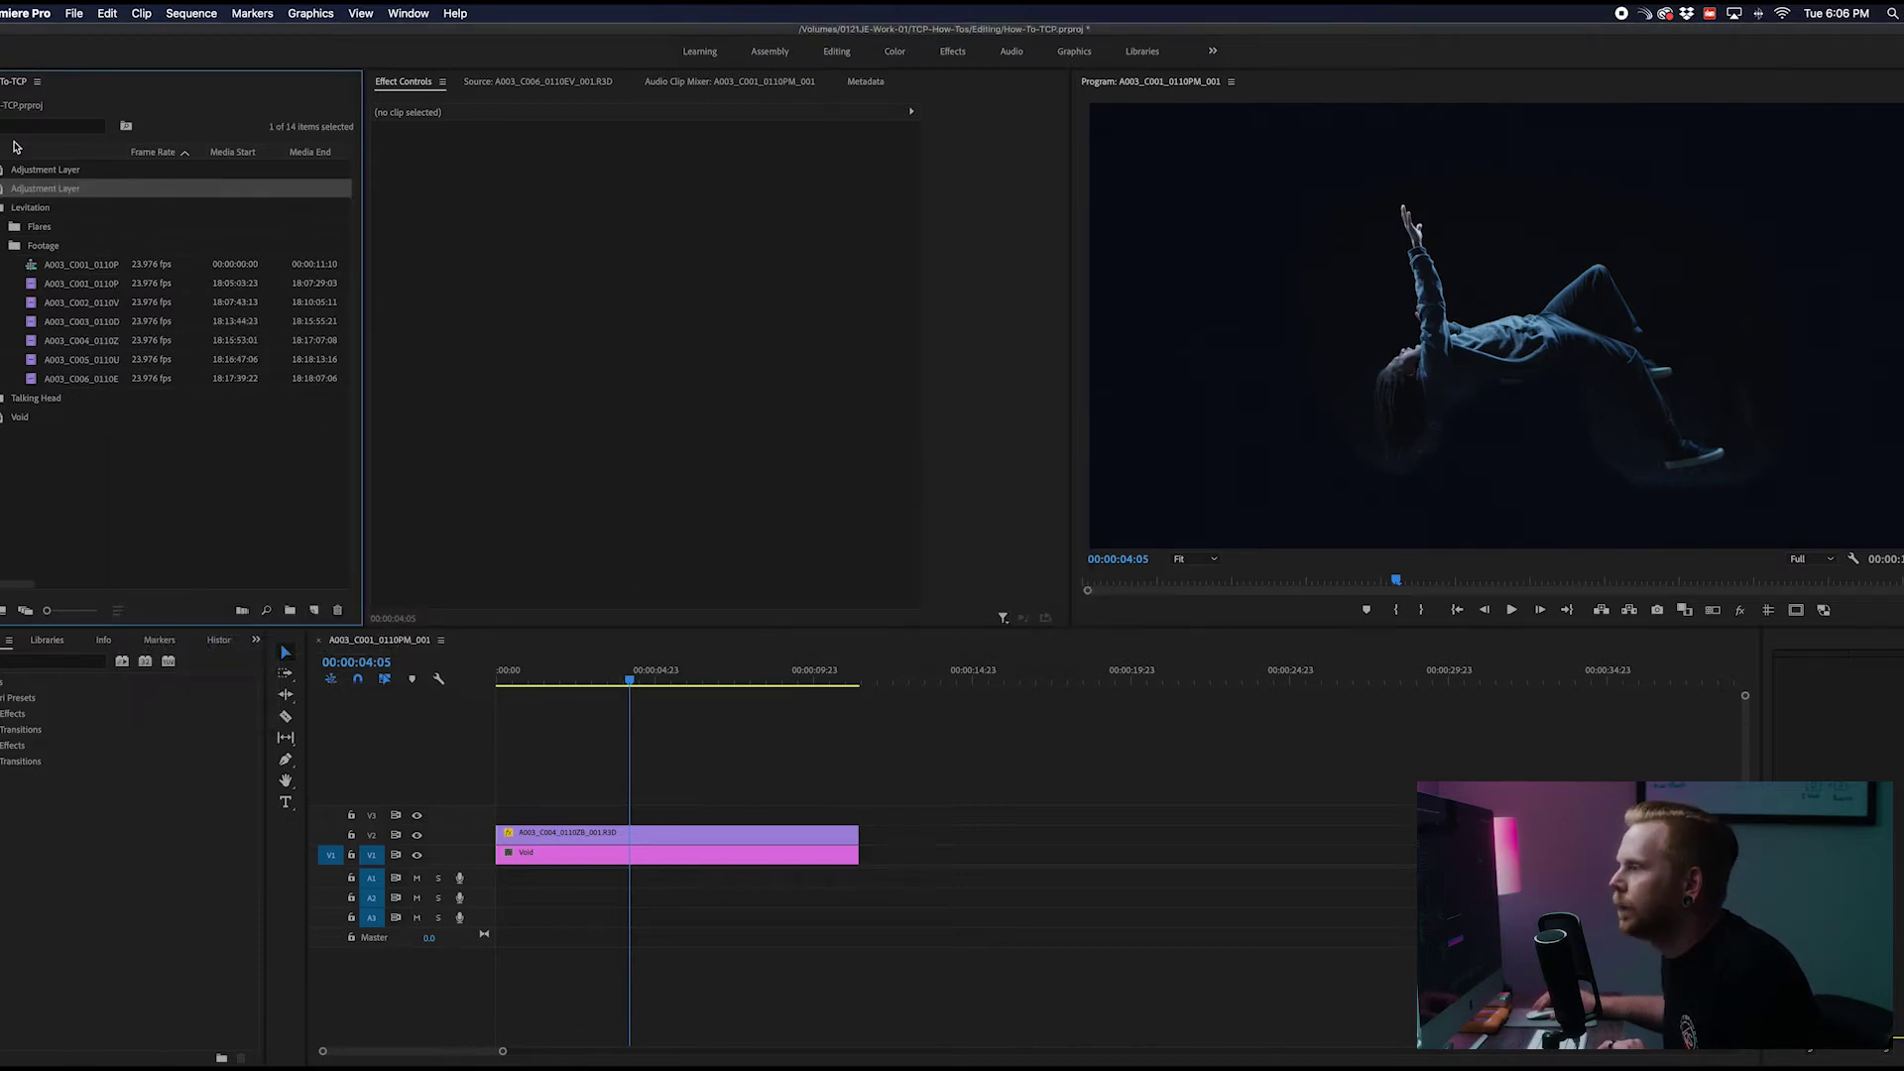
drag(45, 189, 511, 815)
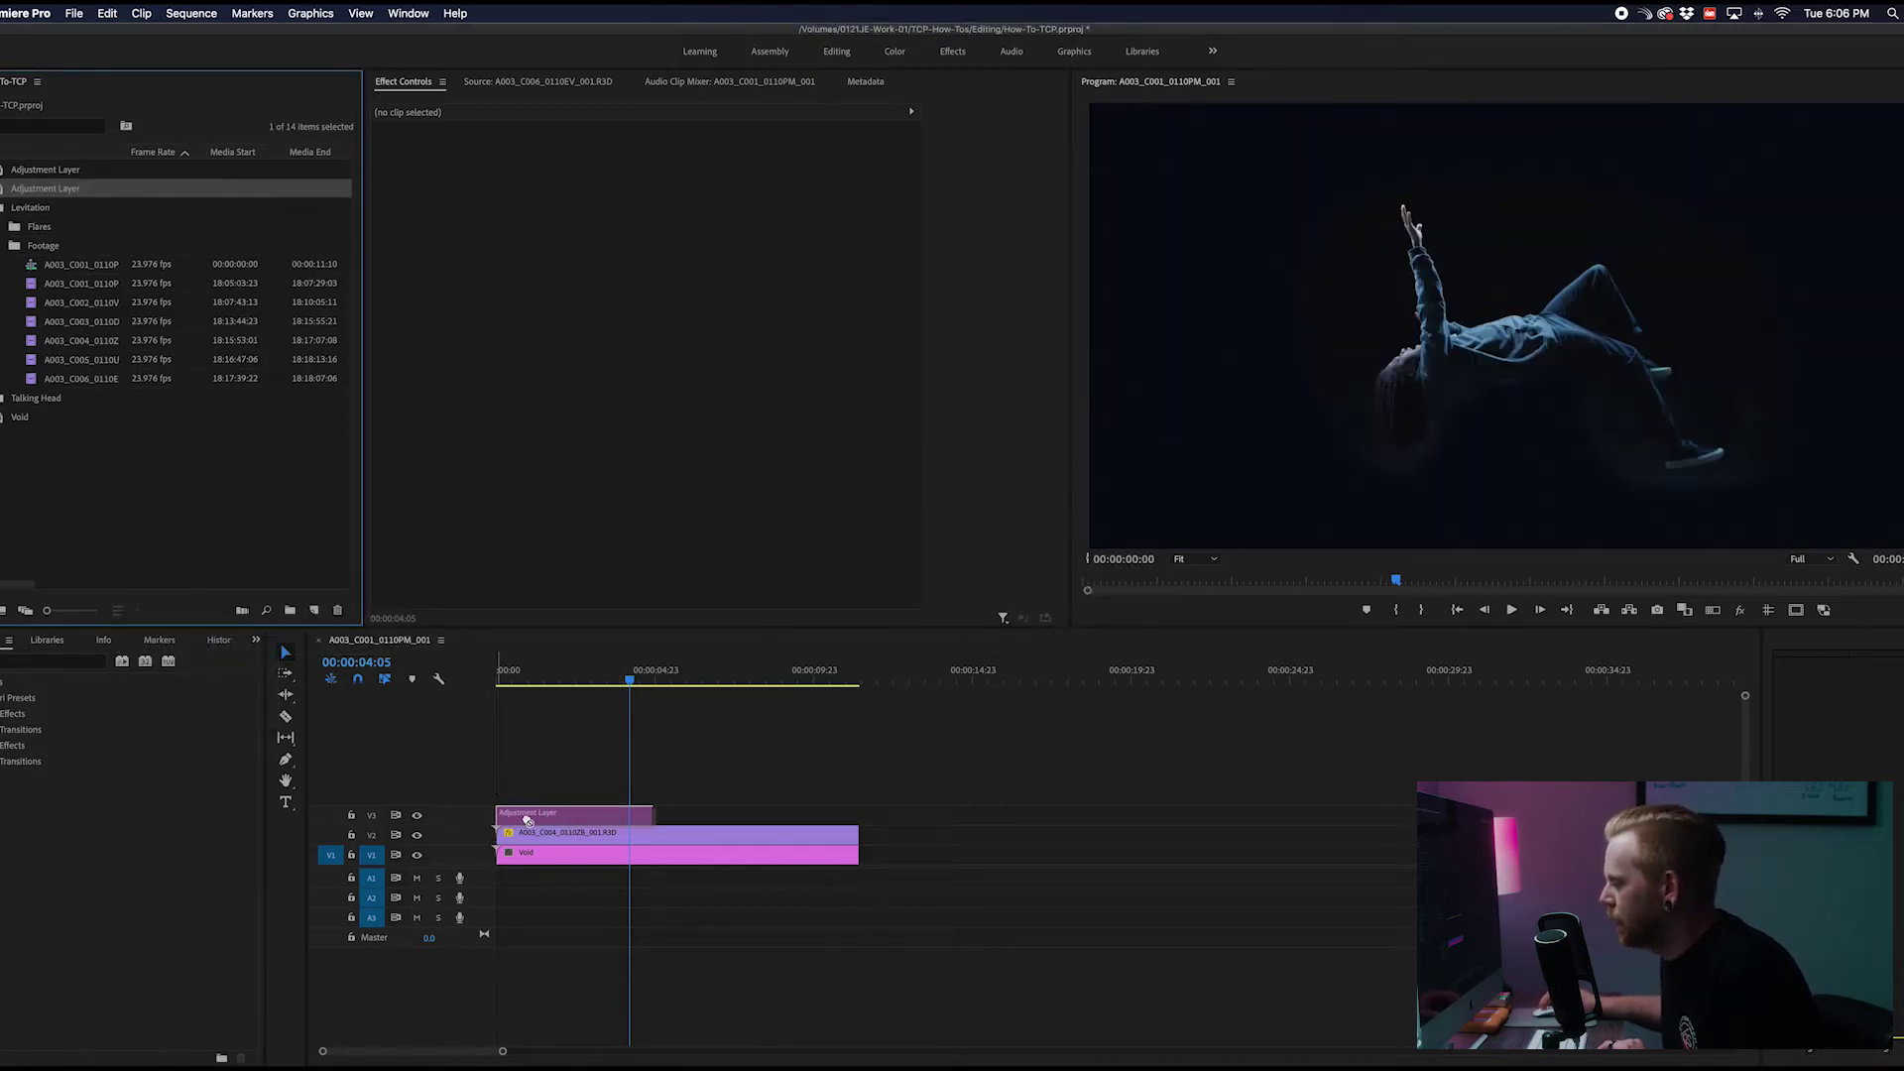
drag(647, 815, 866, 814)
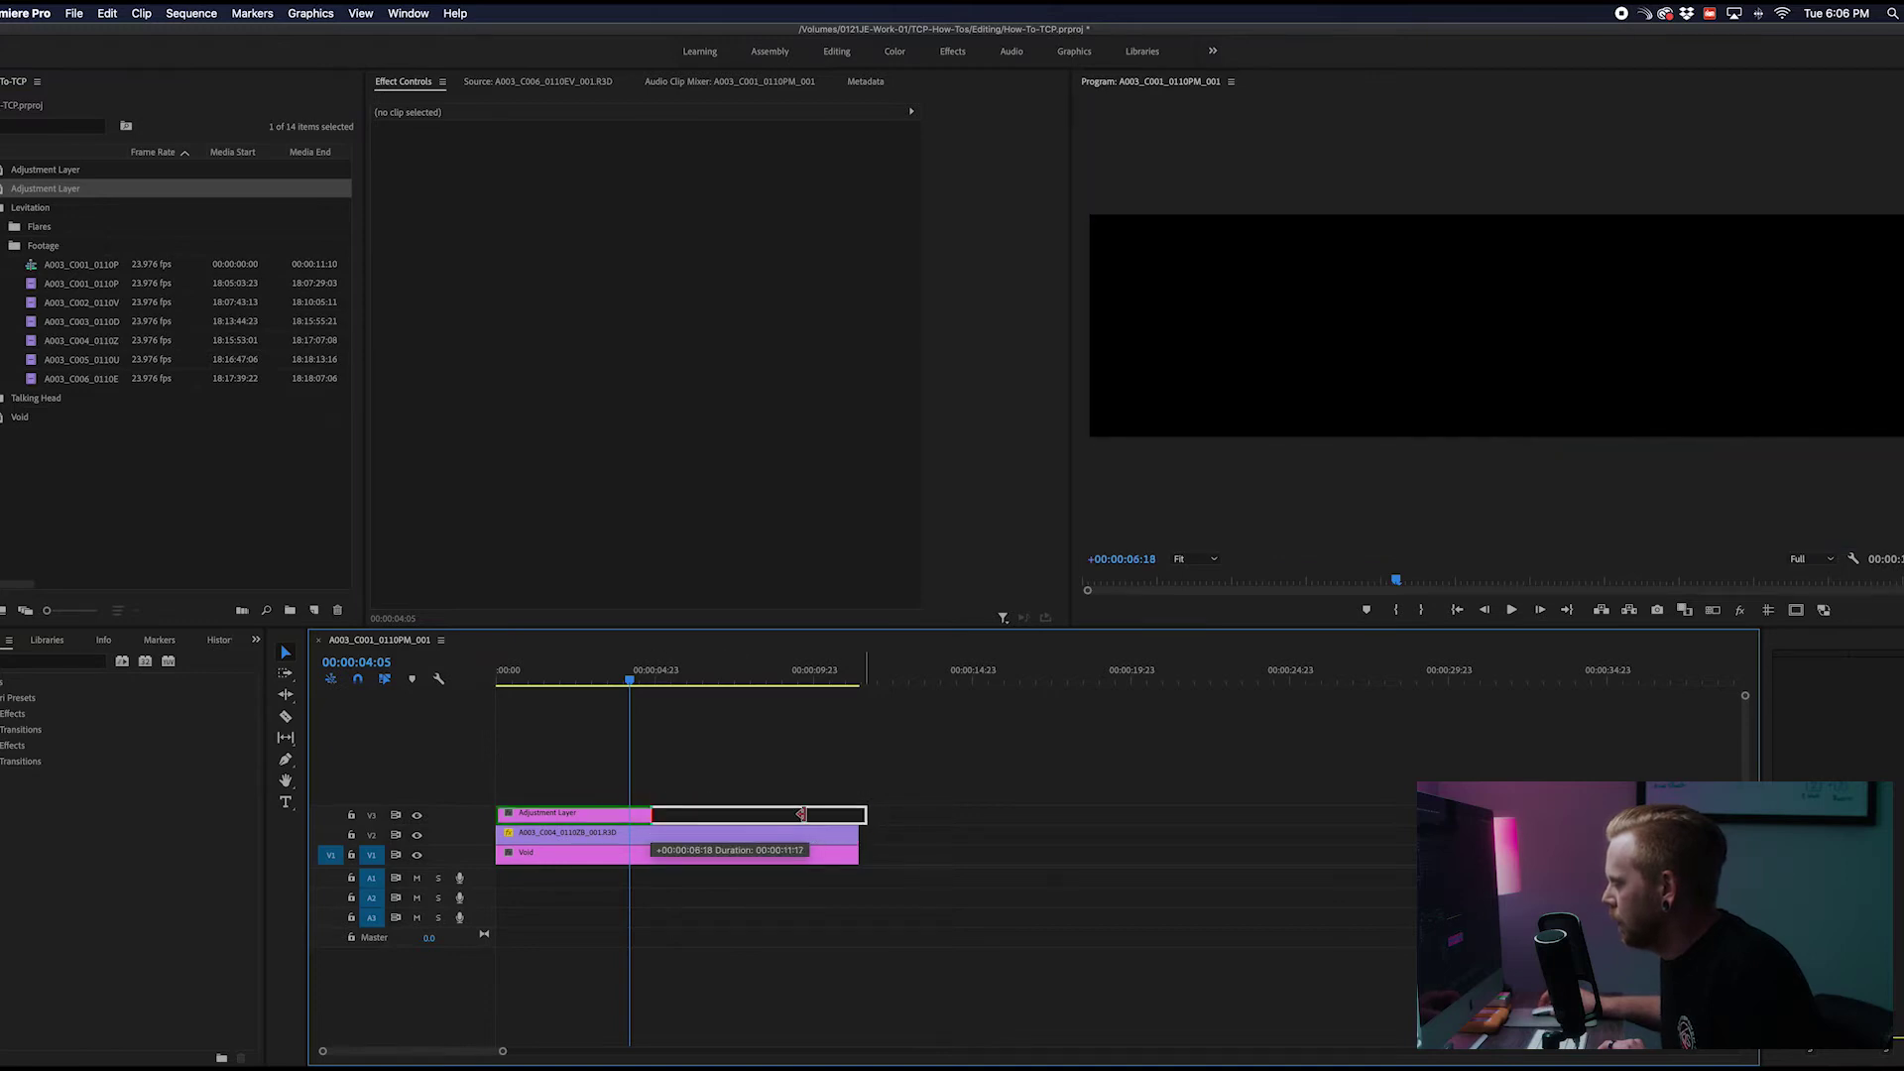
Label the adjustment layer Blue, trim its end flush with the clips below and move it up to V5
right_click(809, 817)
mouse_move(932, 765)
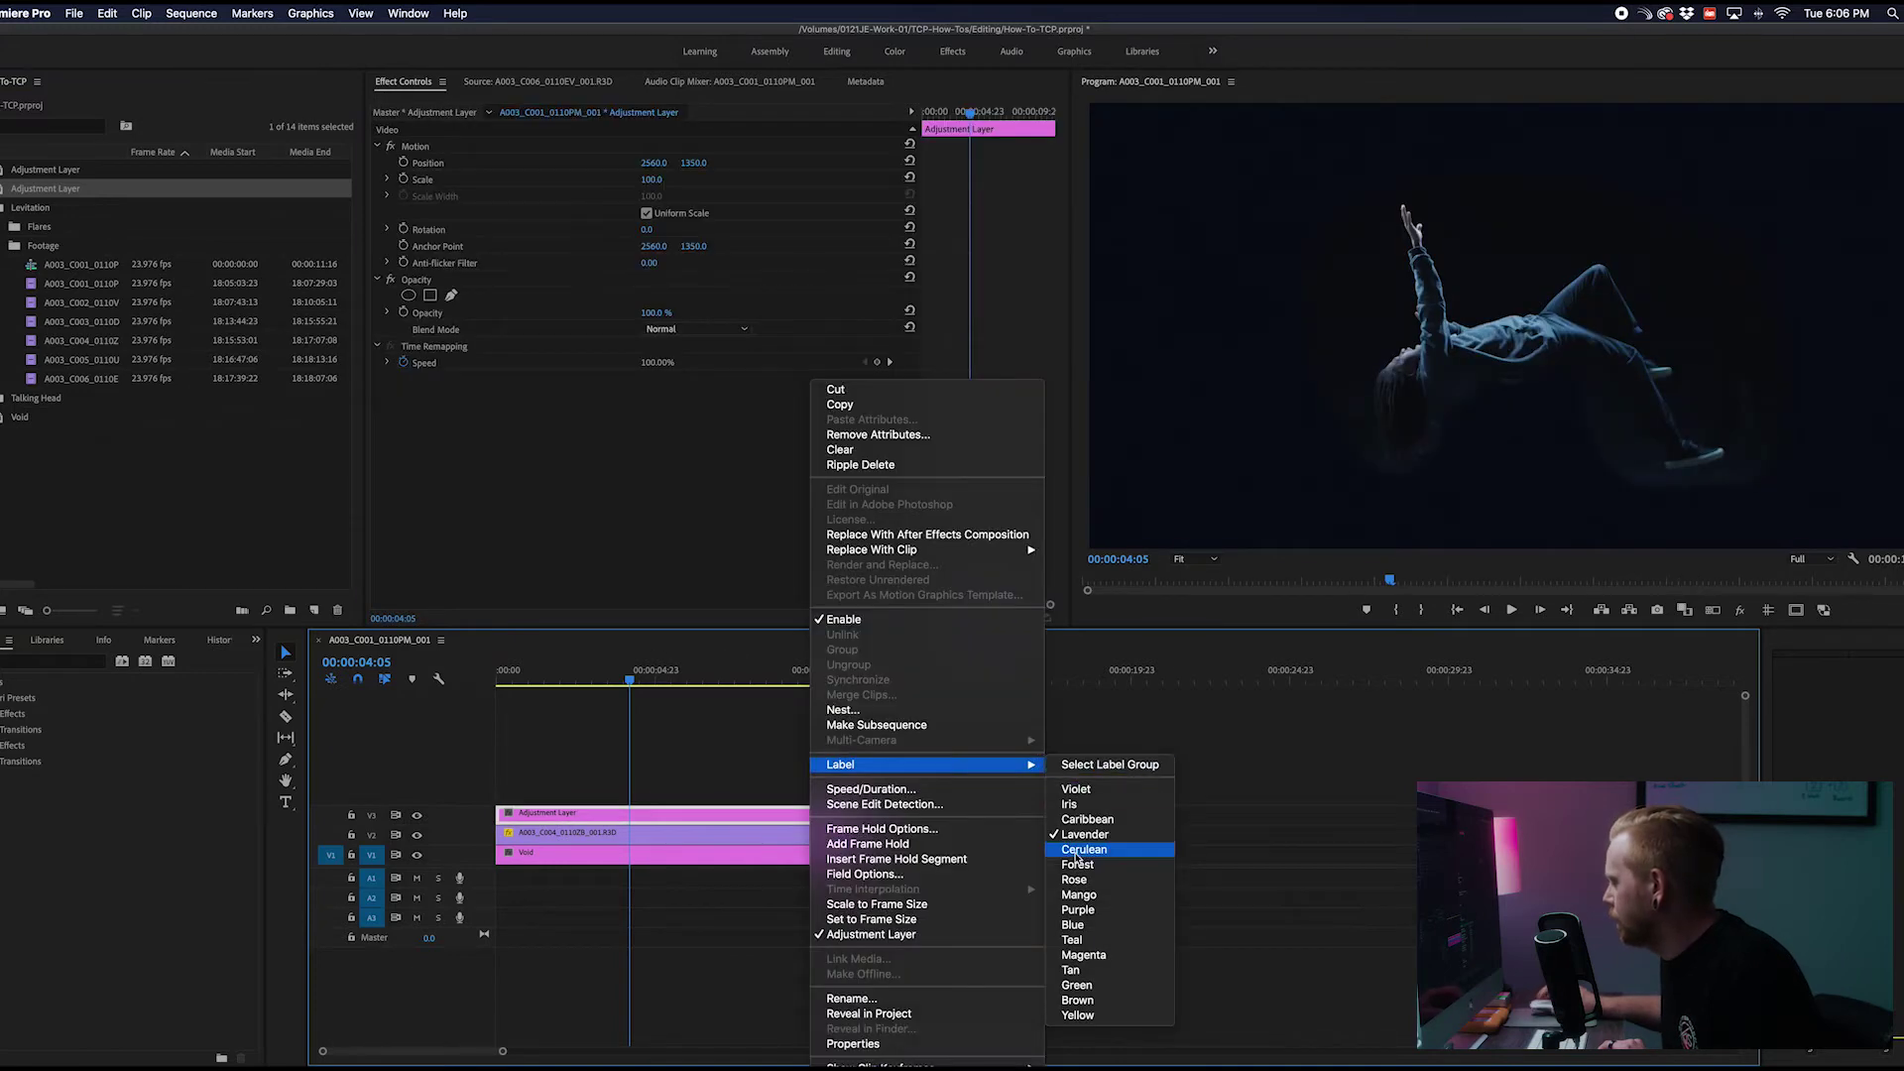
click(1081, 931)
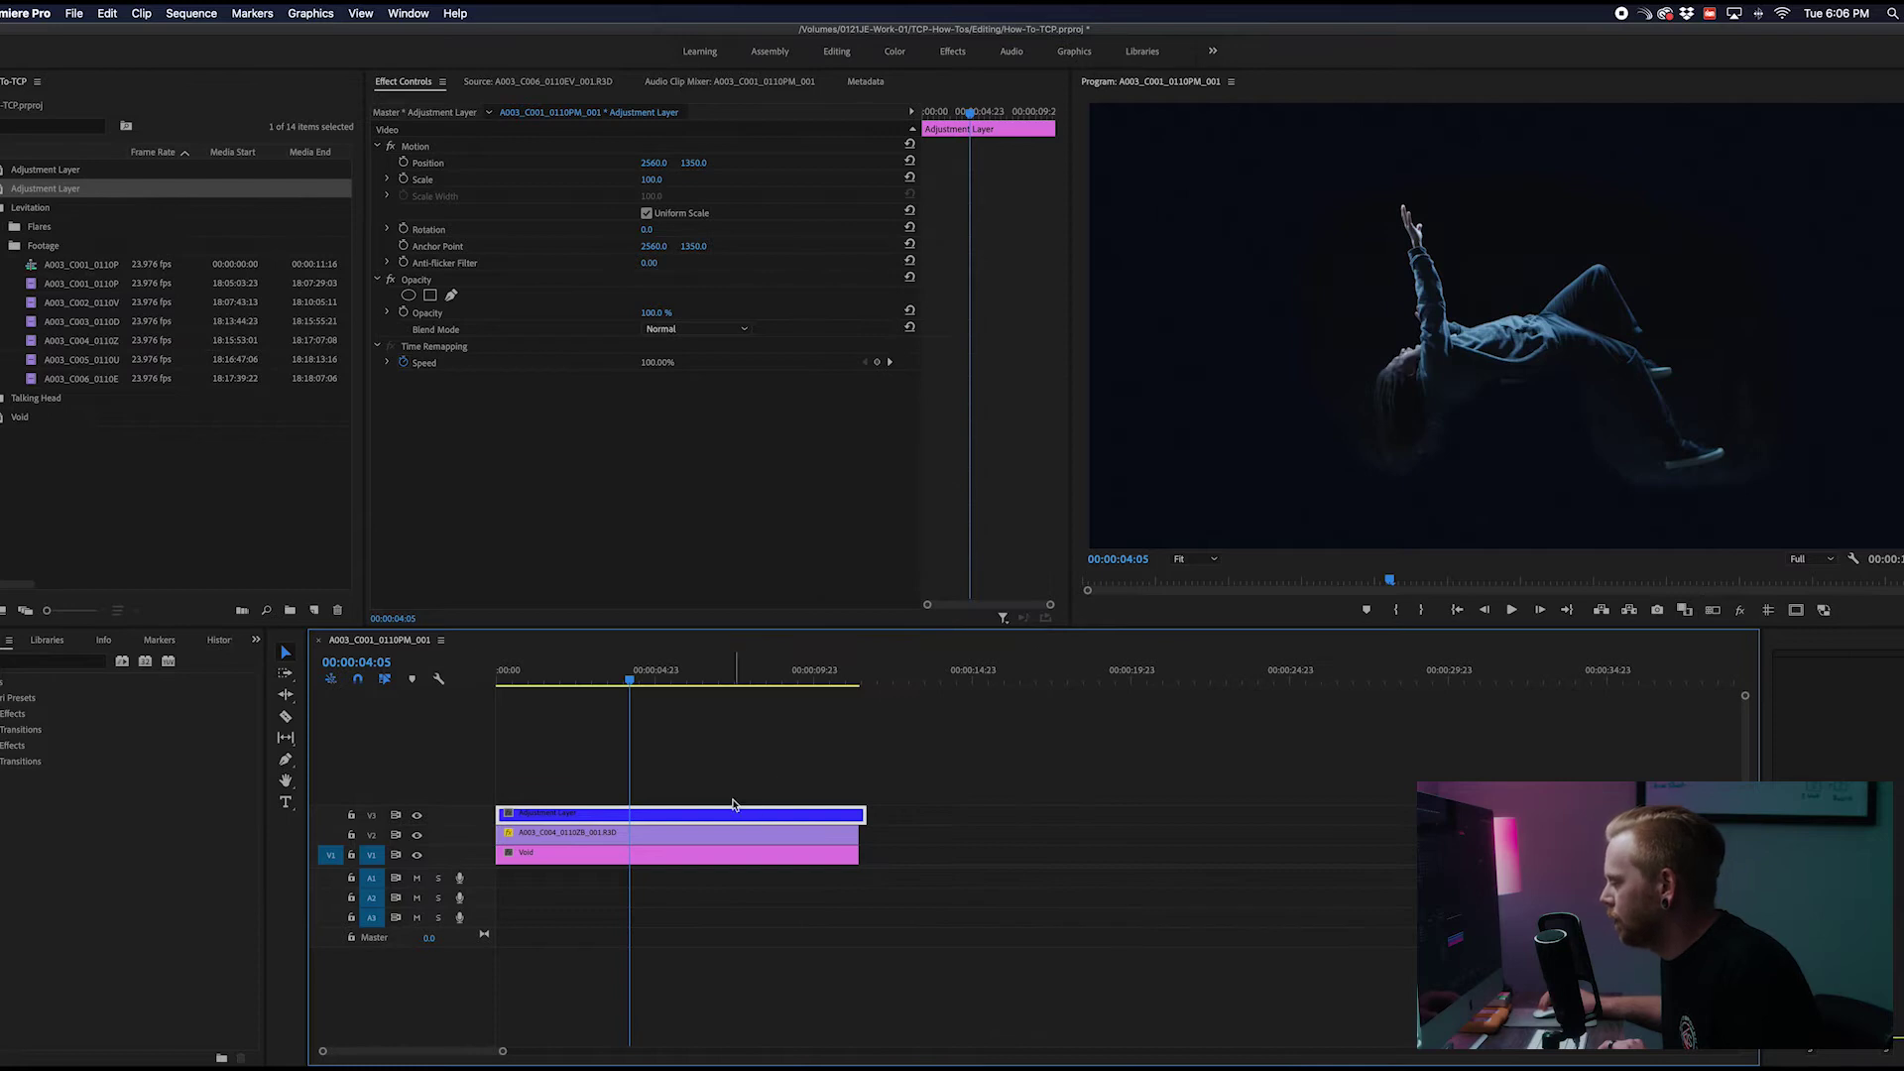
drag(733, 803, 725, 790)
drag(865, 794, 858, 795)
drag(643, 794, 639, 774)
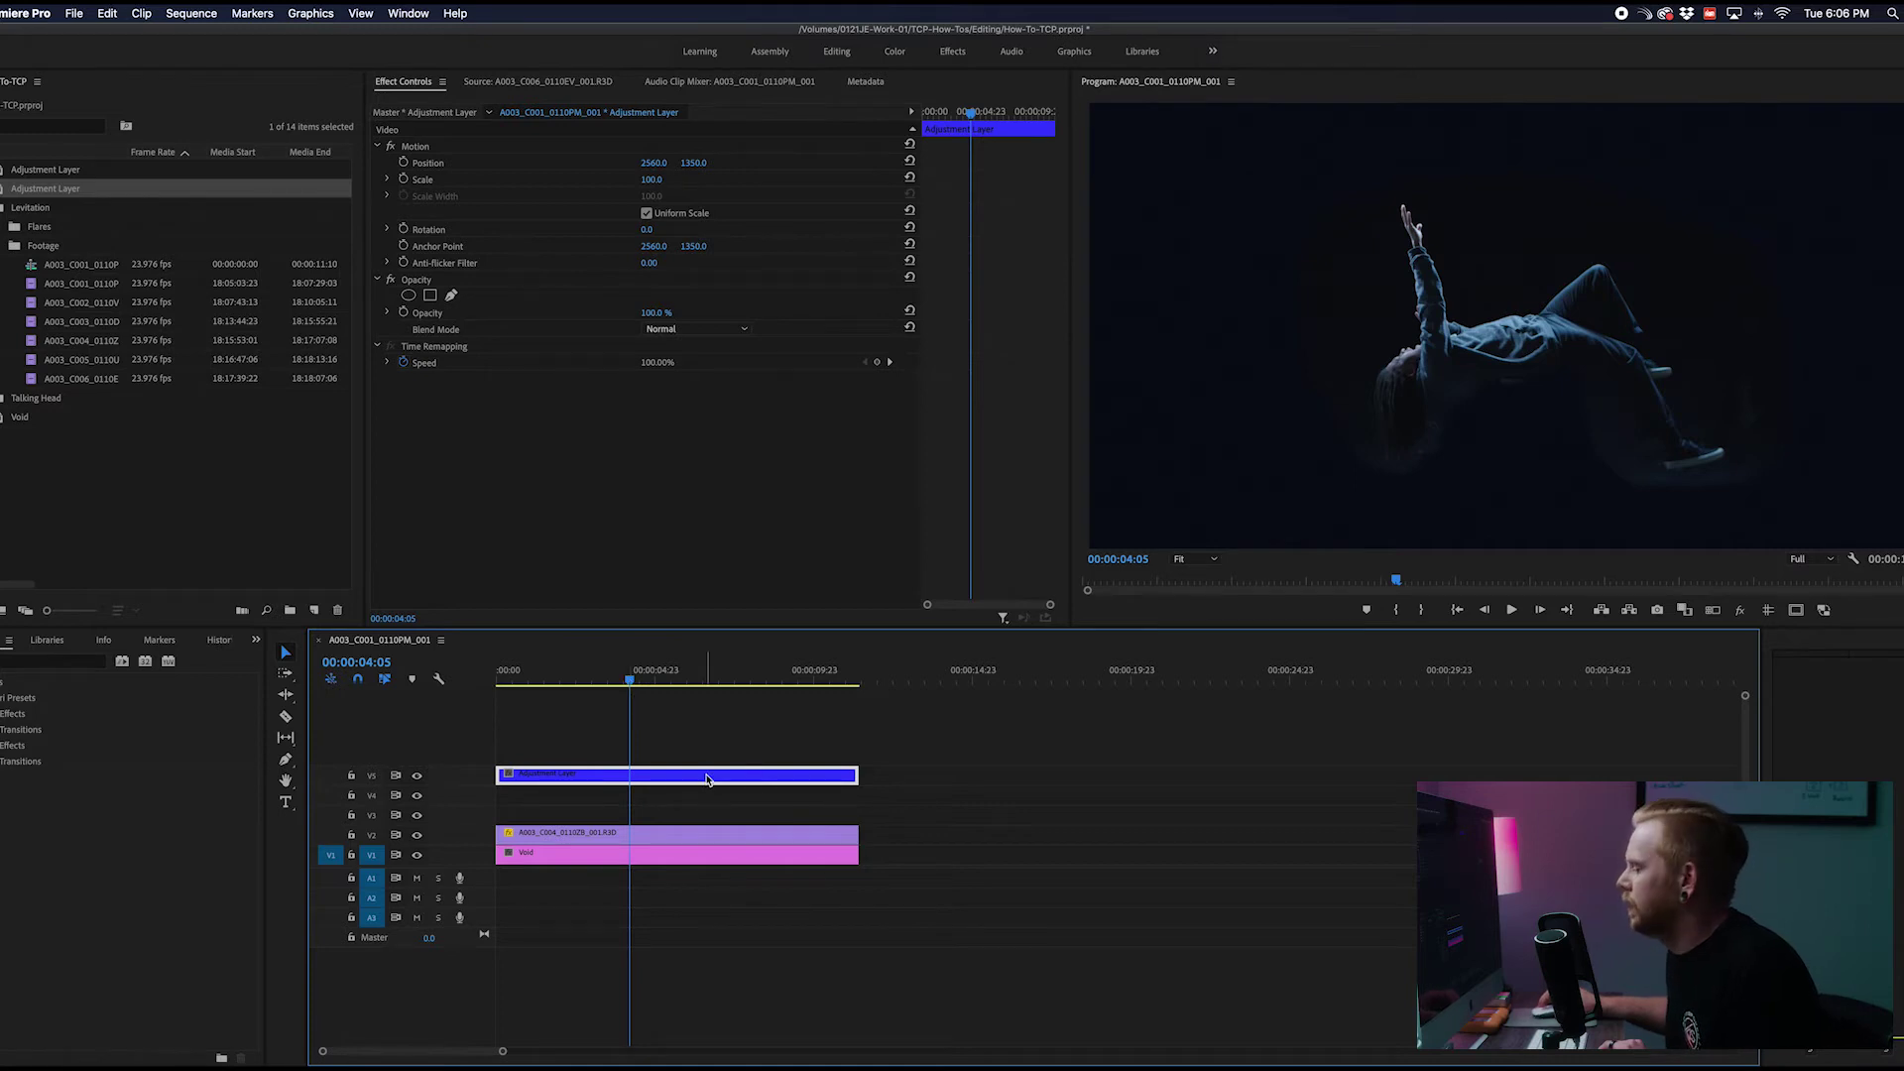
Shape an S-curve on the adjustment layer's Lumetri RGB curve, lowering the shadows and raising the highlights and midtones
click(893, 51)
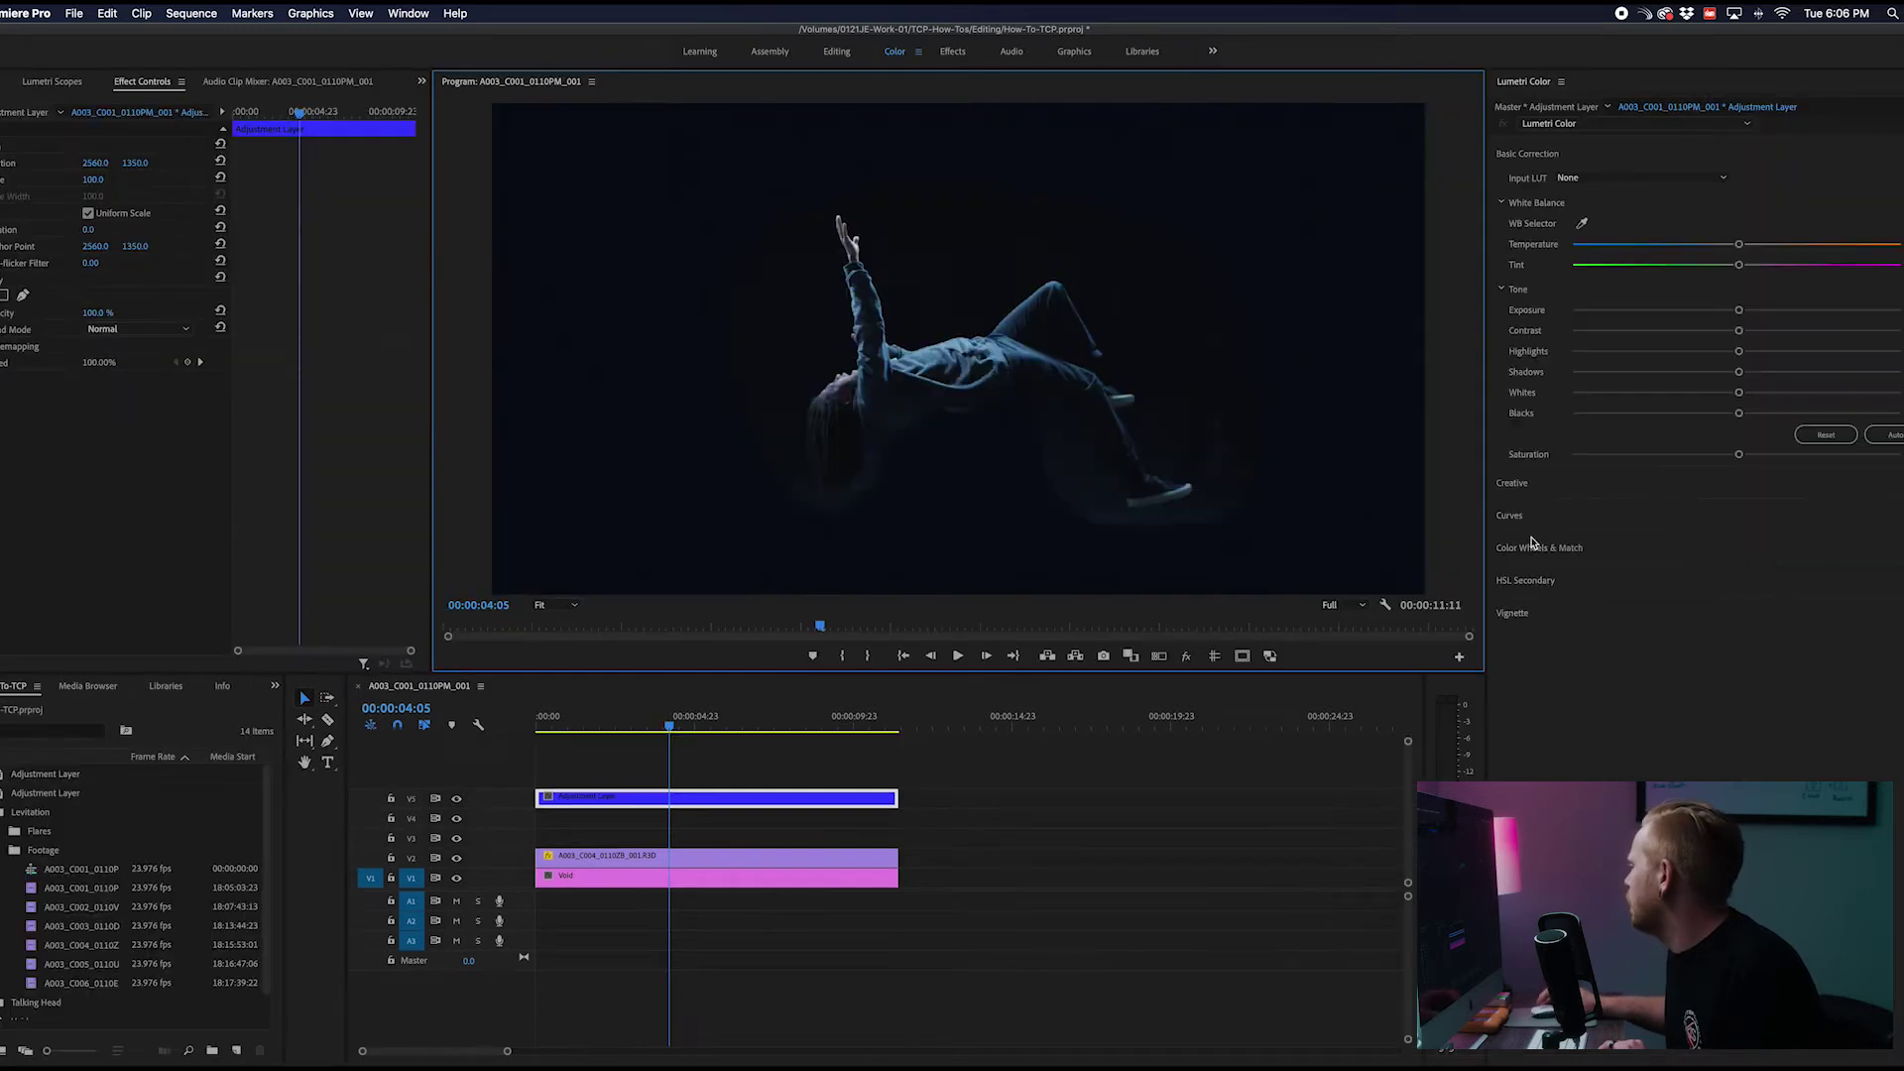
click(1592, 515)
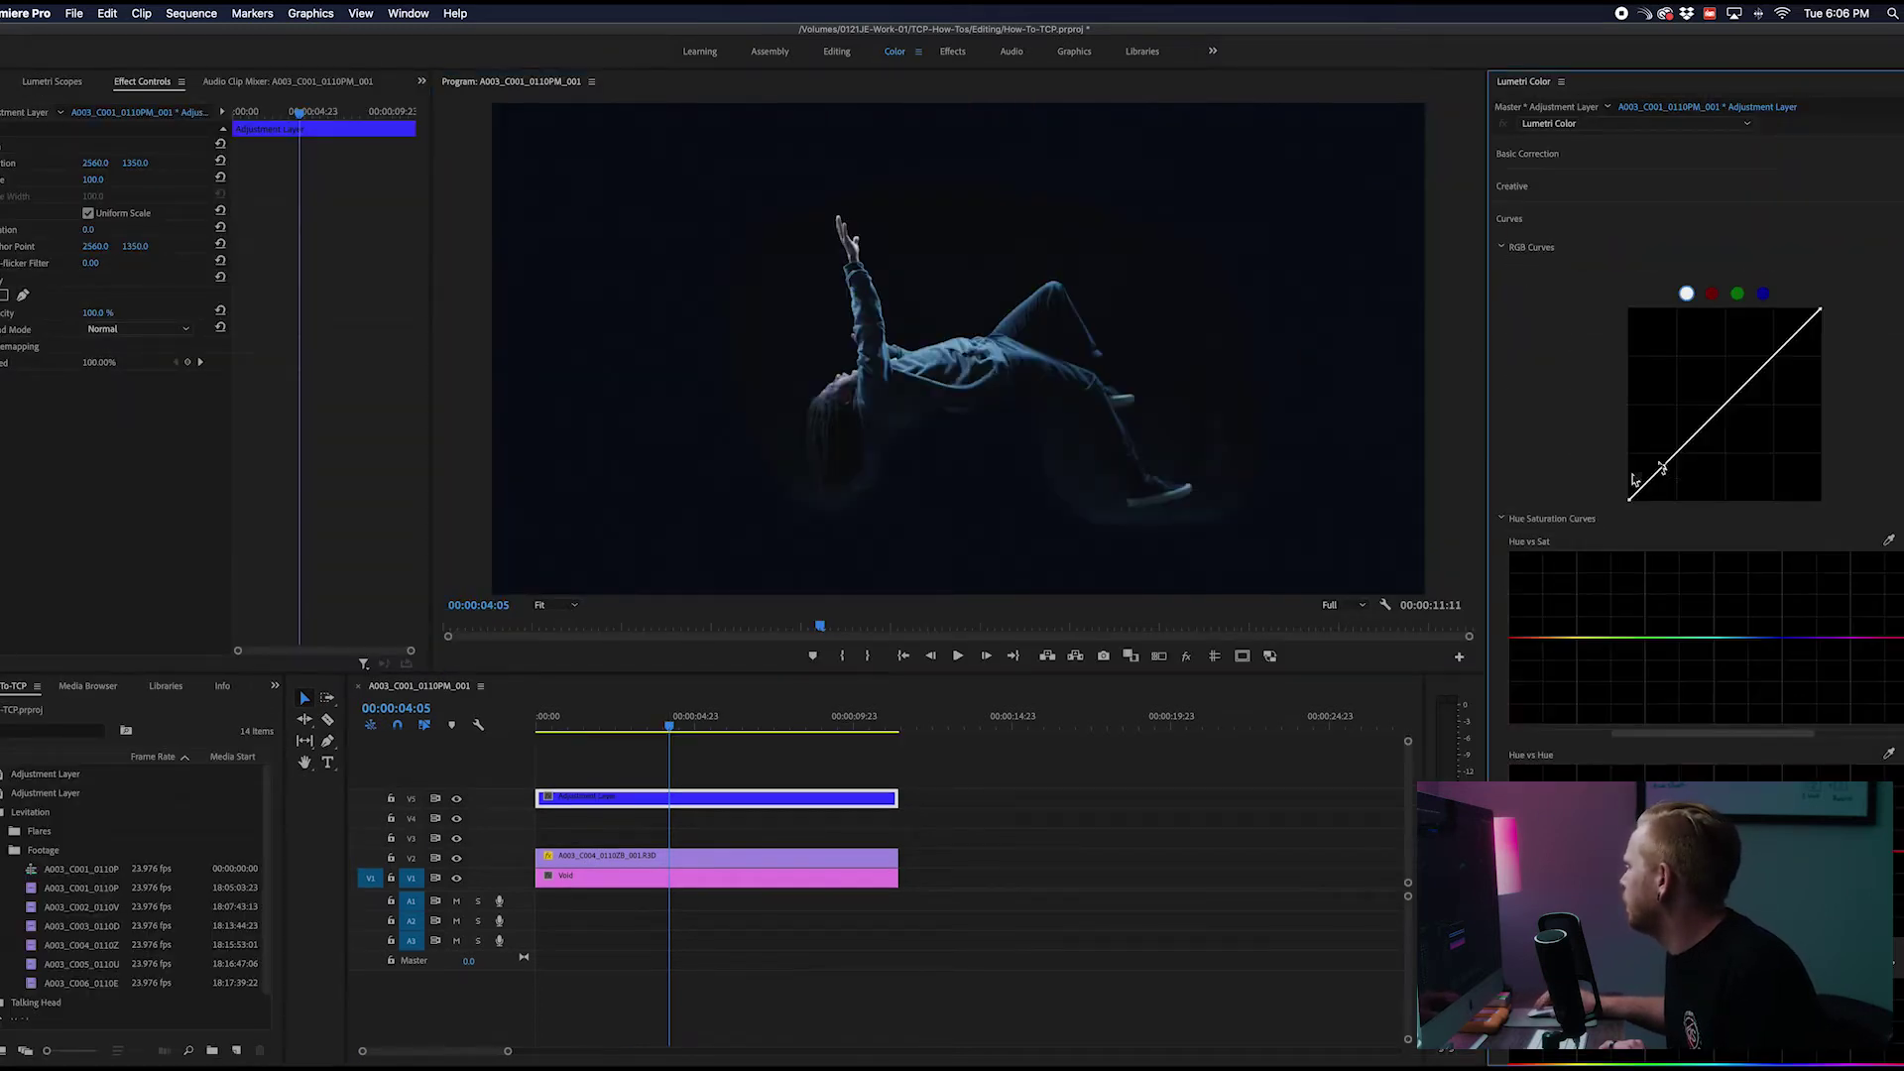
drag(1662, 467, 1673, 476)
drag(1778, 350, 1778, 331)
drag(1717, 411, 1719, 400)
Slightly lower the blues on the Hue vs Sat curve between purple and cyan anchor points and add a point in the Hue vs Hue blues
click(1824, 636)
drag(1779, 636, 1779, 646)
click(1693, 635)
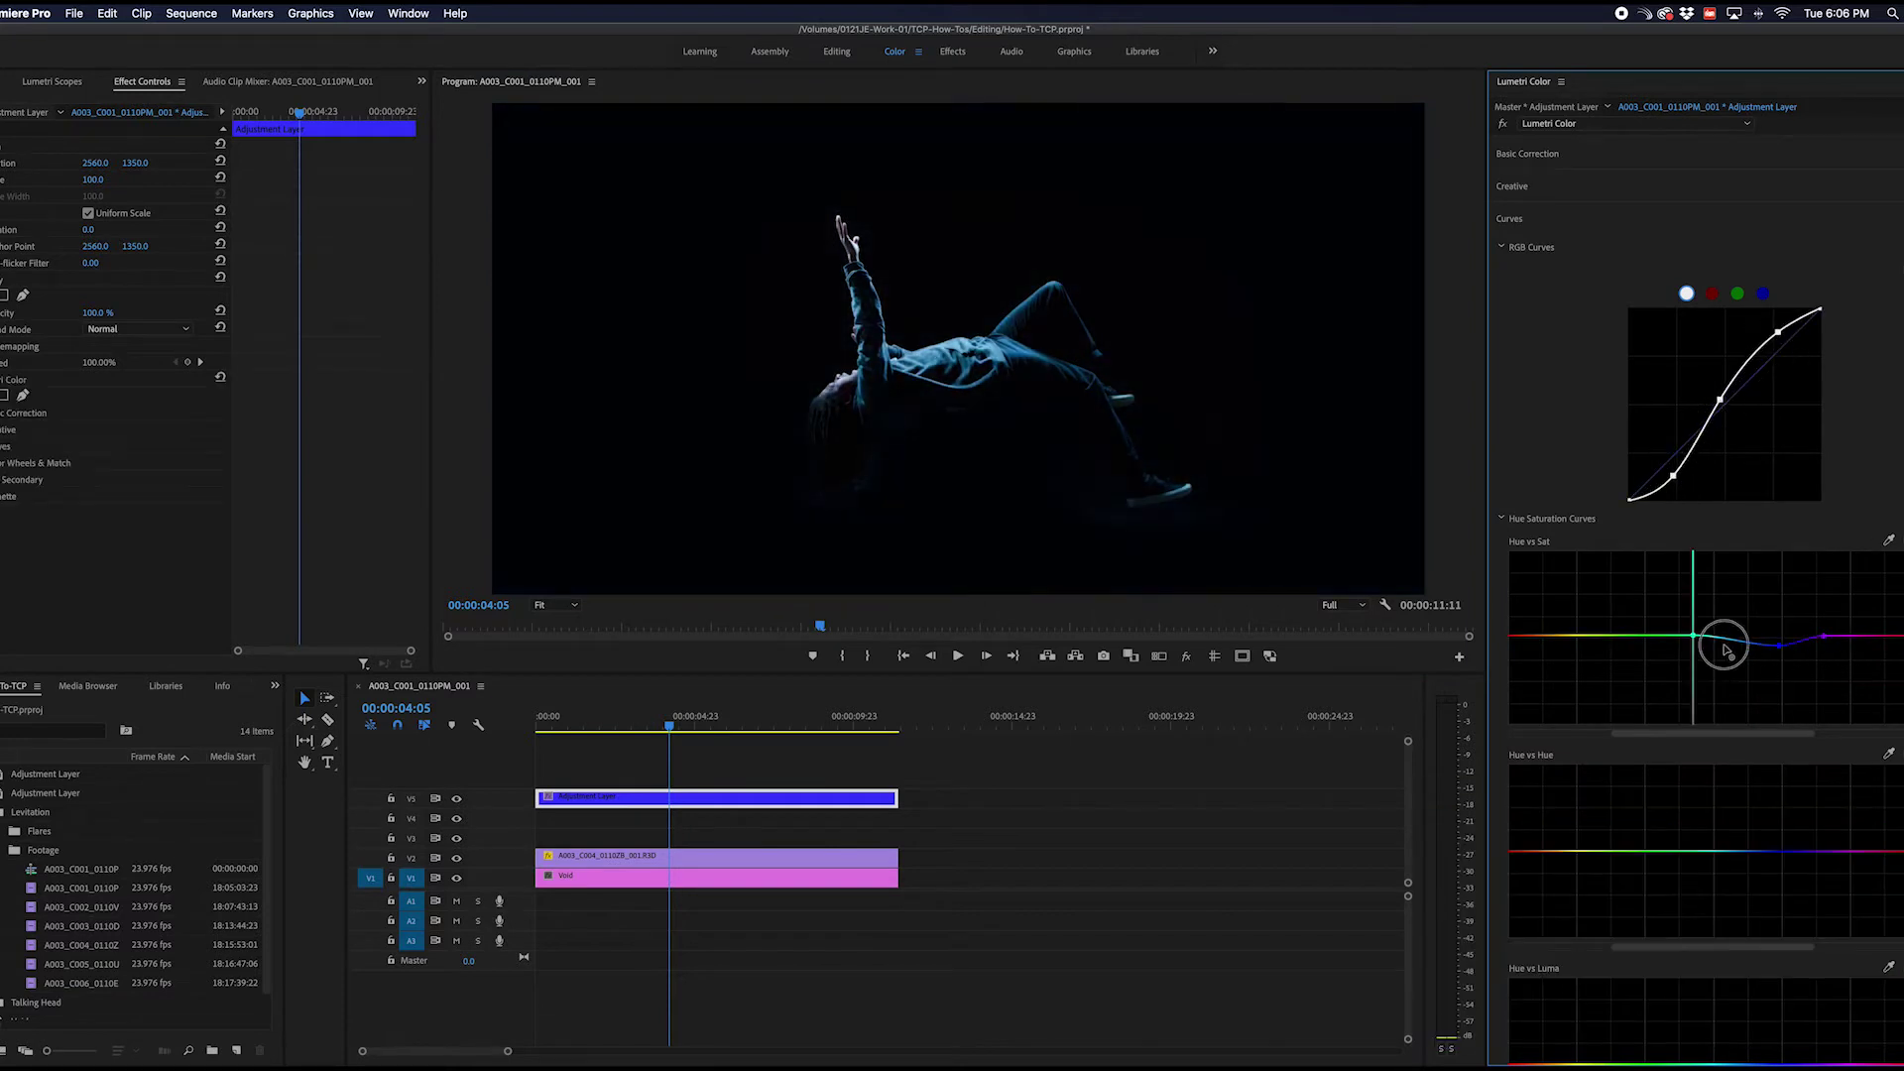
click(1770, 849)
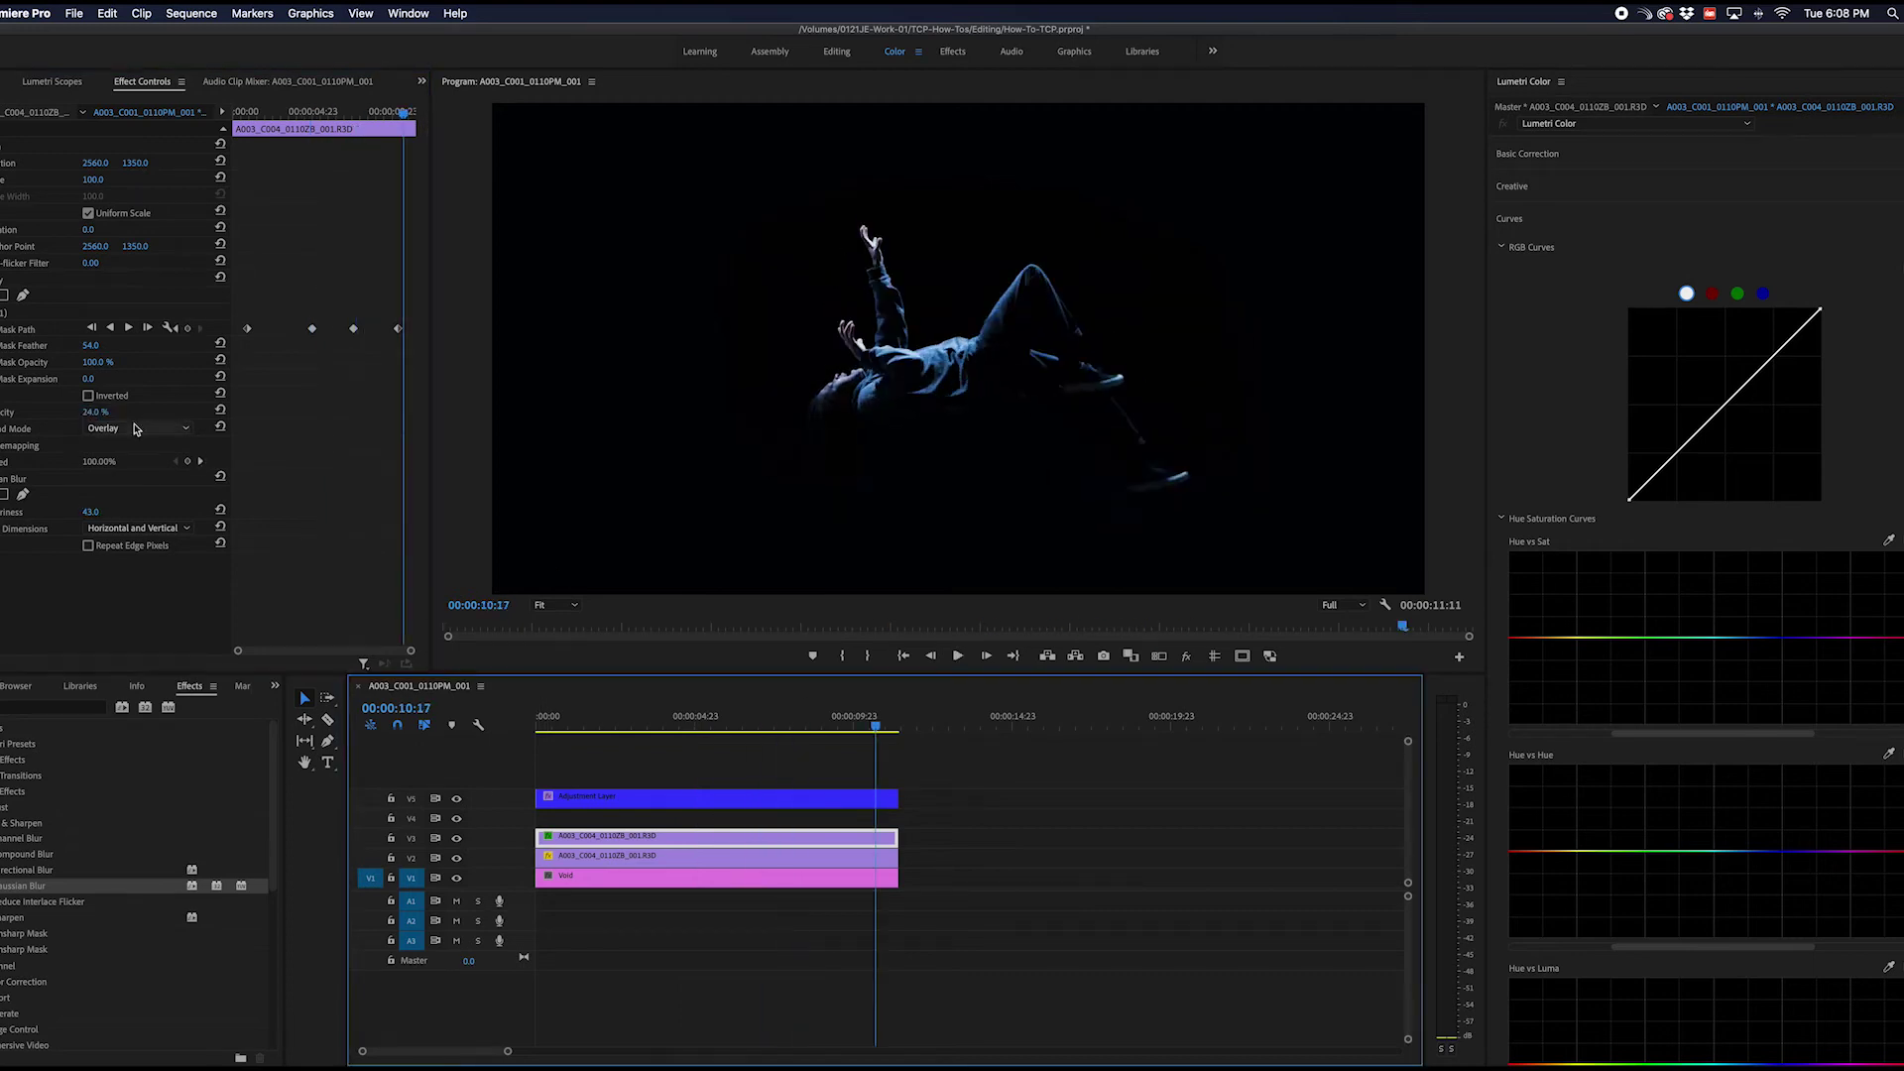
Compare the shot with the blurred V3 copy off and on, and set the copy's blend mode to Multiply
click(456, 838)
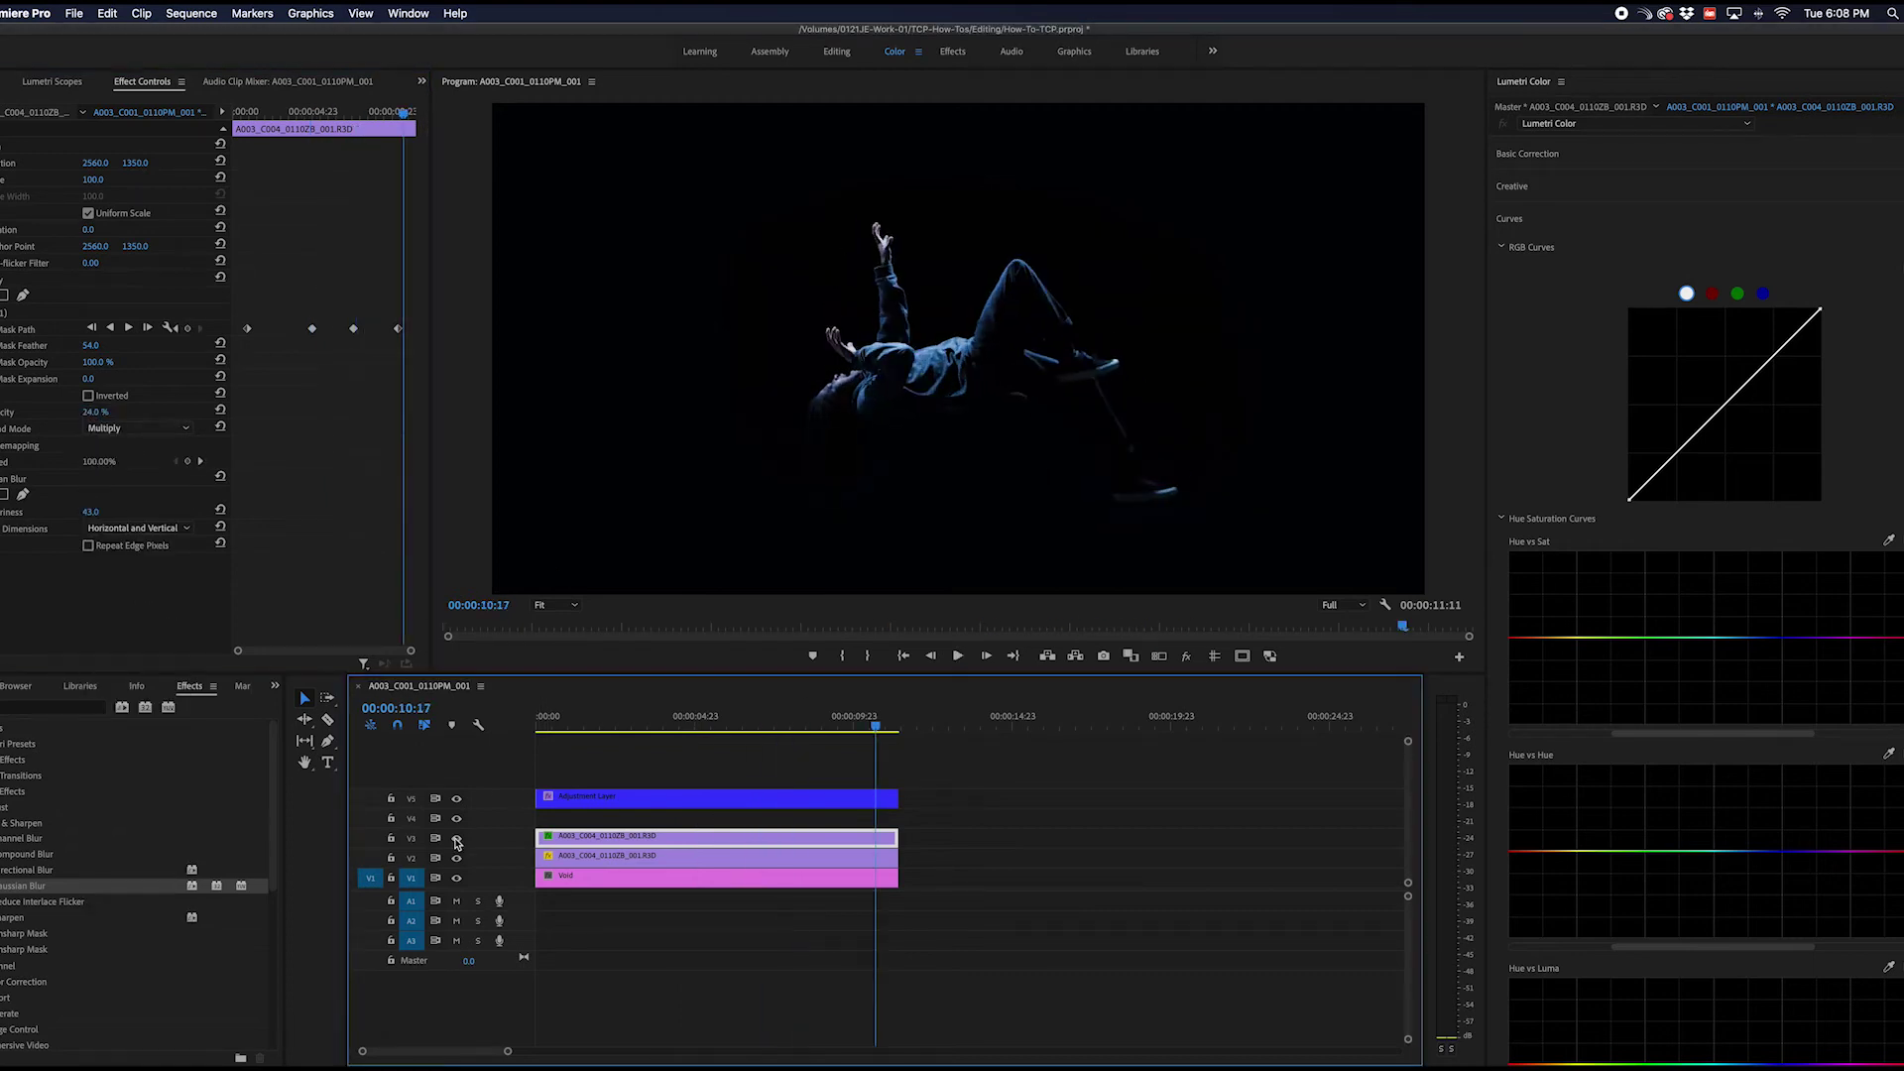
click(456, 838)
click(137, 428)
click(127, 586)
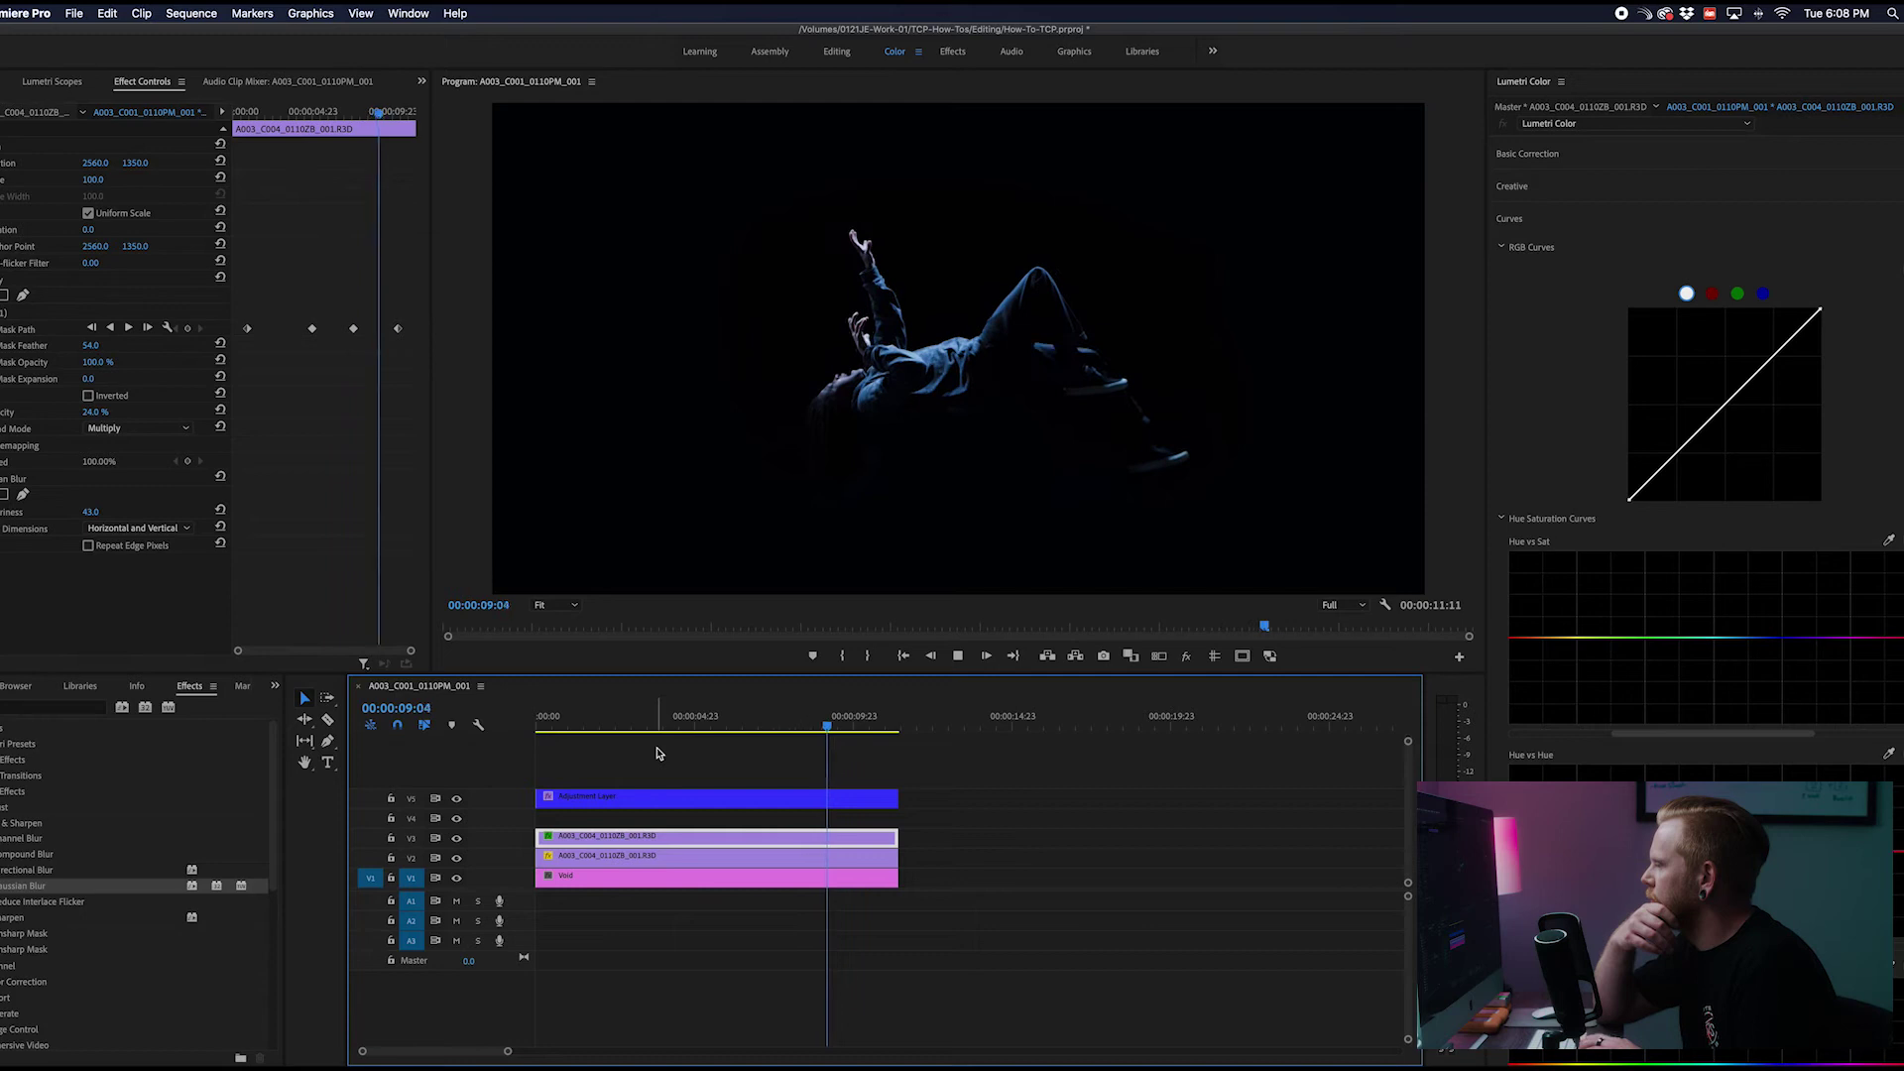
key(space)
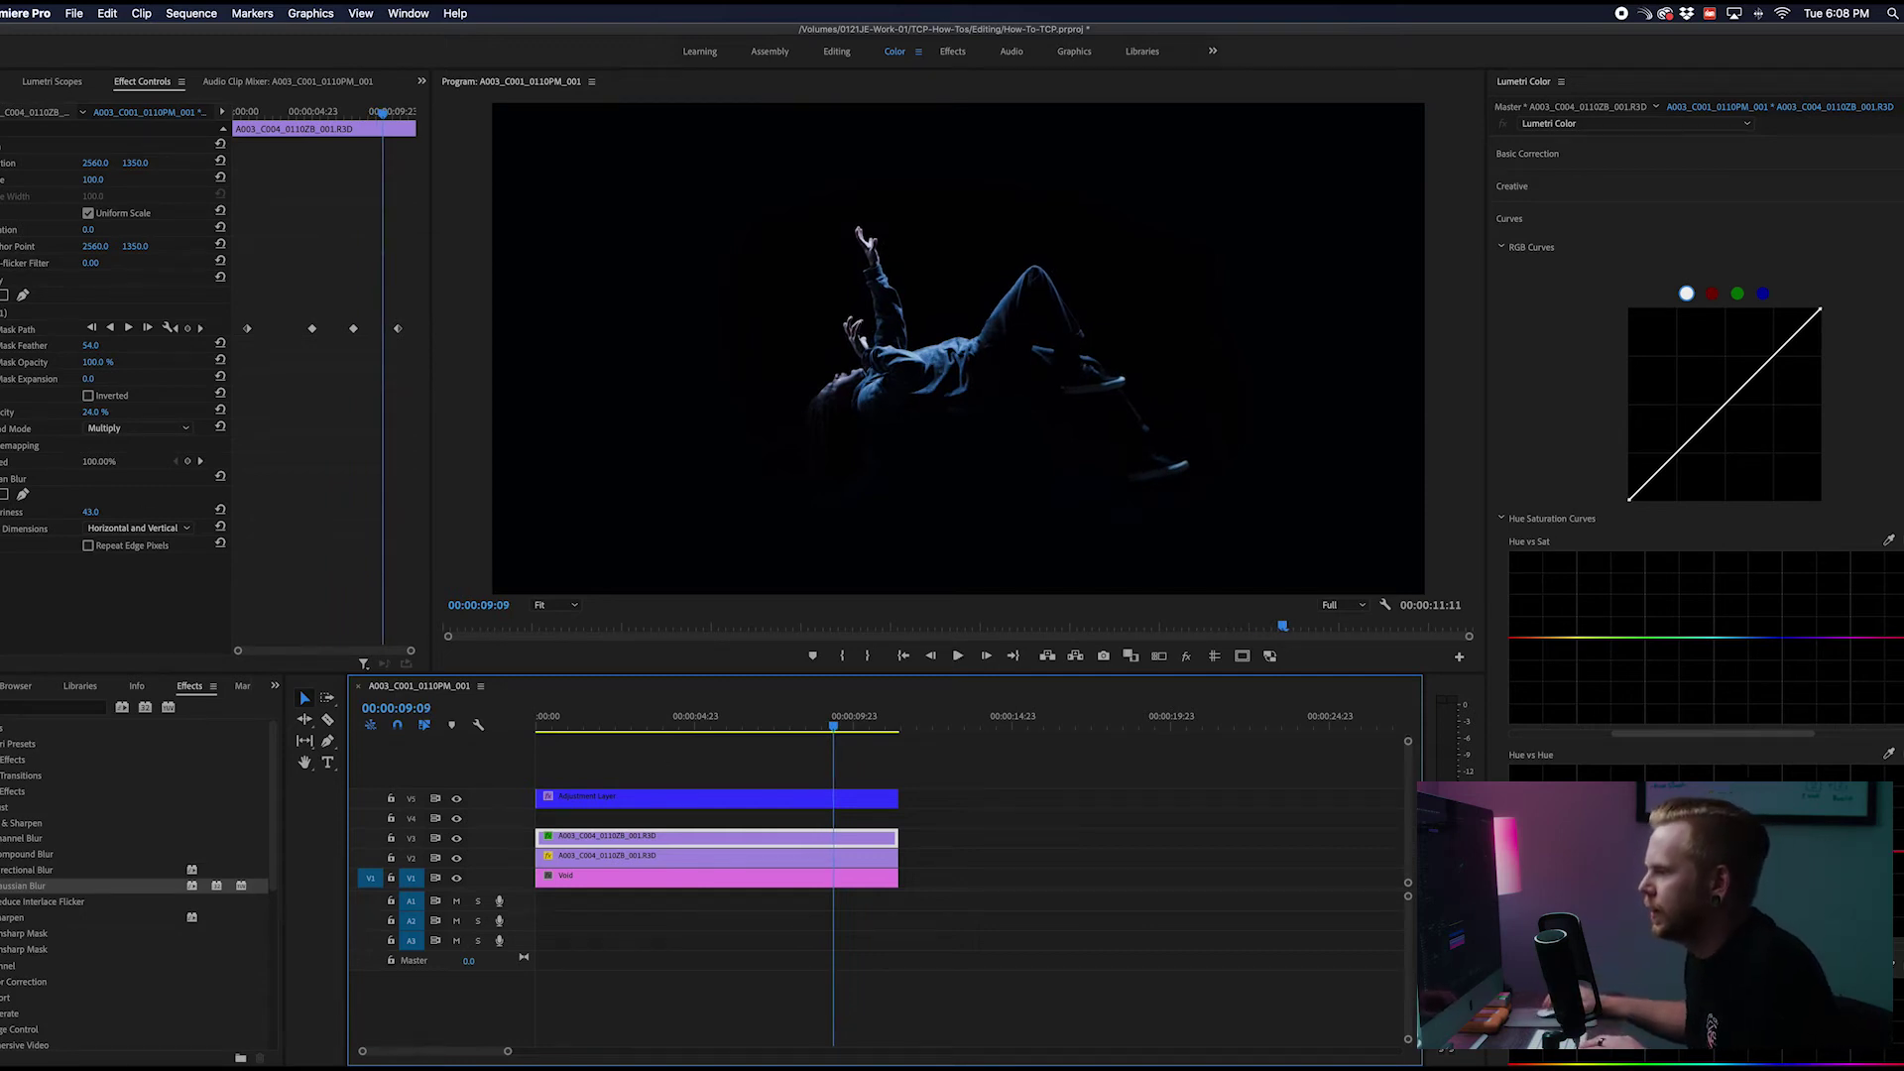
click(2, 478)
click(2, 279)
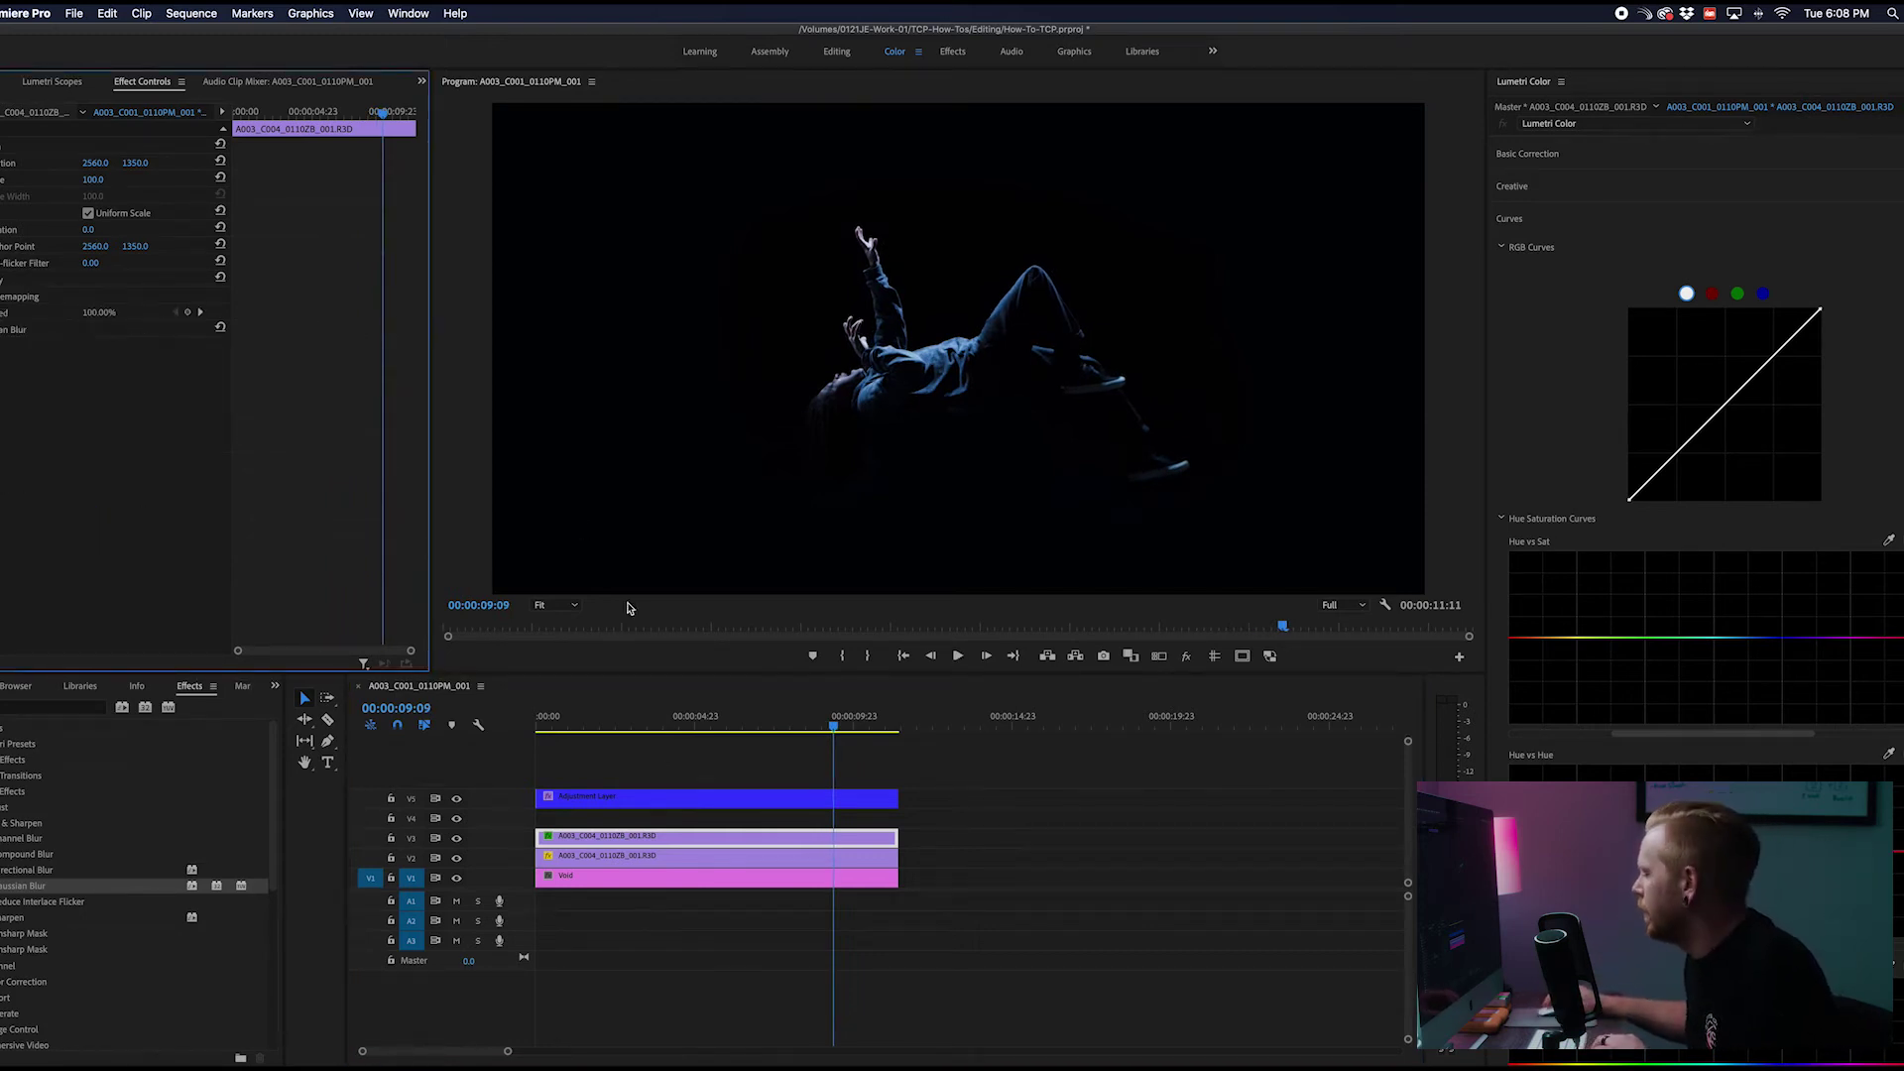
click(987, 858)
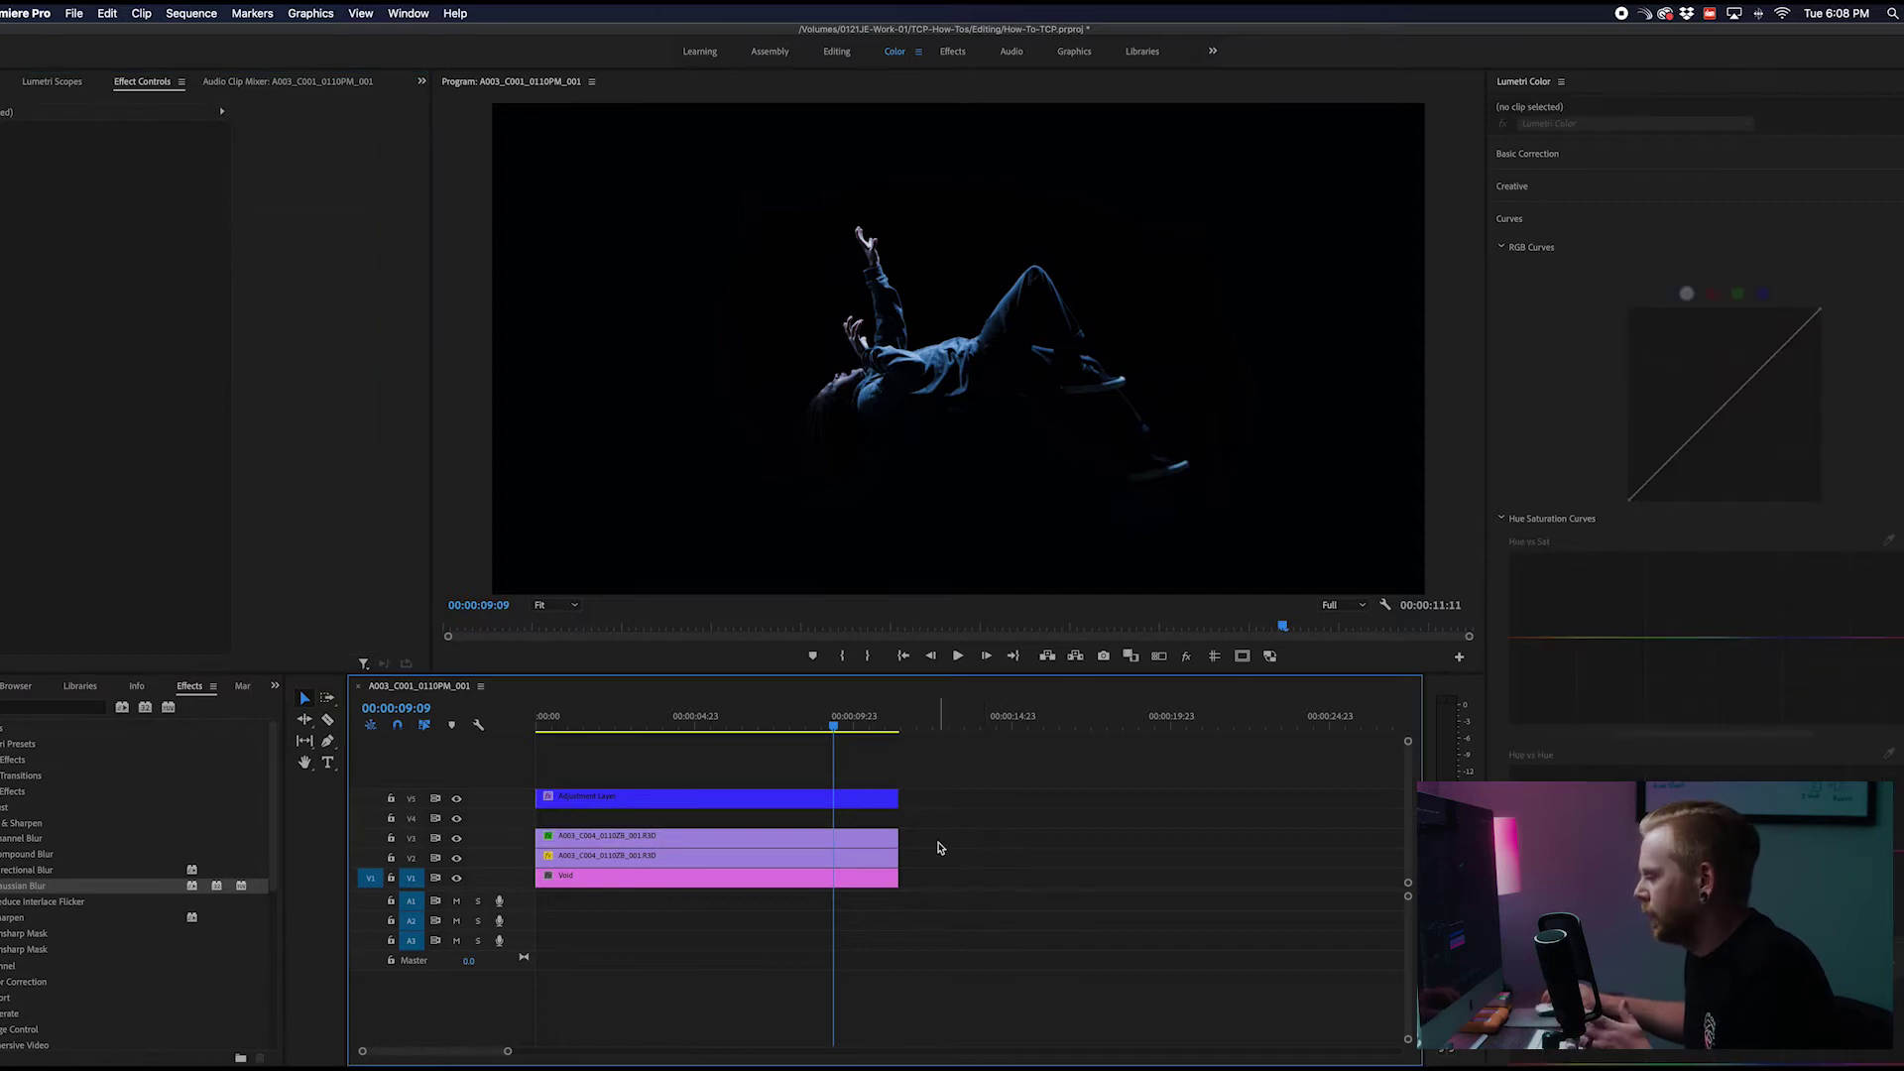
Nest the duplicate stack's Void matte and two A003_C004_0110ZB_001.R3D clips as Floating2, leaving out the adjustment layer
key(minus)
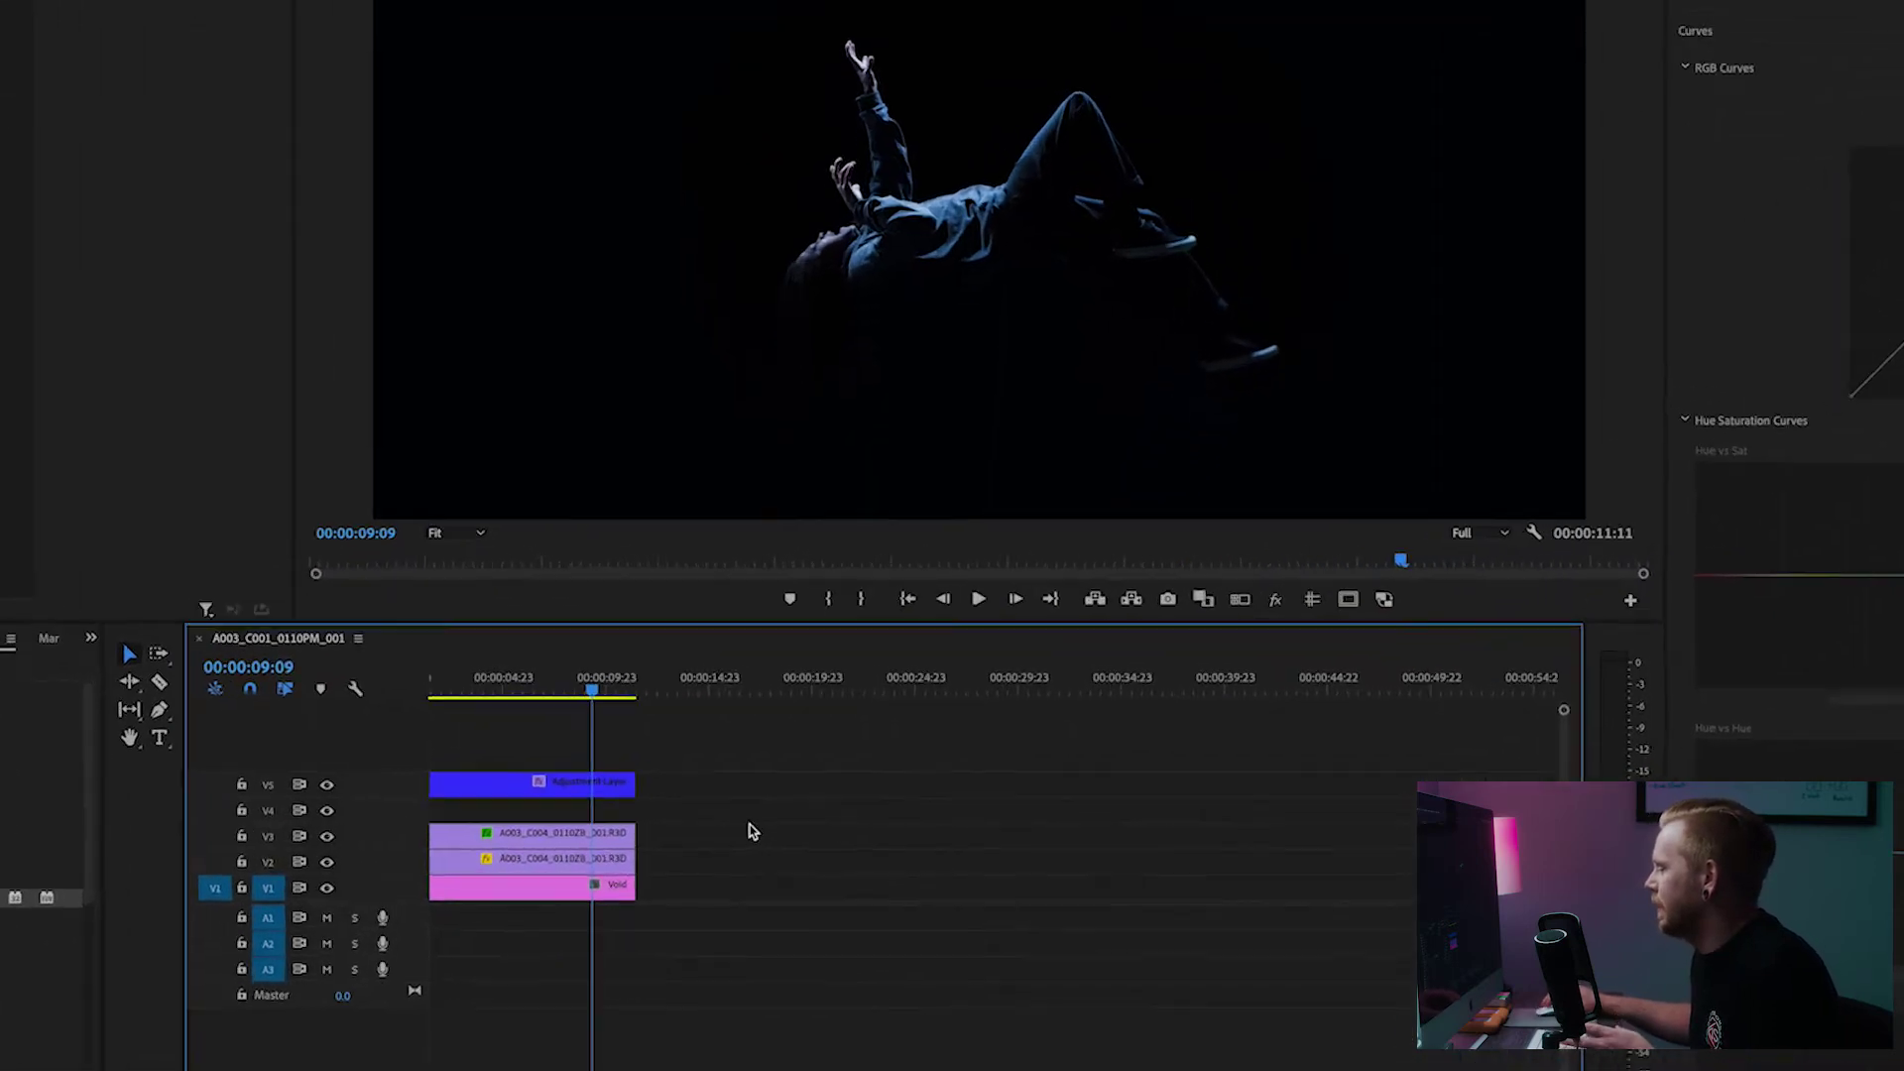
drag(706, 739, 1032, 900)
drag(1378, 815, 1029, 918)
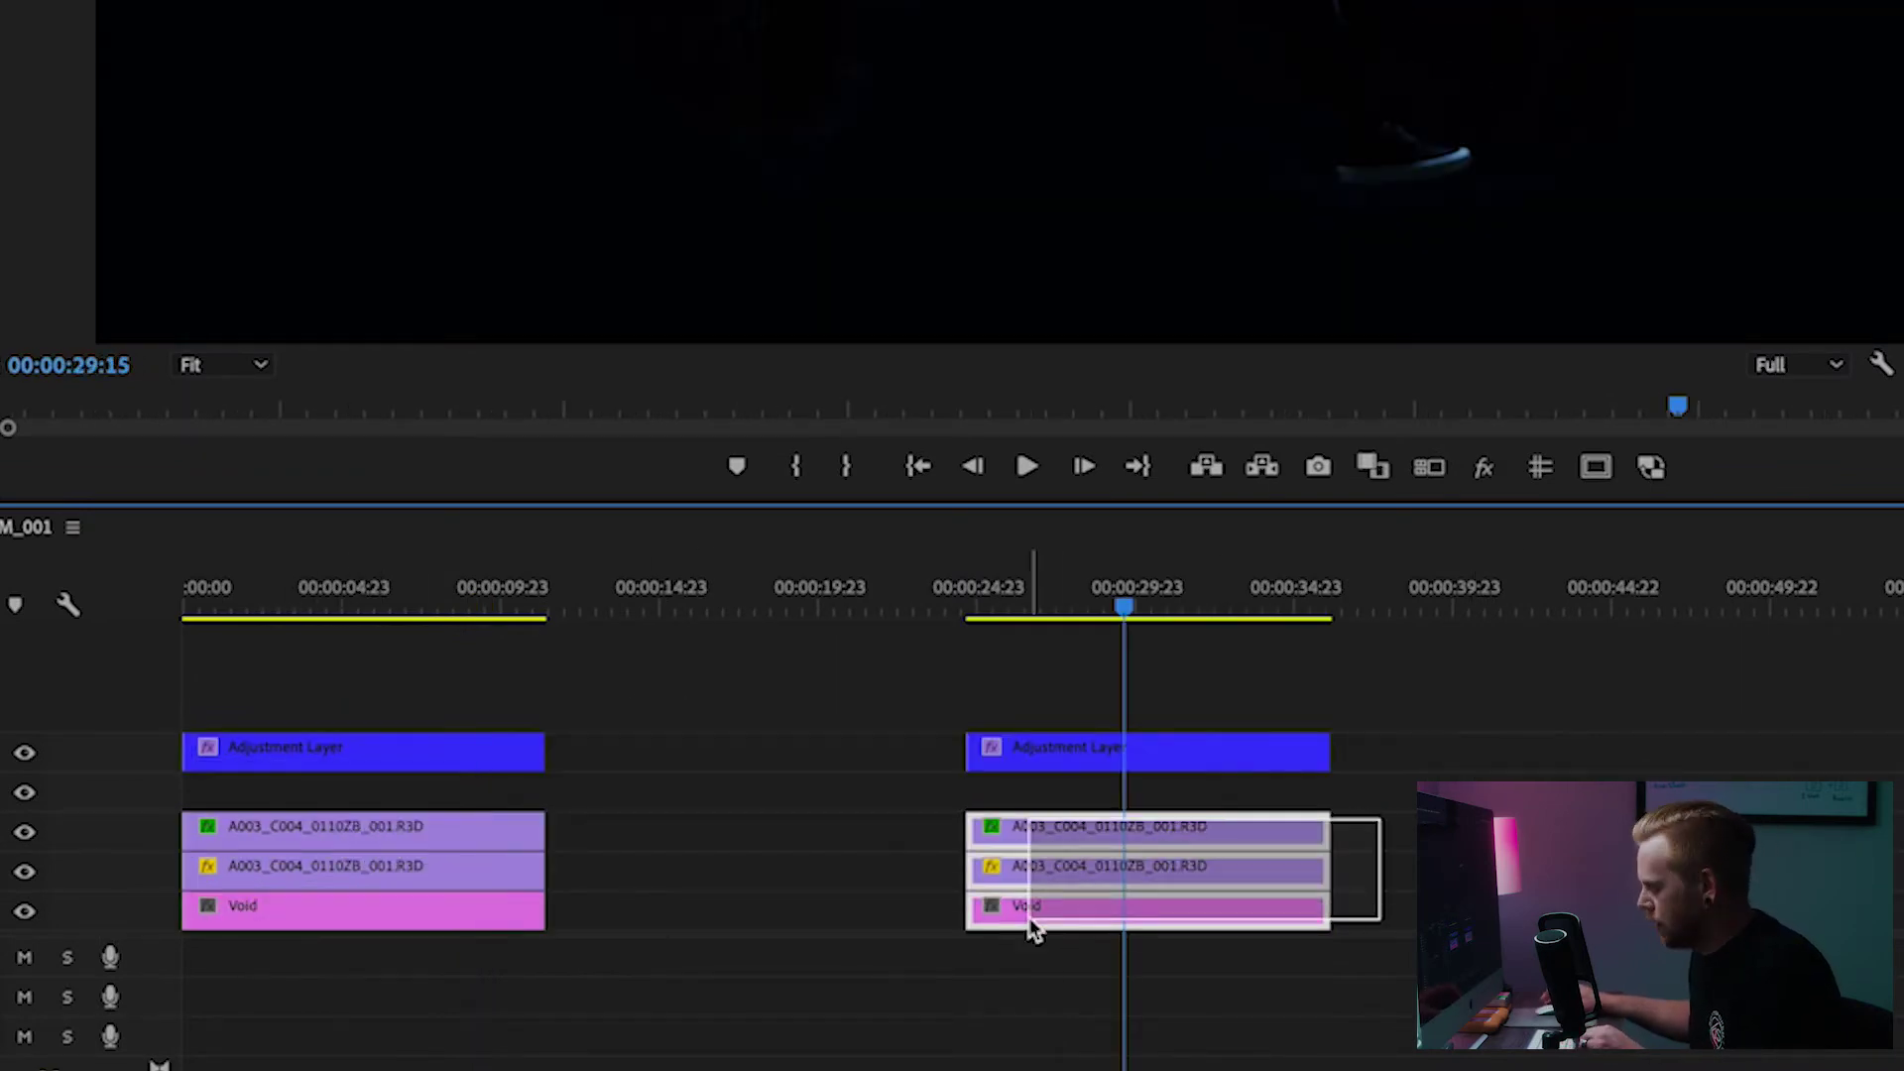
key(alt+n)
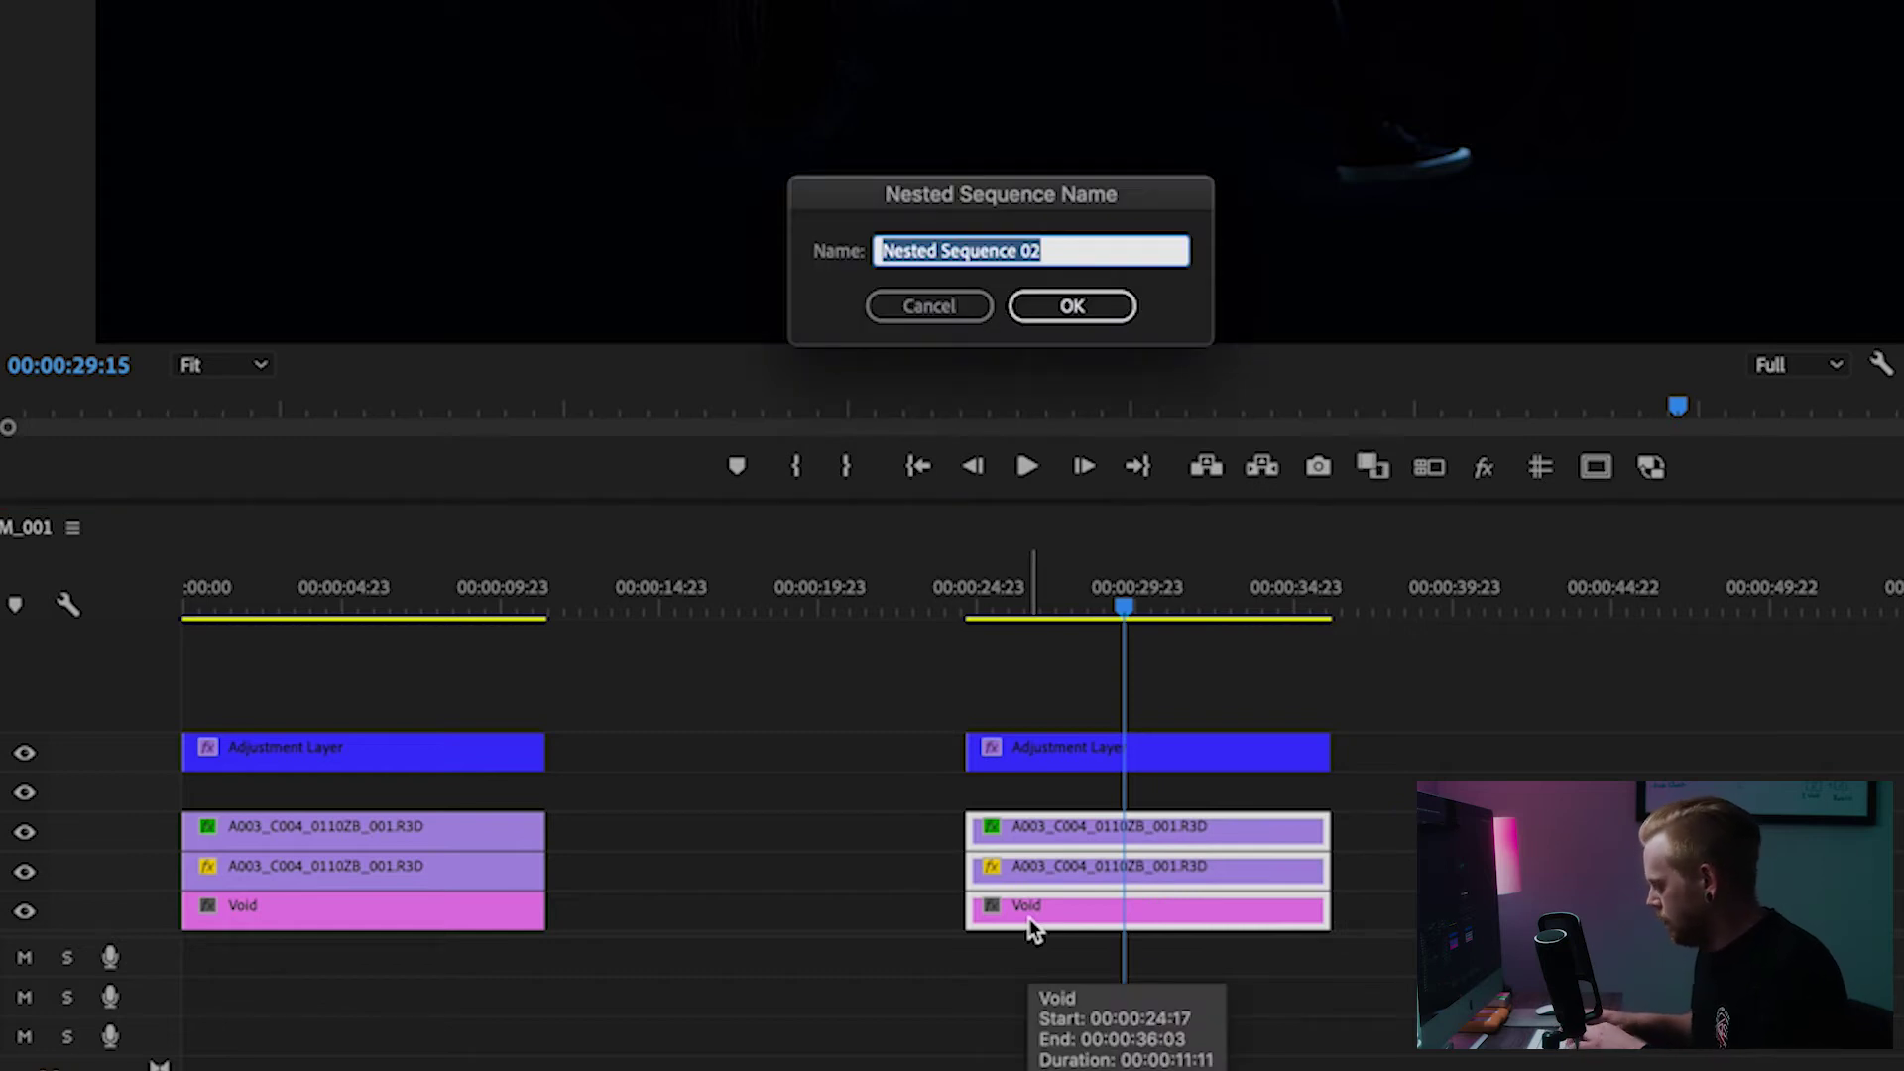
text(Floating)
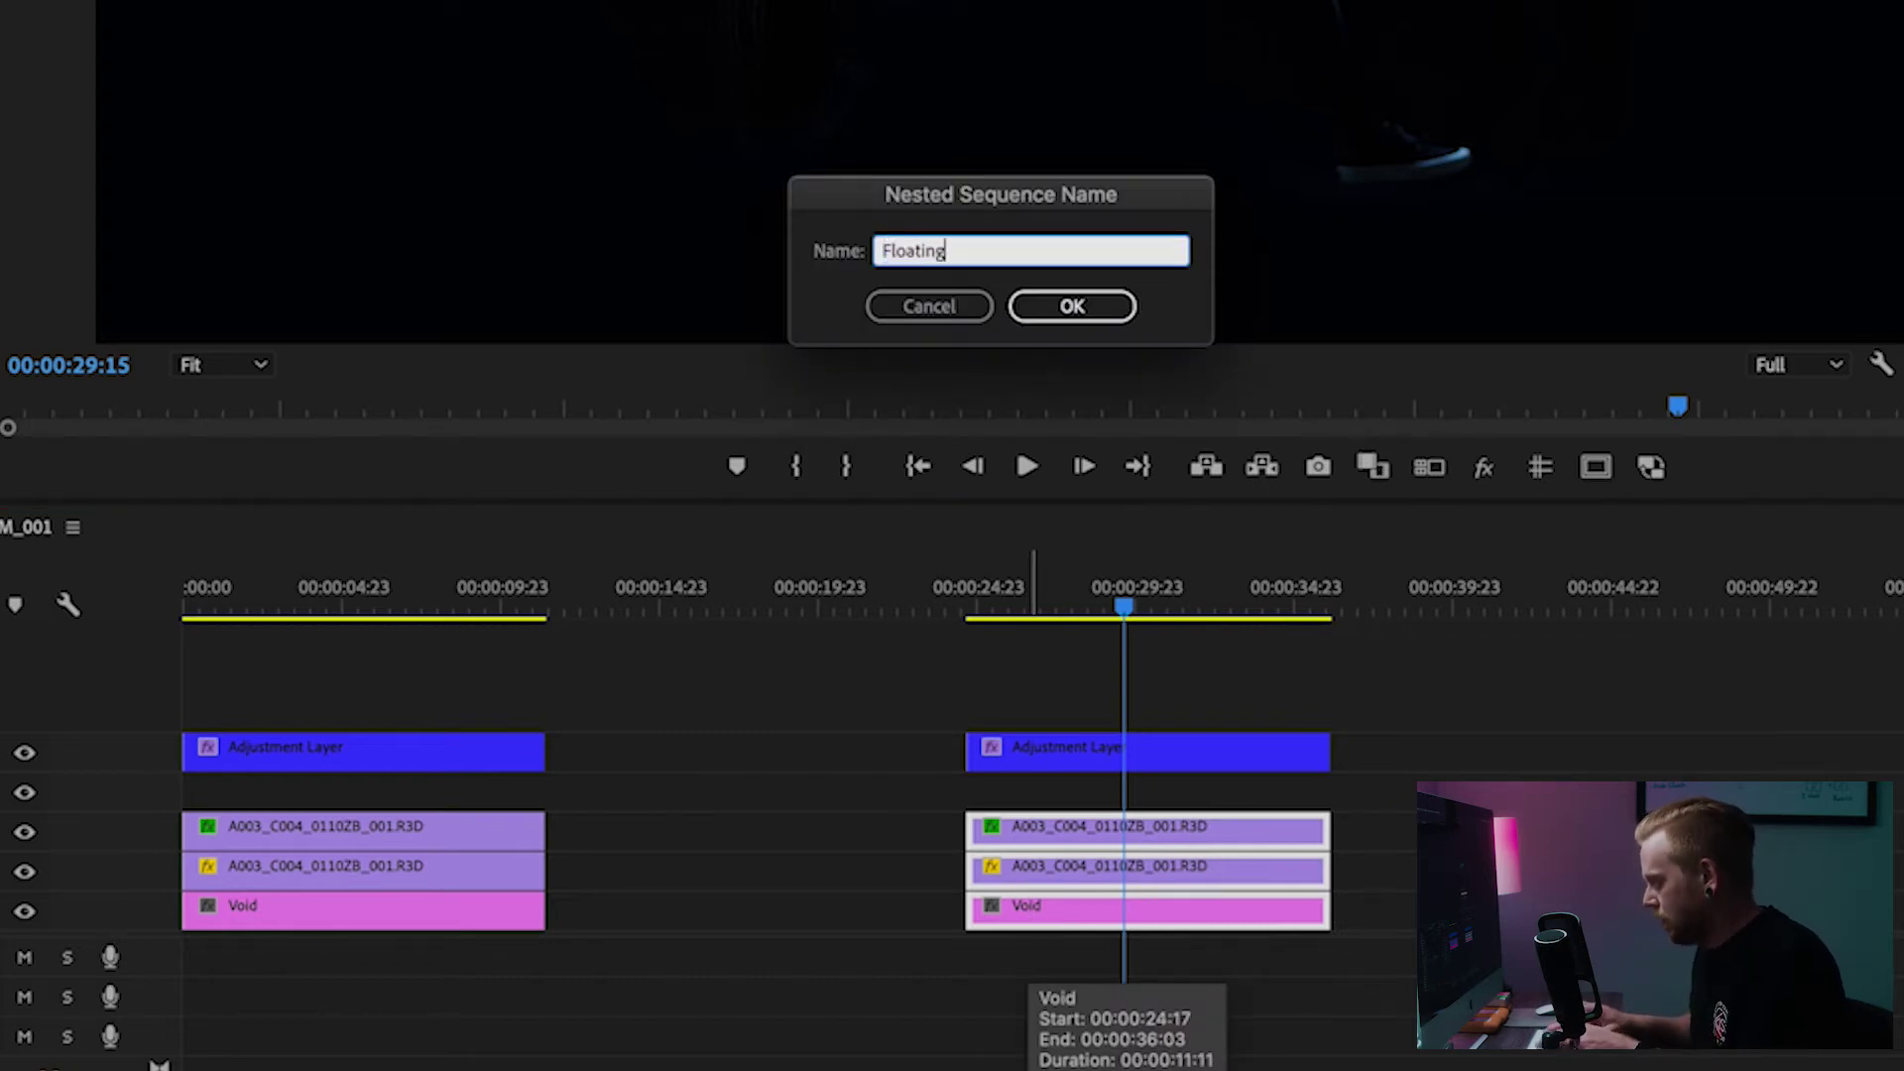
text(2)
key(Return)
click(422, 913)
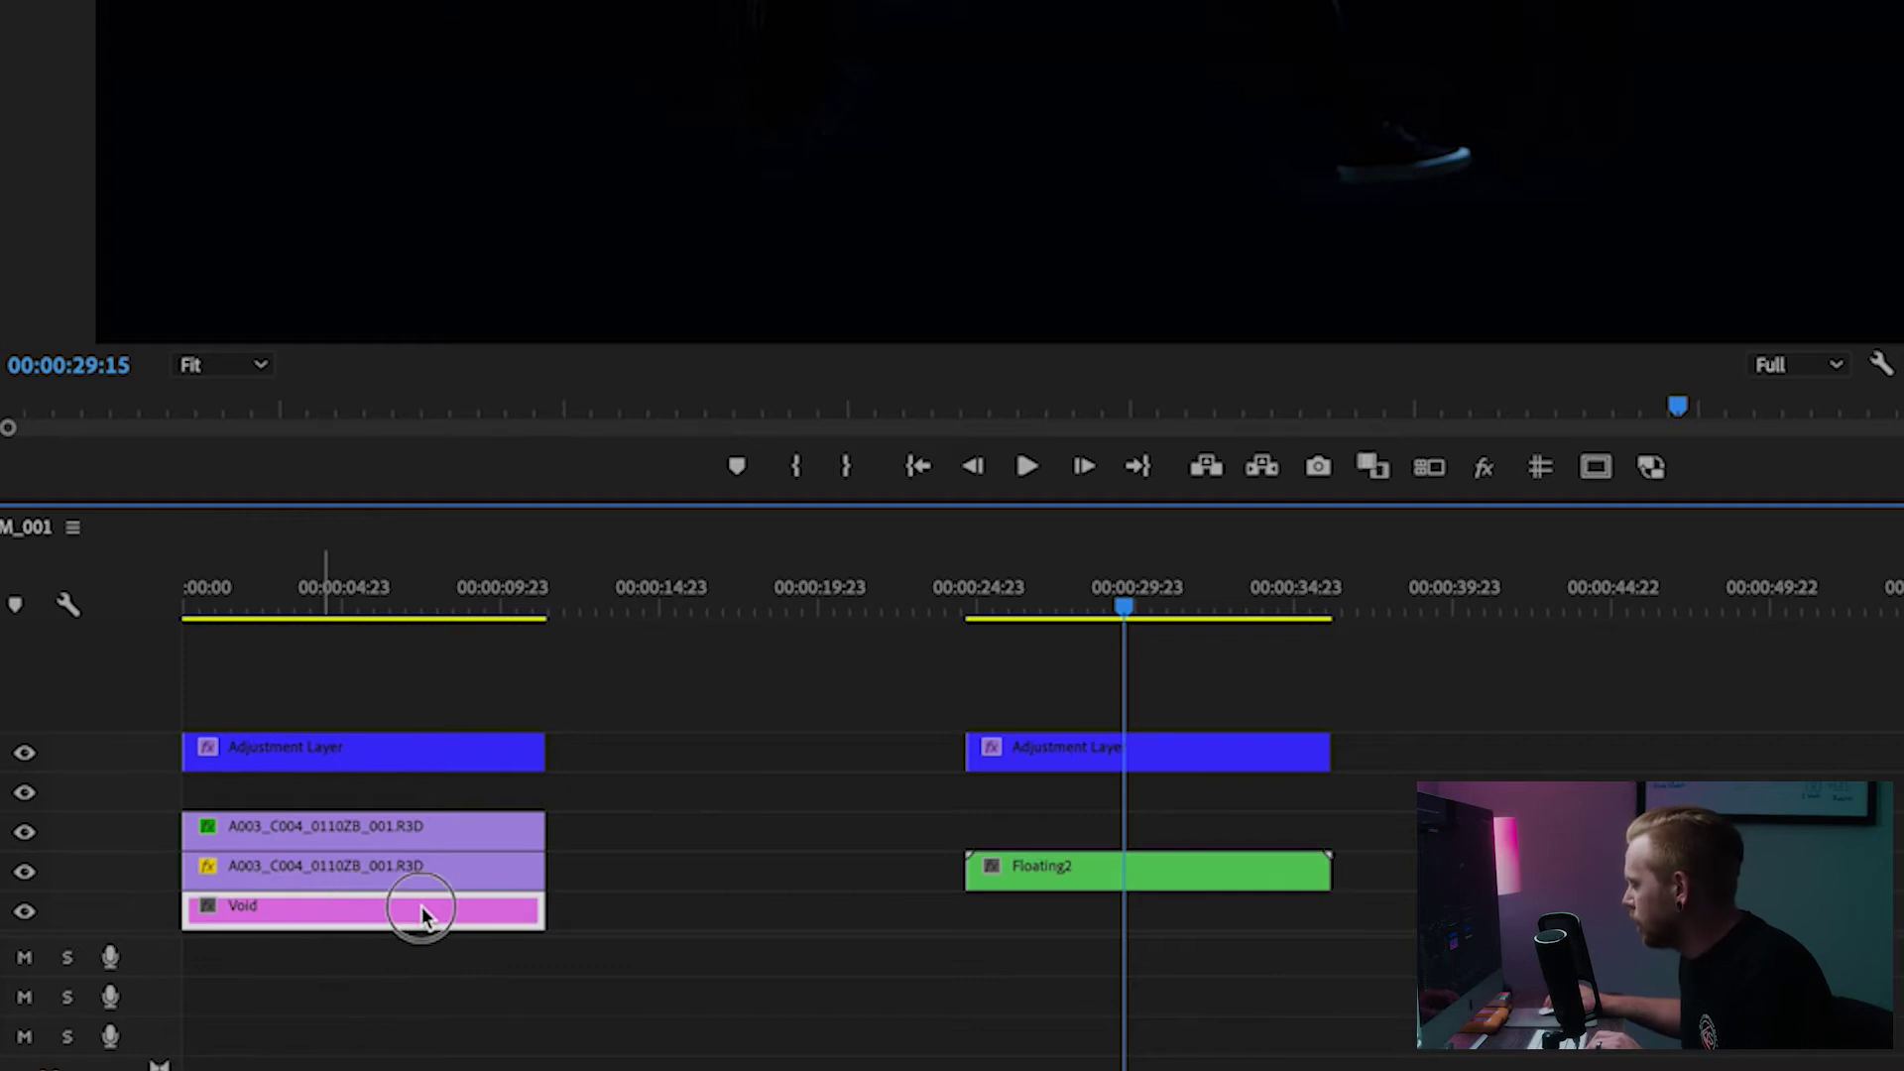
Place a copy of the Void matte beneath Floating2 and set Floating2's Scale to 50
drag(421, 912, 1132, 927)
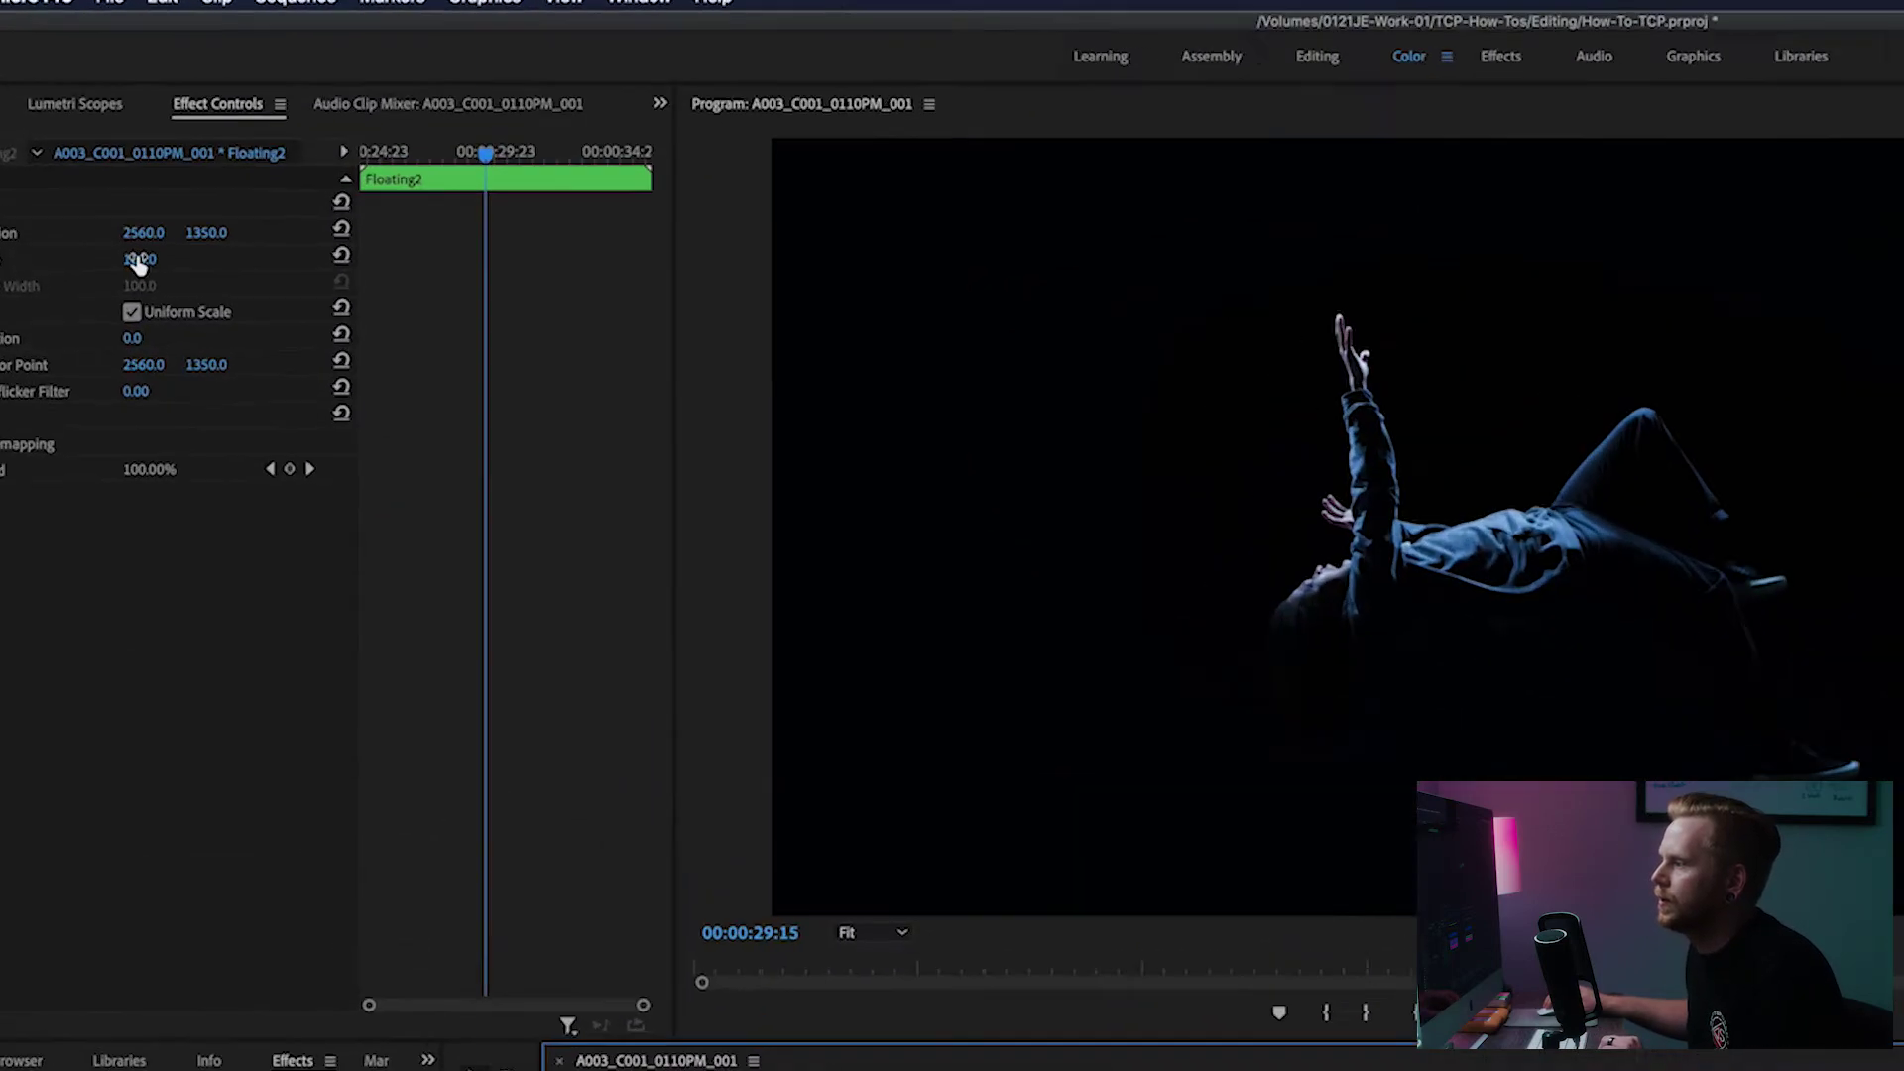
click(97, 180)
text(50)
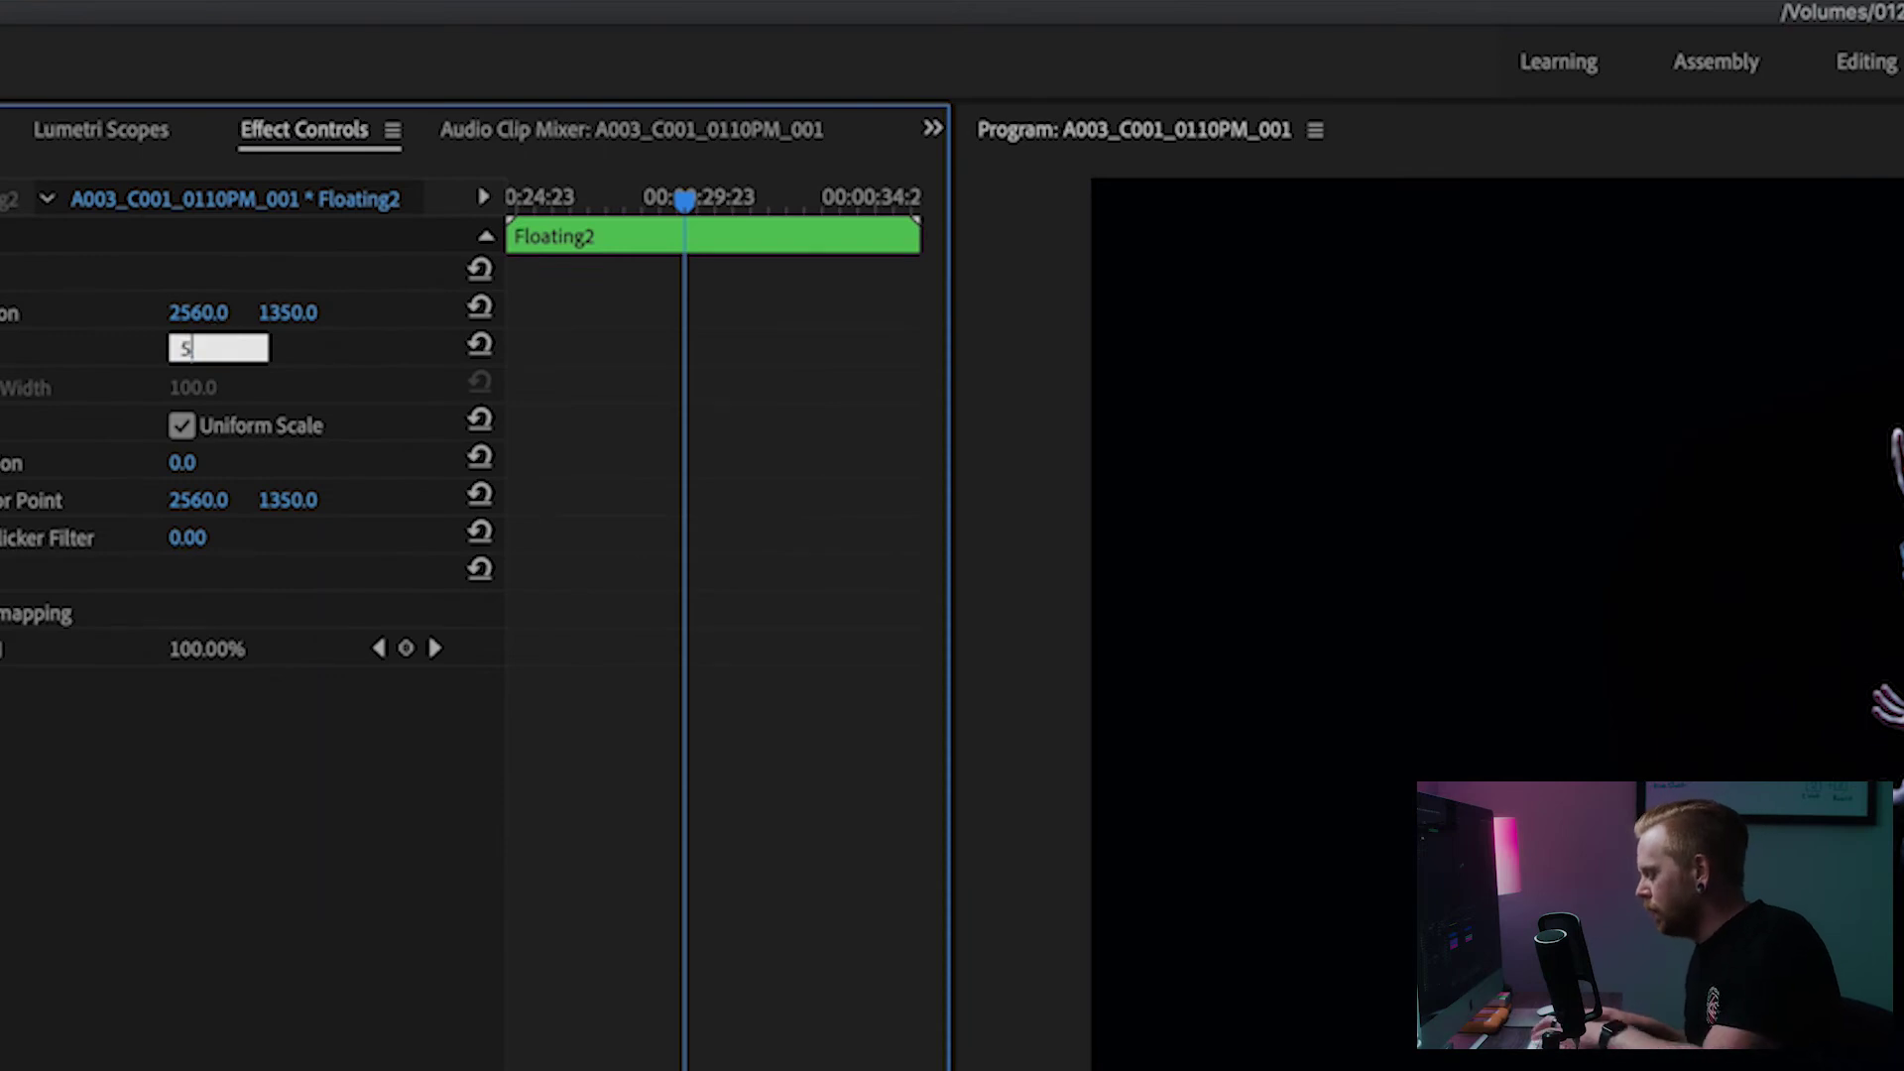
key(Return)
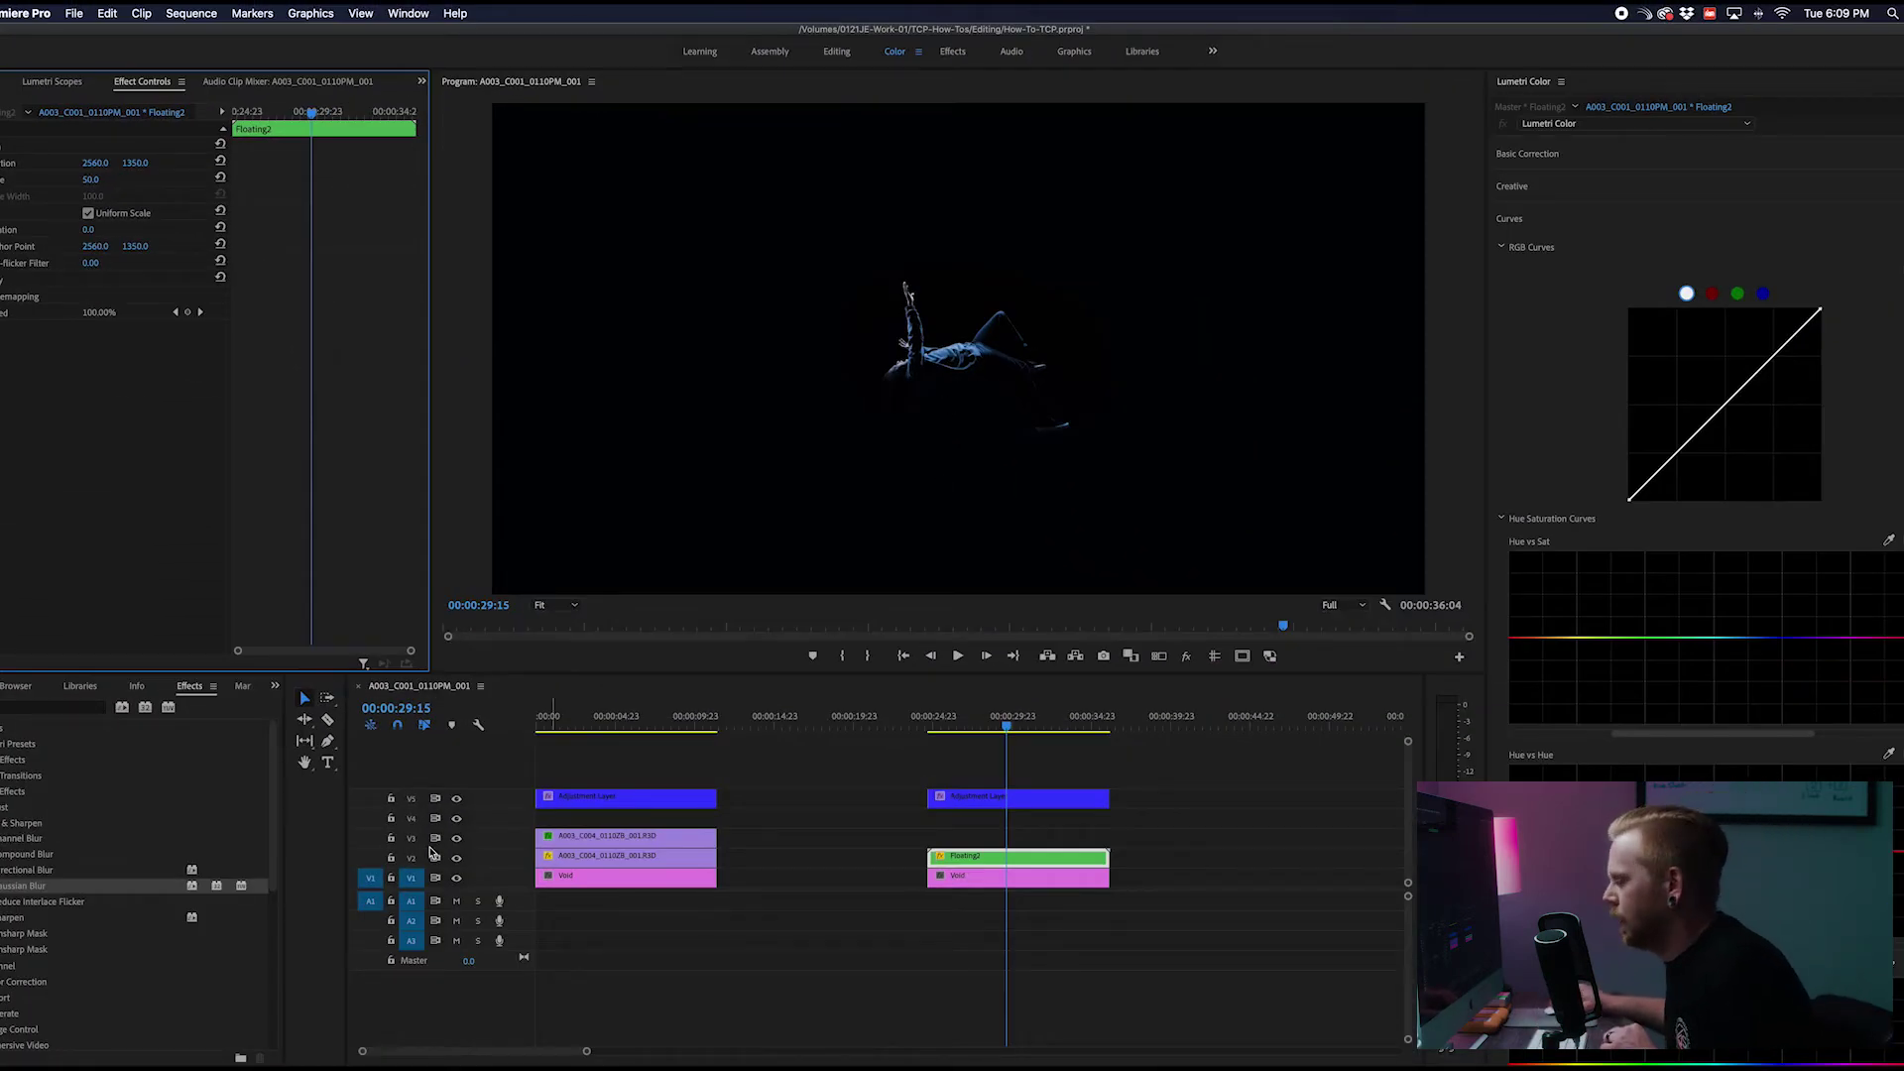
Compare the composite with the V1 Void matte and the V5 adjustment layer hidden and shown, and play back the scaled shot
click(457, 881)
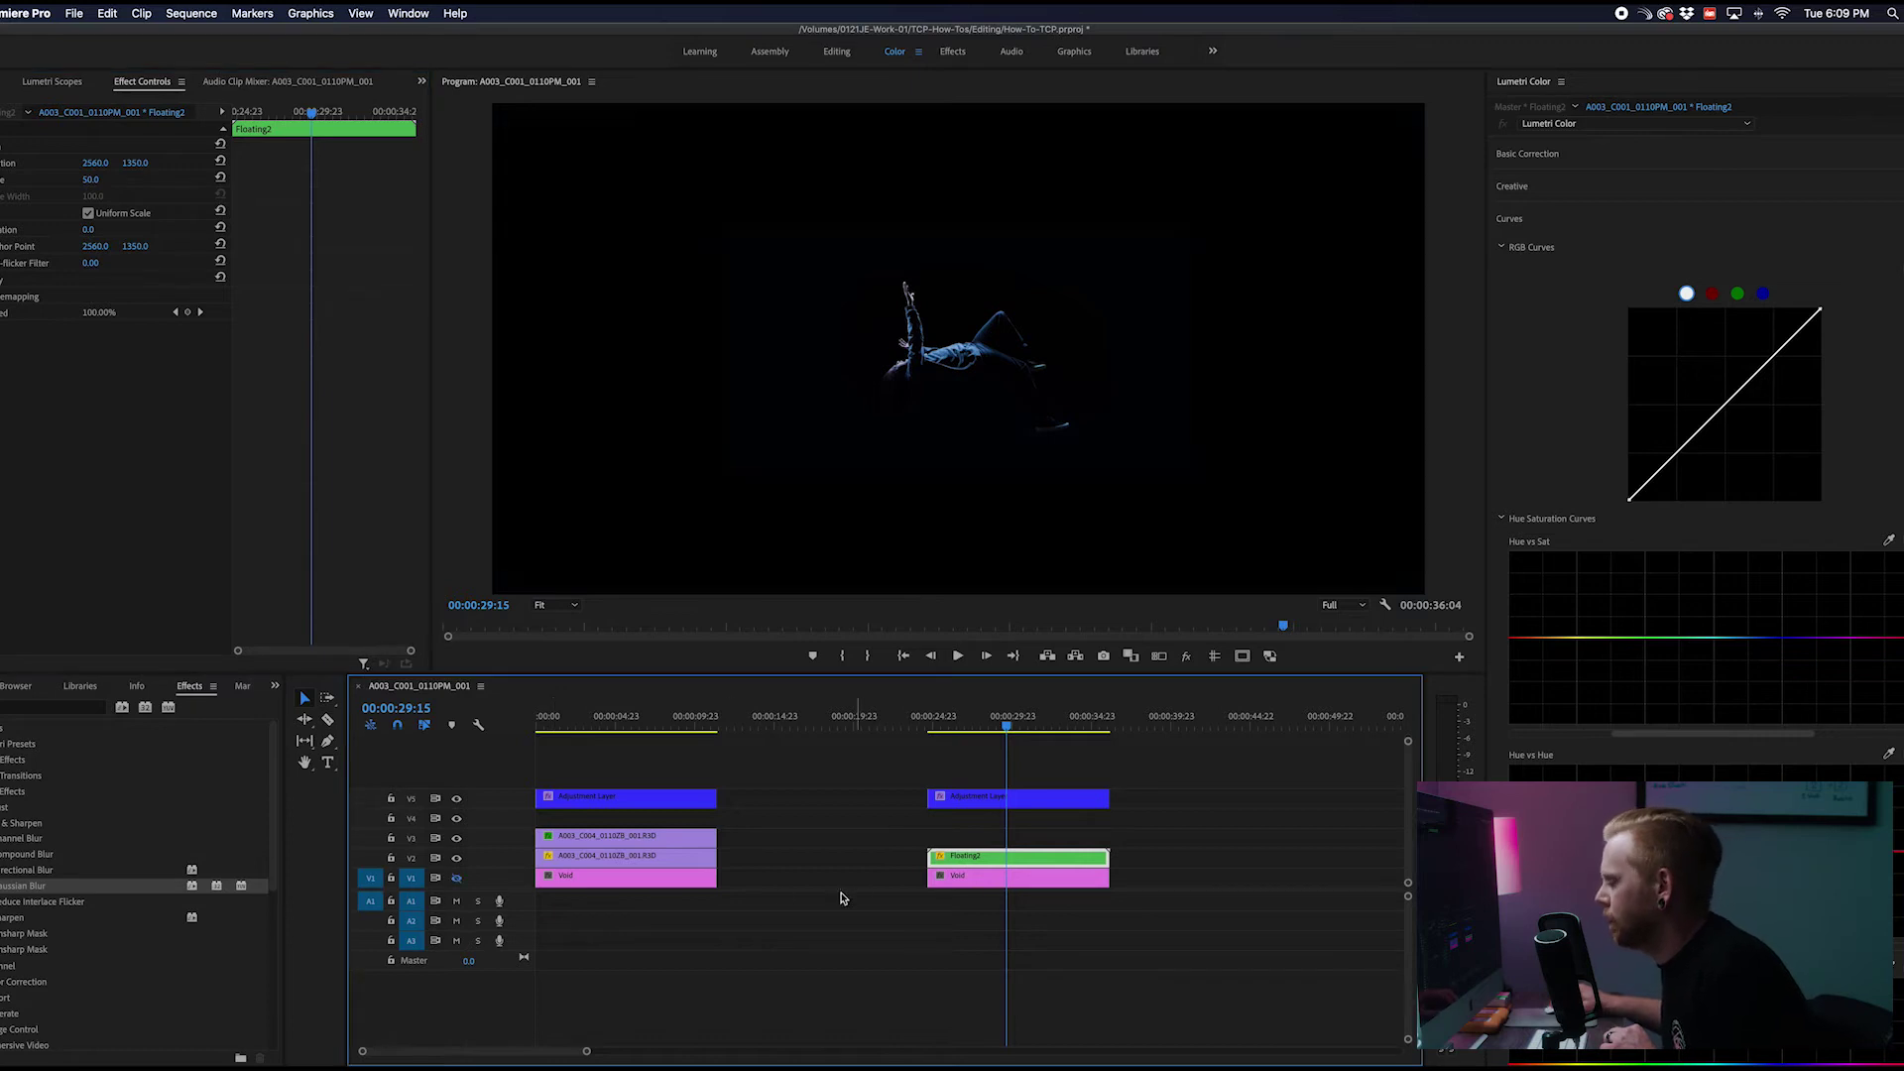
click(458, 878)
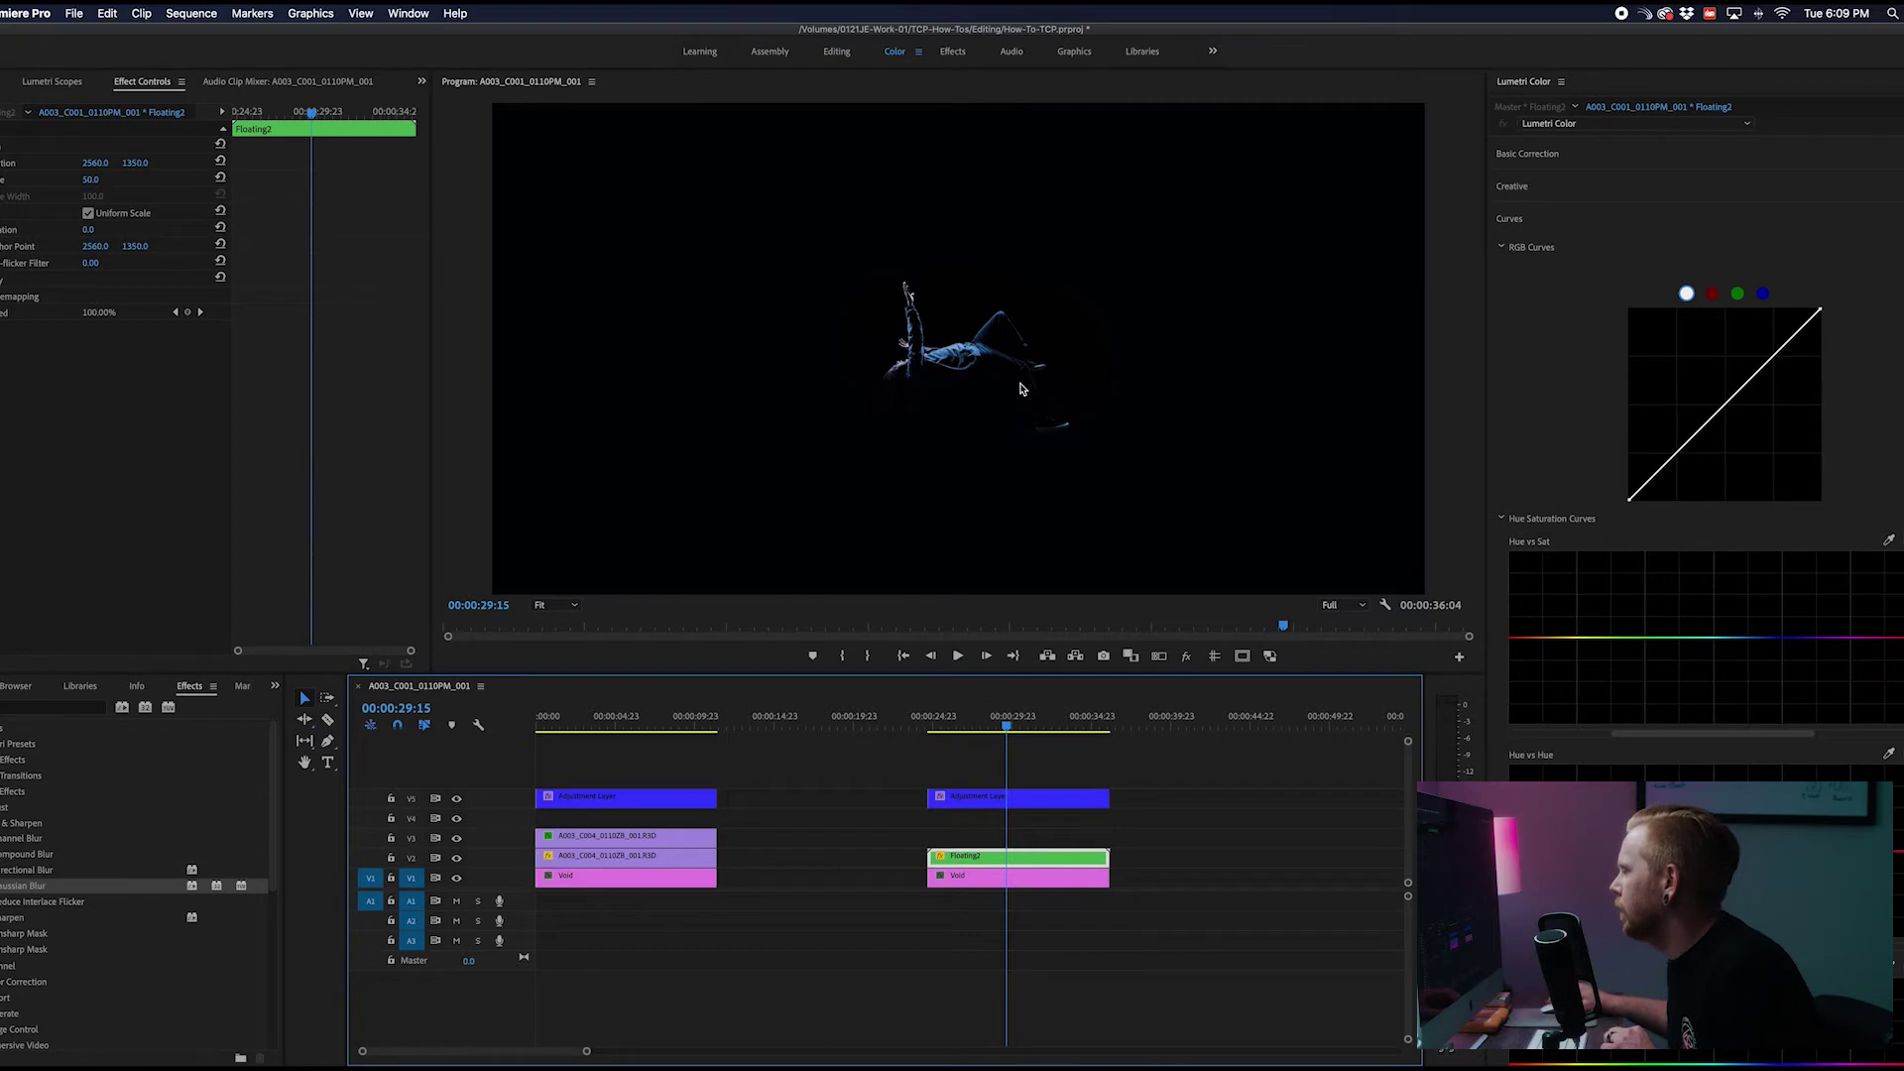
drag(1022, 724, 991, 725)
click(457, 799)
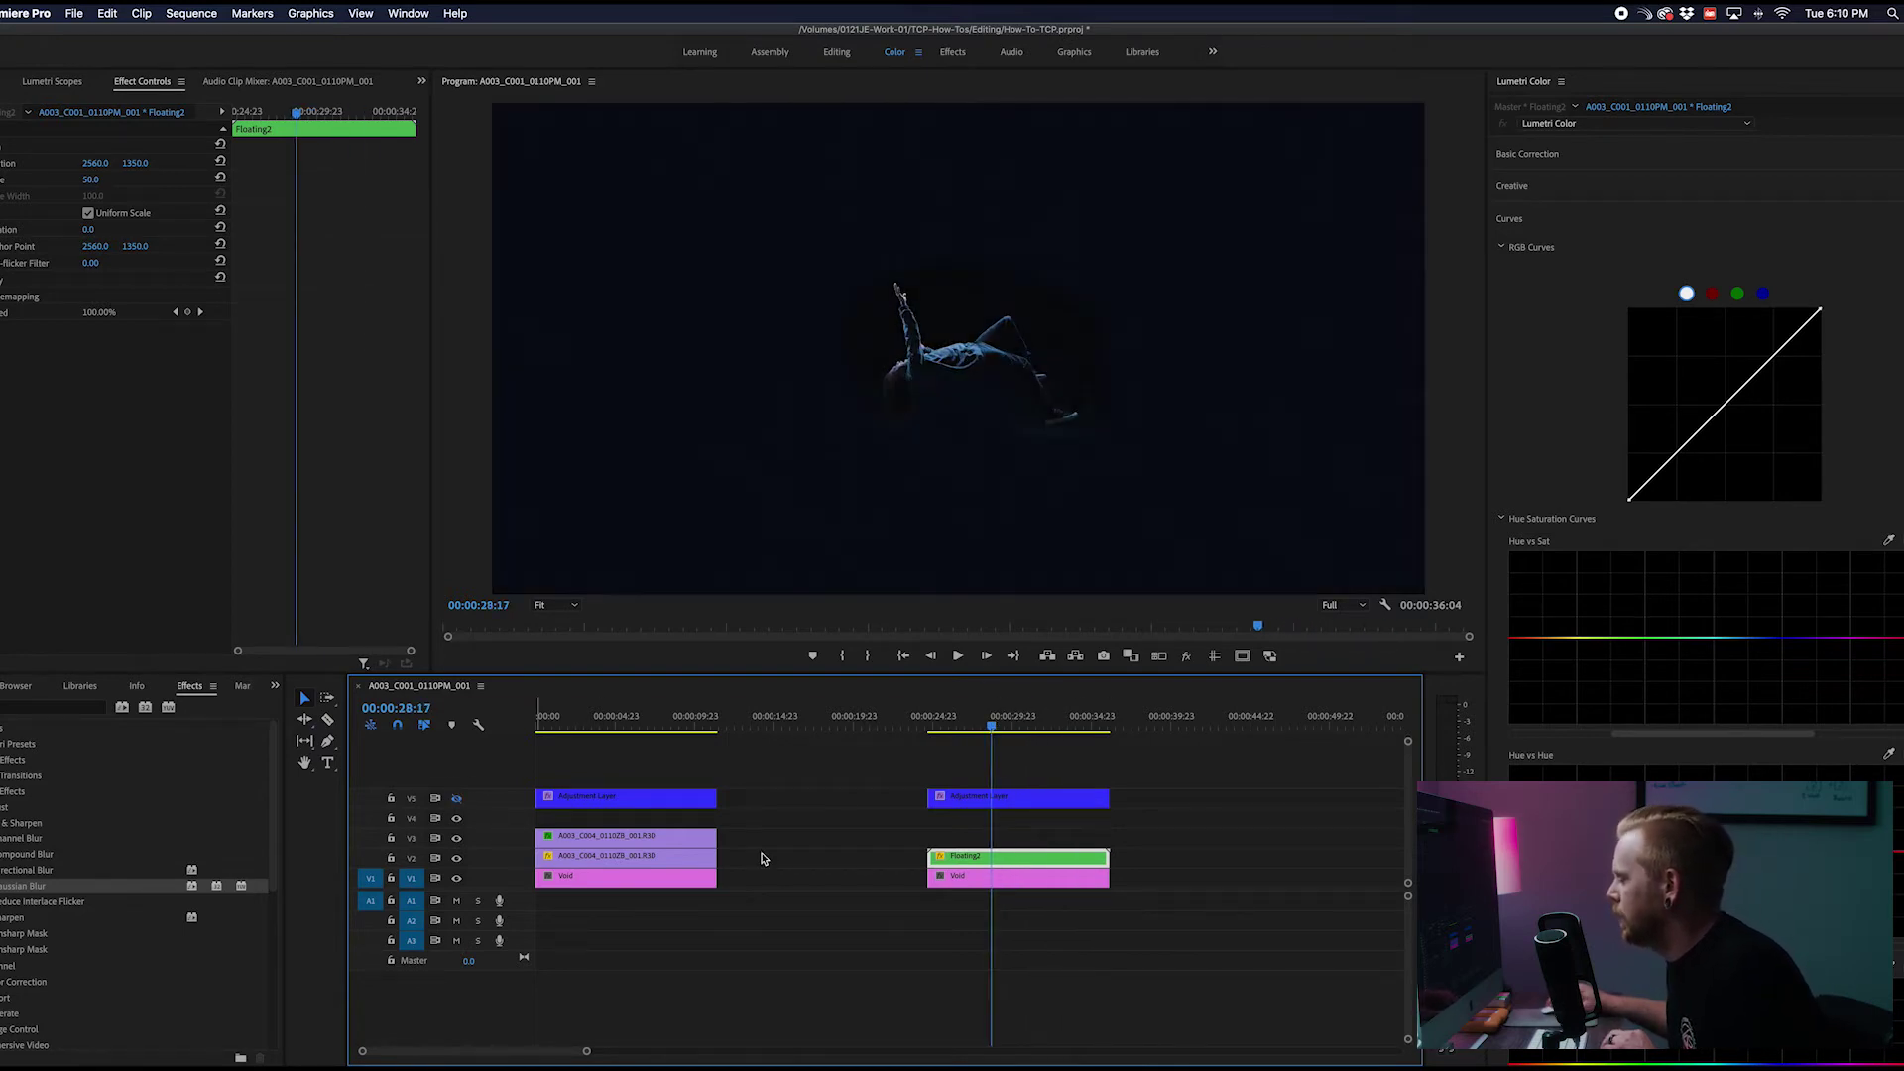
click(457, 879)
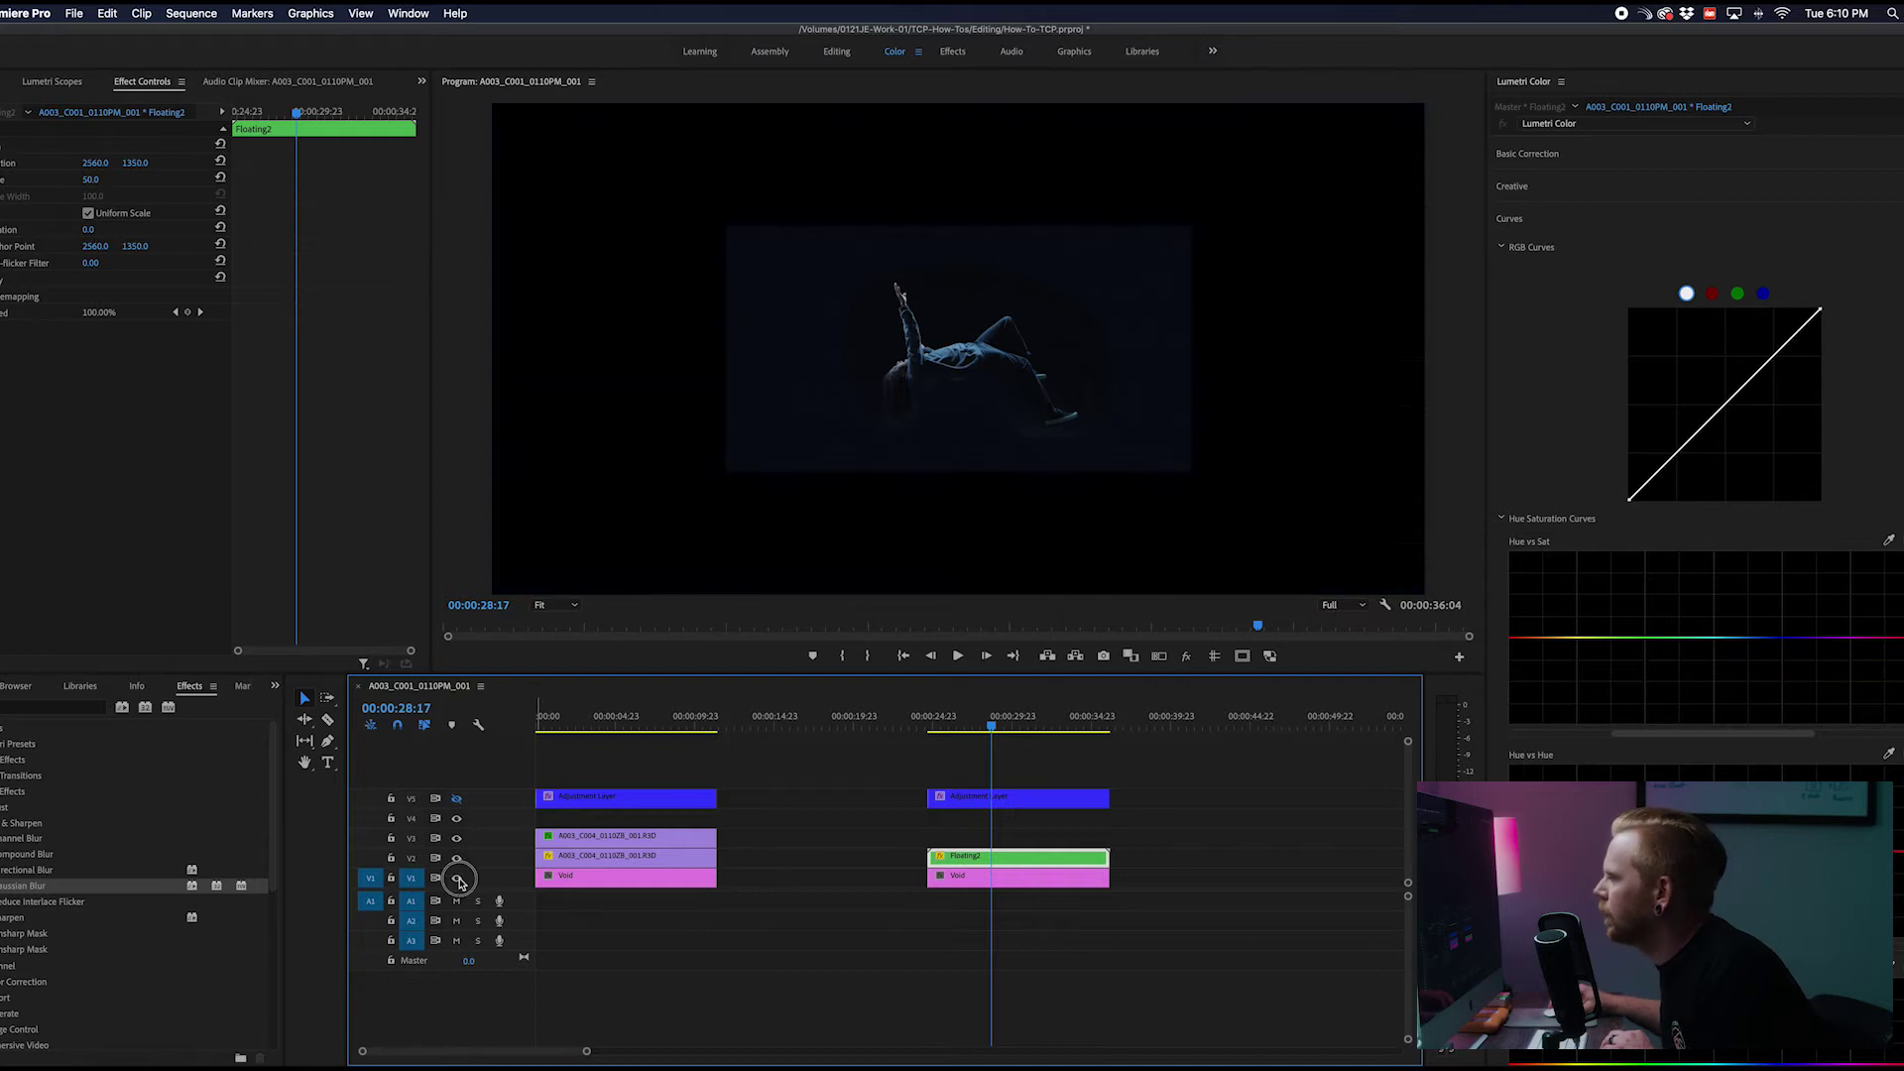
click(457, 878)
click(457, 878)
click(457, 878)
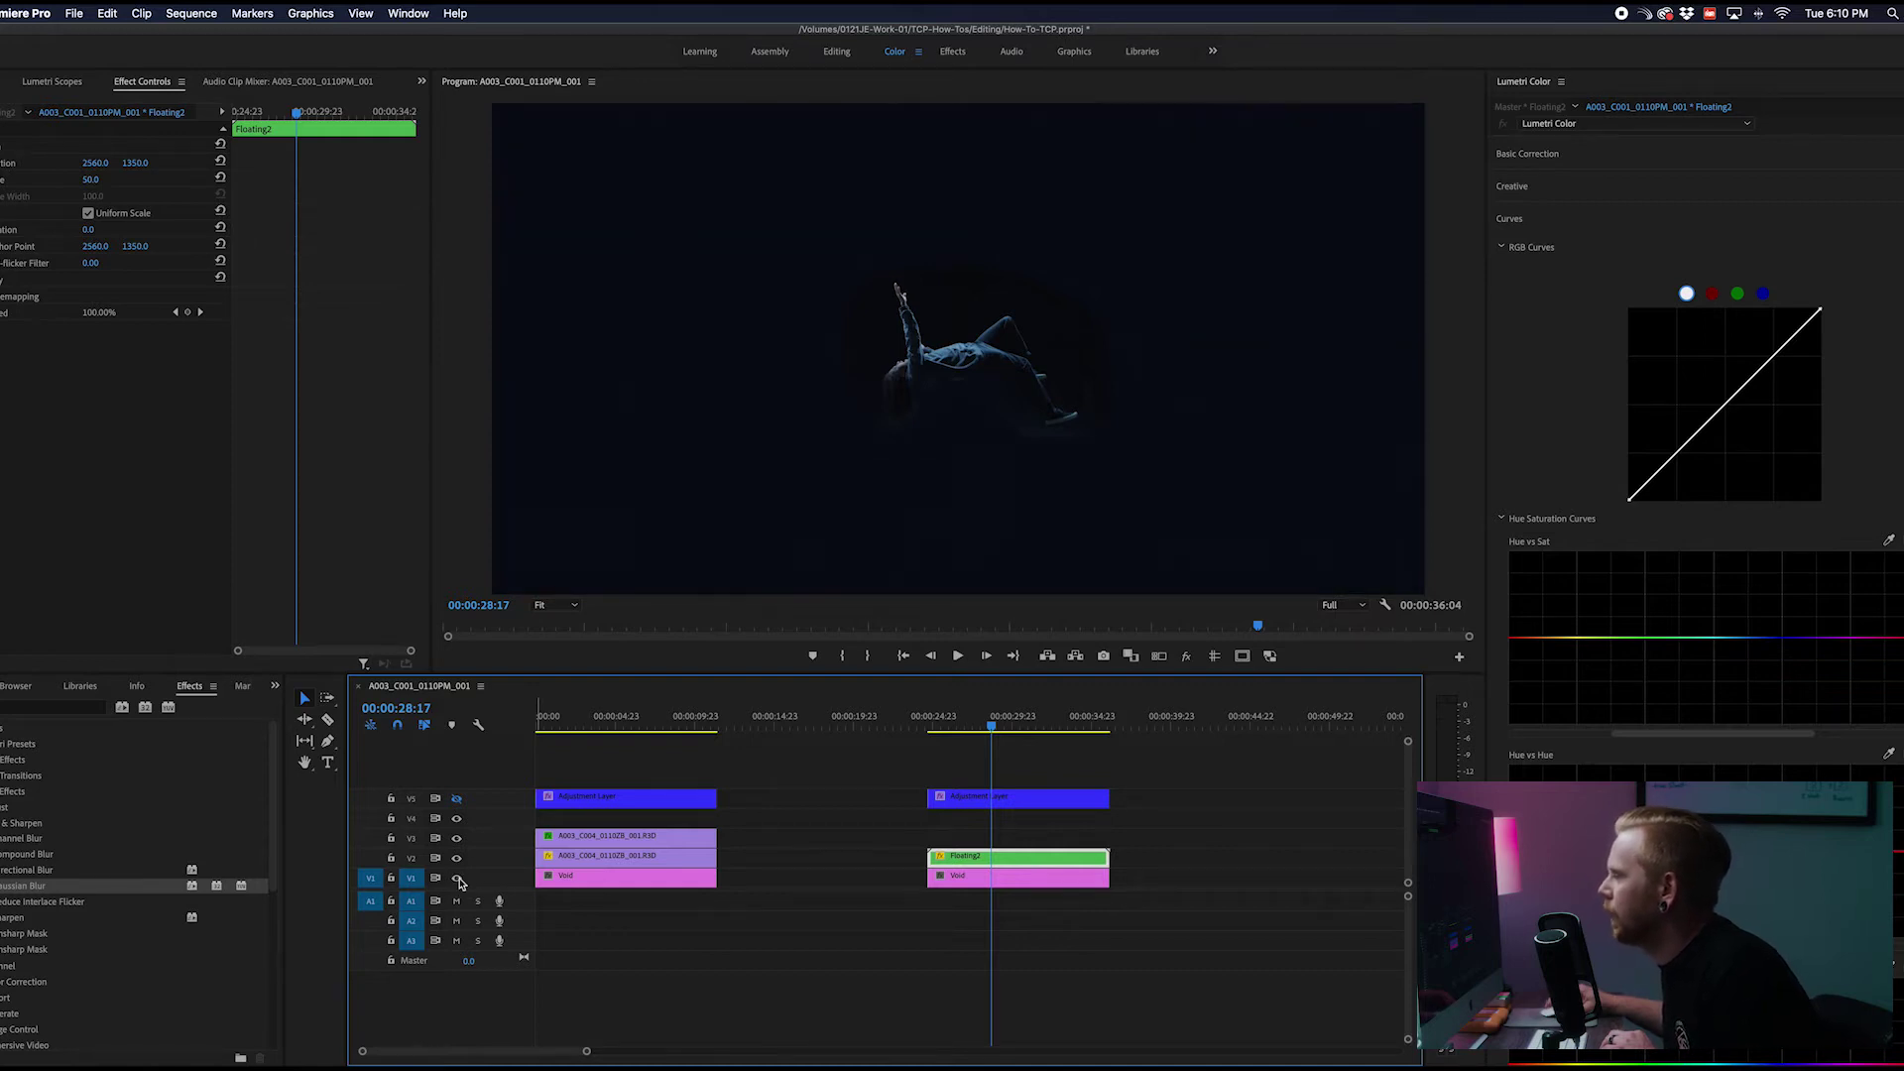
click(455, 800)
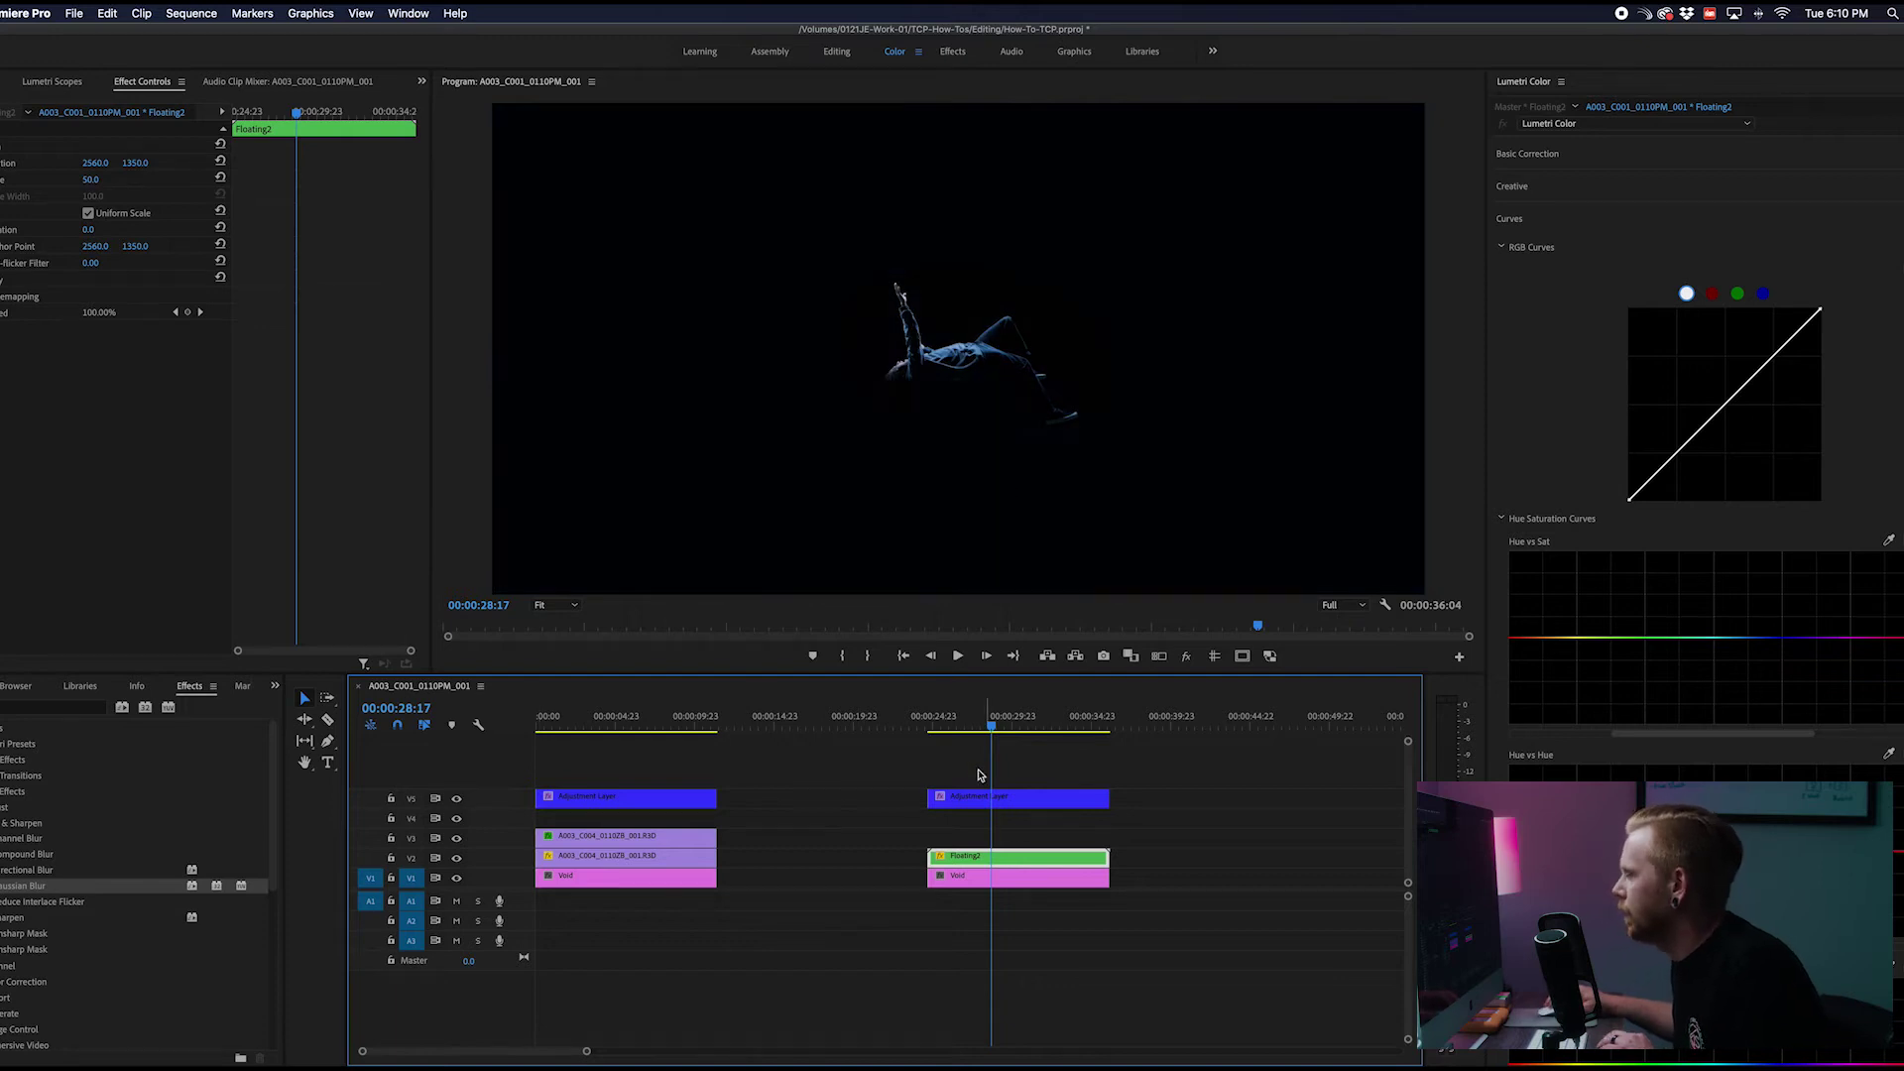
click(1155, 805)
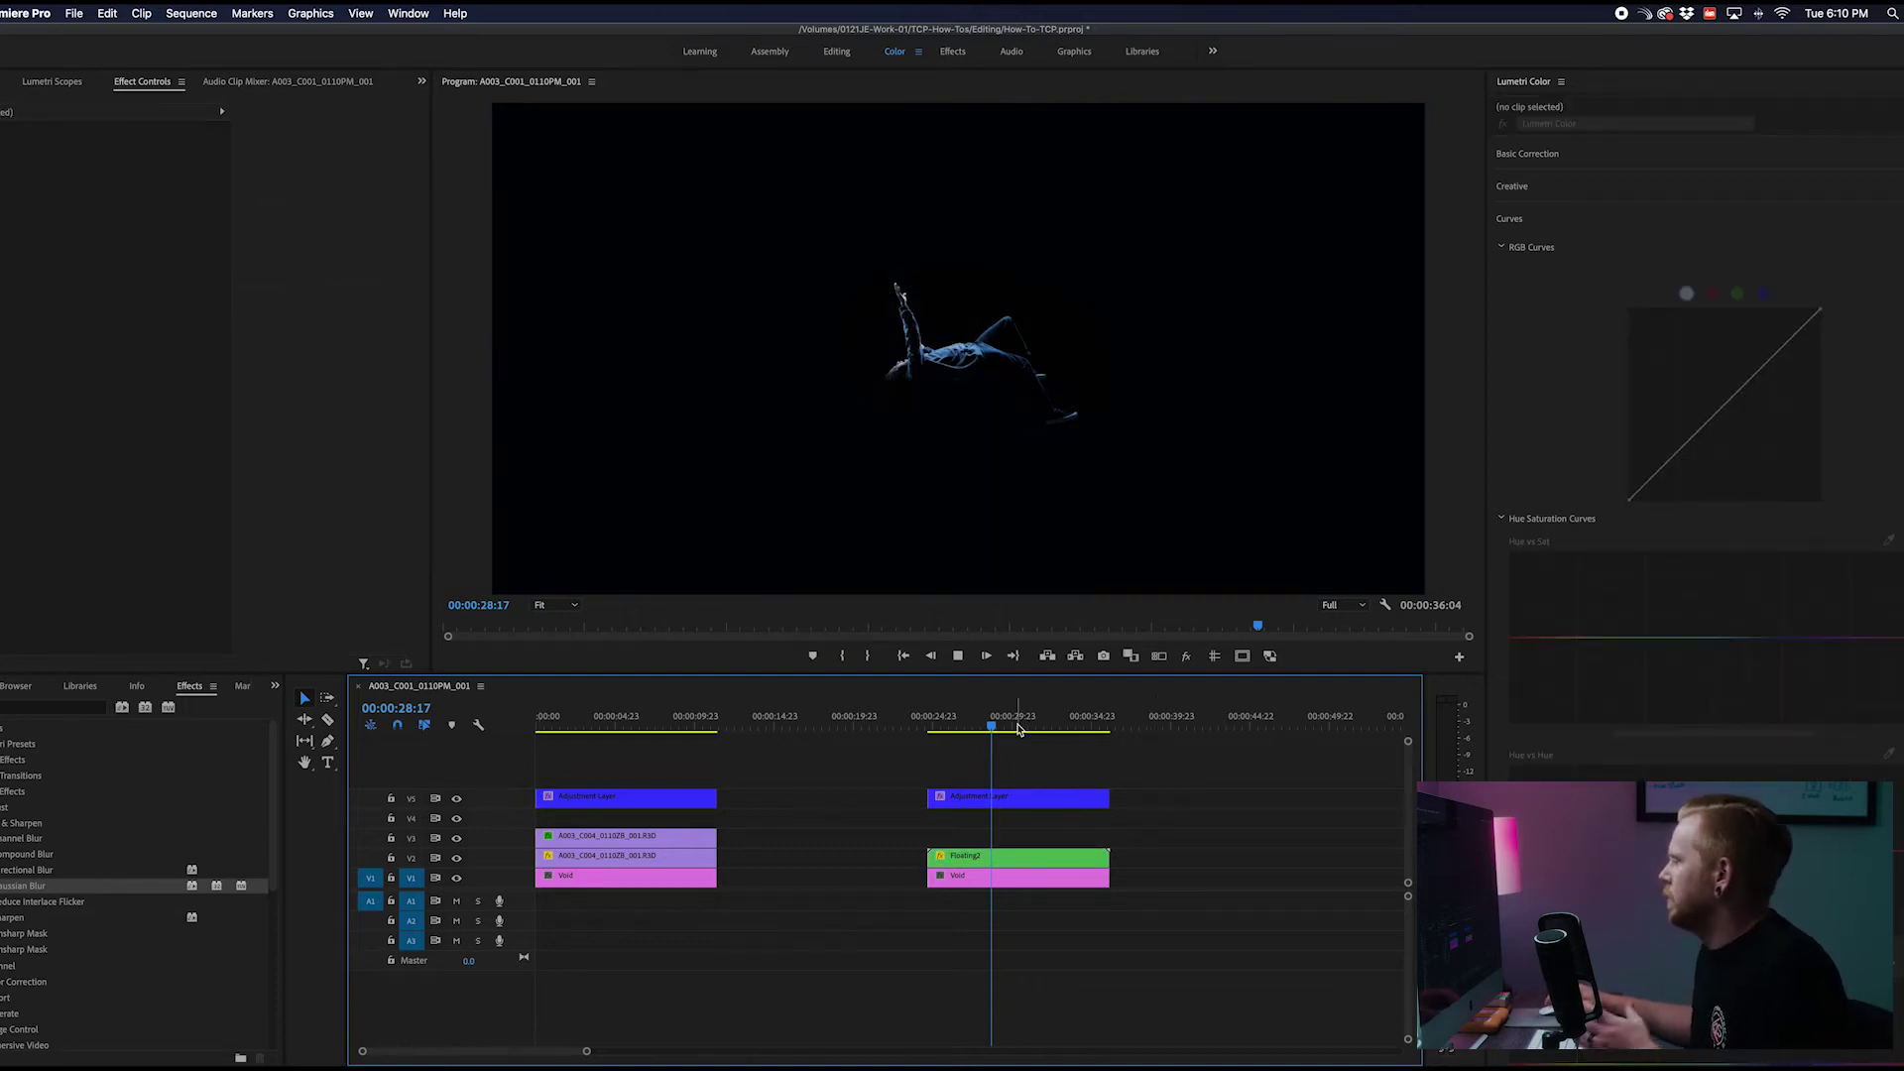
key(space)
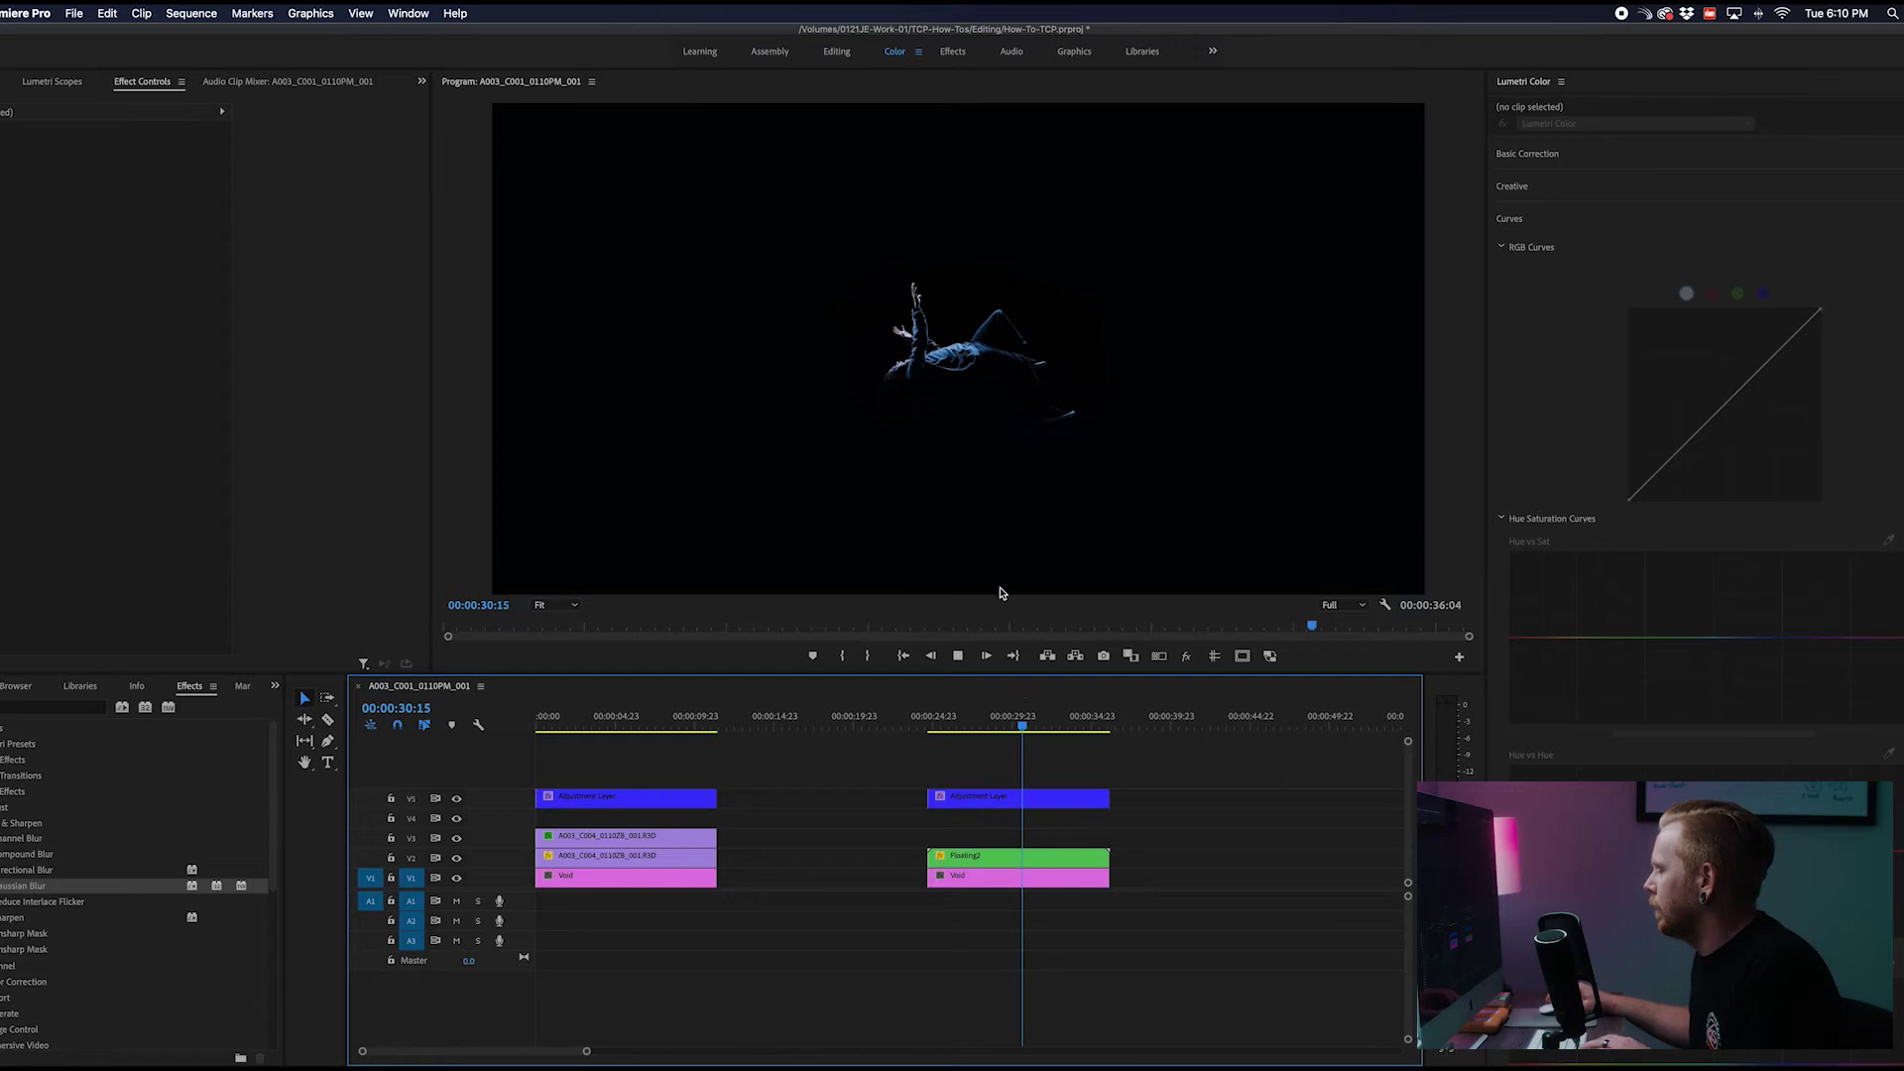
key(space)
At Floating2's first frame, set the vertical Position to 1109 and start keyframing both Position and Scale
click(1005, 866)
click(1005, 863)
drag(331, 113, 201, 120)
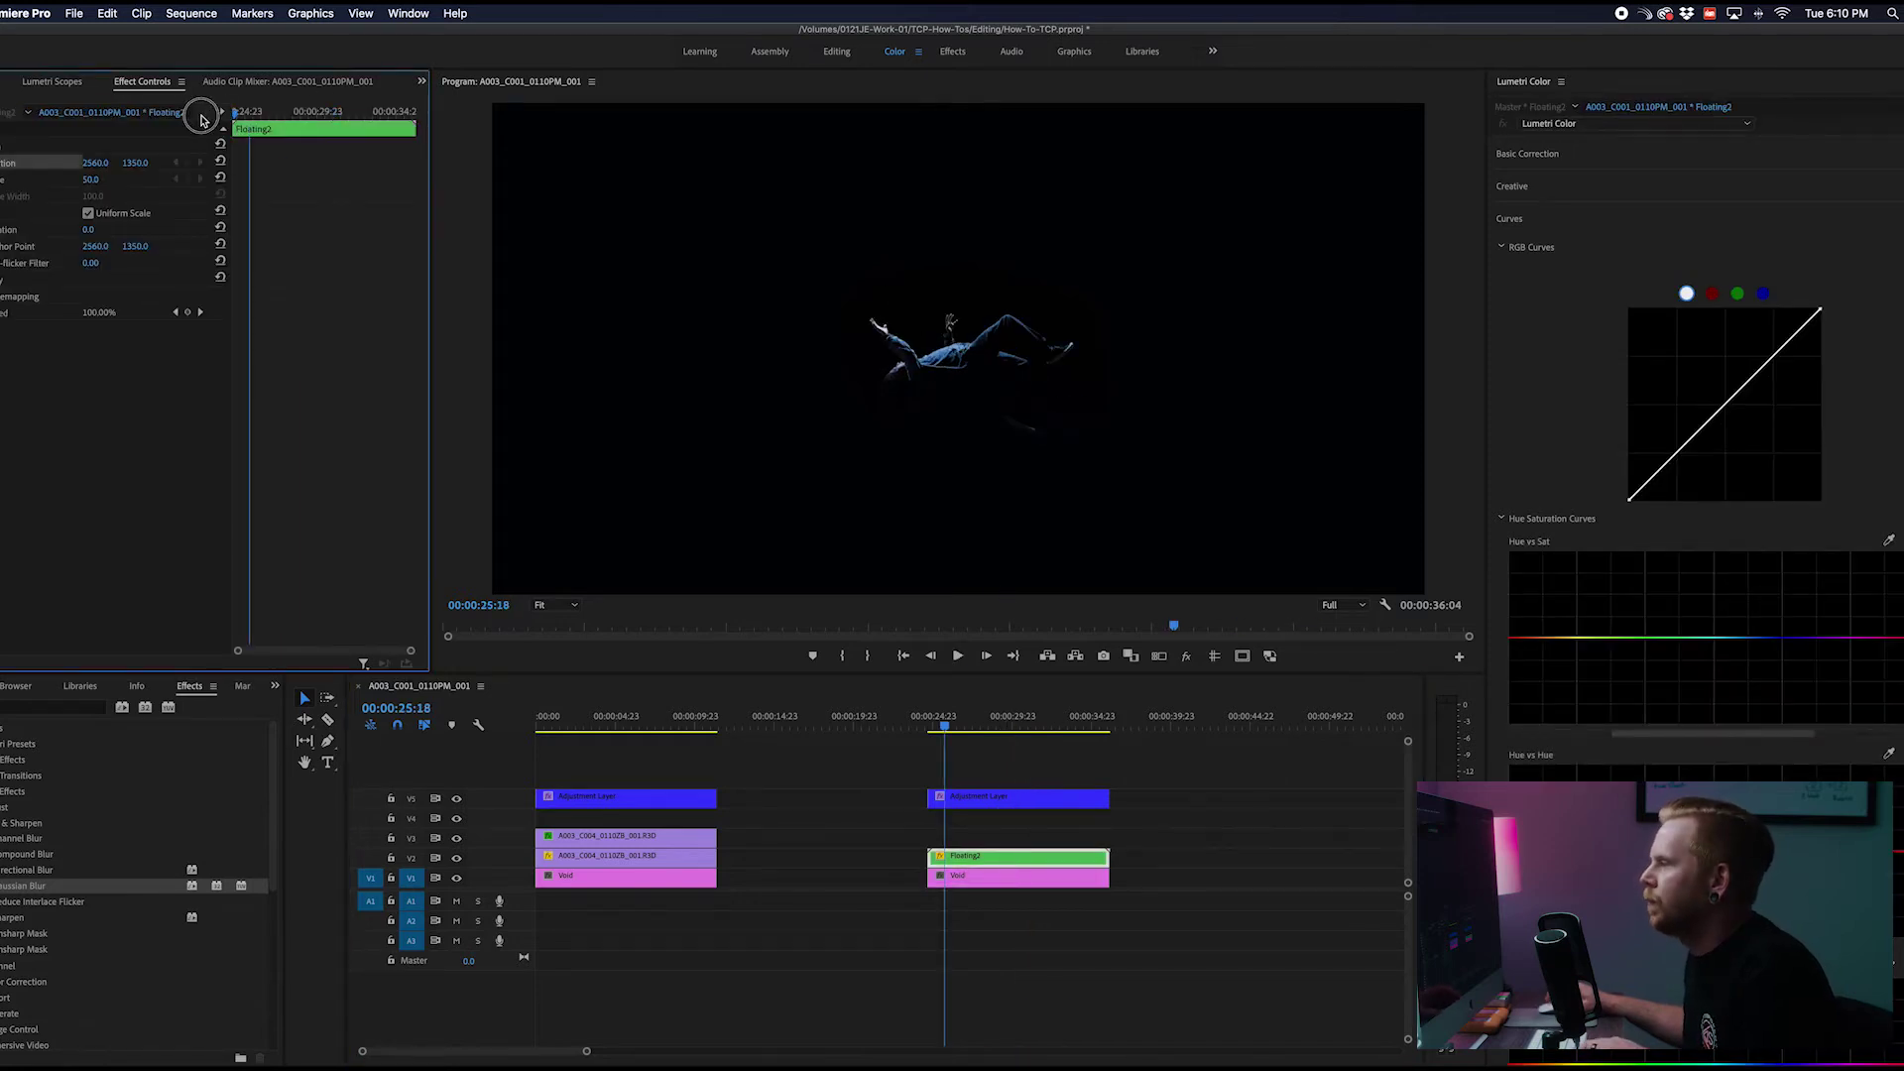
drag(140, 164, 9, 118)
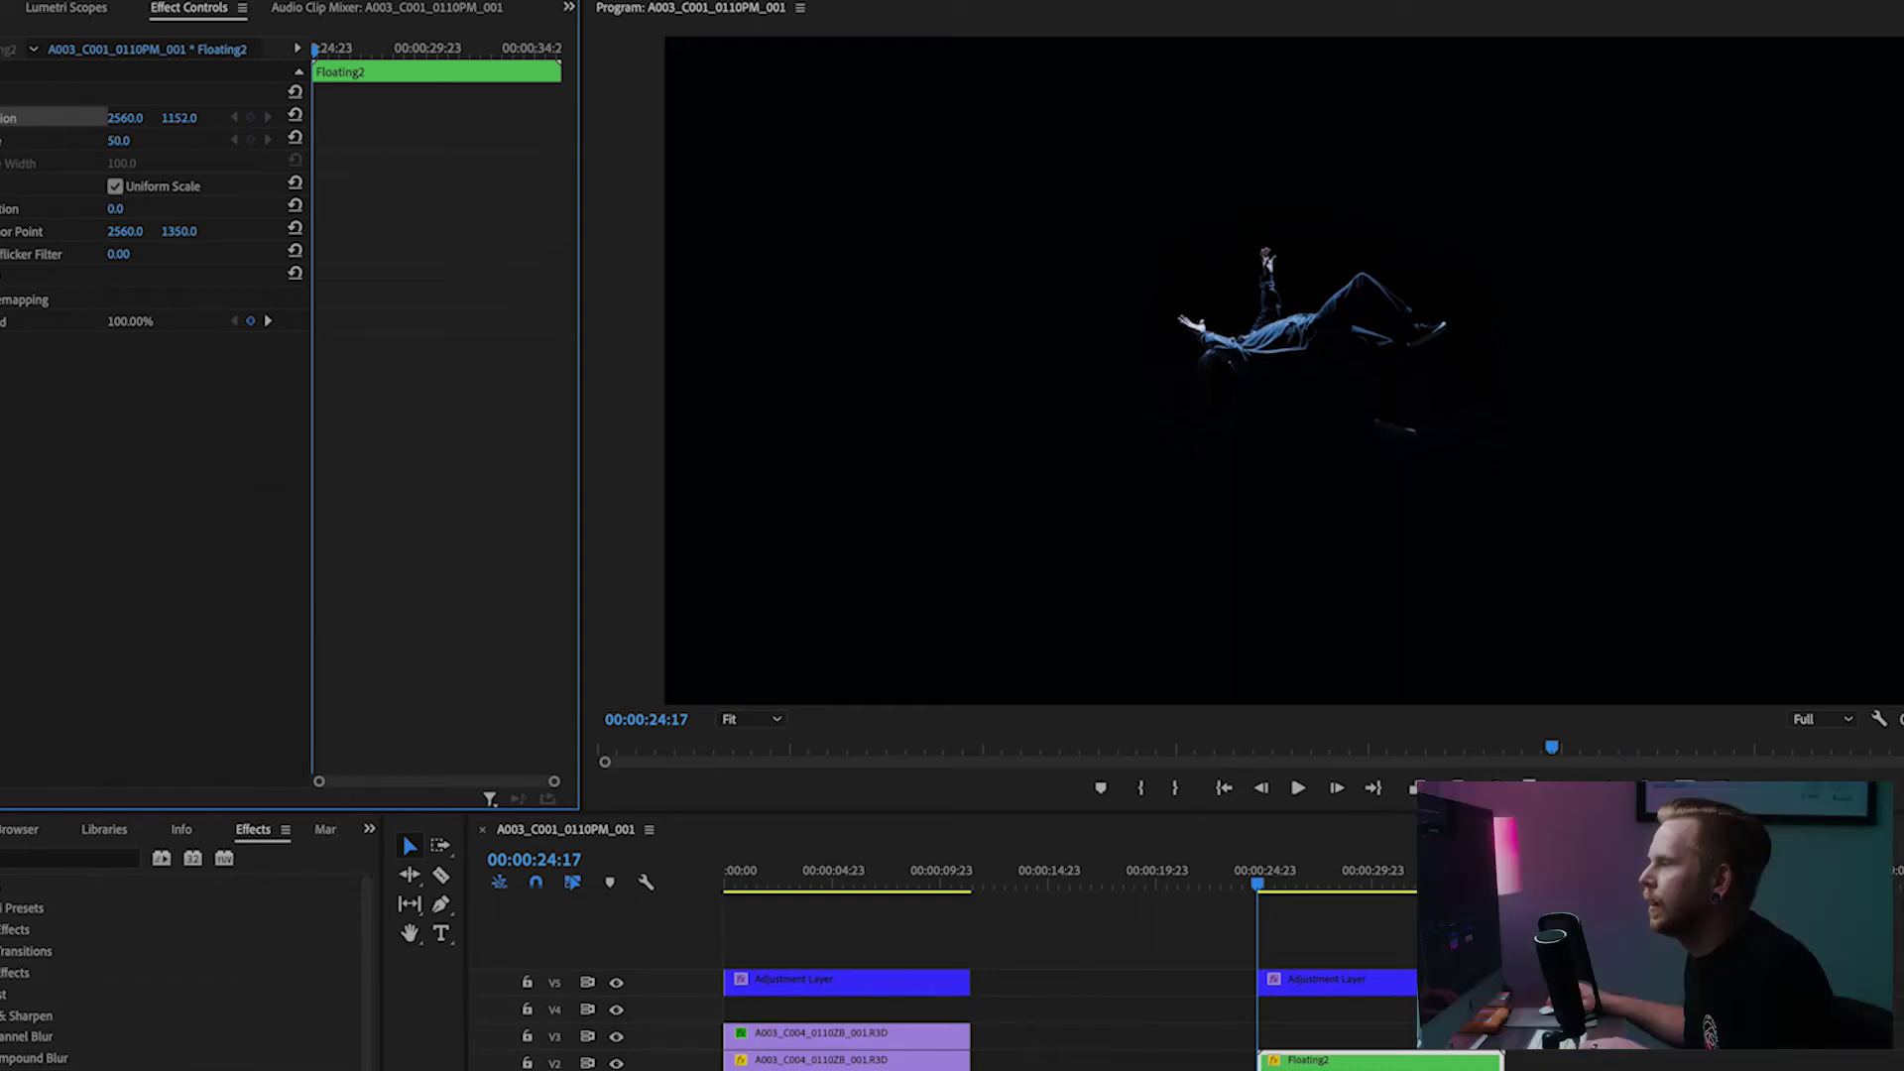
drag(99, 117, 79, 117)
click(0, 117)
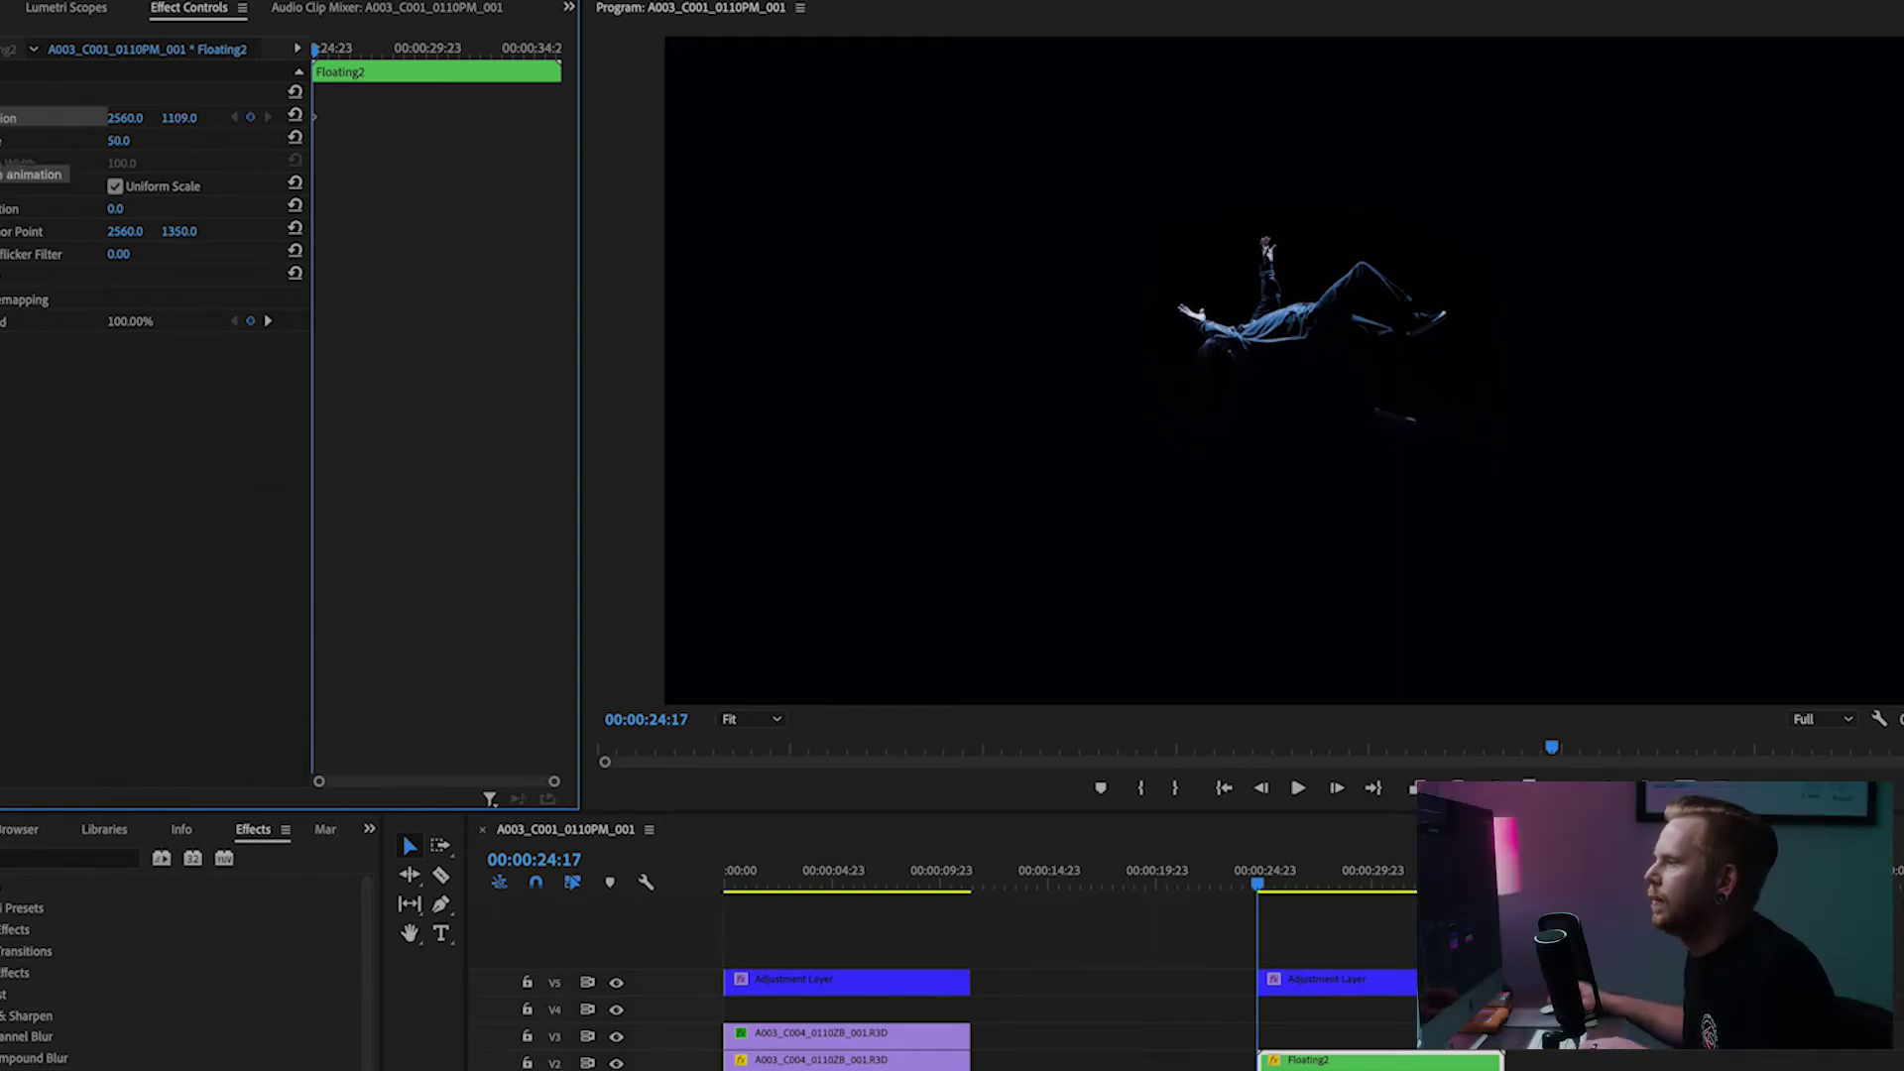
click(2, 140)
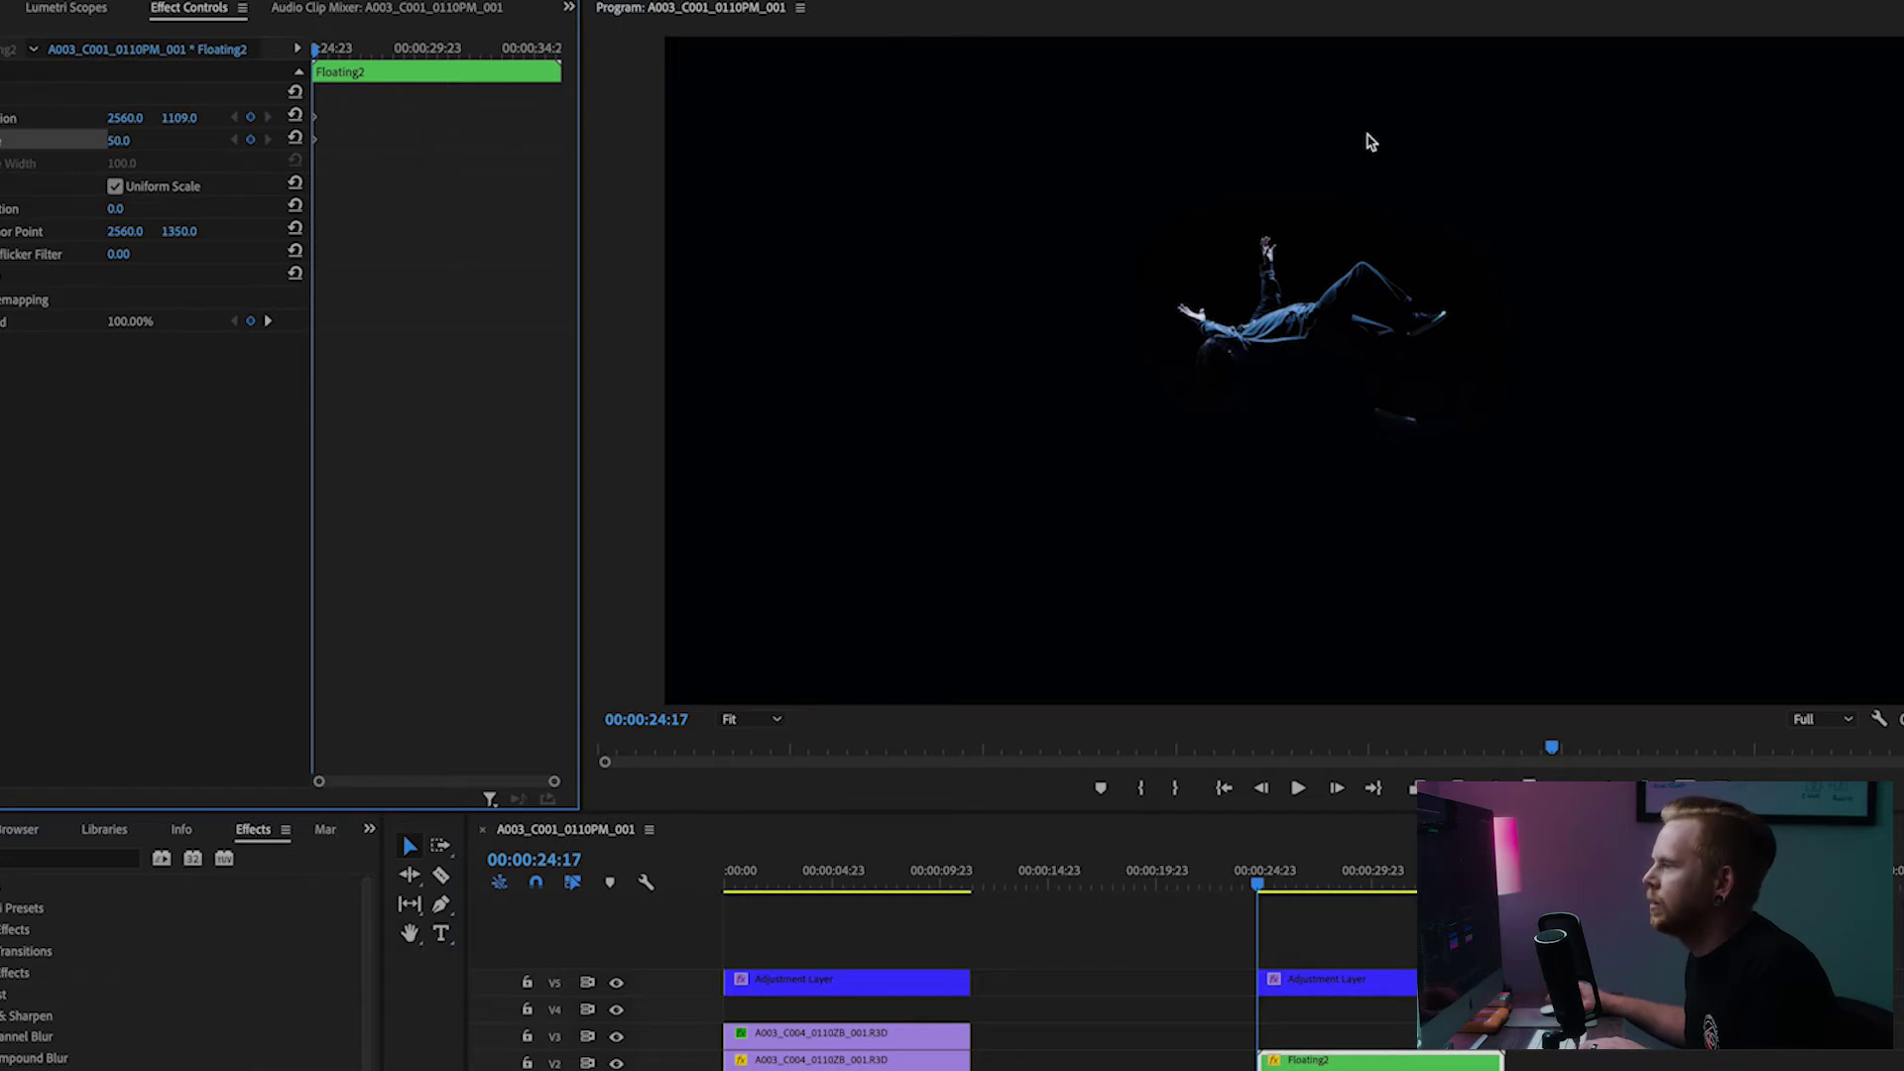
Add a Position keyframe of 2643, 1453 to Floating2 at 00:00:32:13
click(481, 51)
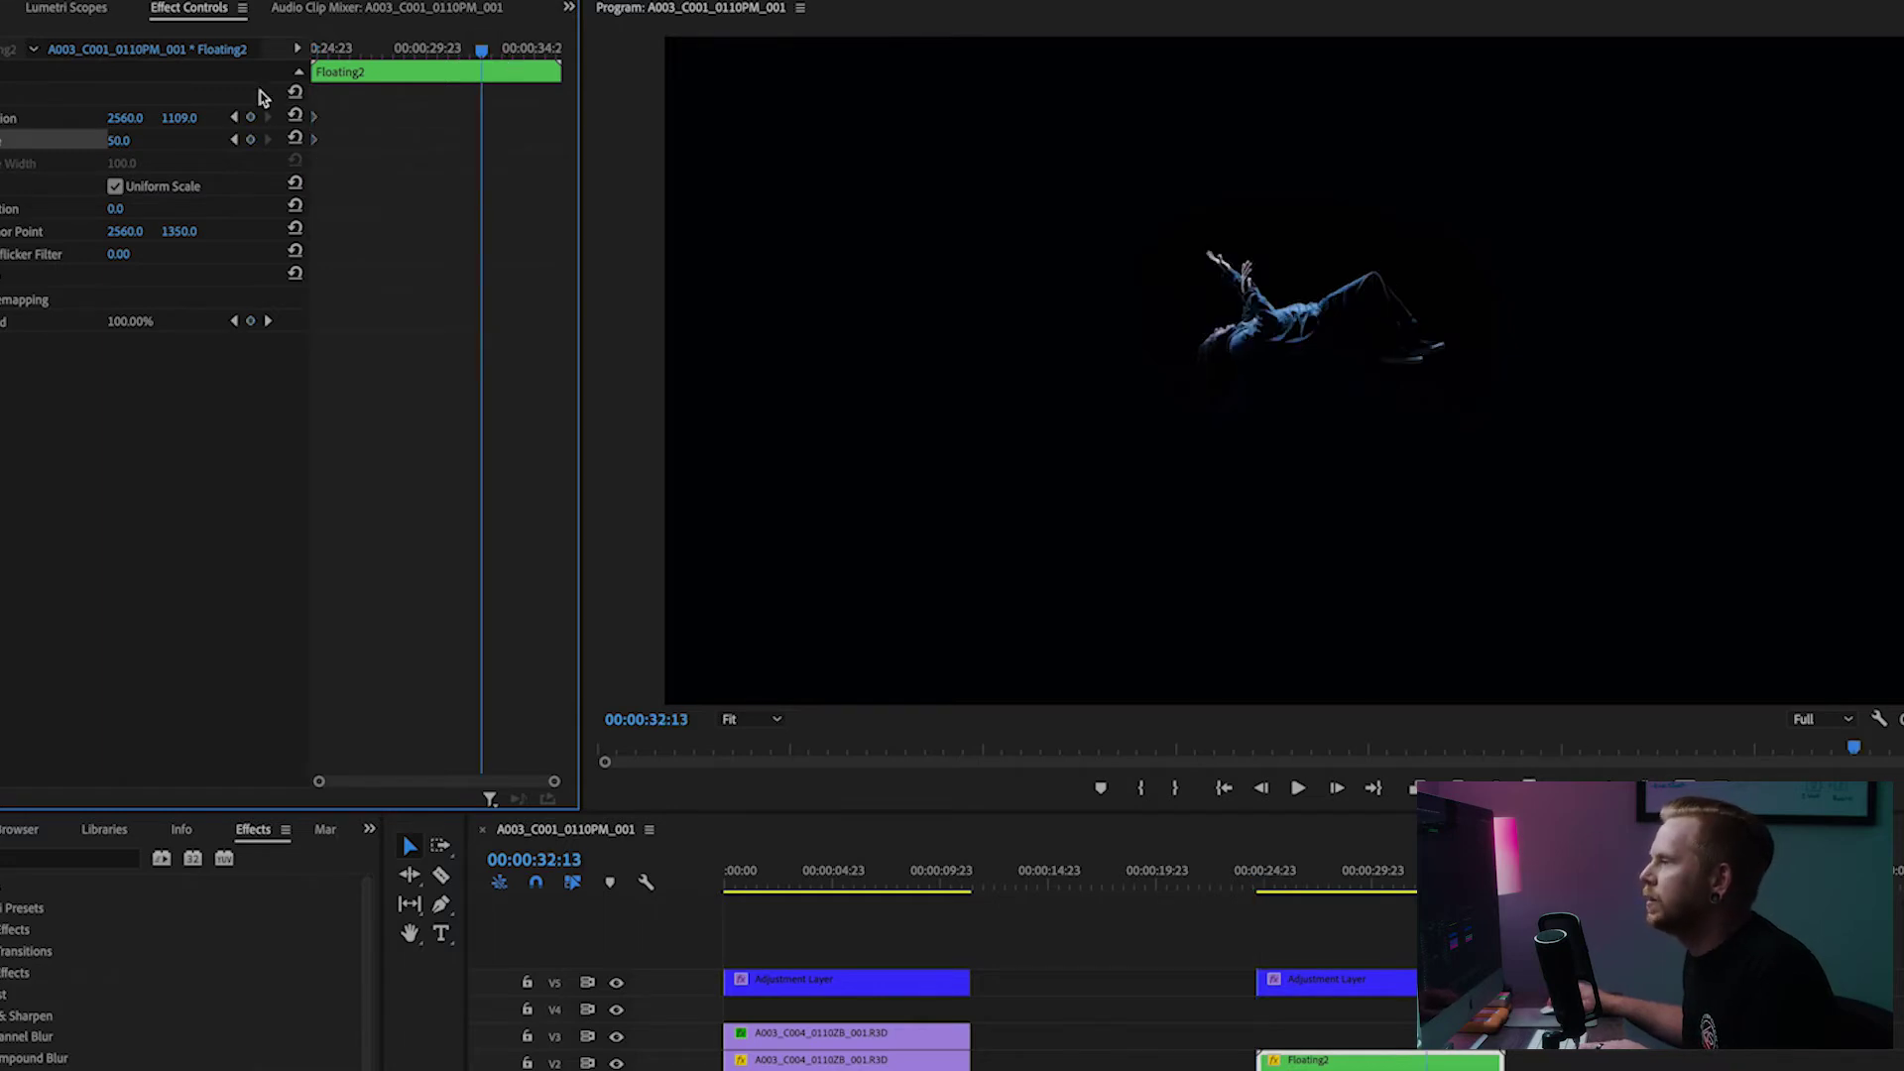
mouse_move(180, 120)
mouse_down()
mouse_move(139, 120)
mouse_move(194, 120)
mouse_up()
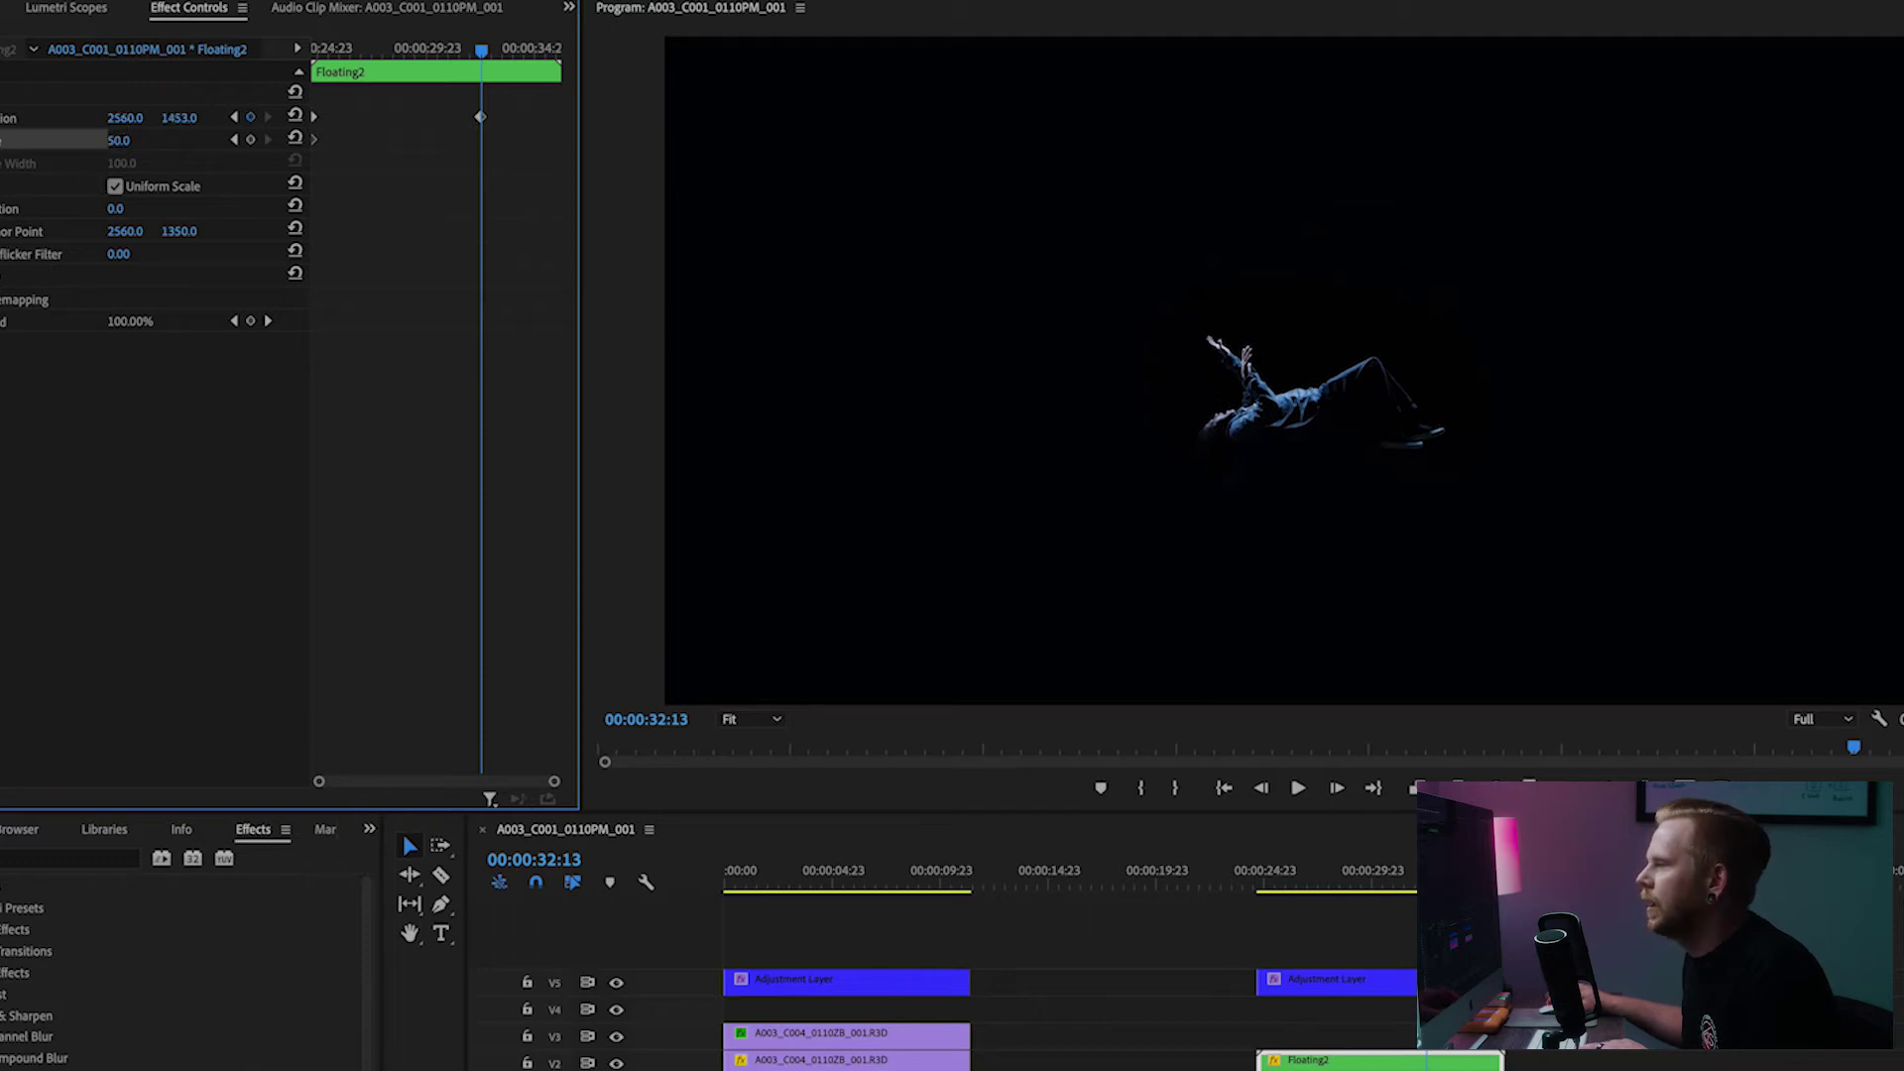
key(shift+Tab)
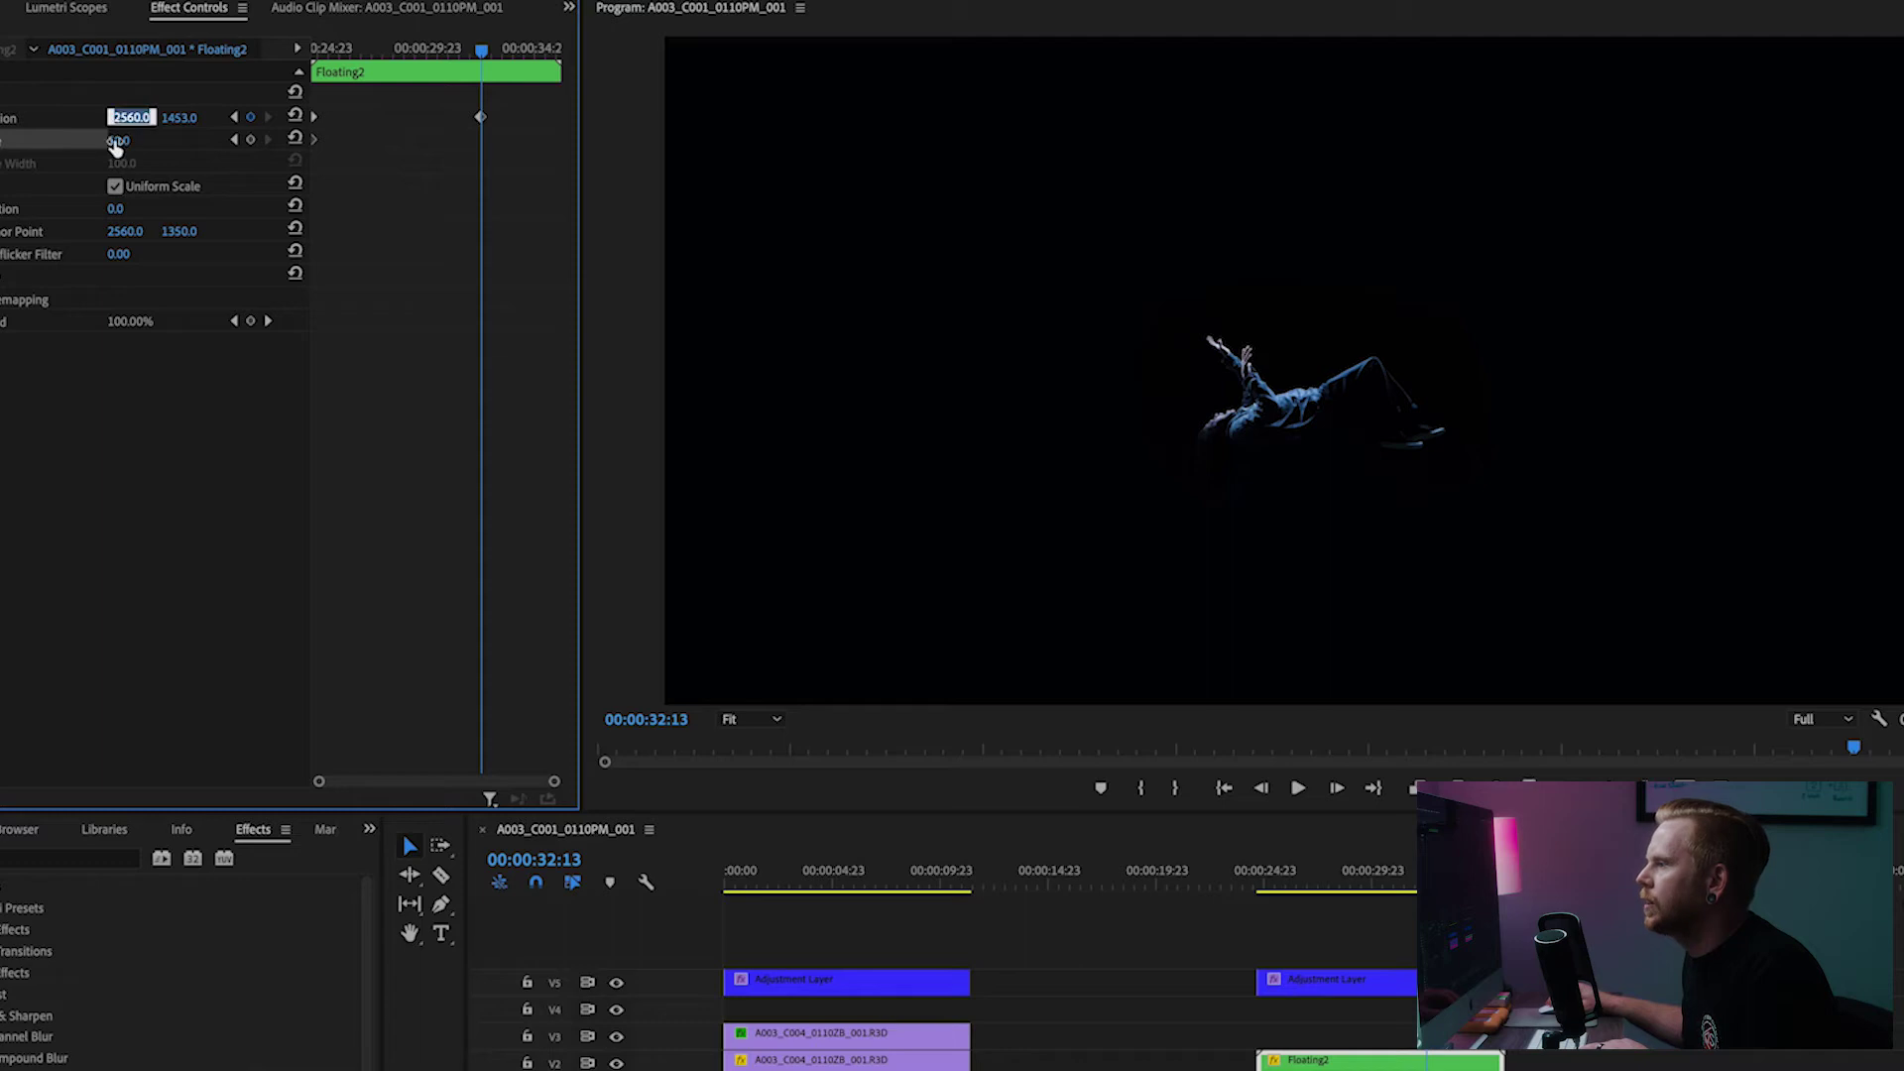
click(116, 141)
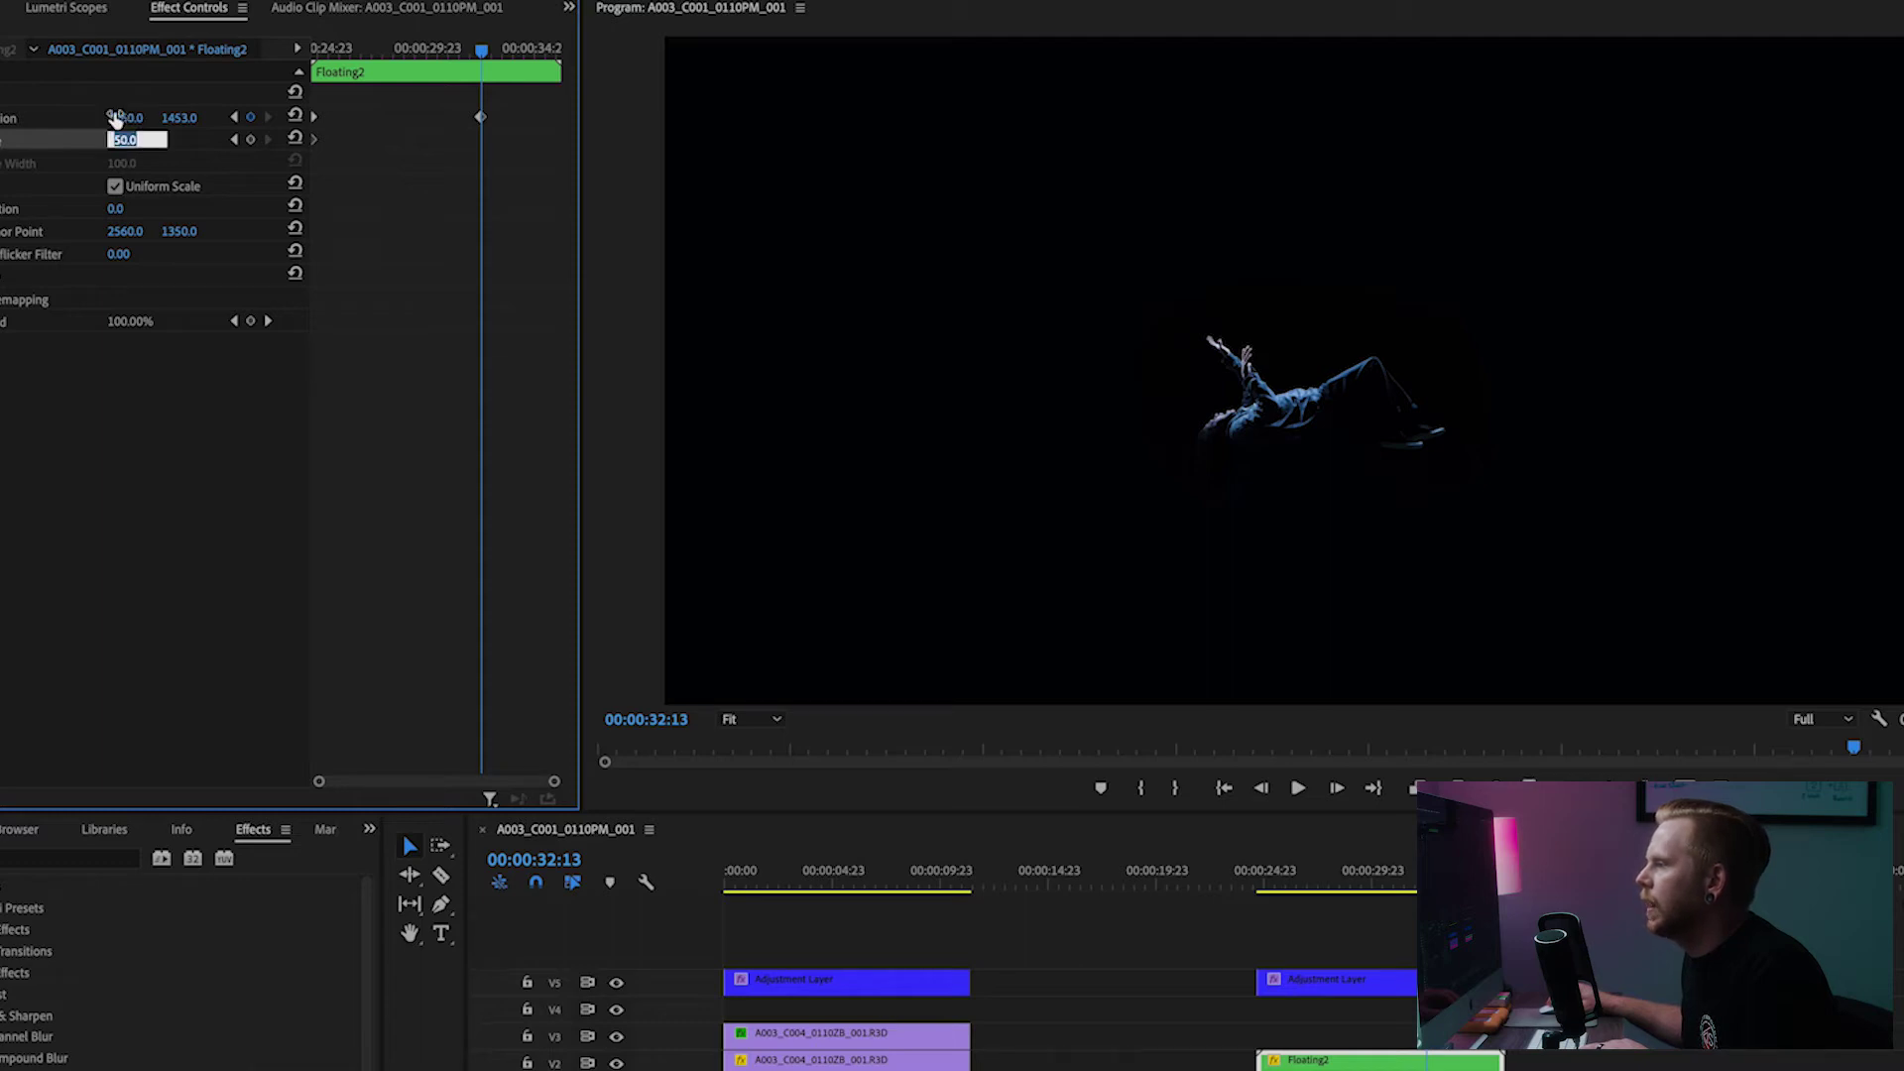
mouse_move(116, 118)
mouse_down()
mouse_move(172, 118)
mouse_move(142, 118)
mouse_up()
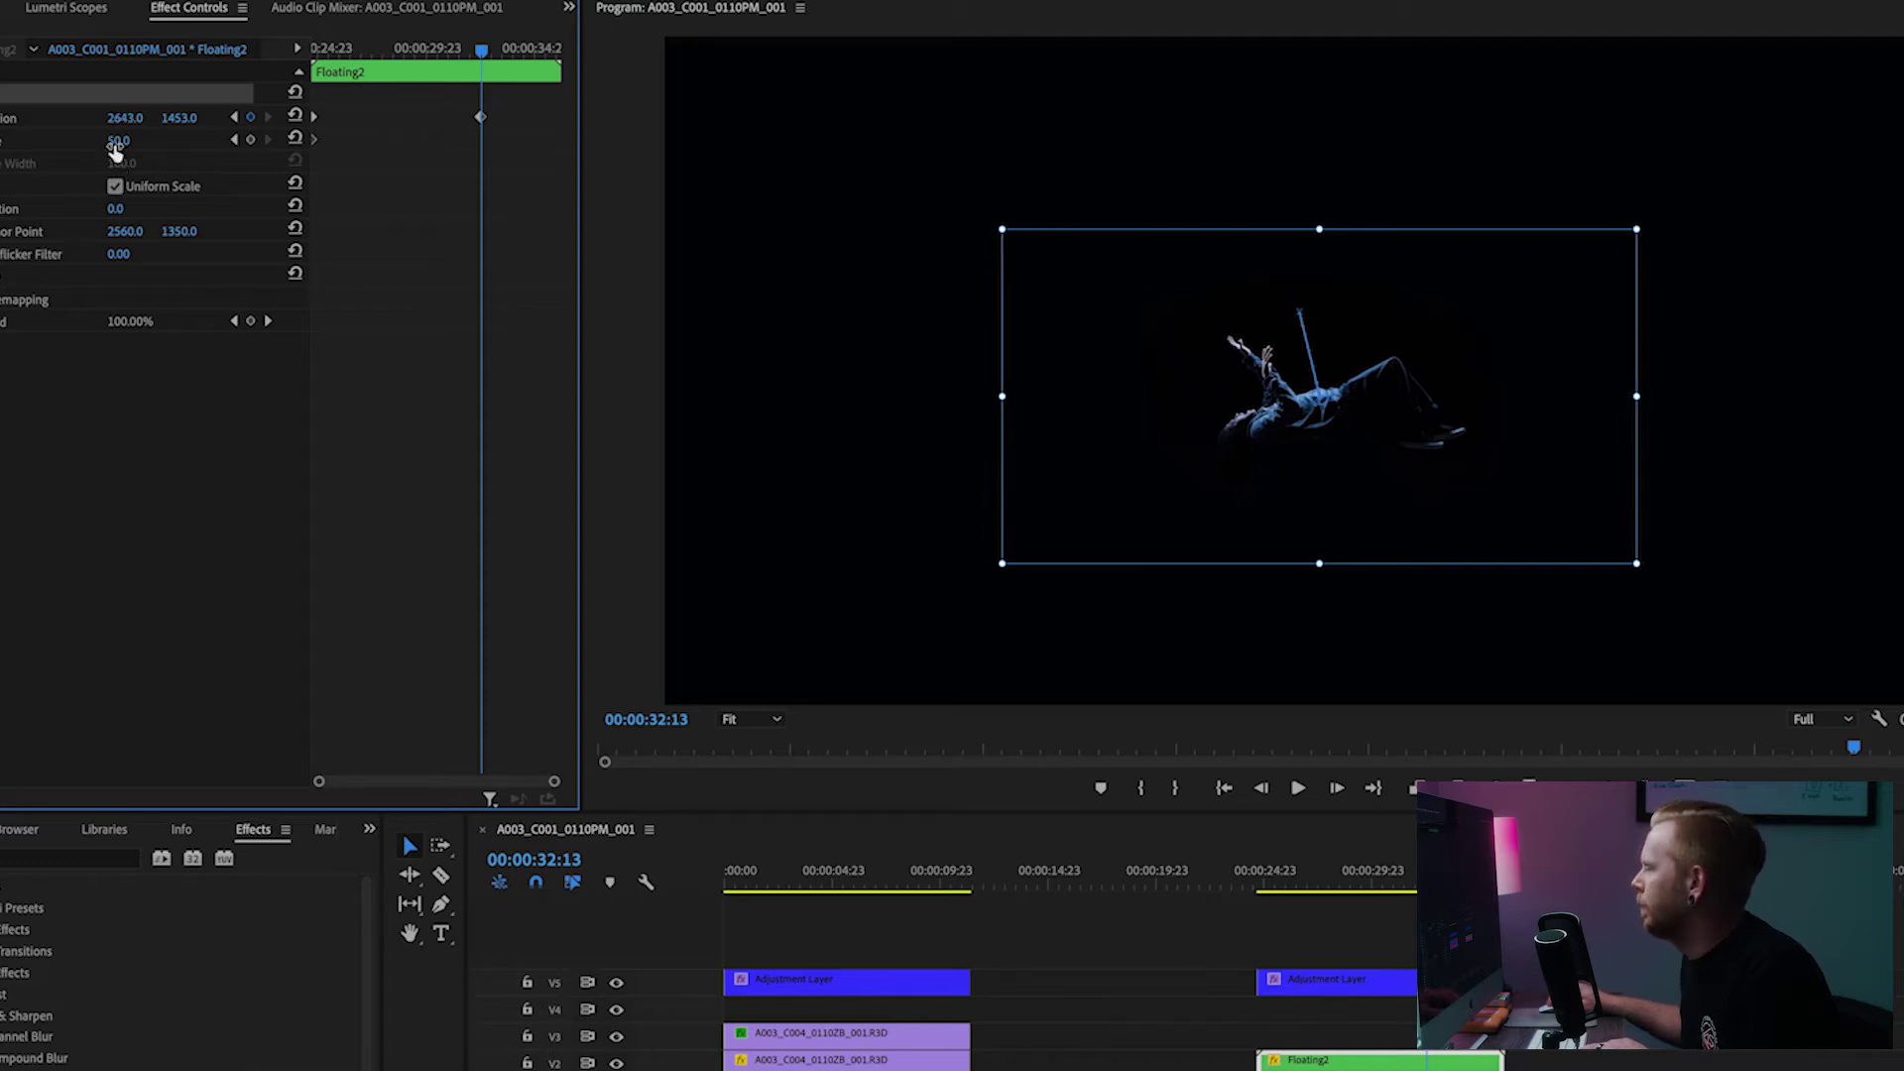
Add a Scale keyframe of 60 to Floating2 at 00:00:32:13
drag(116, 149, 193, 149)
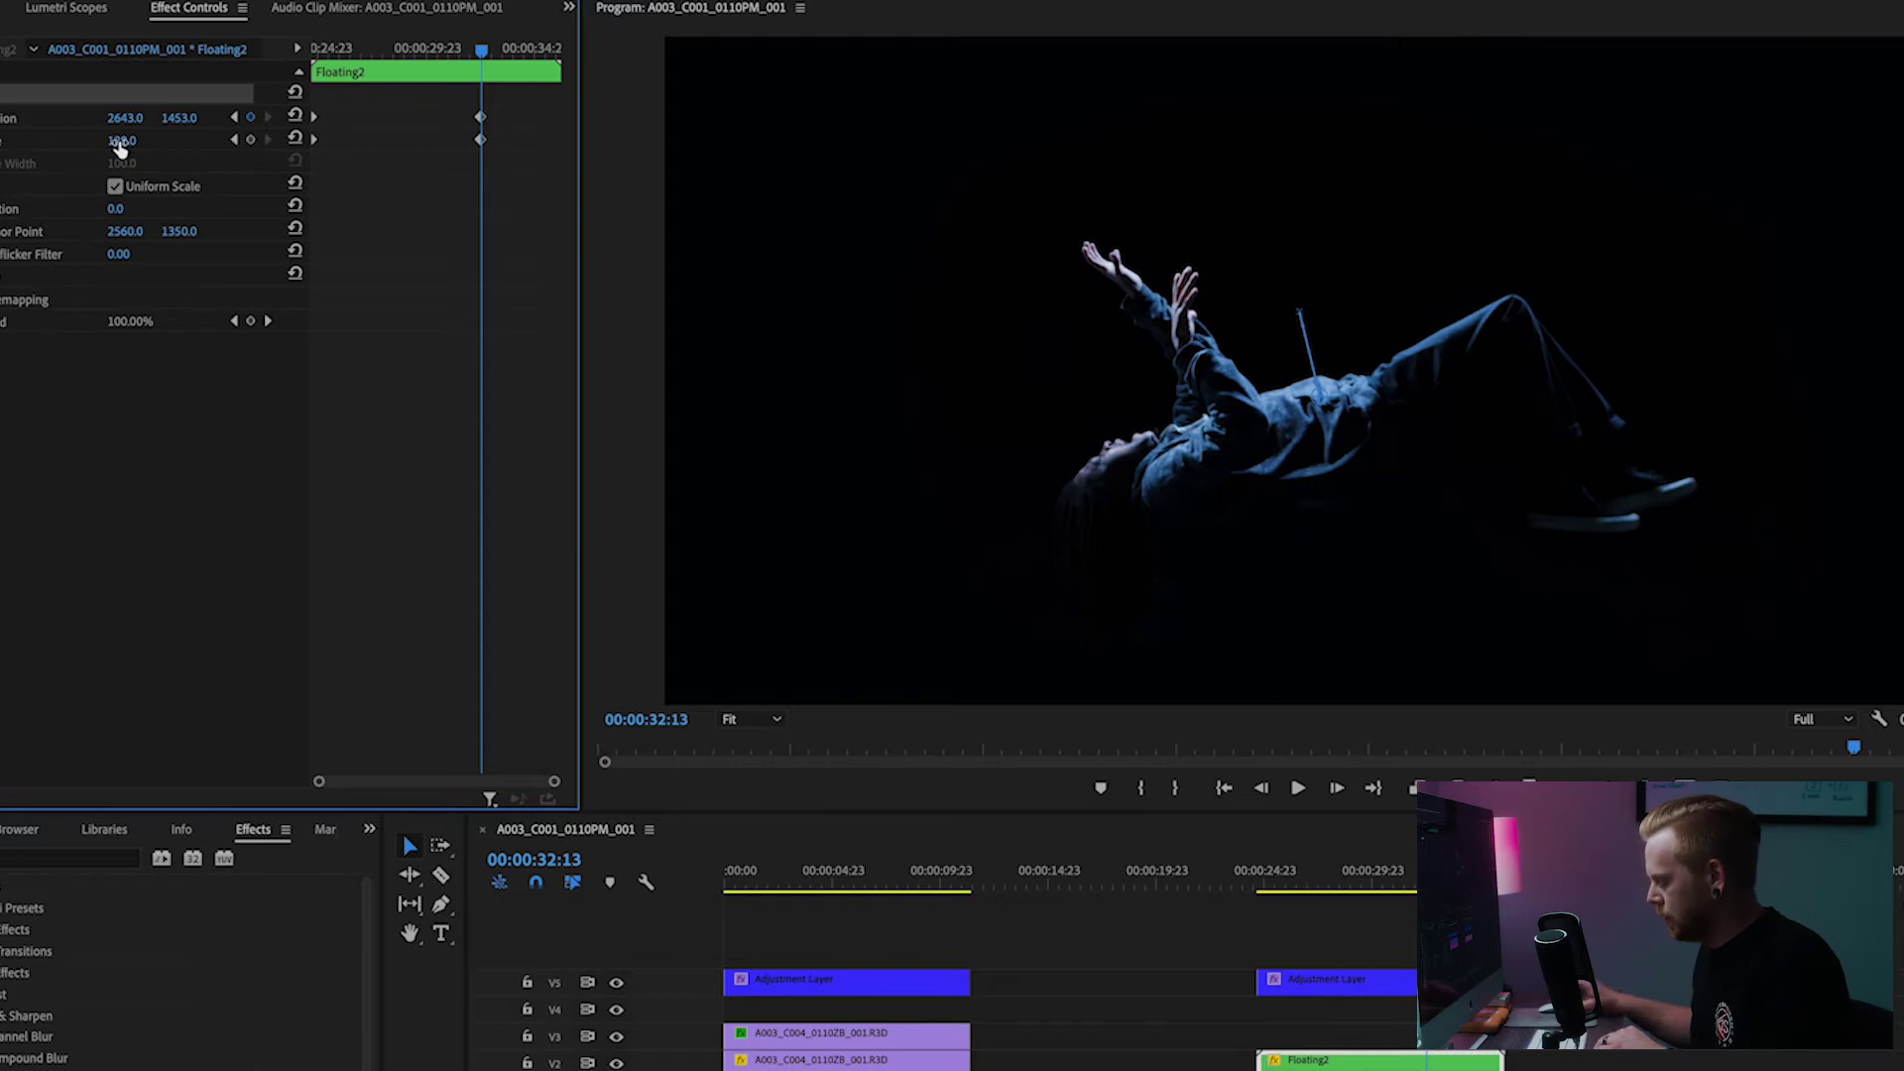
click(121, 140)
text(60)
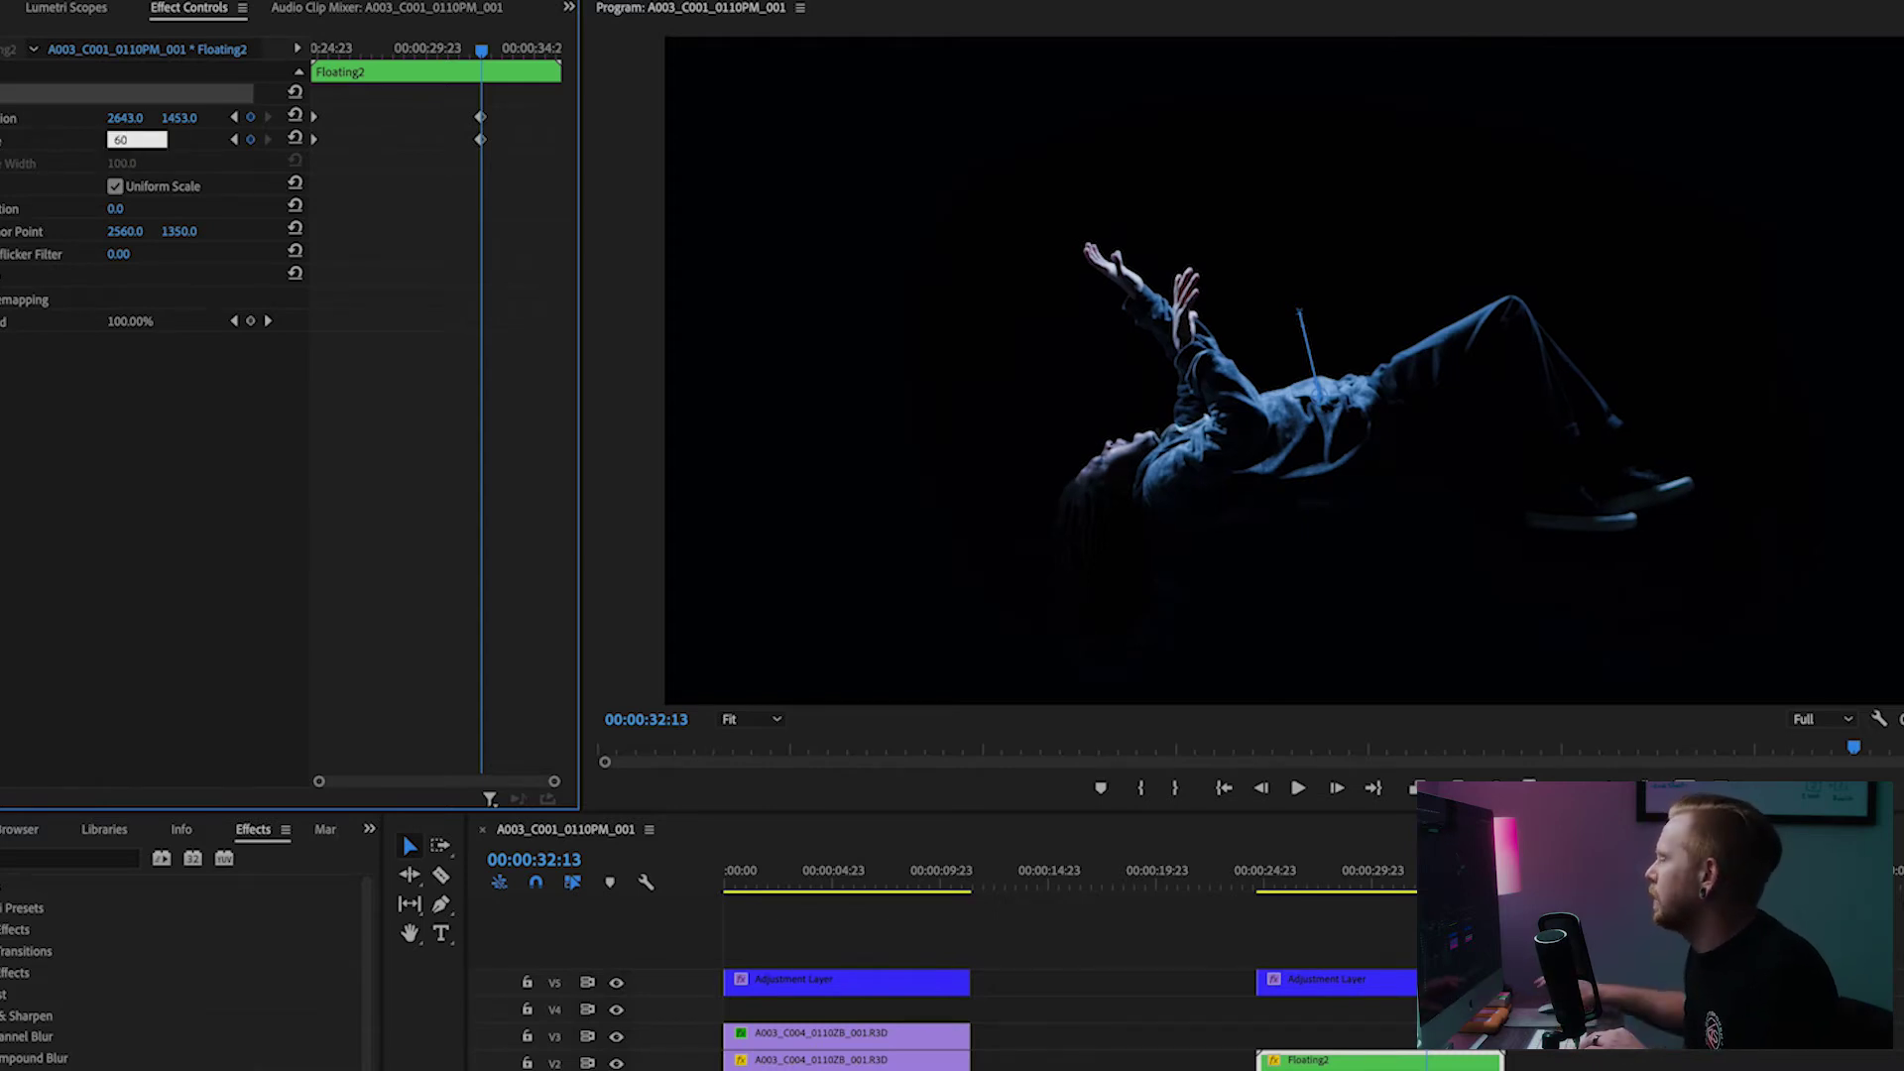
key(Return)
Play the keyframed floating shot from just before its start to review the movement
click(1552, 1053)
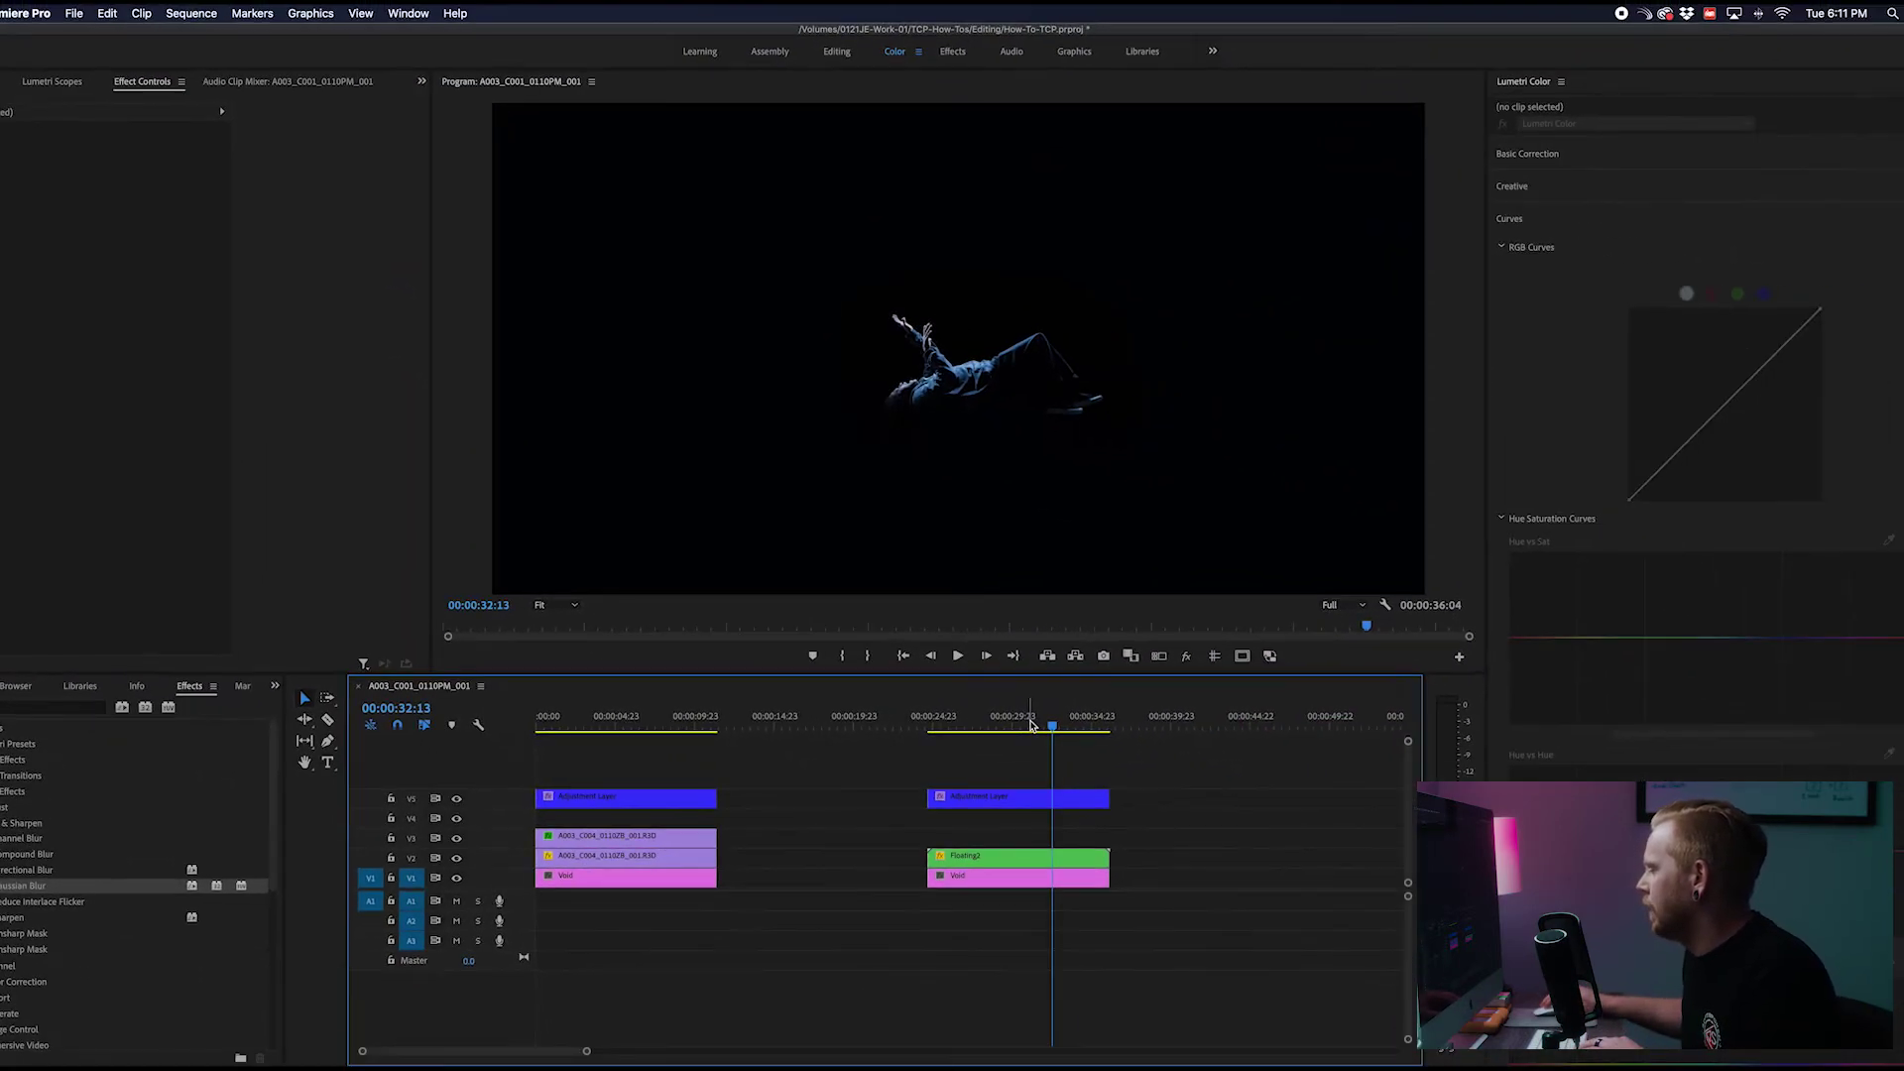
key(Up)
key(space)
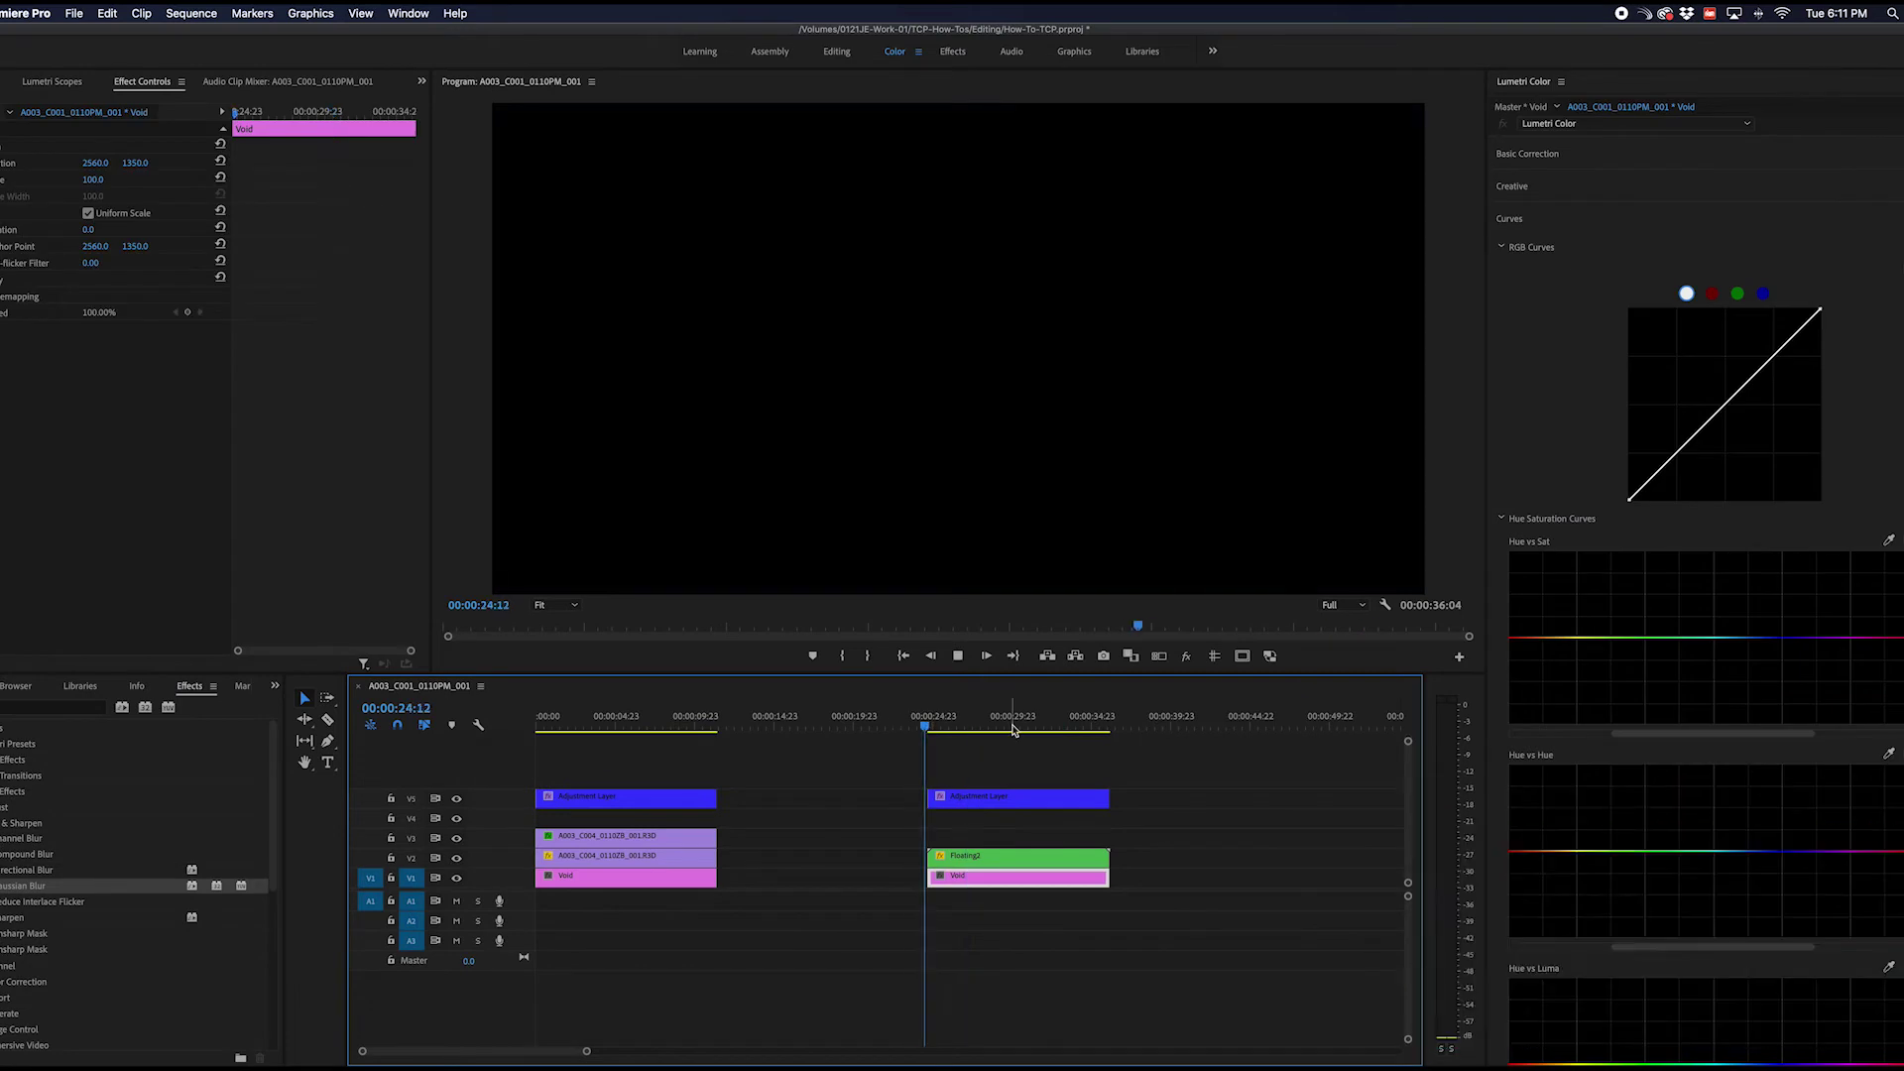
key(space)
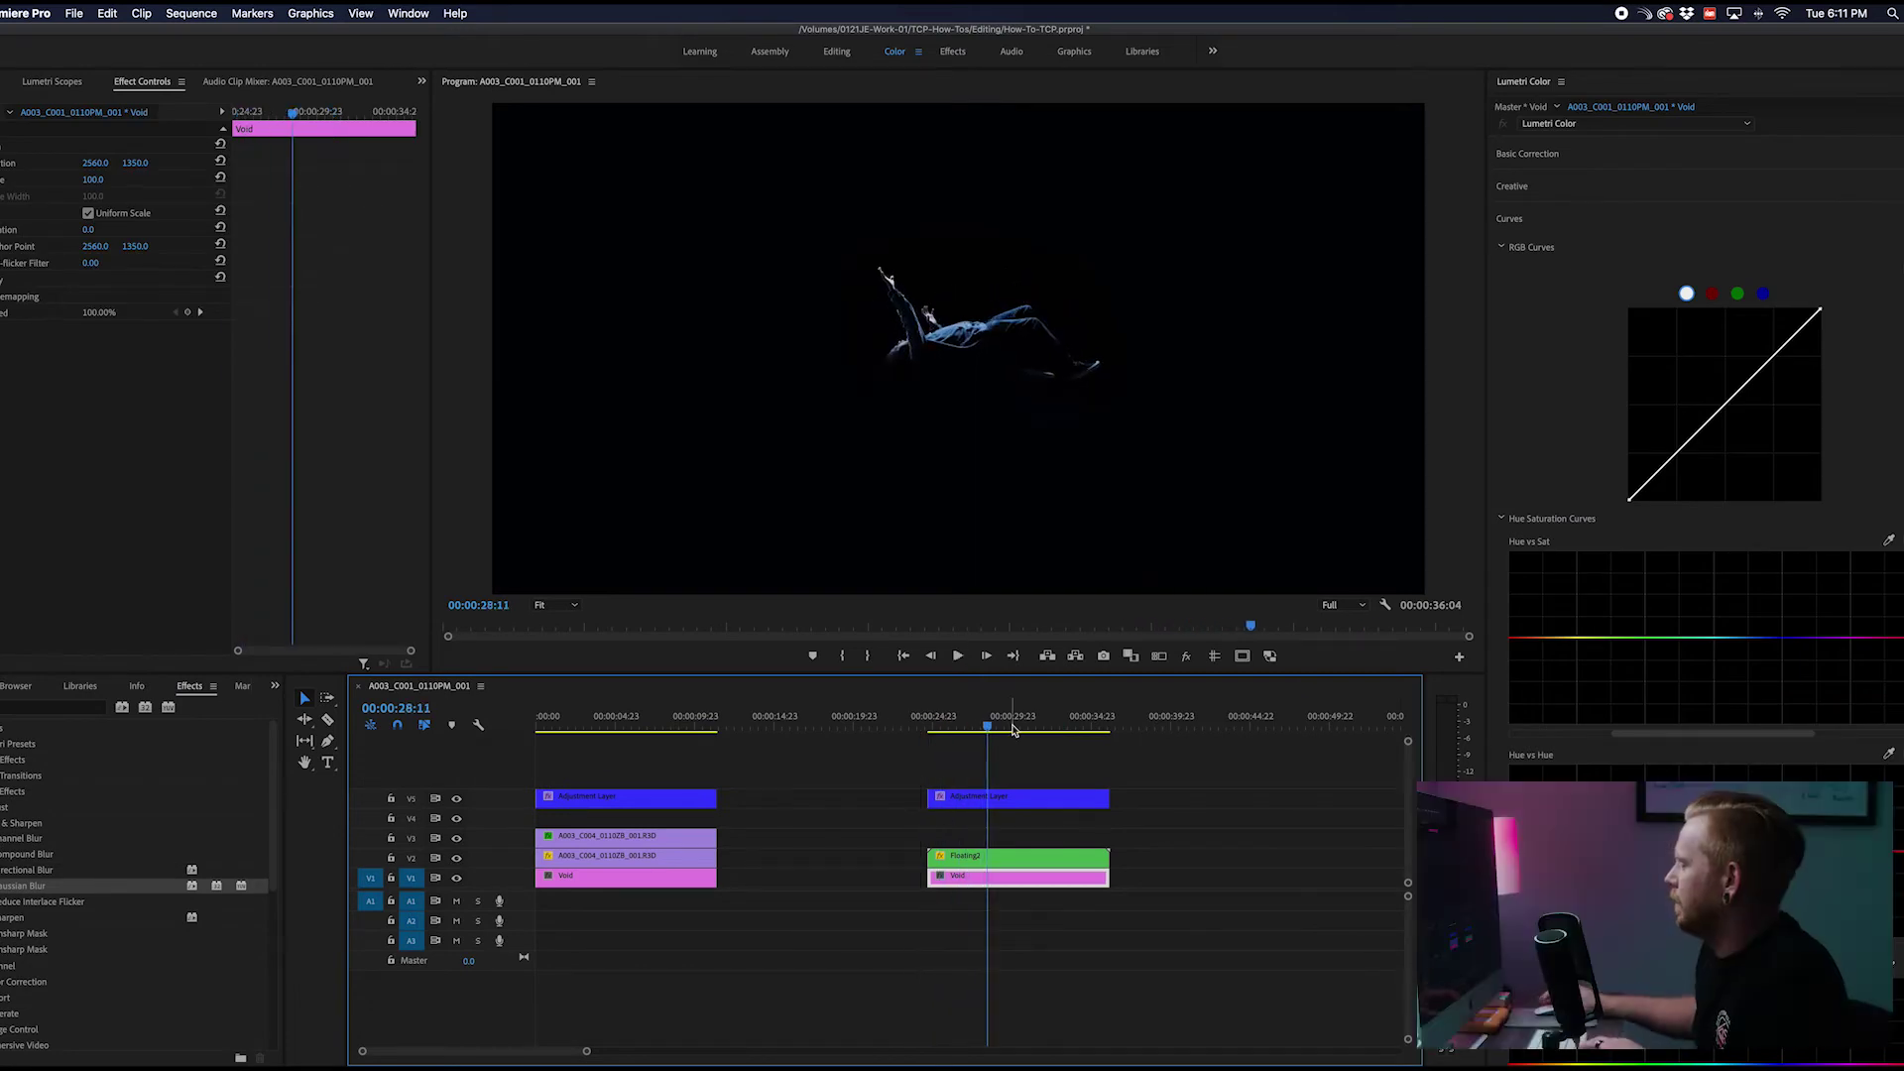
Move Floating2's ending Position and Scale keyframes to the very end of the clip to slow the animation
click(1002, 853)
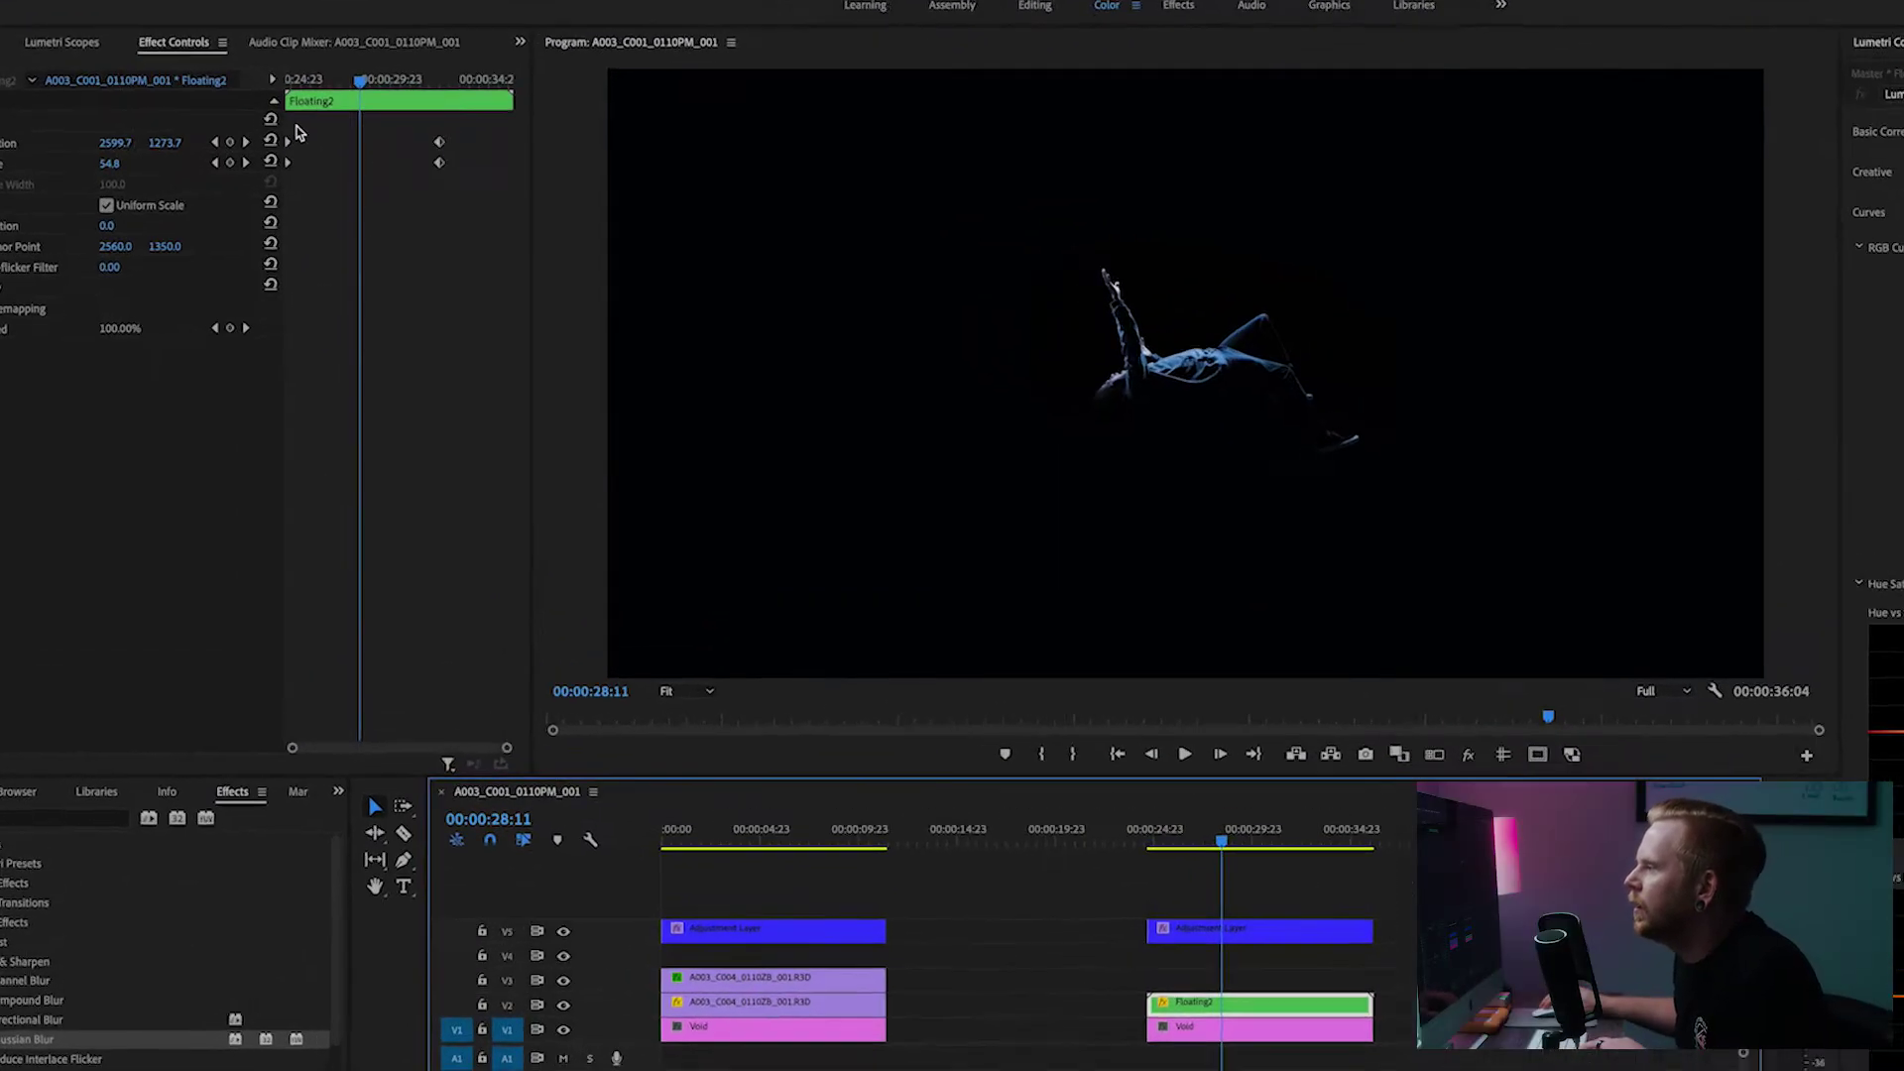
drag(297, 161, 302, 161)
click(314, 156)
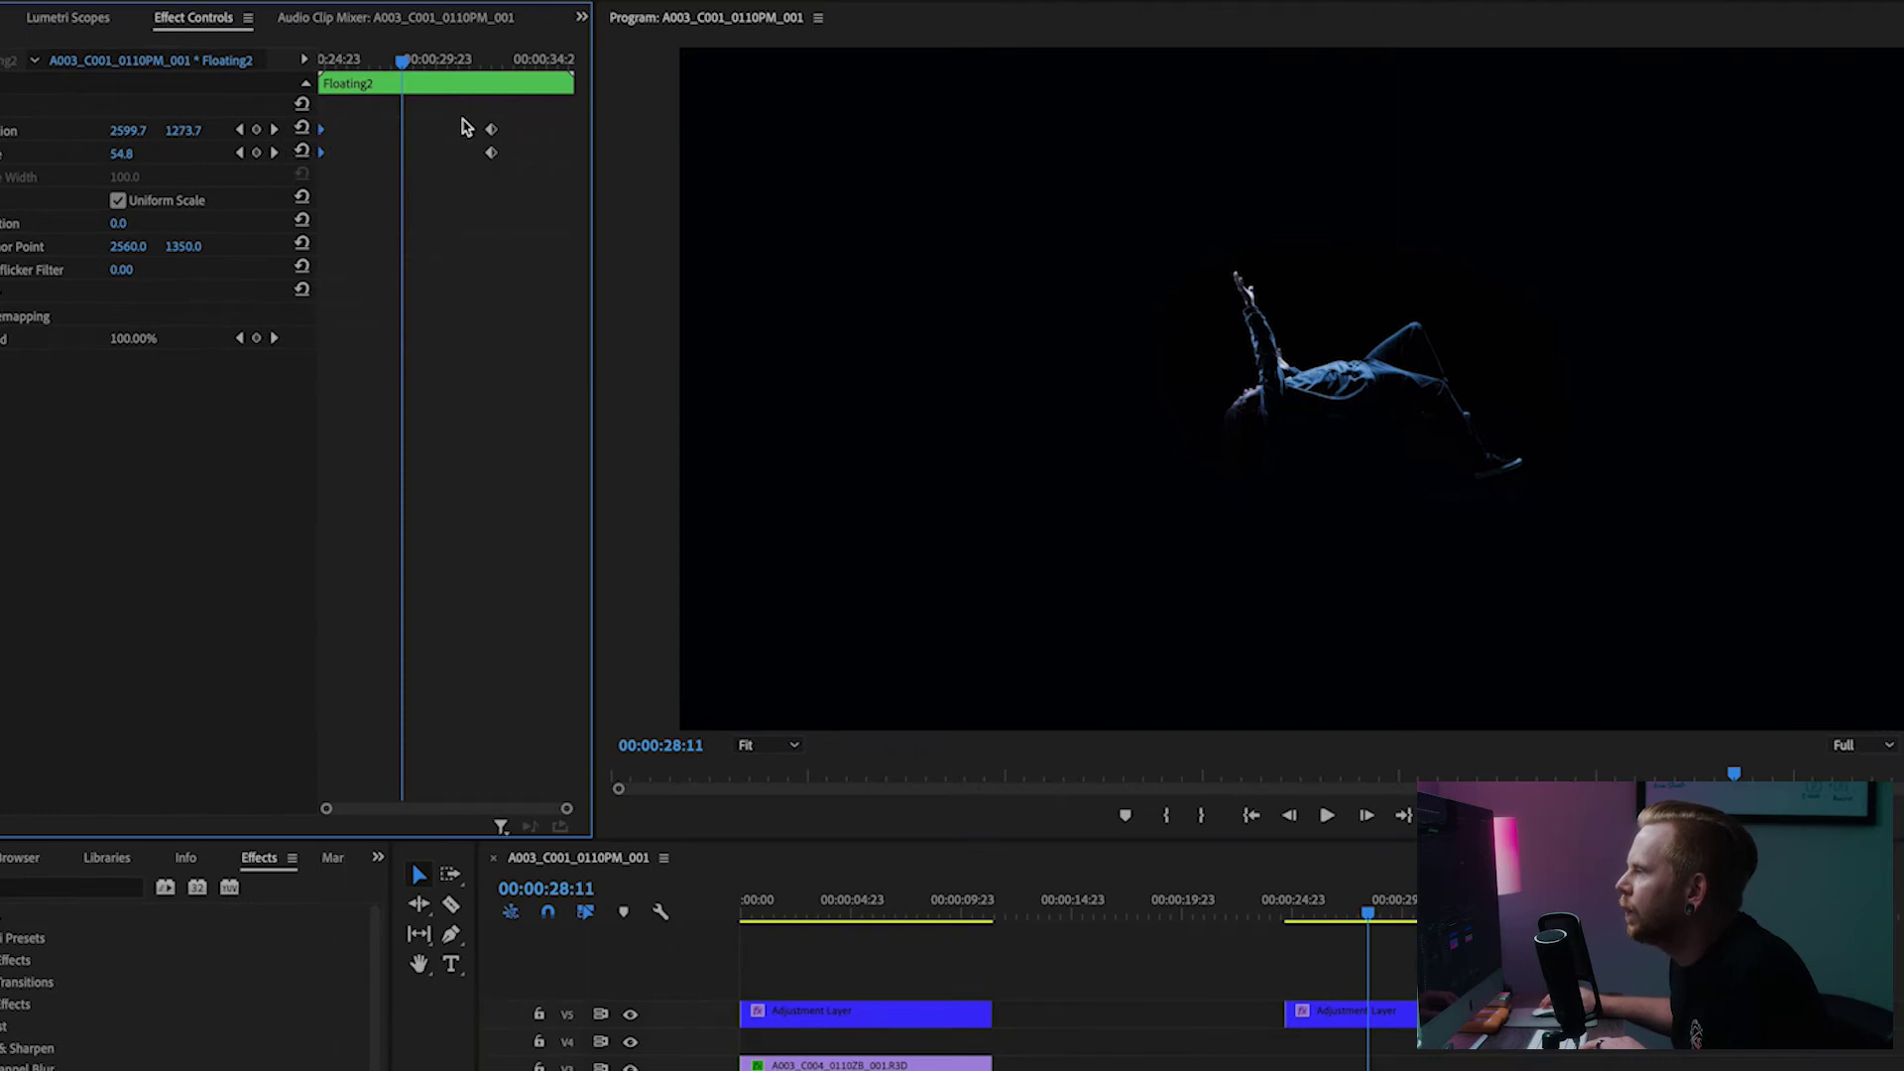
drag(469, 118, 701, 170)
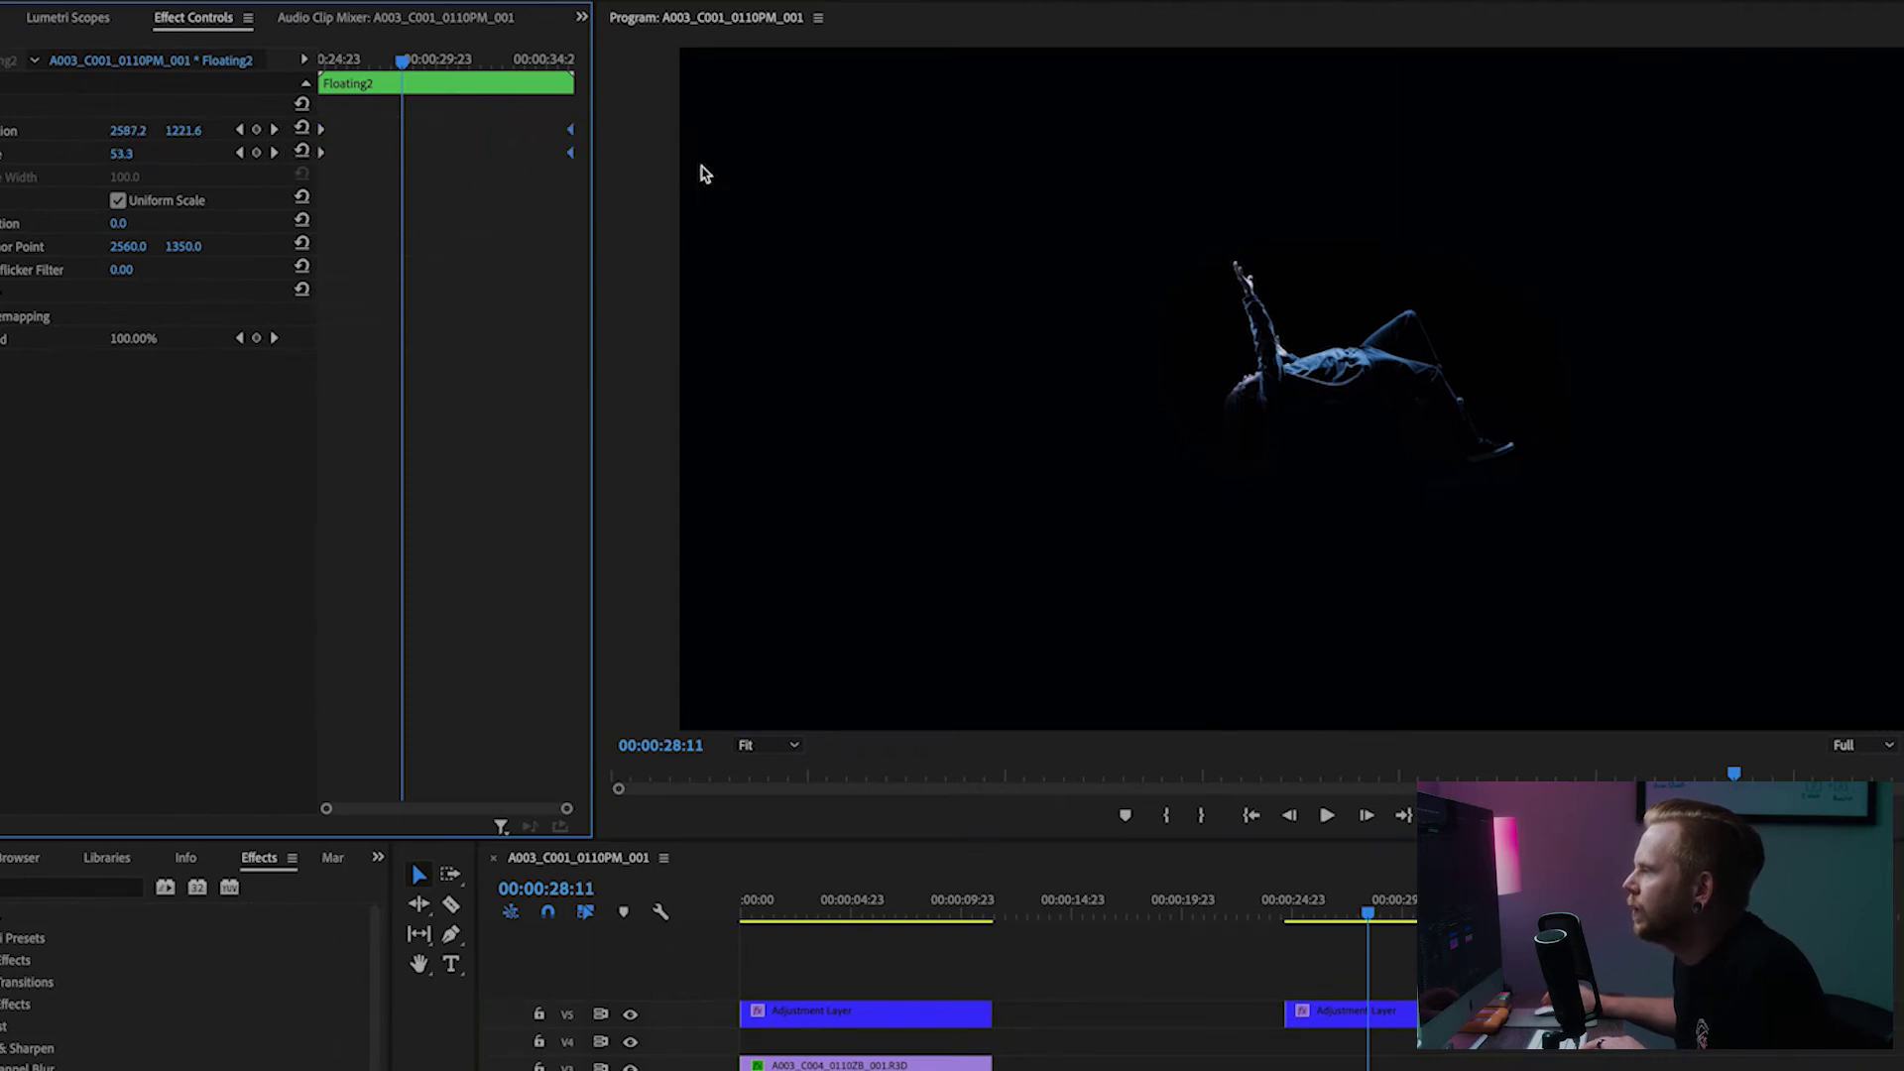
Mark an in-to-out range spanning the Floating2 stack from 00:00:24:17 to its end and render its preview
drag(389, 65, 315, 61)
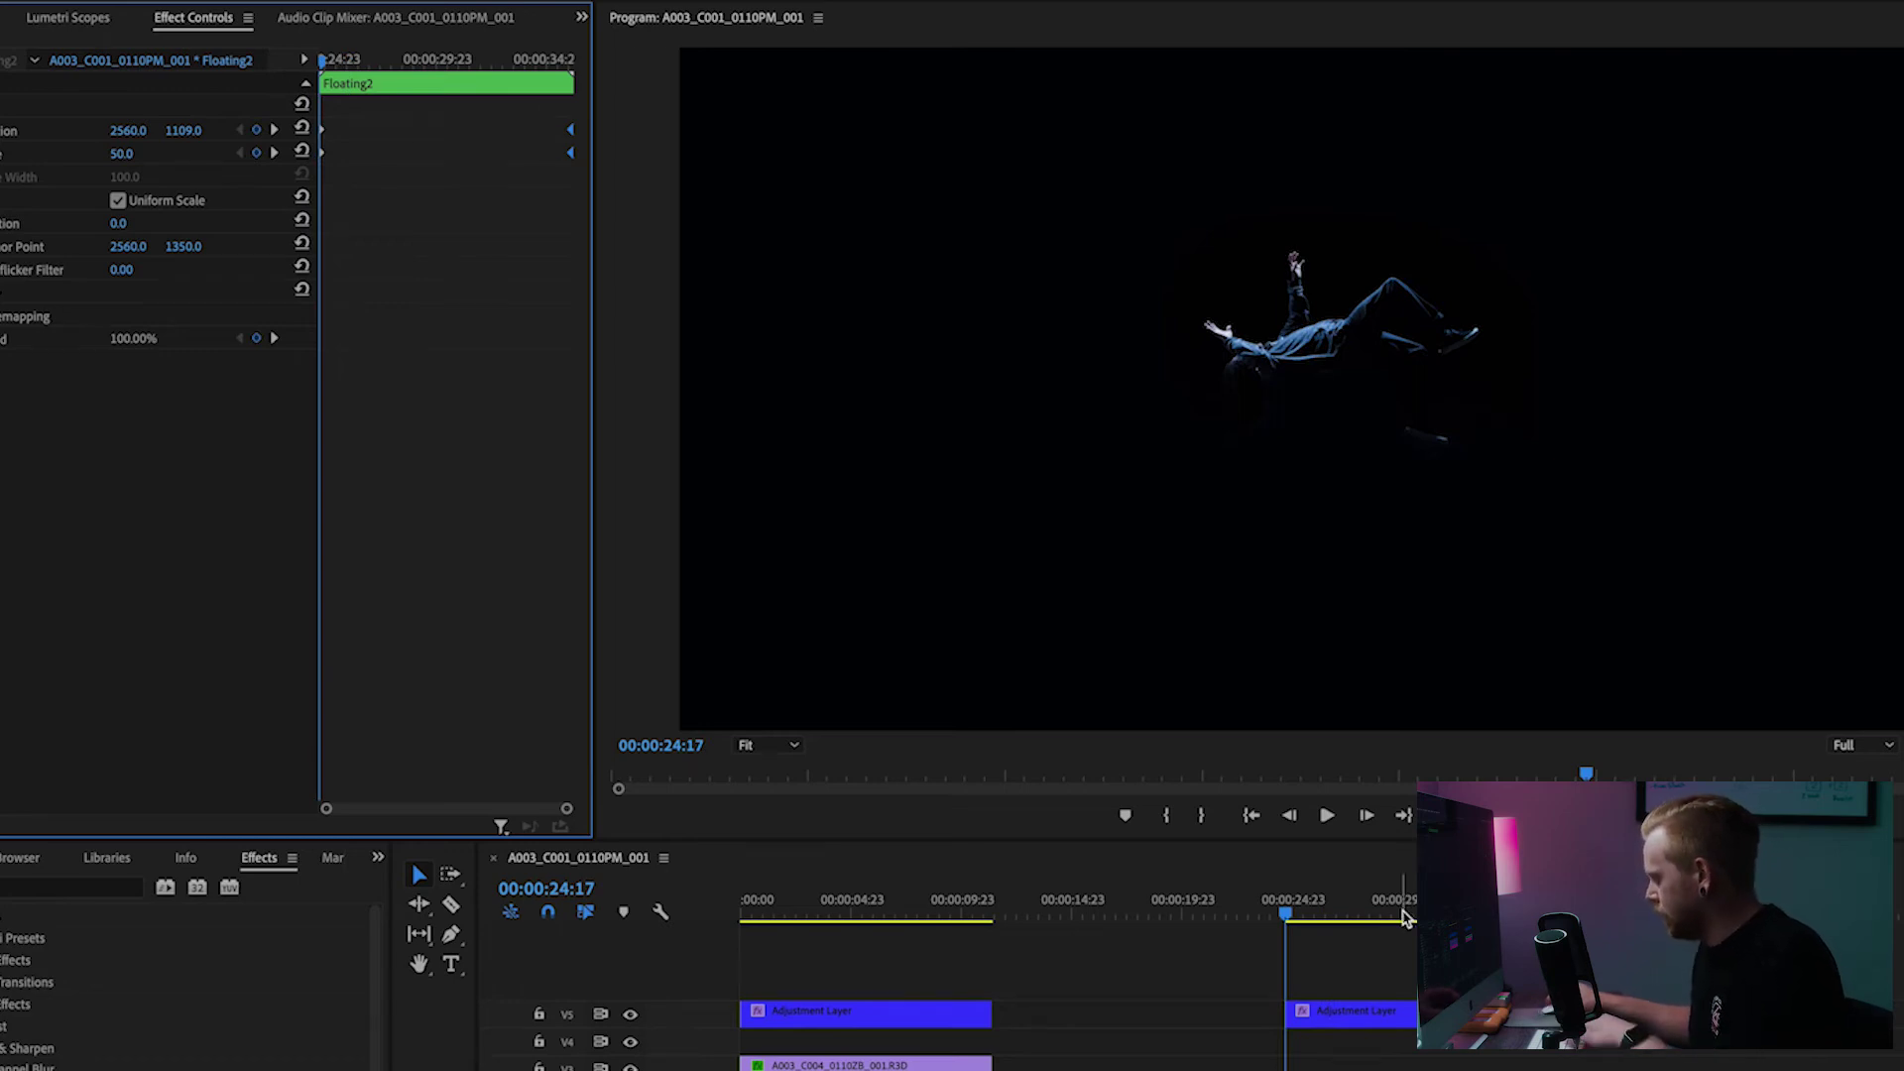
click(1523, 905)
key(o)
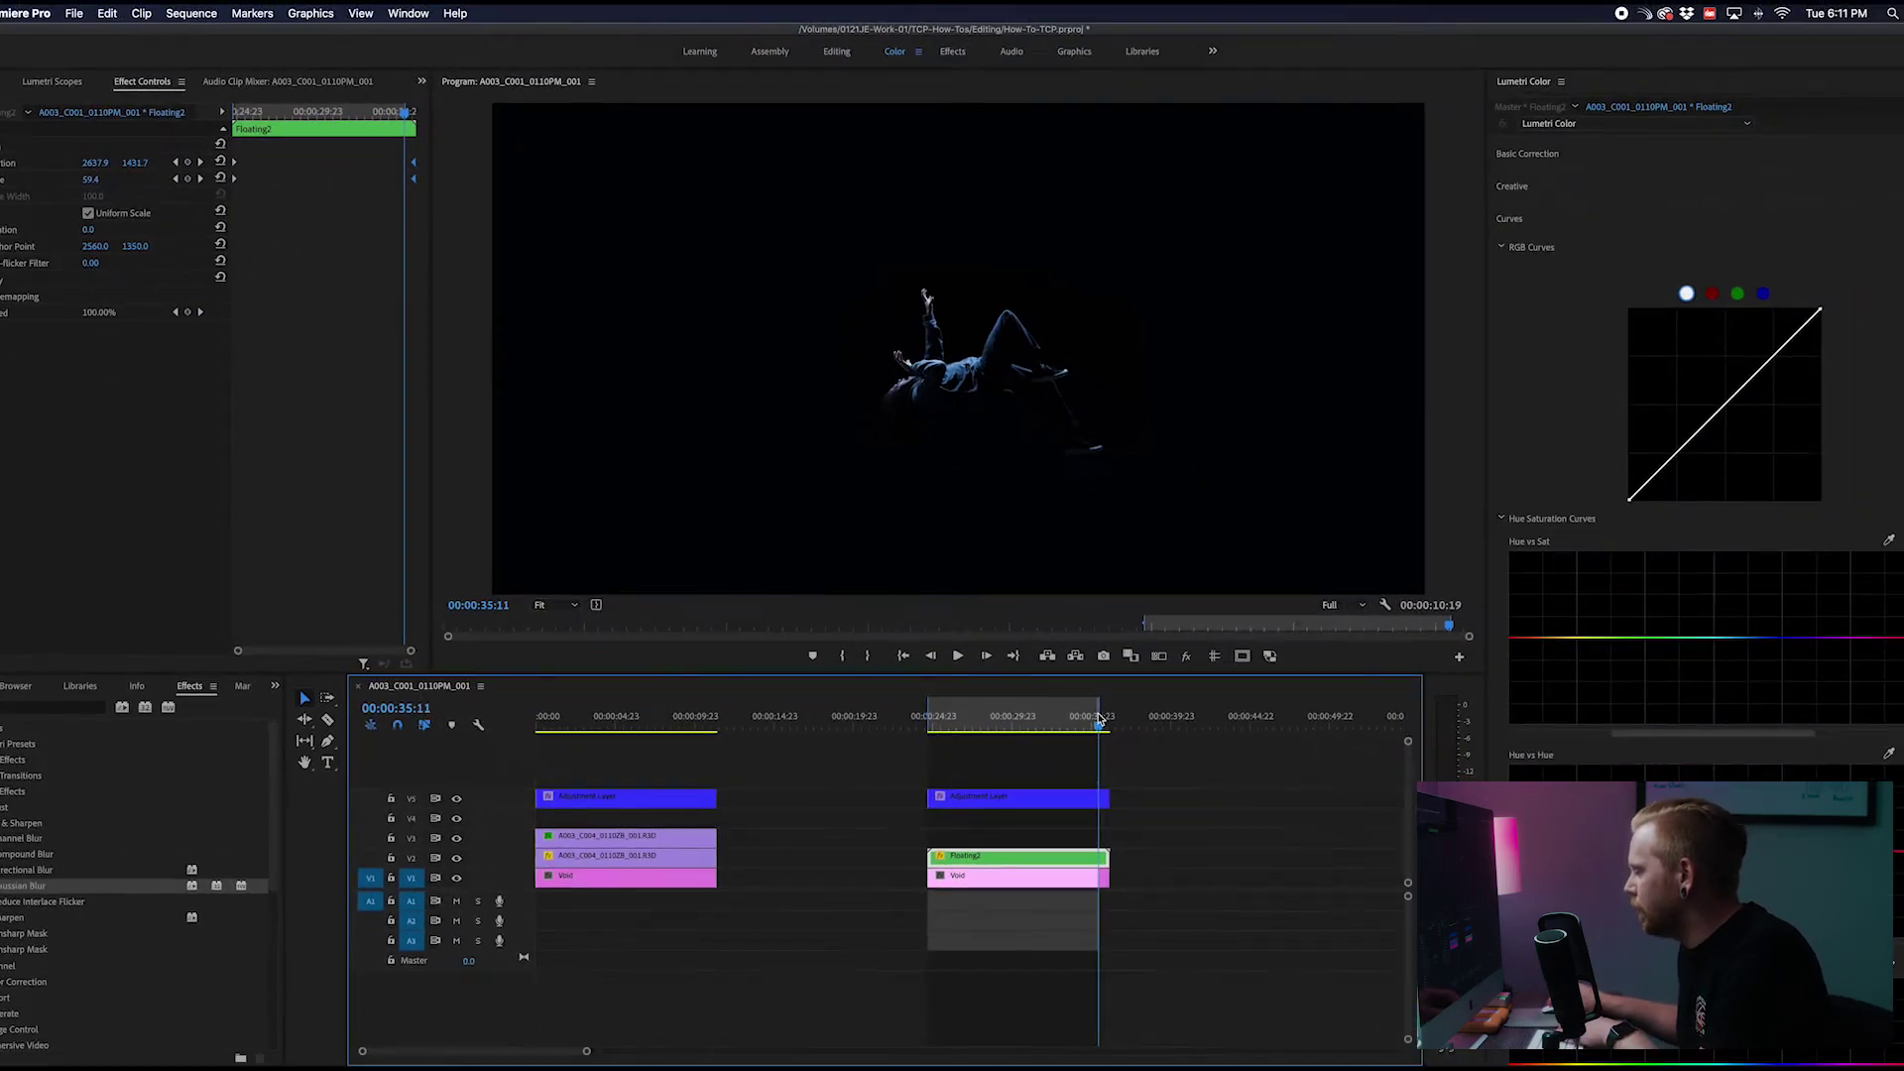
drag(1100, 712, 1110, 712)
key(Return)
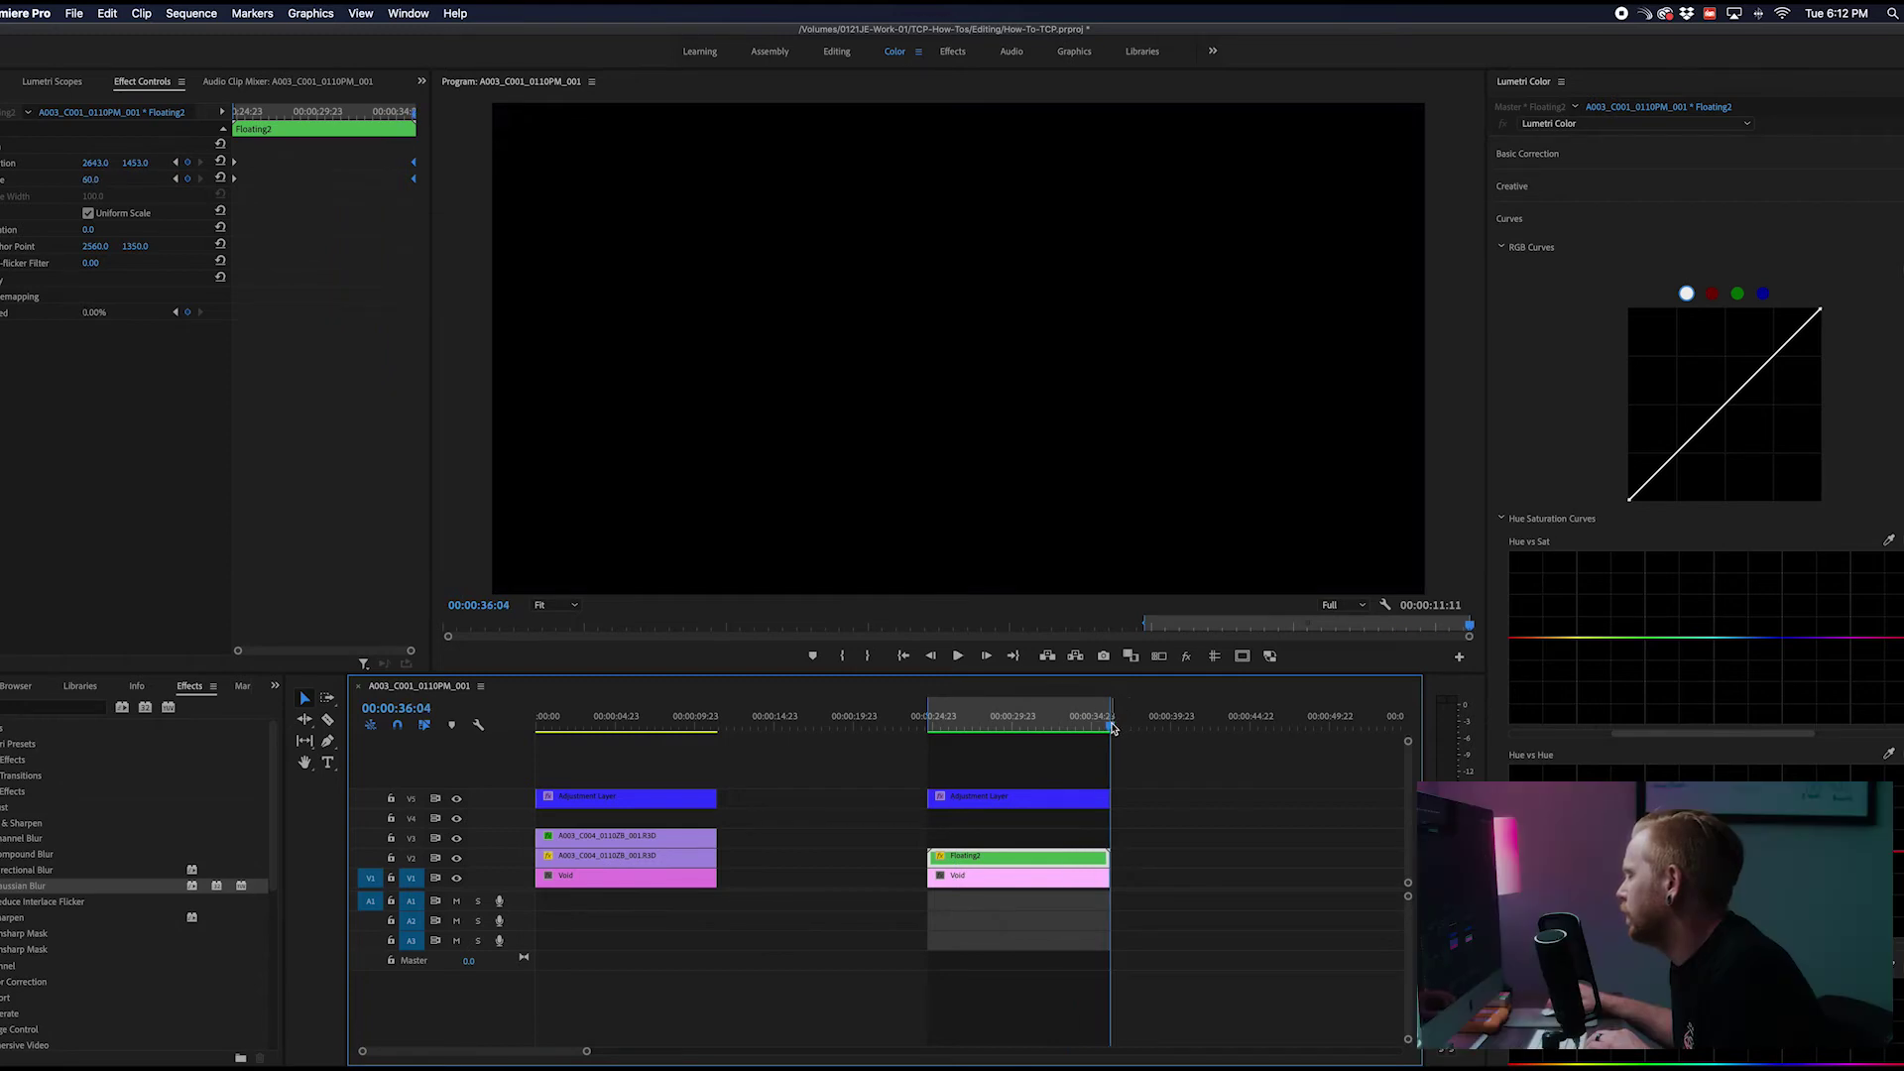
Move Floating2's ending Position and Scale keyframes back to 00:00:34:08
drag(1113, 729, 1081, 731)
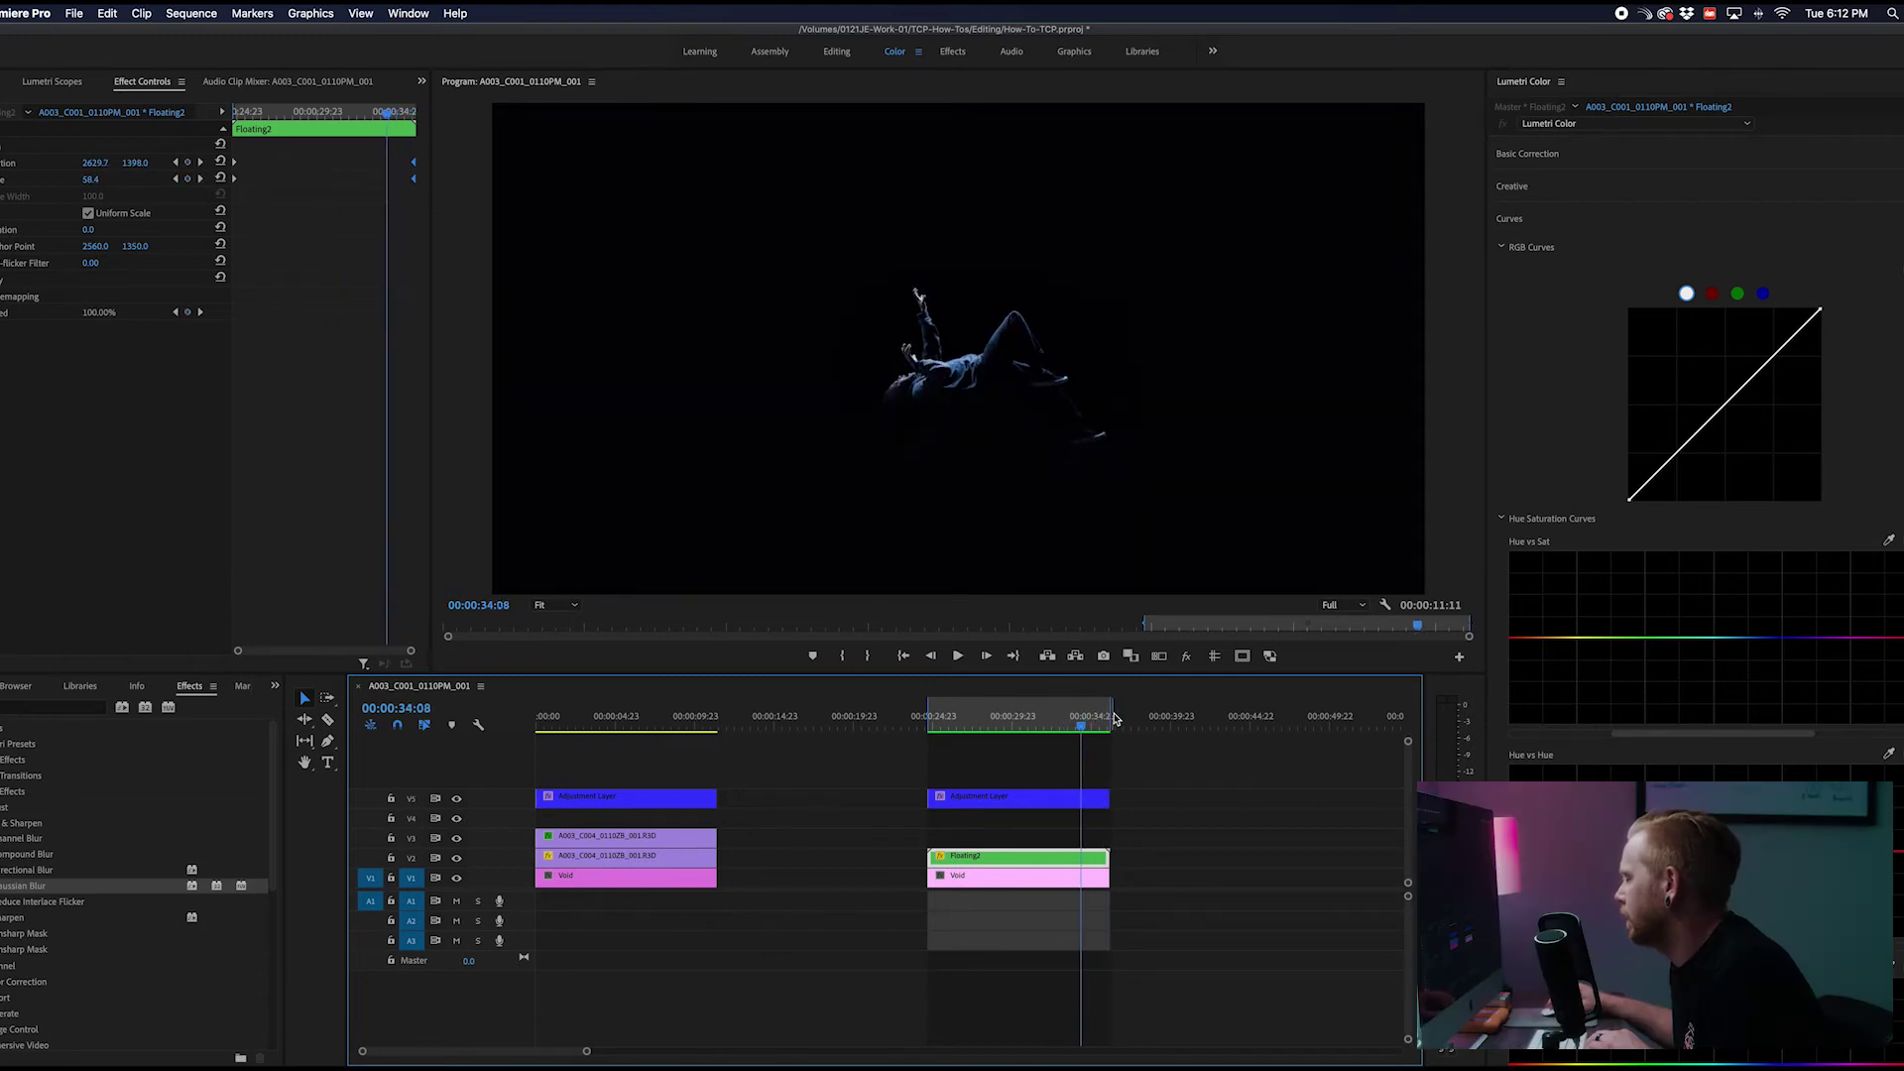
click(1090, 859)
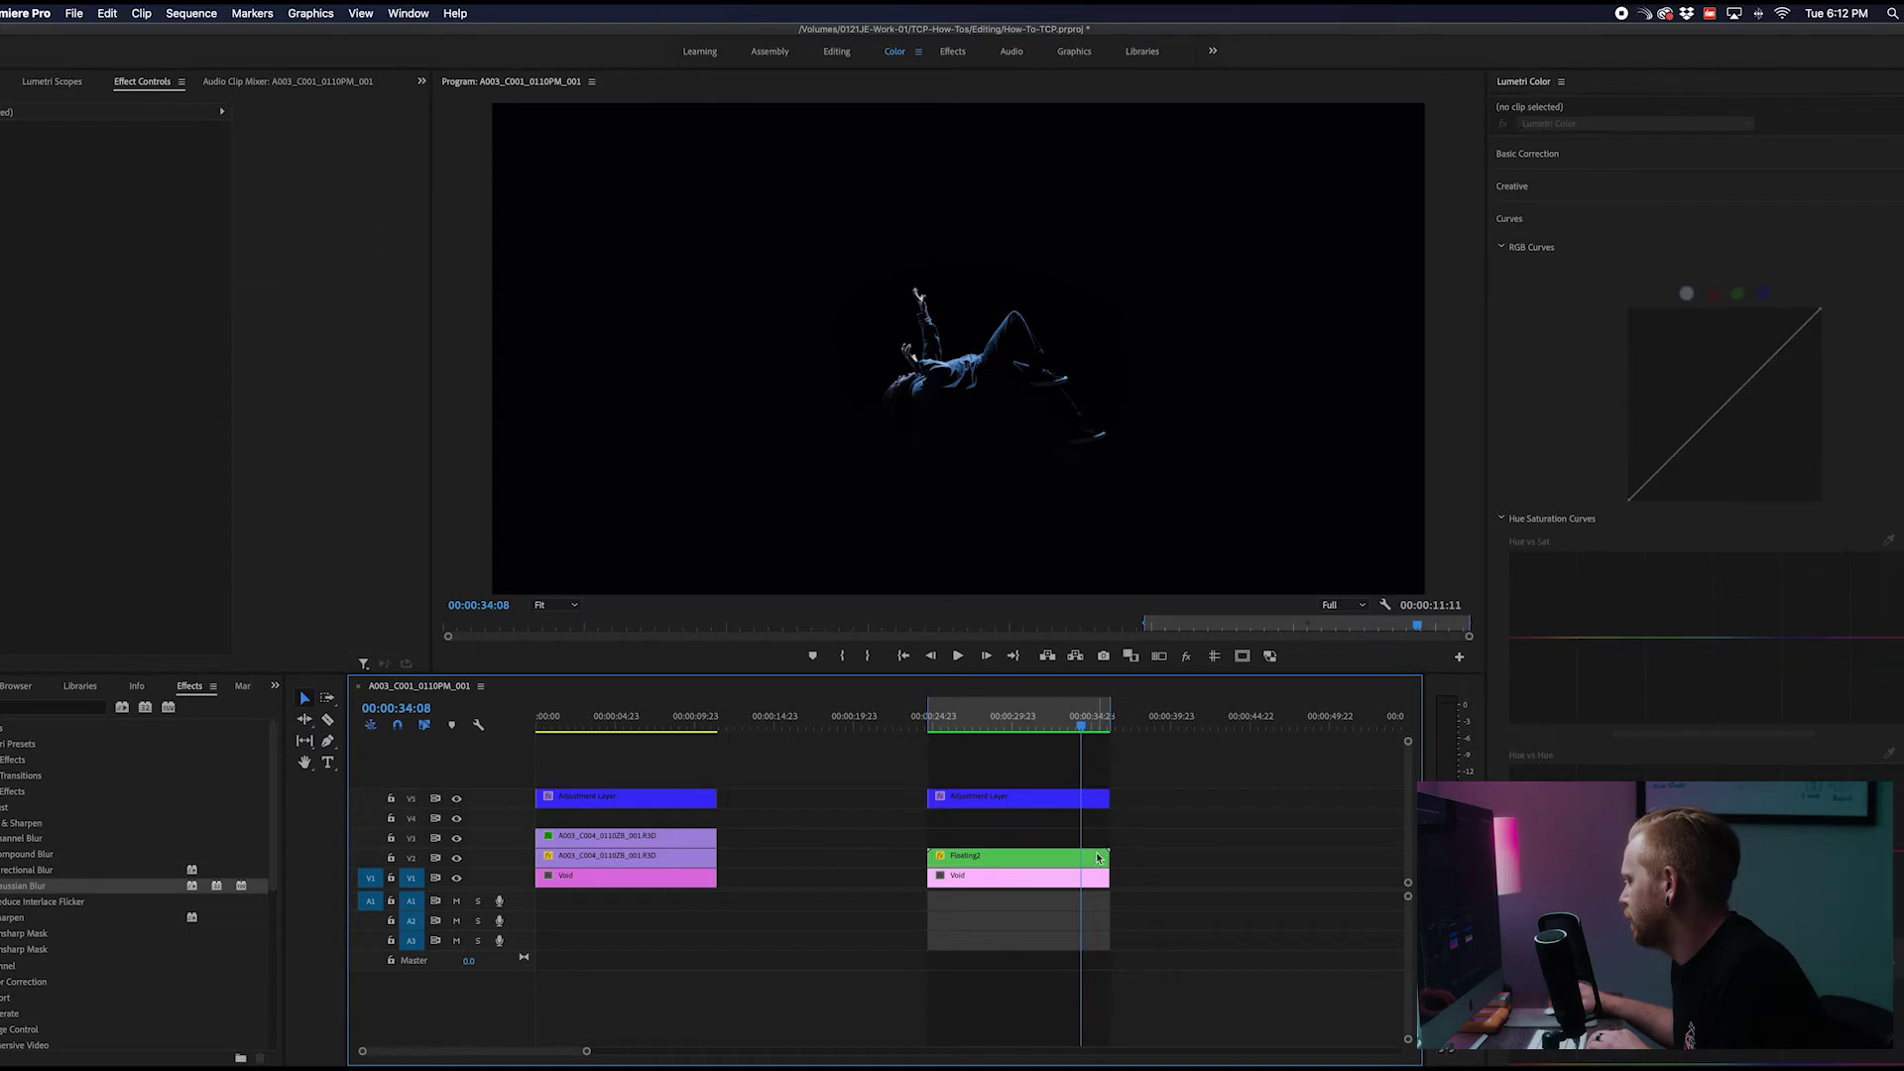
mouse_move(401, 156)
mouse_down()
mouse_move(418, 192)
mouse_move(404, 140)
mouse_up()
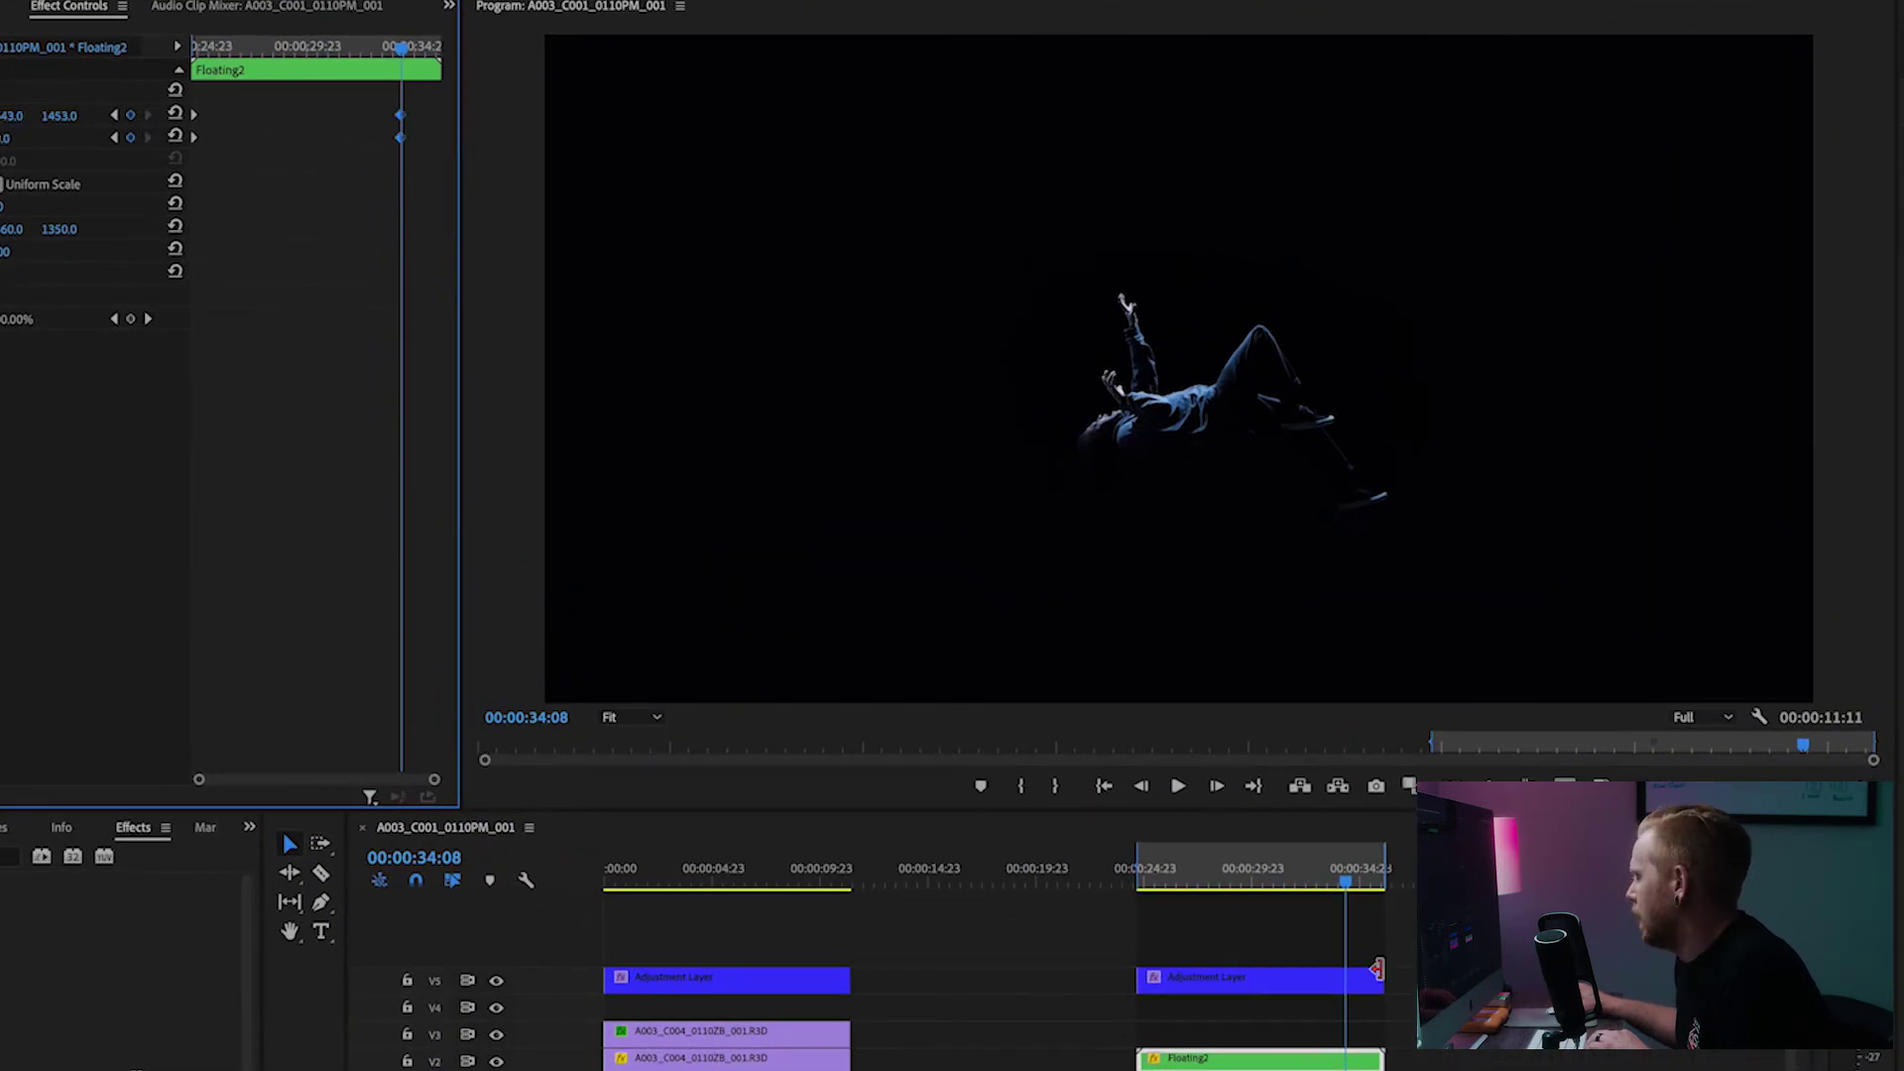
Trim the adjustment layer and Floating2 to end at 00:00:34:08 and mark the sequence out point there
drag(1383, 979, 1345, 975)
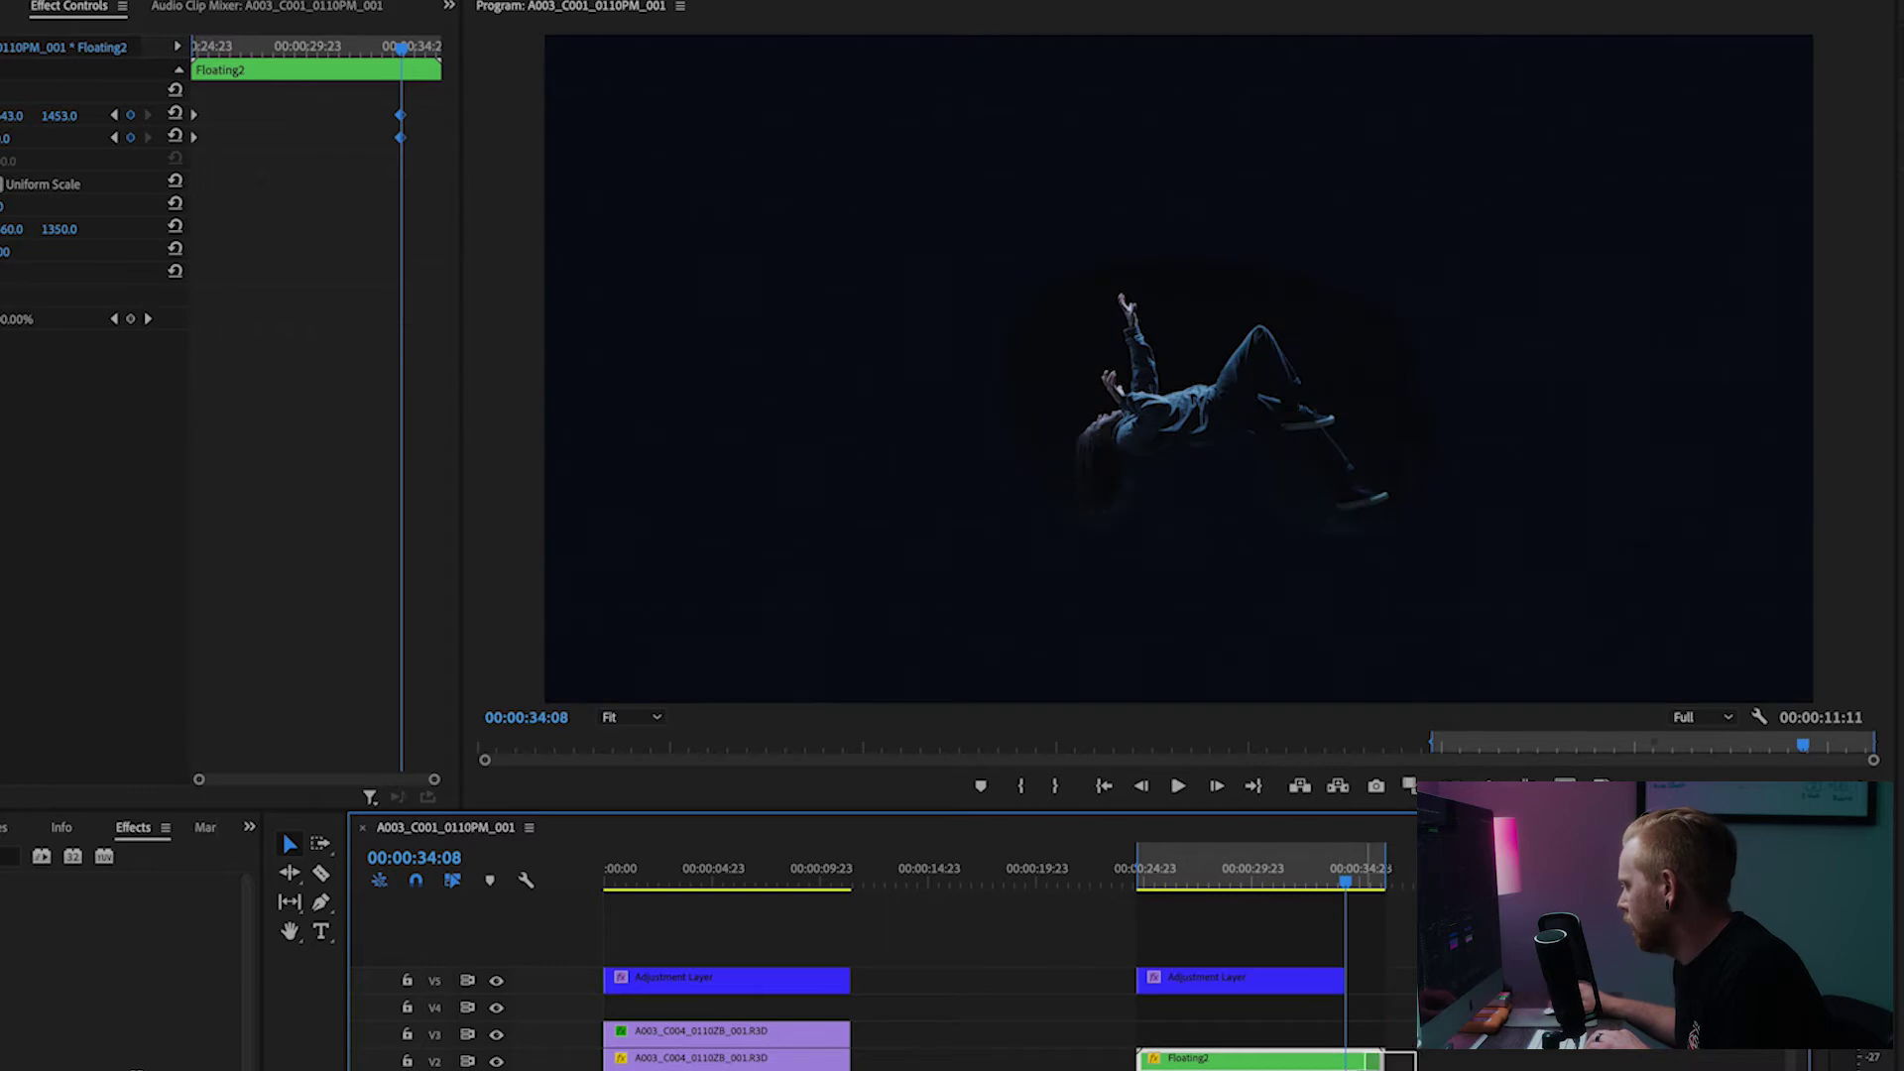
drag(1384, 1059, 1344, 1066)
key(o)
Raise Floating2 higher in the frame by reducing the vertical Position value at its starting keyframe
click(1177, 876)
click(1212, 1053)
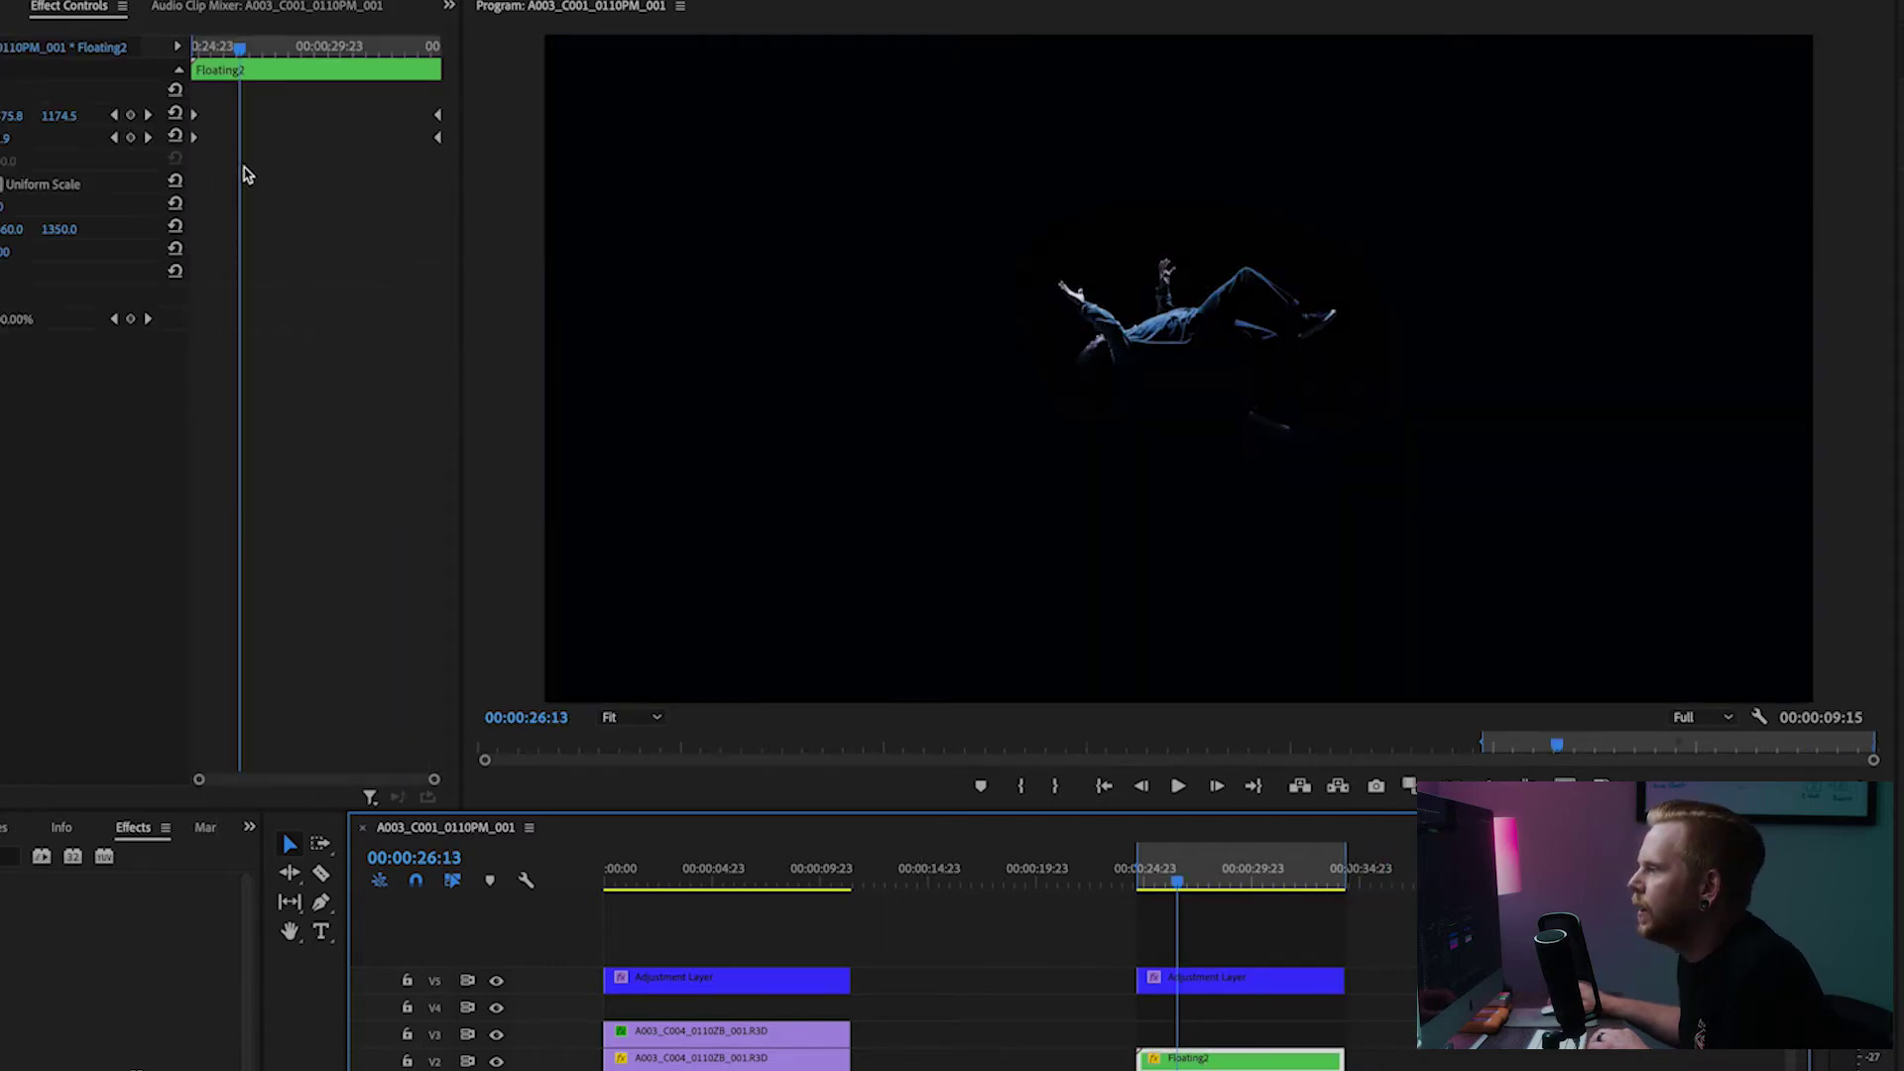
click(114, 115)
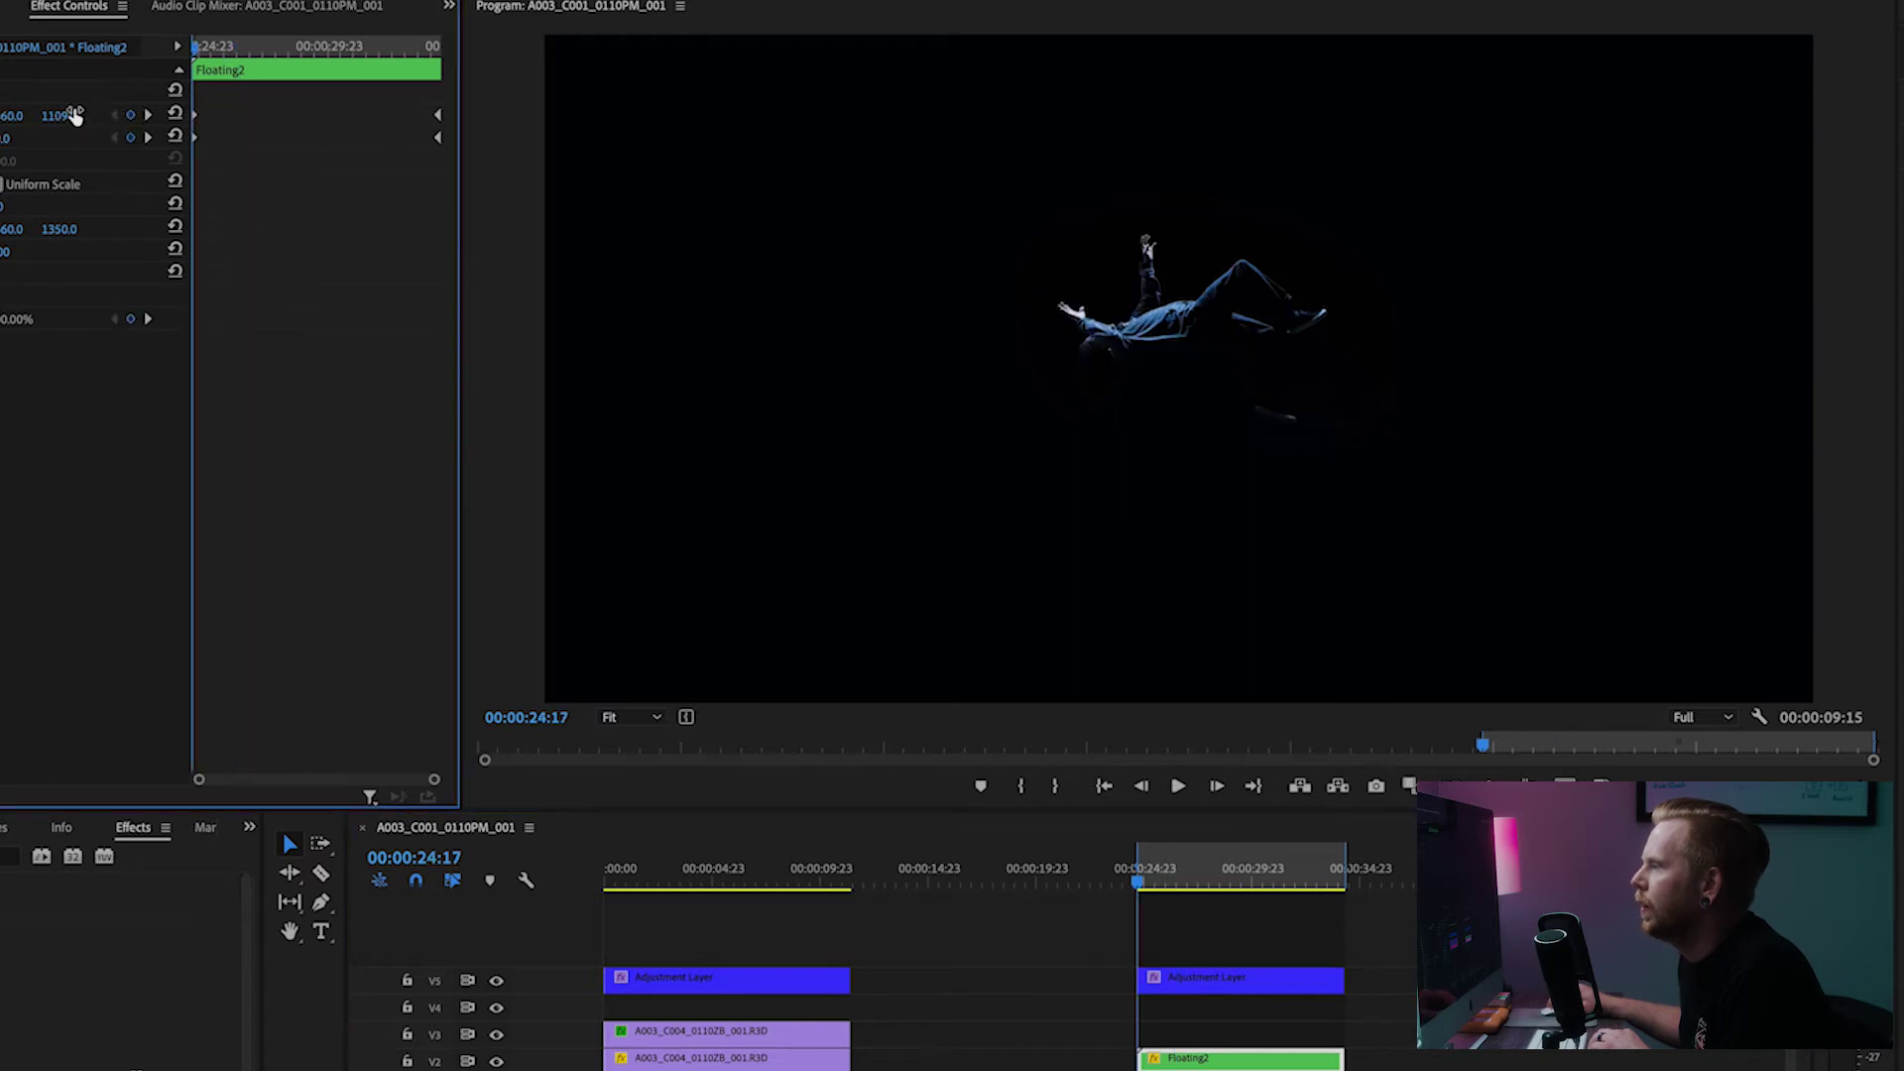
mouse_move(58, 115)
mouse_down()
mouse_move(22, 115)
mouse_move(55, 115)
mouse_up()
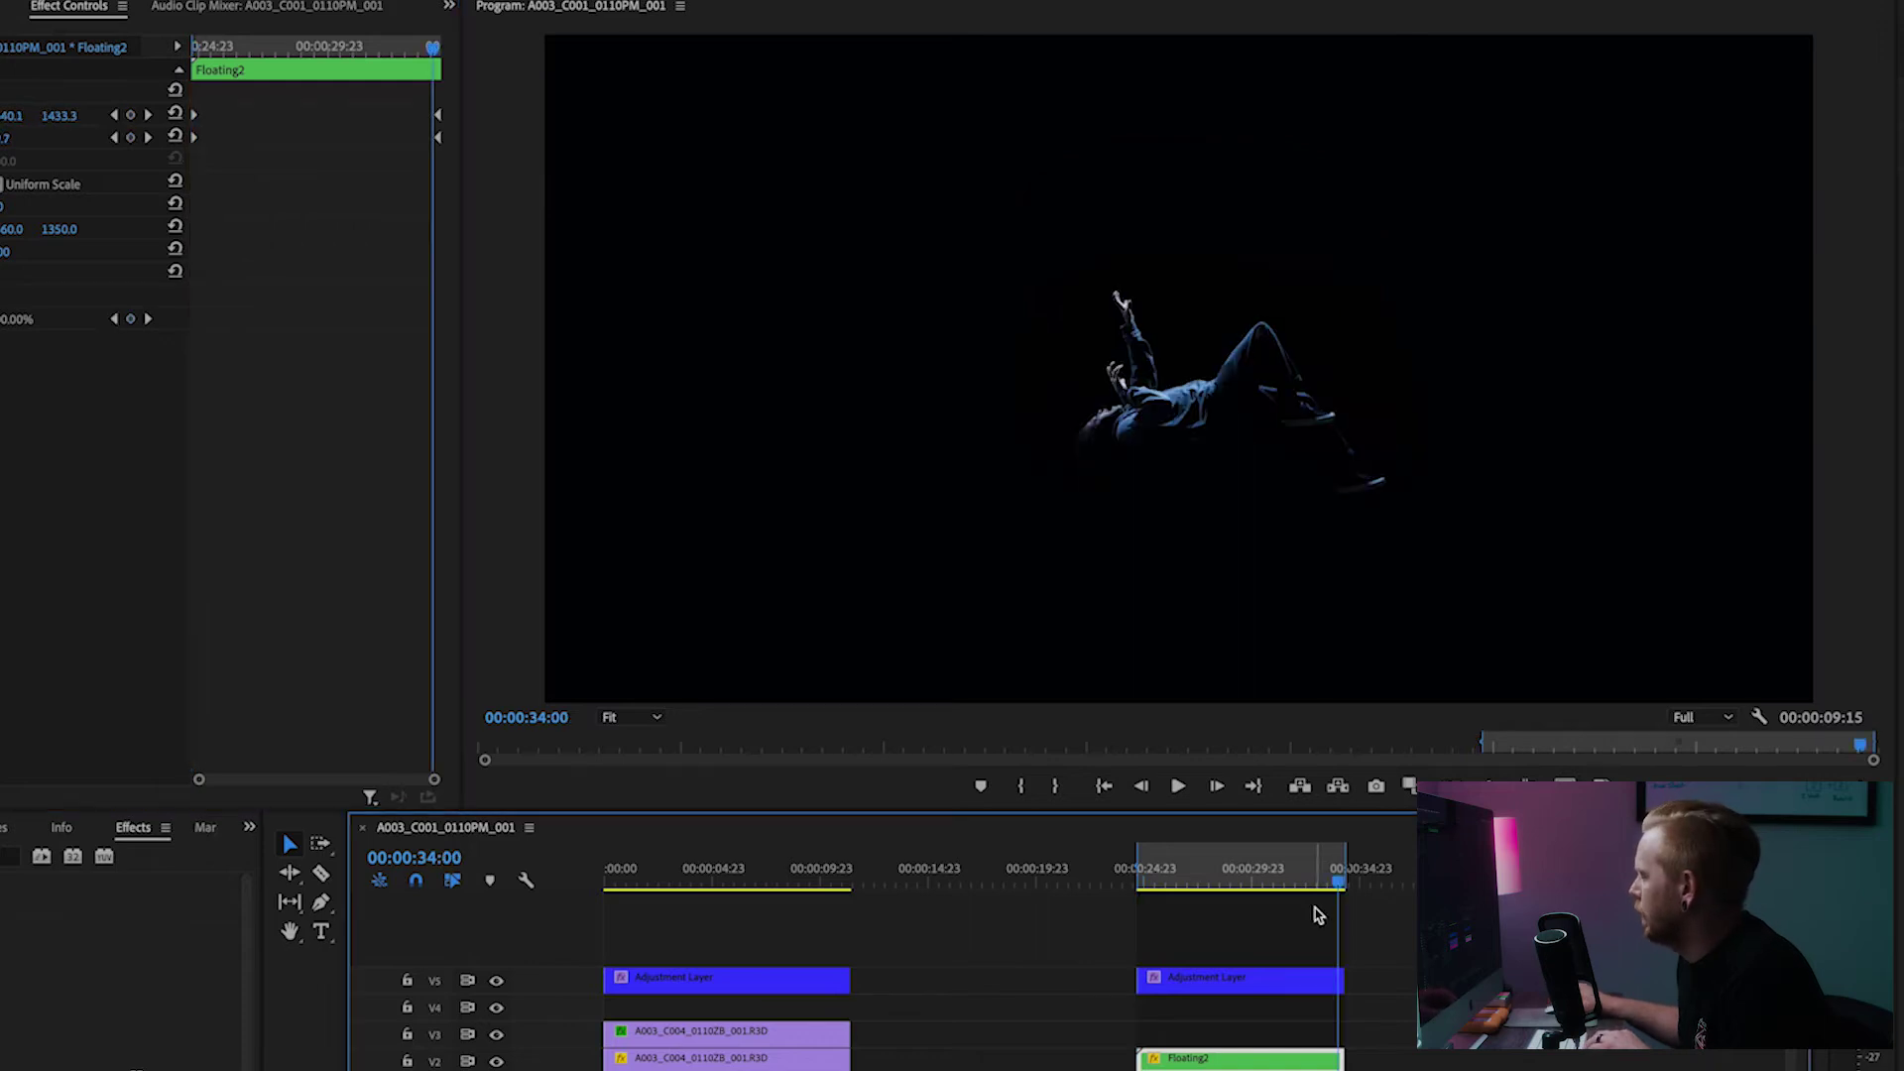
Play the revised floating movement and compare its look with the original stack at the start of the sequence
key(space)
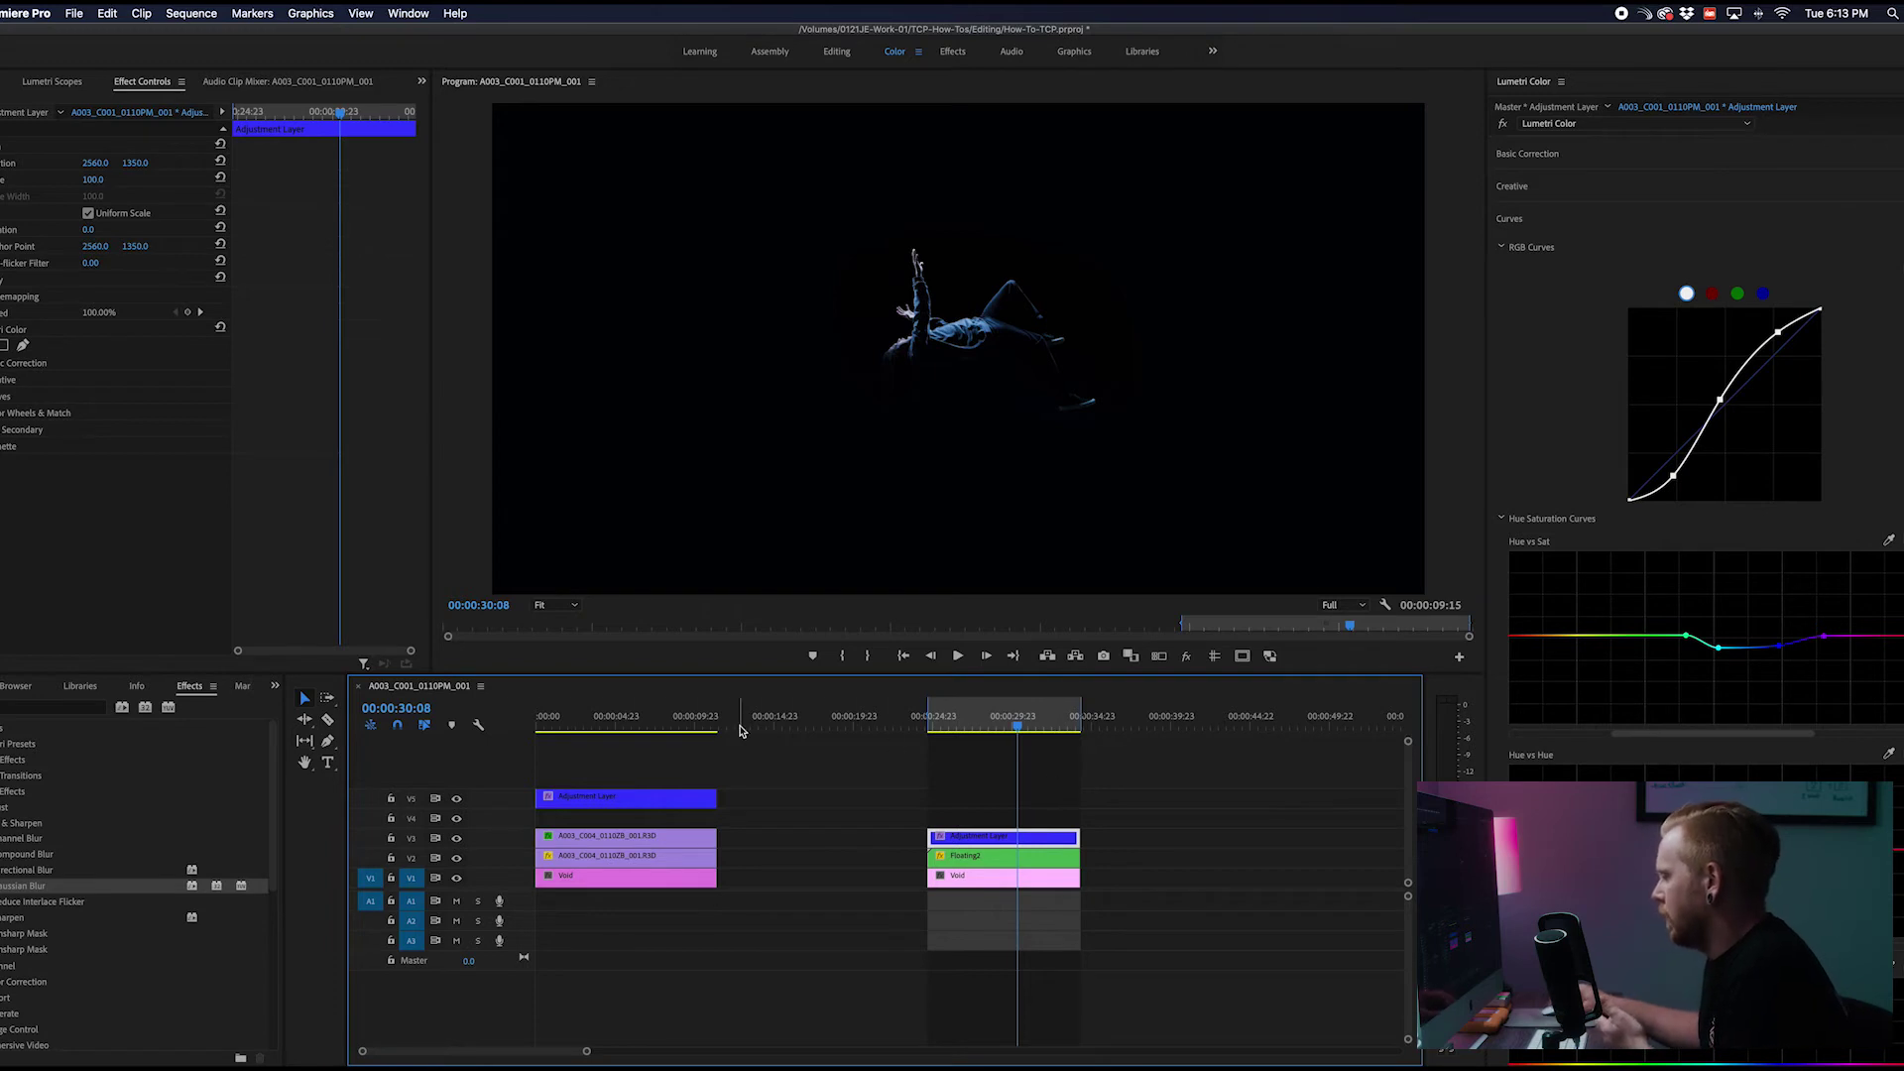
drag(739, 731, 647, 727)
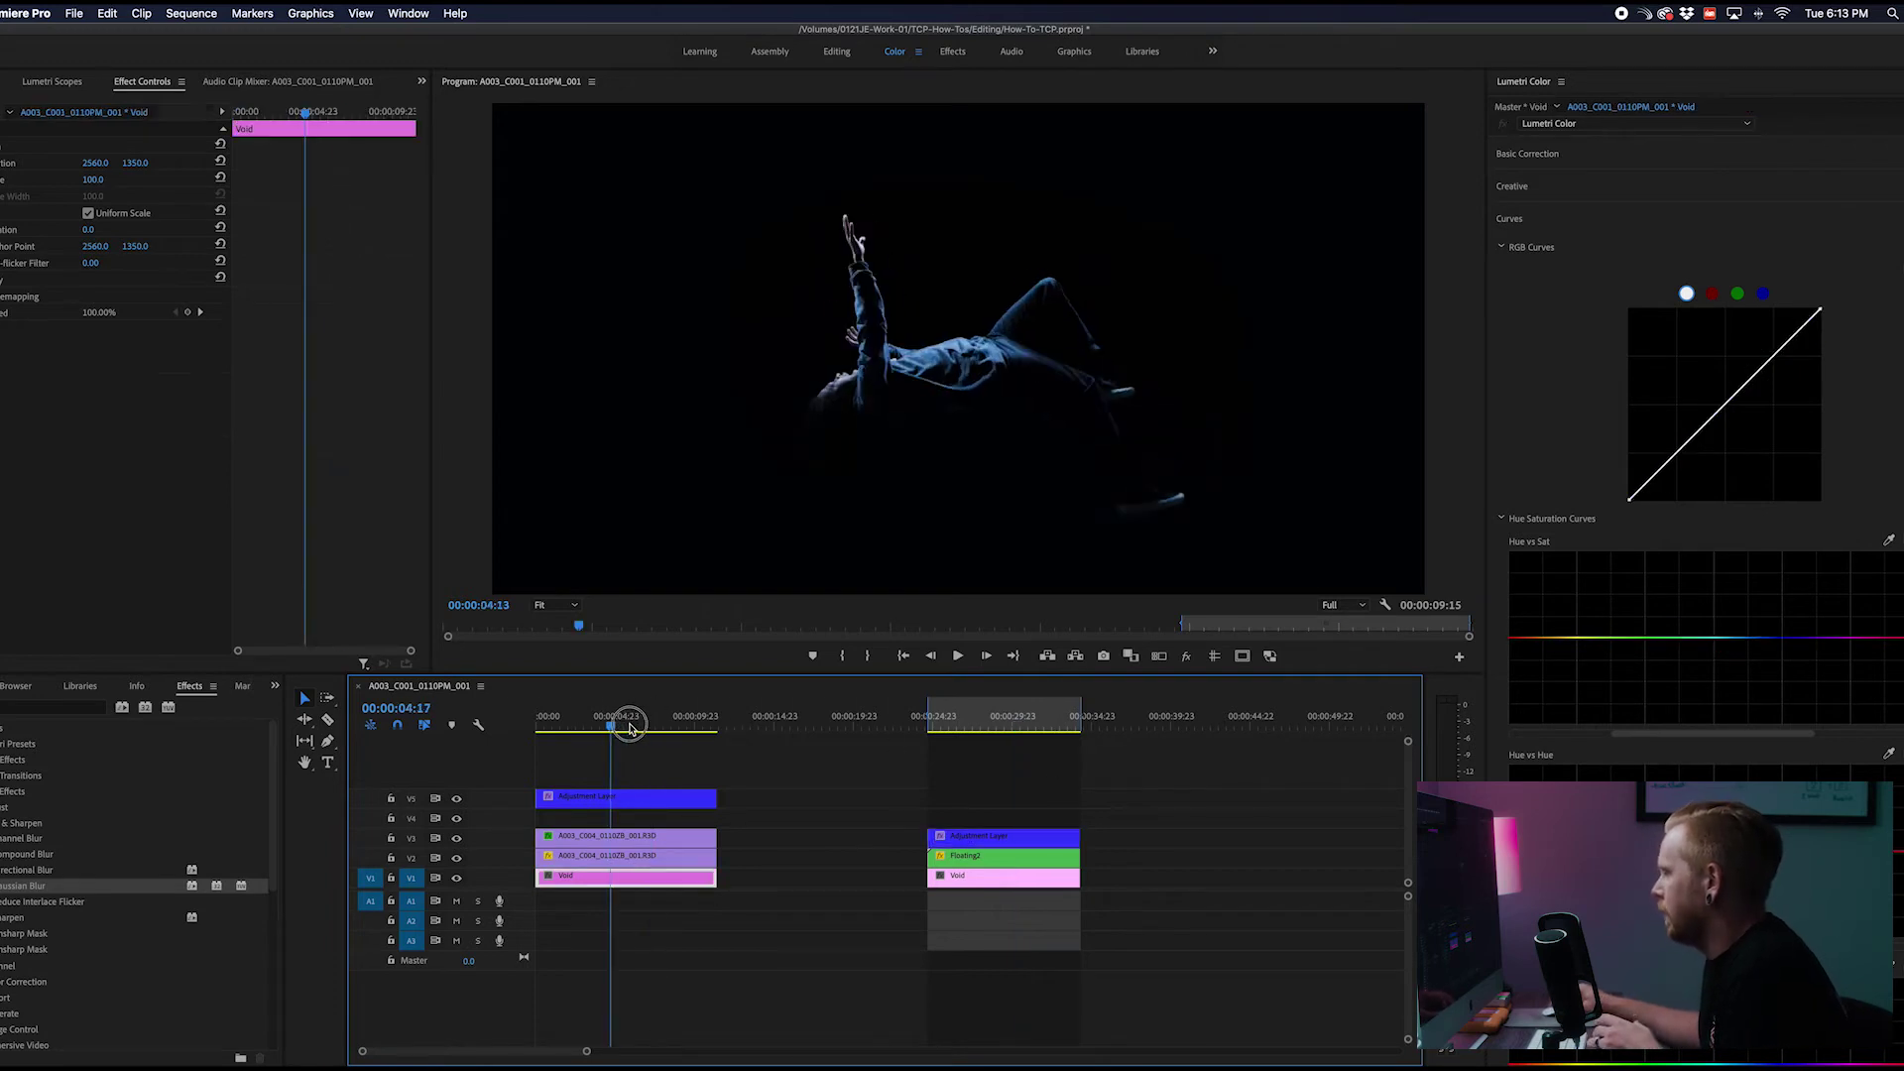
click(998, 727)
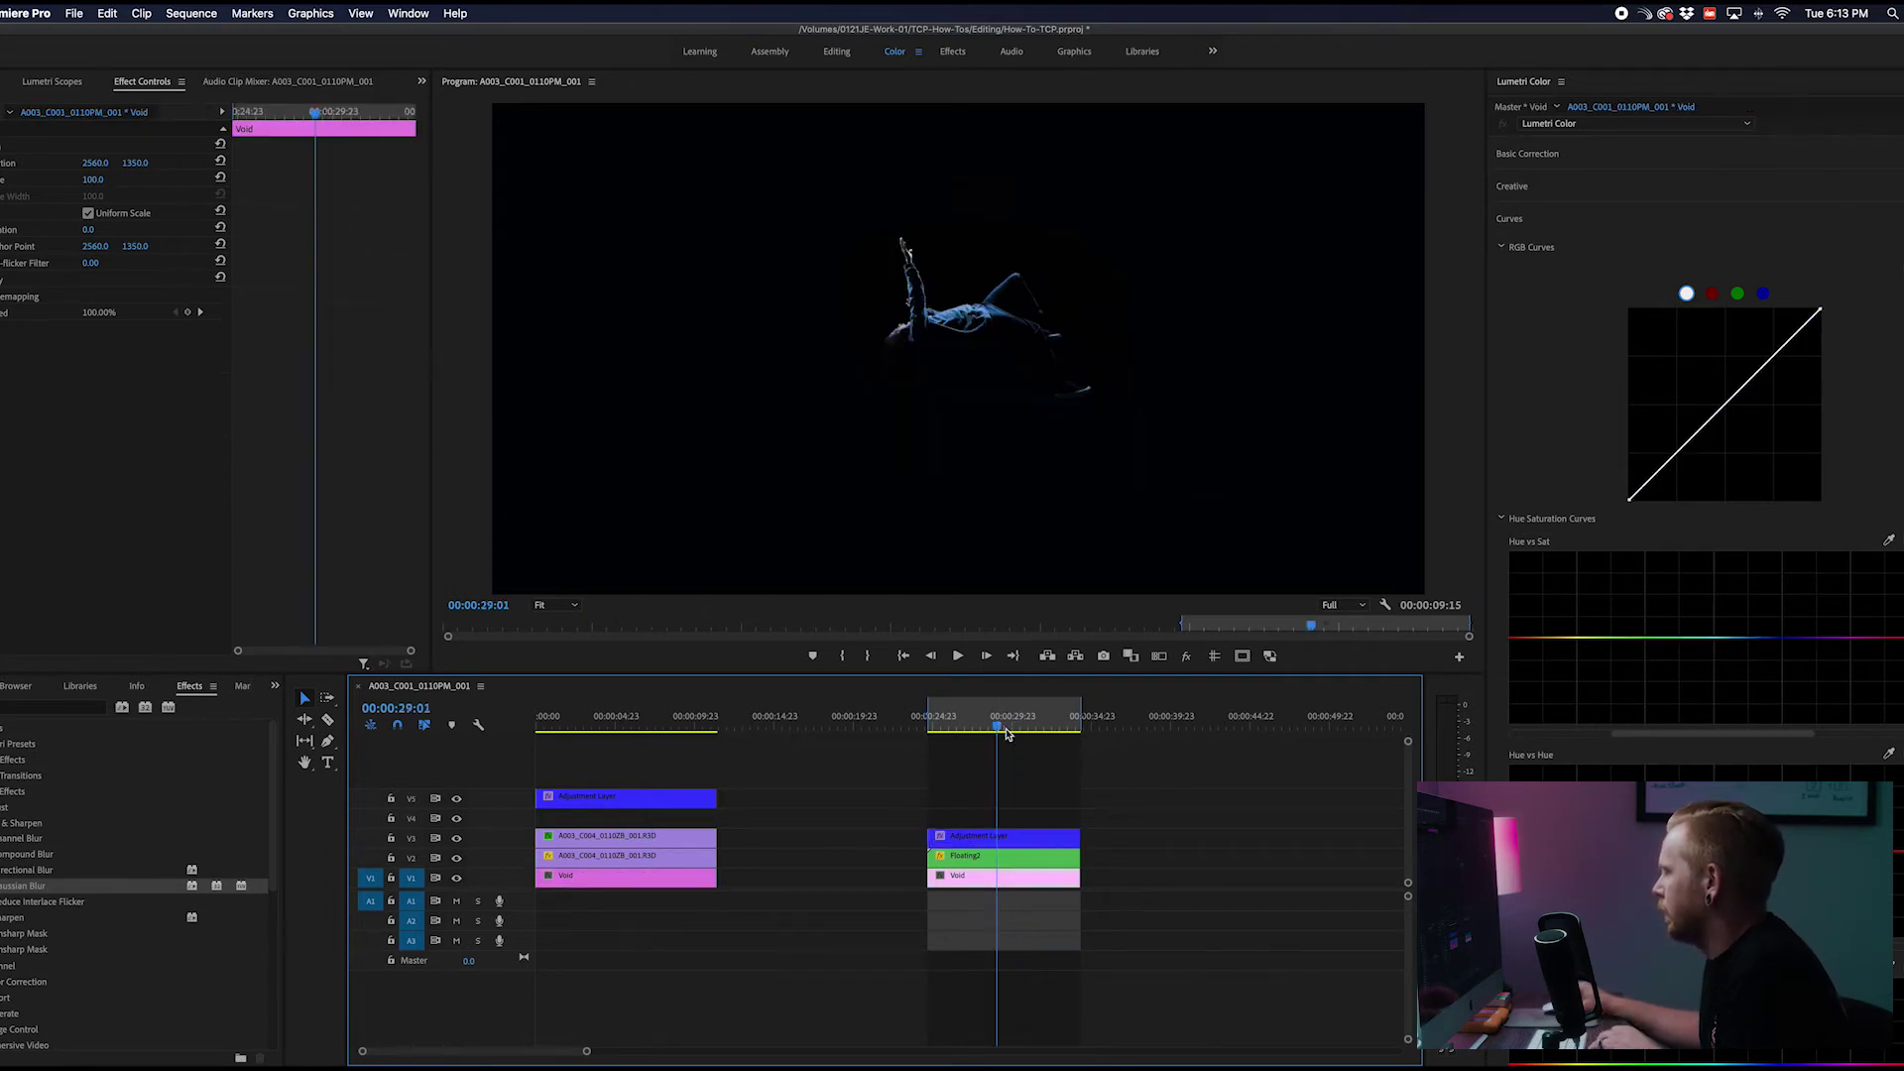
Select the adjustment layer above Floating2 and switch to the Editing (CS5.5) workspace
click(967, 840)
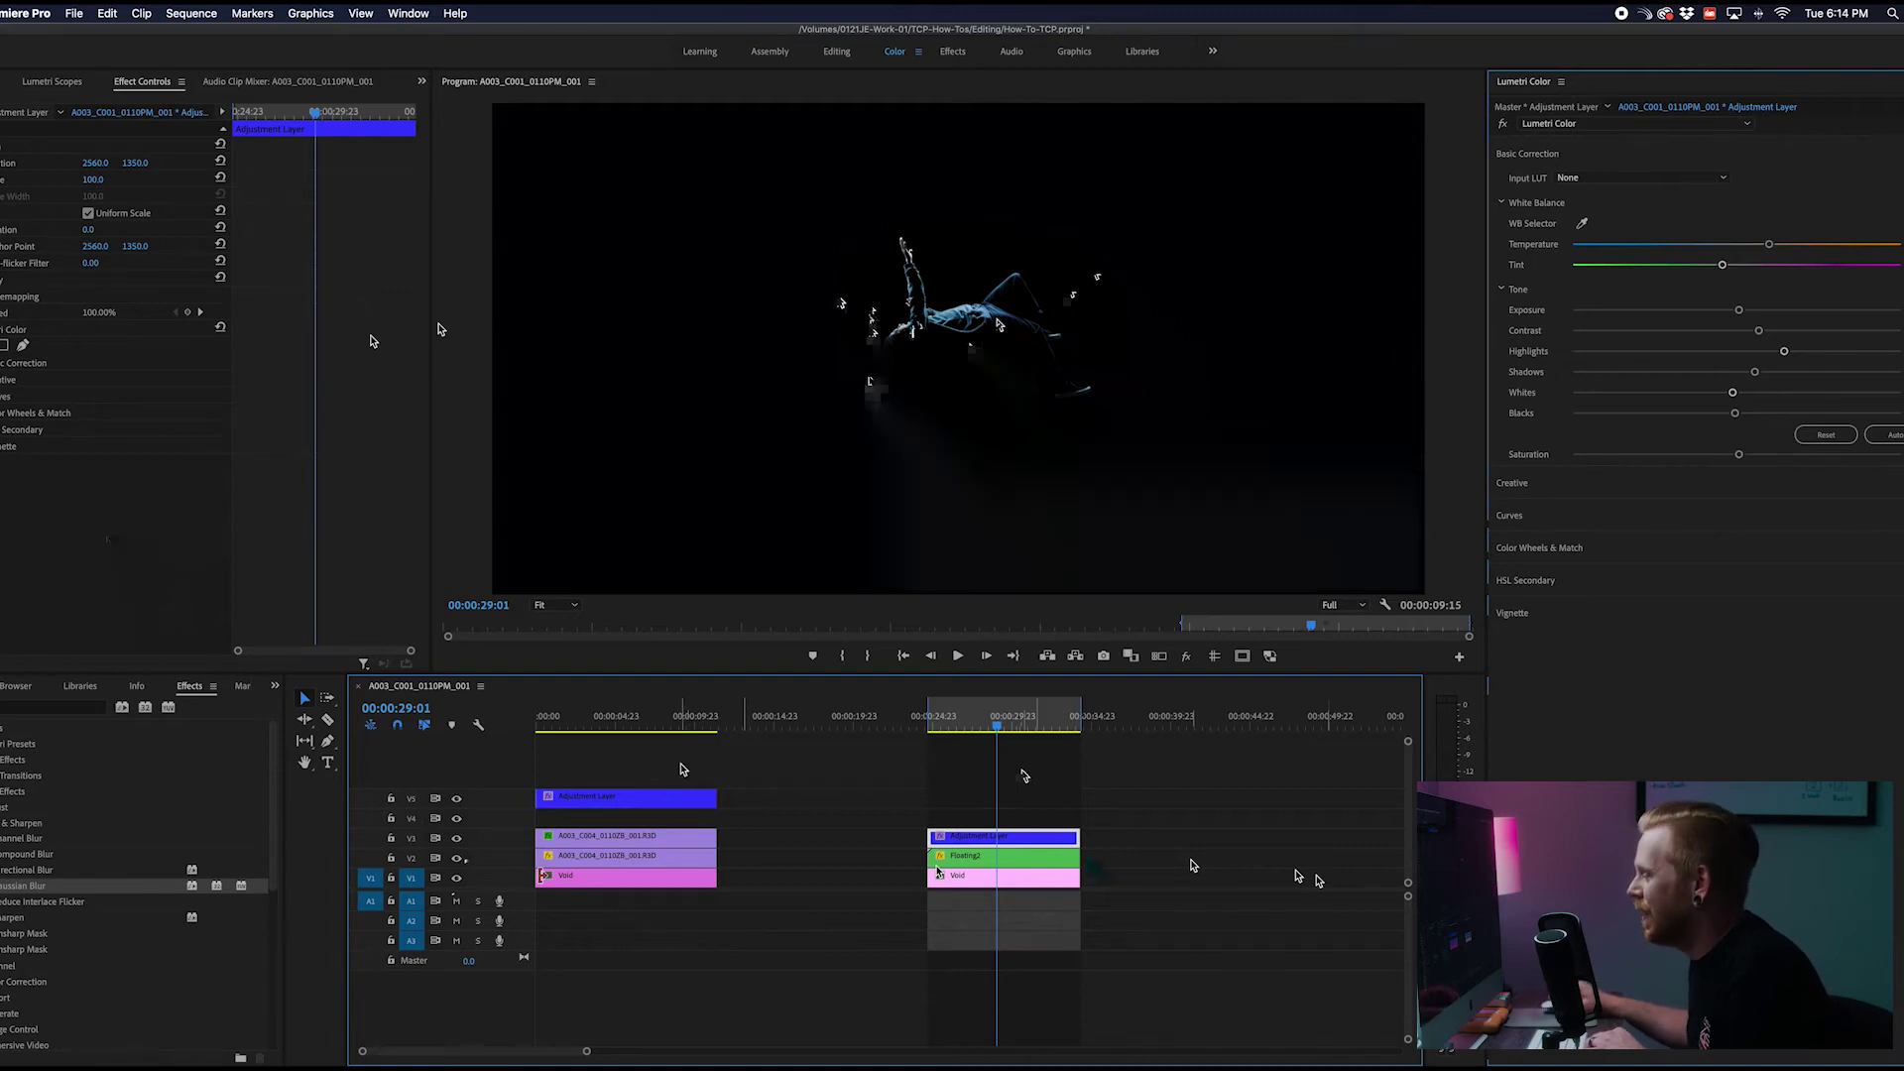
click(1212, 51)
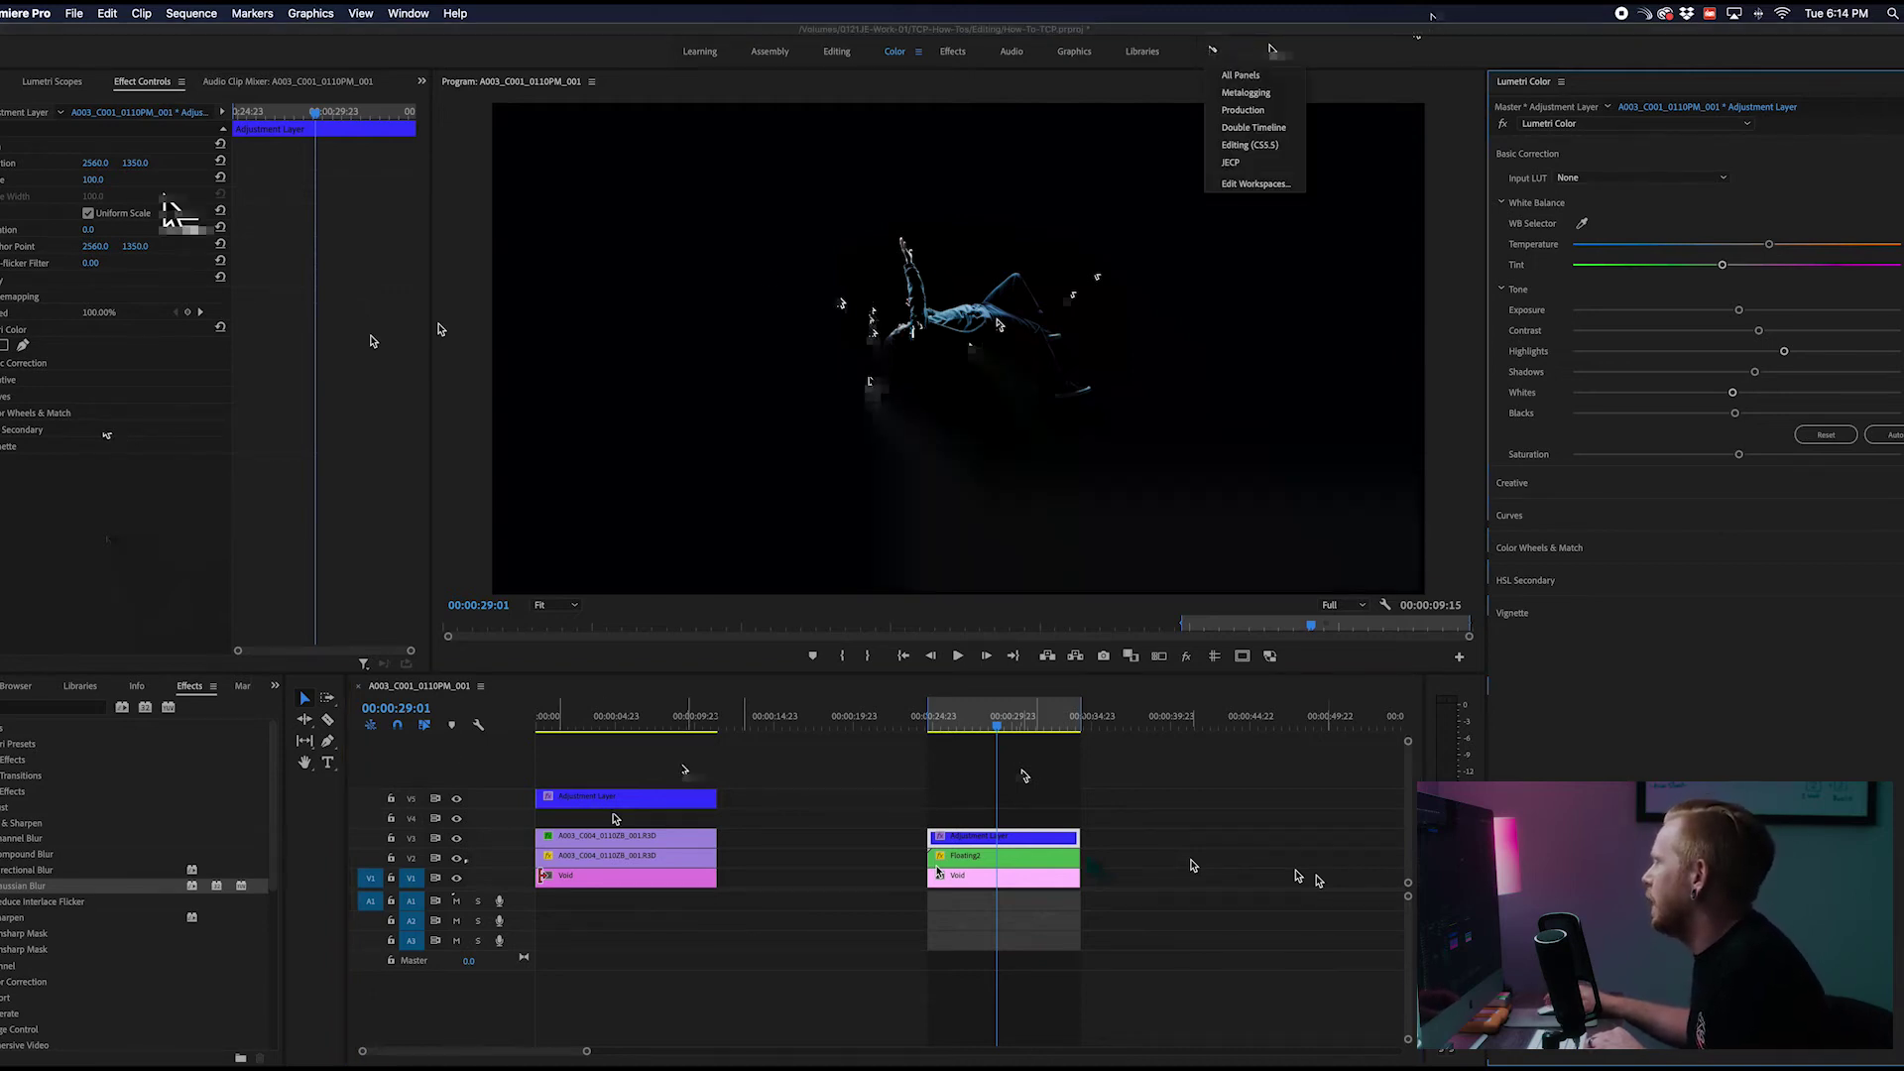
click(1241, 145)
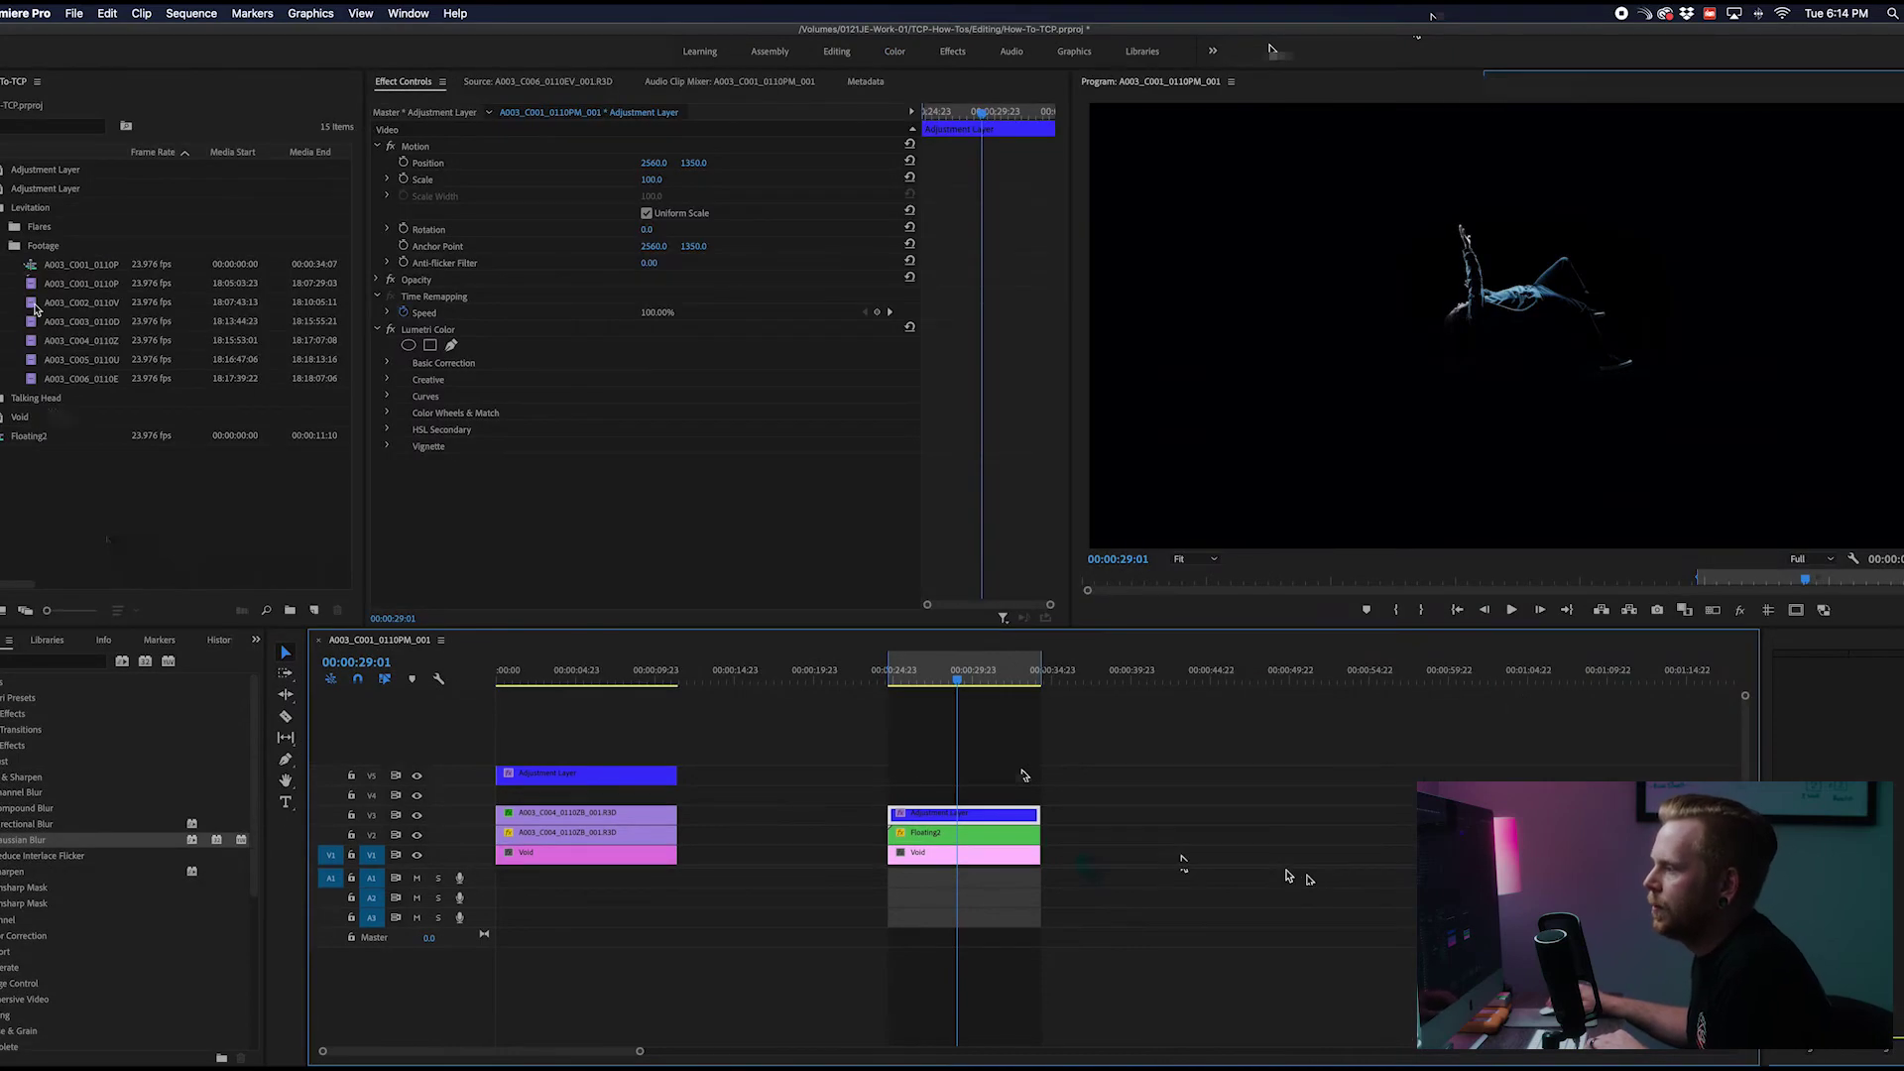
Check the original stool shot, then open the A002_C010 clip from the Flares bin and shuttle through its footage
double_click(32, 284)
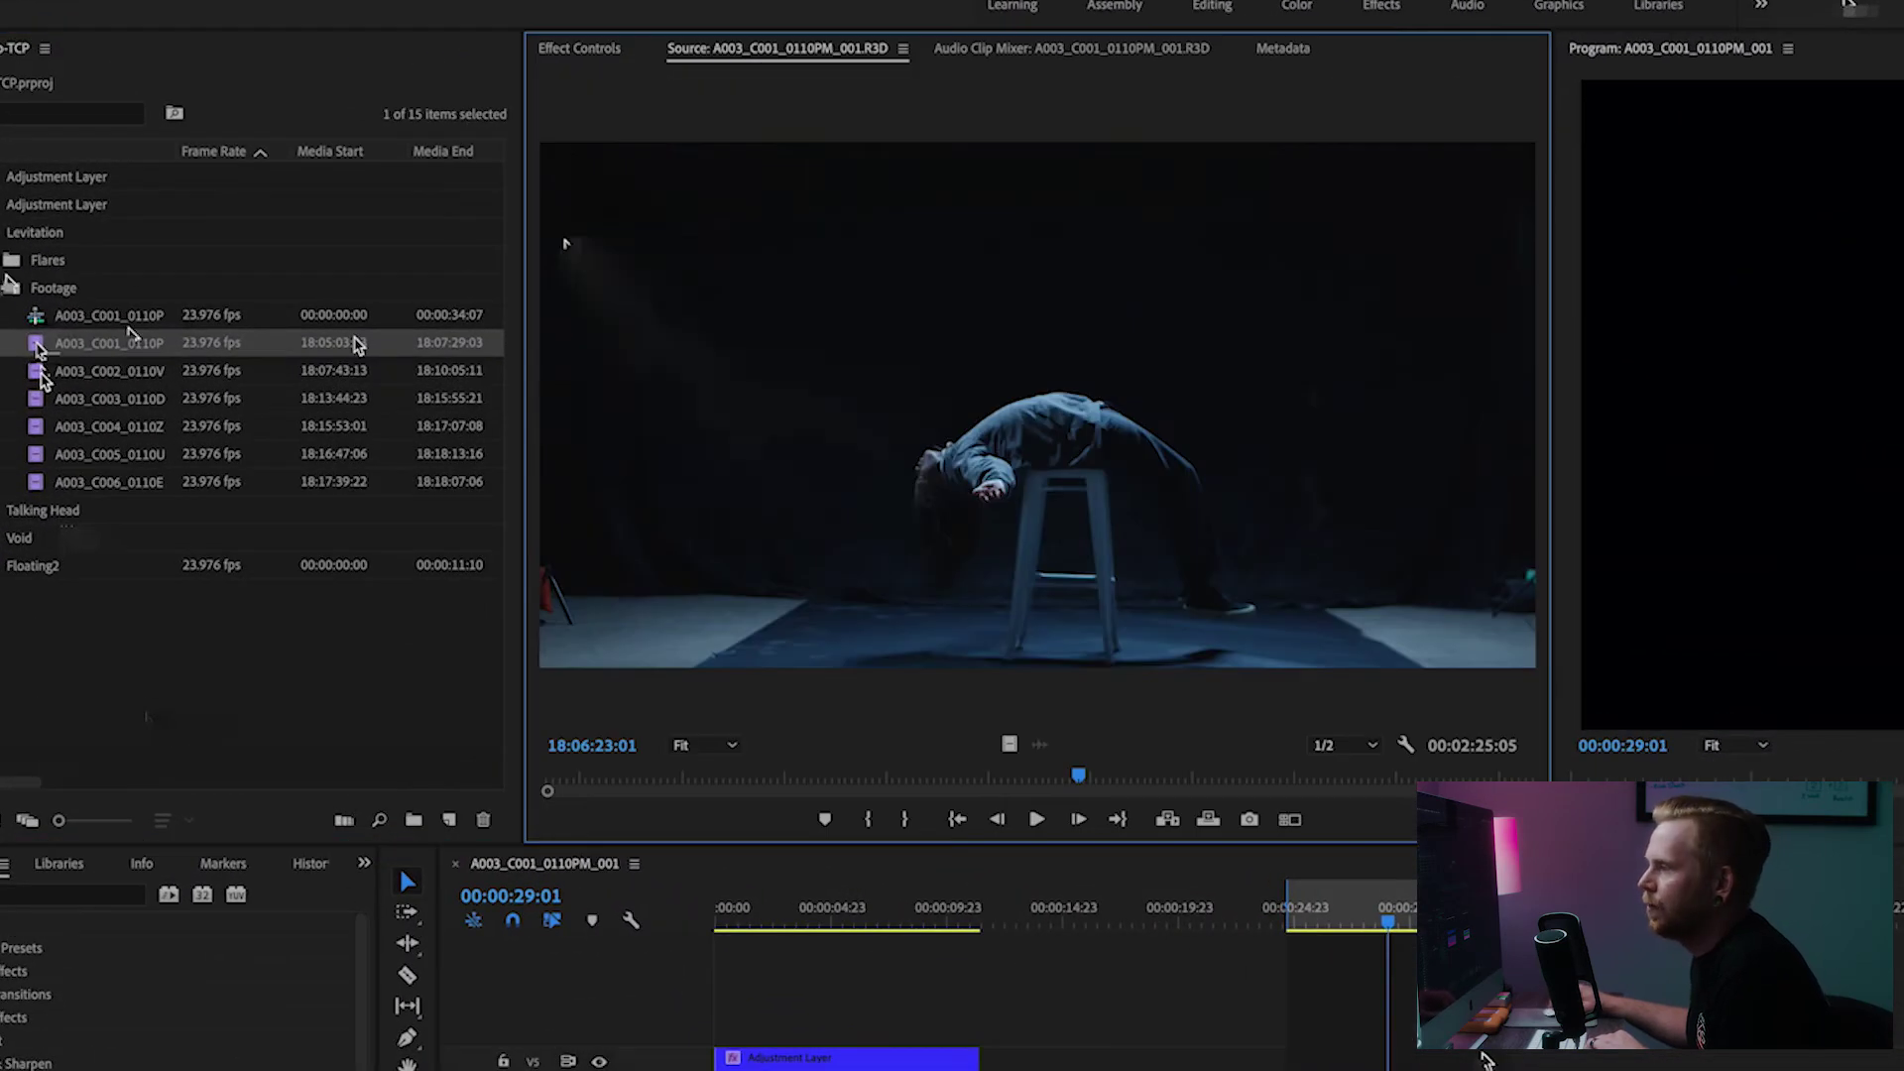
click(3, 284)
double_click(20, 286)
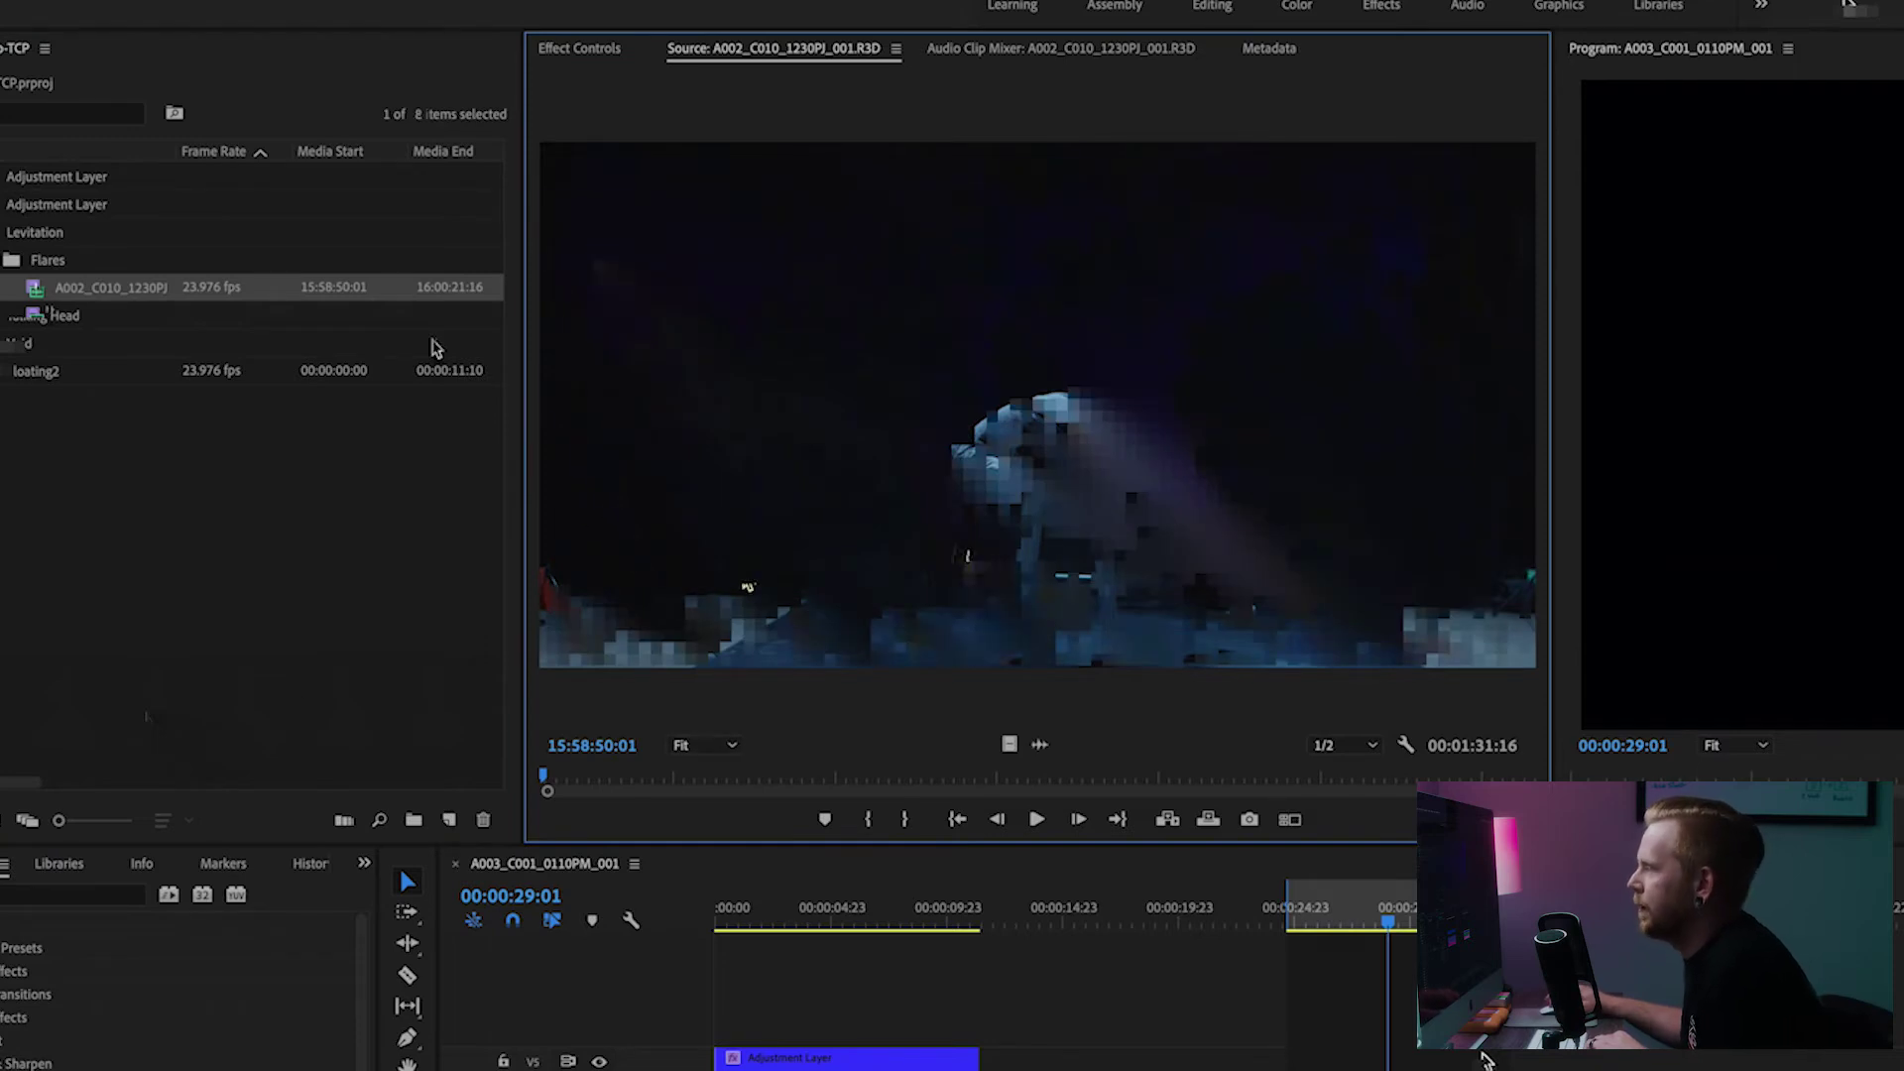
key(space)
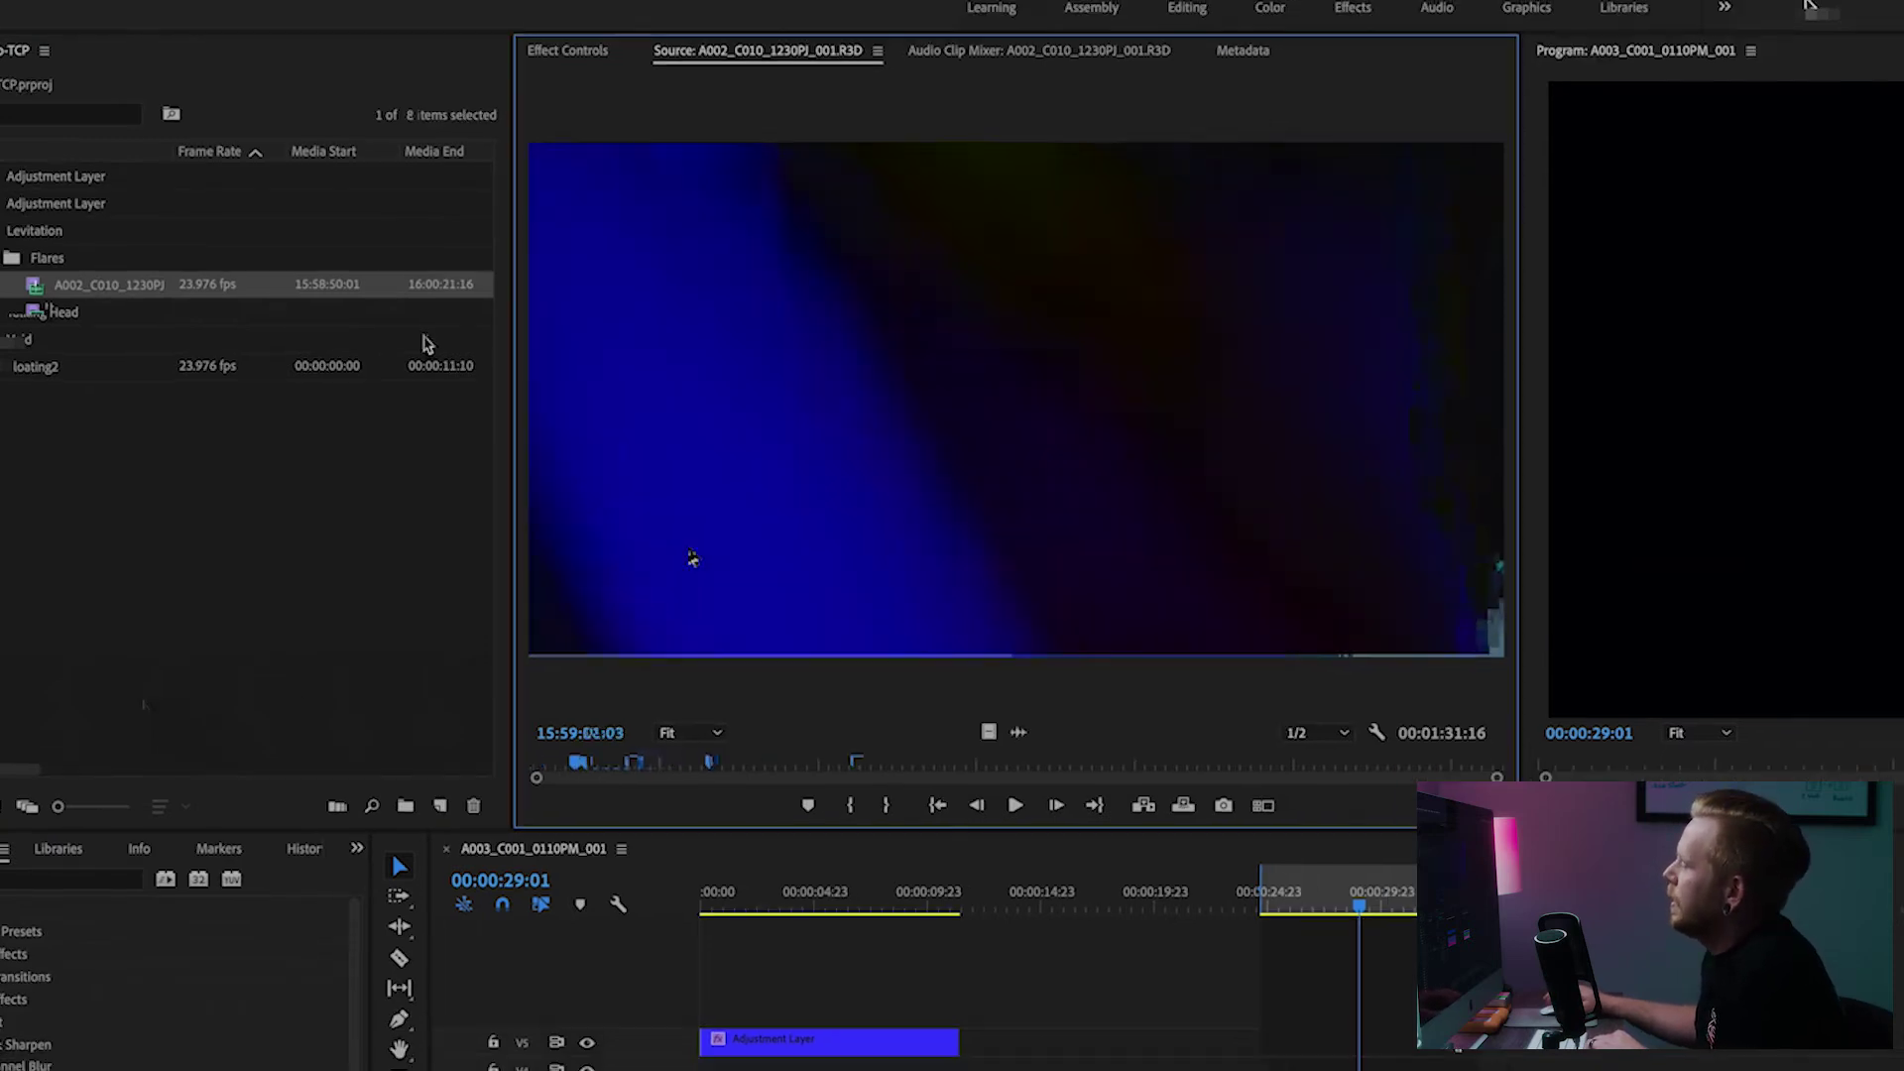
key(j)
key(j)
key(j)
key(j)
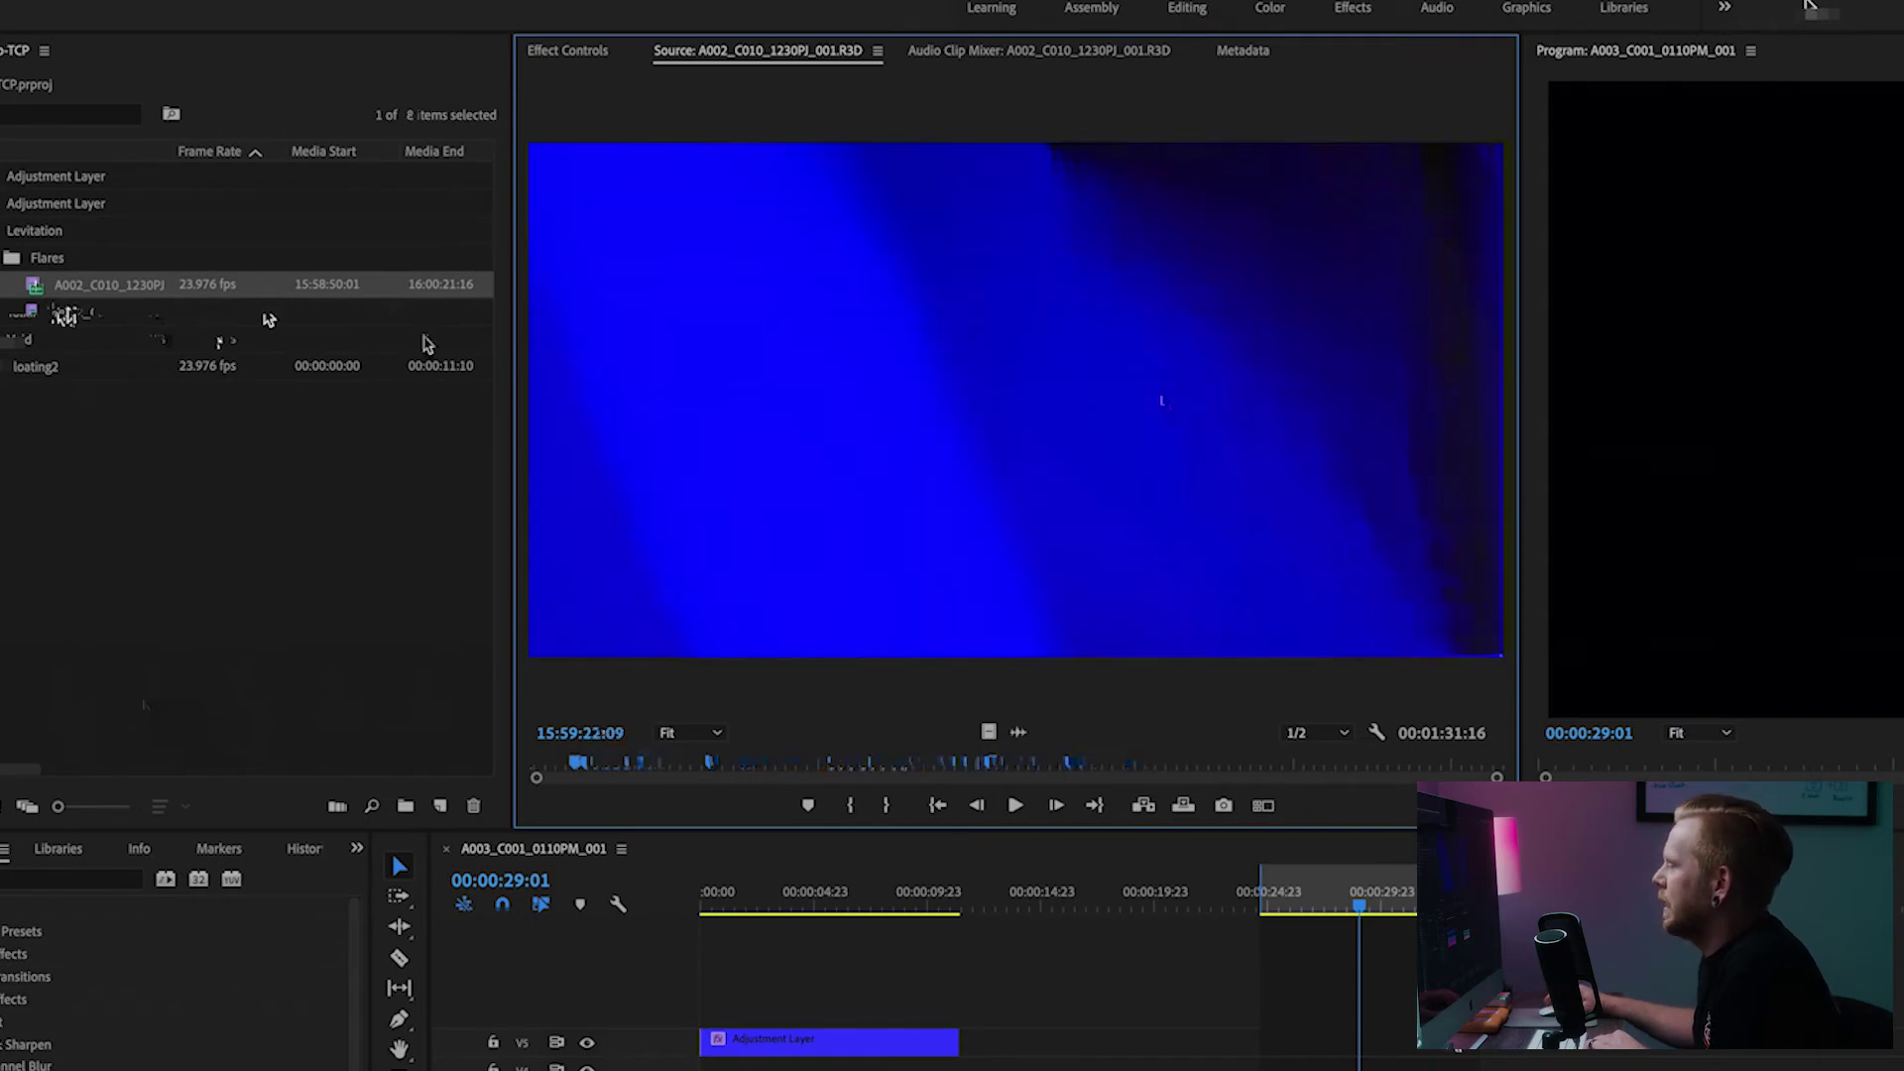
key(l)
key(l)
key(l)
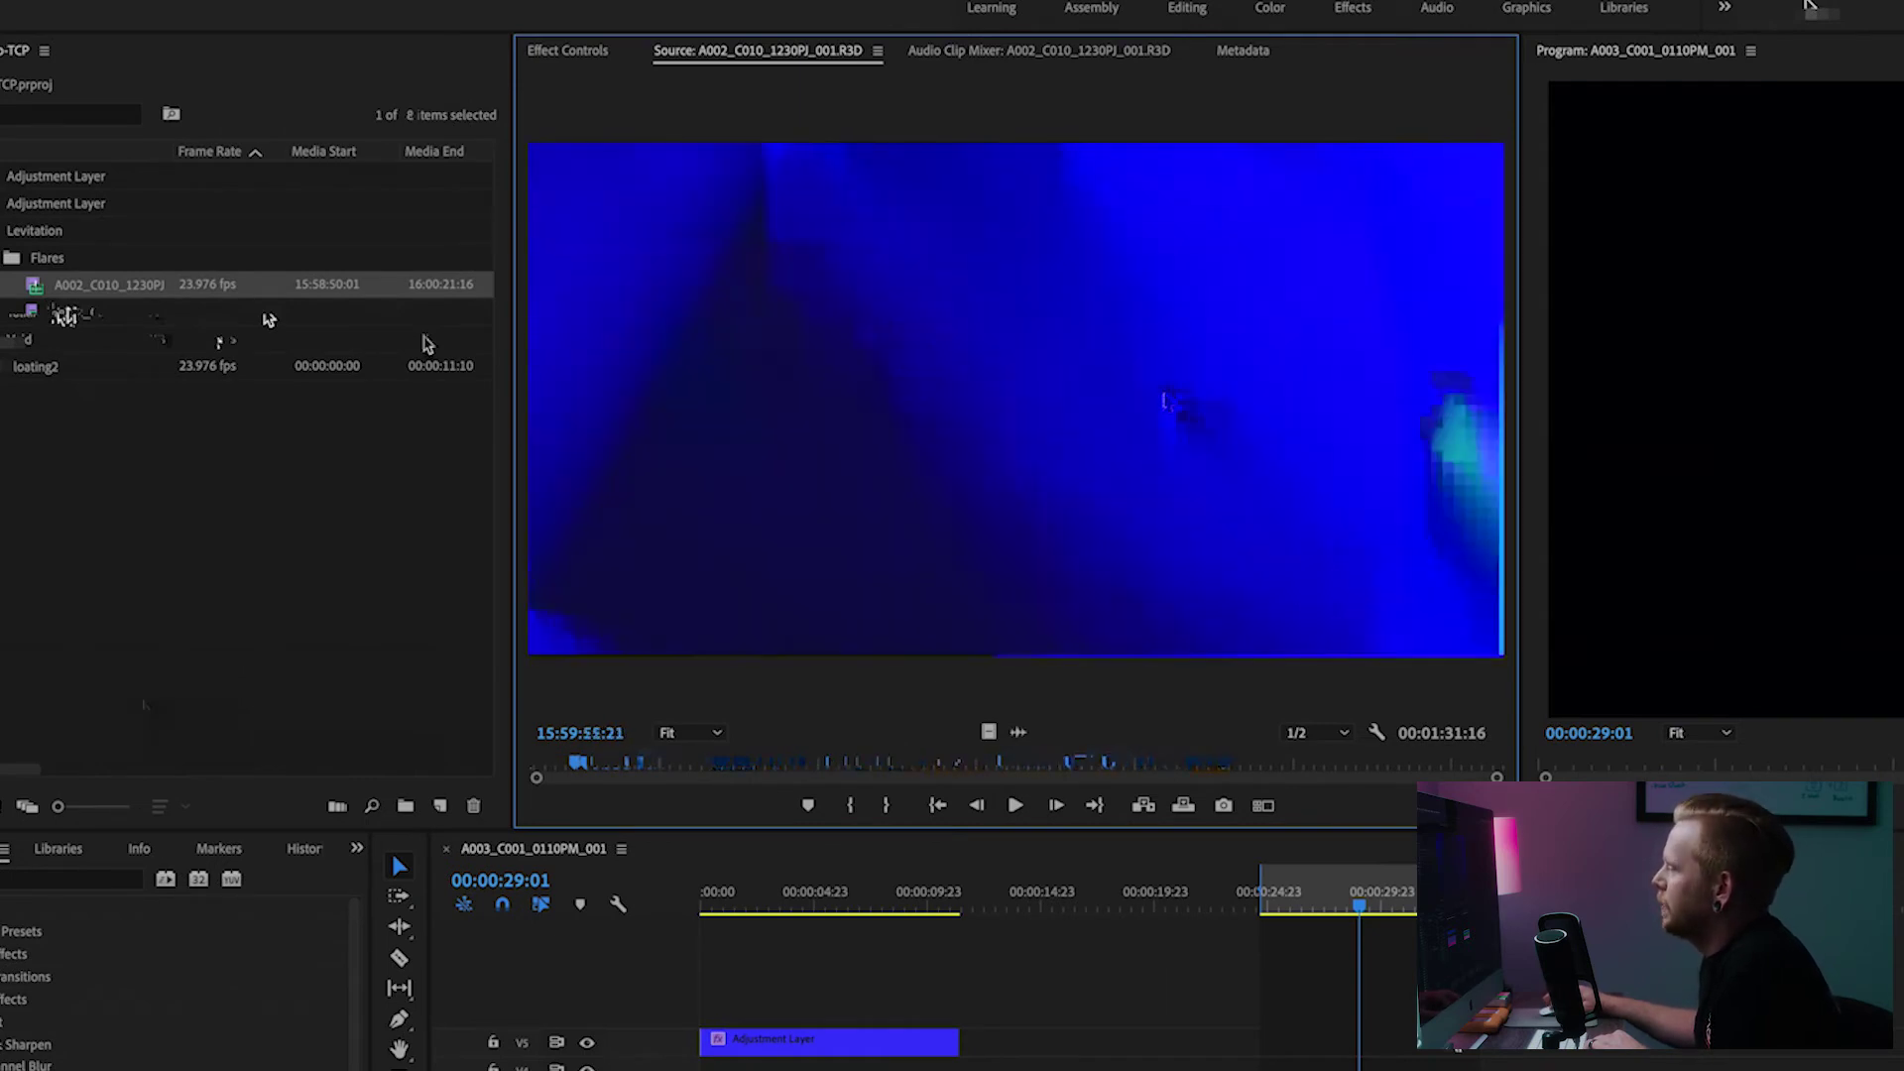
Preview the A002_C013, A002_C015 and A002_C026 flare clips in the Source monitor
double_click(34, 313)
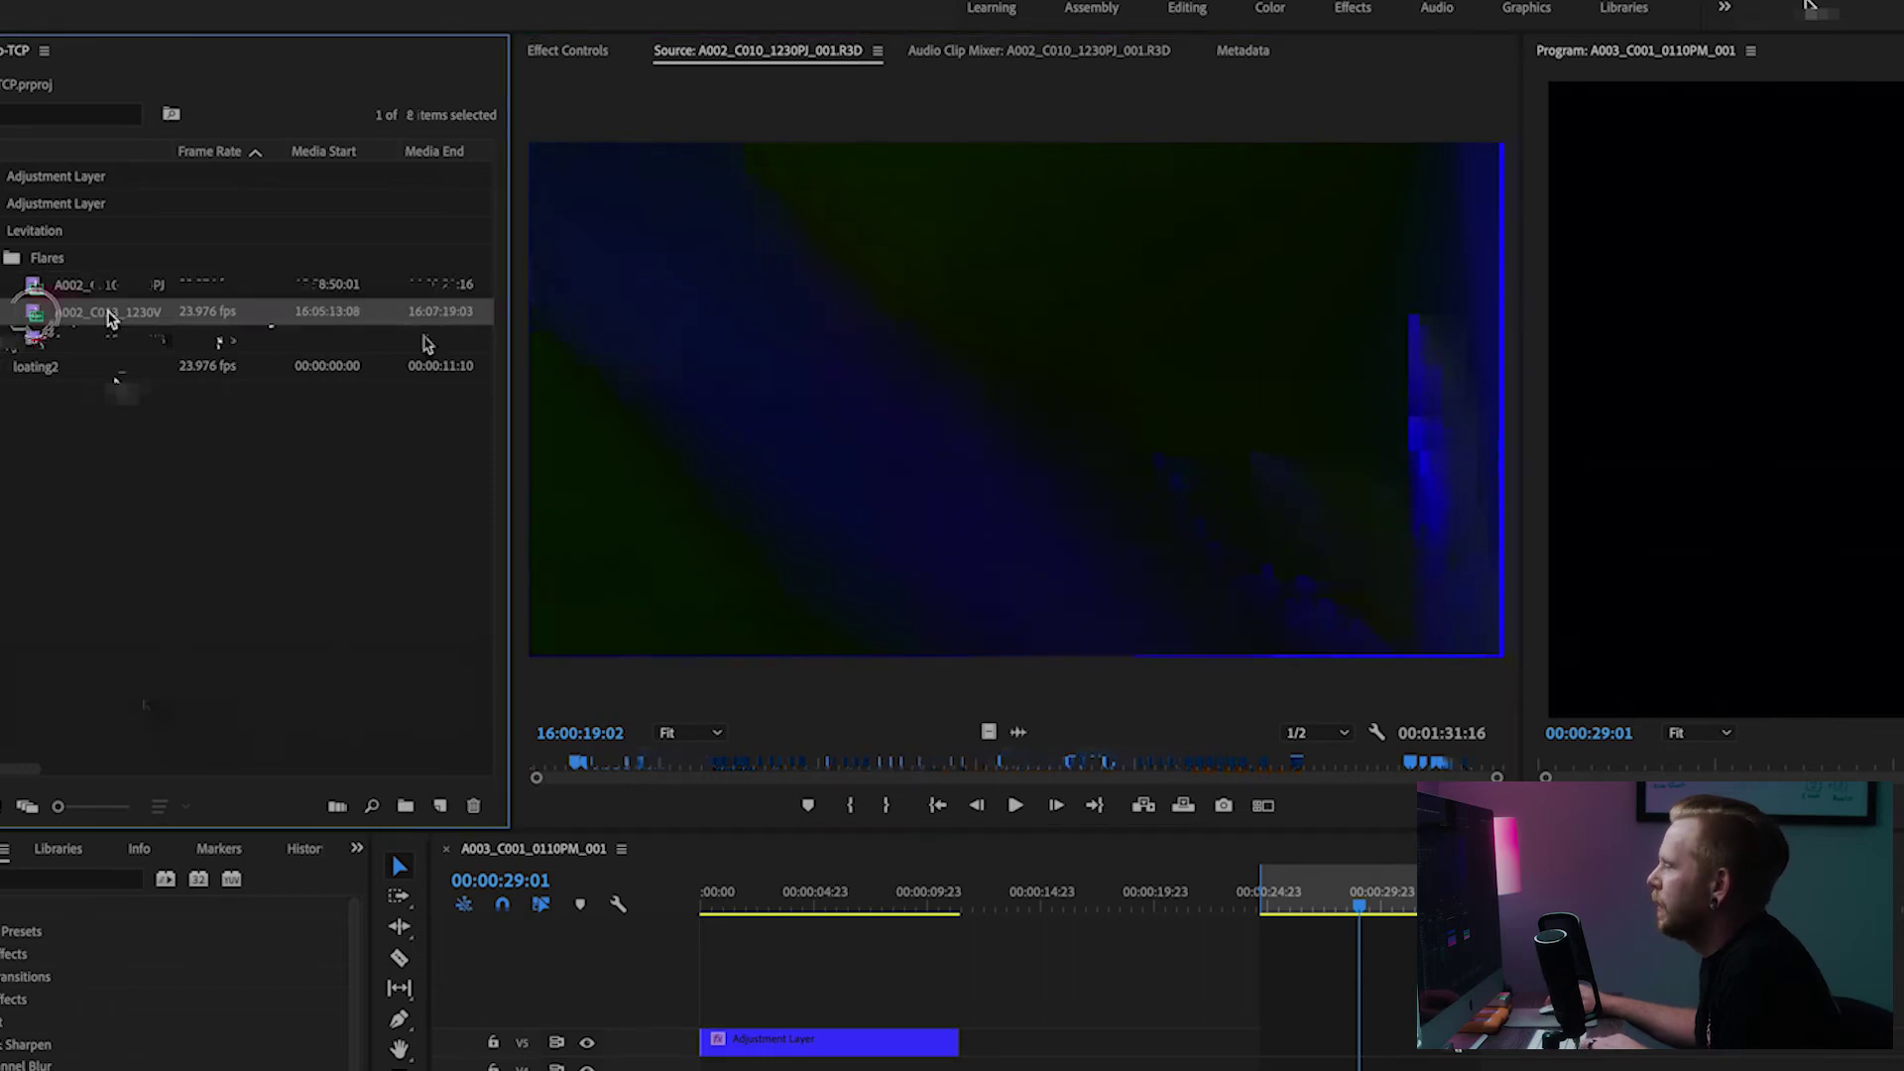
key(l)
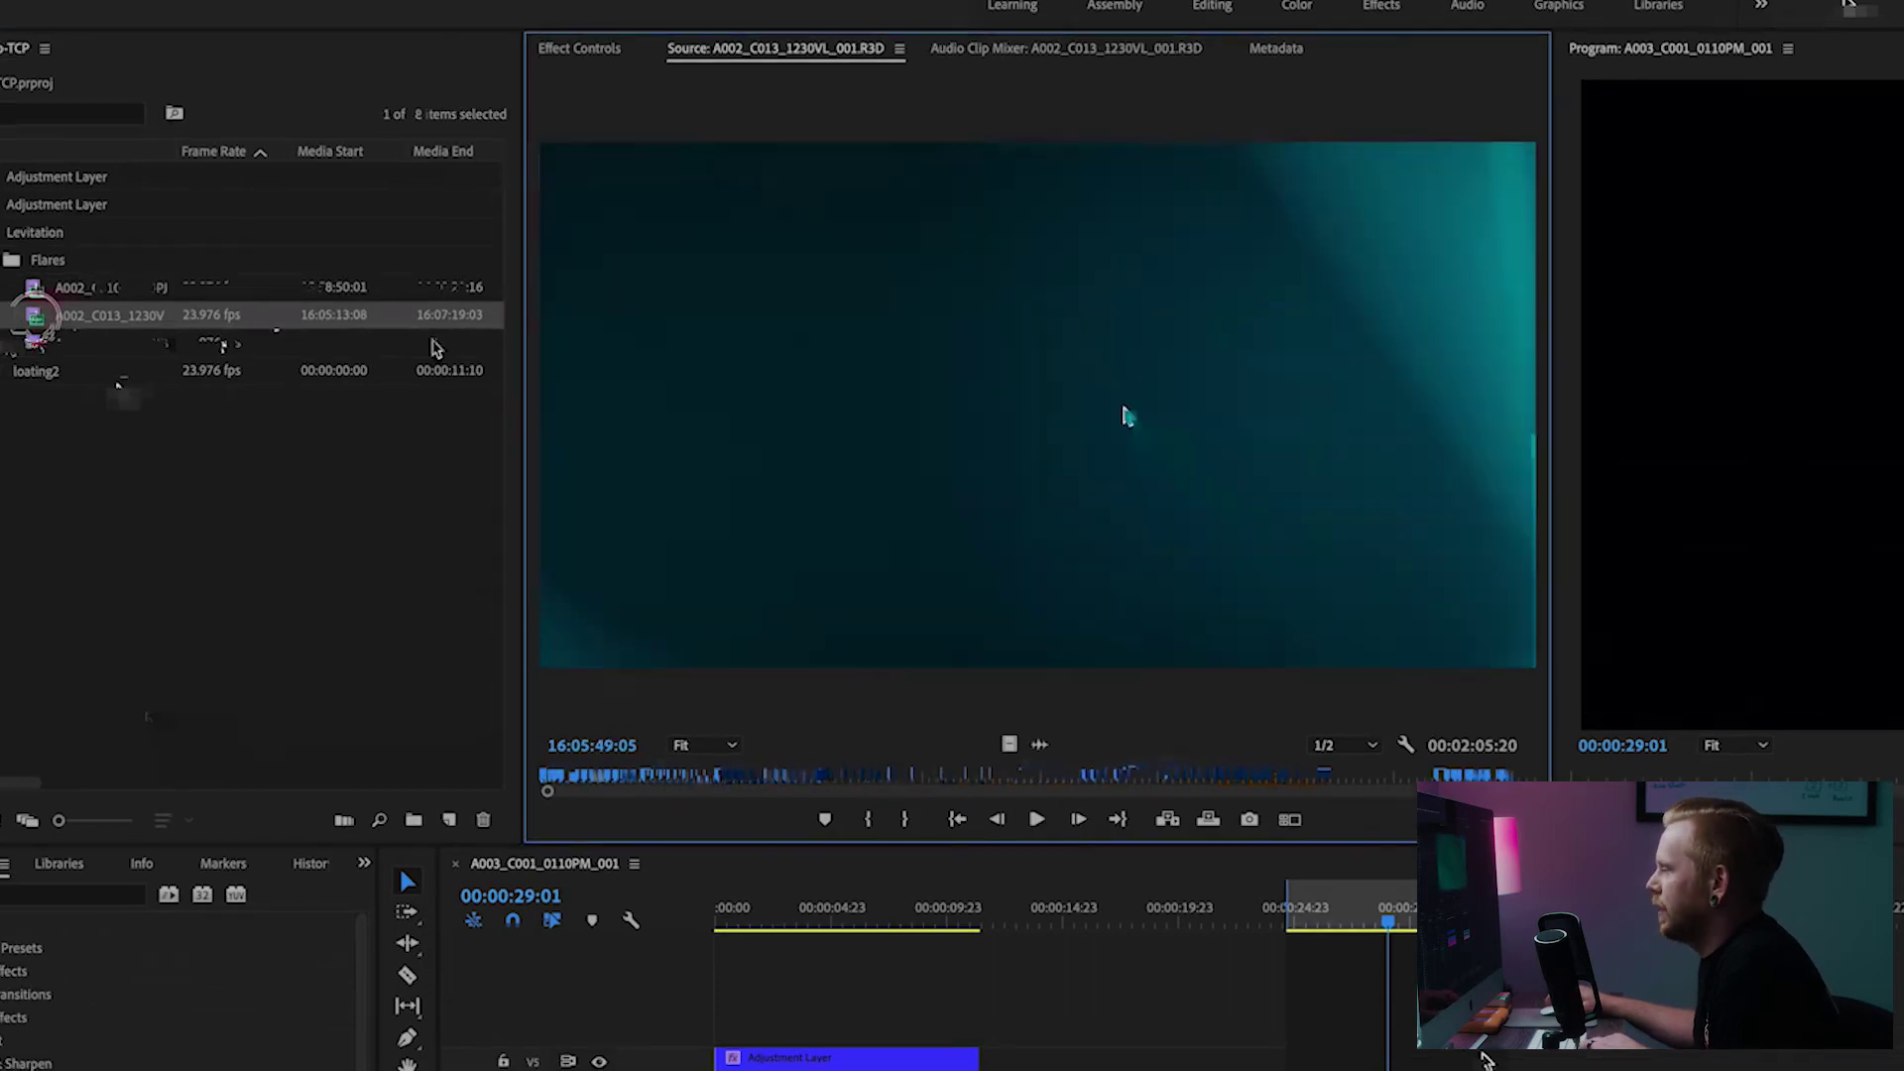
double_click(37, 342)
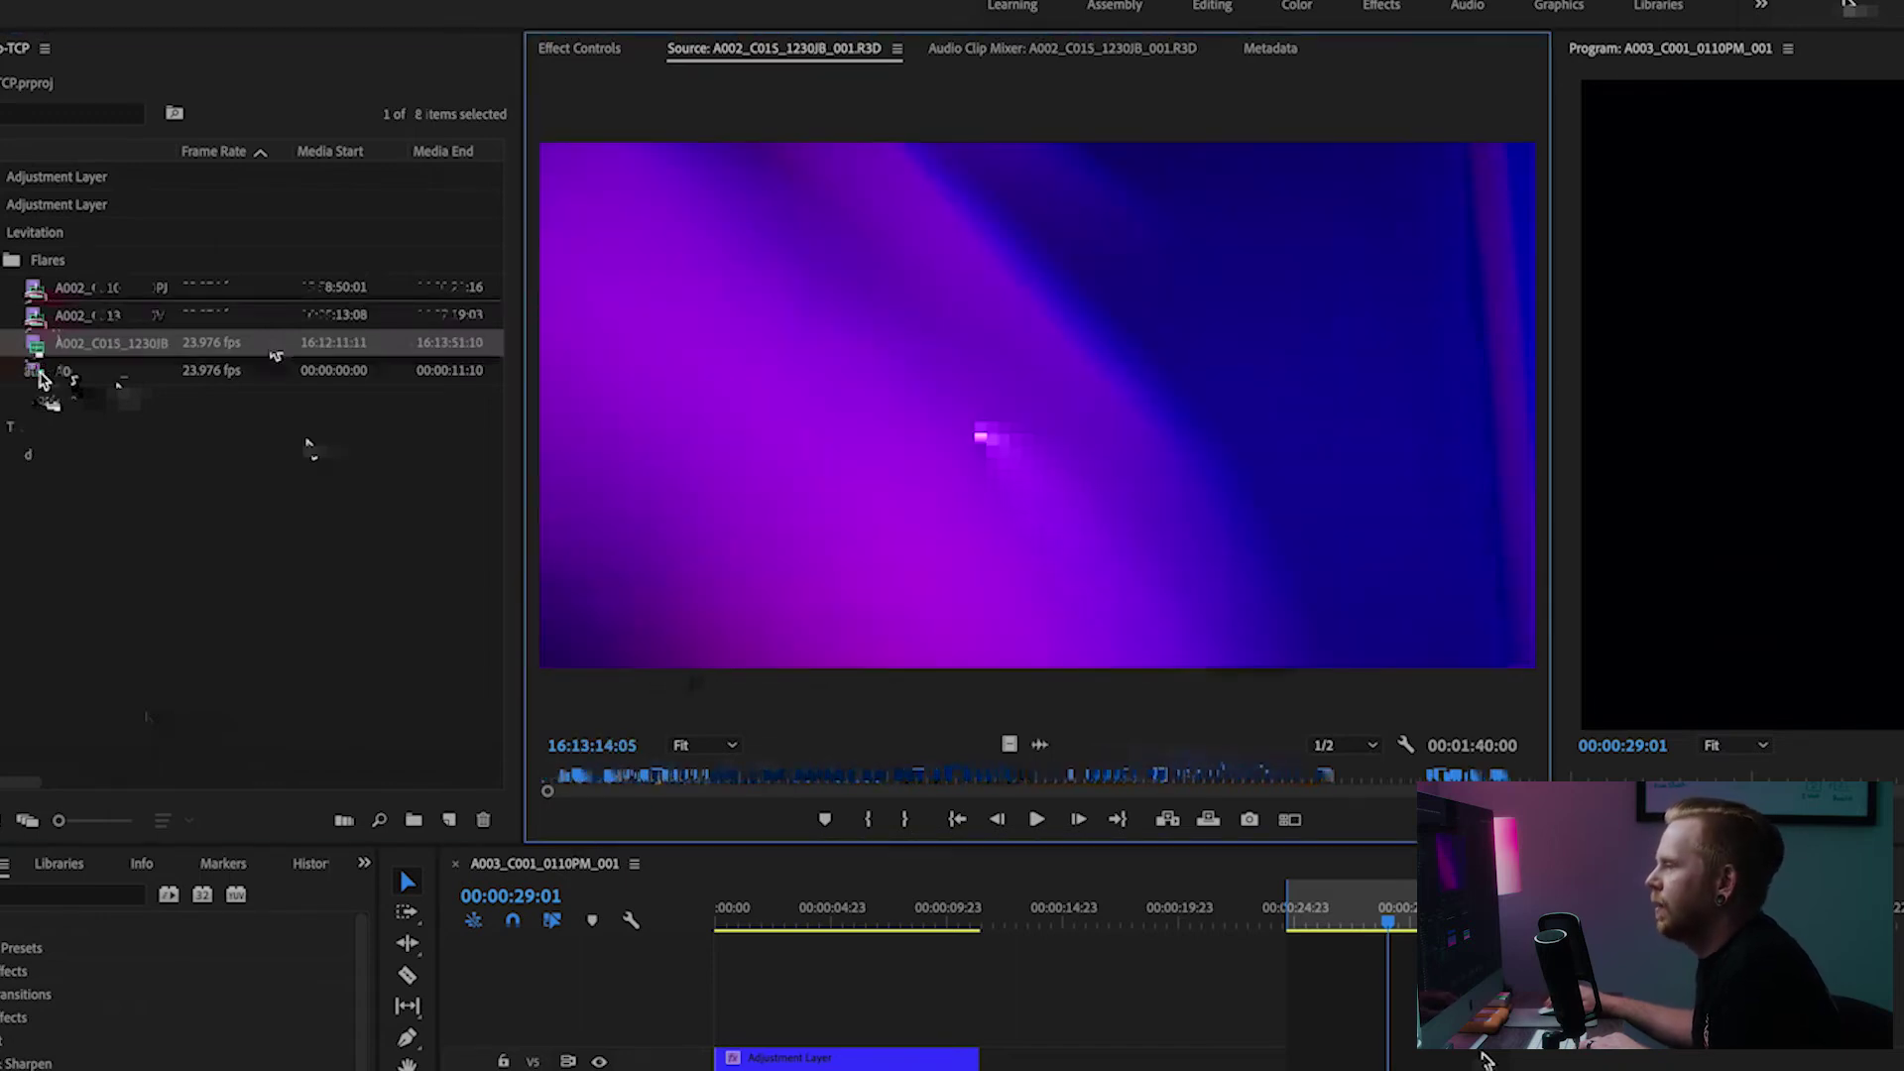
double_click(42, 371)
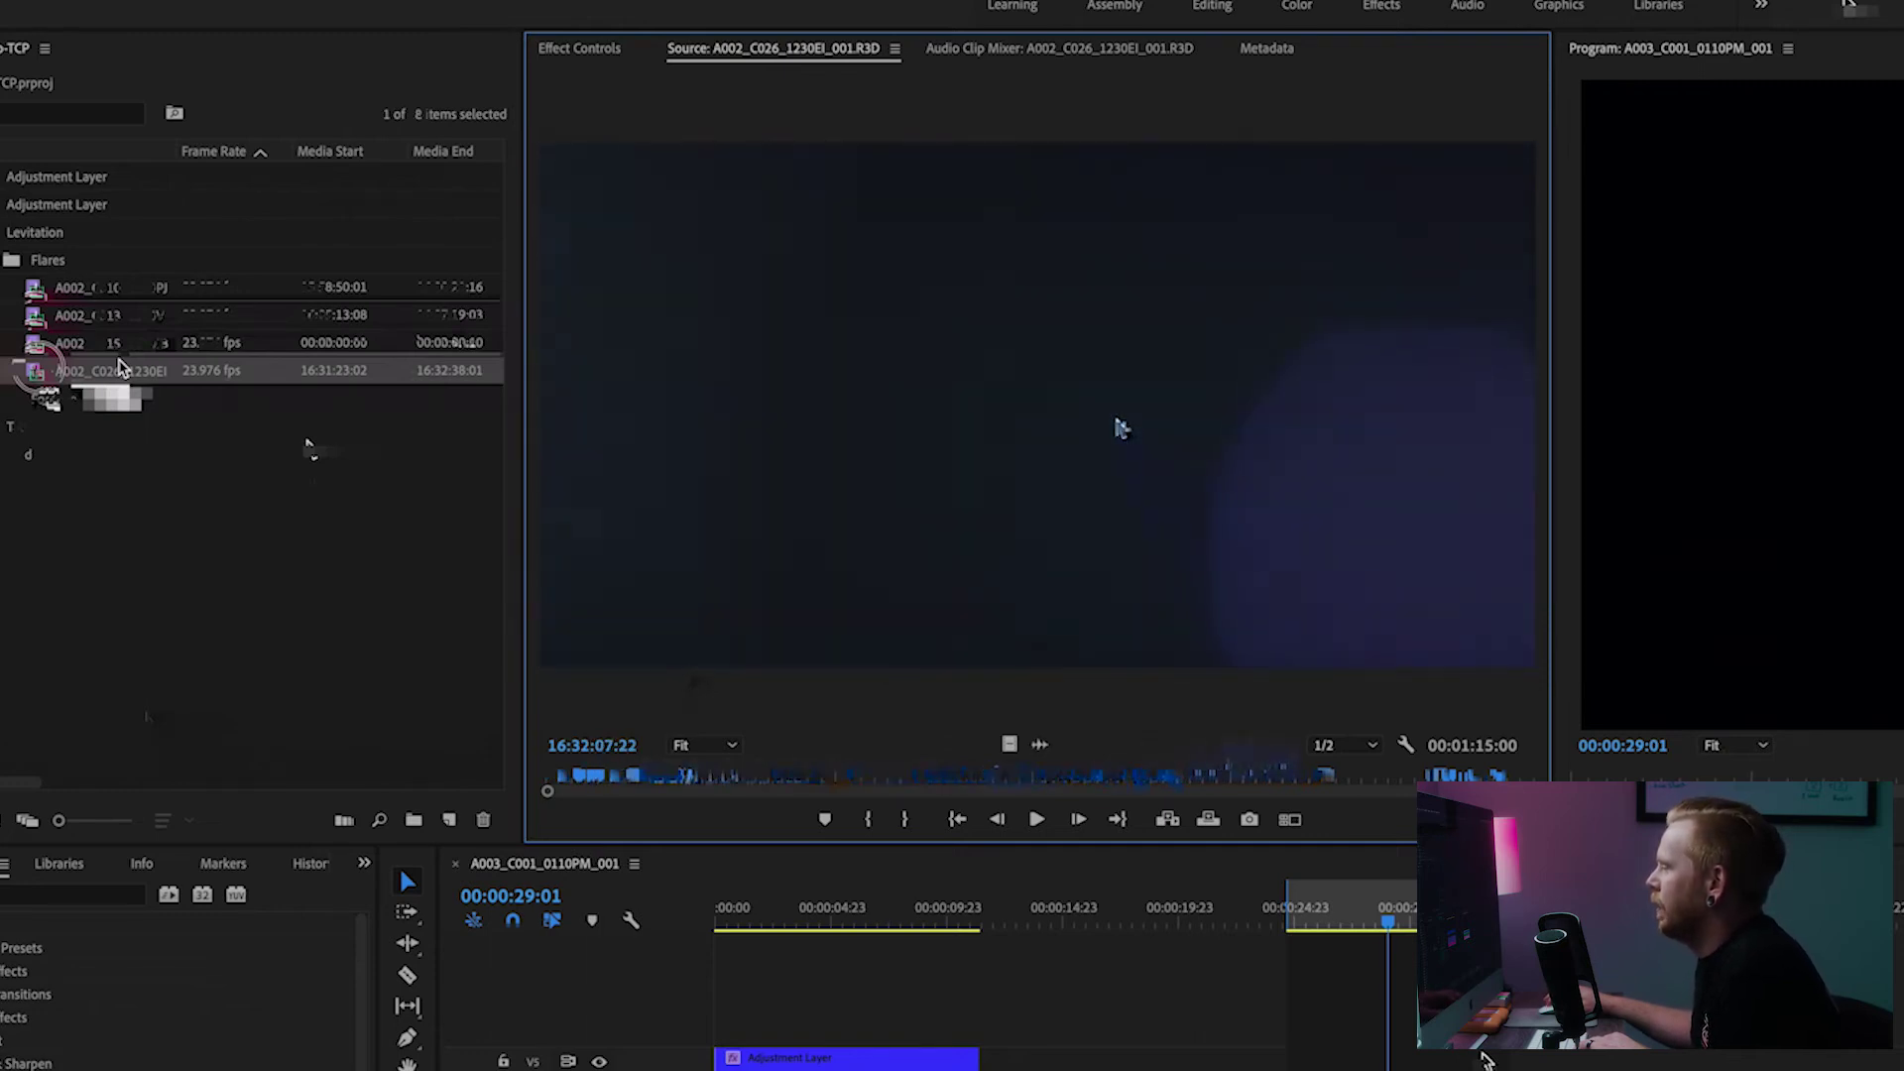
key(j)
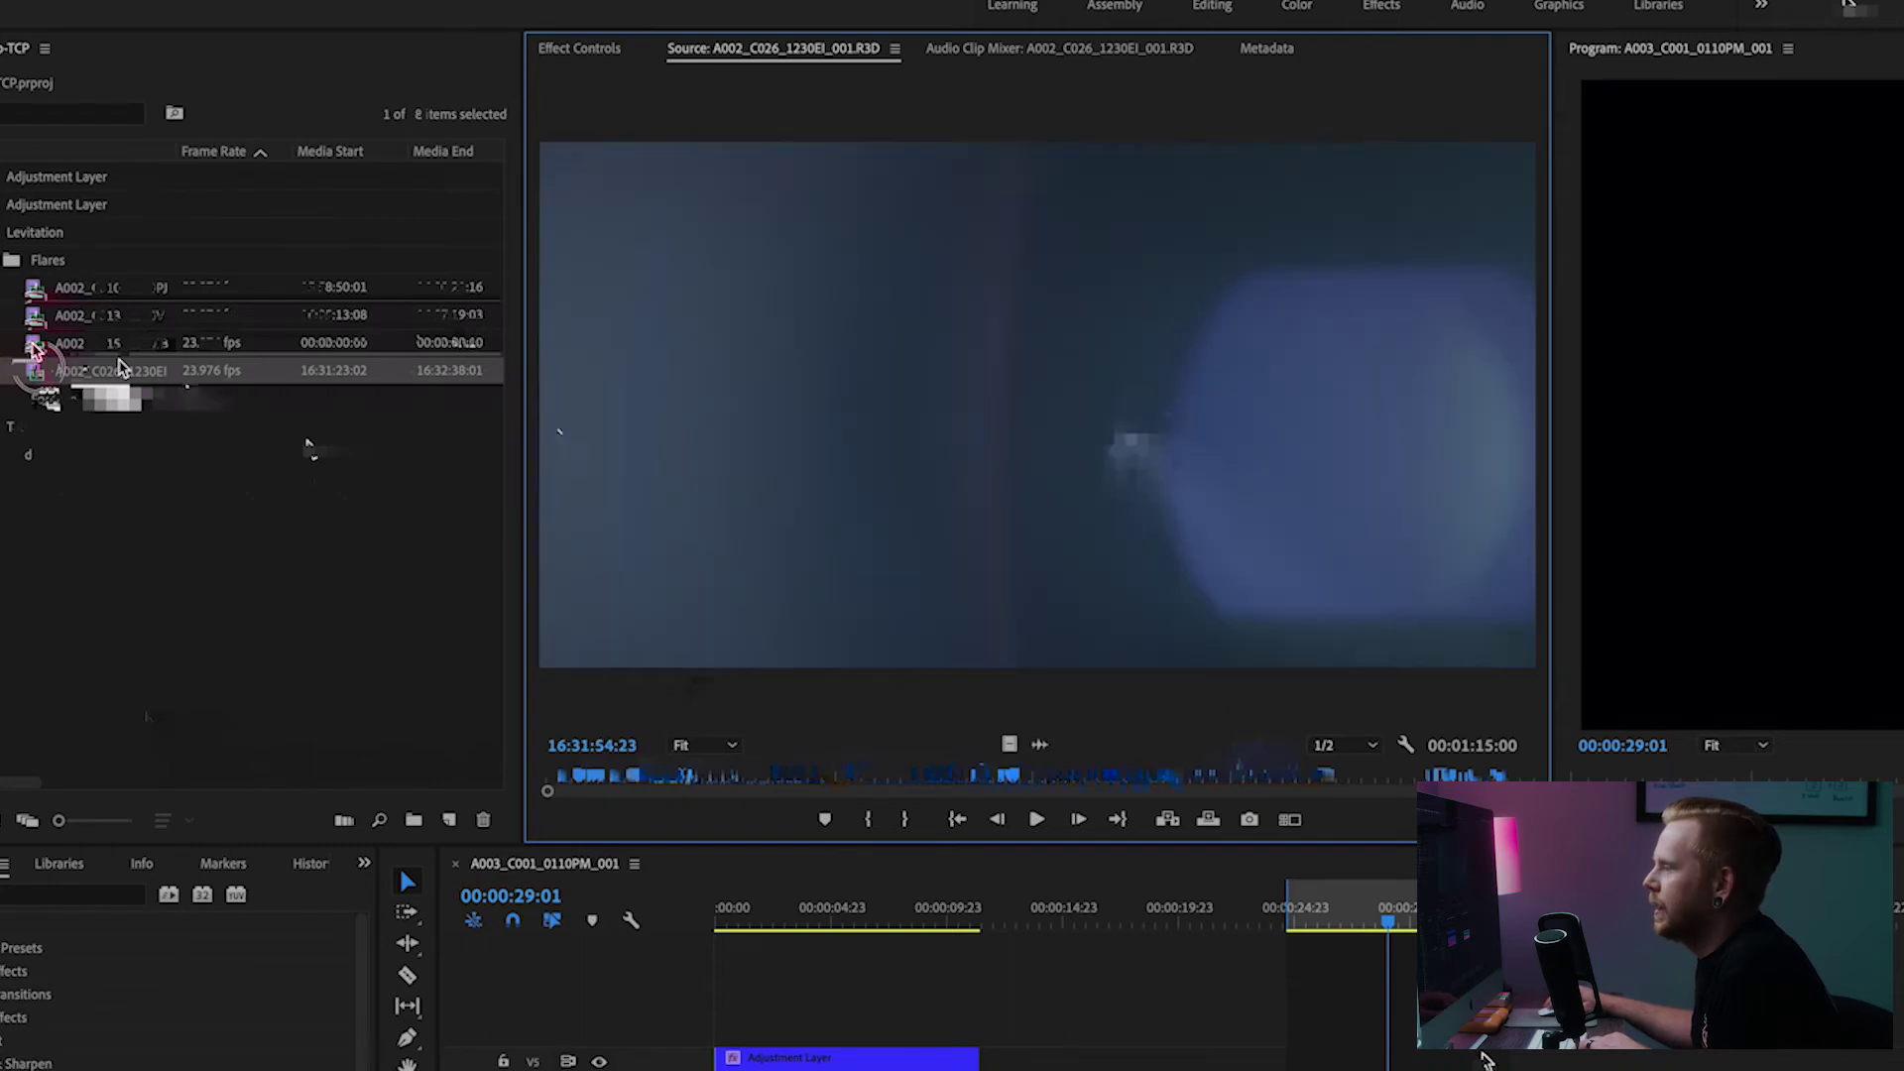
Review the A002_C015 flare clip again, then shuttle through A002_C013 to compare its teal light streaks
double_click(119, 341)
key(l)
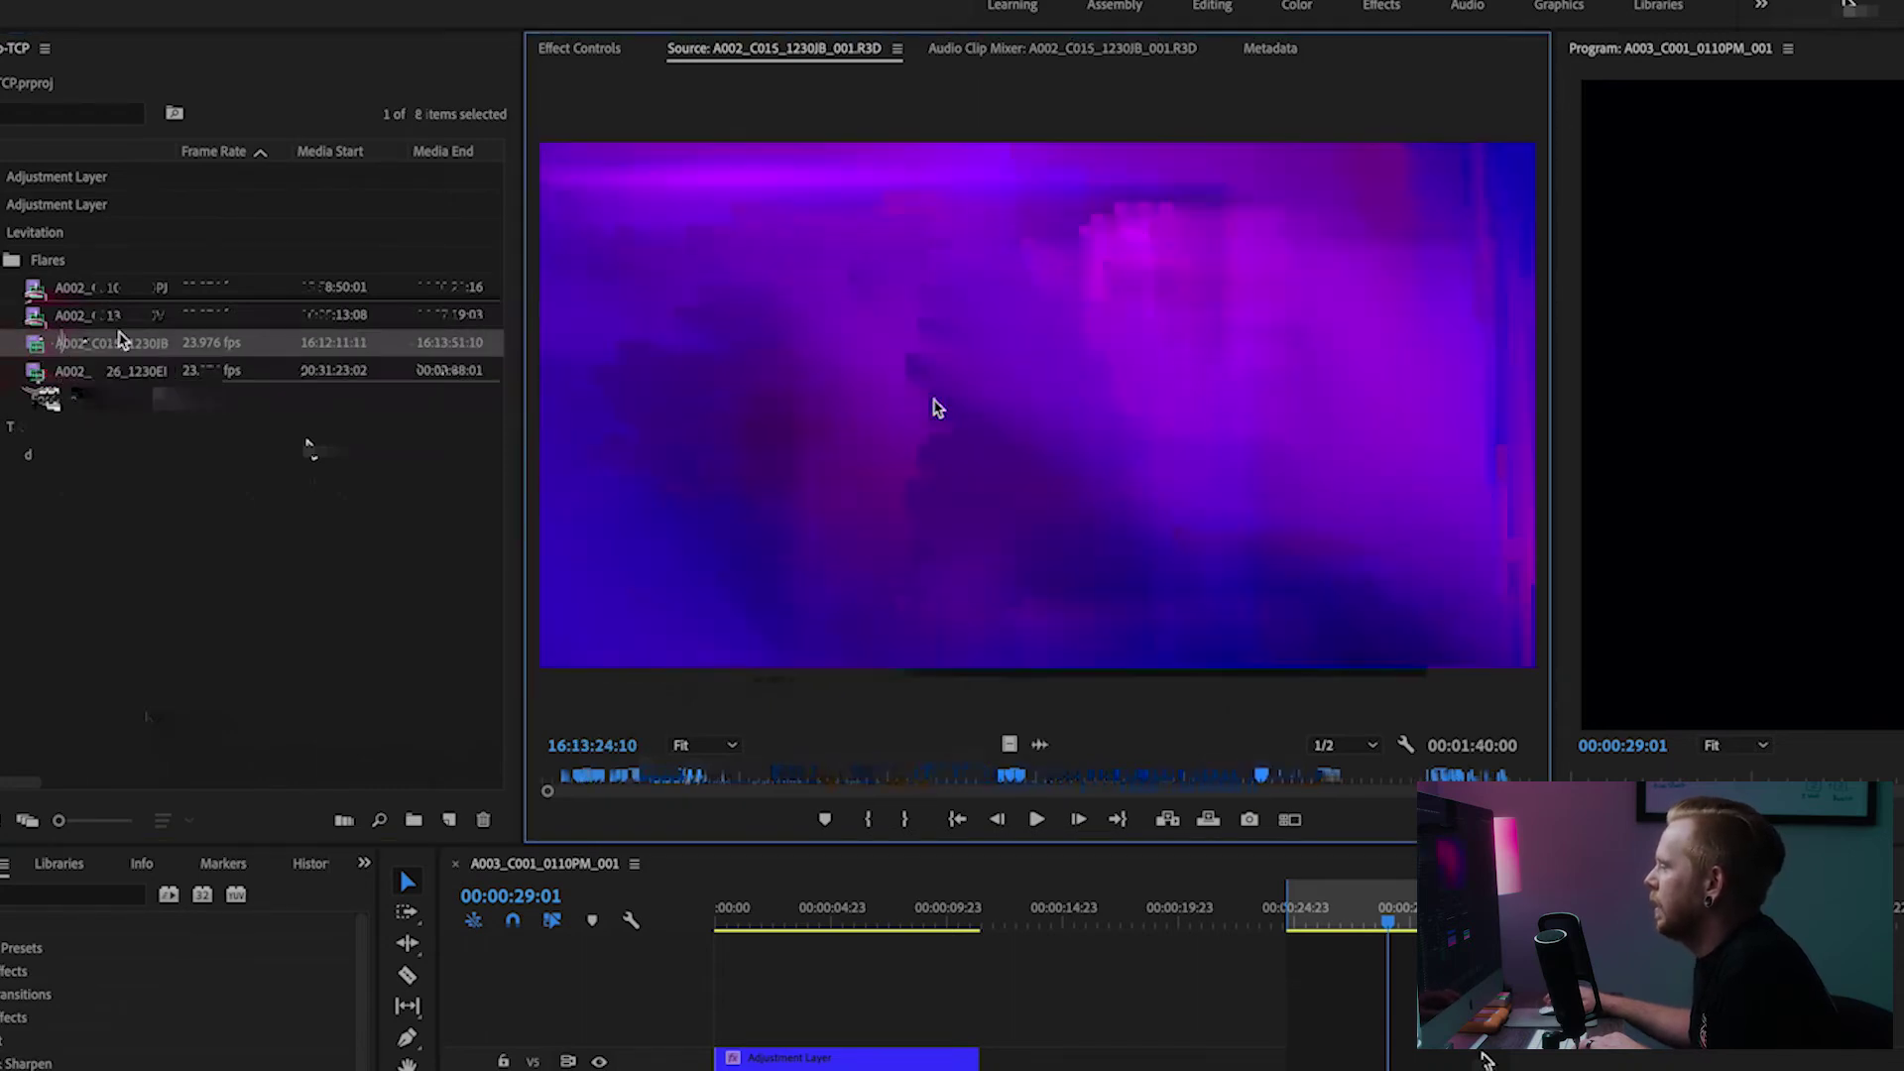
double_click(263, 318)
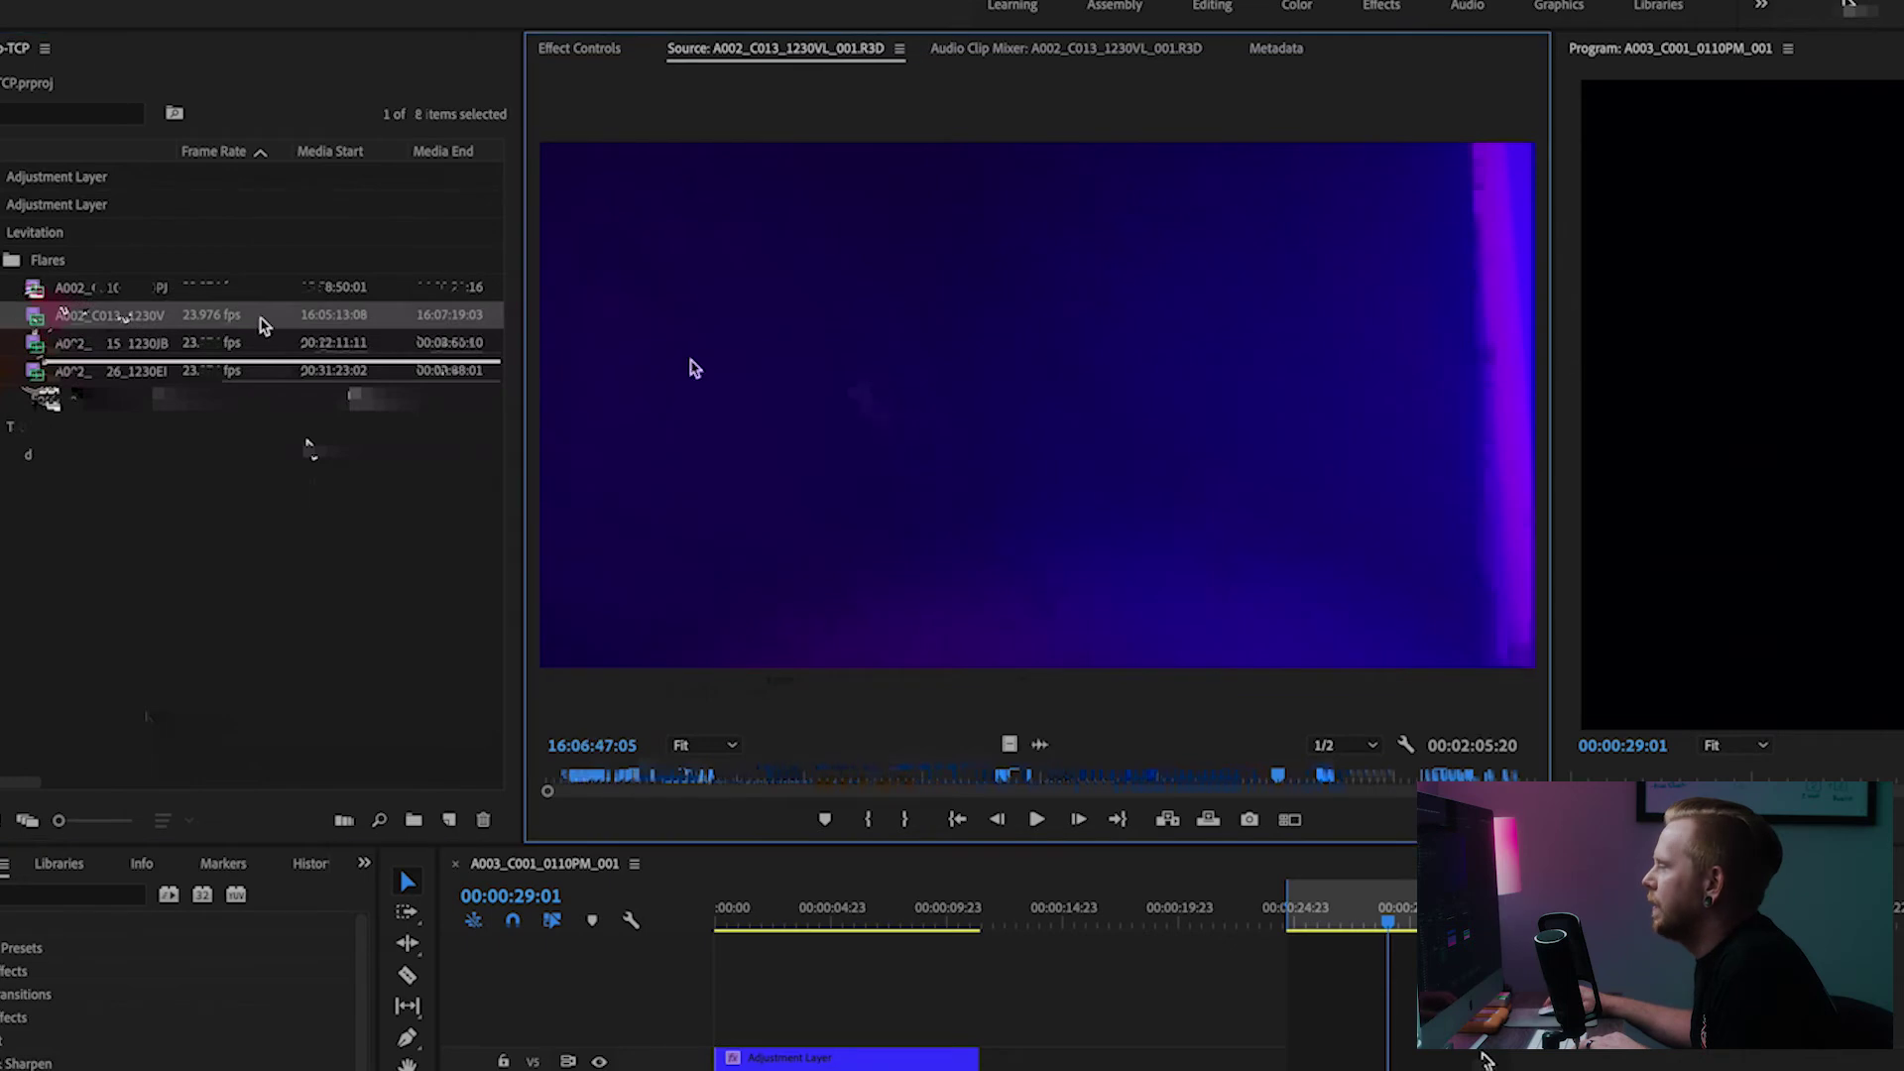
key(l)
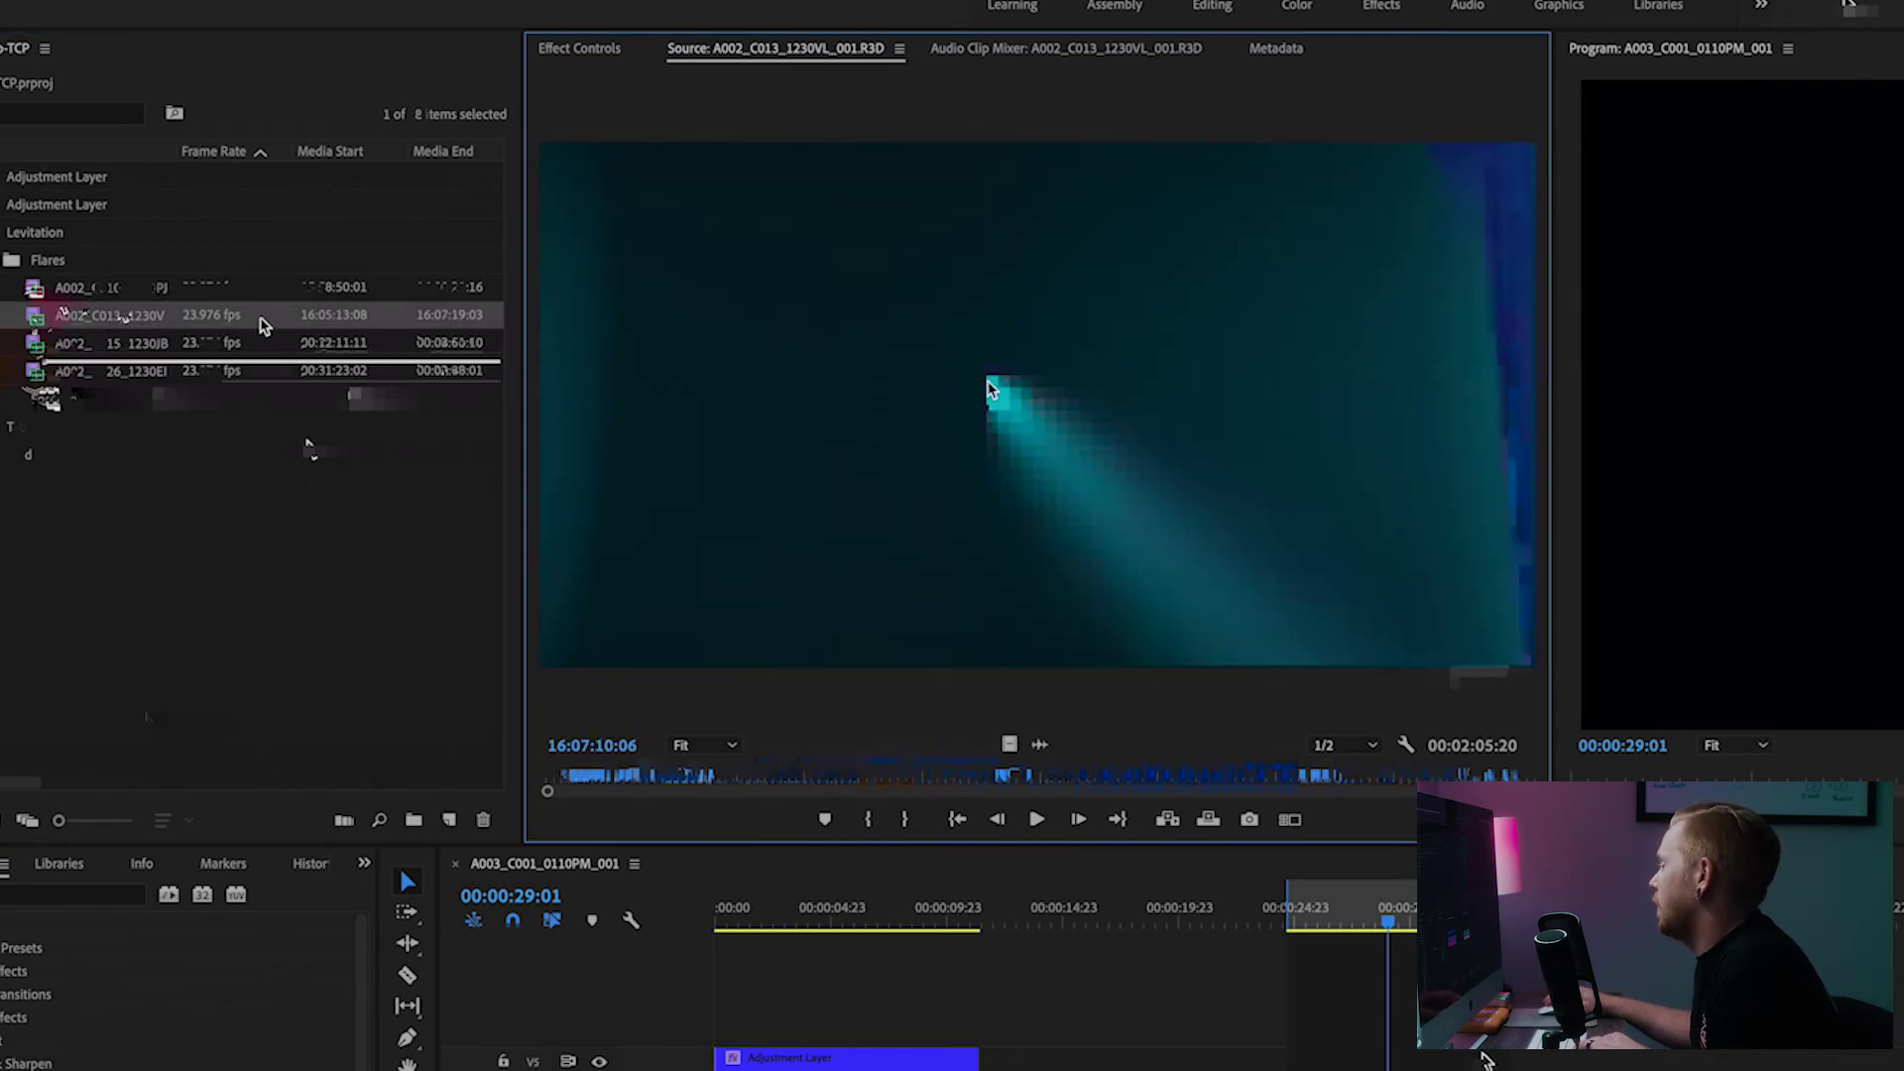
key(j)
key(l)
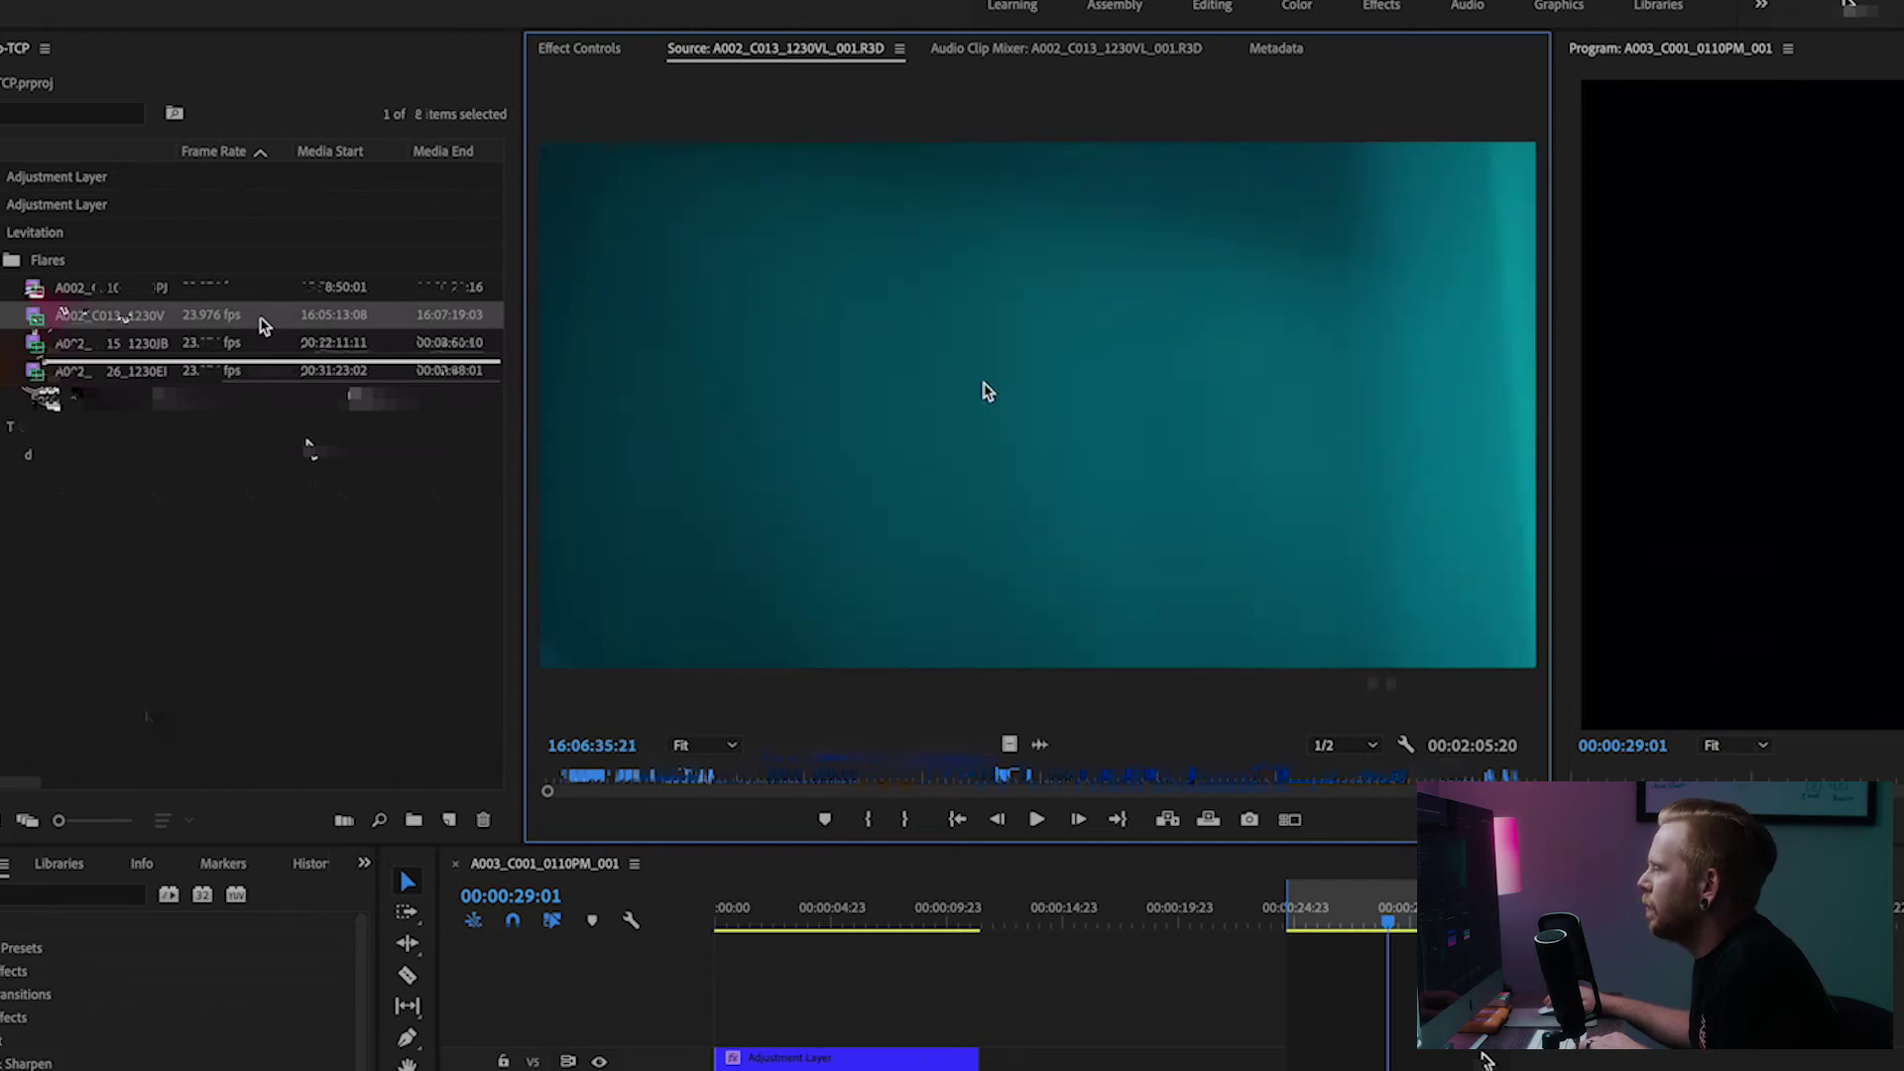
key(shift+l)
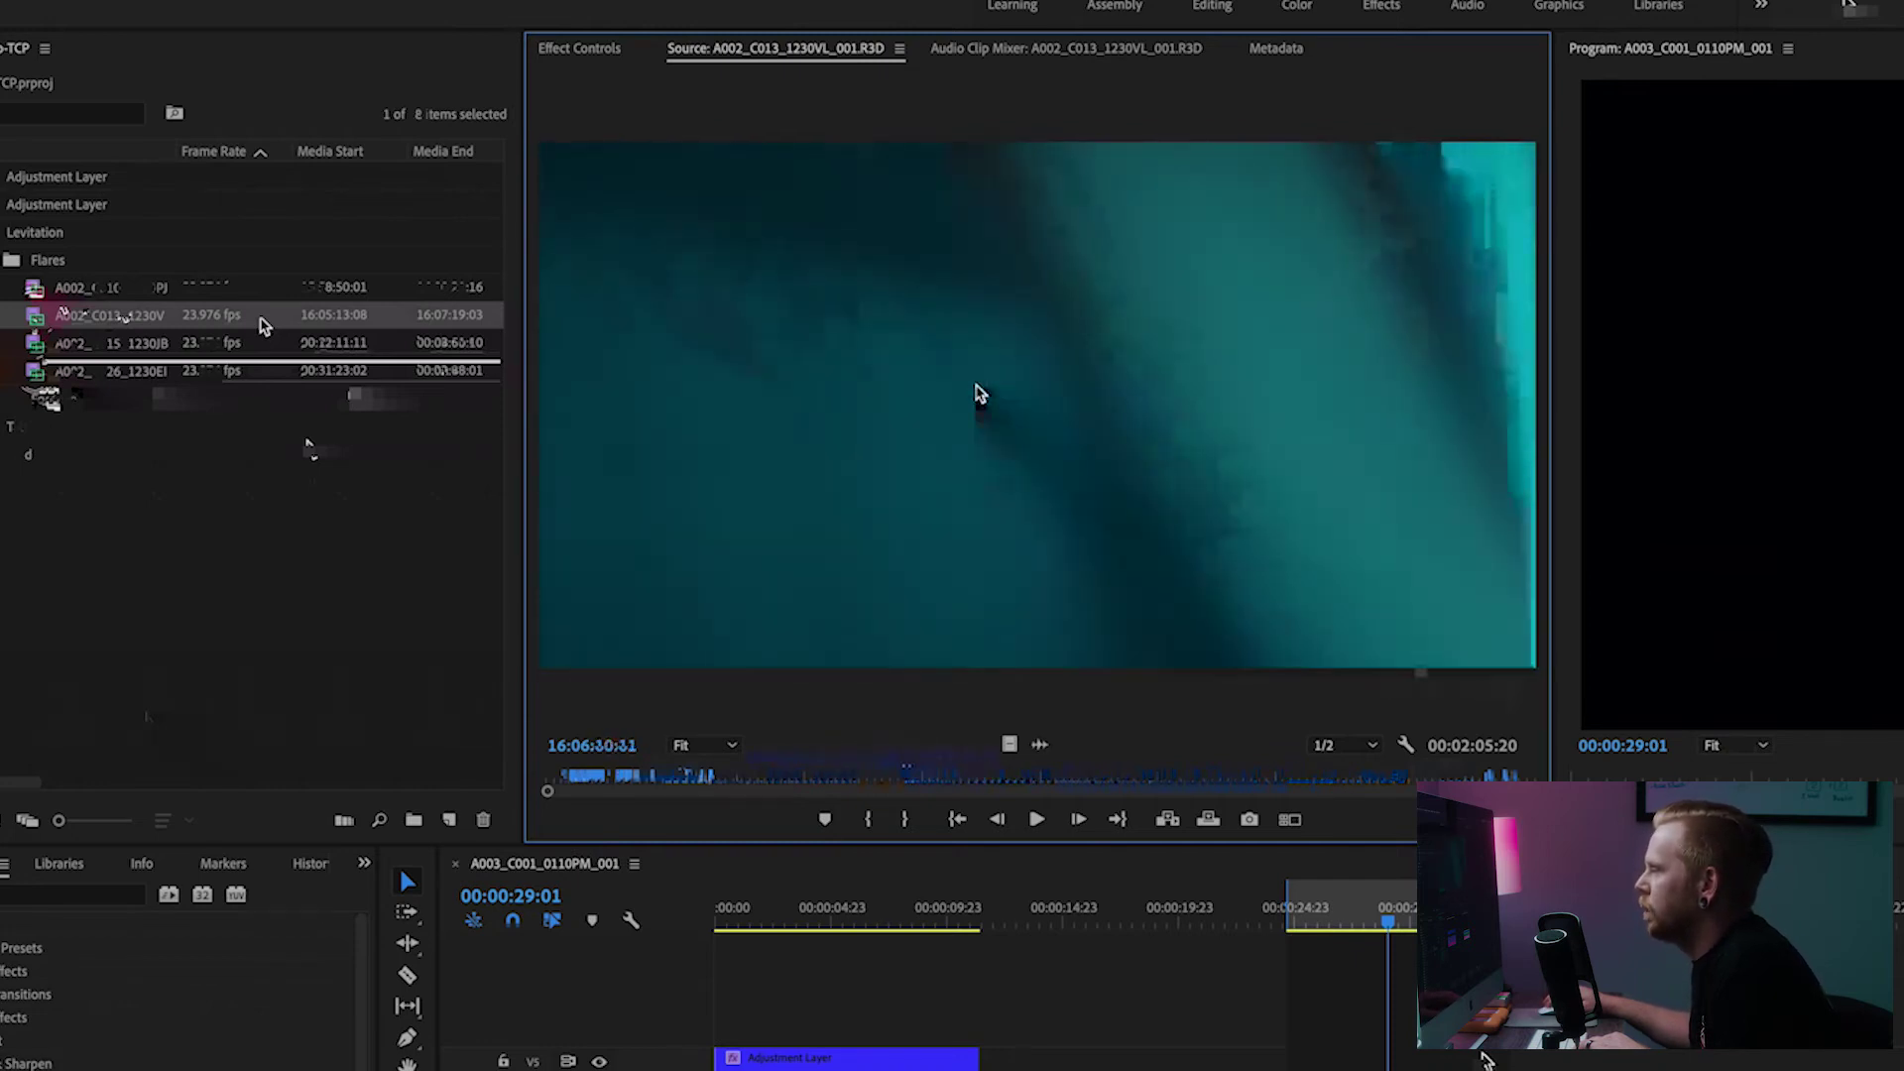
Mark an in point on A002_C013 where a teal beam crosses the frame and play on from it
key(j)
key(j)
key(j)
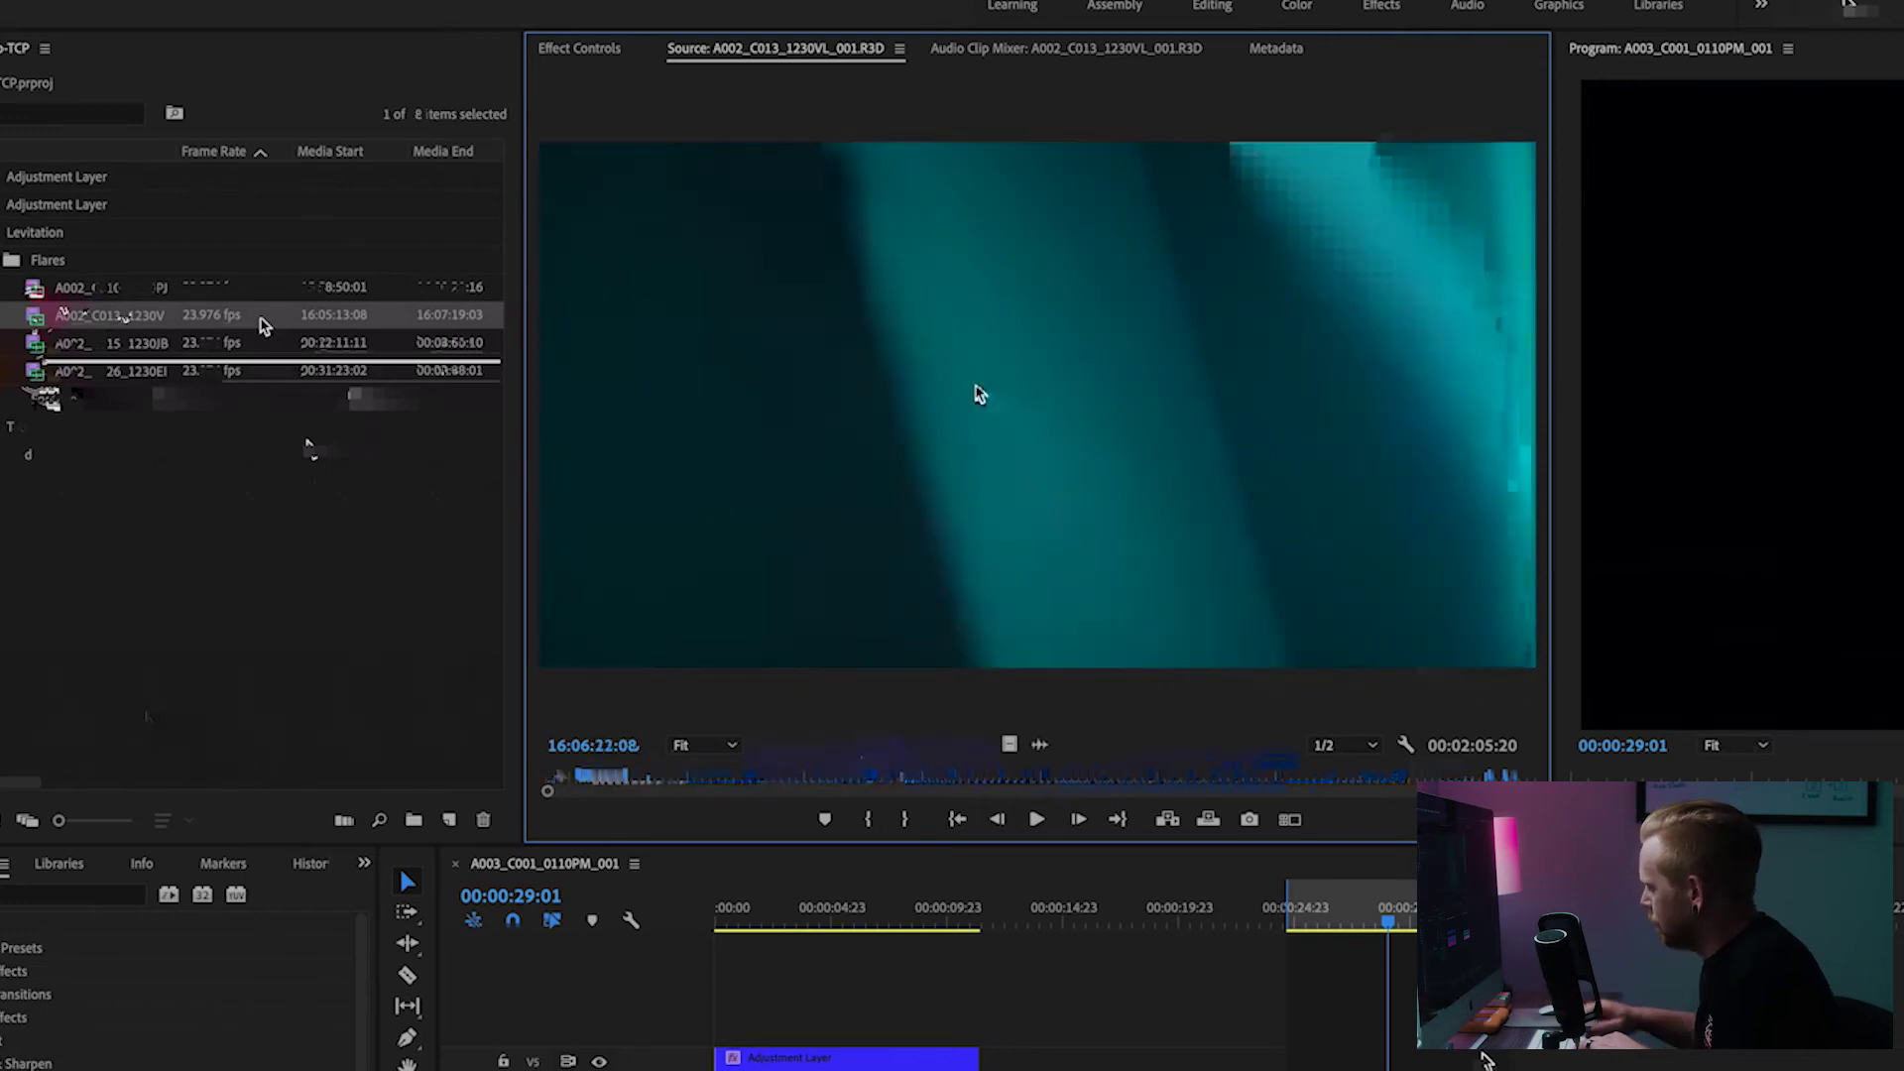
key(i)
key(space)
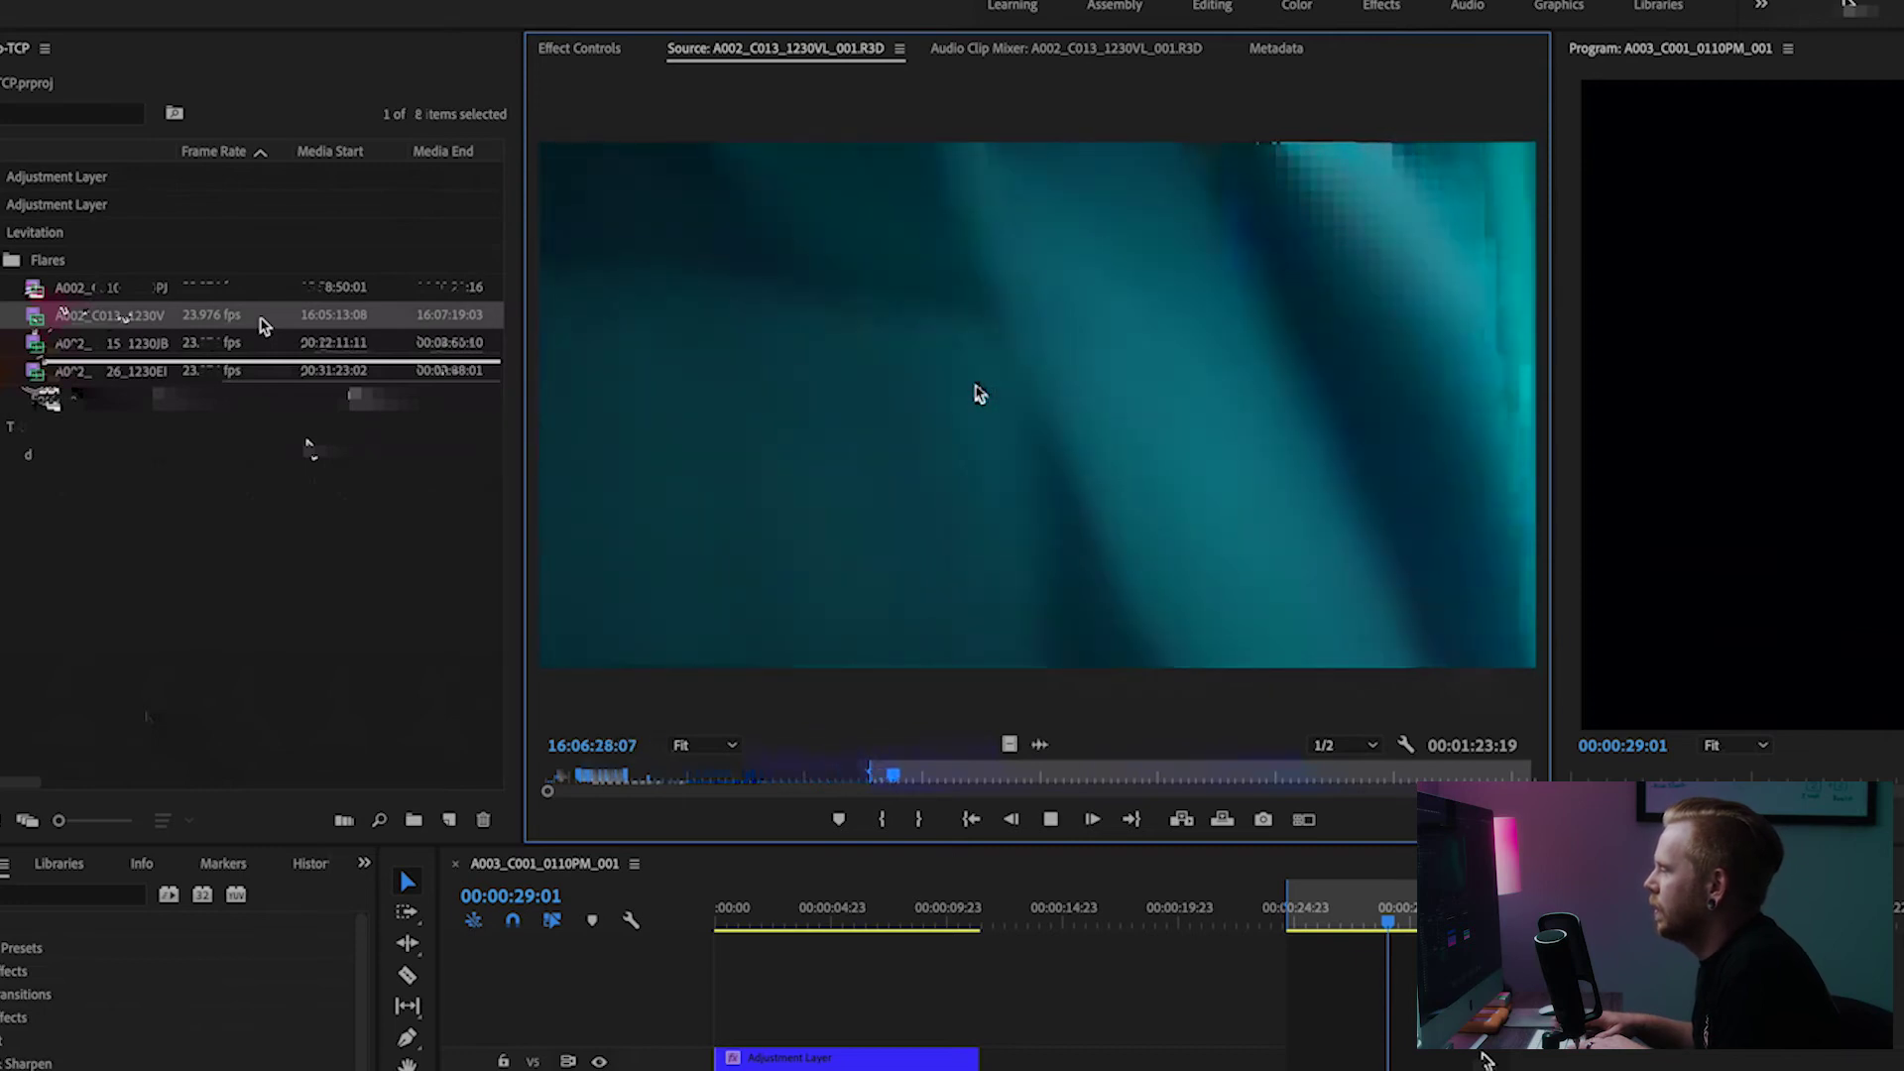
Place the marked flare footage, video only, above the adjustment layer and fit it to the length of the Floating2 stack
key(k)
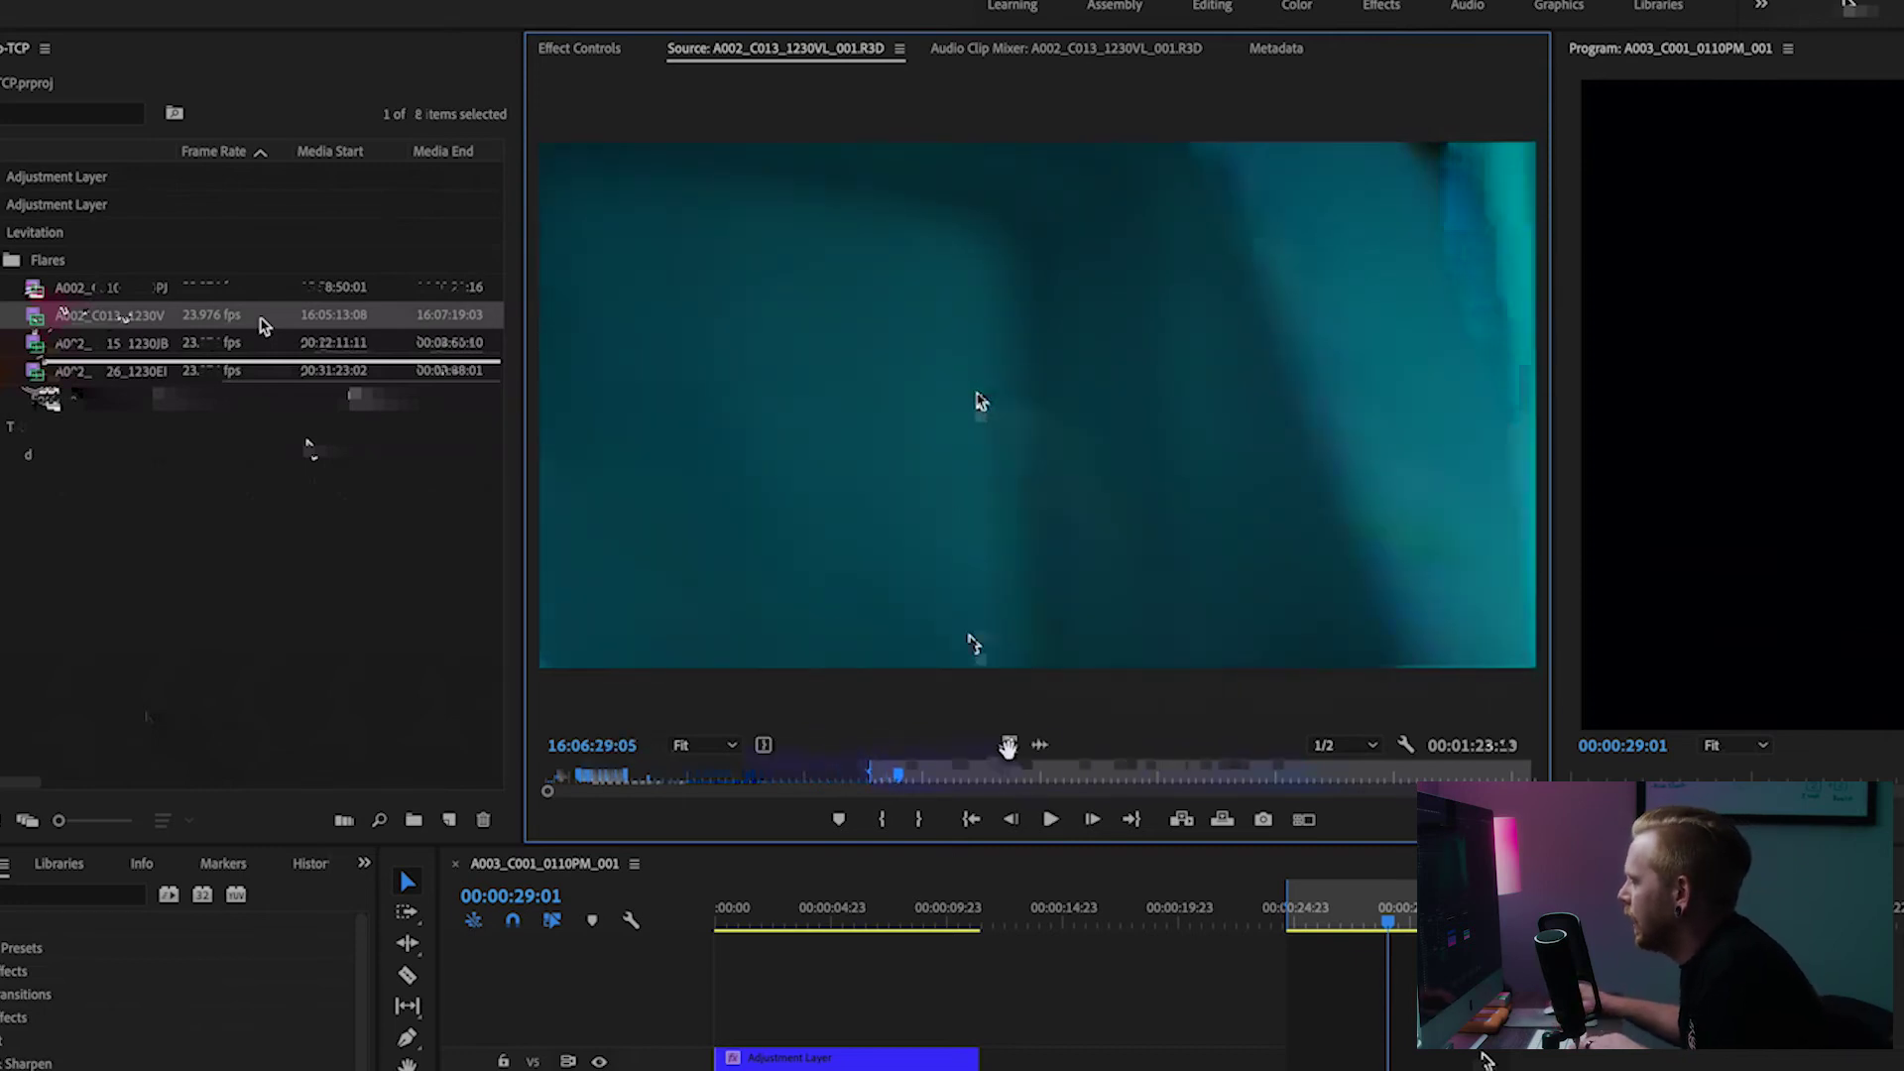
drag(1008, 745, 1499, 1066)
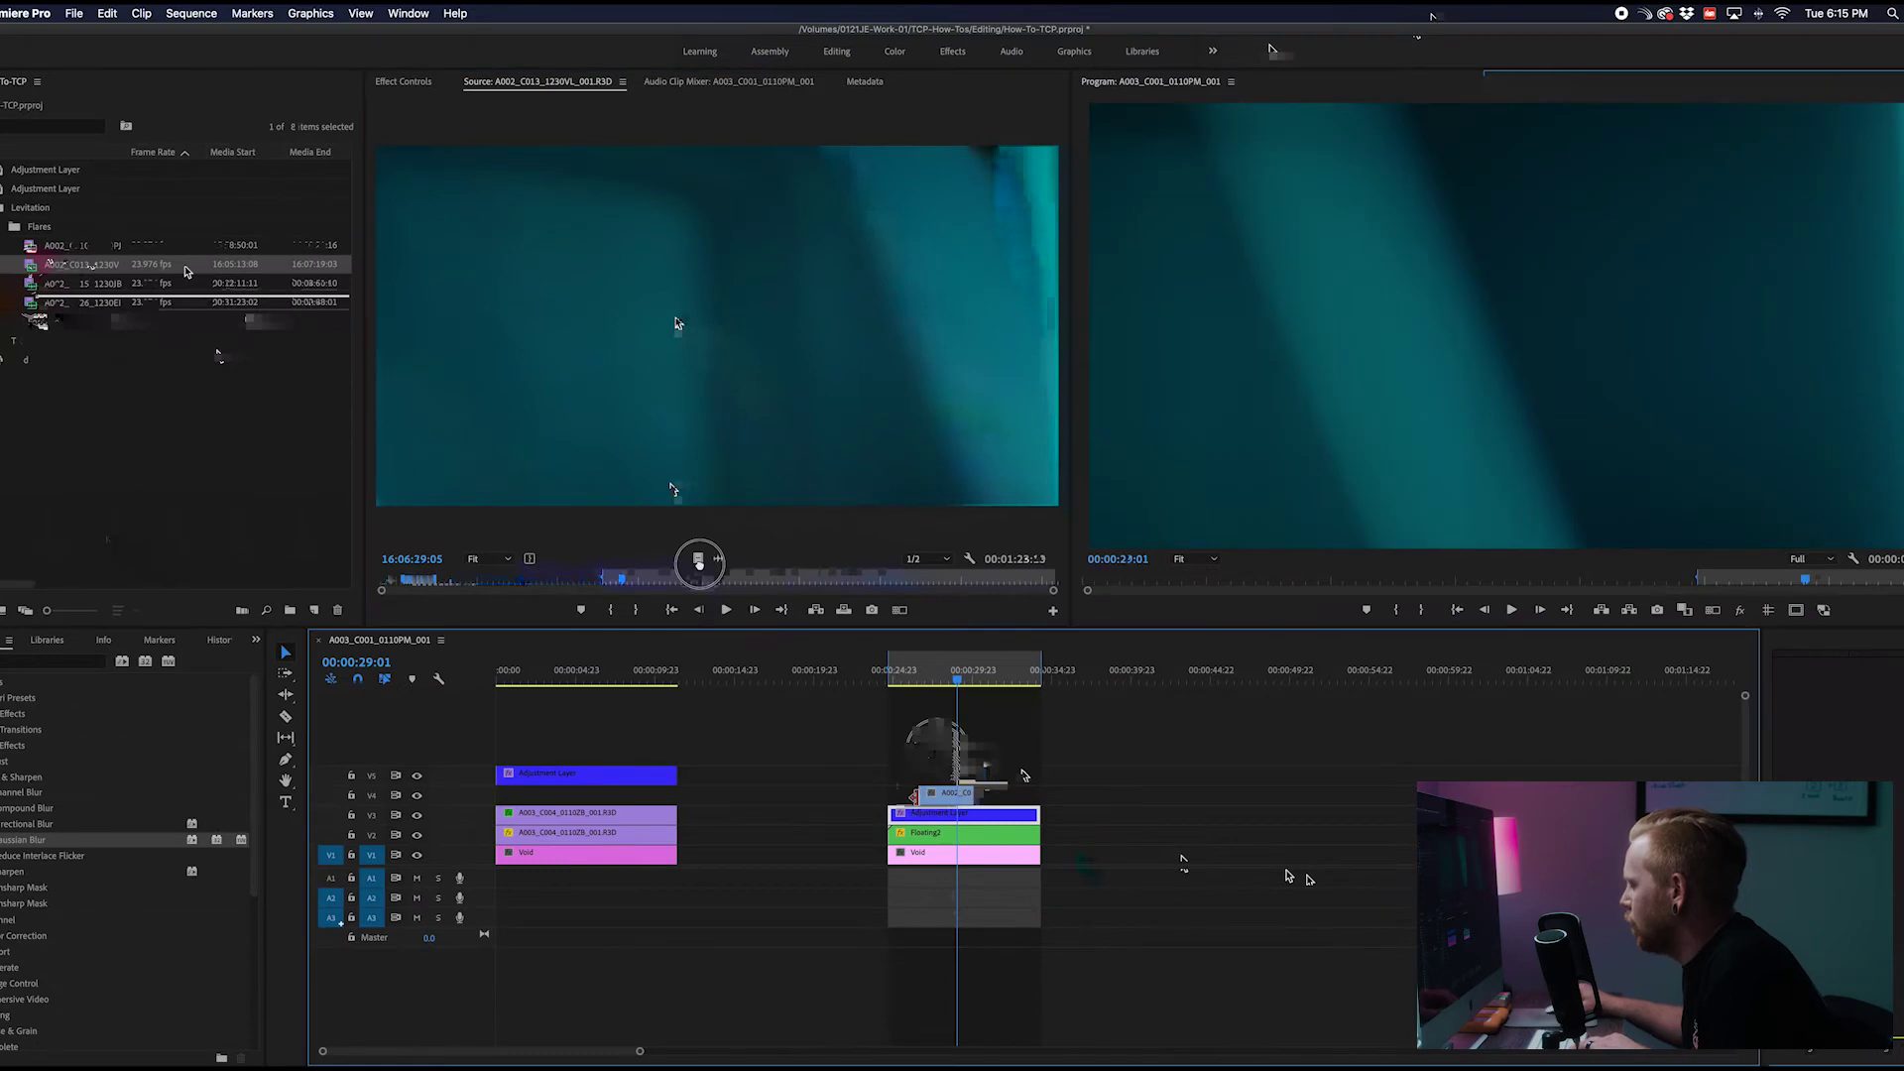
drag(895, 797, 1027, 796)
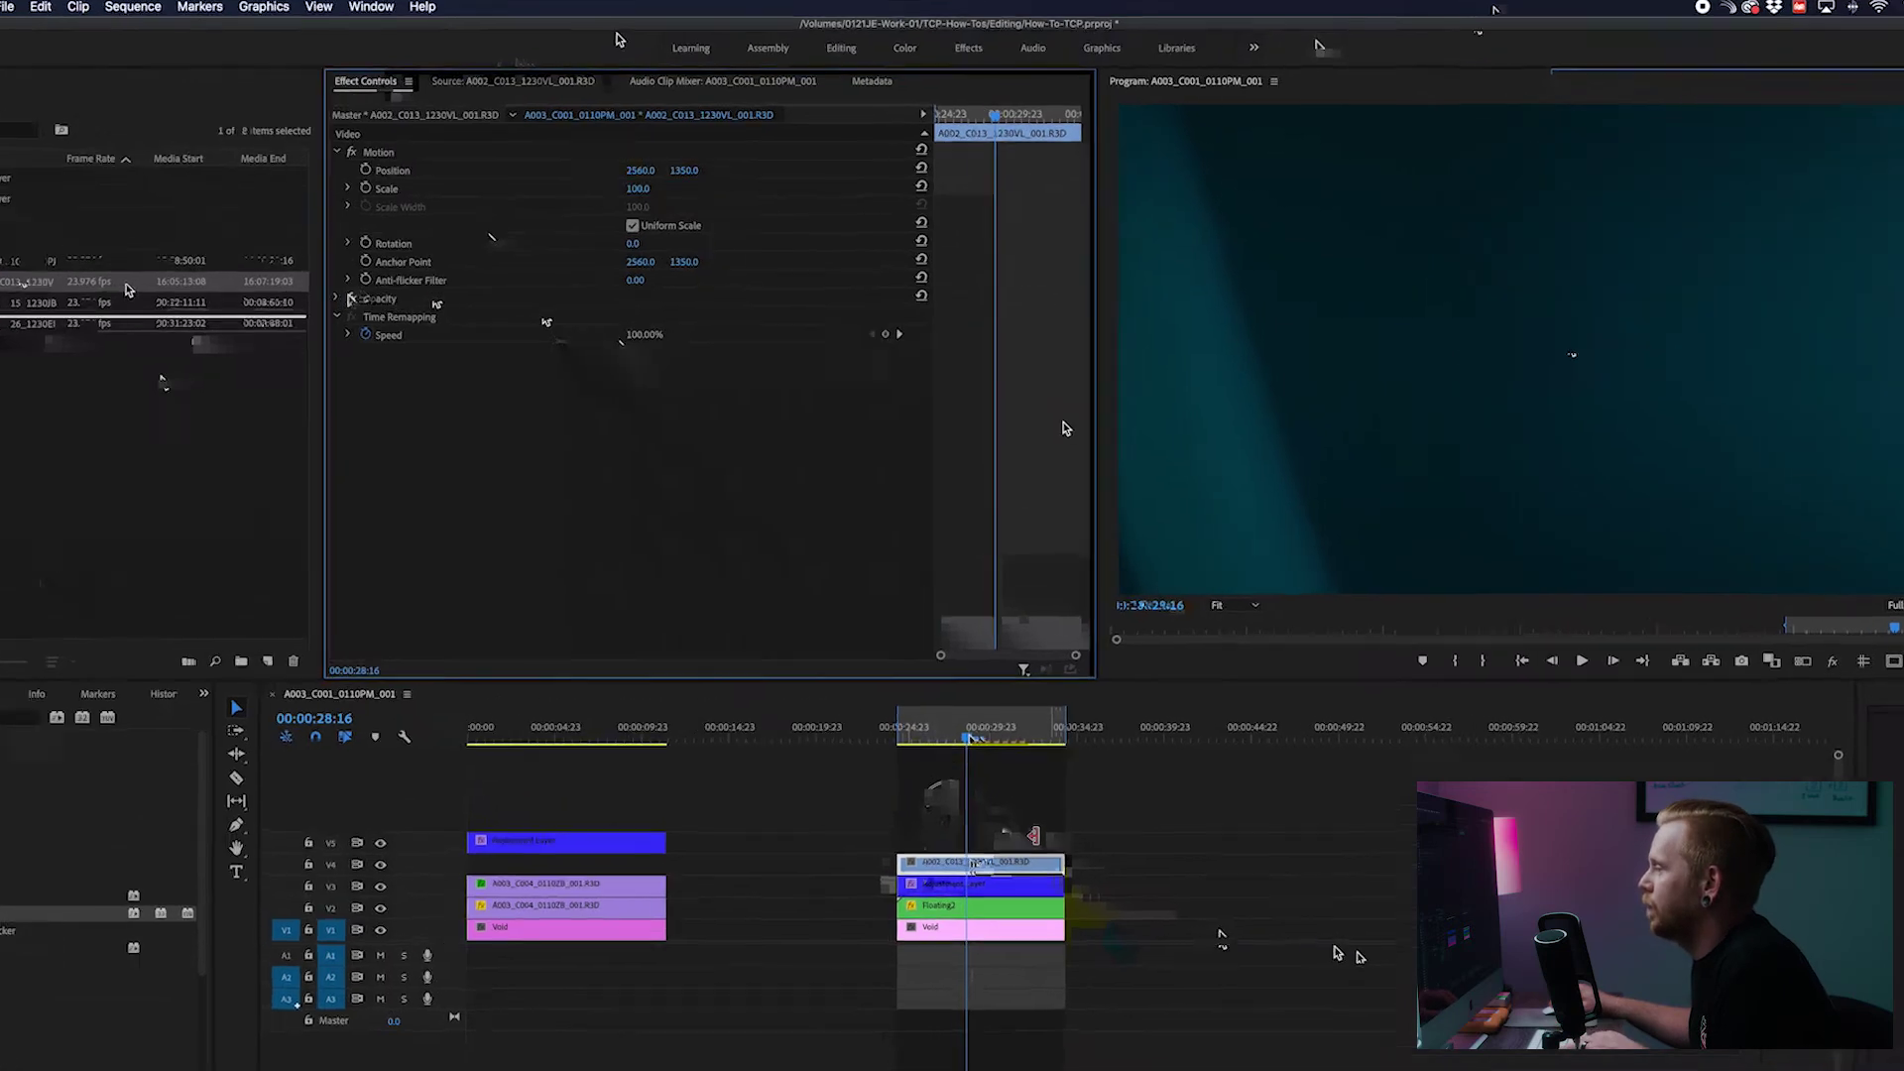
Set the flare clip's opacity blend mode to Screen
click(377, 280)
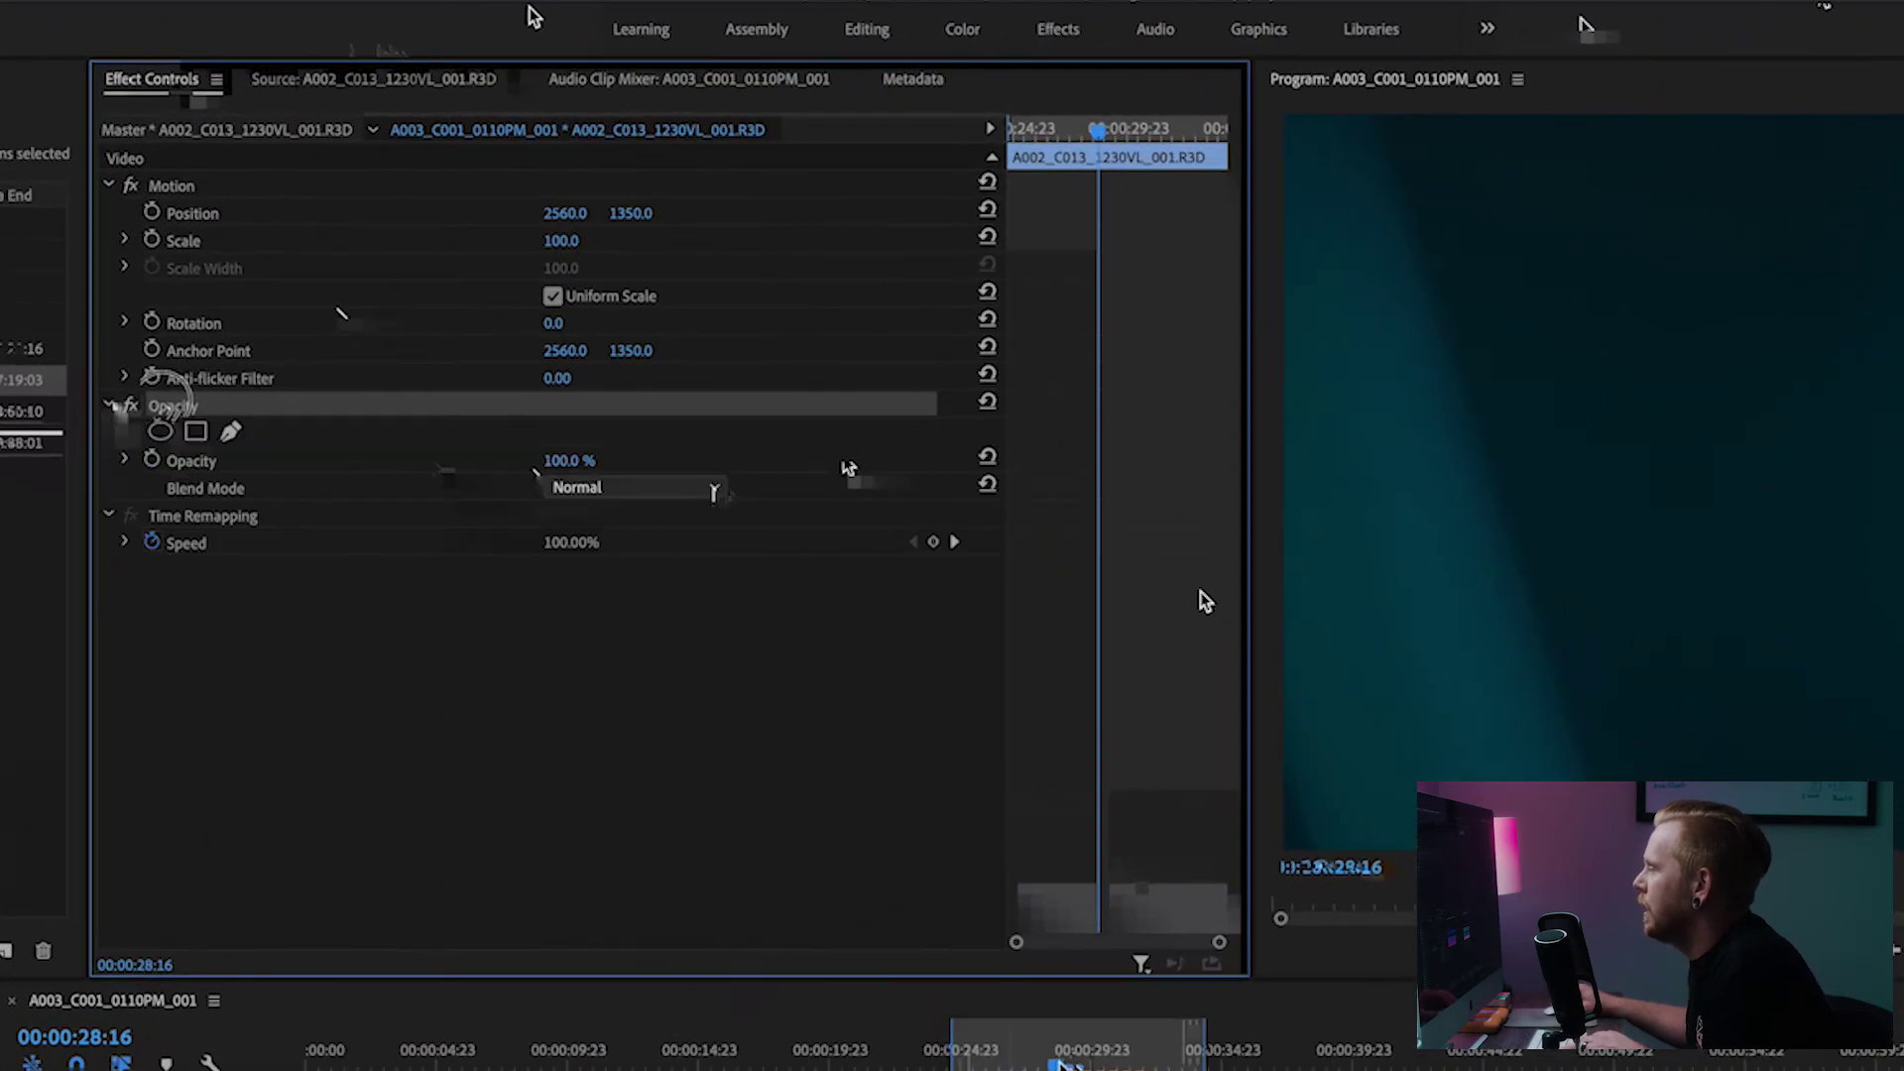
click(713, 489)
click(595, 758)
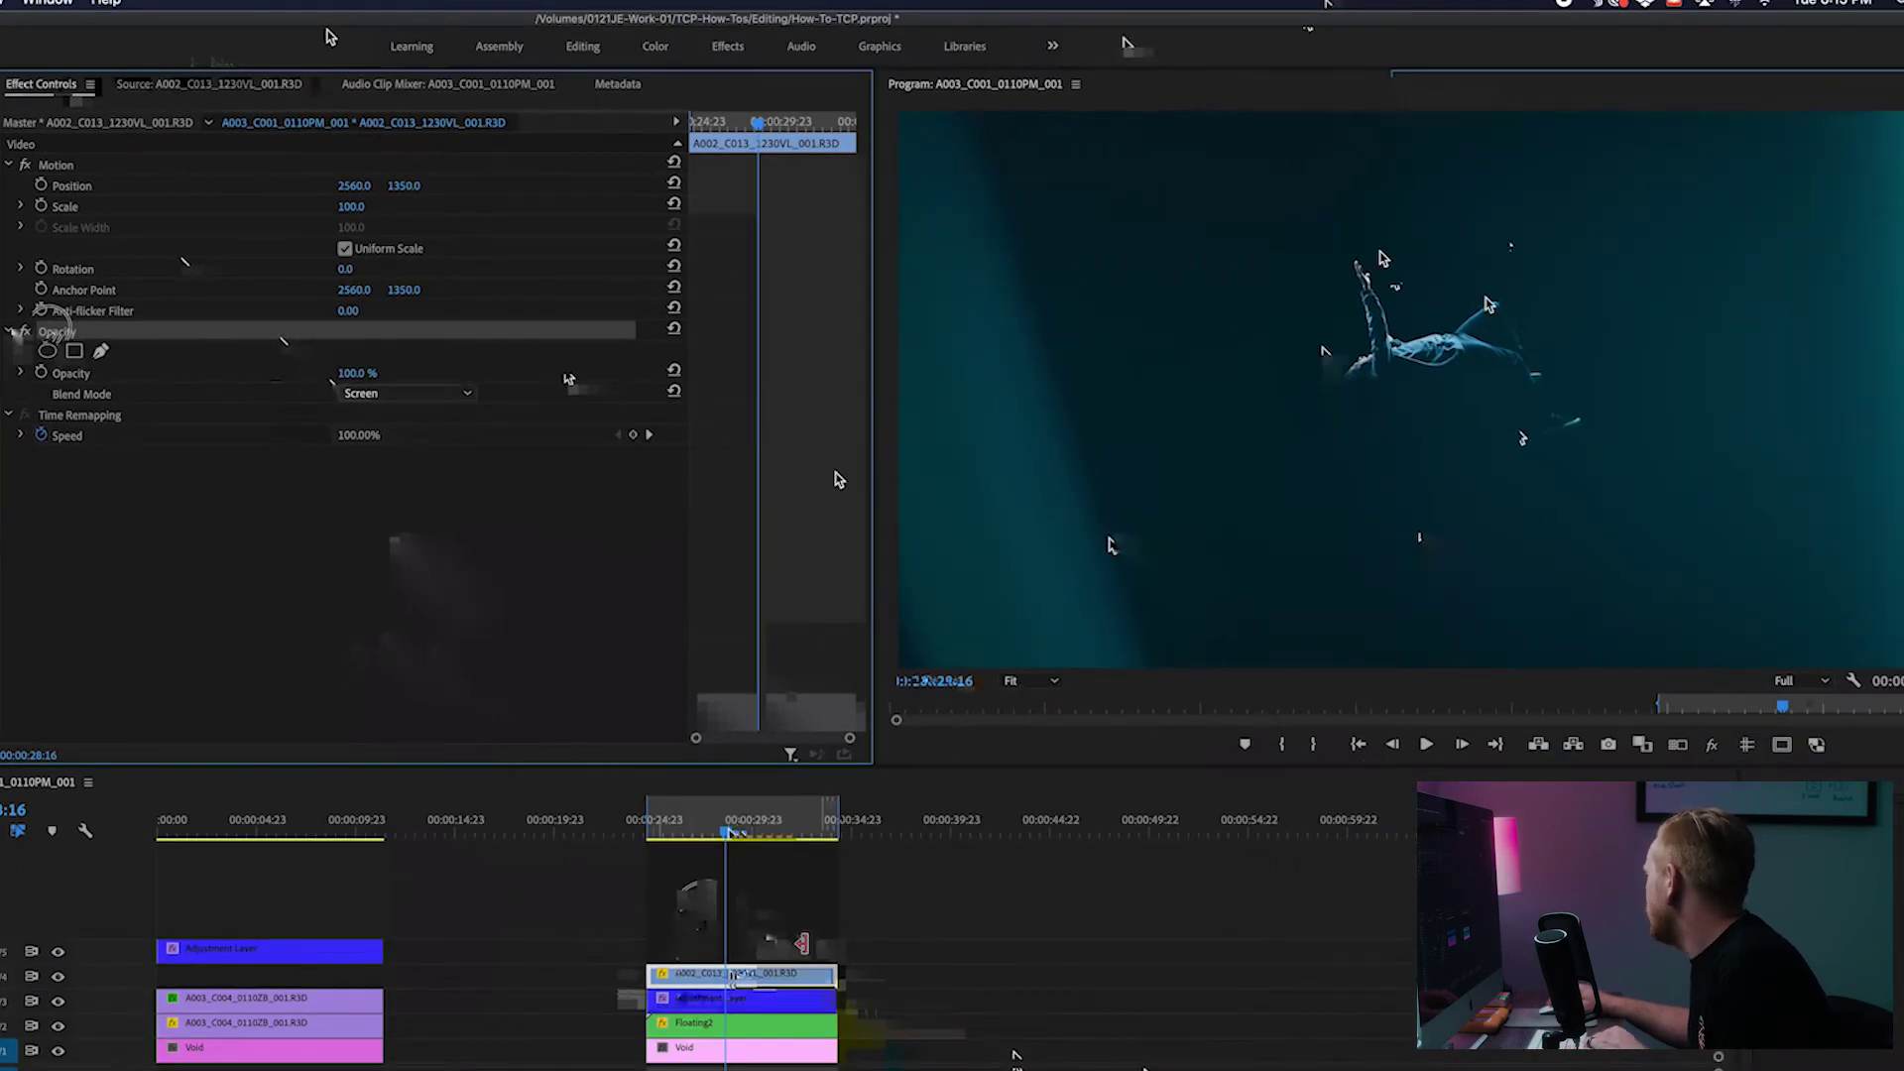
Set the A002_C013 flare clip's scale to 135 while keeping its blend mode at Screen
click(353, 401)
click(401, 396)
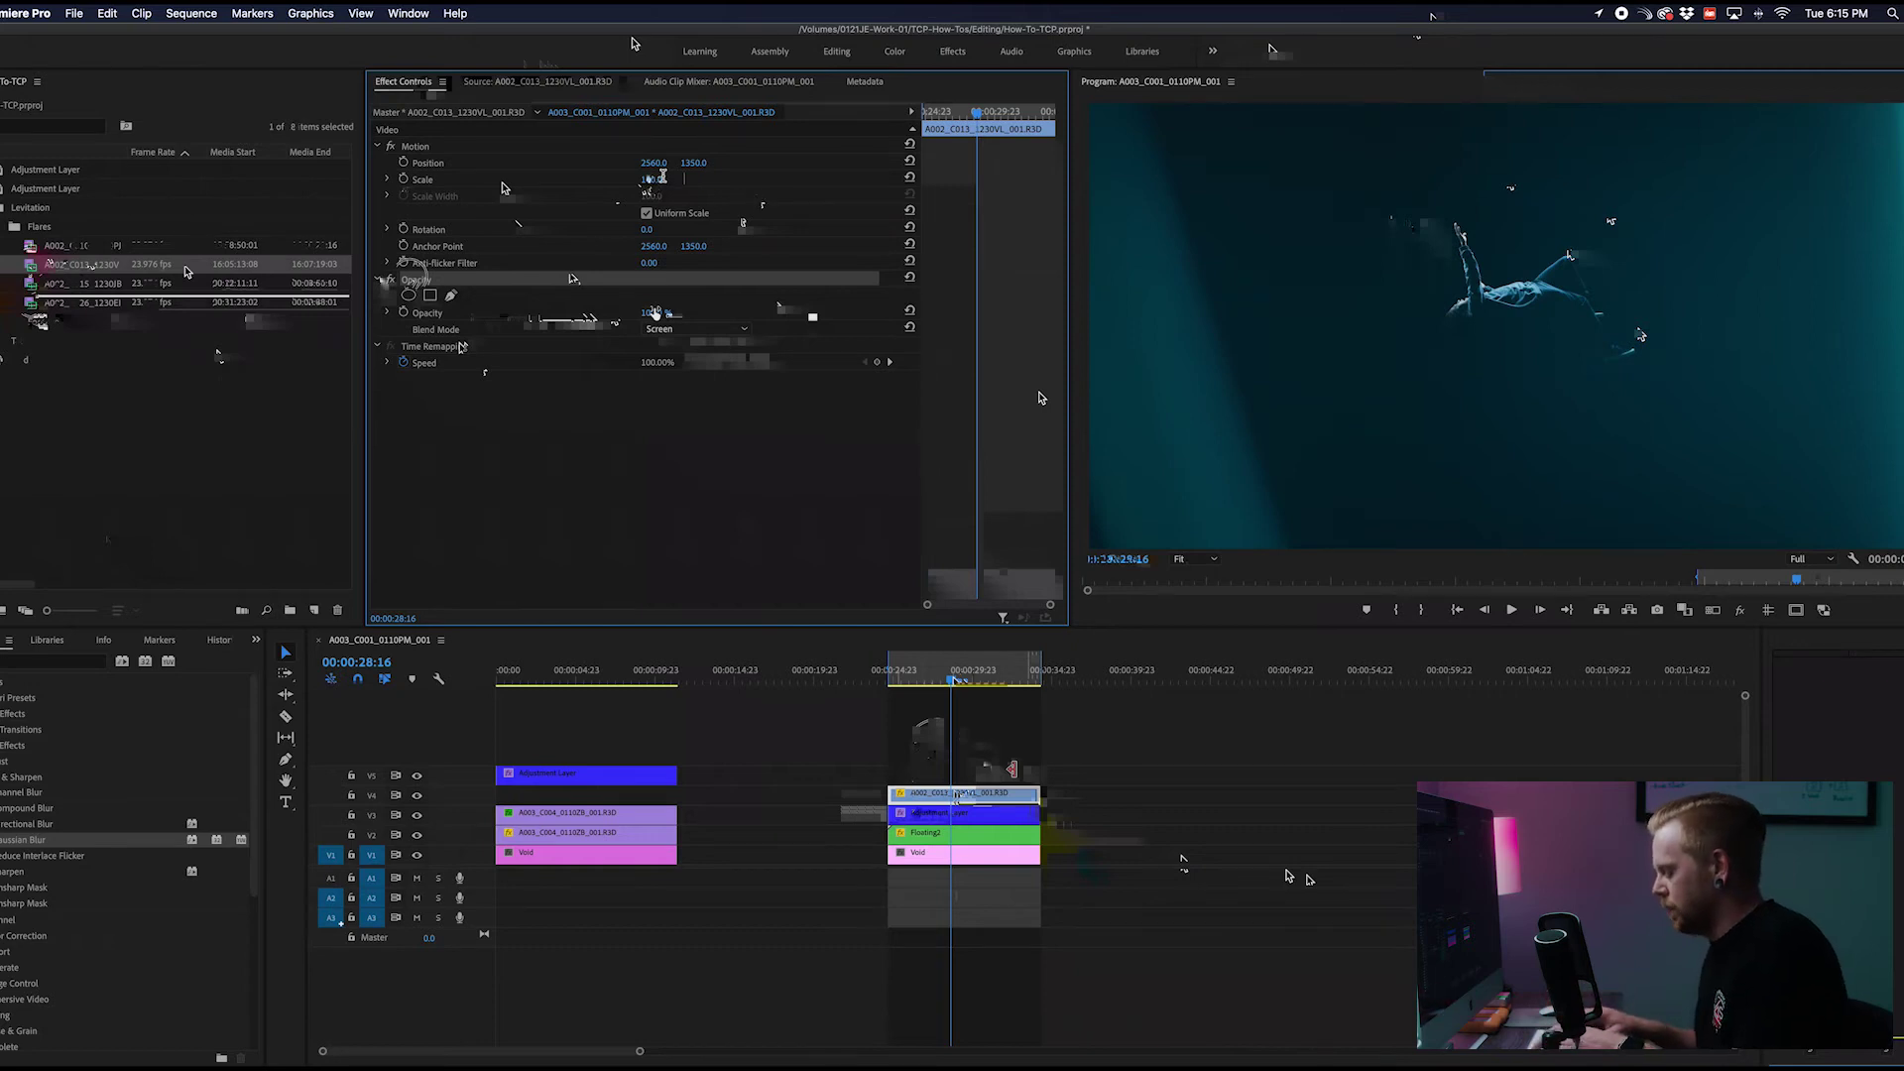
text(135)
key(Return)
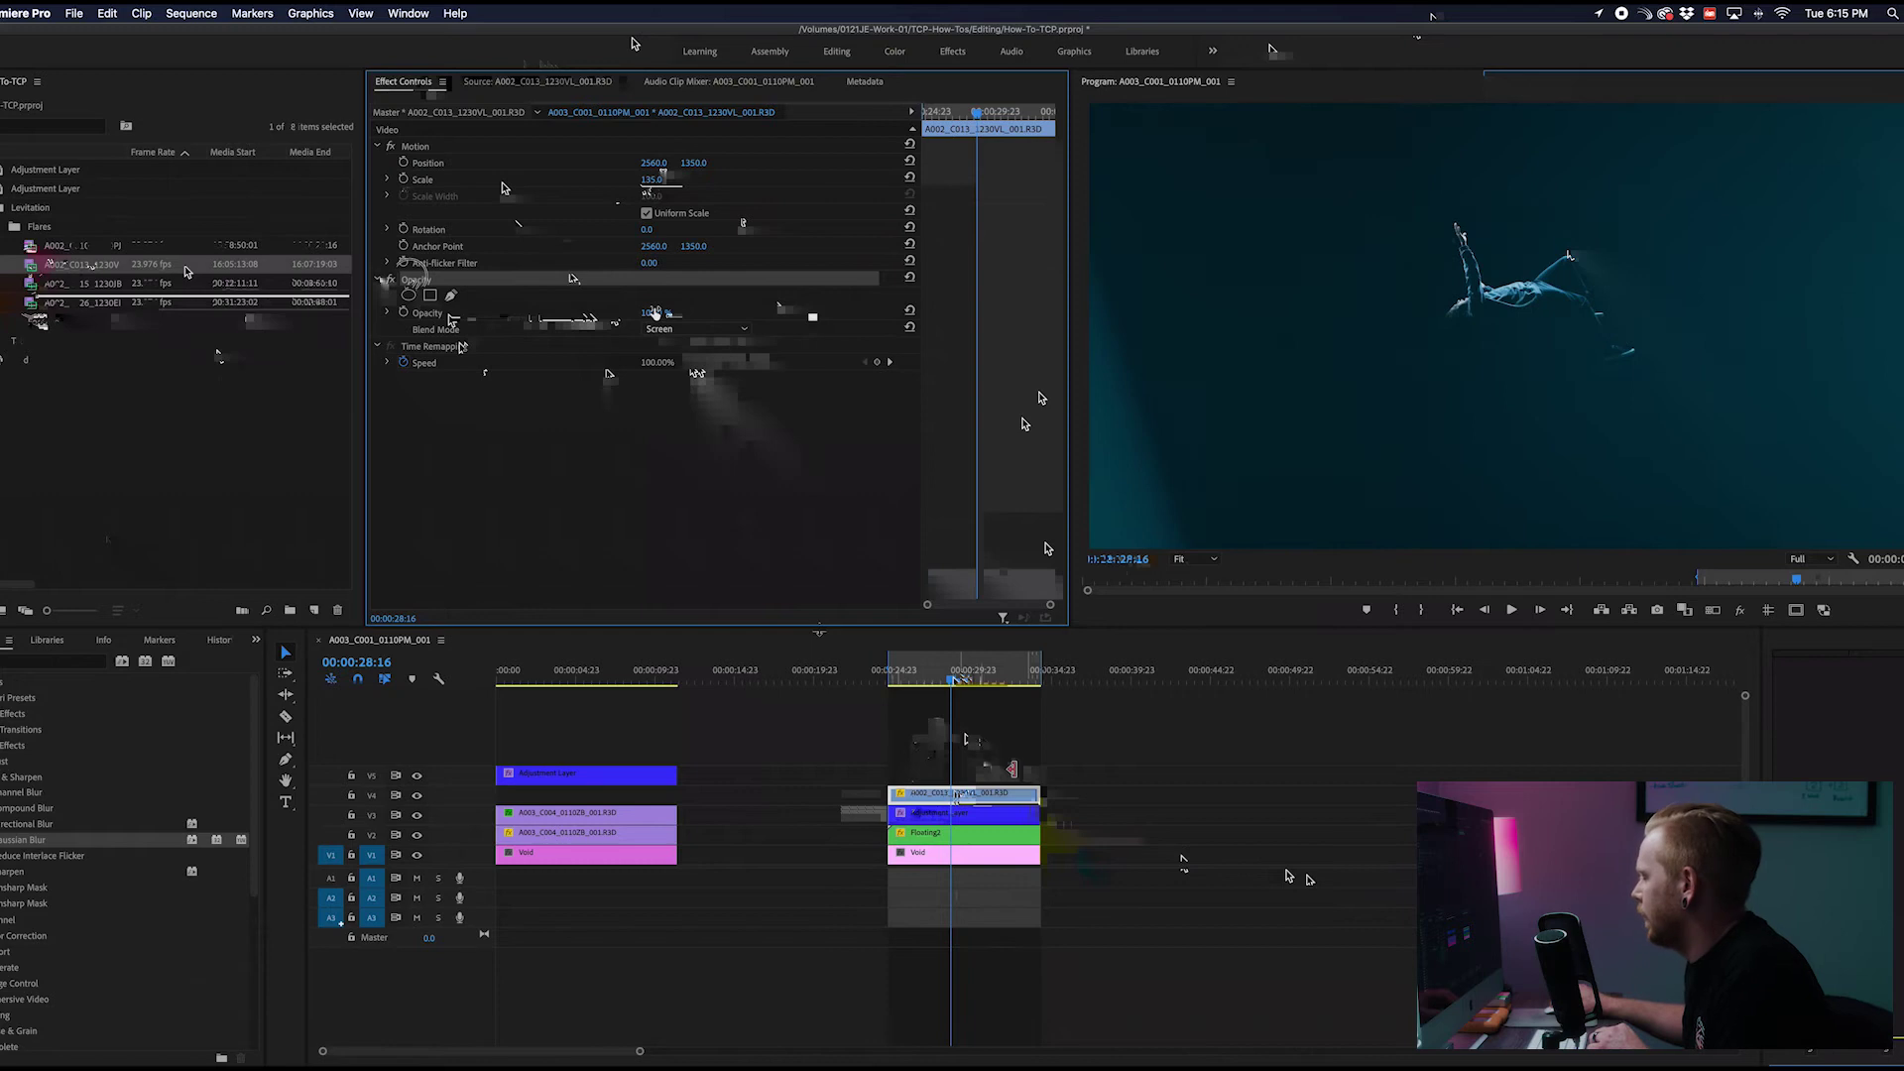
click(981, 767)
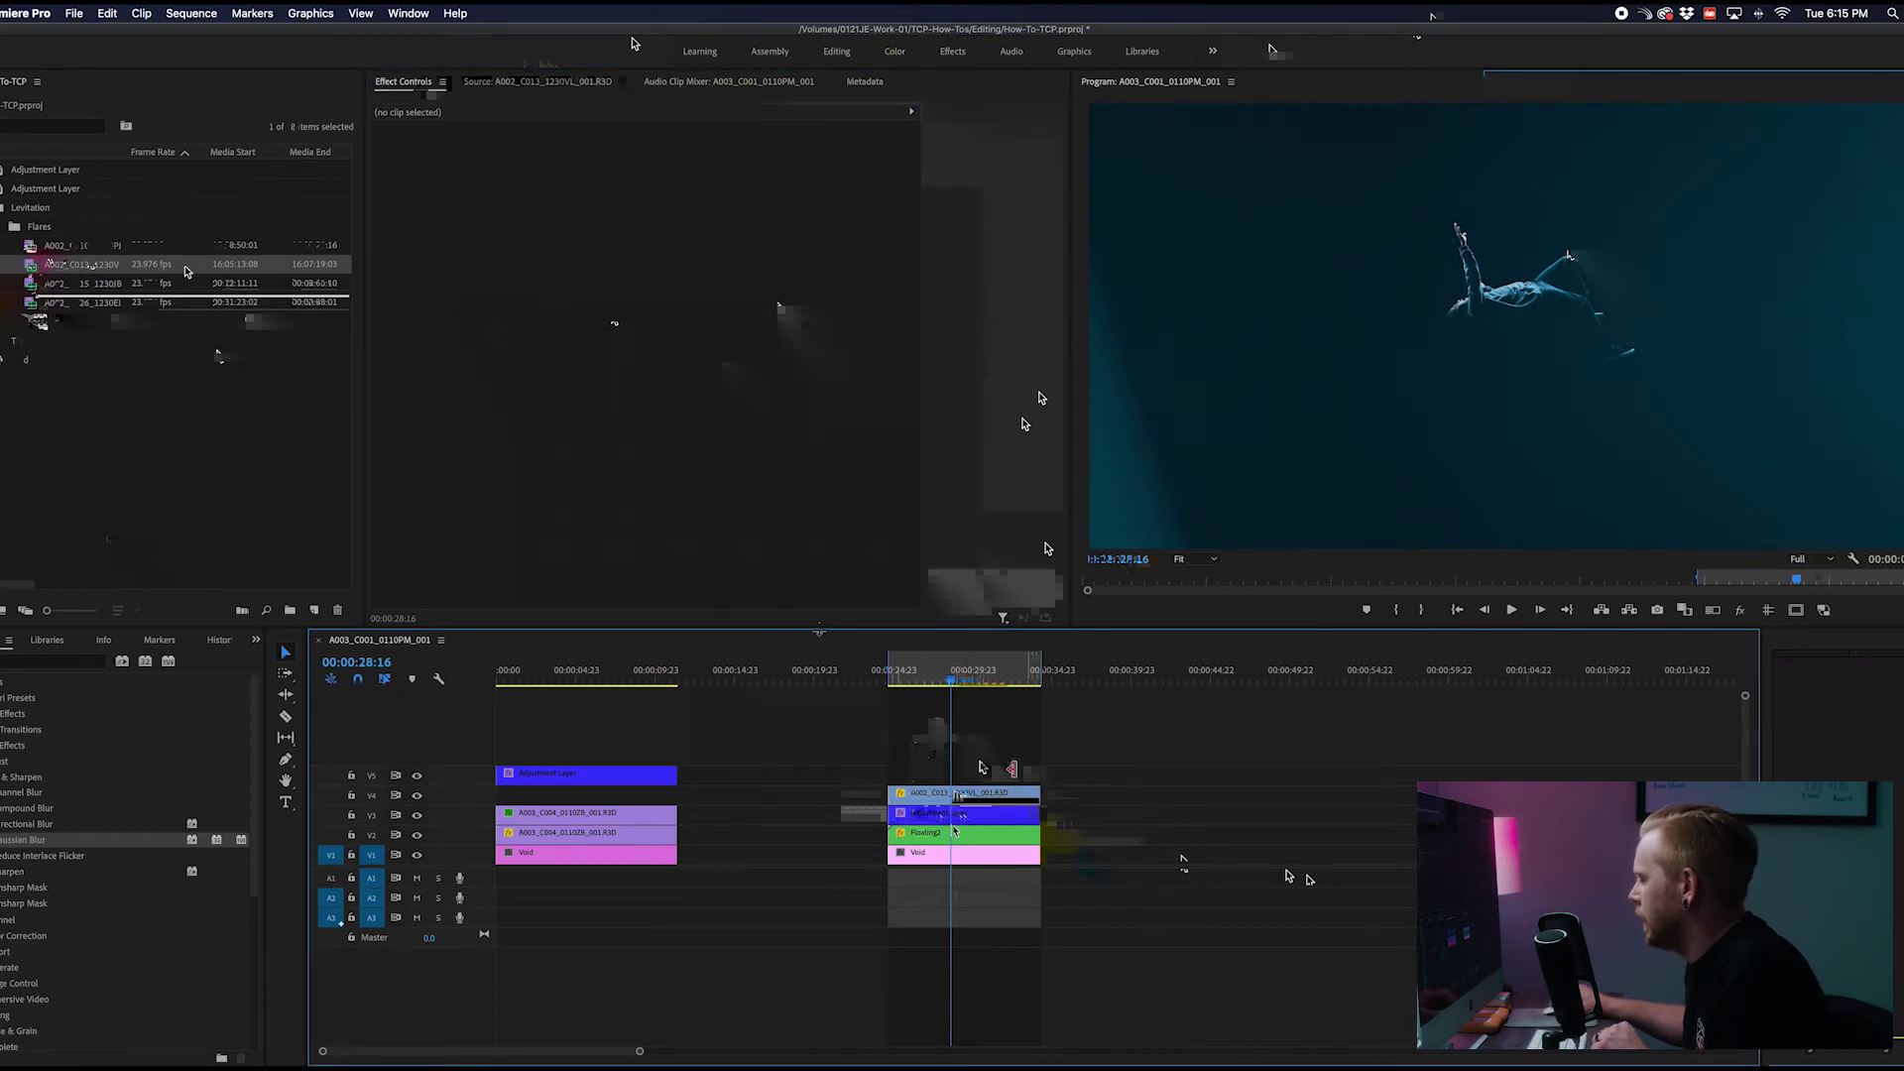
drag(954, 817, 950, 772)
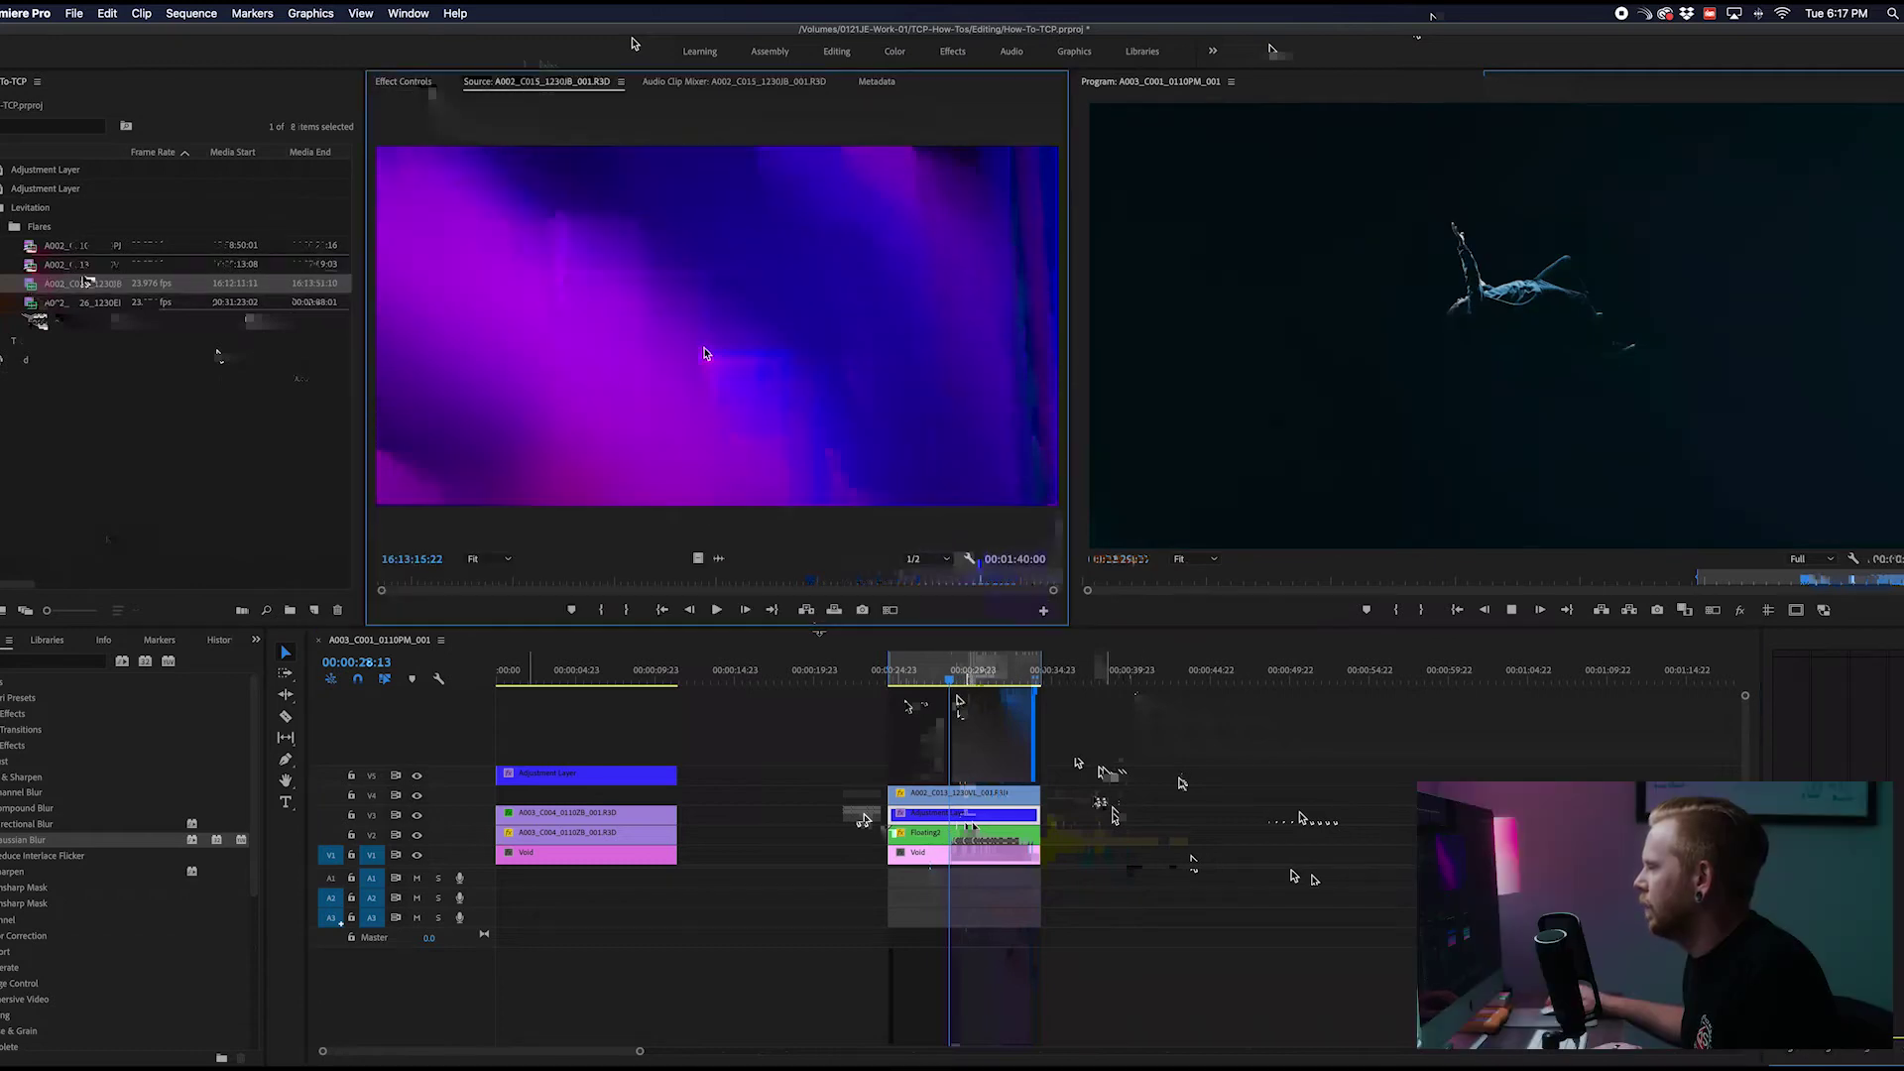
Mark a short magenta-to-blue passage of A002_C015 and place it, video only, above the A002_C013 clip at the start of the stack
click(704, 352)
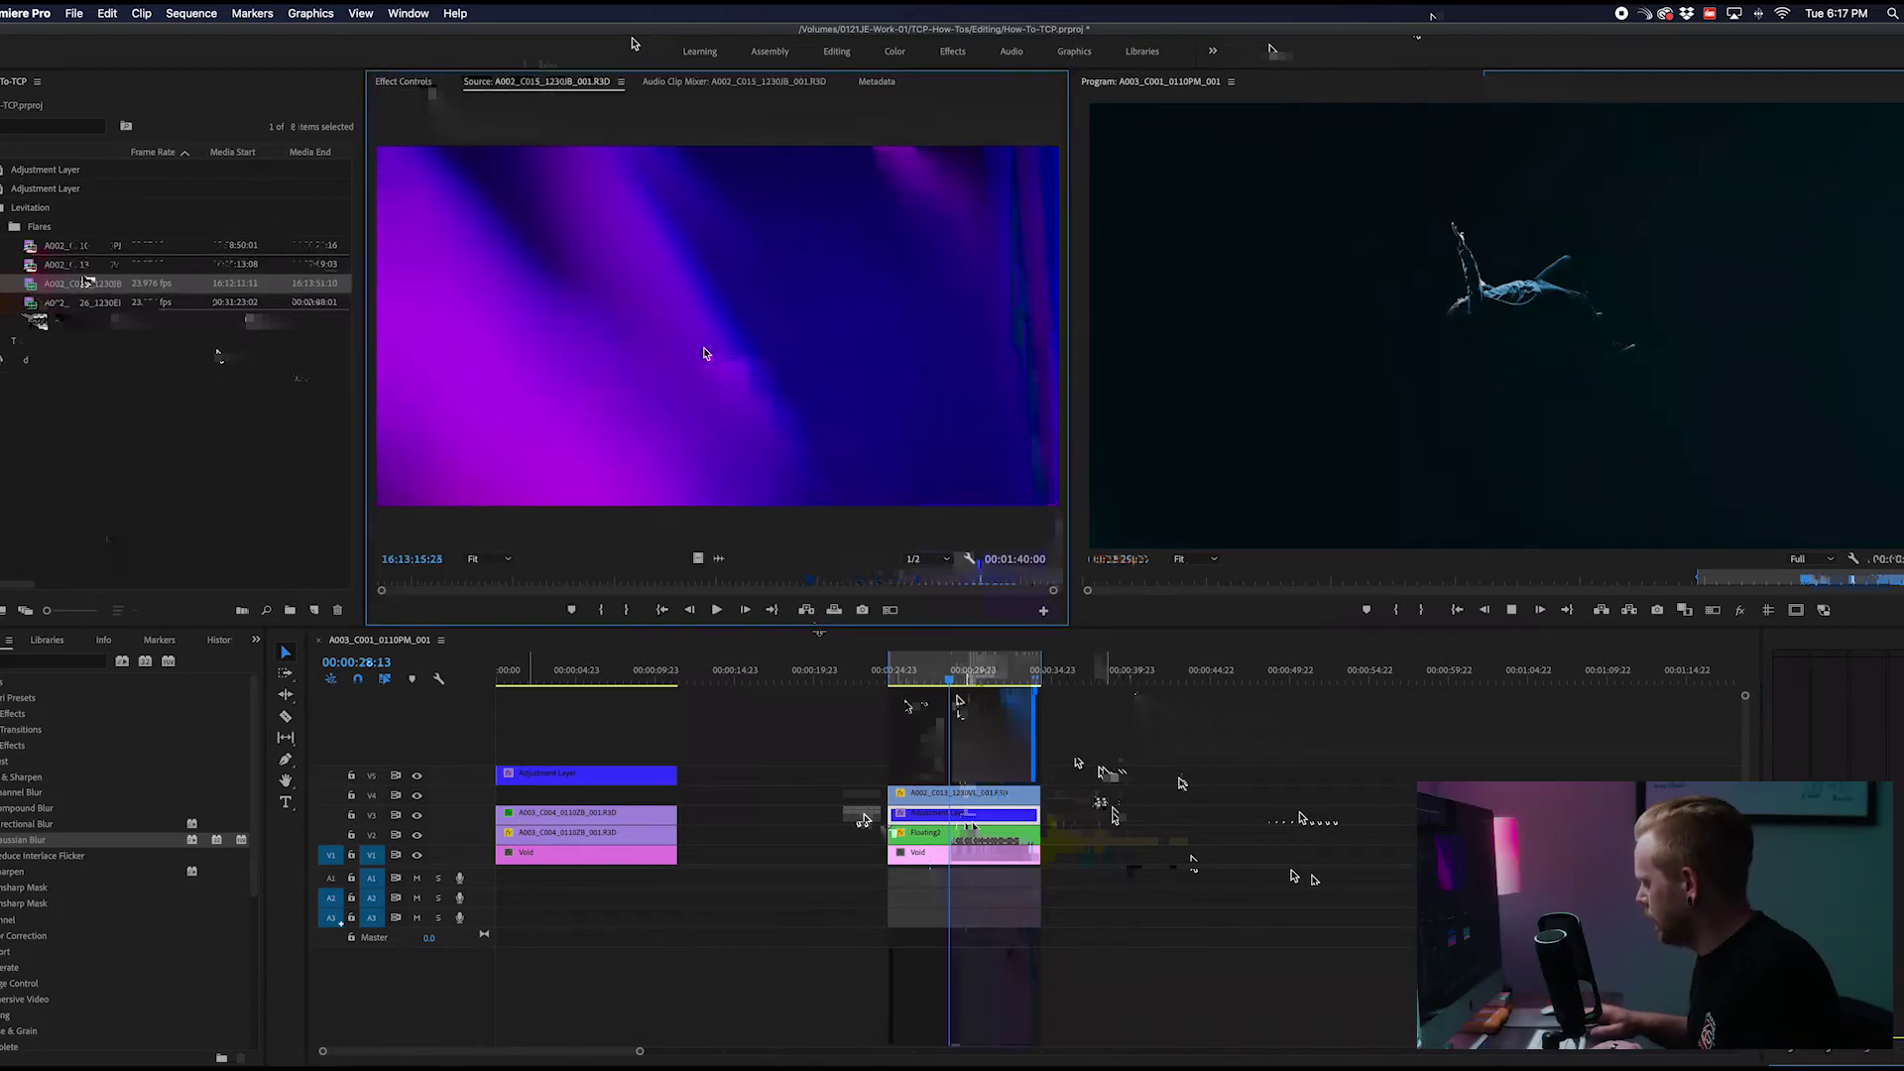
key(i)
key(space)
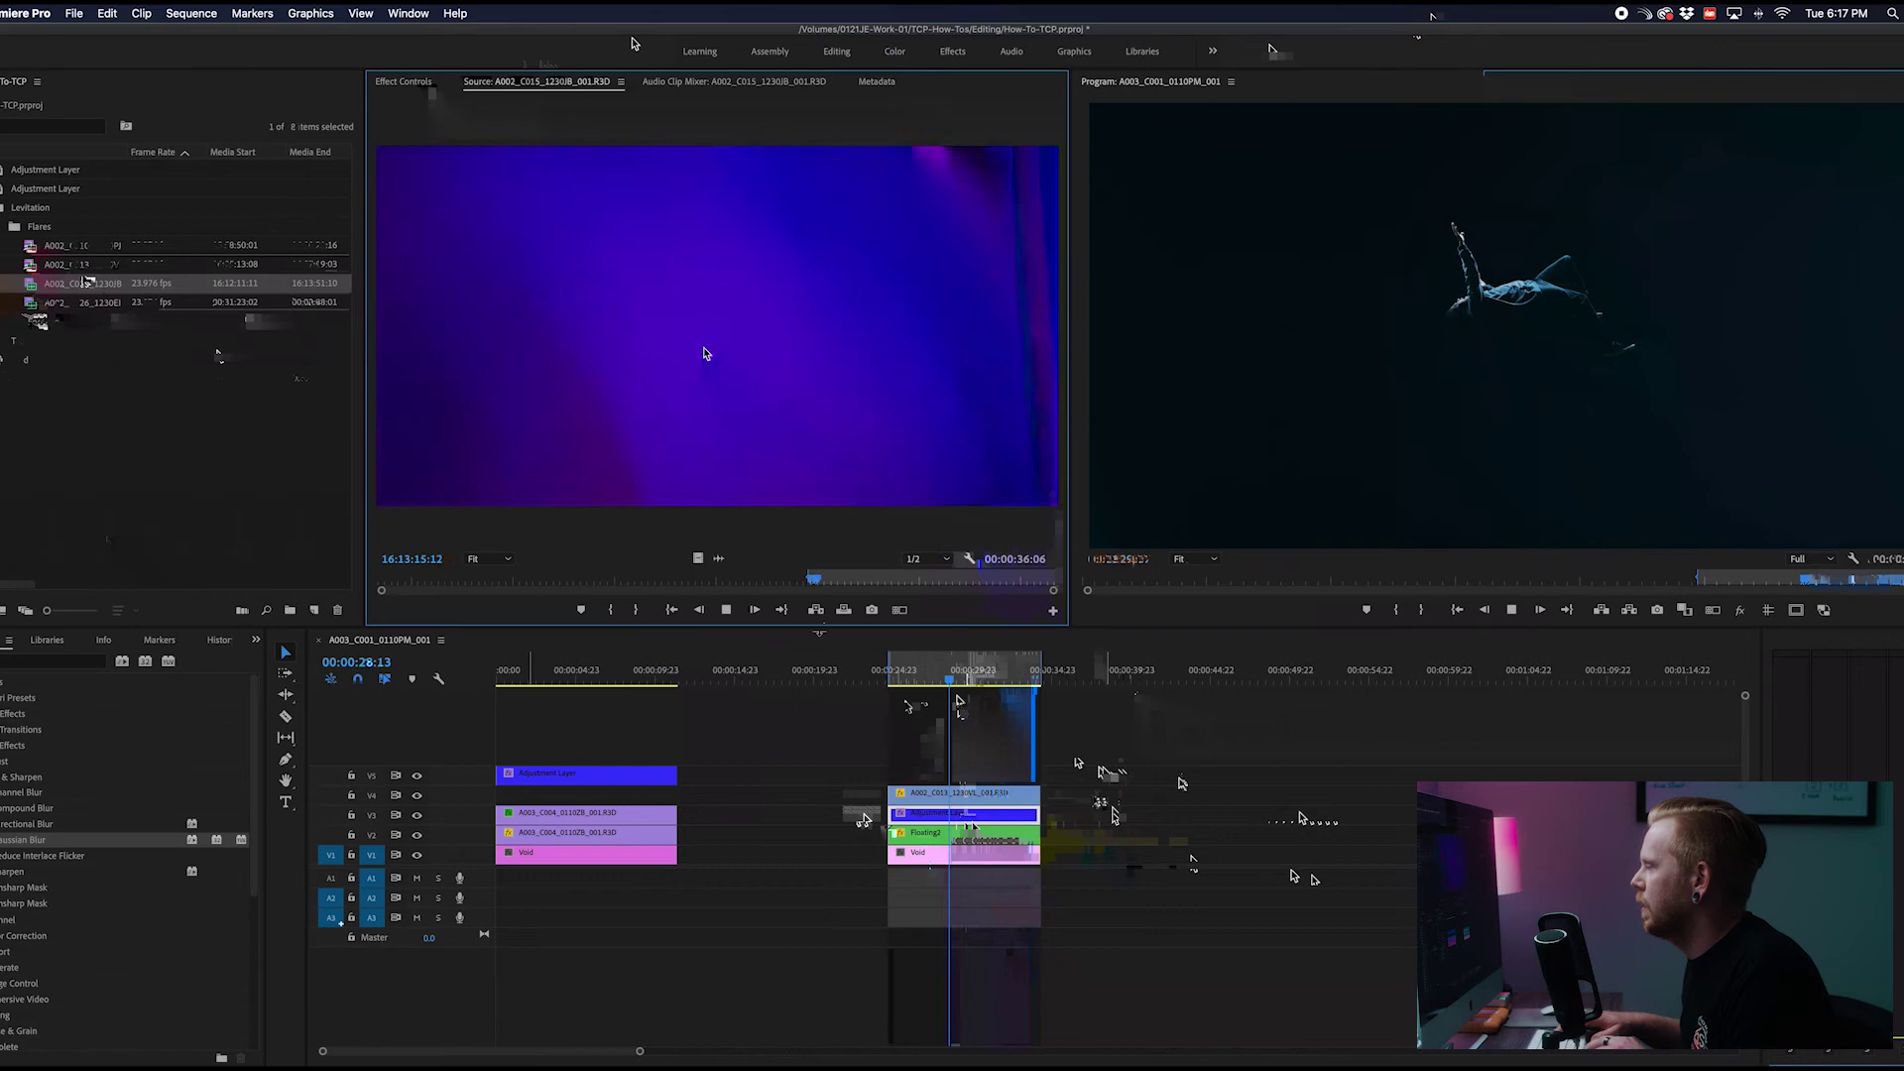
key(o)
key(space)
key(j)
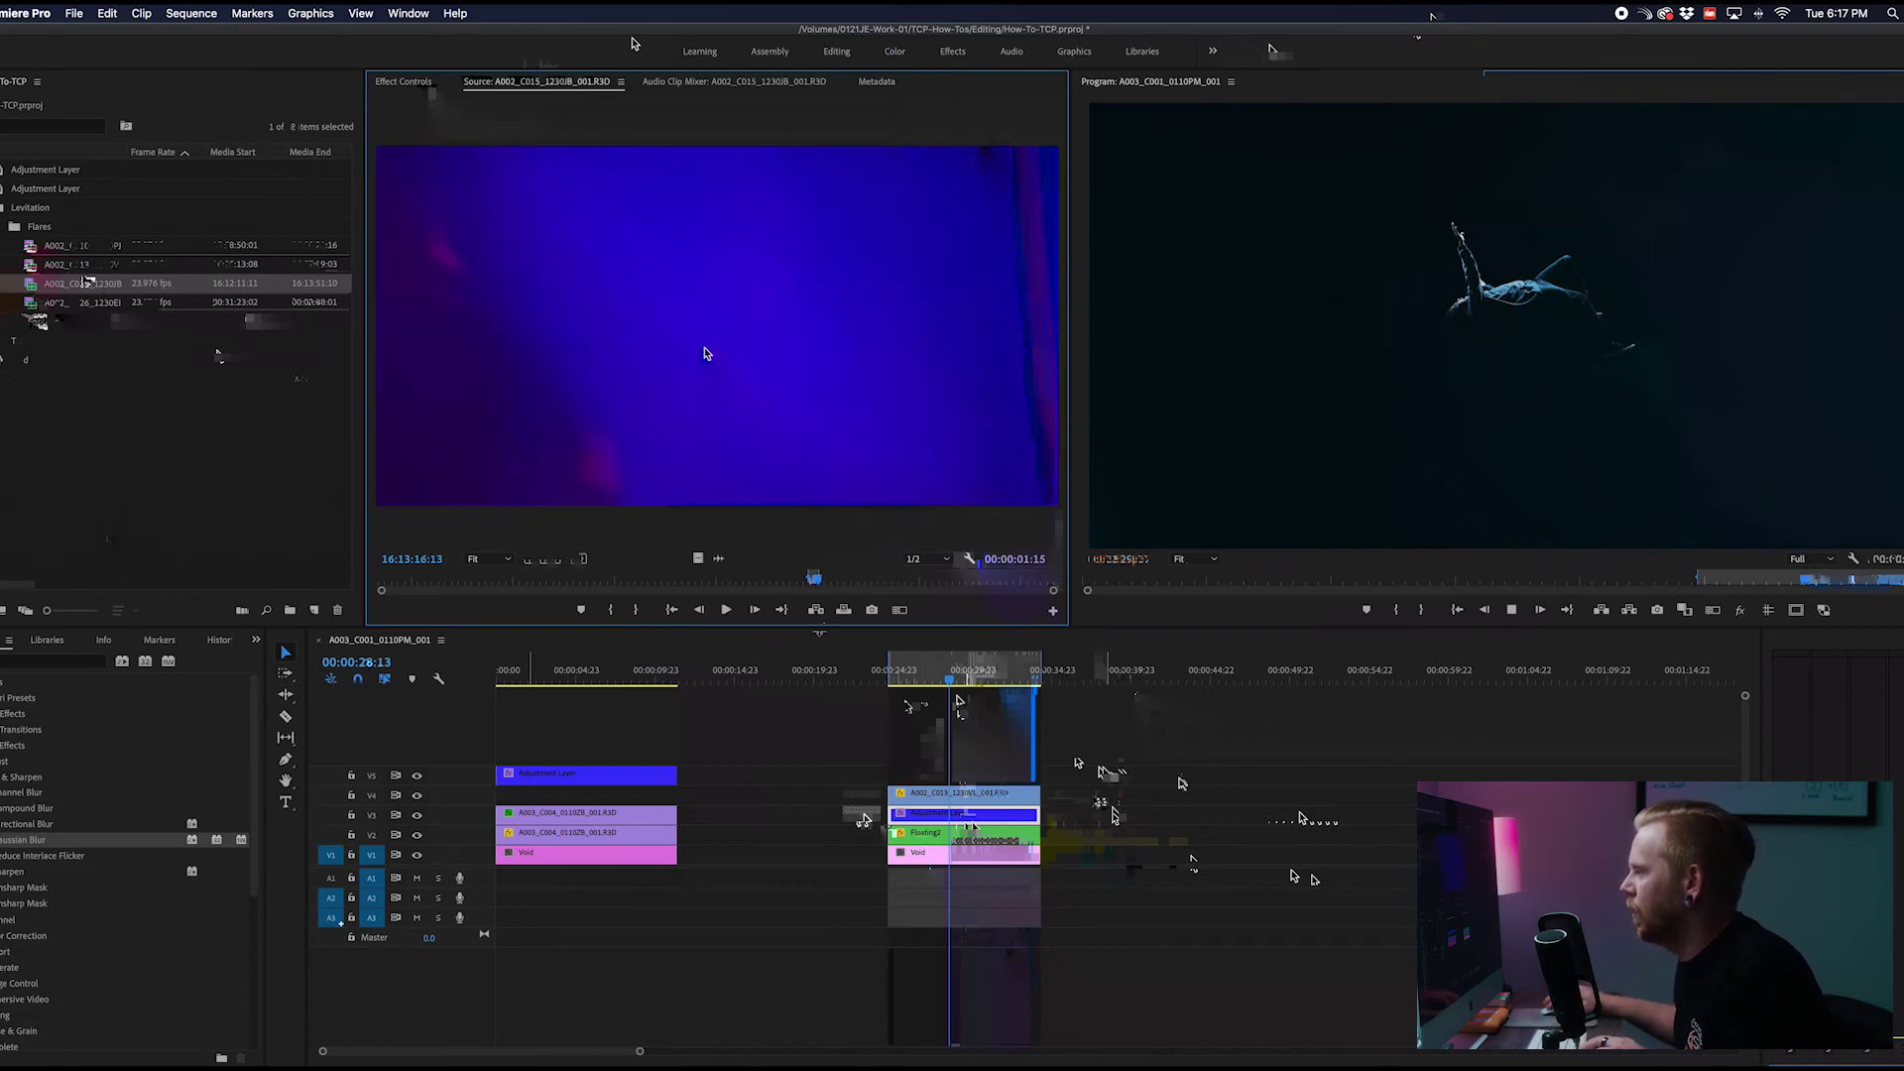
key(k)
key(i)
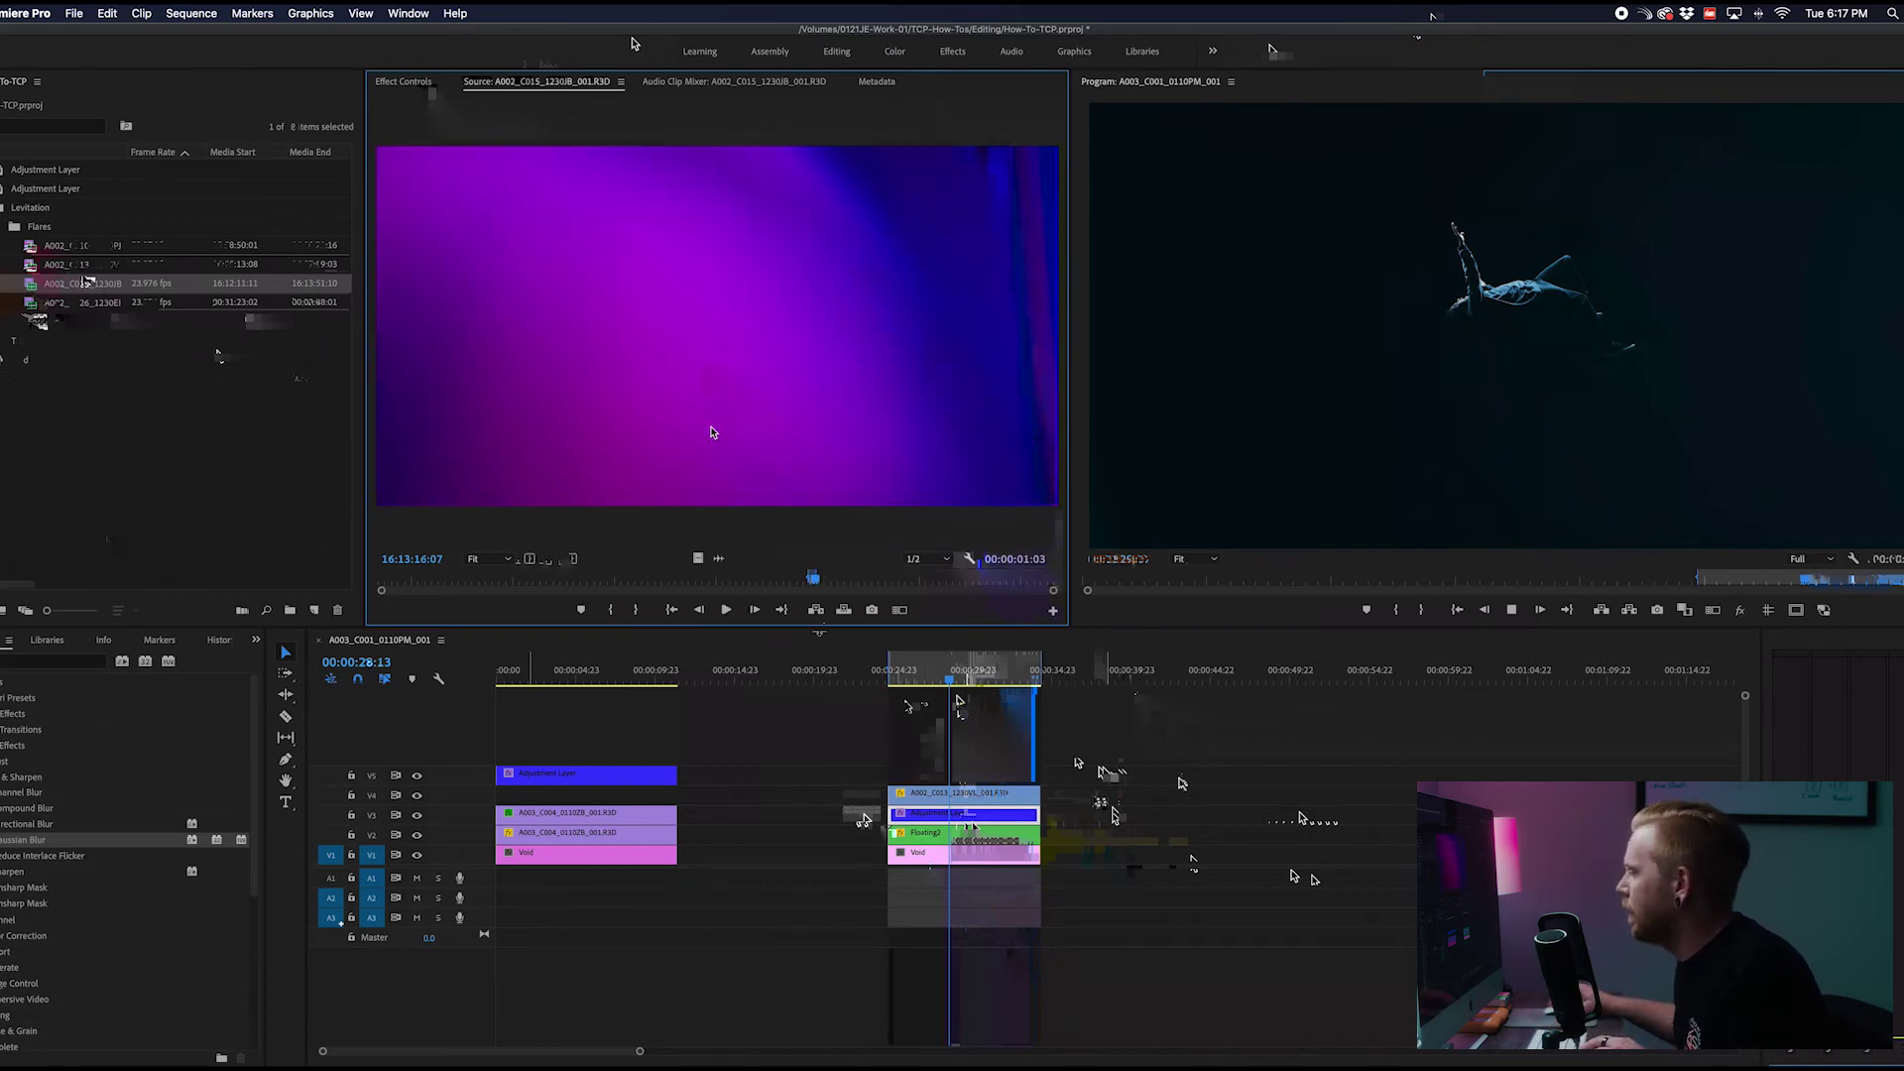
drag(693, 557, 897, 776)
key(space)
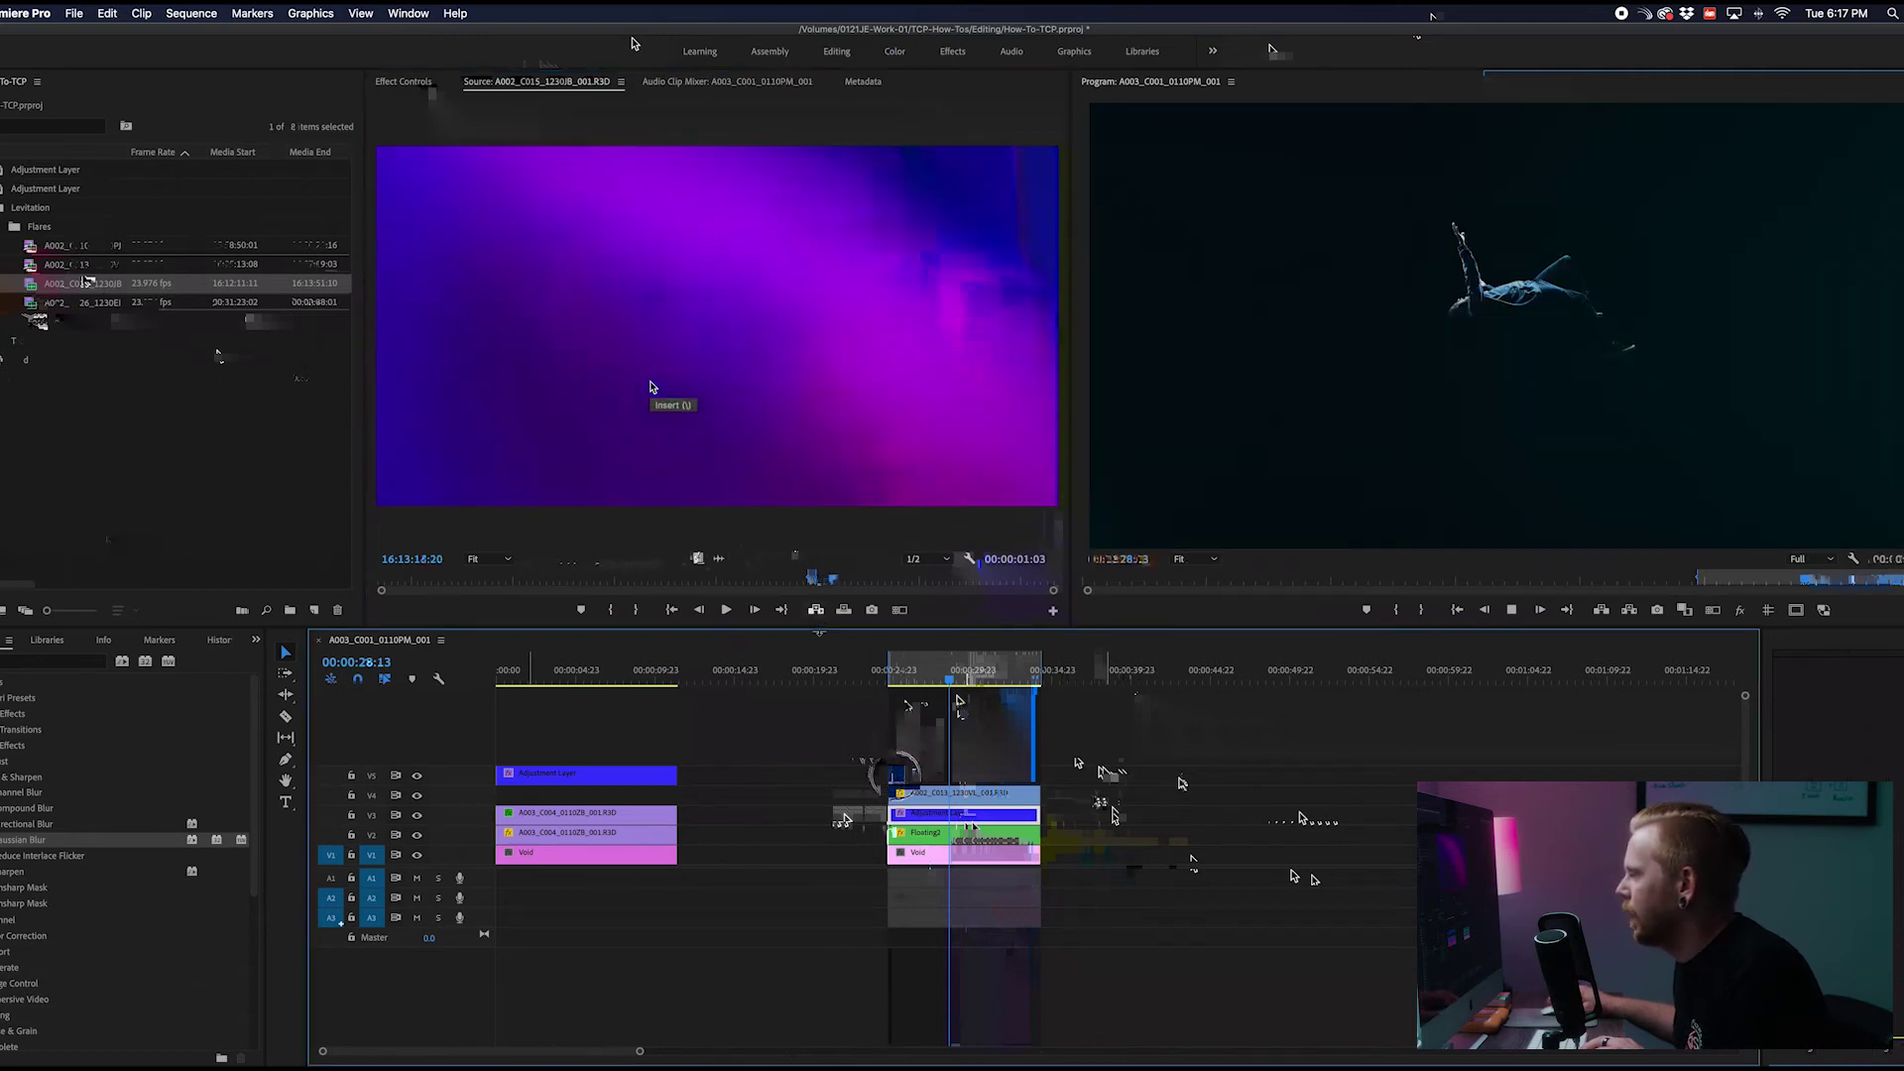
Mark a second passage of A002_C015, place it on the same track as the first, and align both clips end to end
click(651, 386)
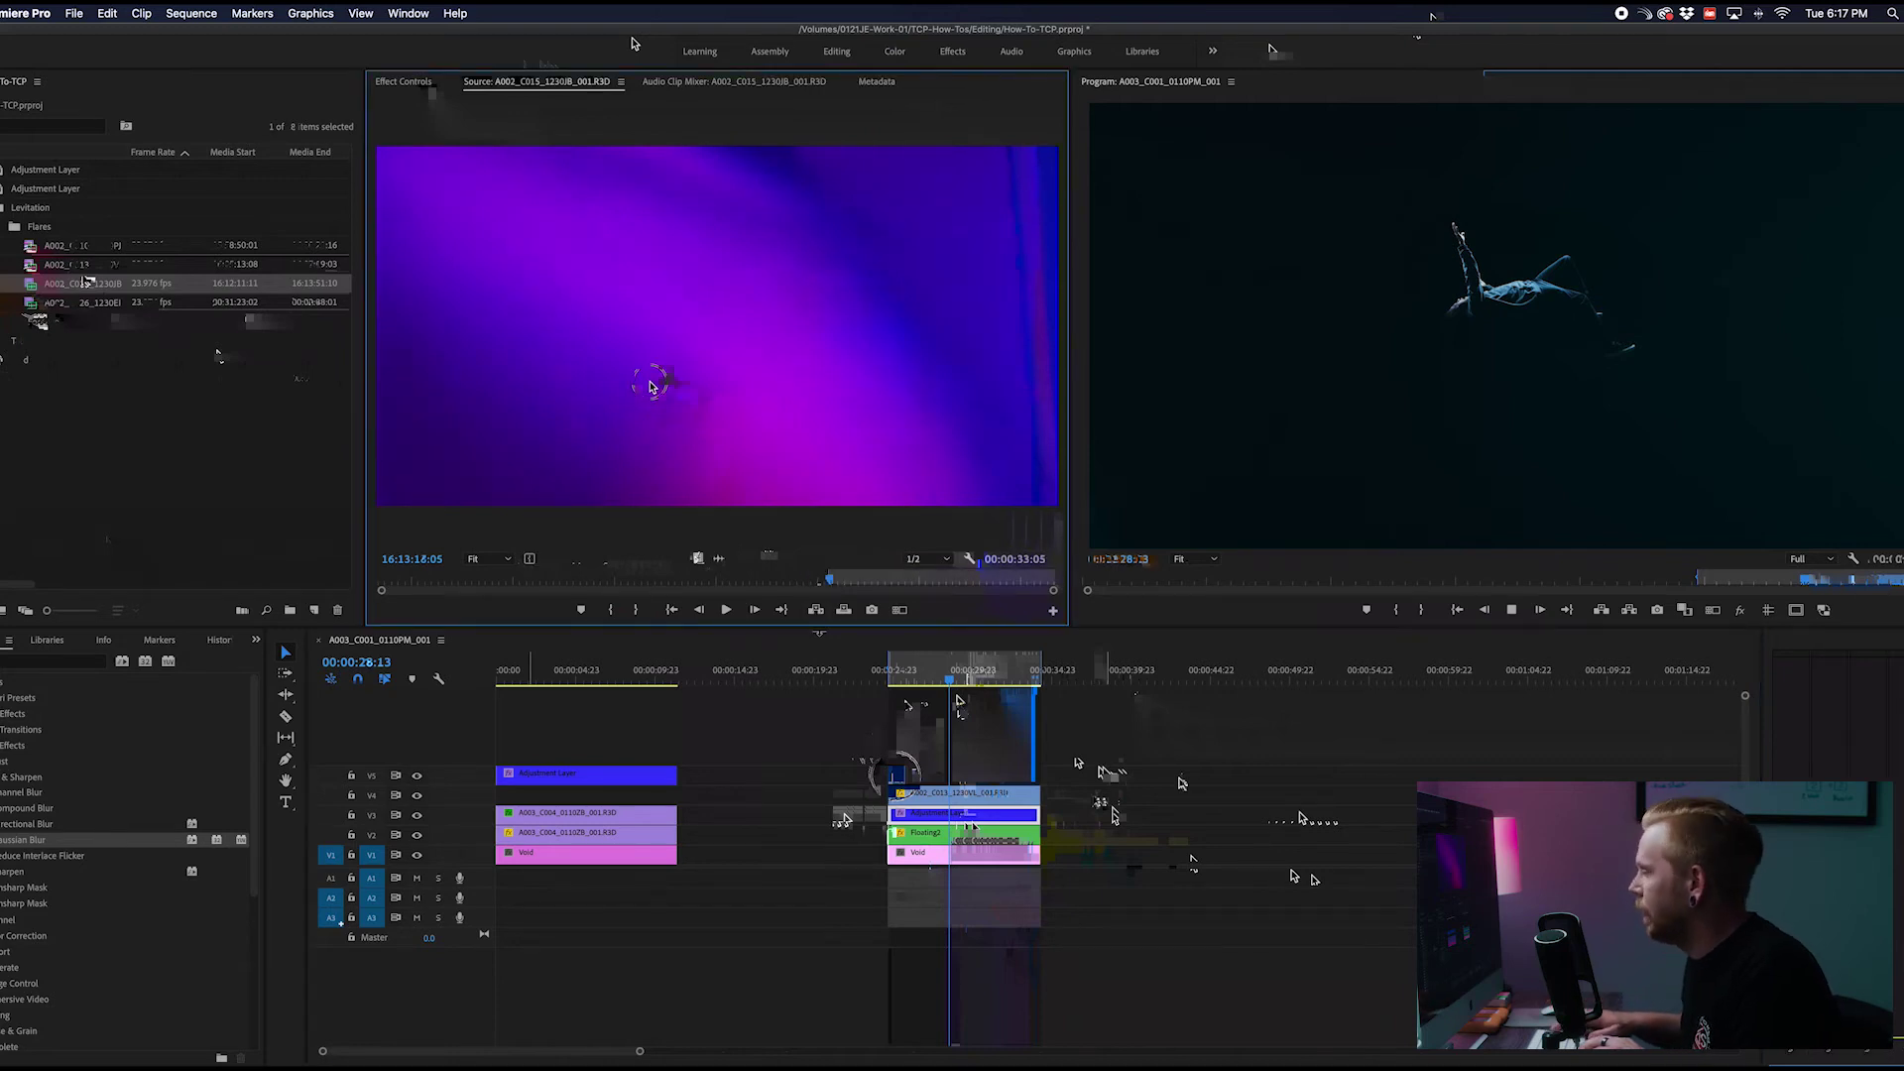
key(space)
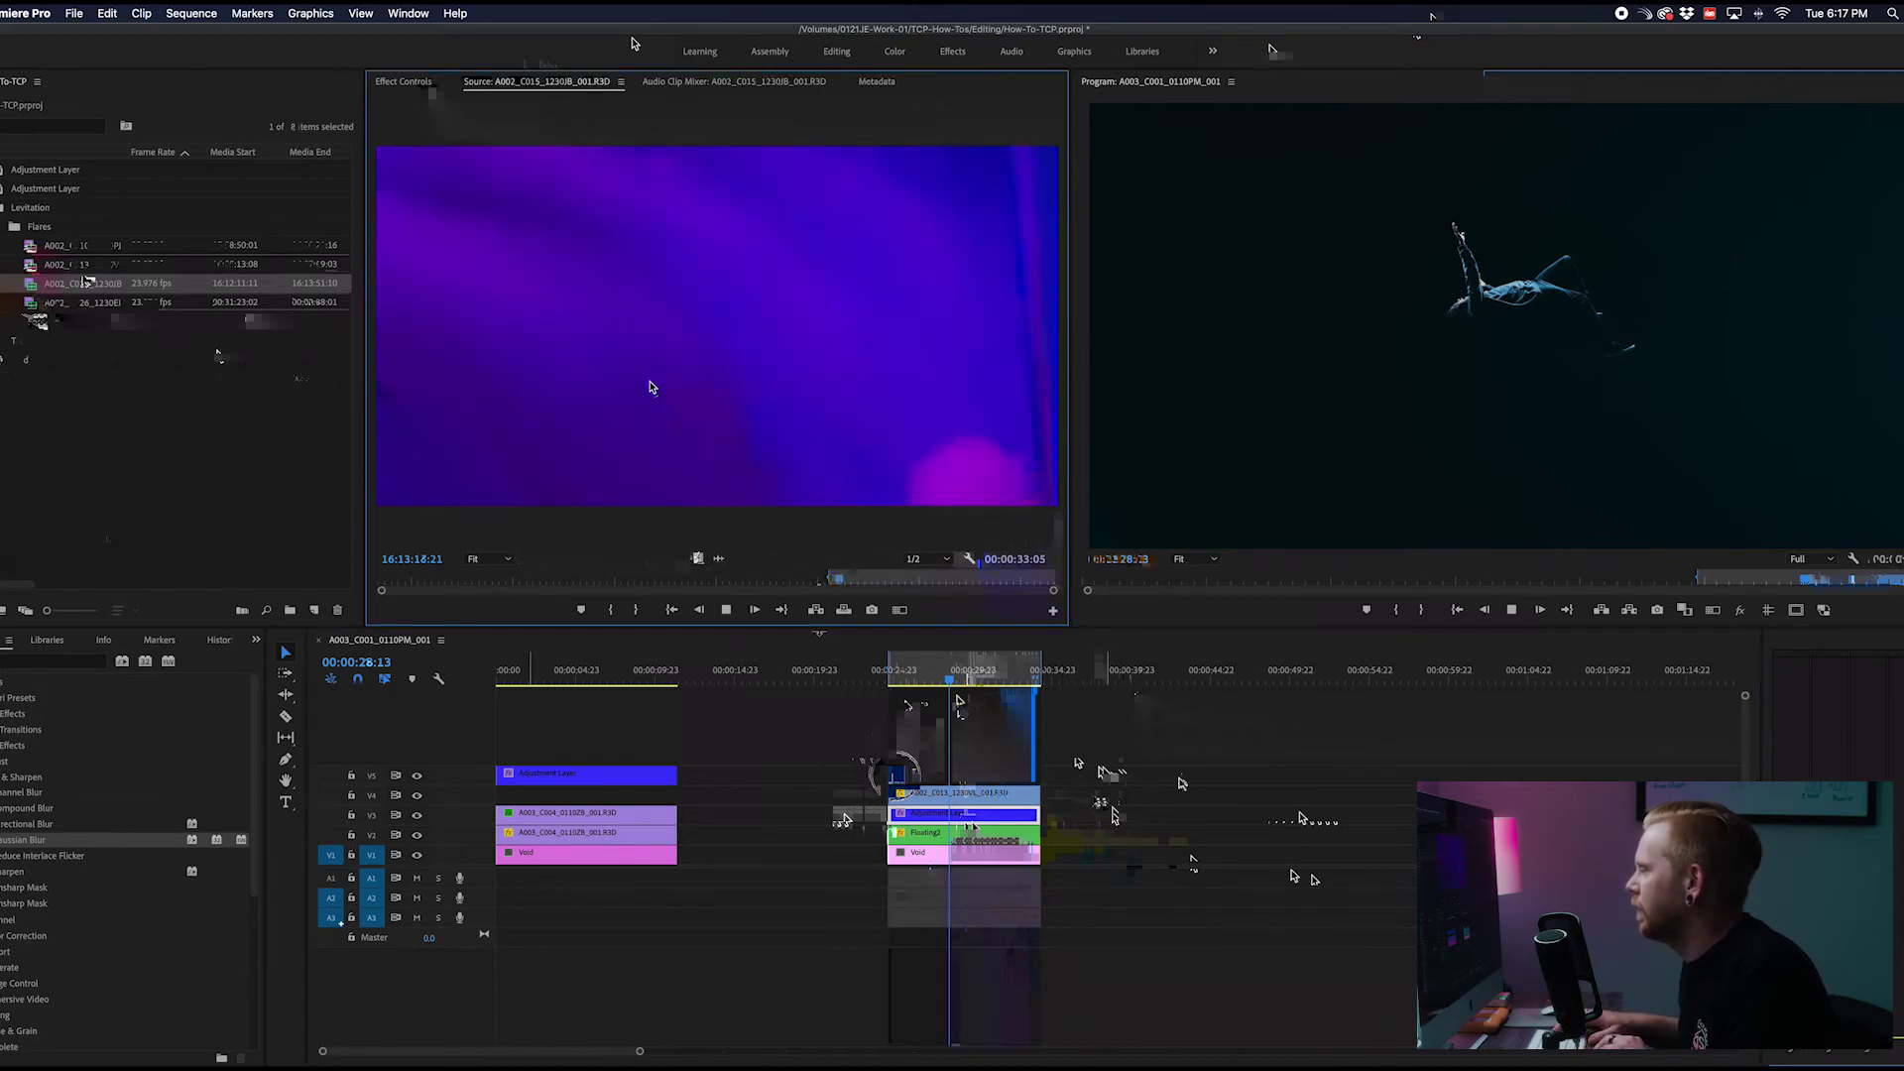
key(space)
key(space)
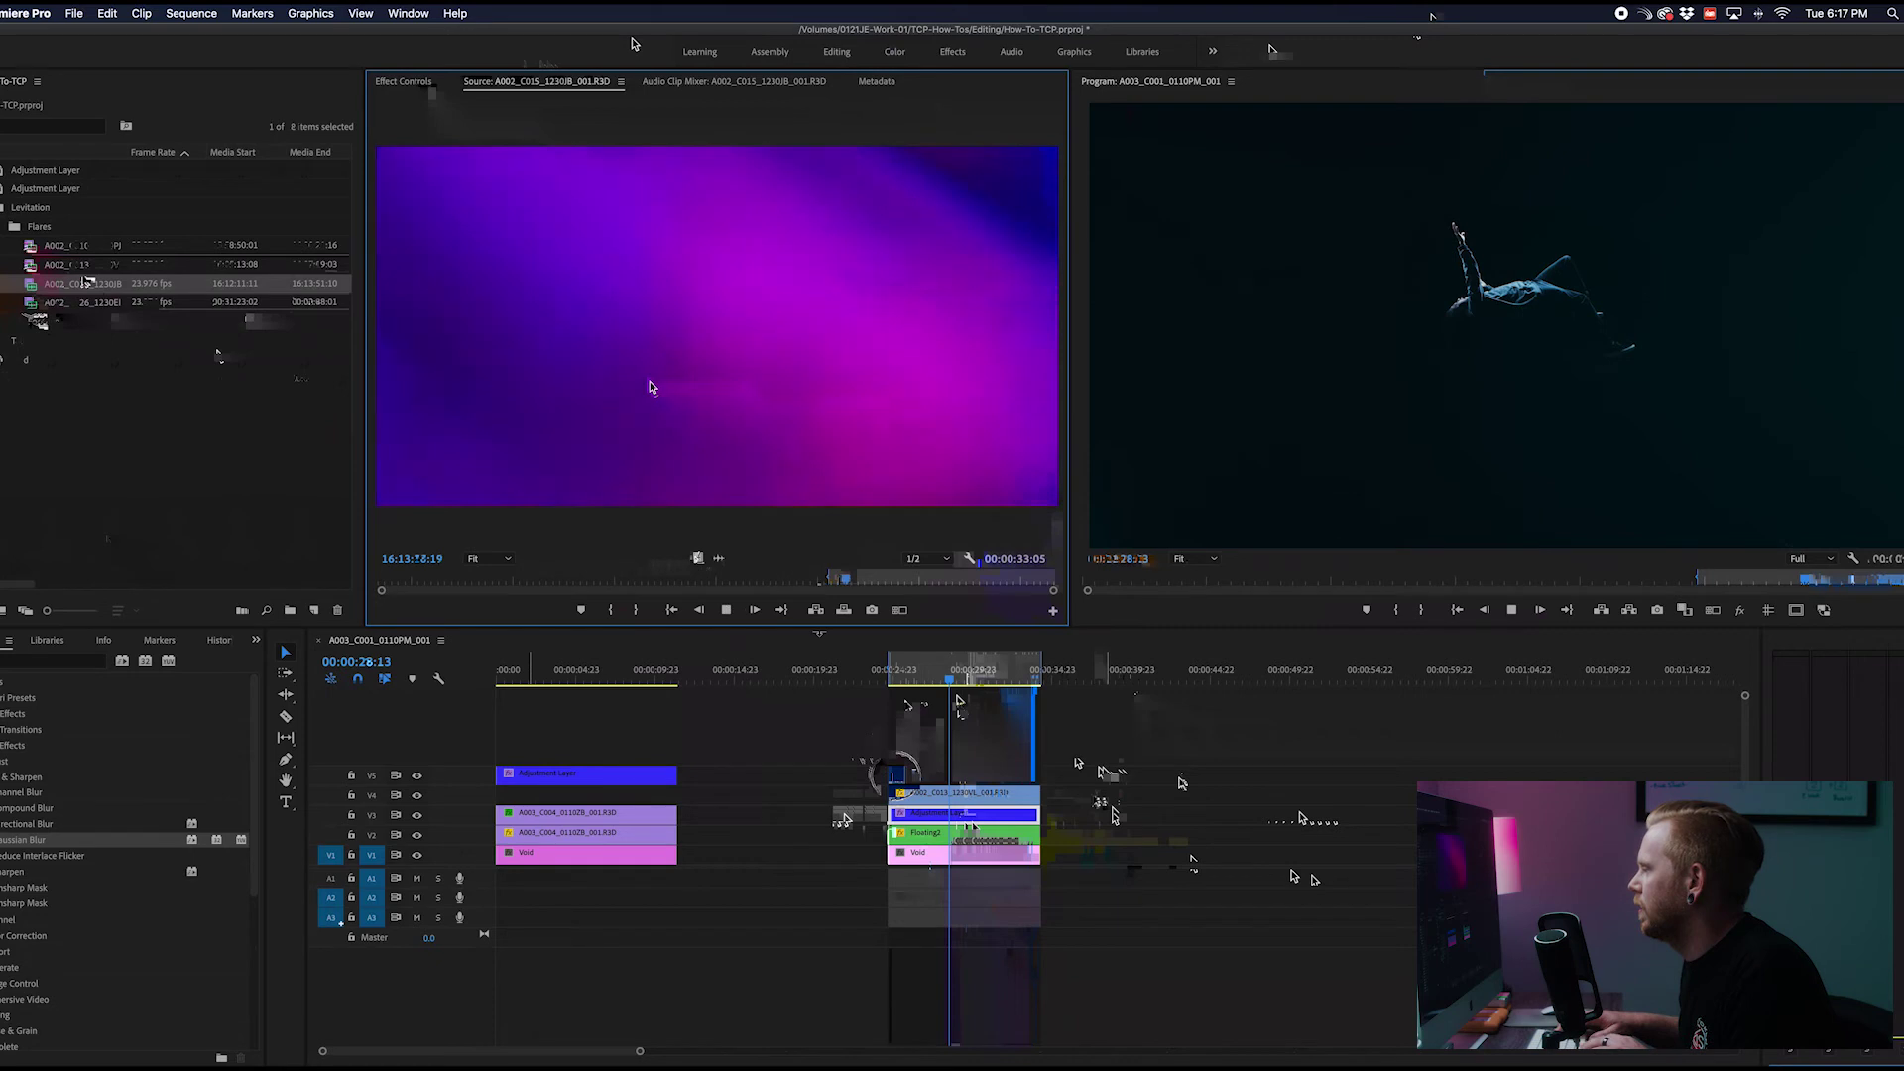
key(space)
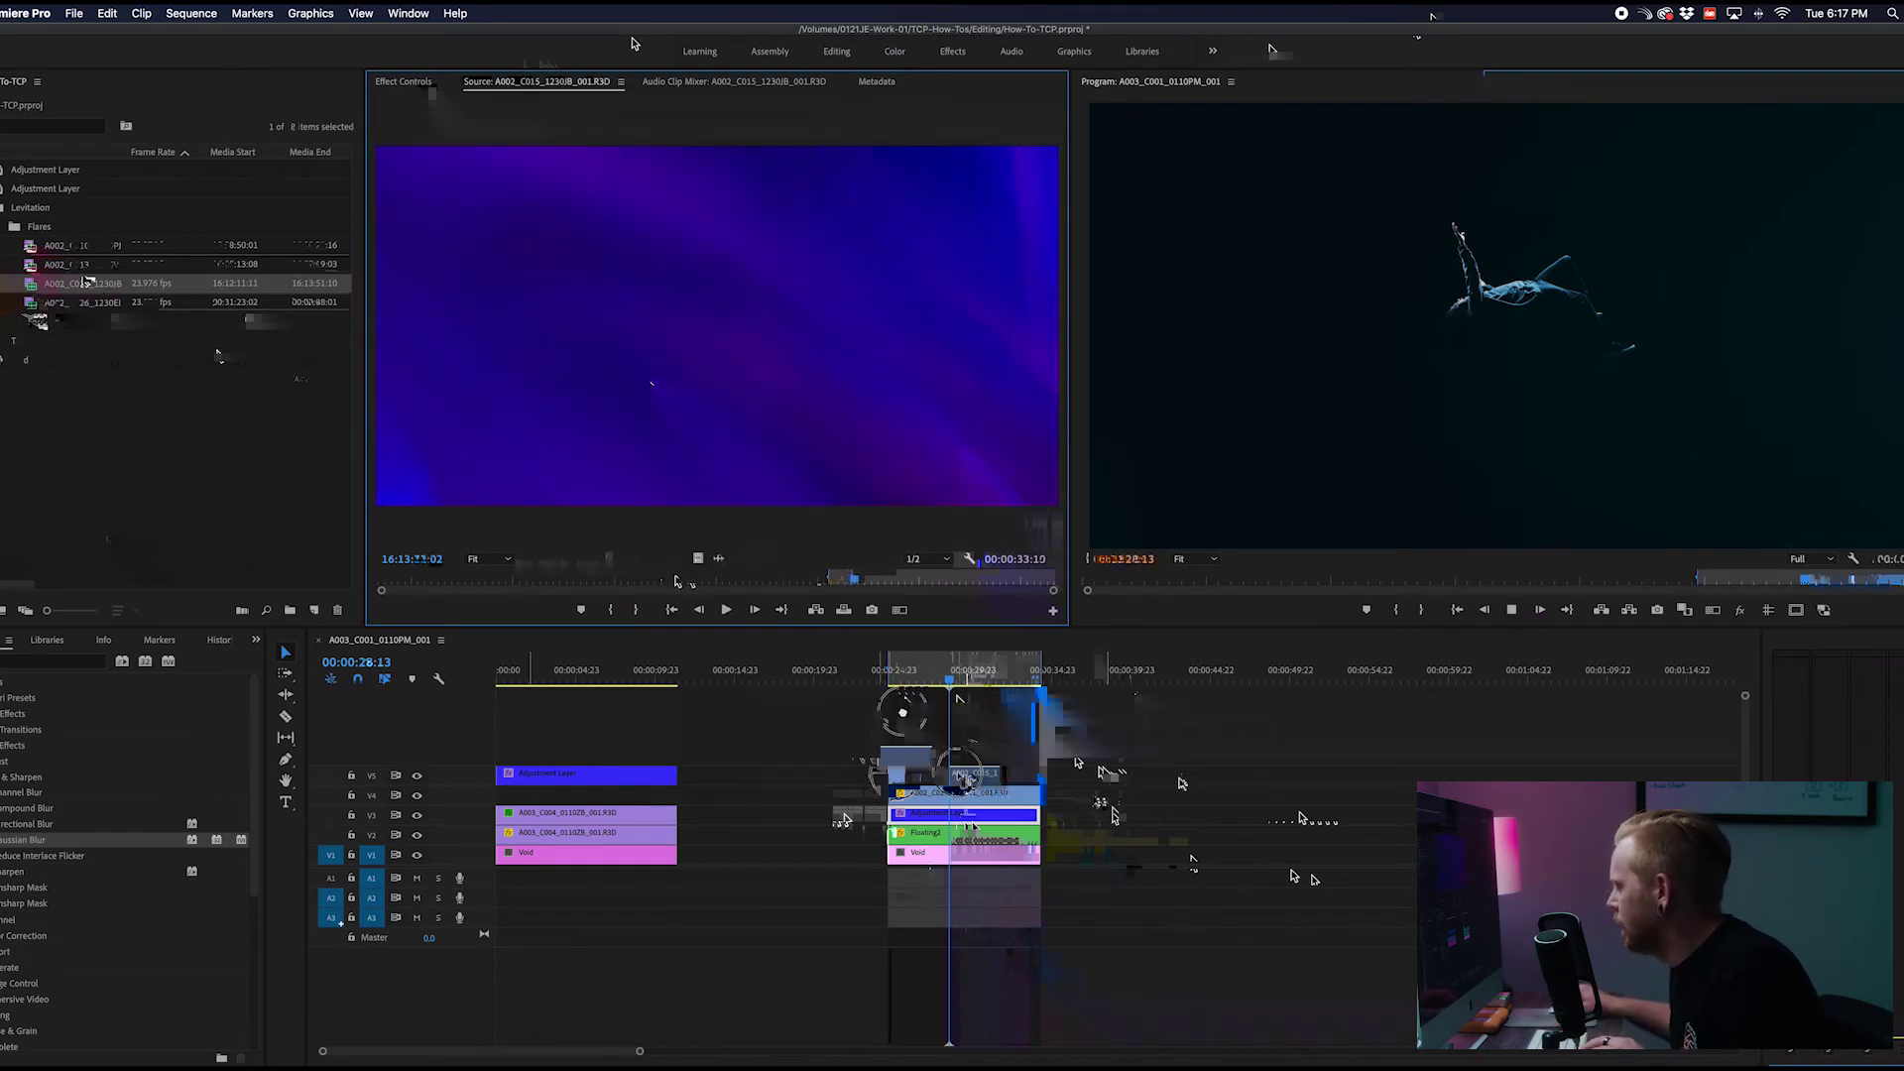
drag(964, 779, 960, 777)
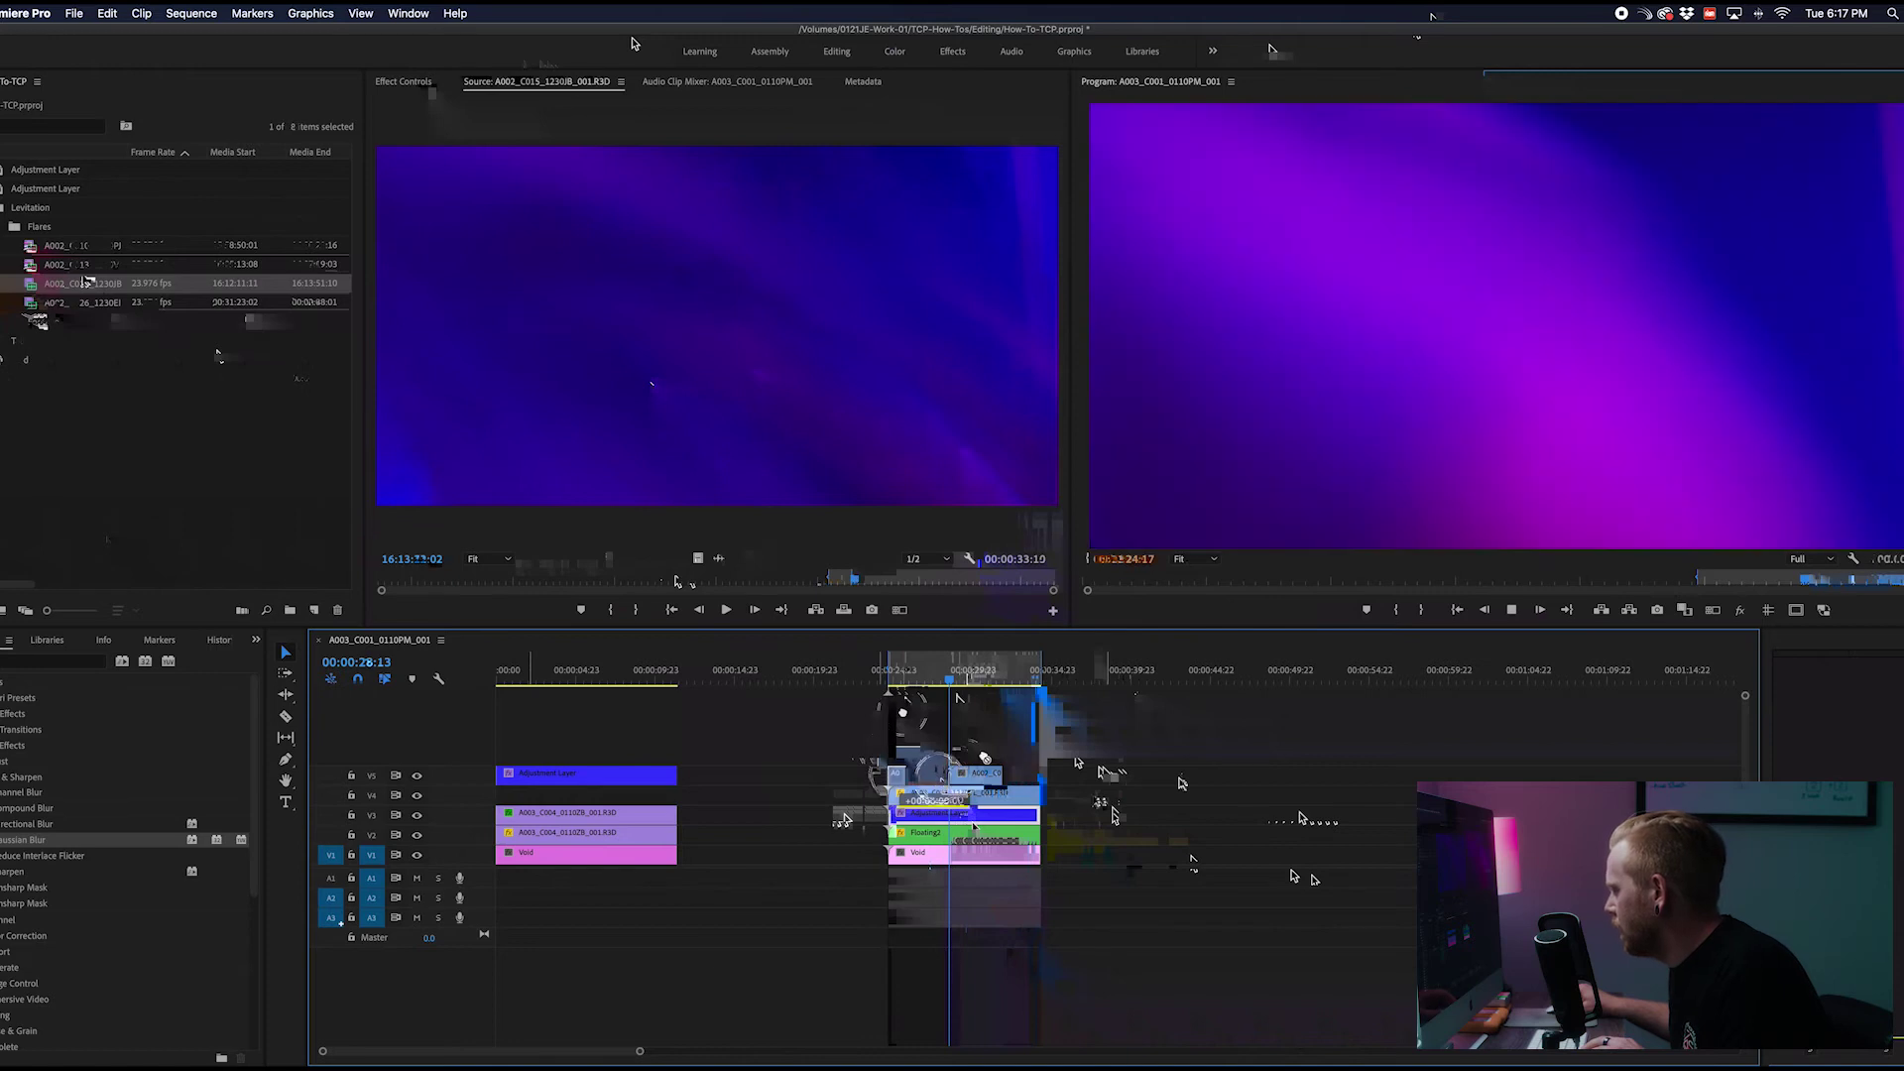
drag(964, 778, 983, 779)
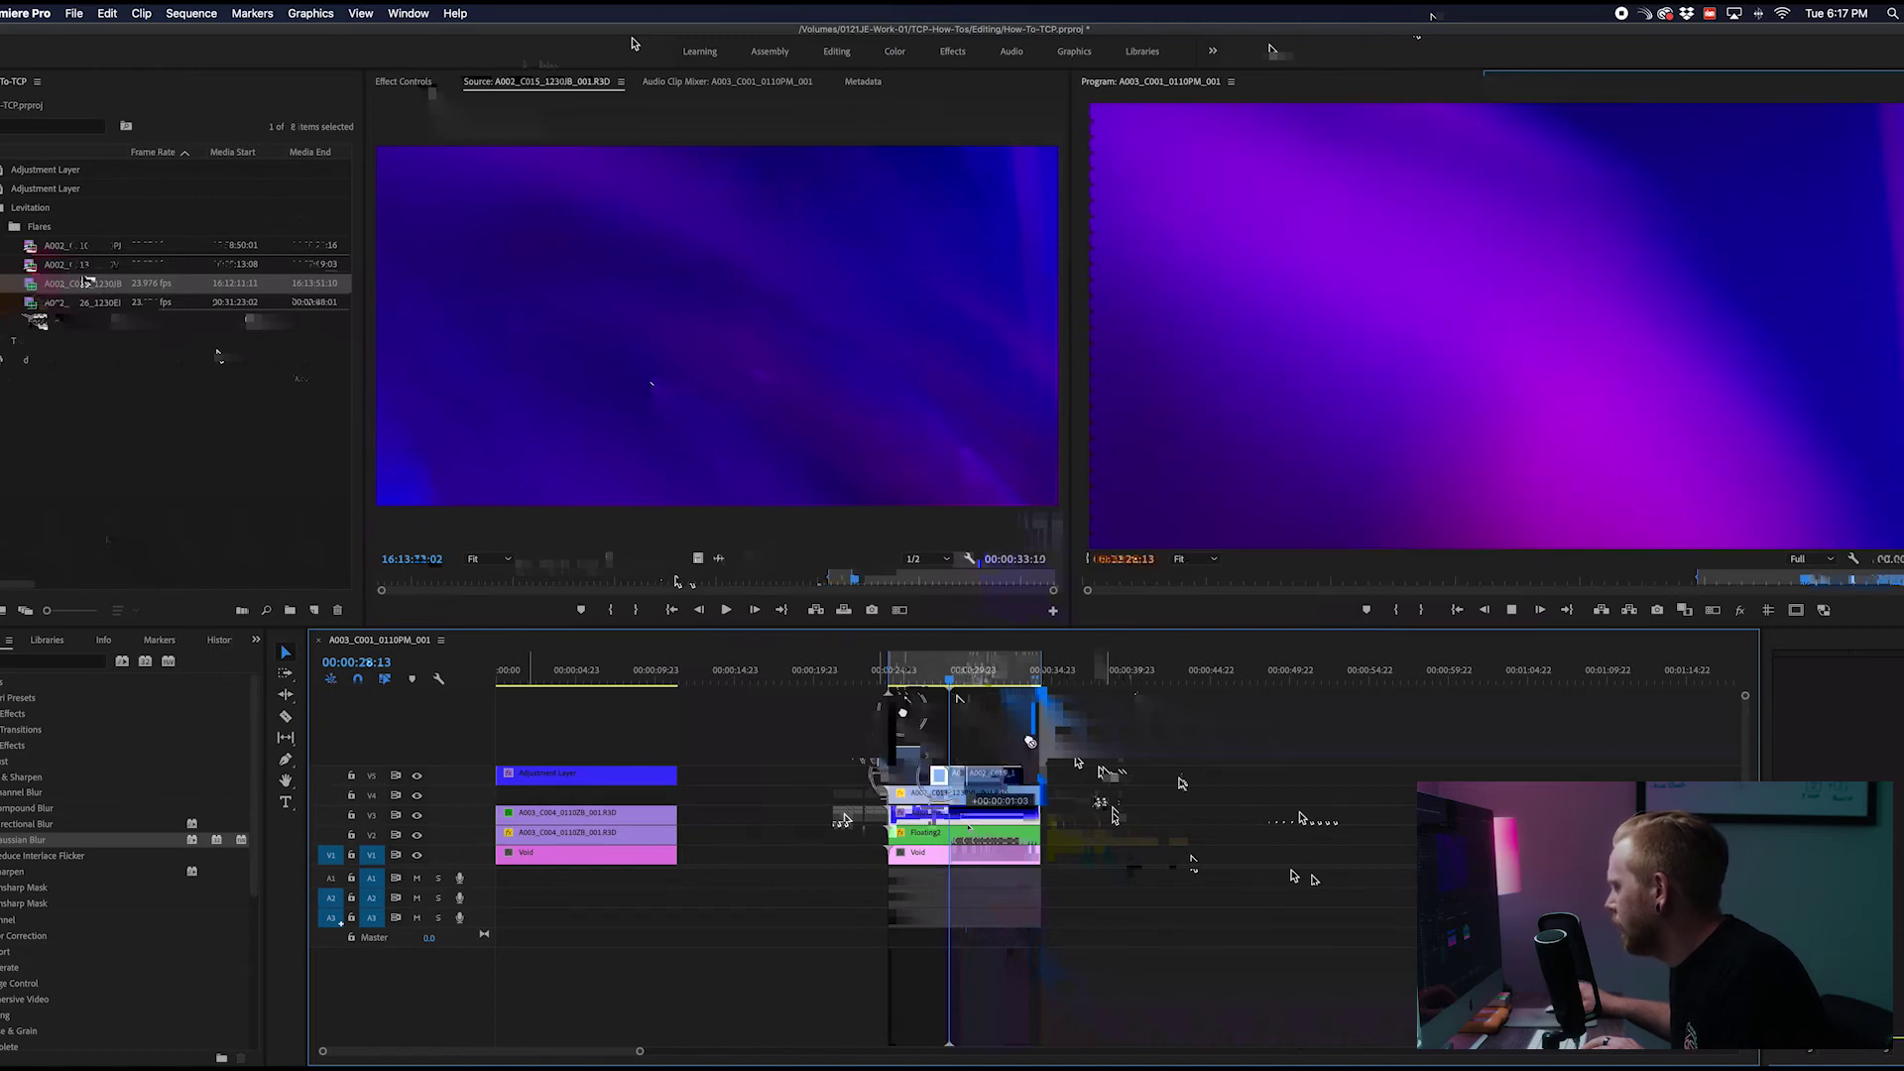
click(982, 748)
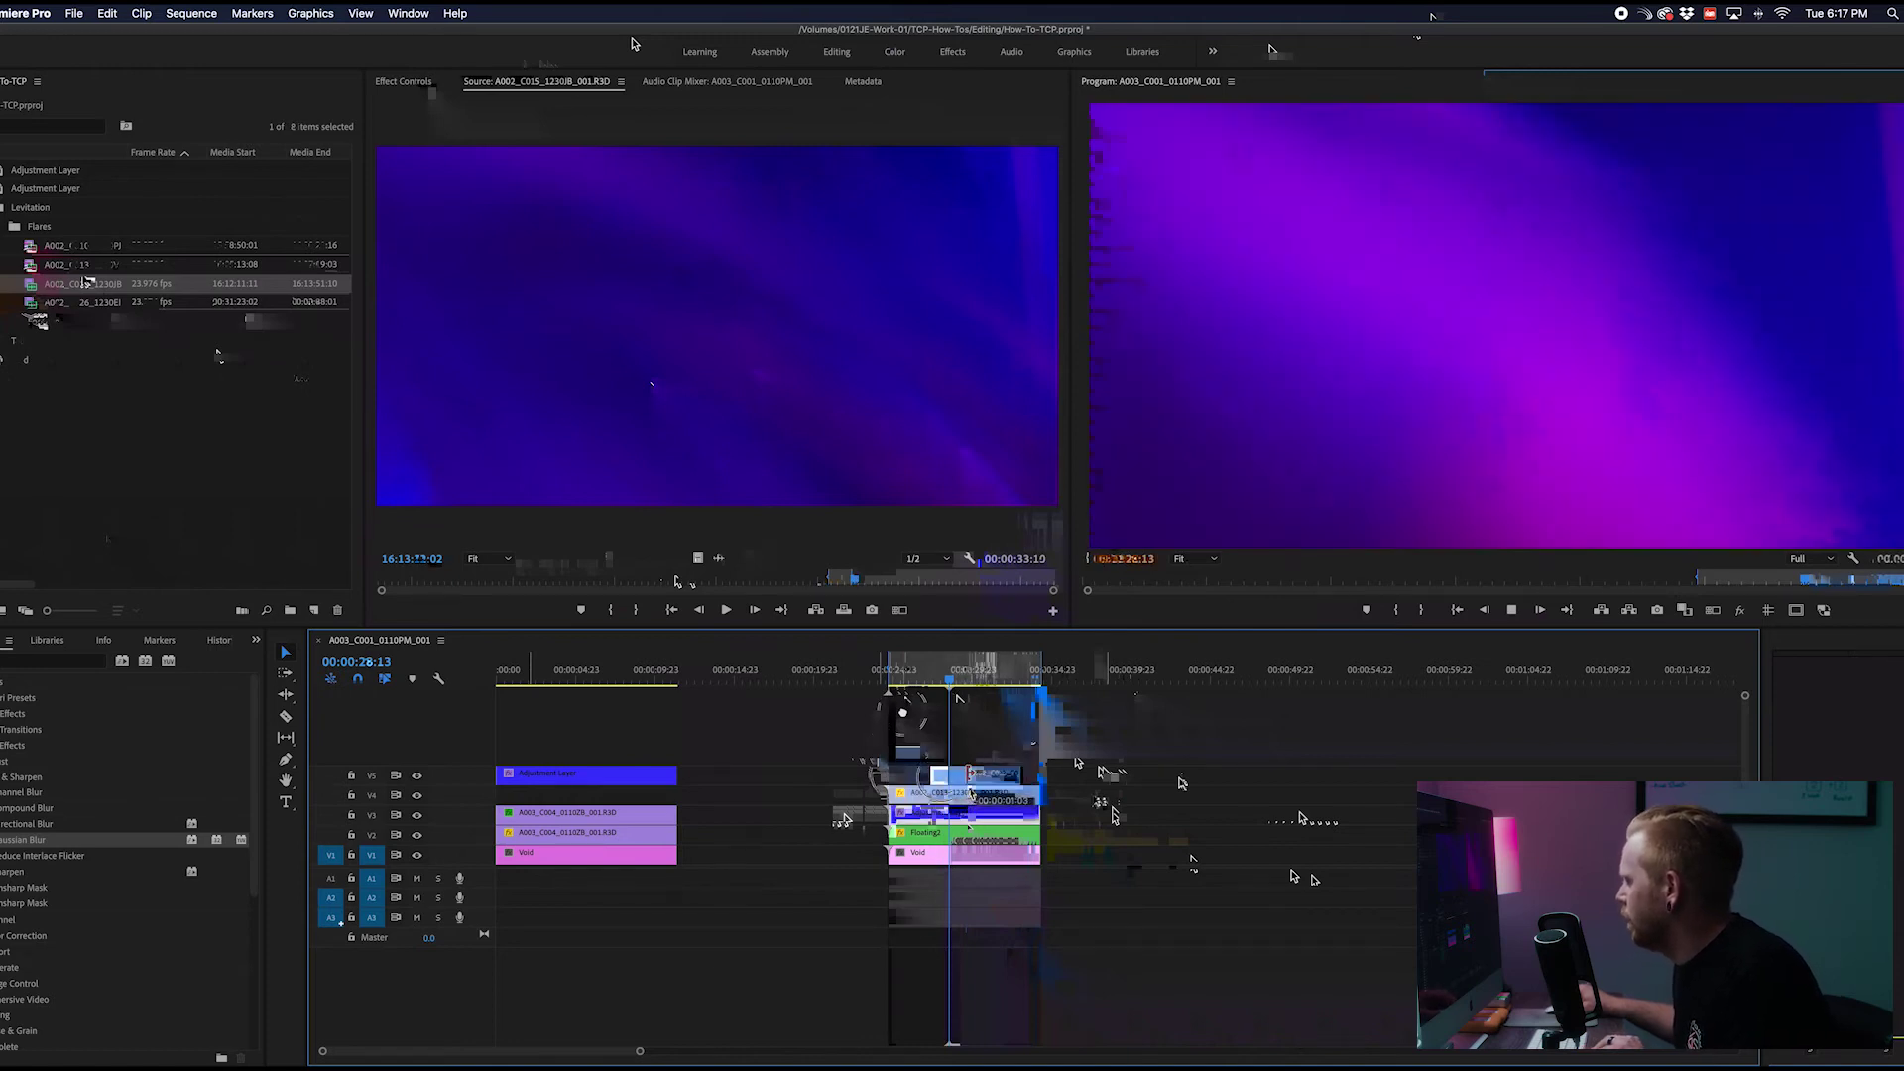
Give both A002_C015 clips the A002_C013 clip's Screen blend mode and 35% opacity, and play back the combined flares
click(406, 84)
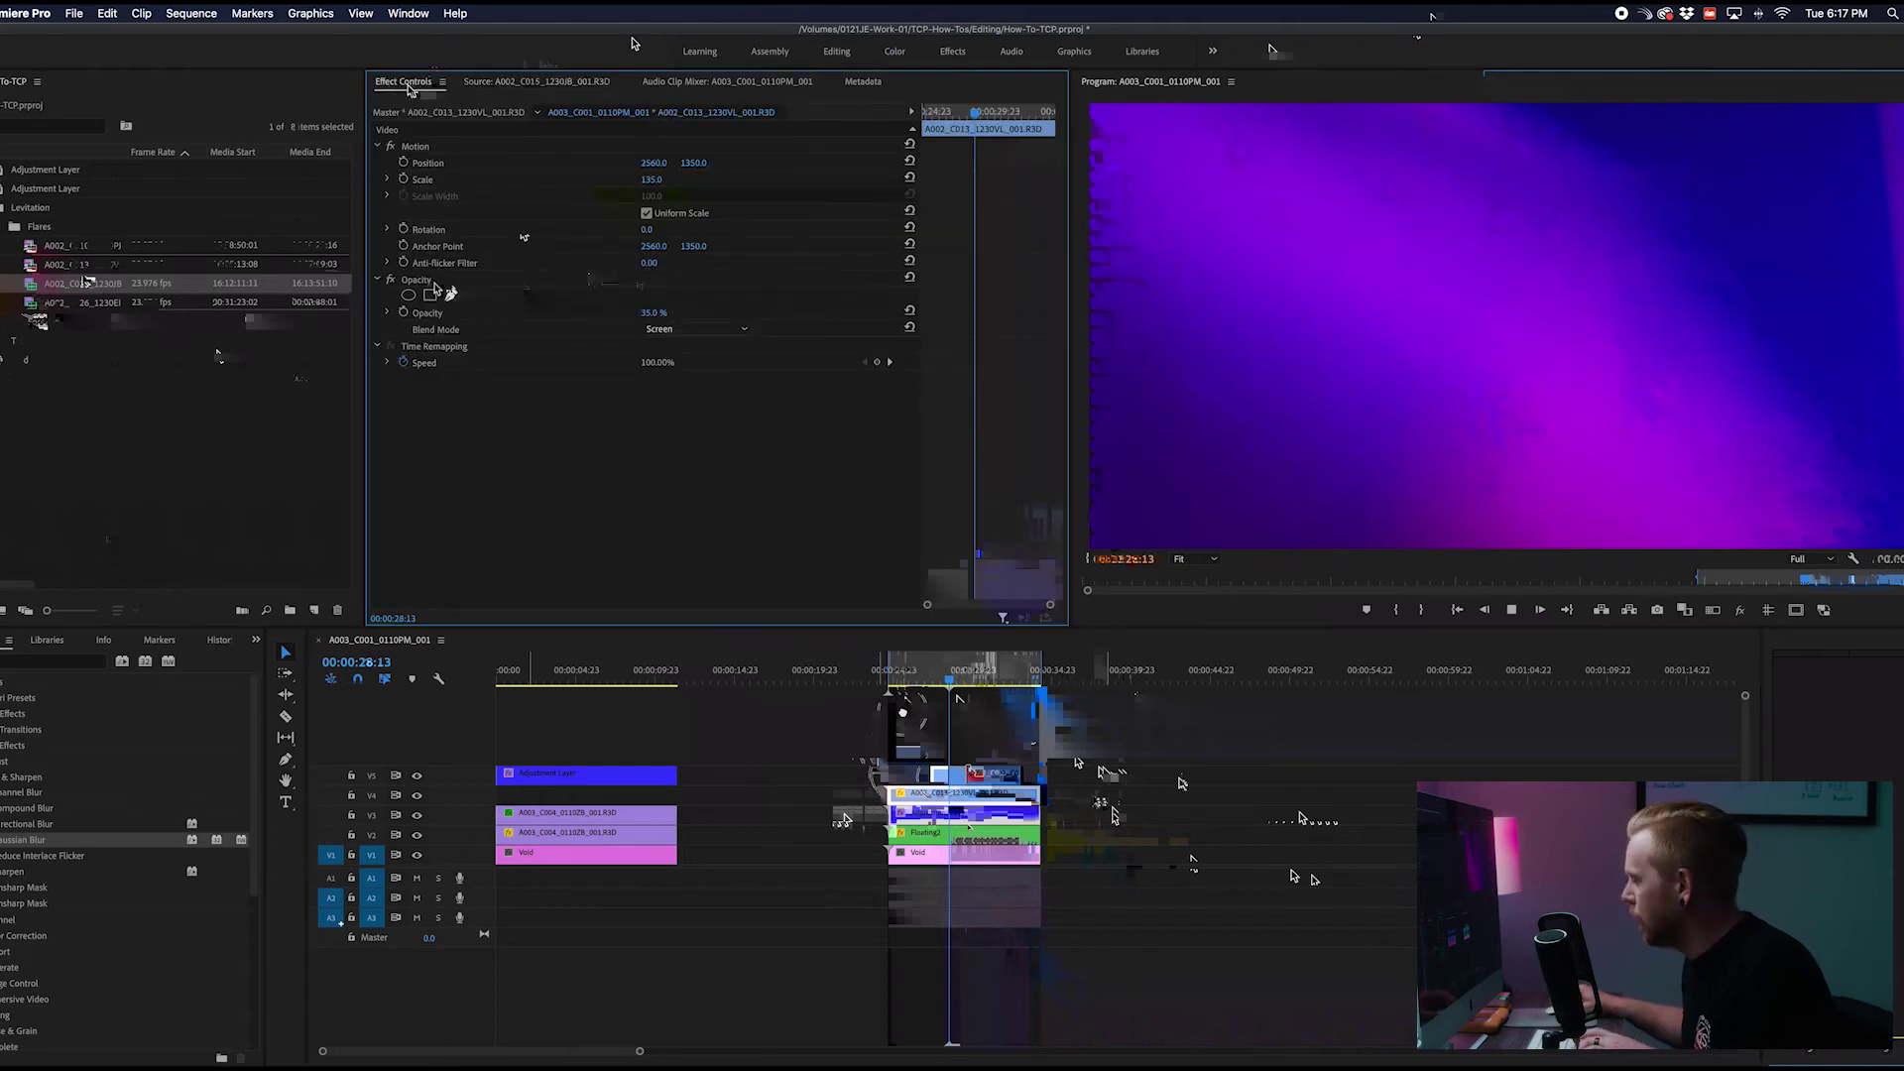
drag(996, 751, 957, 794)
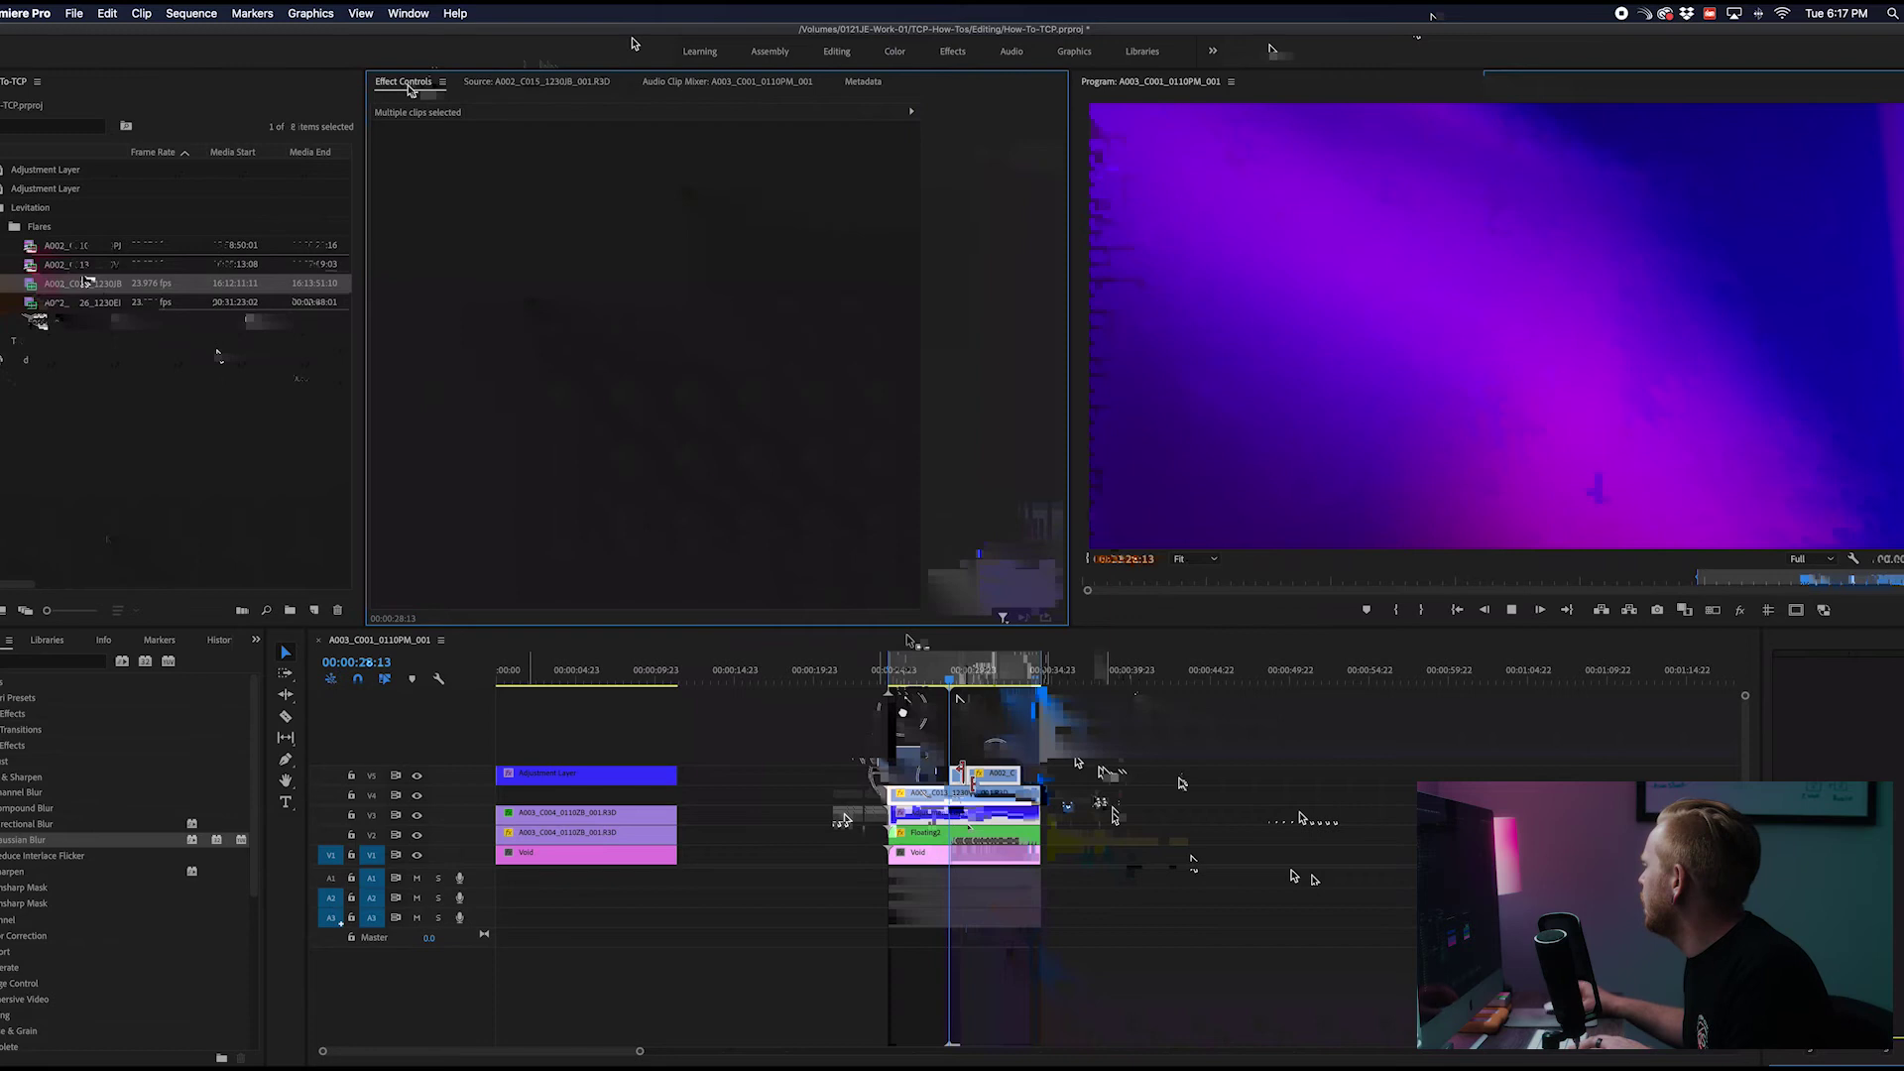
click(931, 675)
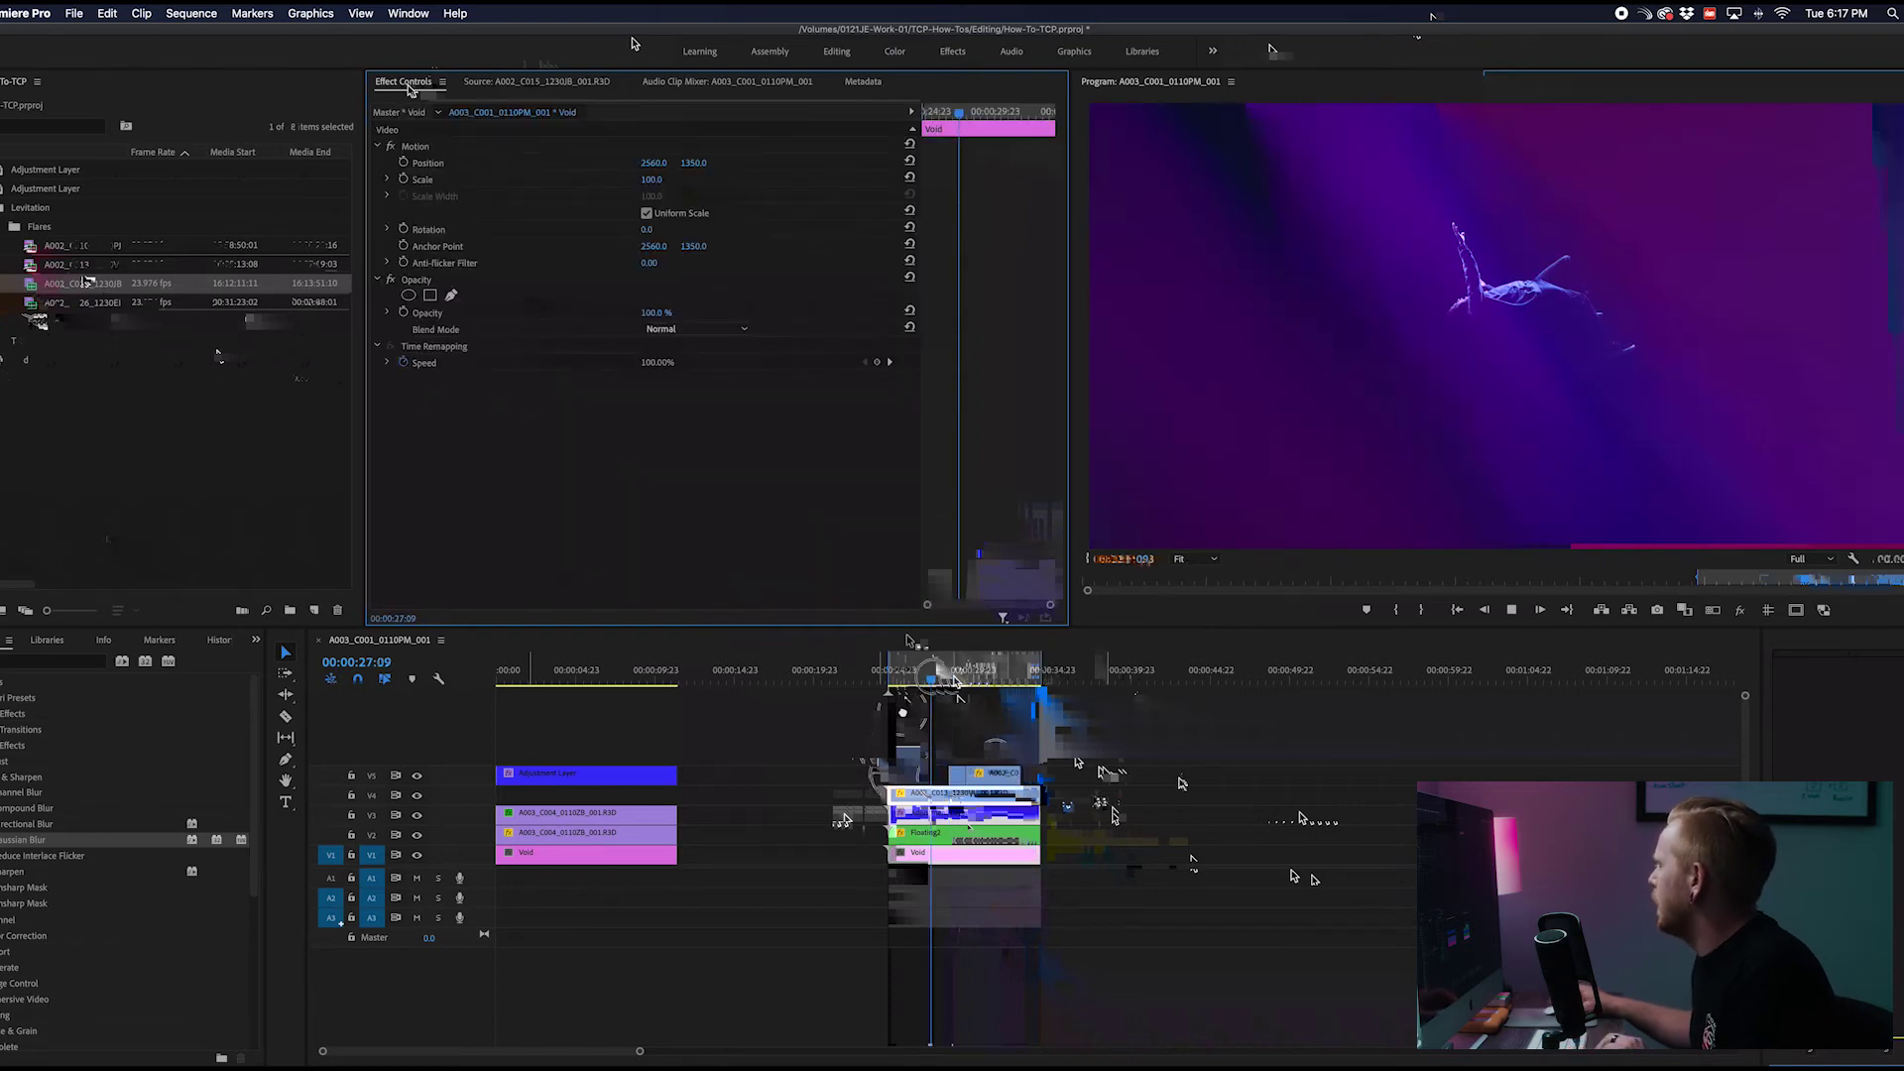
key(space)
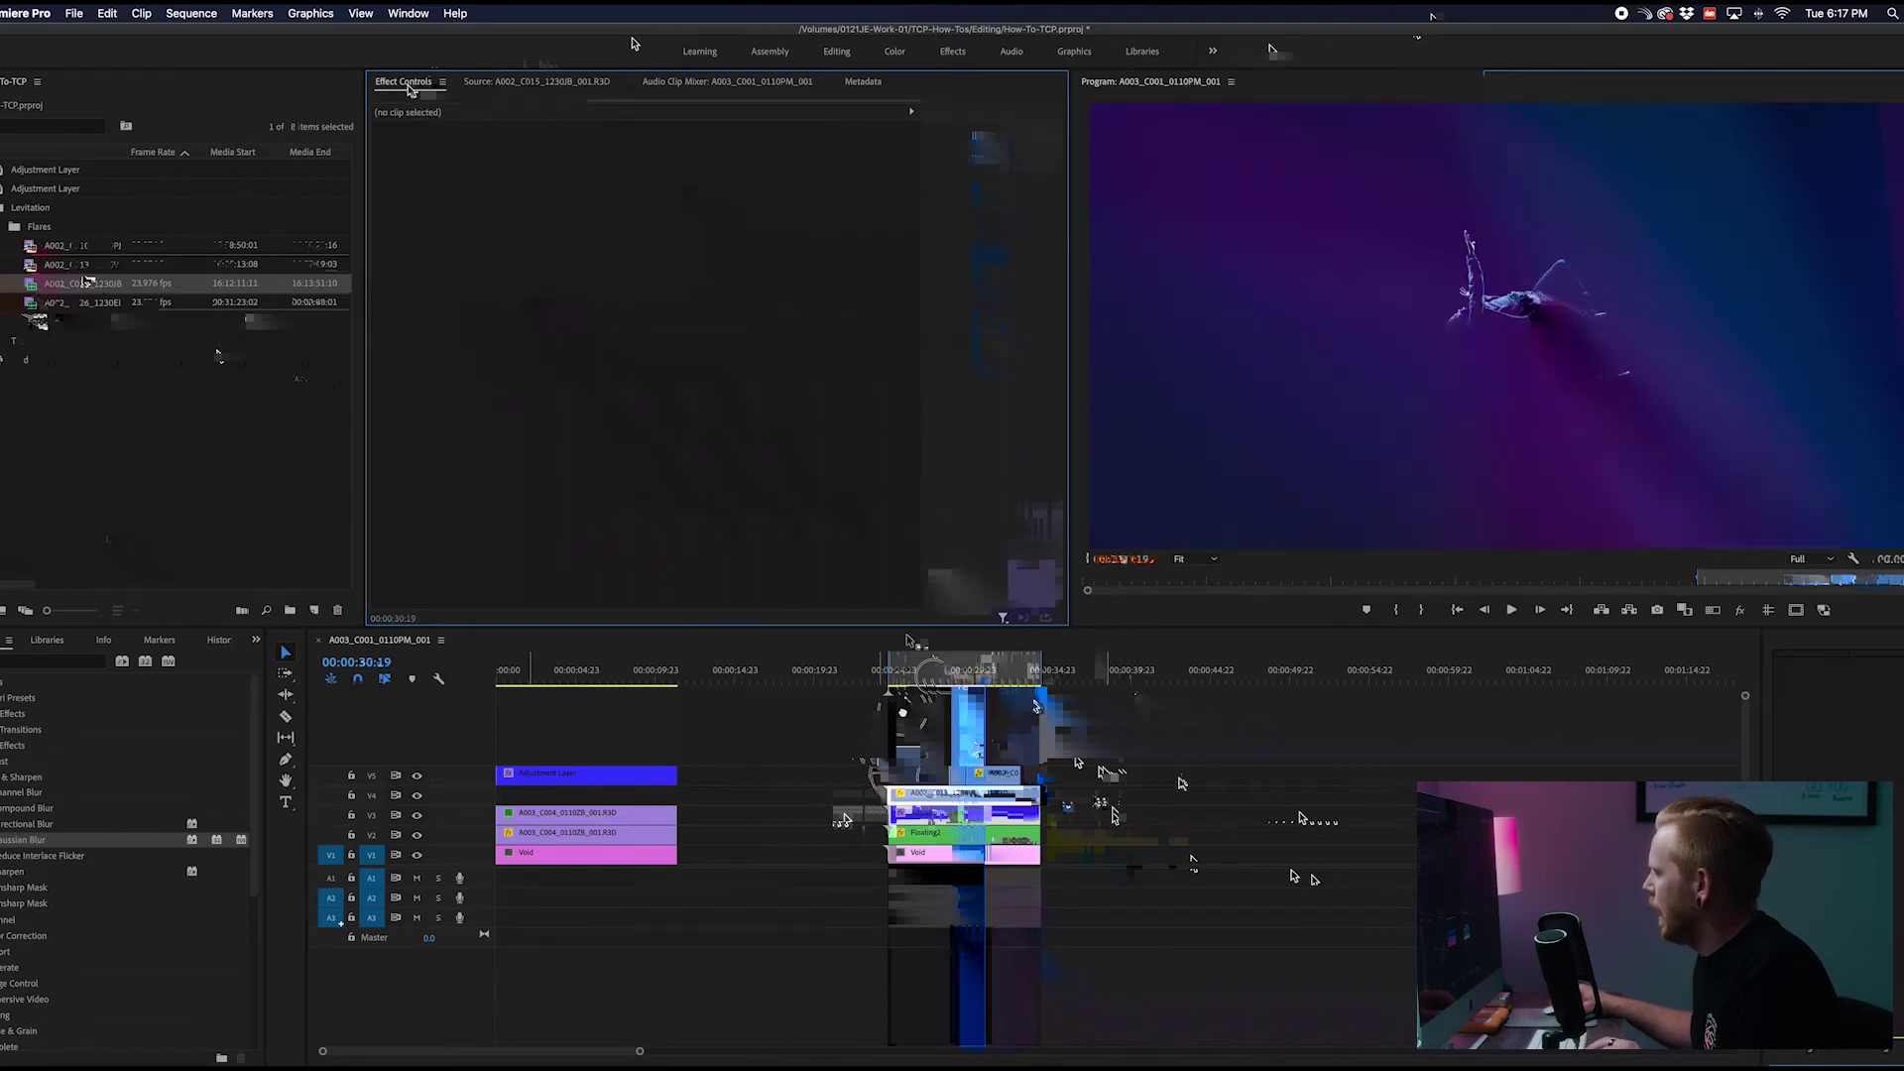
key(space)
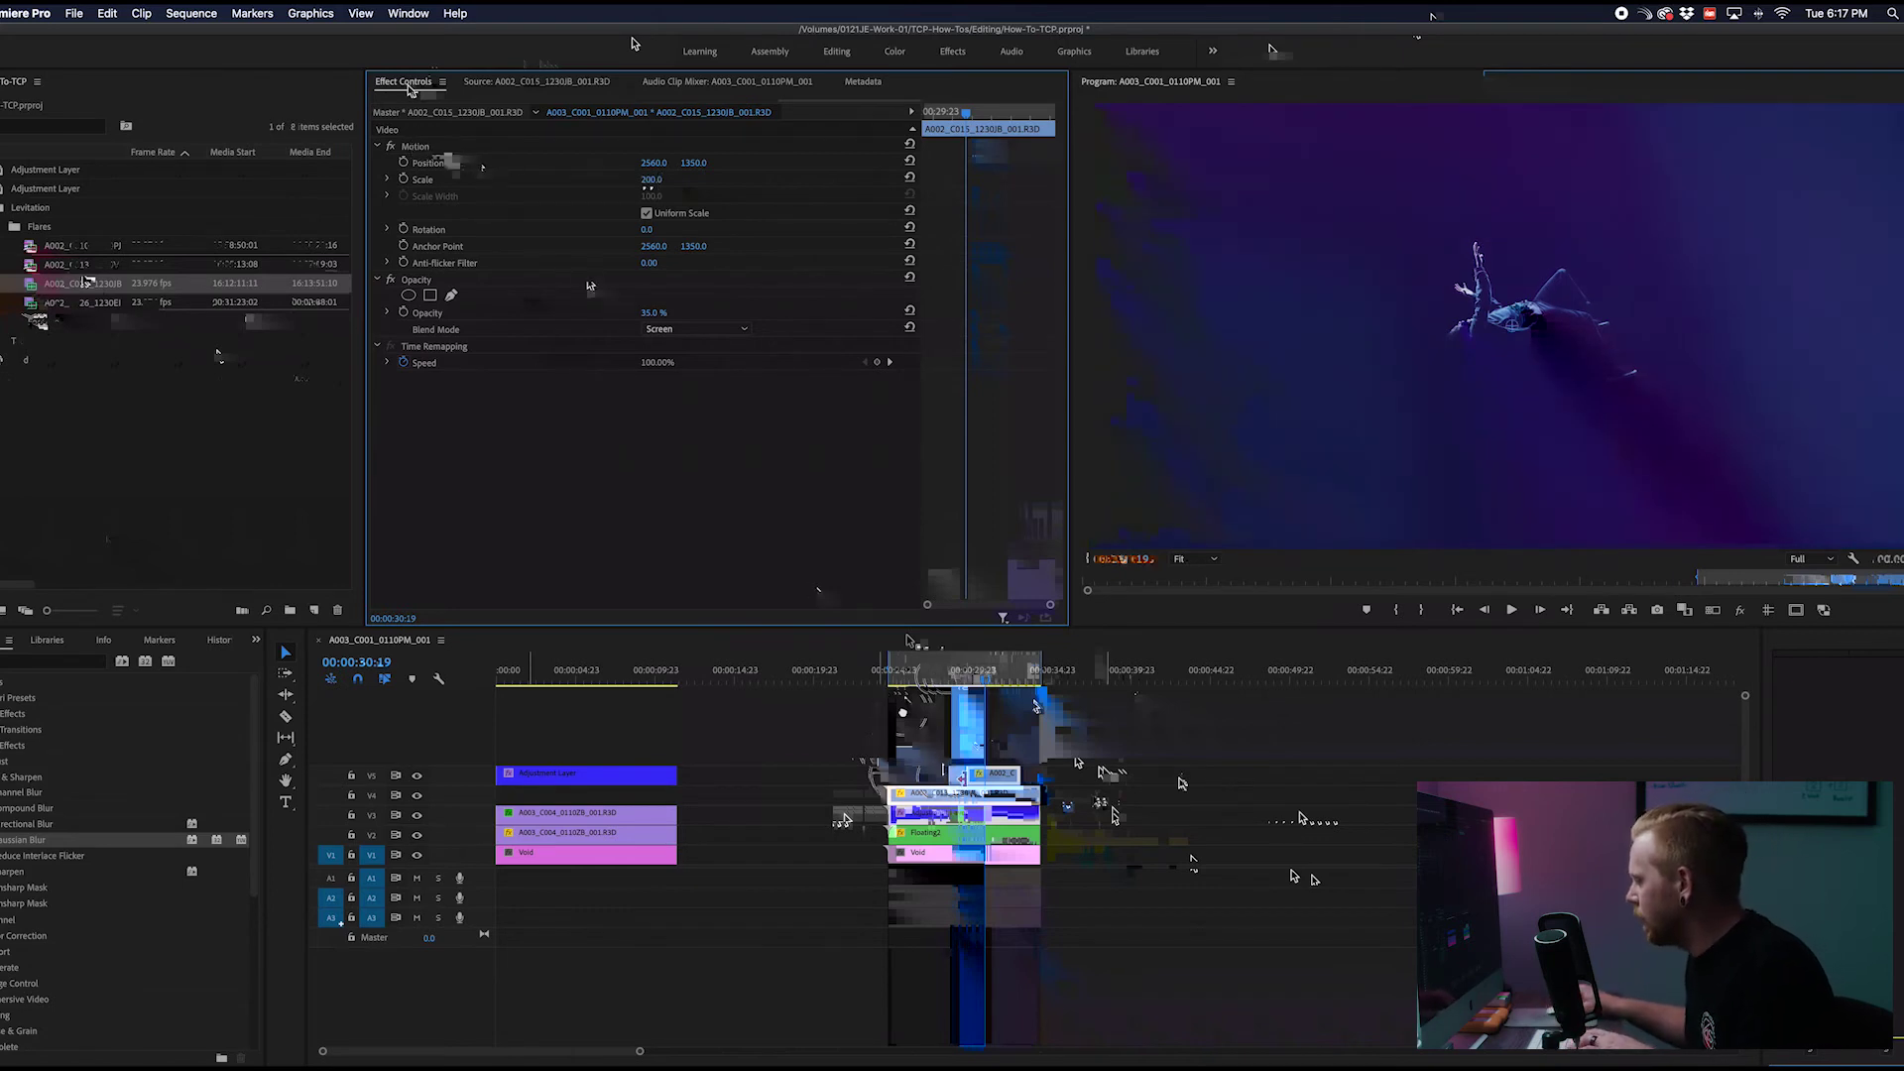
click(960, 777)
click(960, 779)
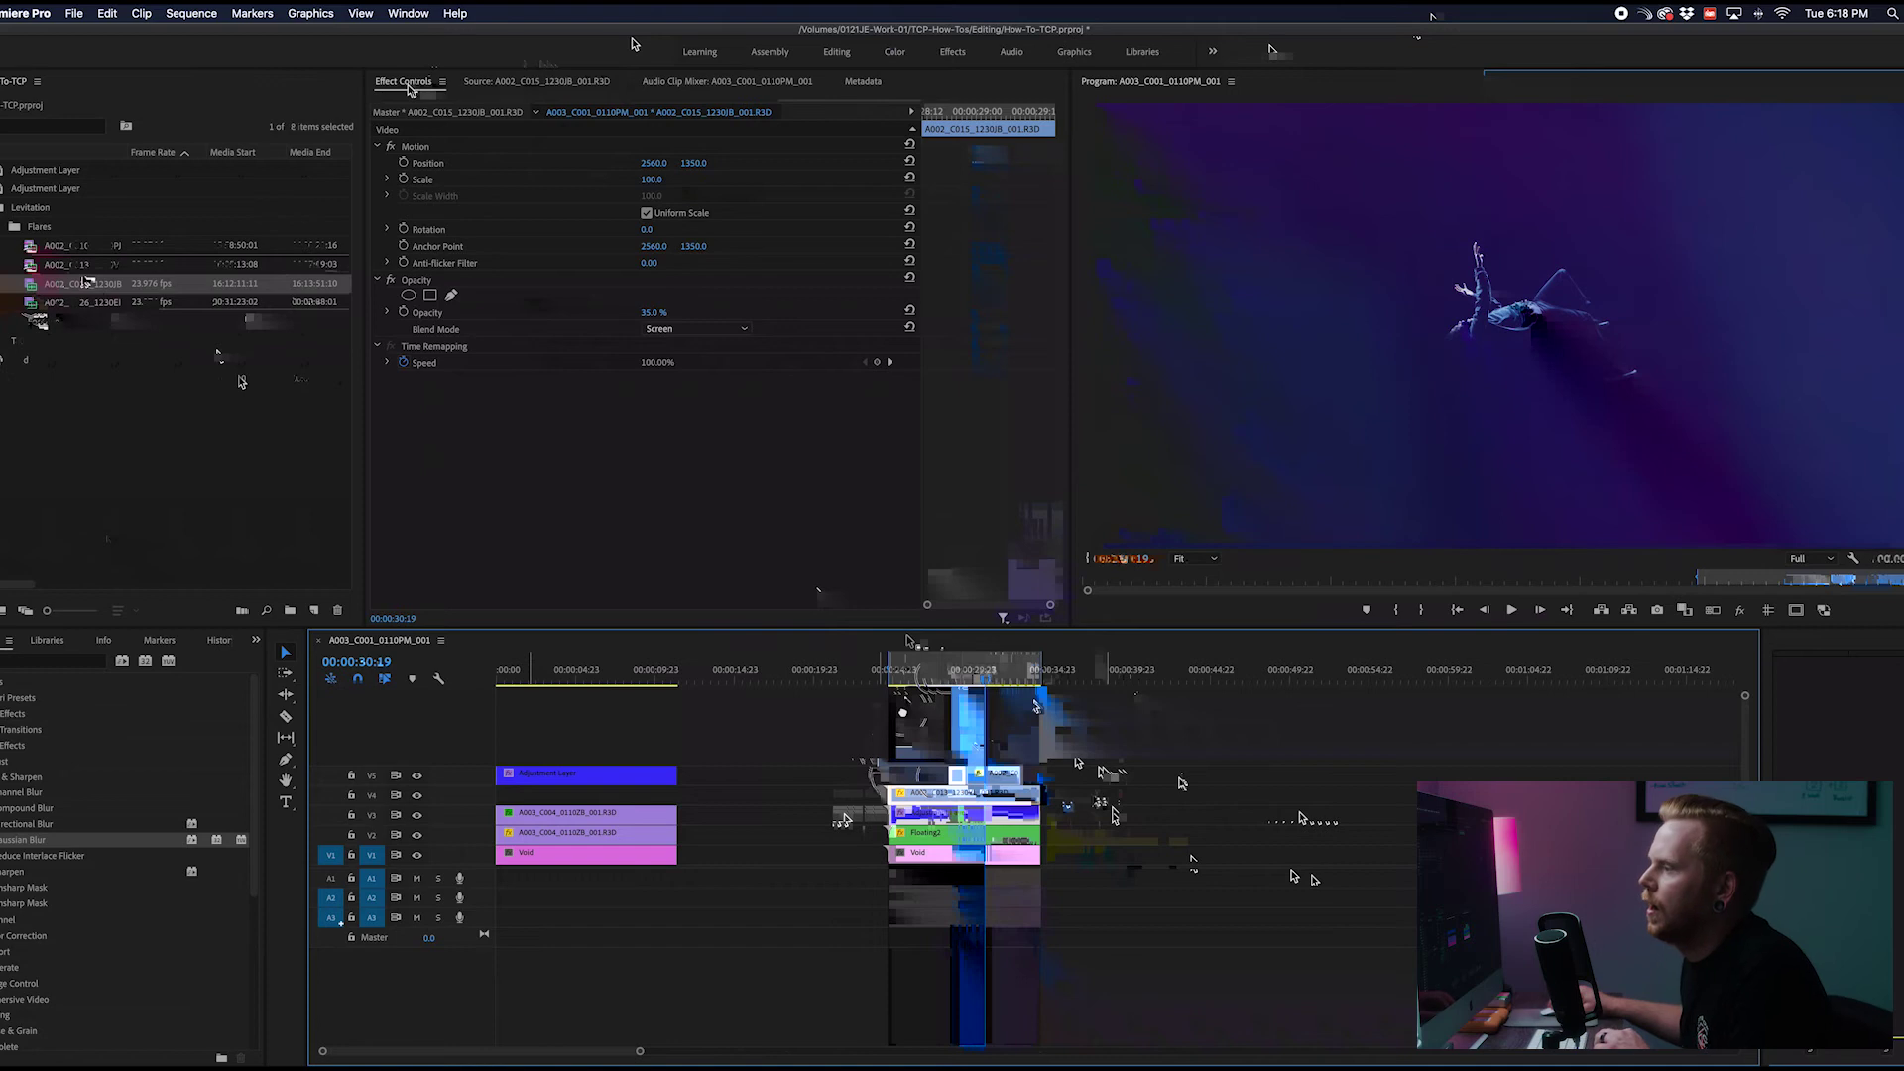
Open the A002_C026 flare clip and mark the range from 16:32:29:06 to 16:32:57:04
double_click(35, 302)
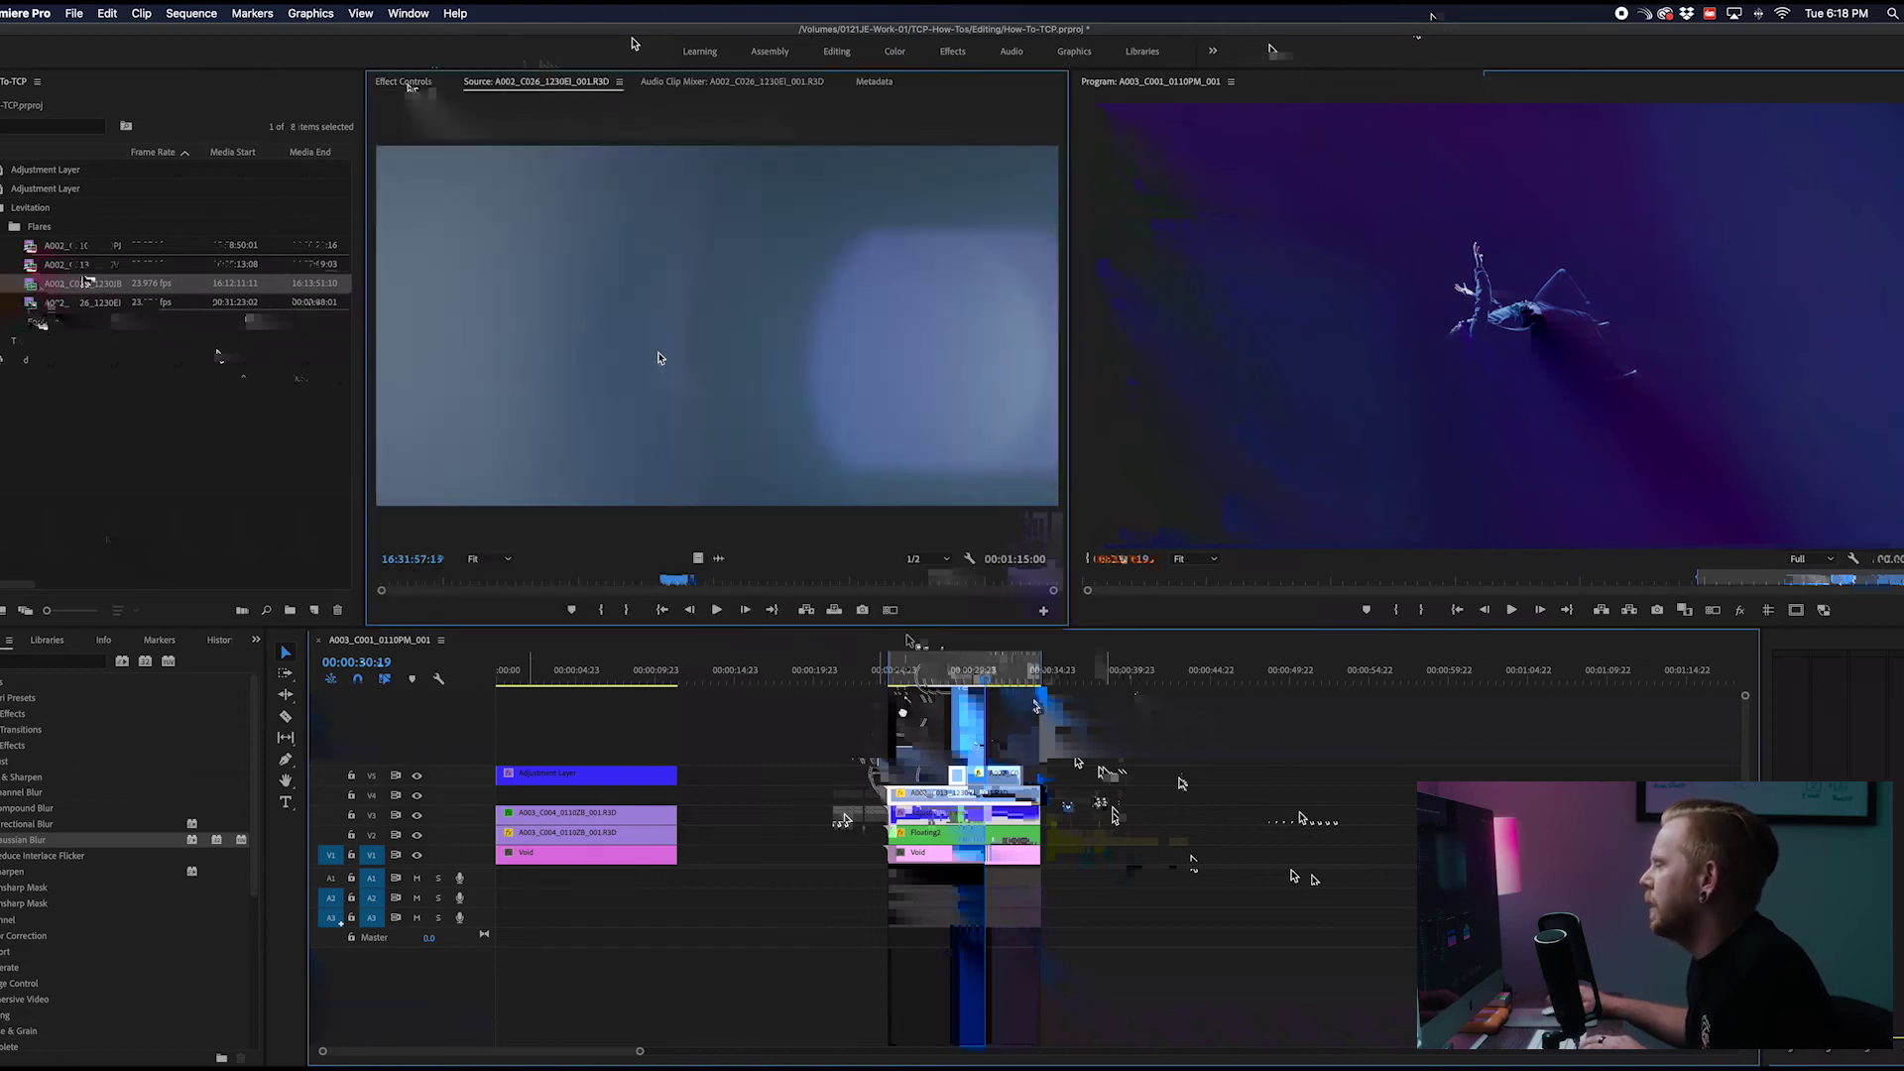
scroll(657, 360, down, 10)
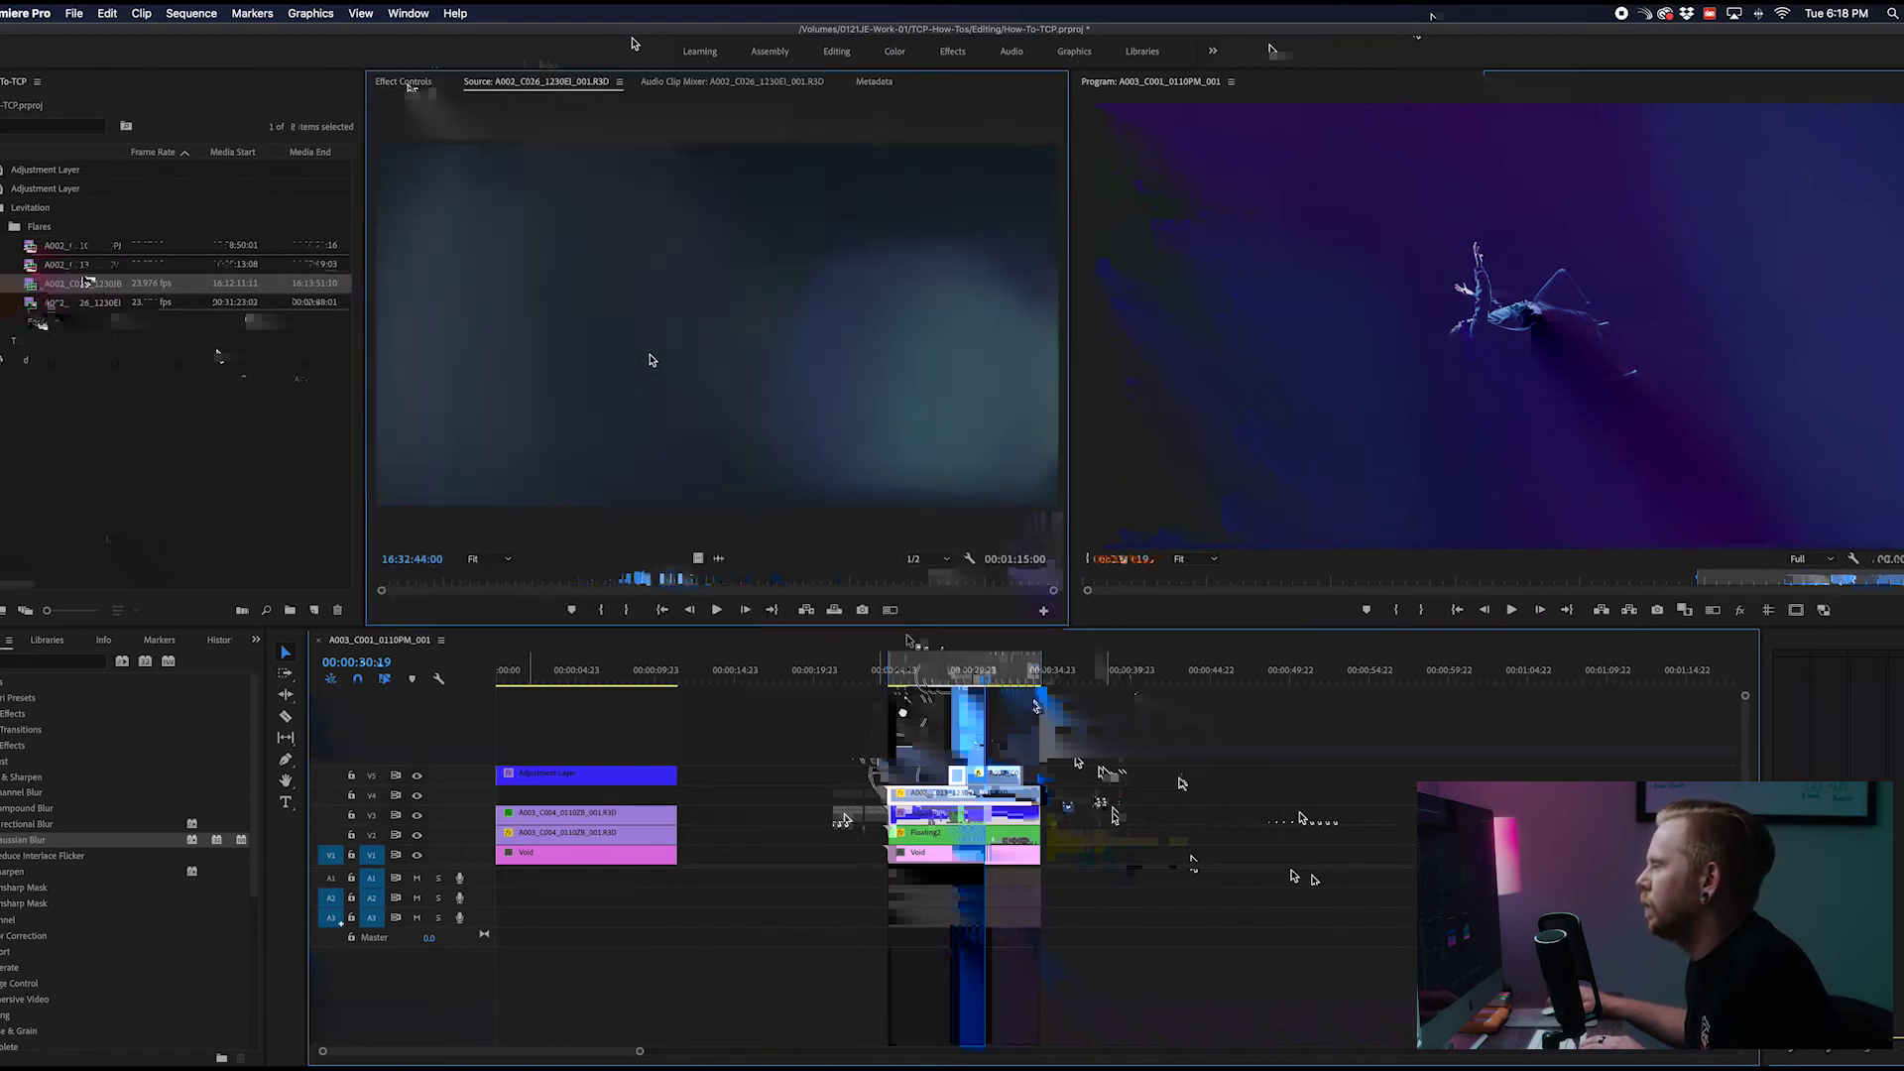
key(j)
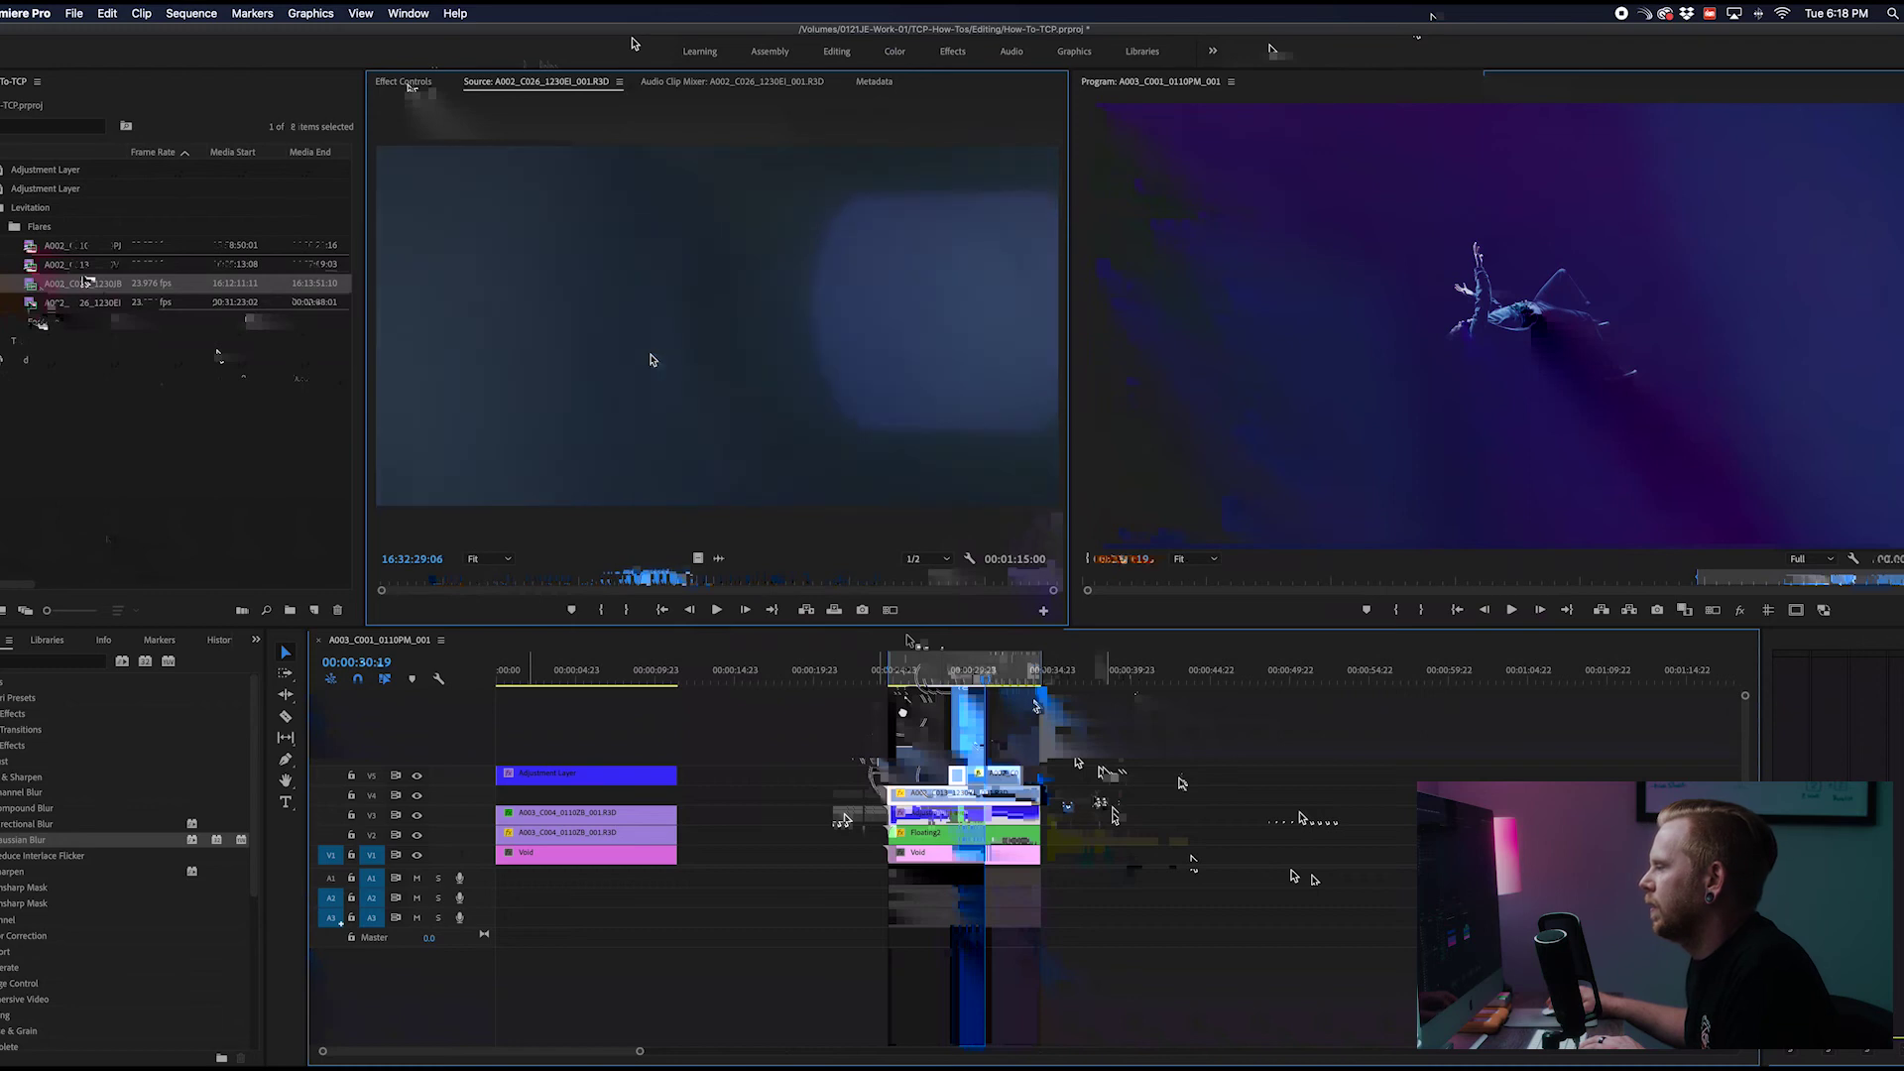
key(i)
key(space)
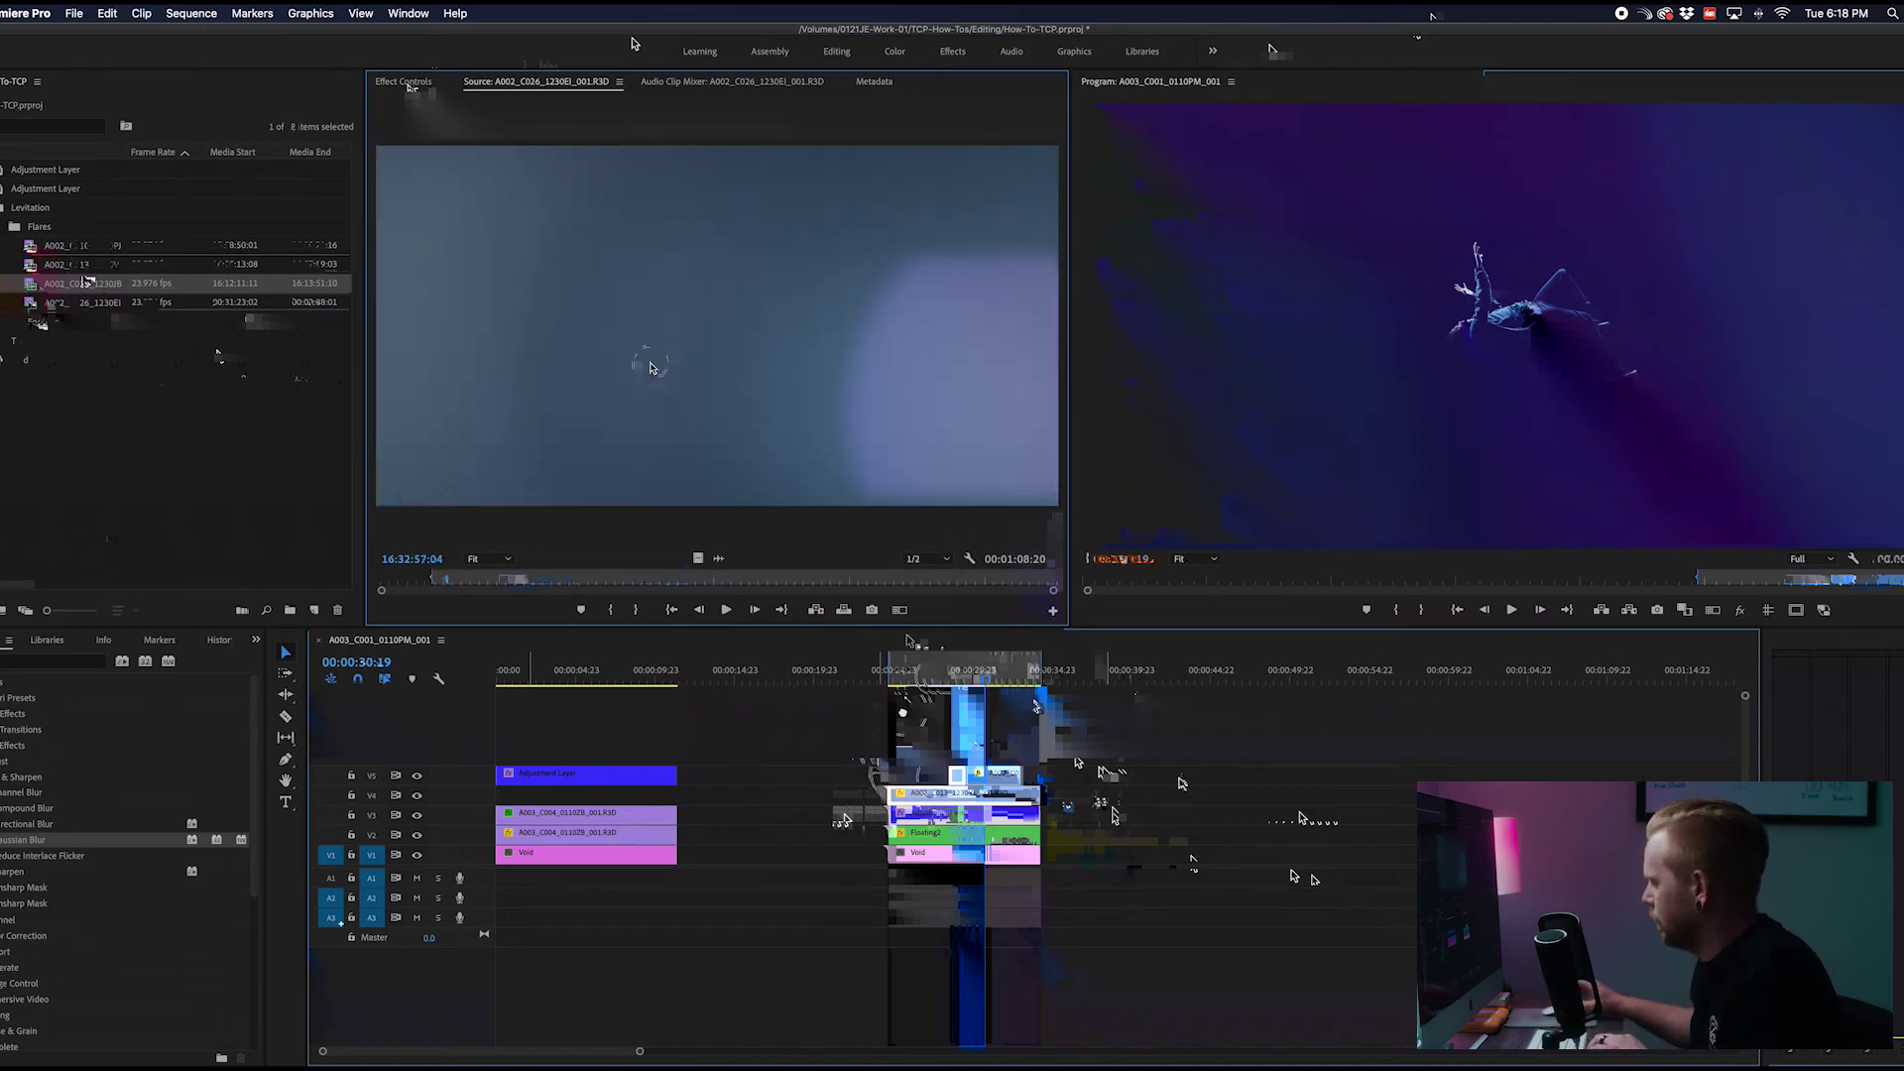
key(i)
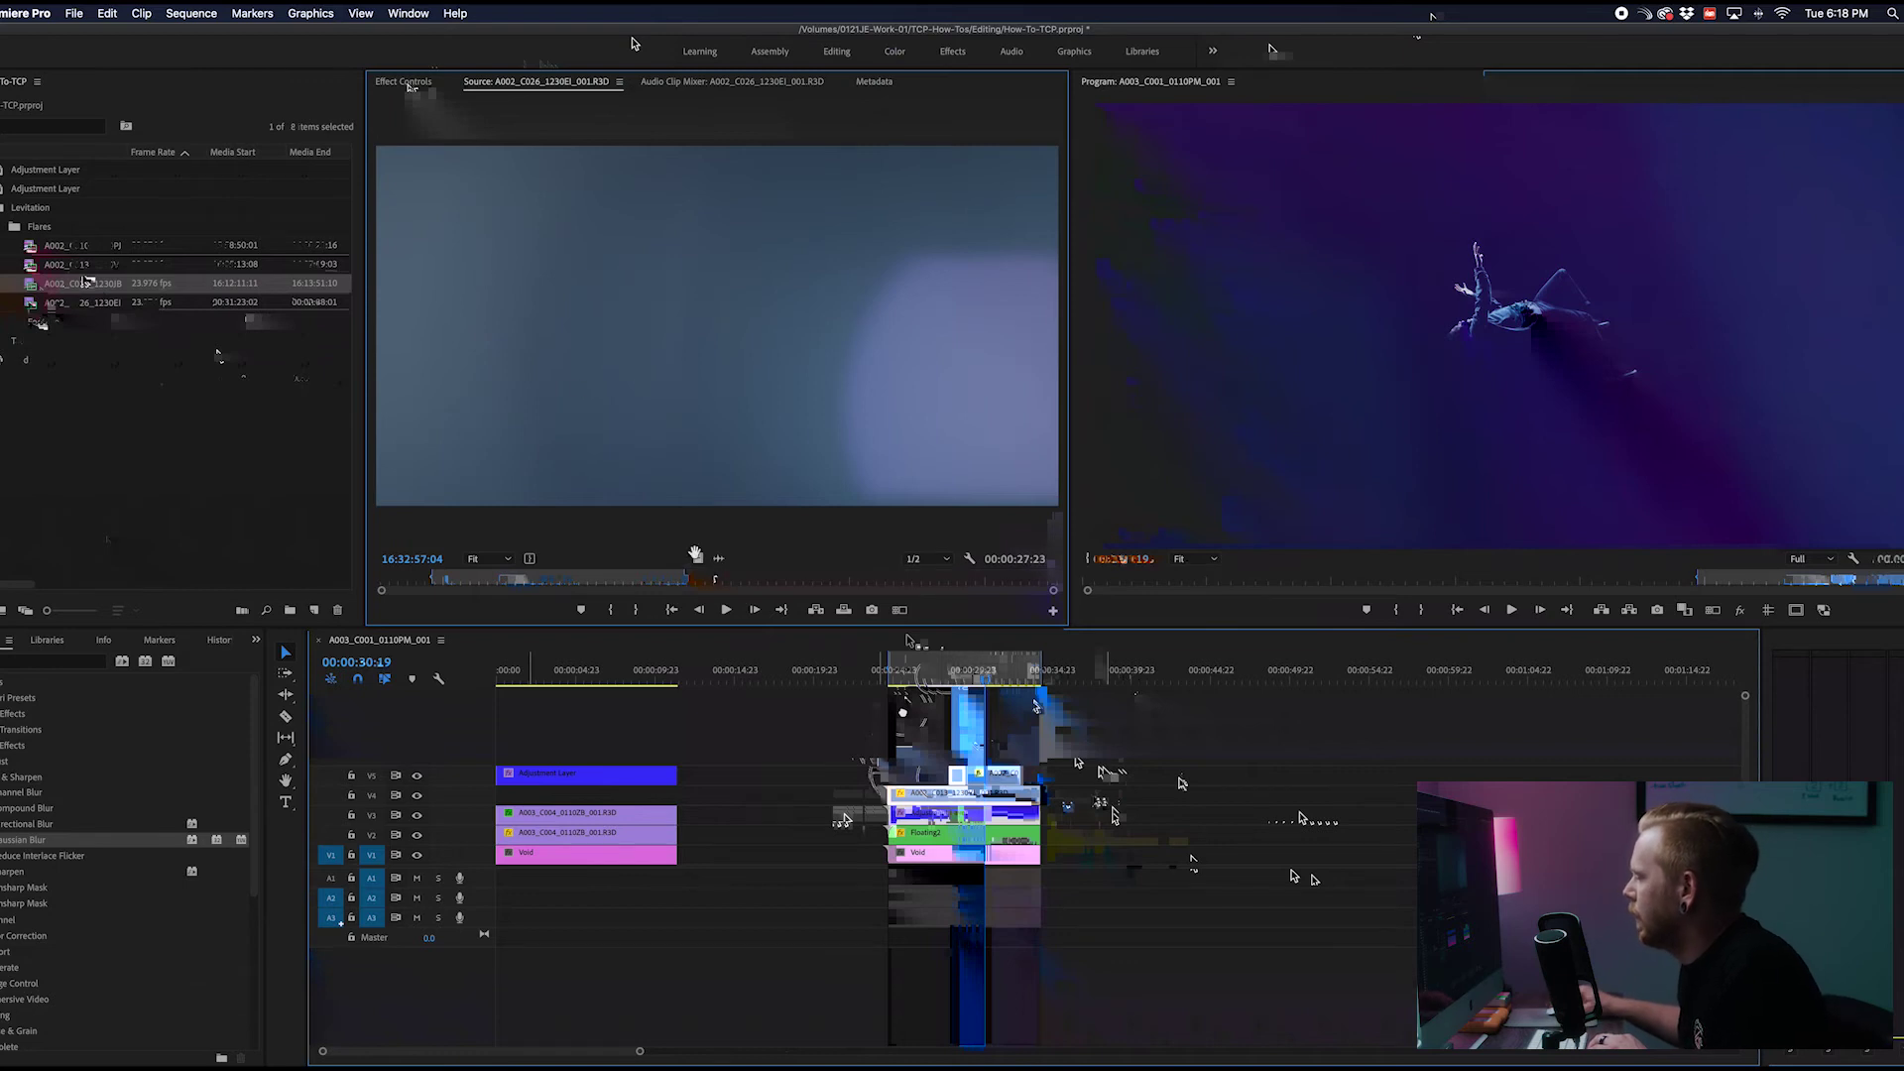
Fit the marked A002_C026 footage, video only, over the stack on a new top track and set its blend mode to Screen
drag(877, 715, 897, 759)
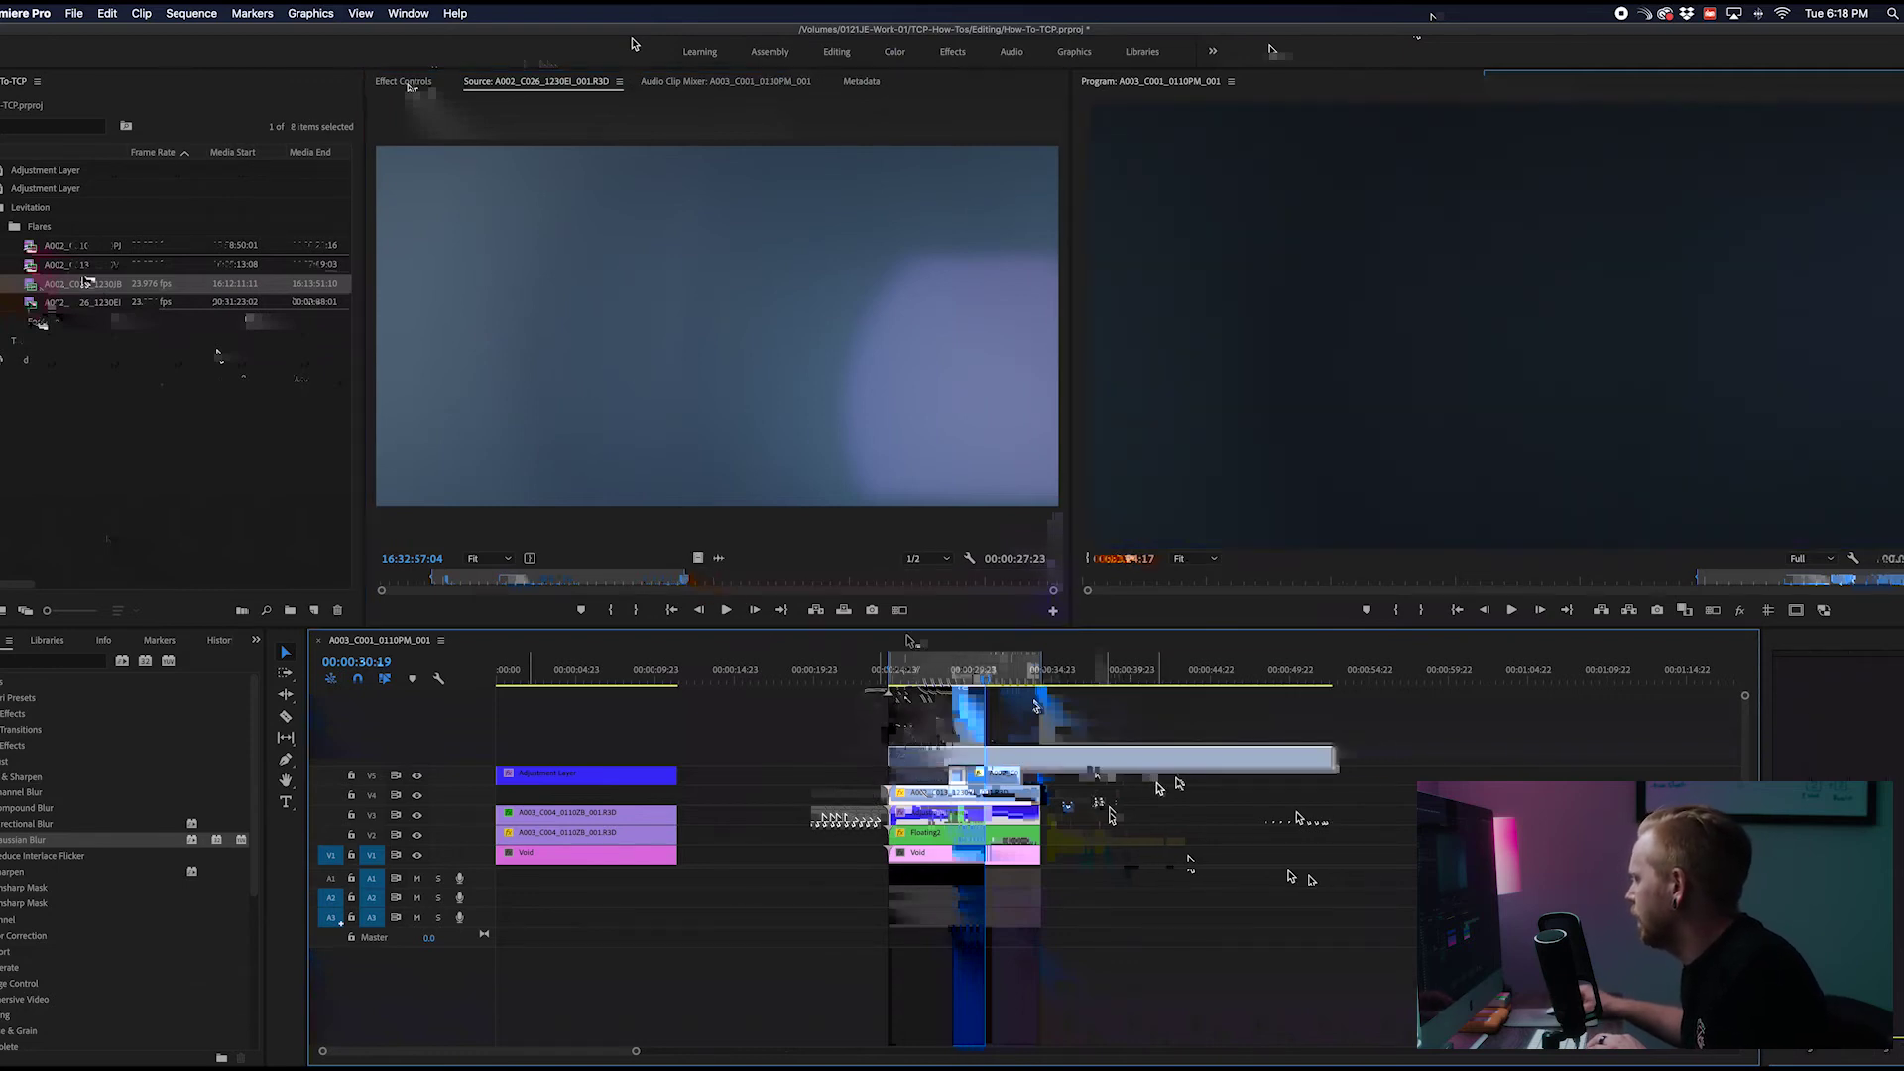
drag(1157, 680, 1022, 757)
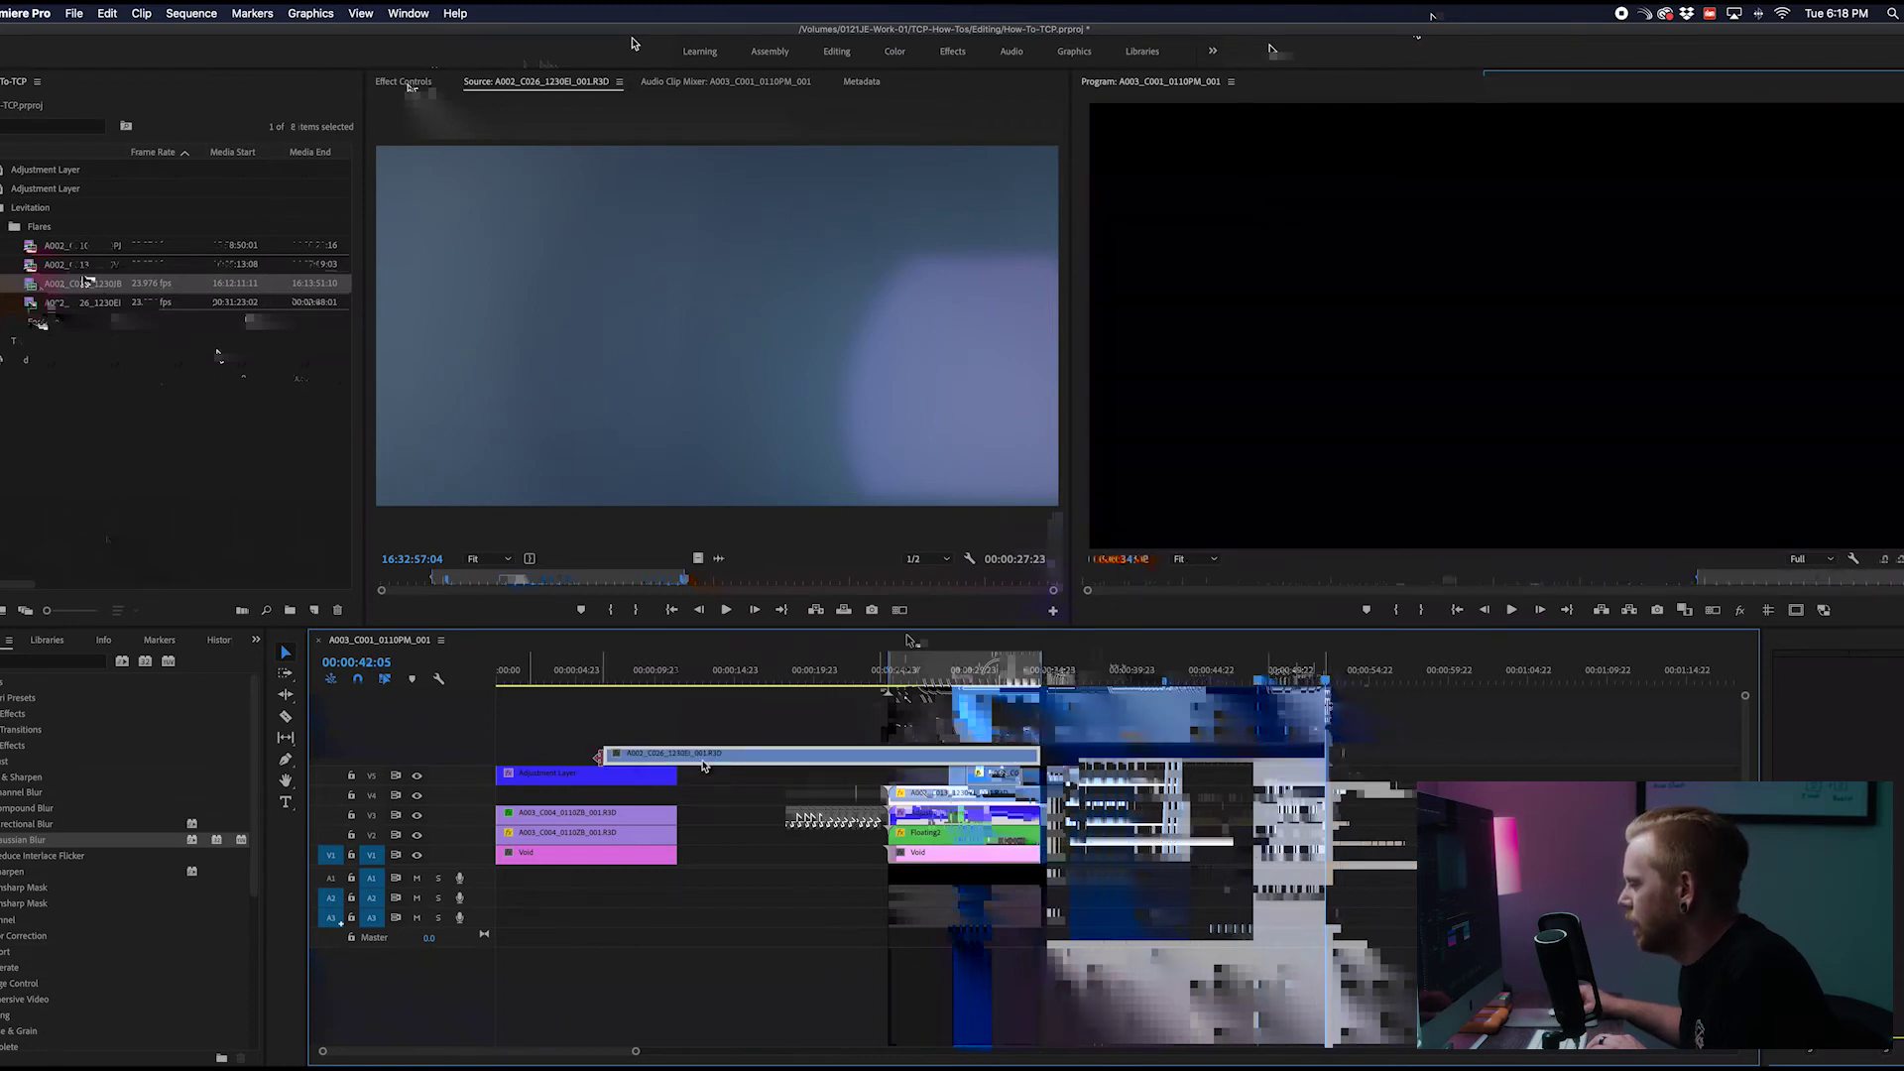
drag(607, 756, 927, 757)
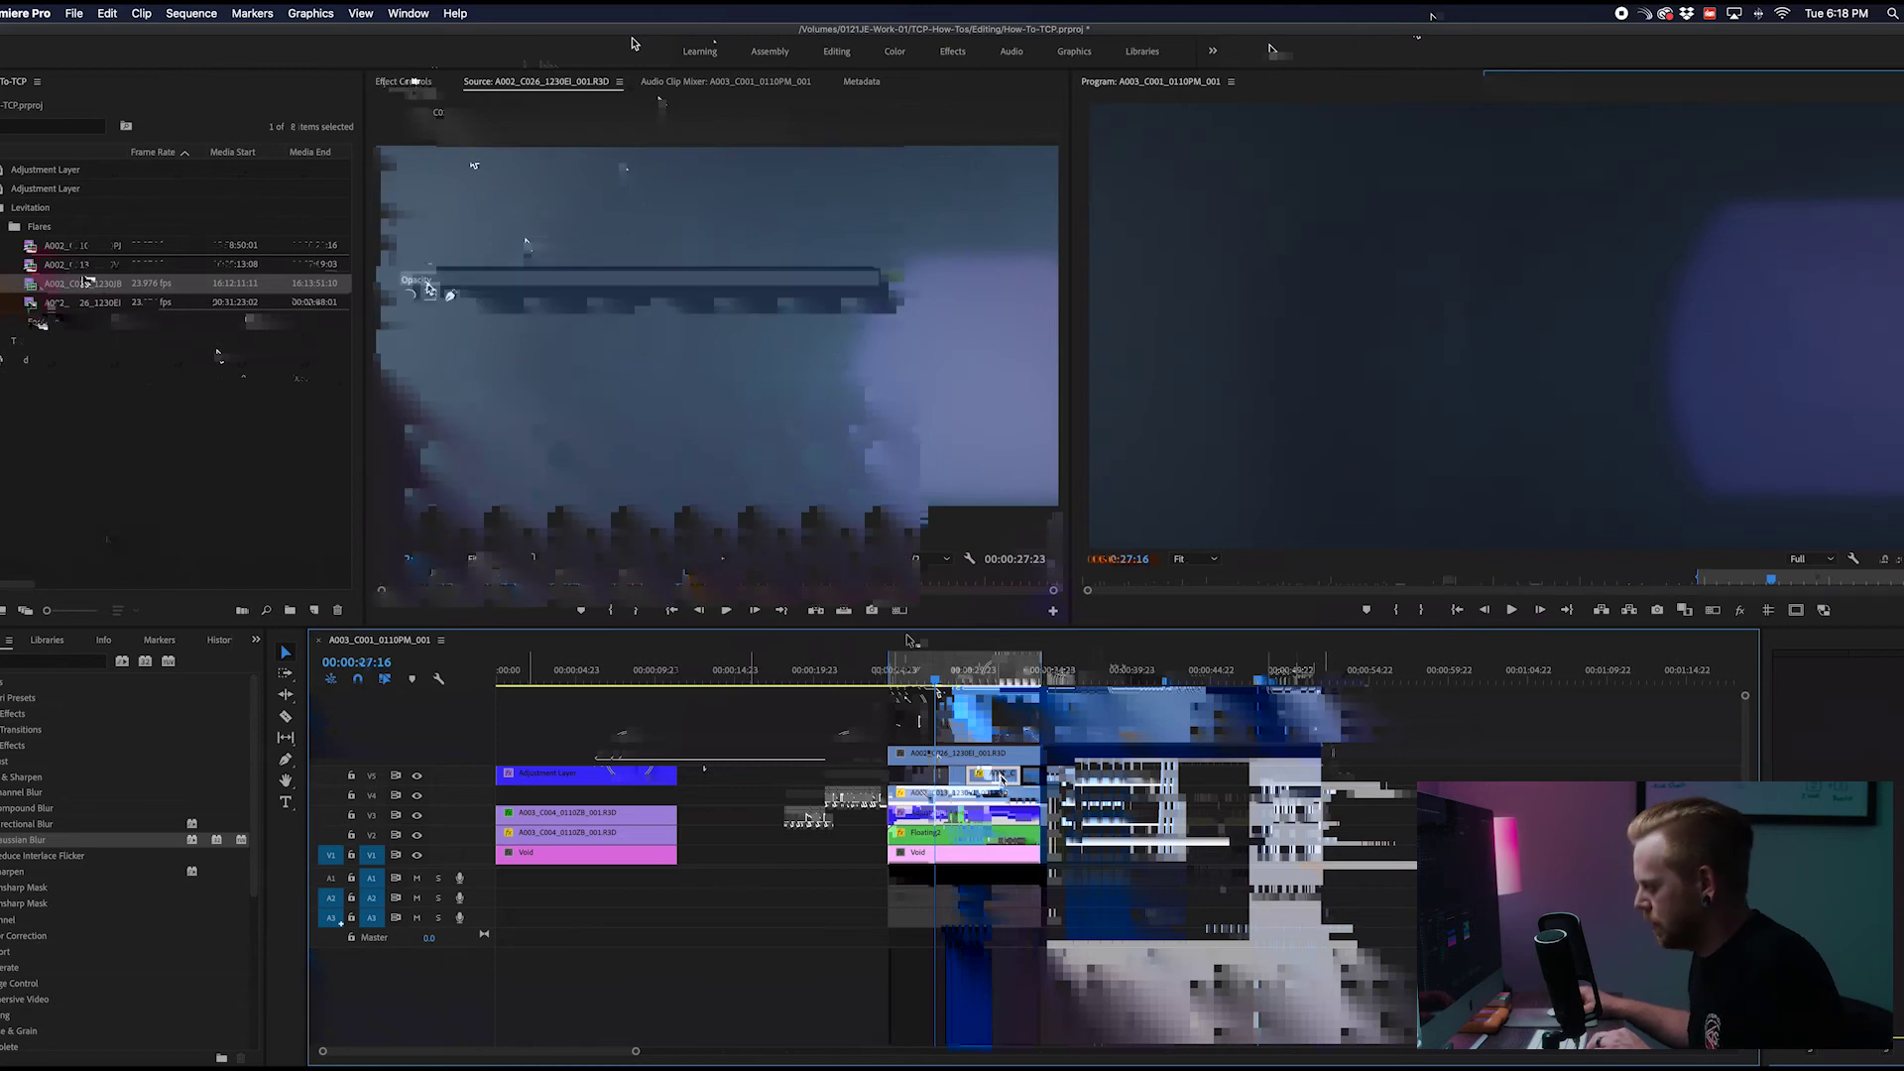
click(942, 752)
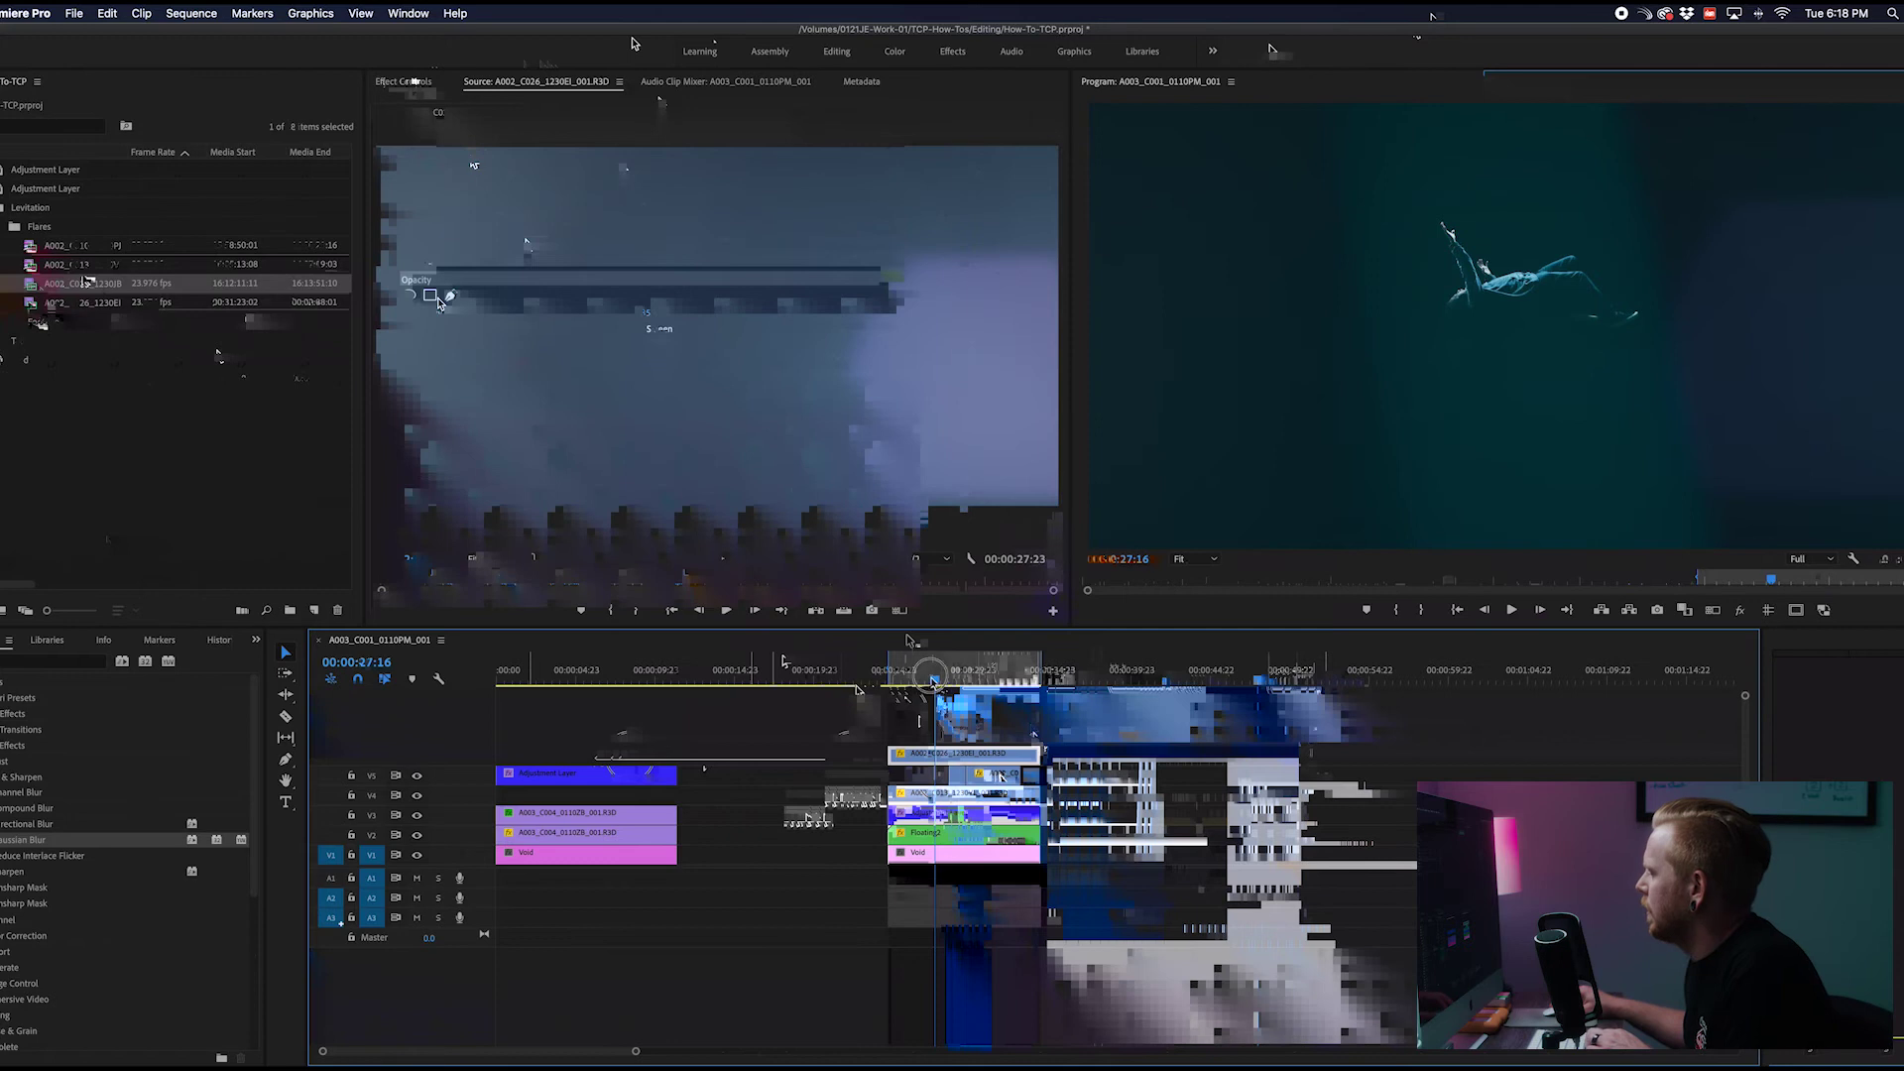
drag(931, 681, 883, 684)
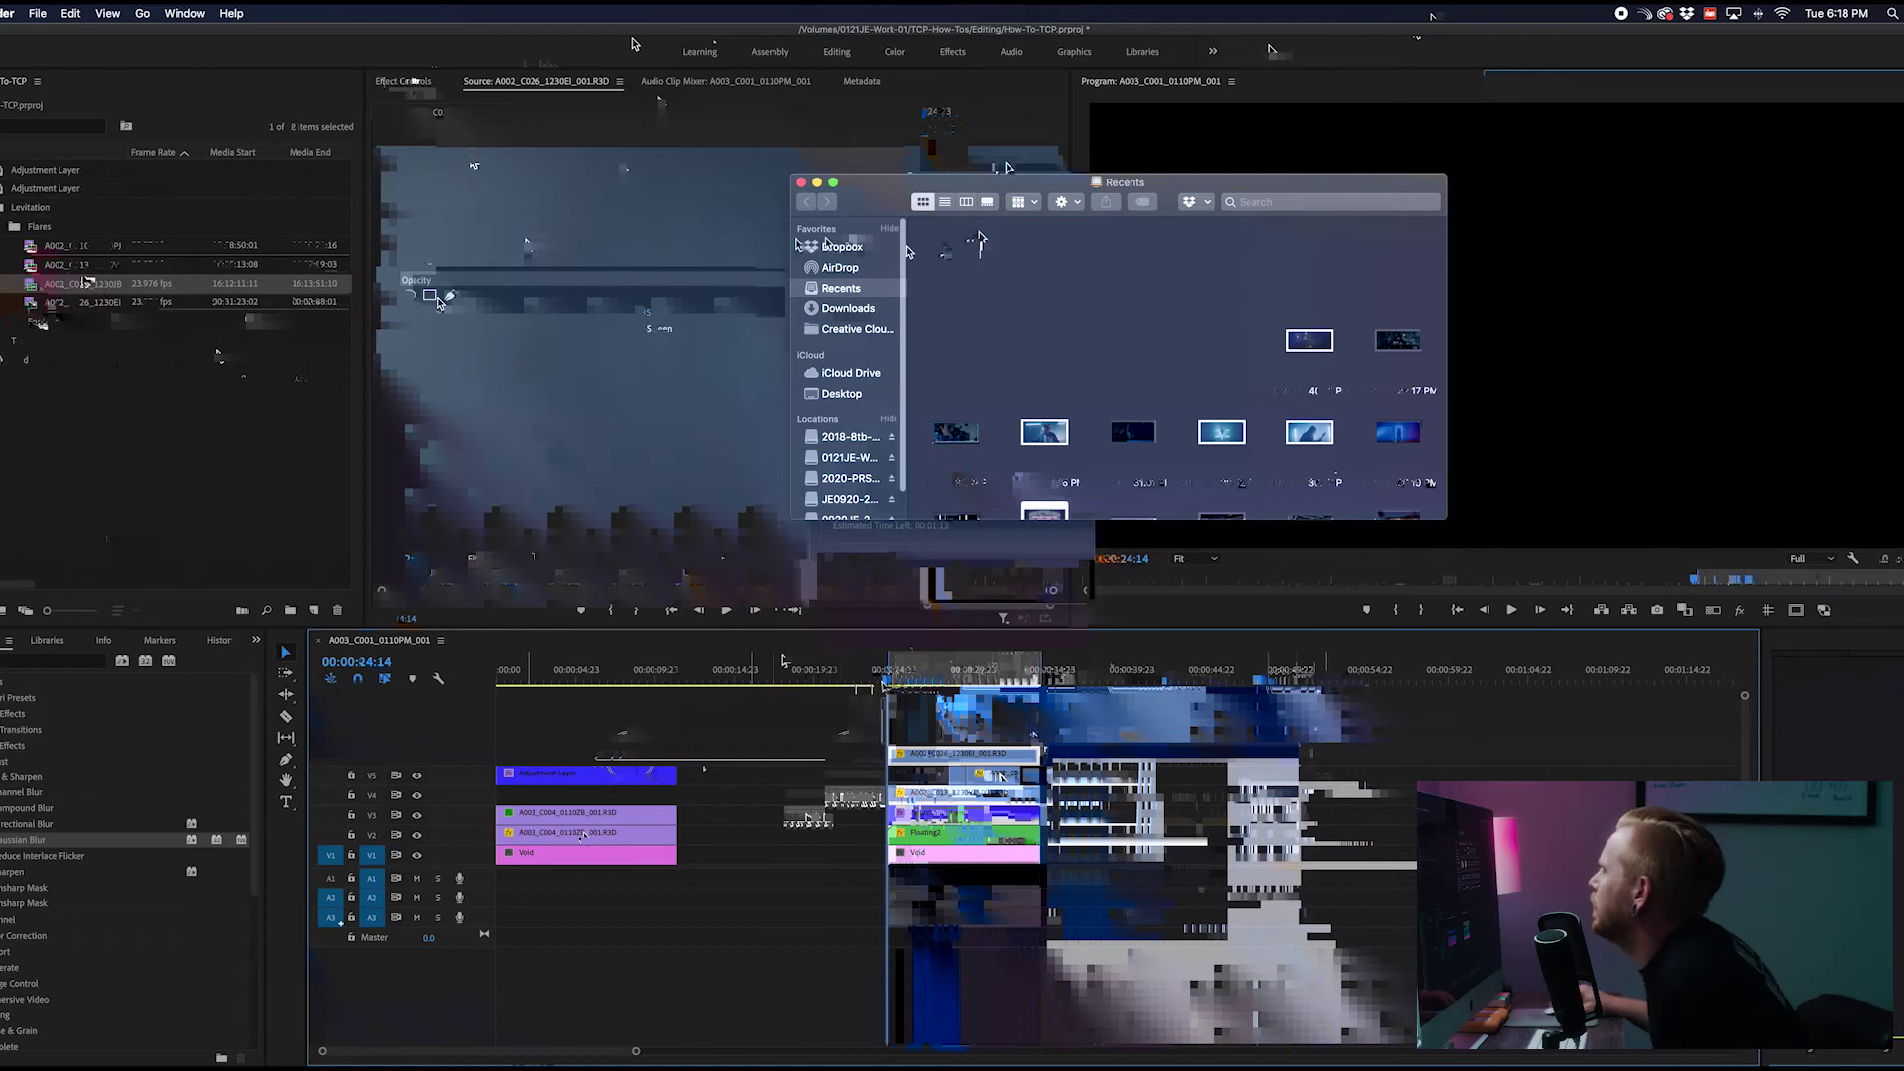
Switch to Finder and import the anamorphic flare PNG from Dropbox's Theal > FILM ASSETS folder into the Premiere Pro project
click(833, 246)
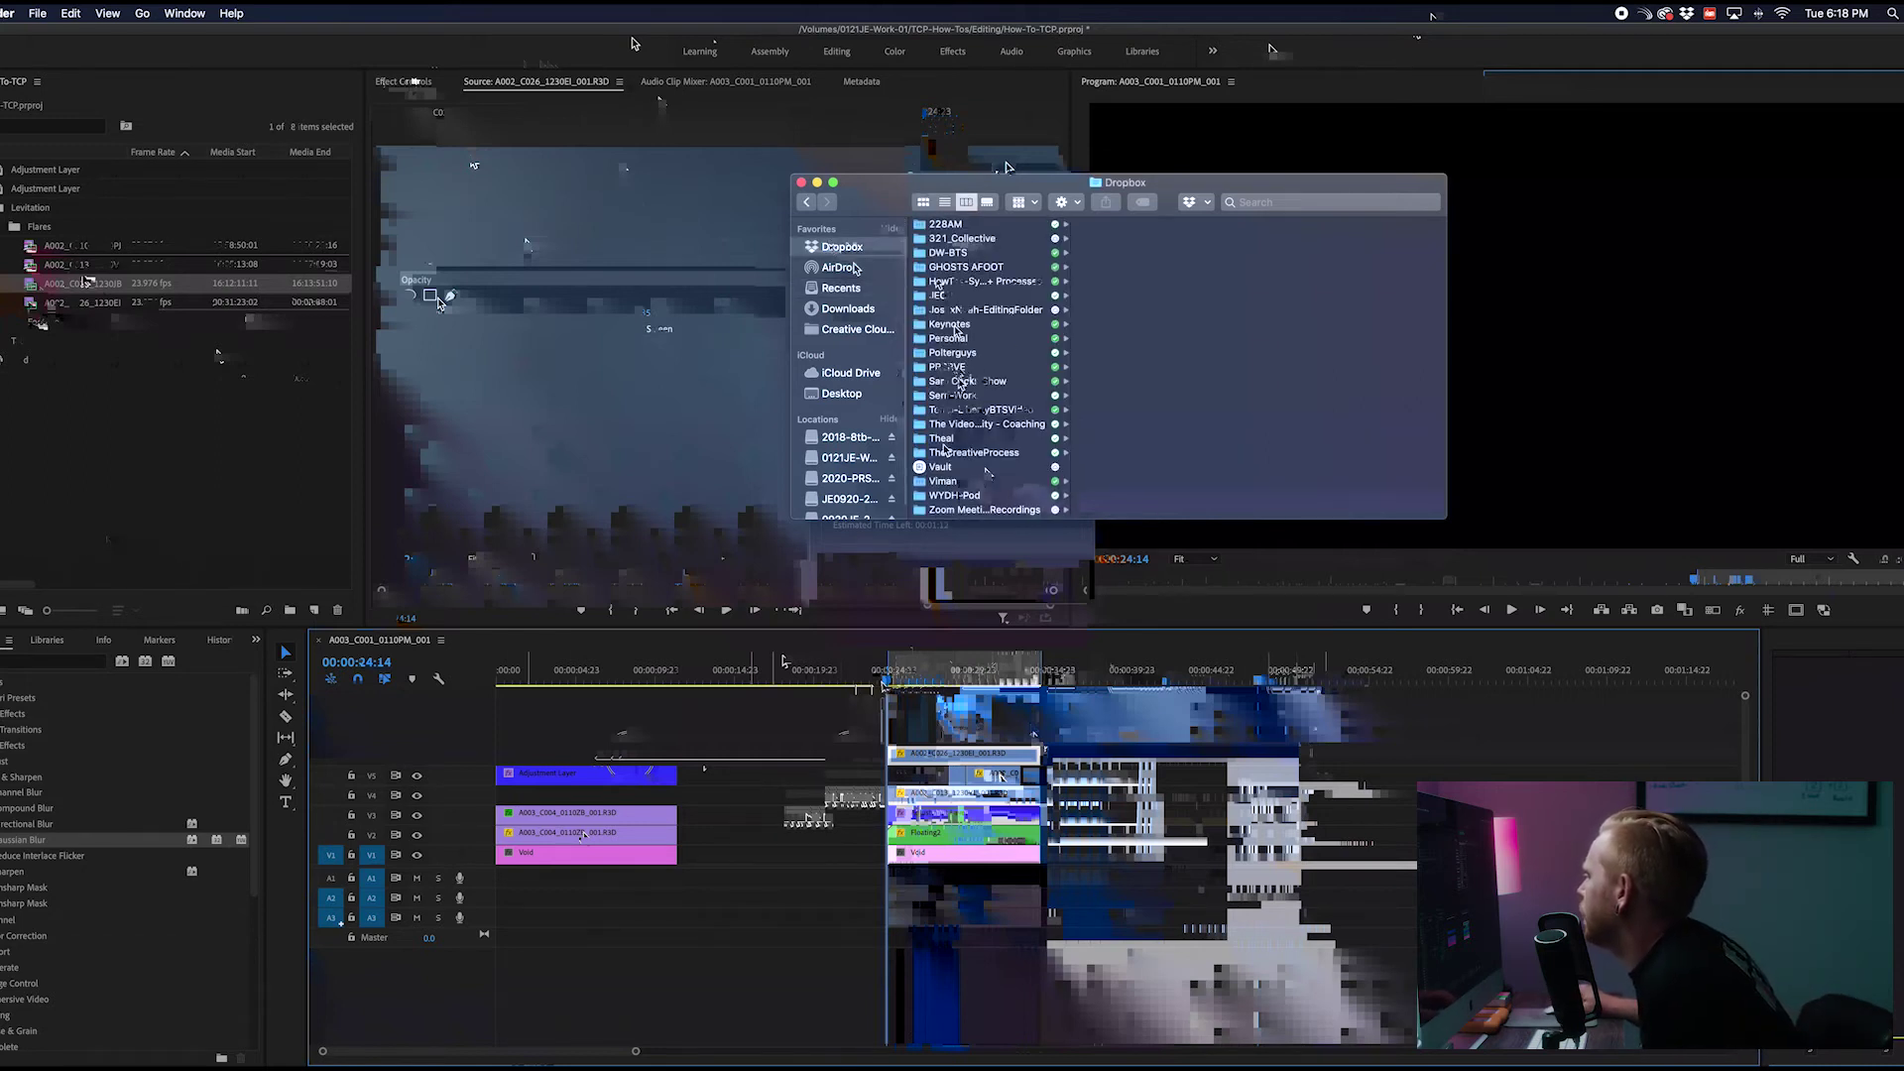
click(1046, 437)
click(1228, 252)
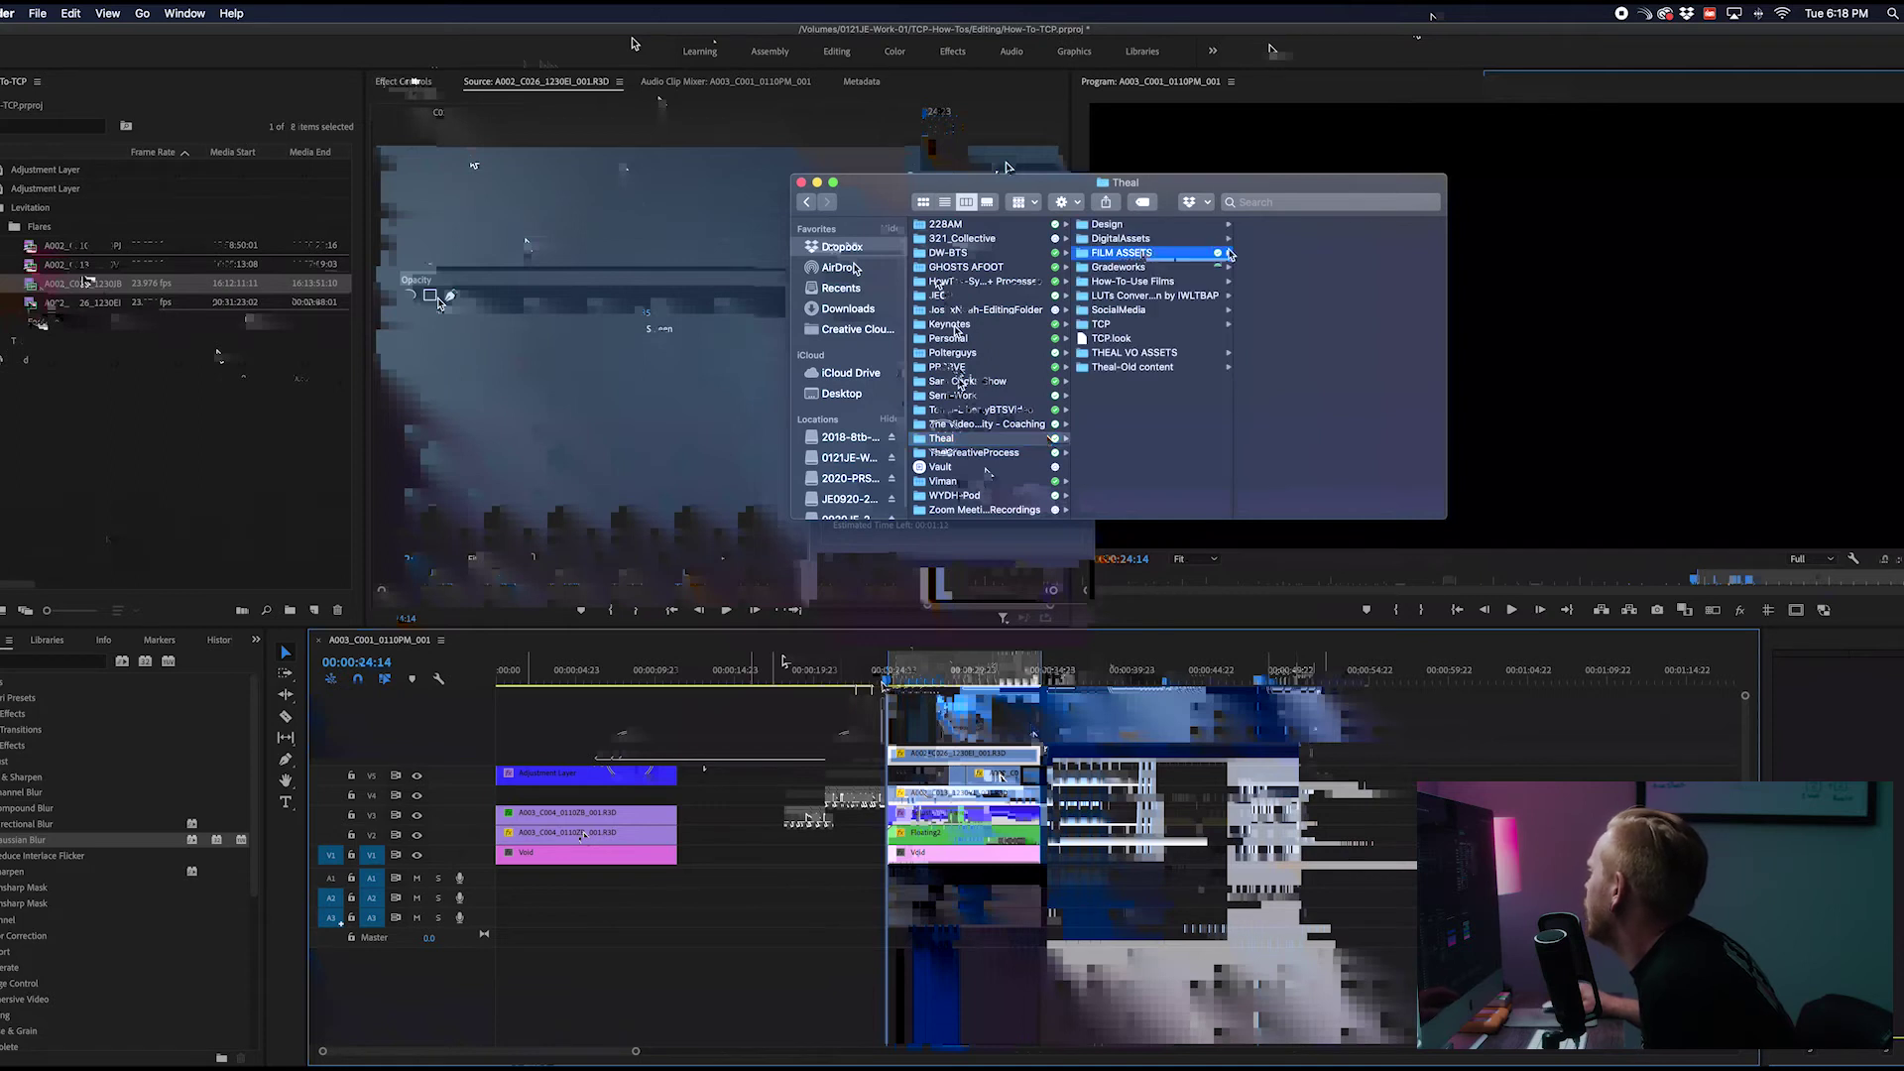
drag(1301, 281, 188, 496)
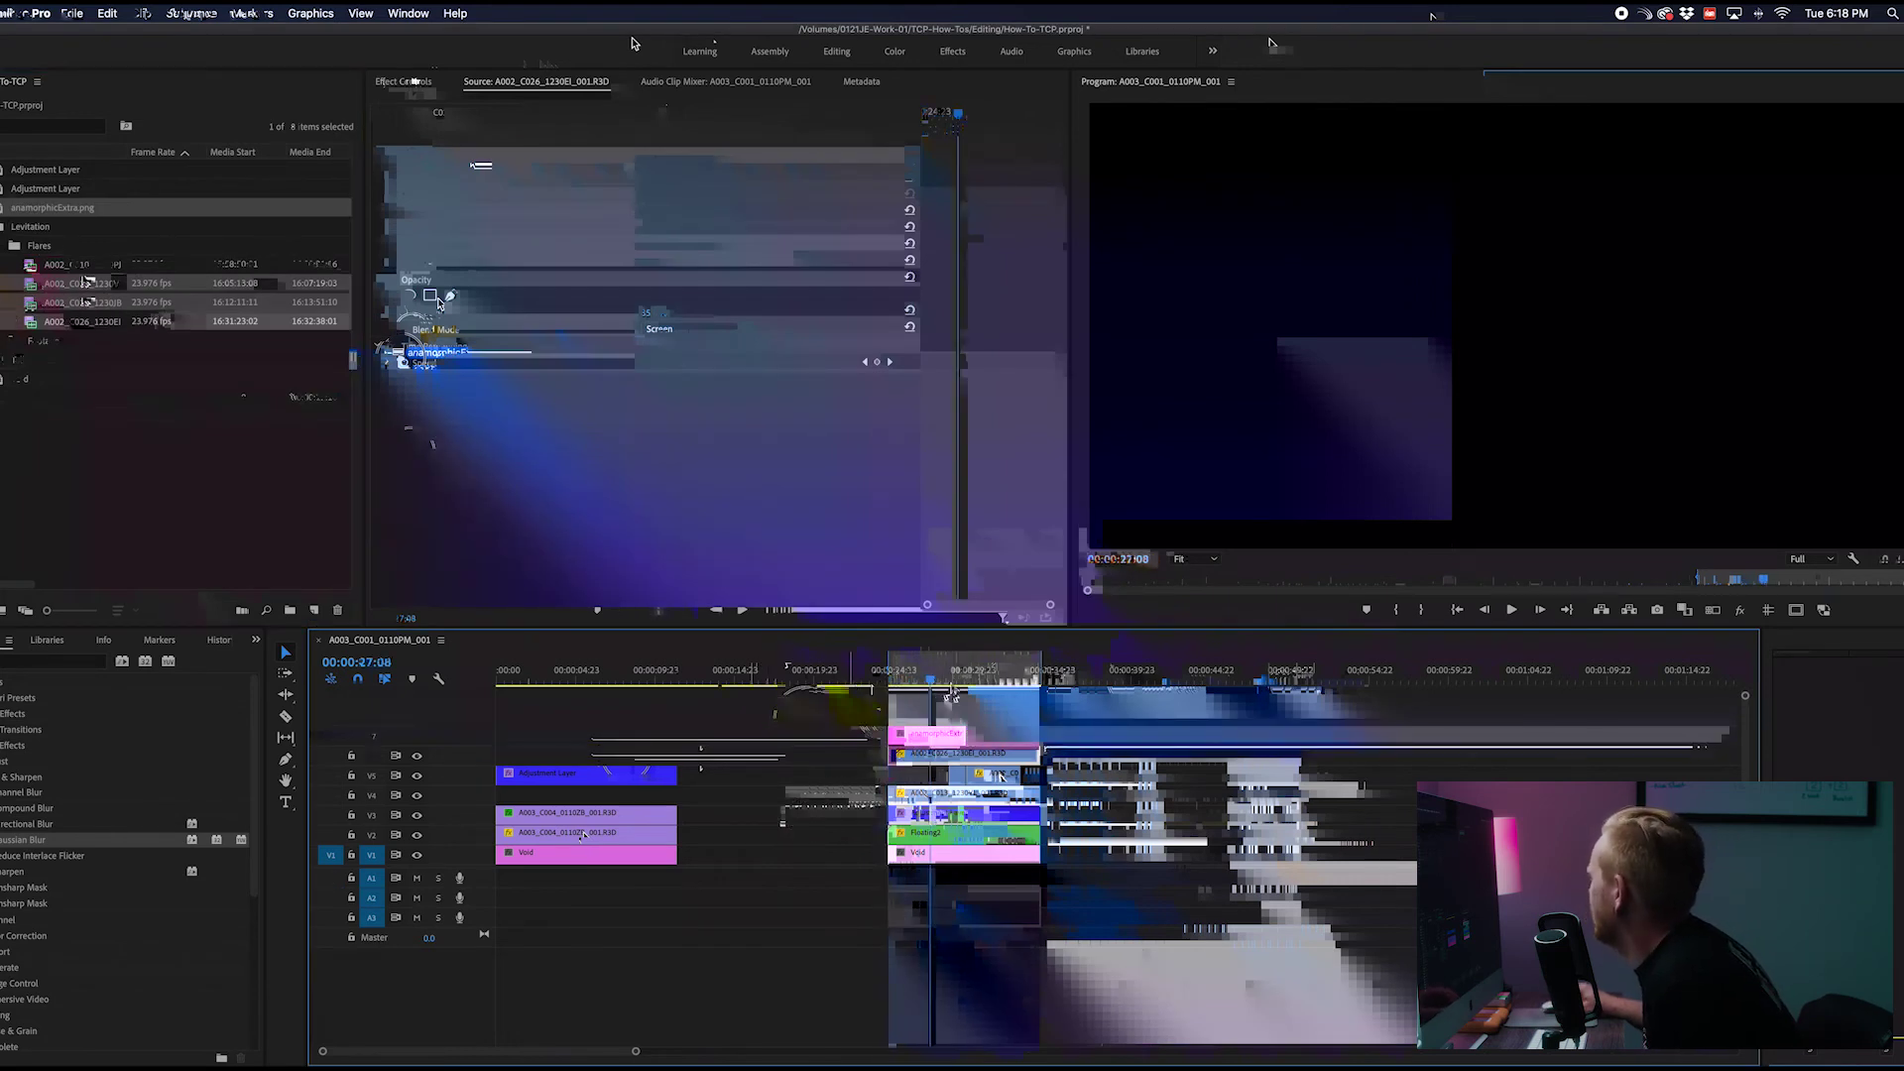
Scale the anamorphic overlay PNG clip on the top track to 130
click(955, 740)
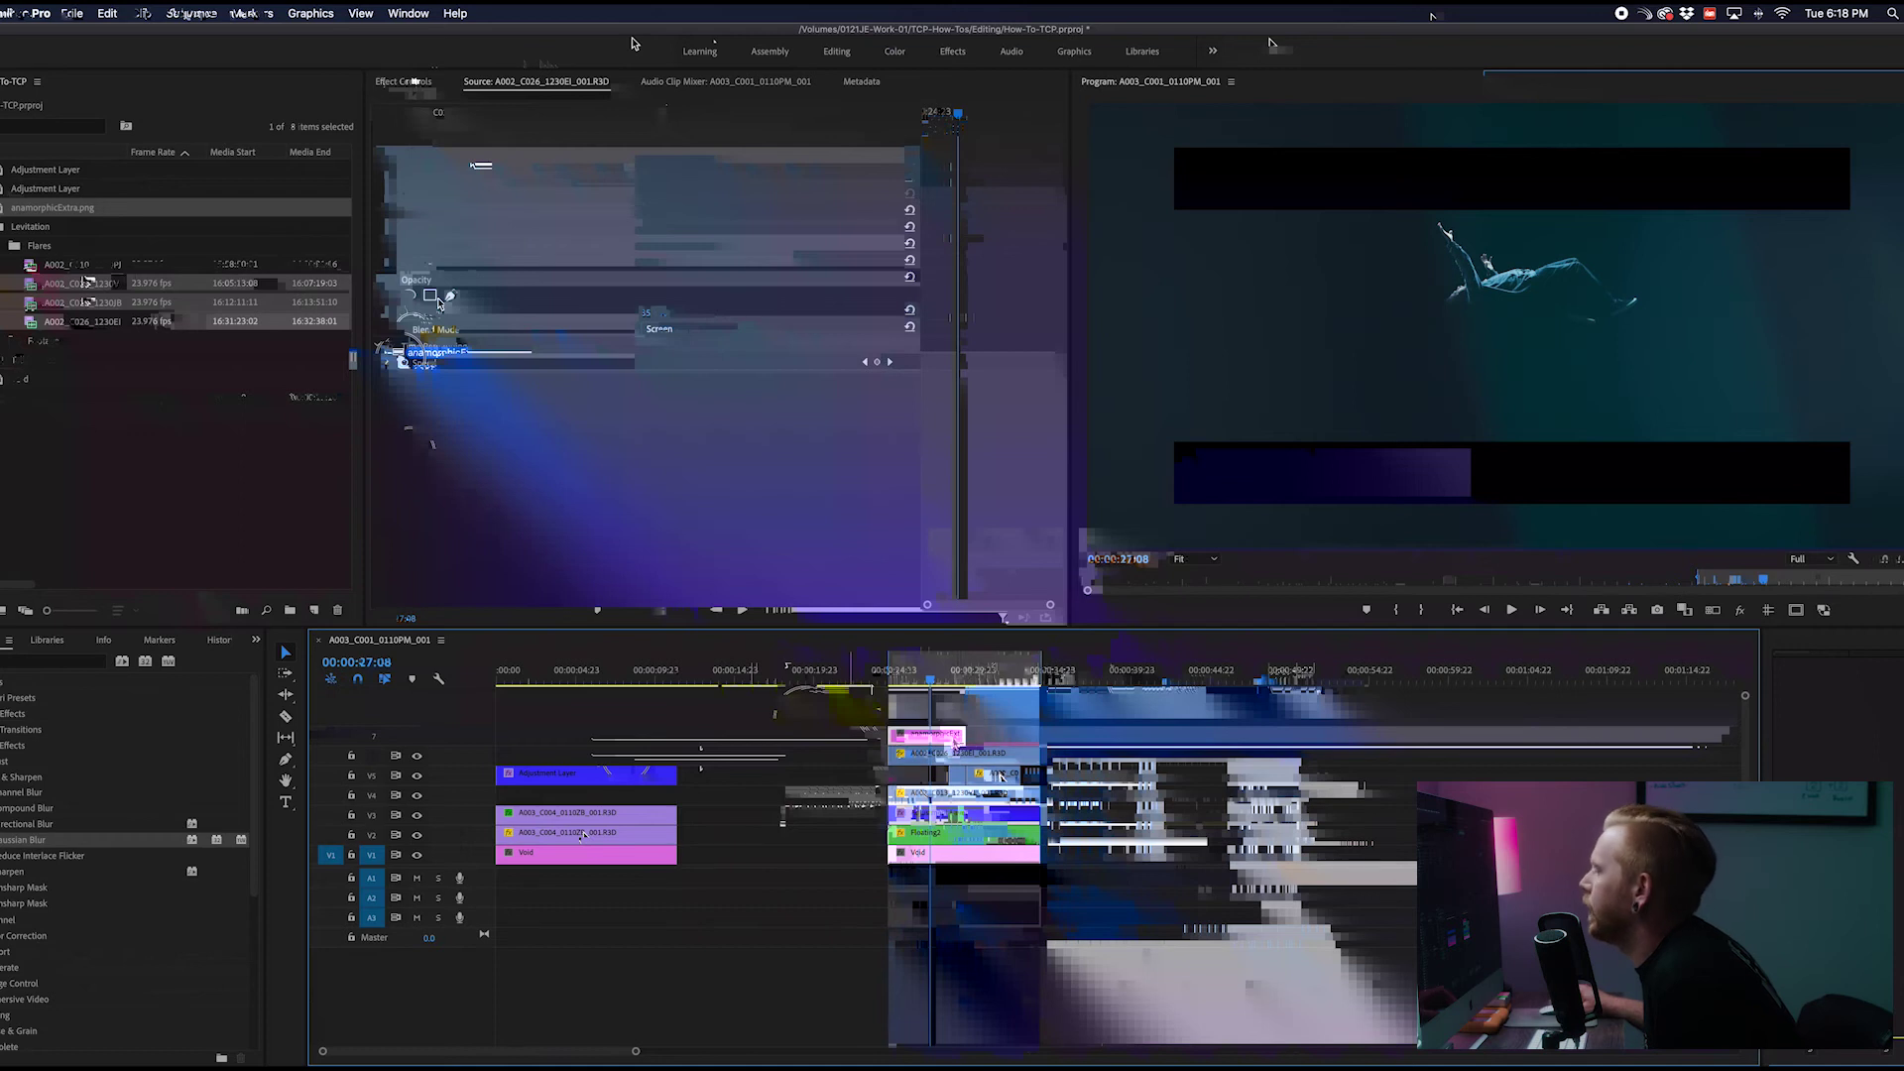
mouse_move(642, 186)
mouse_down()
mouse_move(716, 186)
mouse_move(670, 185)
mouse_up()
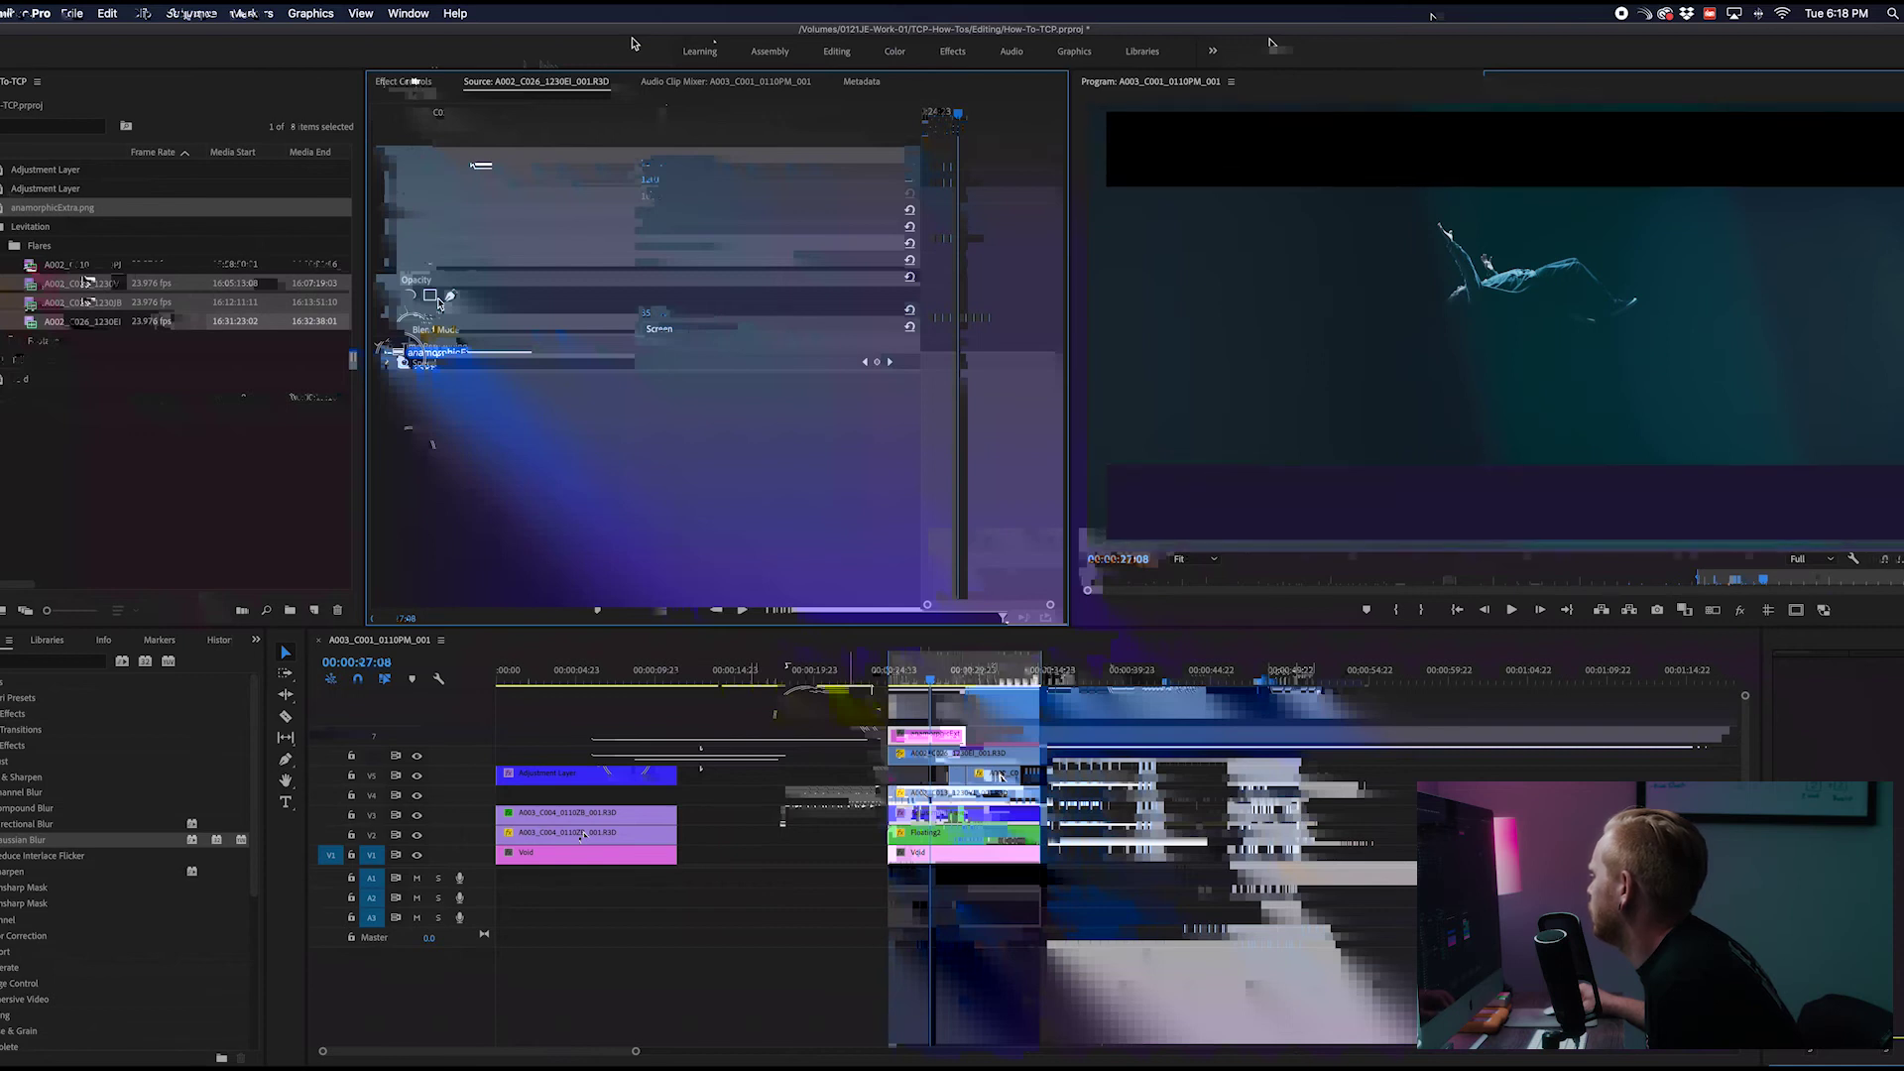
click(663, 181)
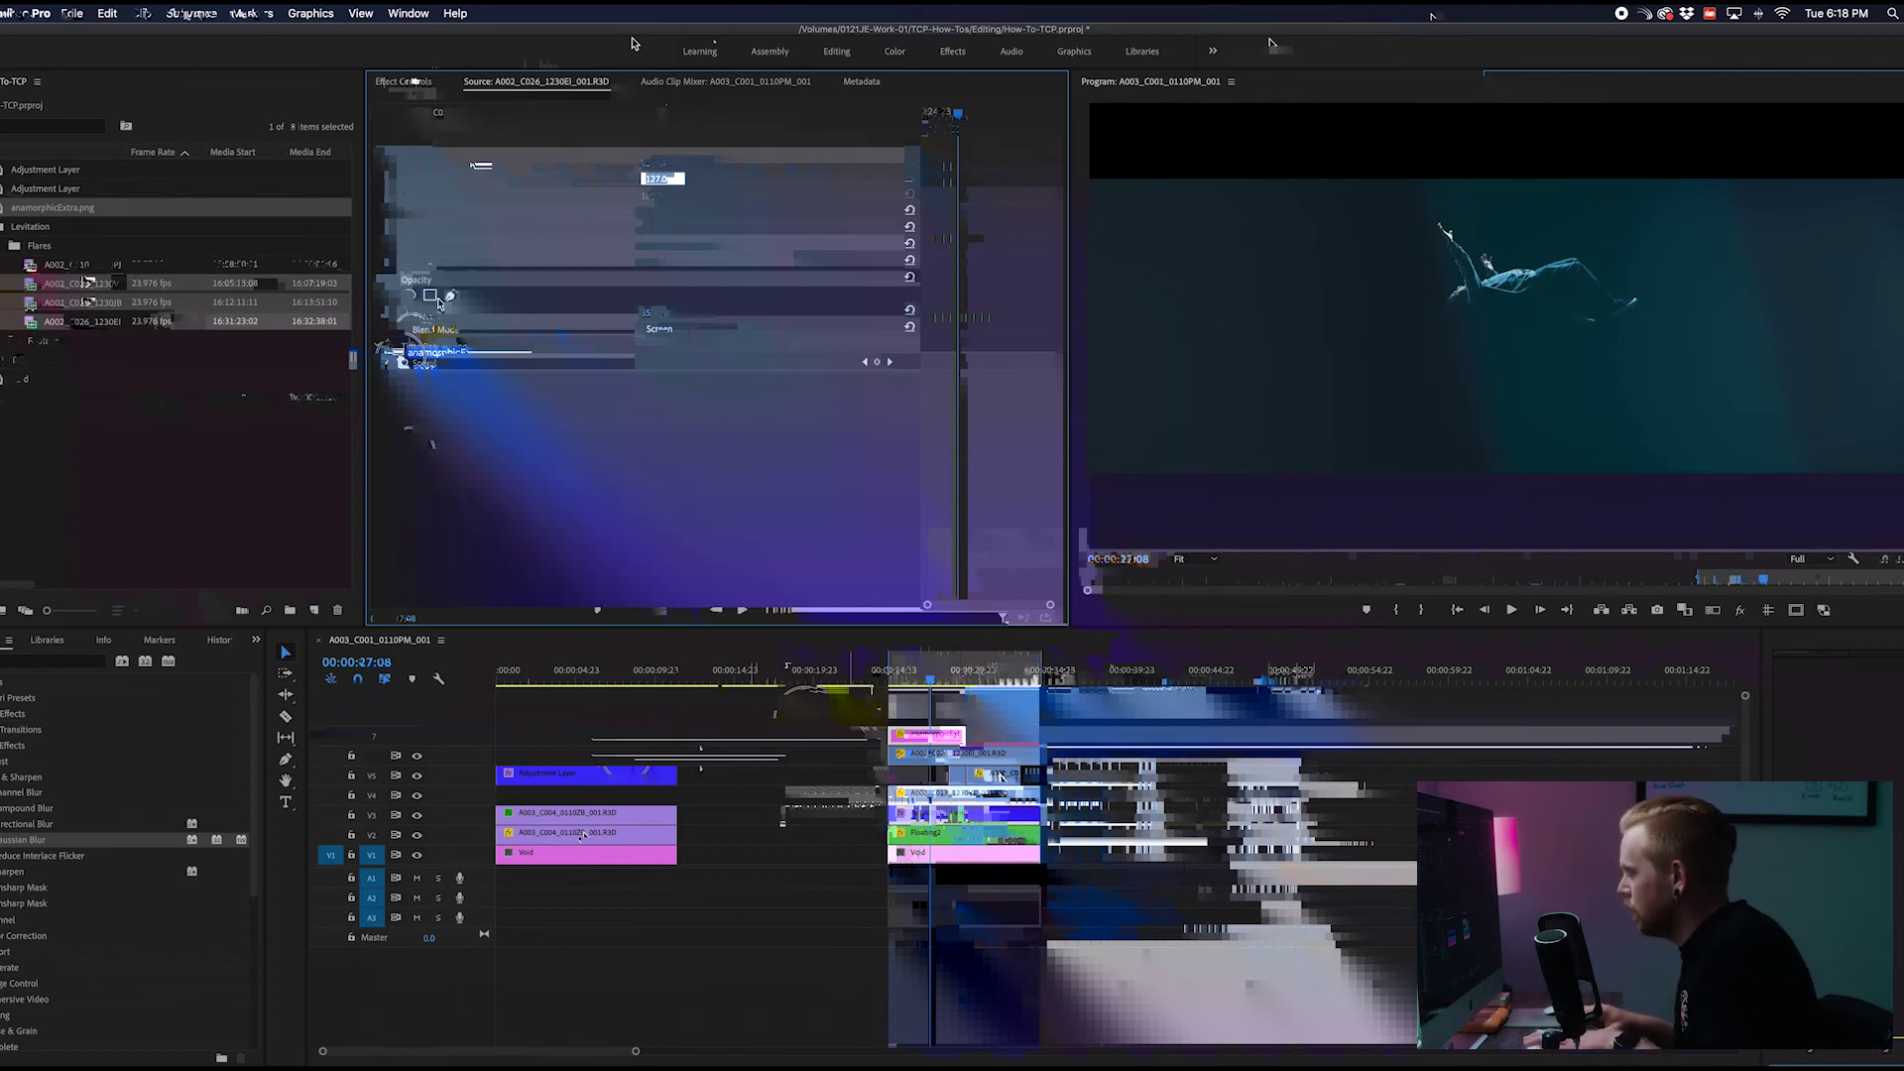
text(125)
key(Return)
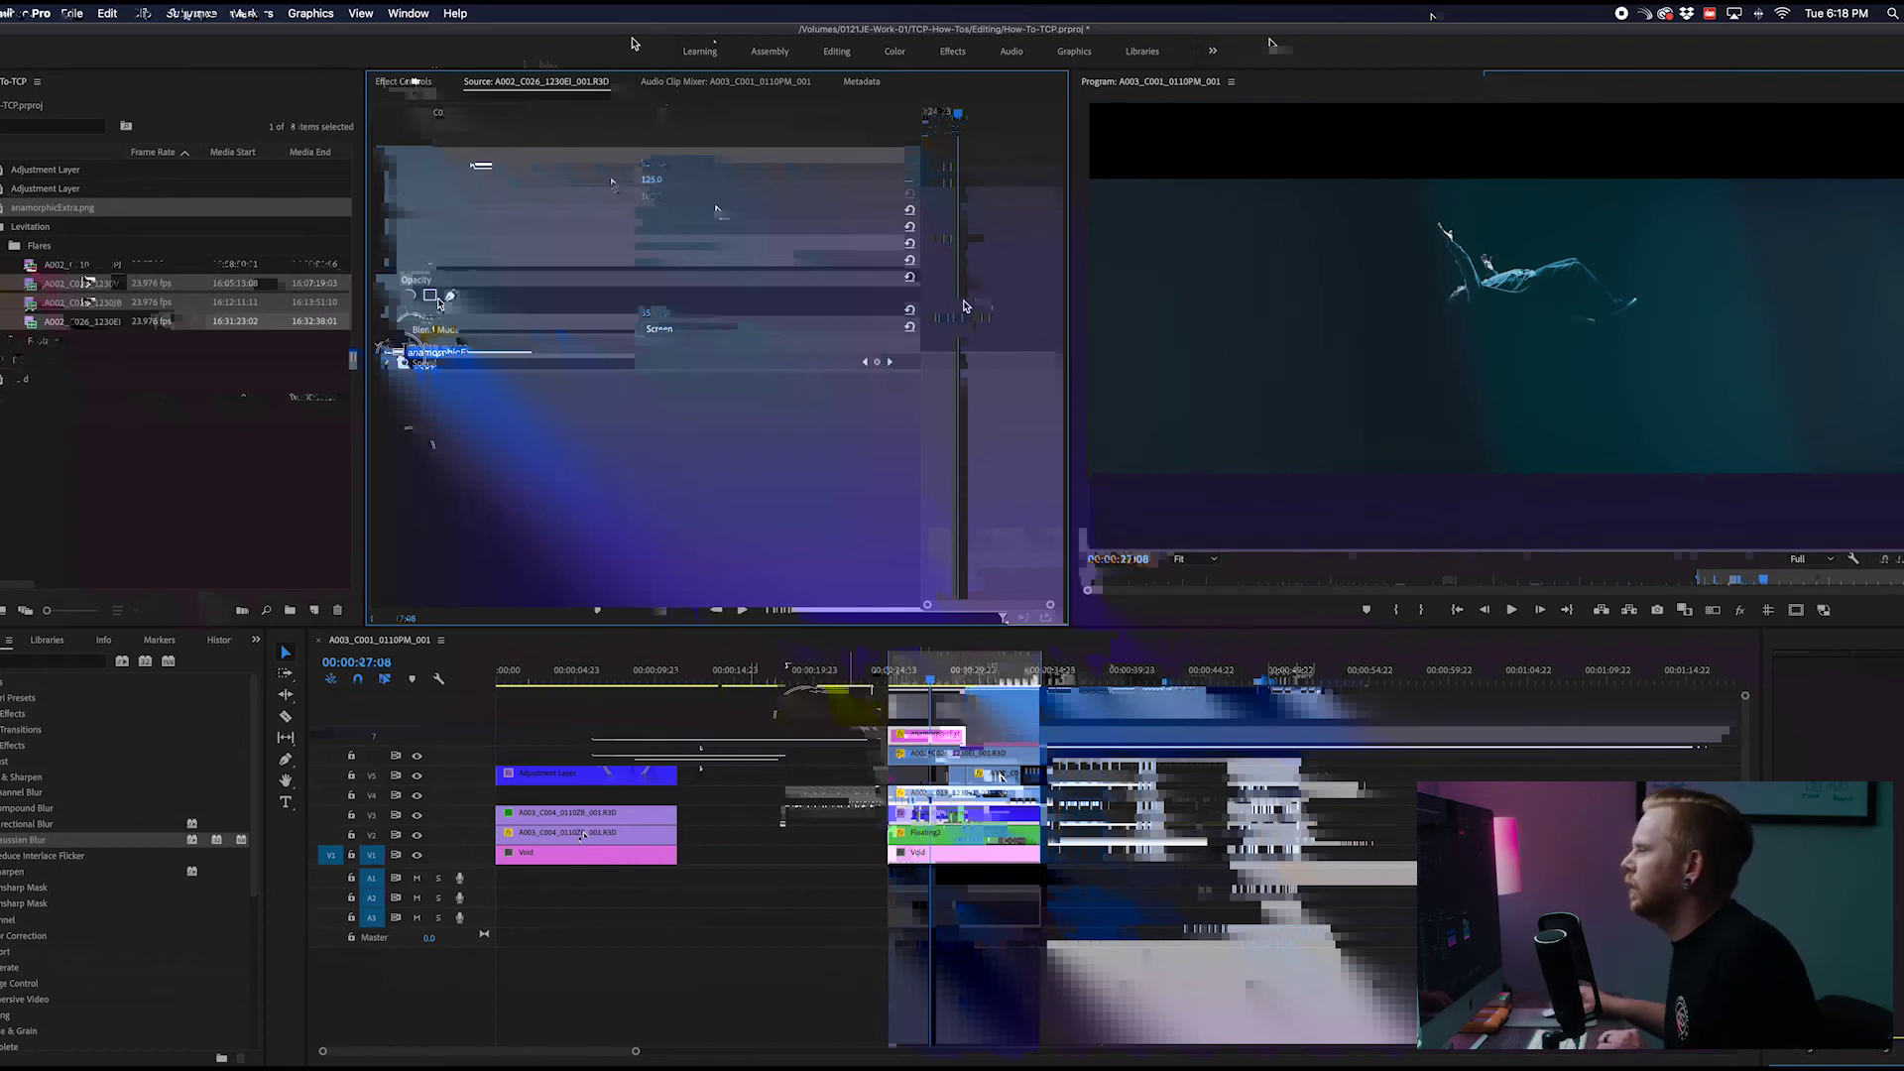
click(649, 180)
text(120)
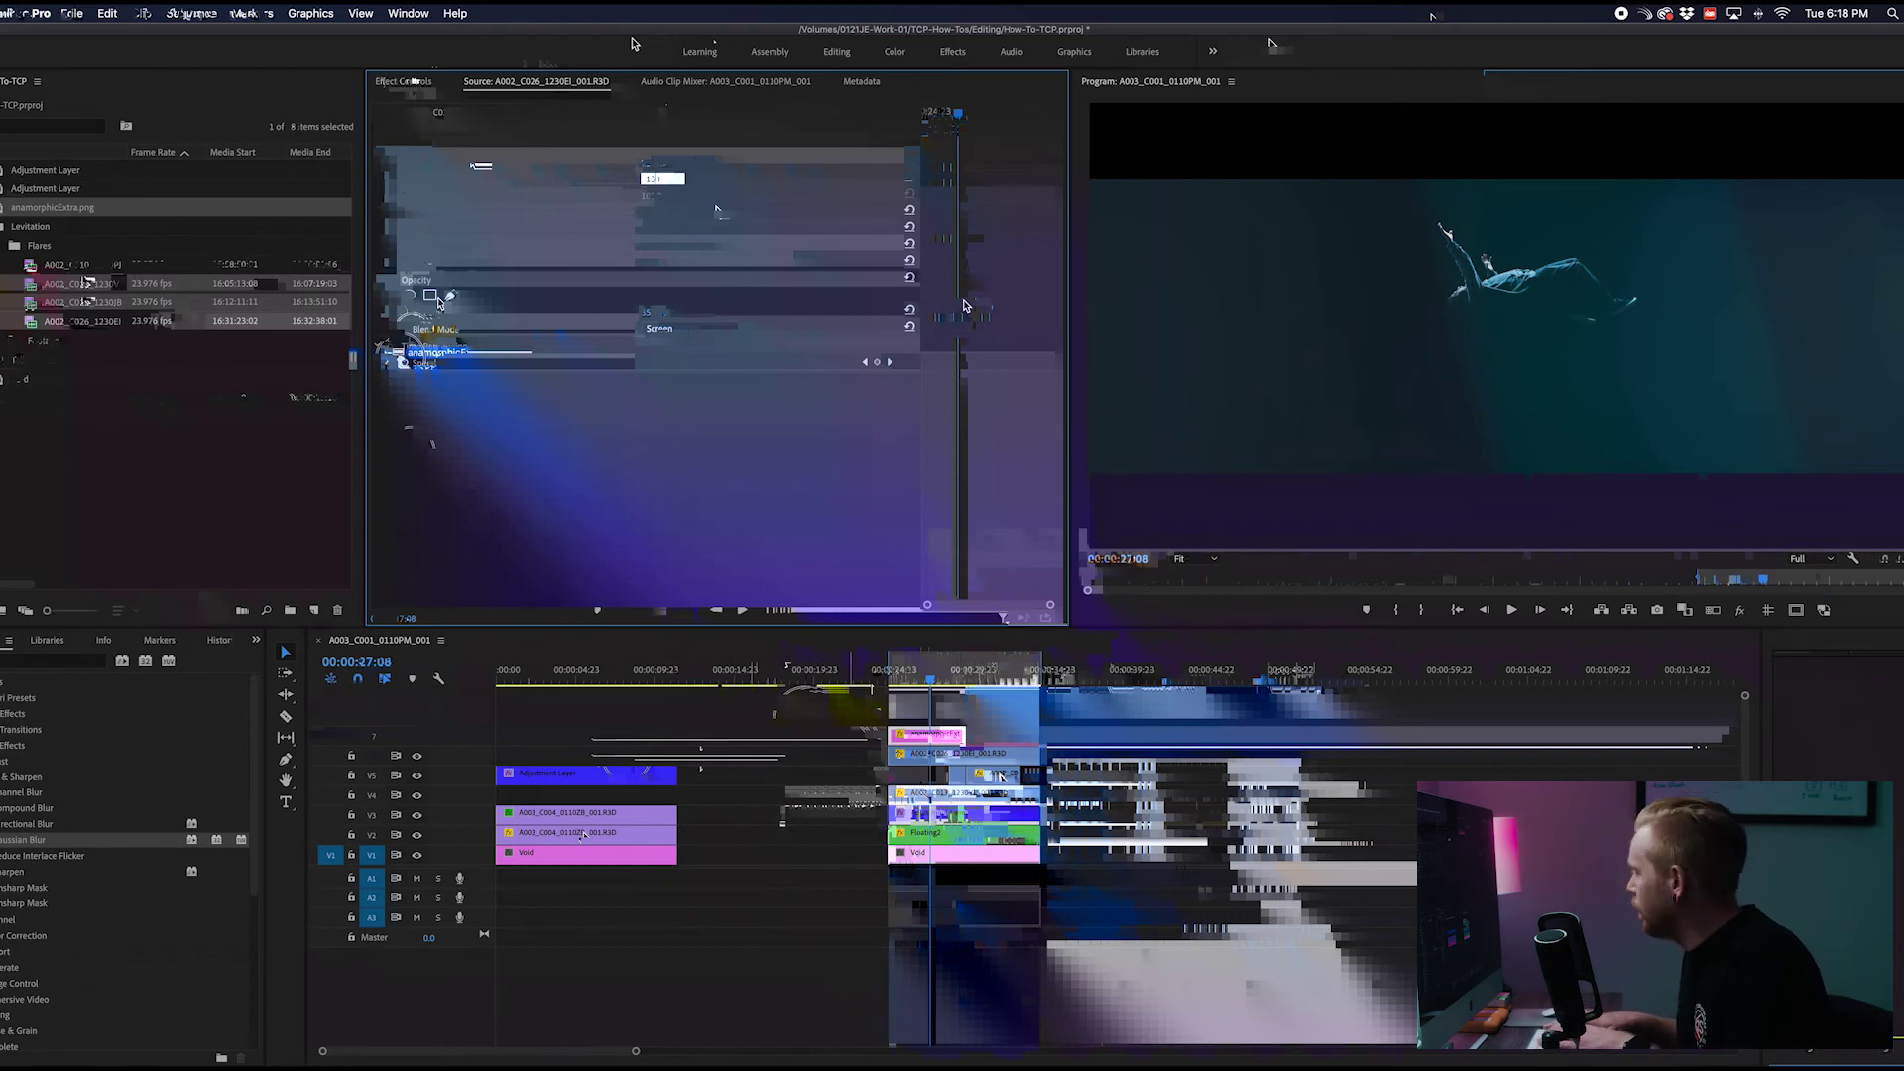
text(0)
key(Return)
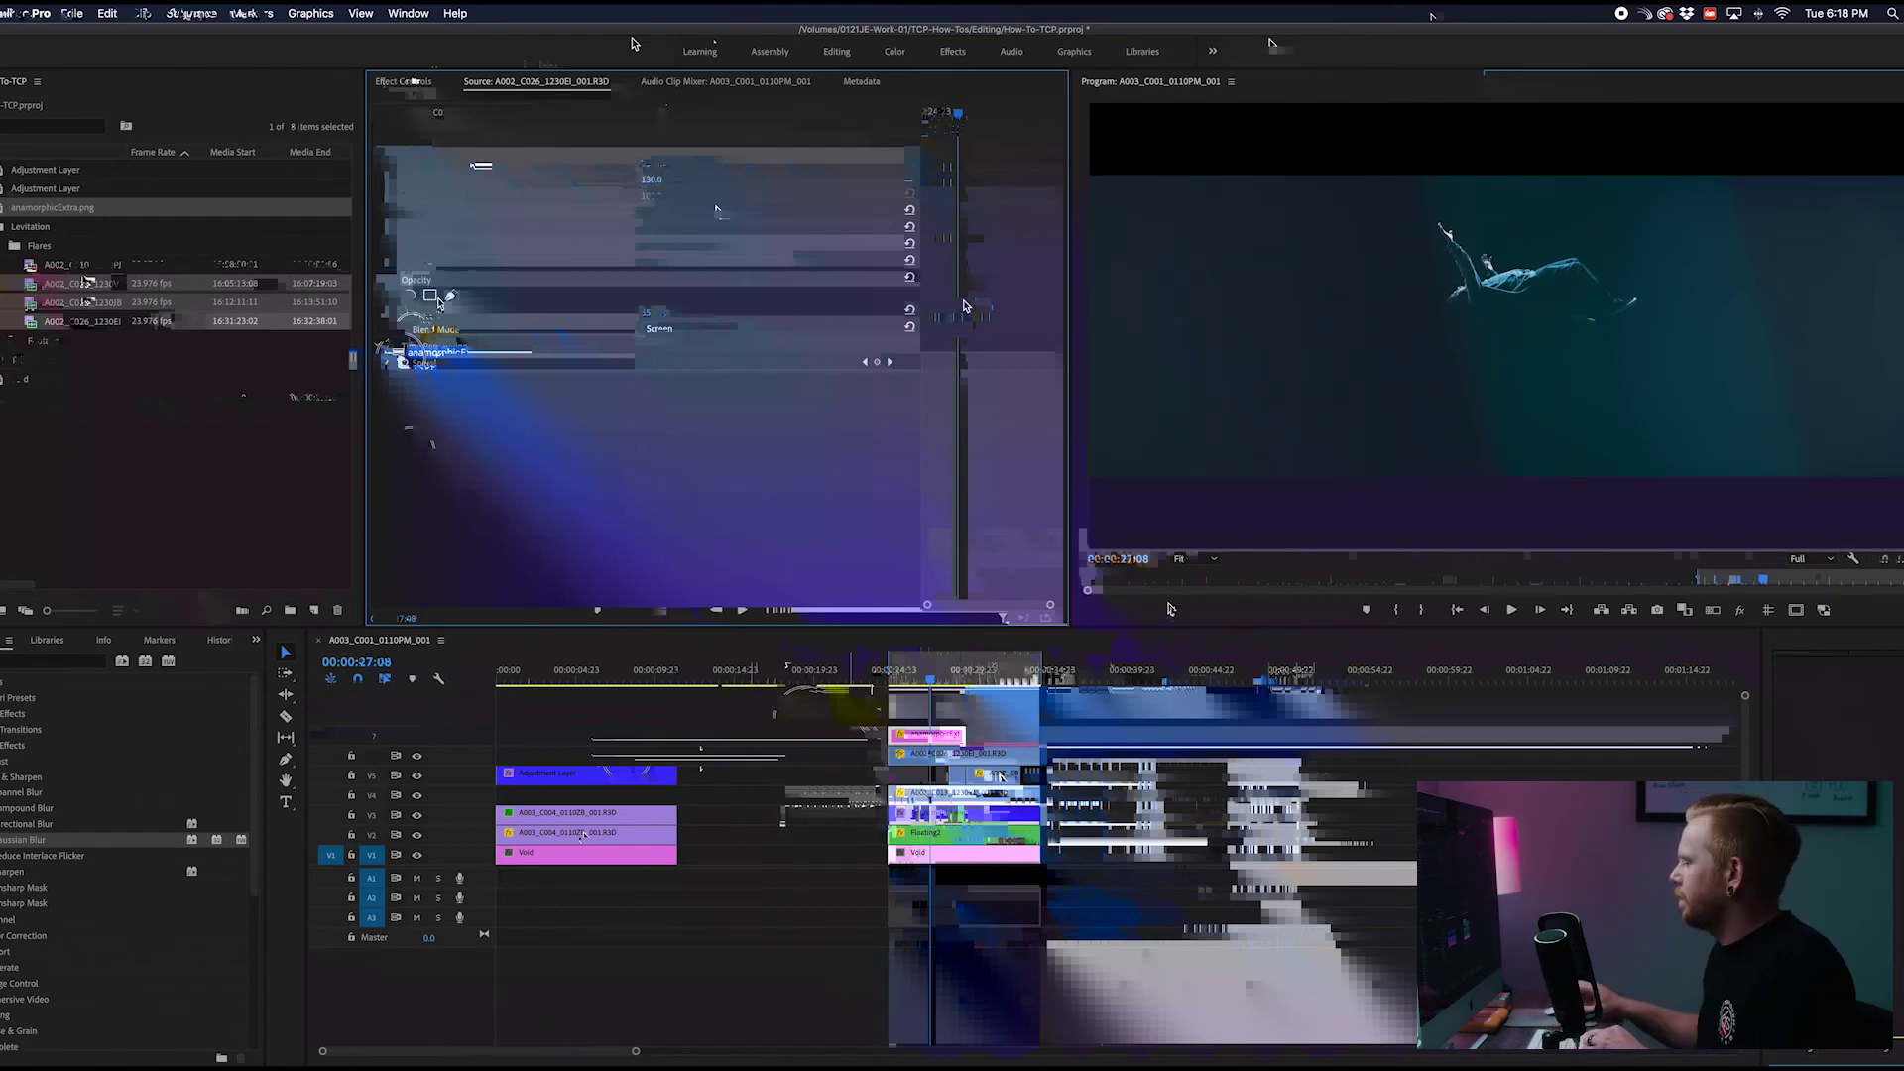
Extend the anamorphic overlay clip to the end of the clip stack and render the sequence preview
drag(964, 735, 1037, 738)
key(Return)
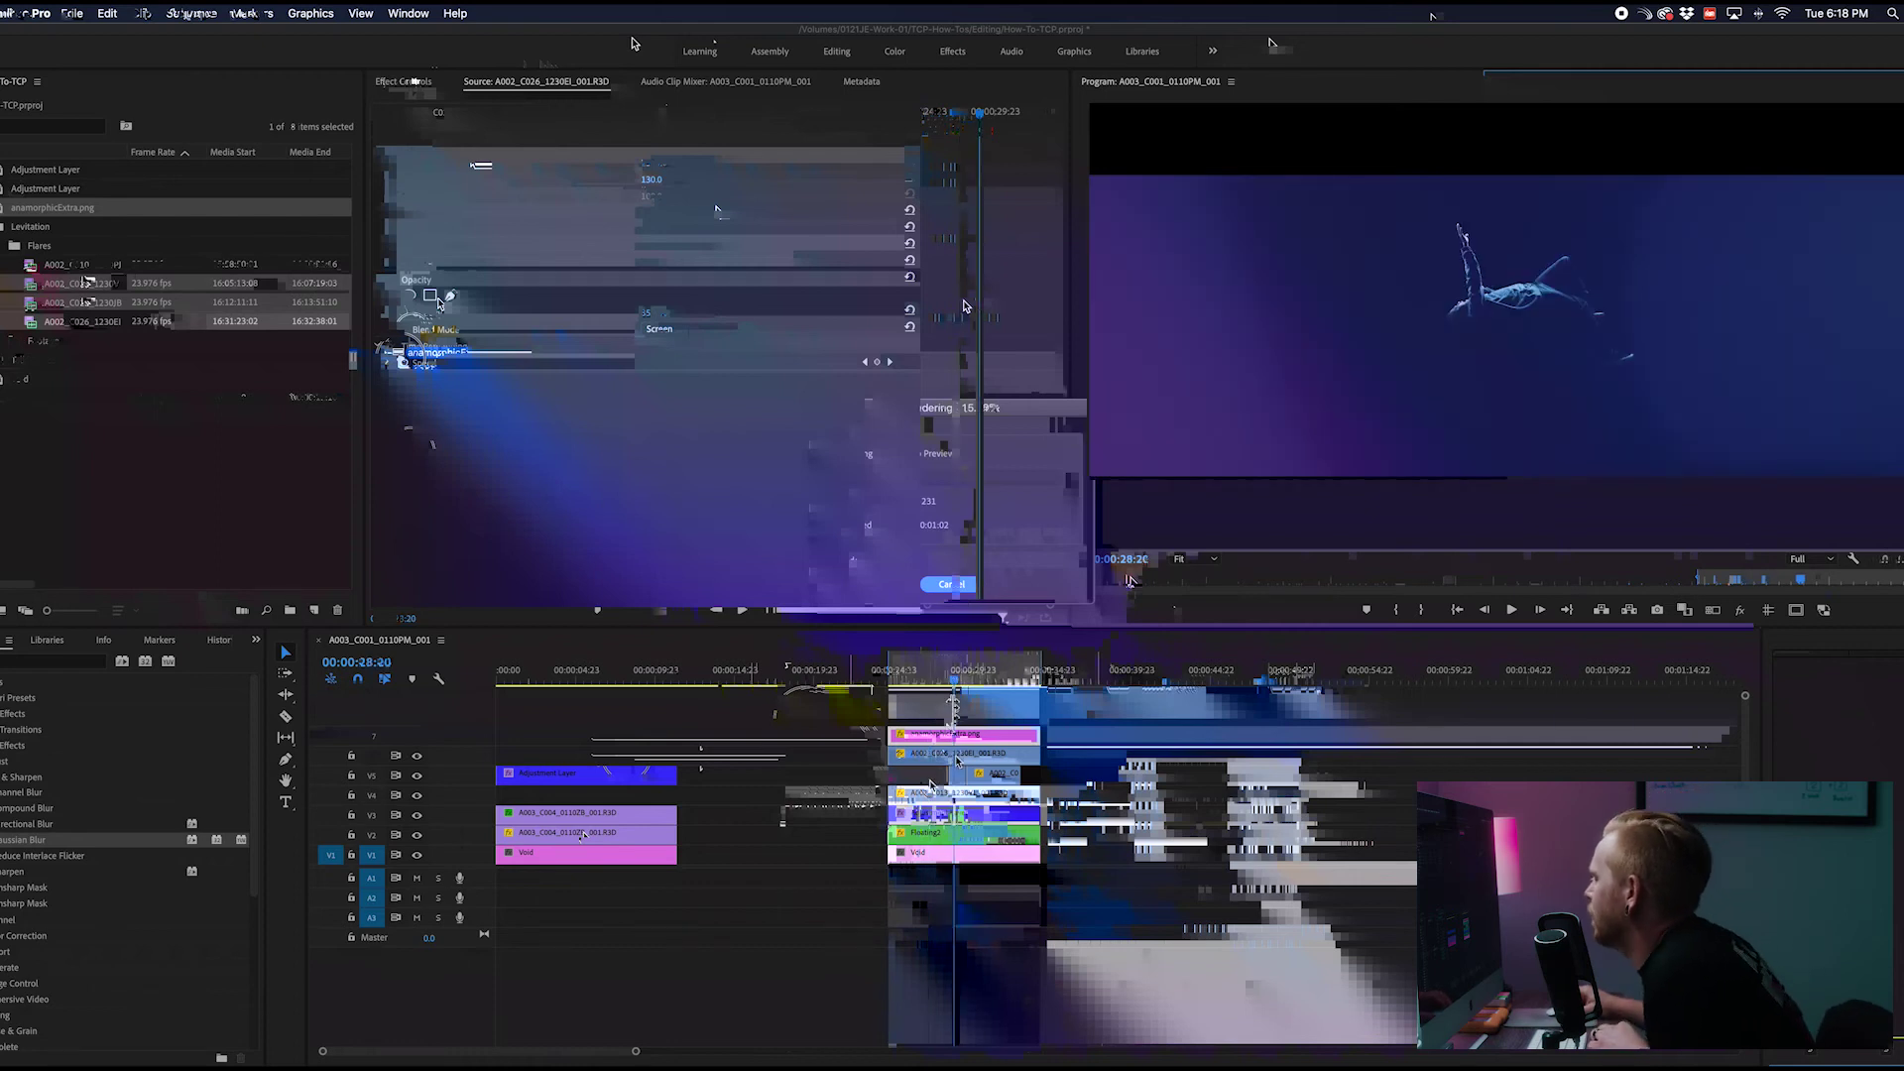
click(938, 674)
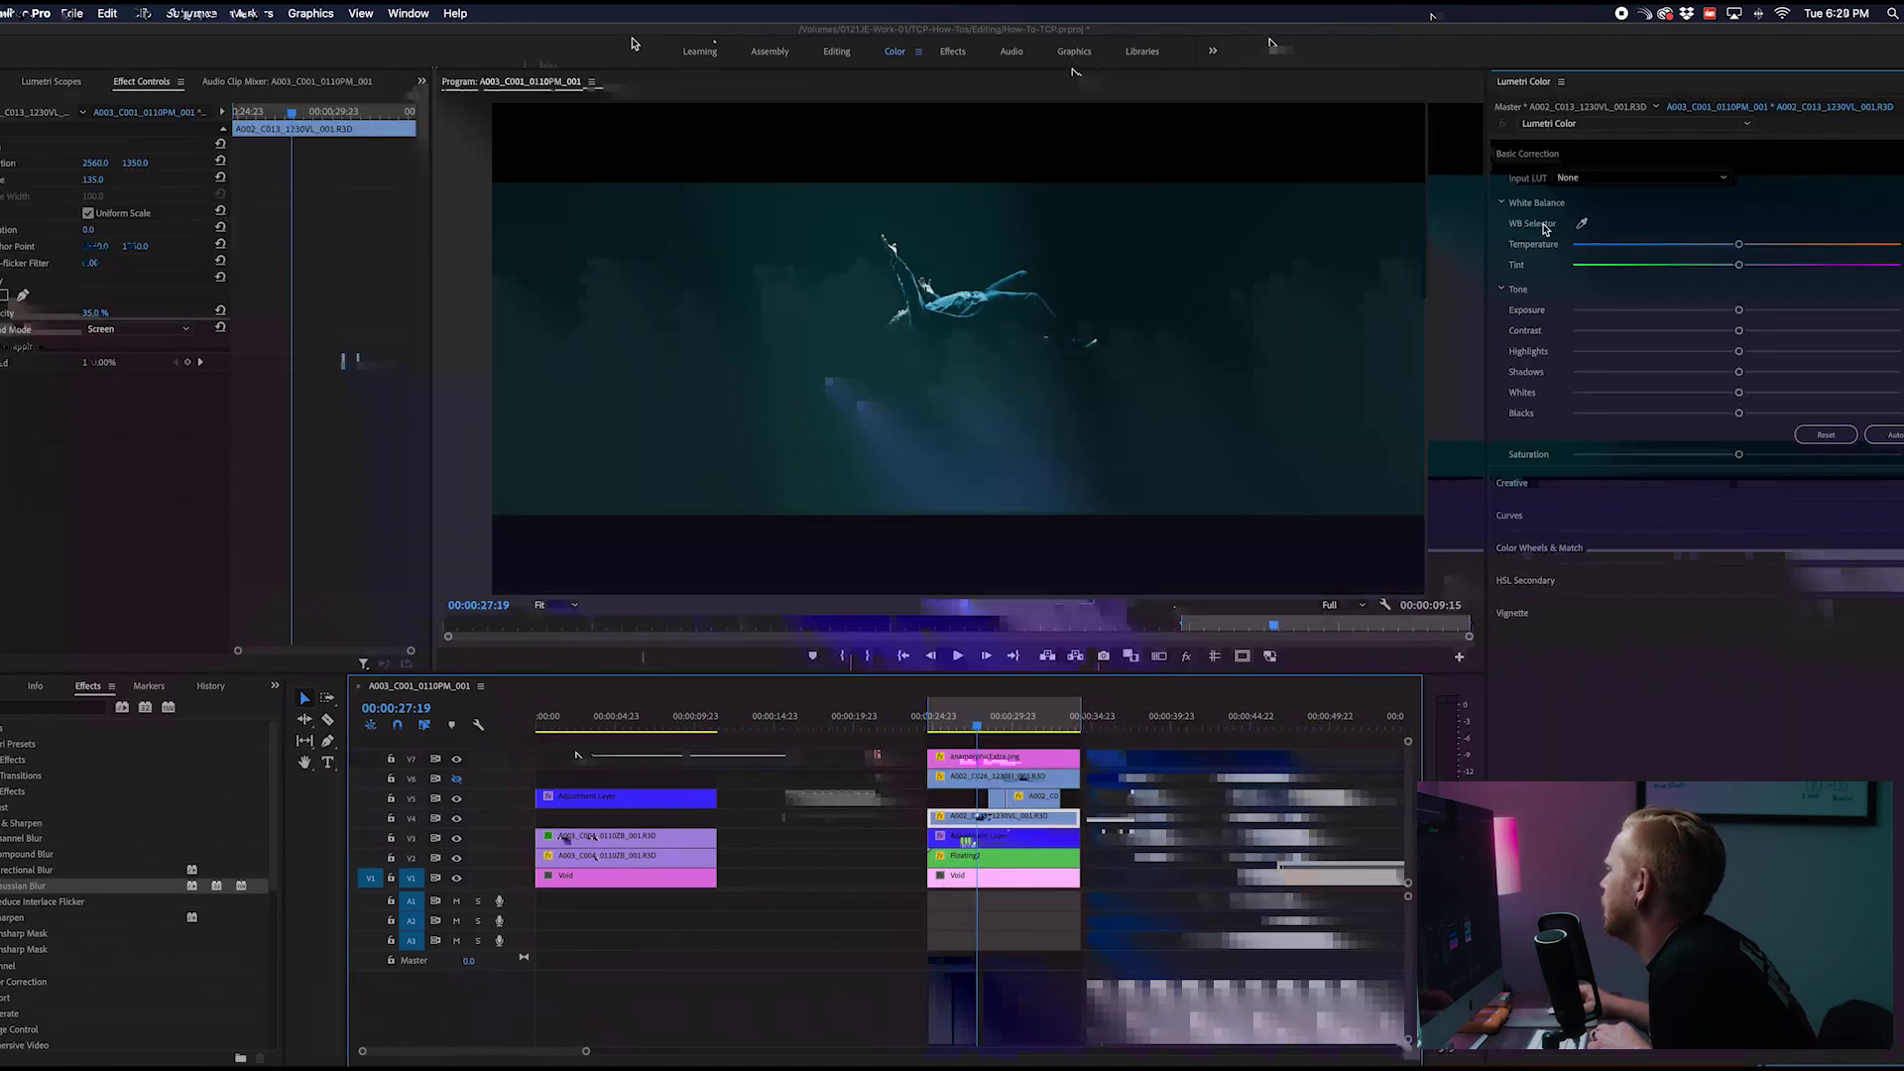
Shape the A002_C013 flare clip's RGB curve into an S-curve, darkening the shadows and lifting the midtones and highlights
click(1517, 516)
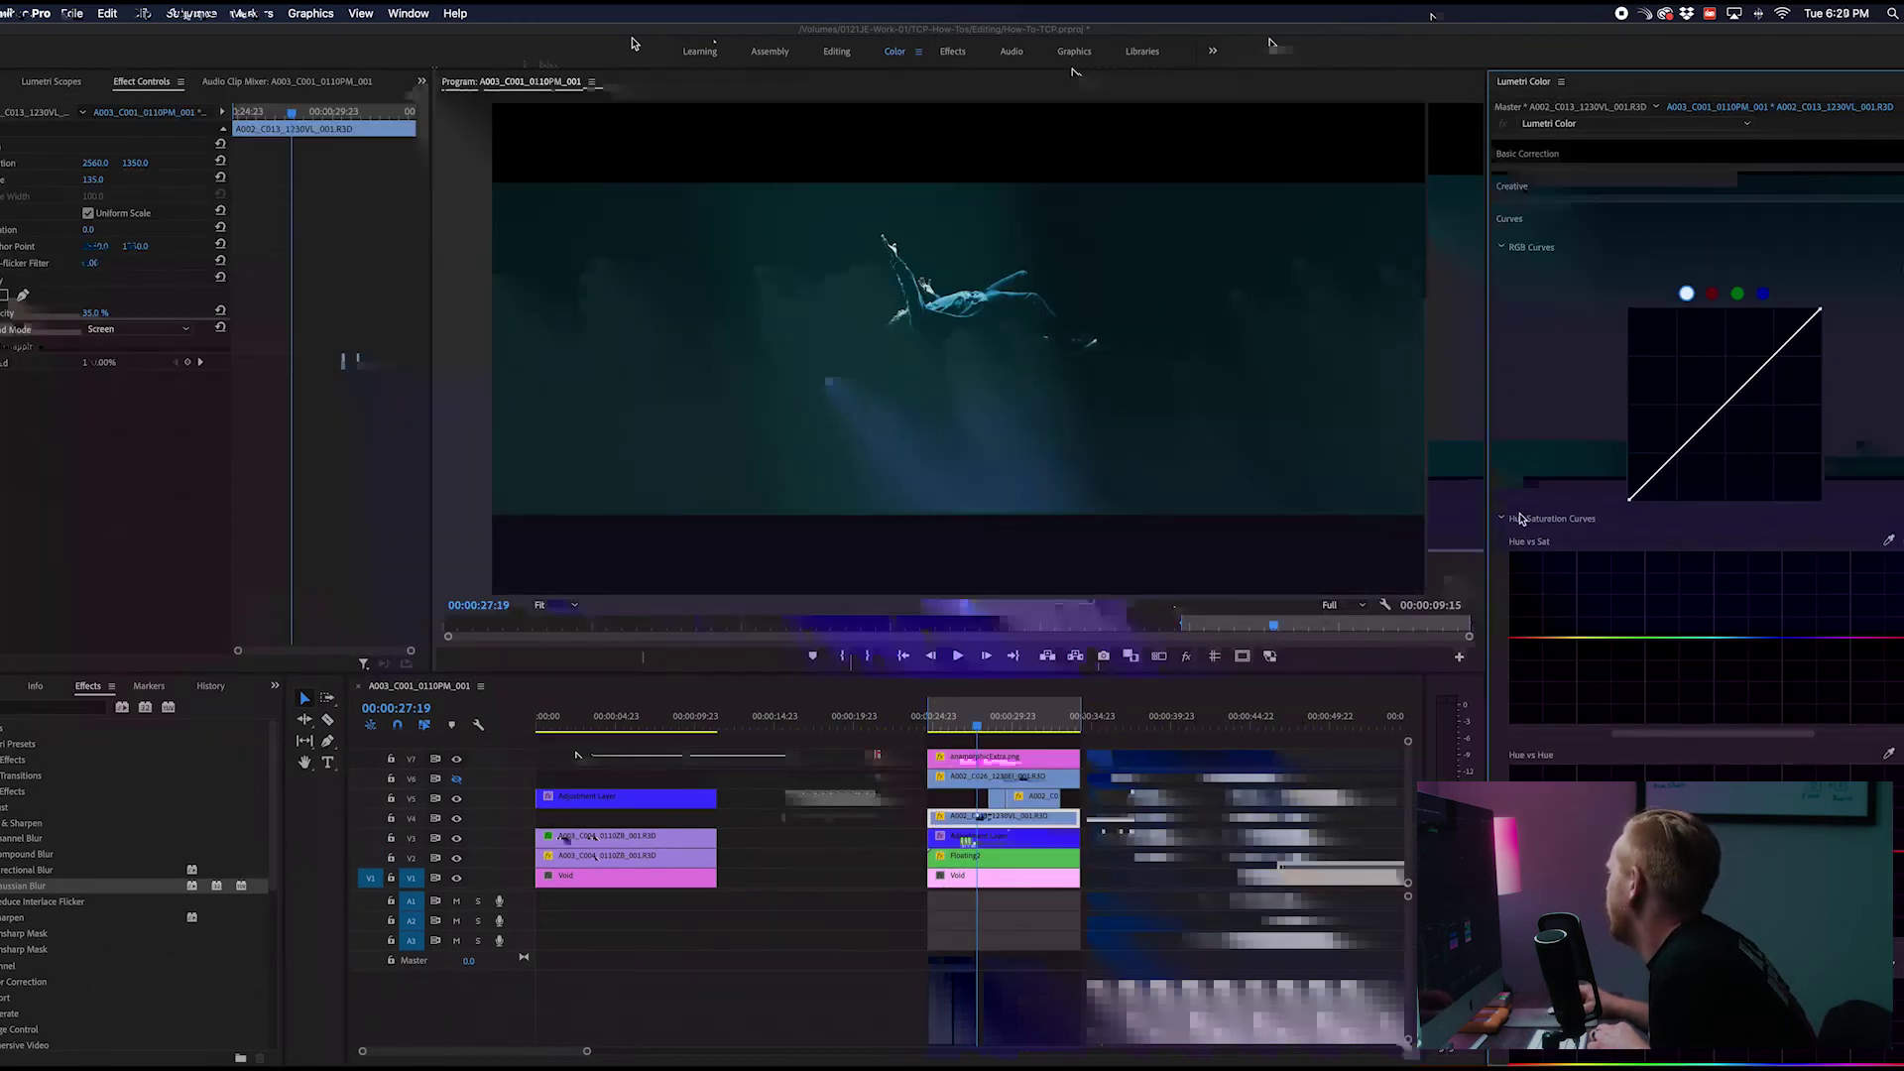
drag(1672, 472, 1676, 483)
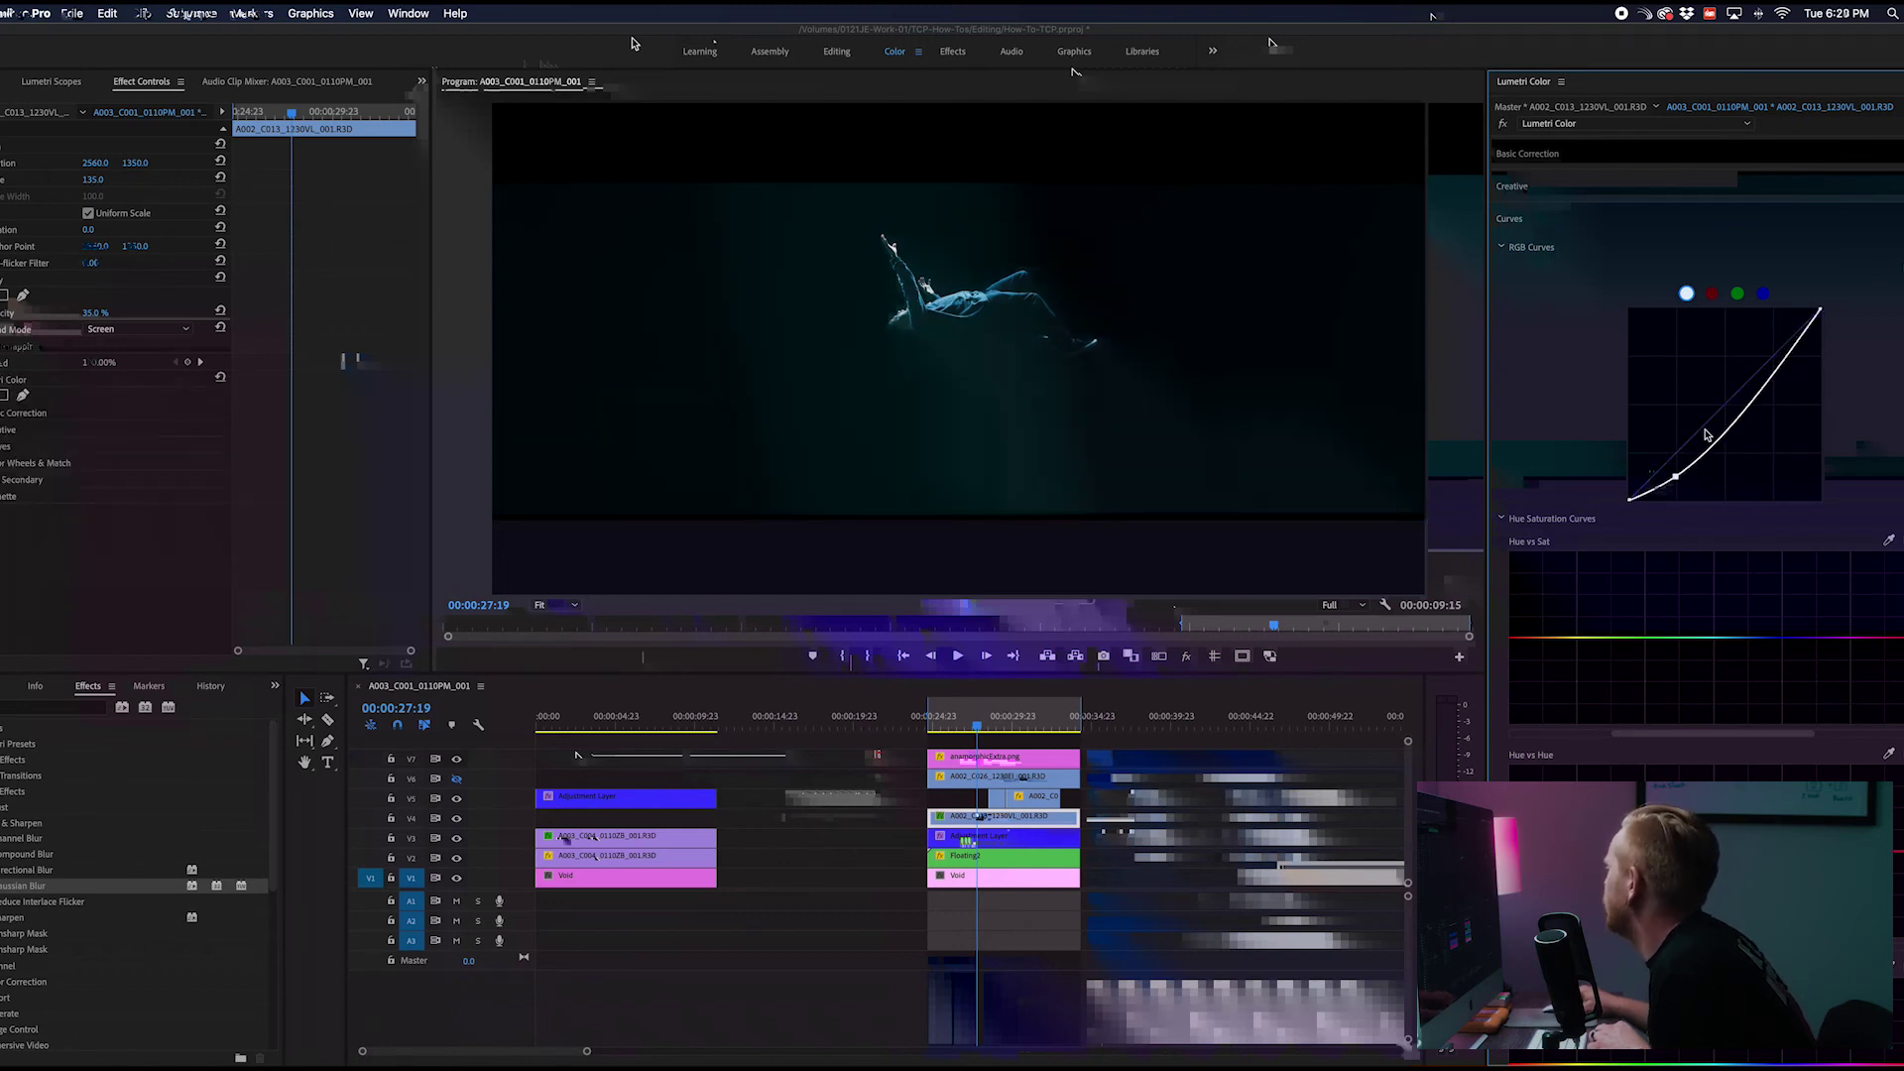
drag(1775, 365, 1772, 338)
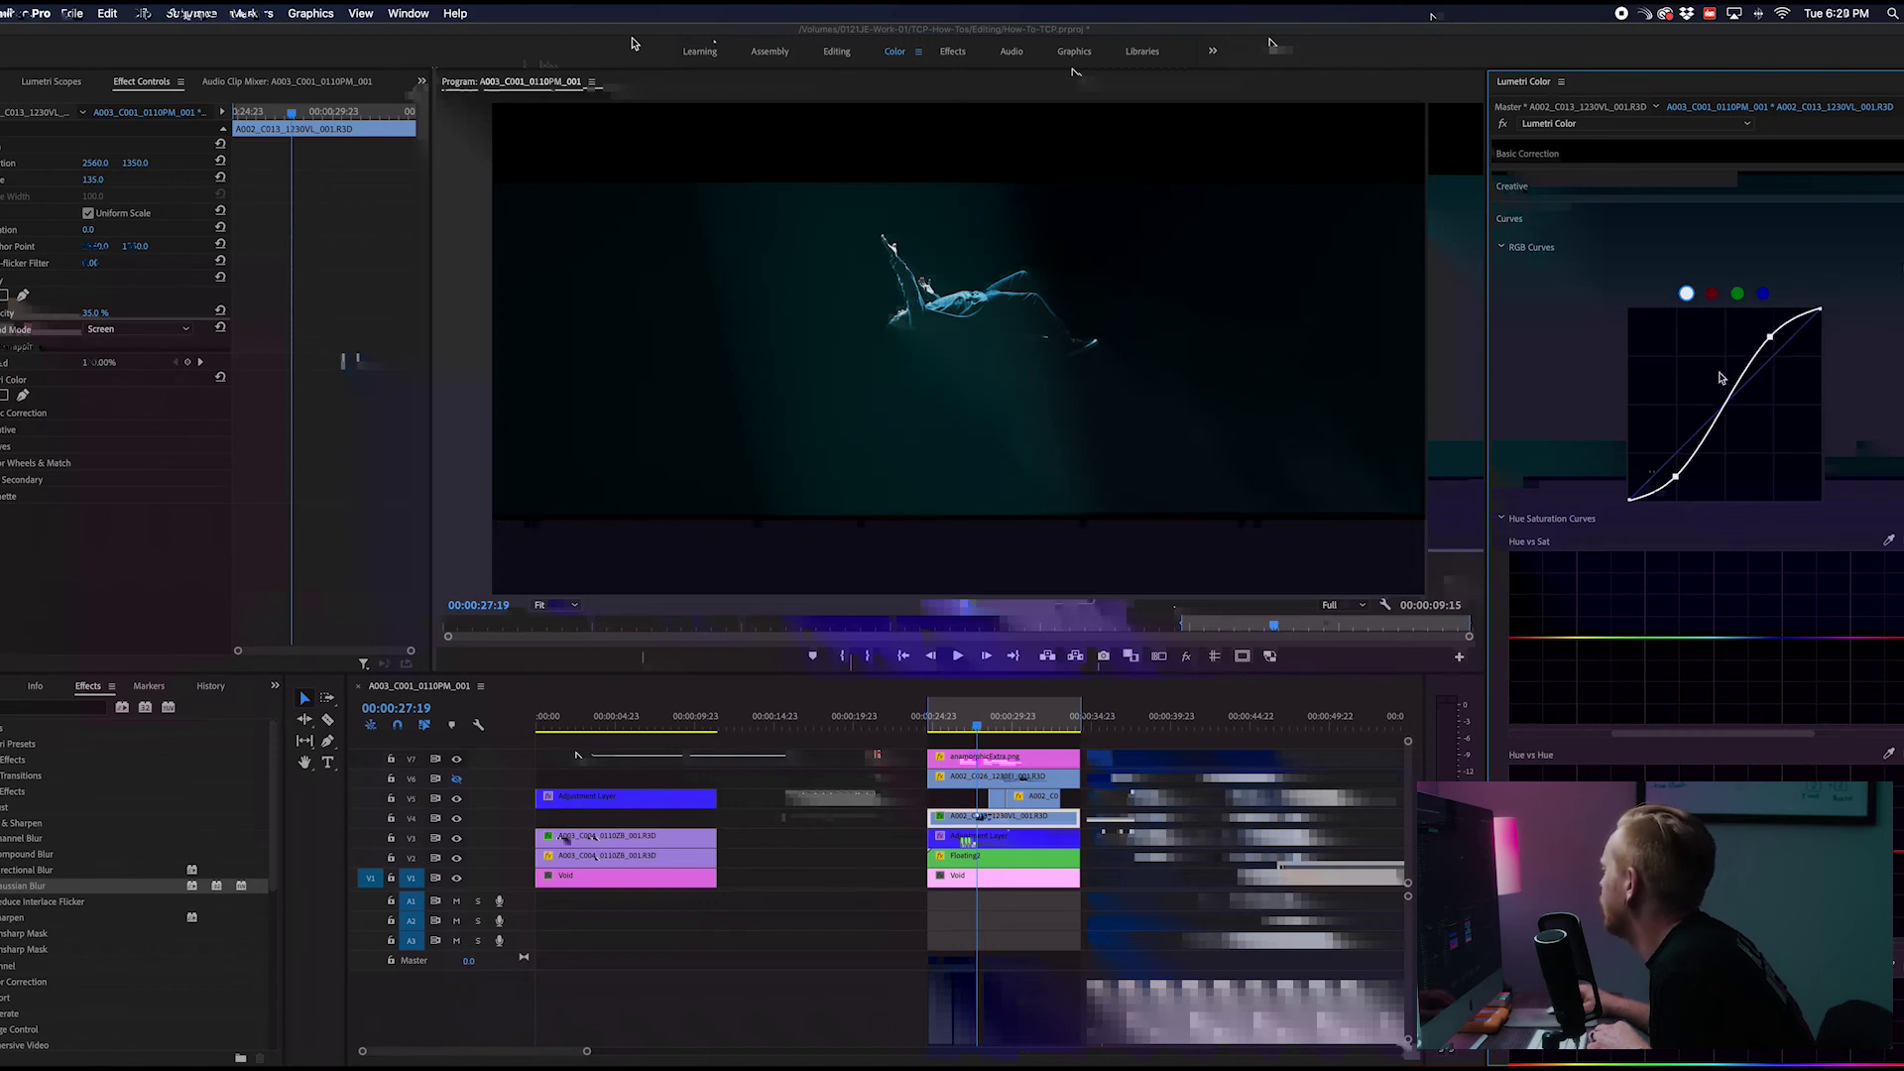
drag(1723, 399, 1718, 397)
drag(1675, 477, 1676, 481)
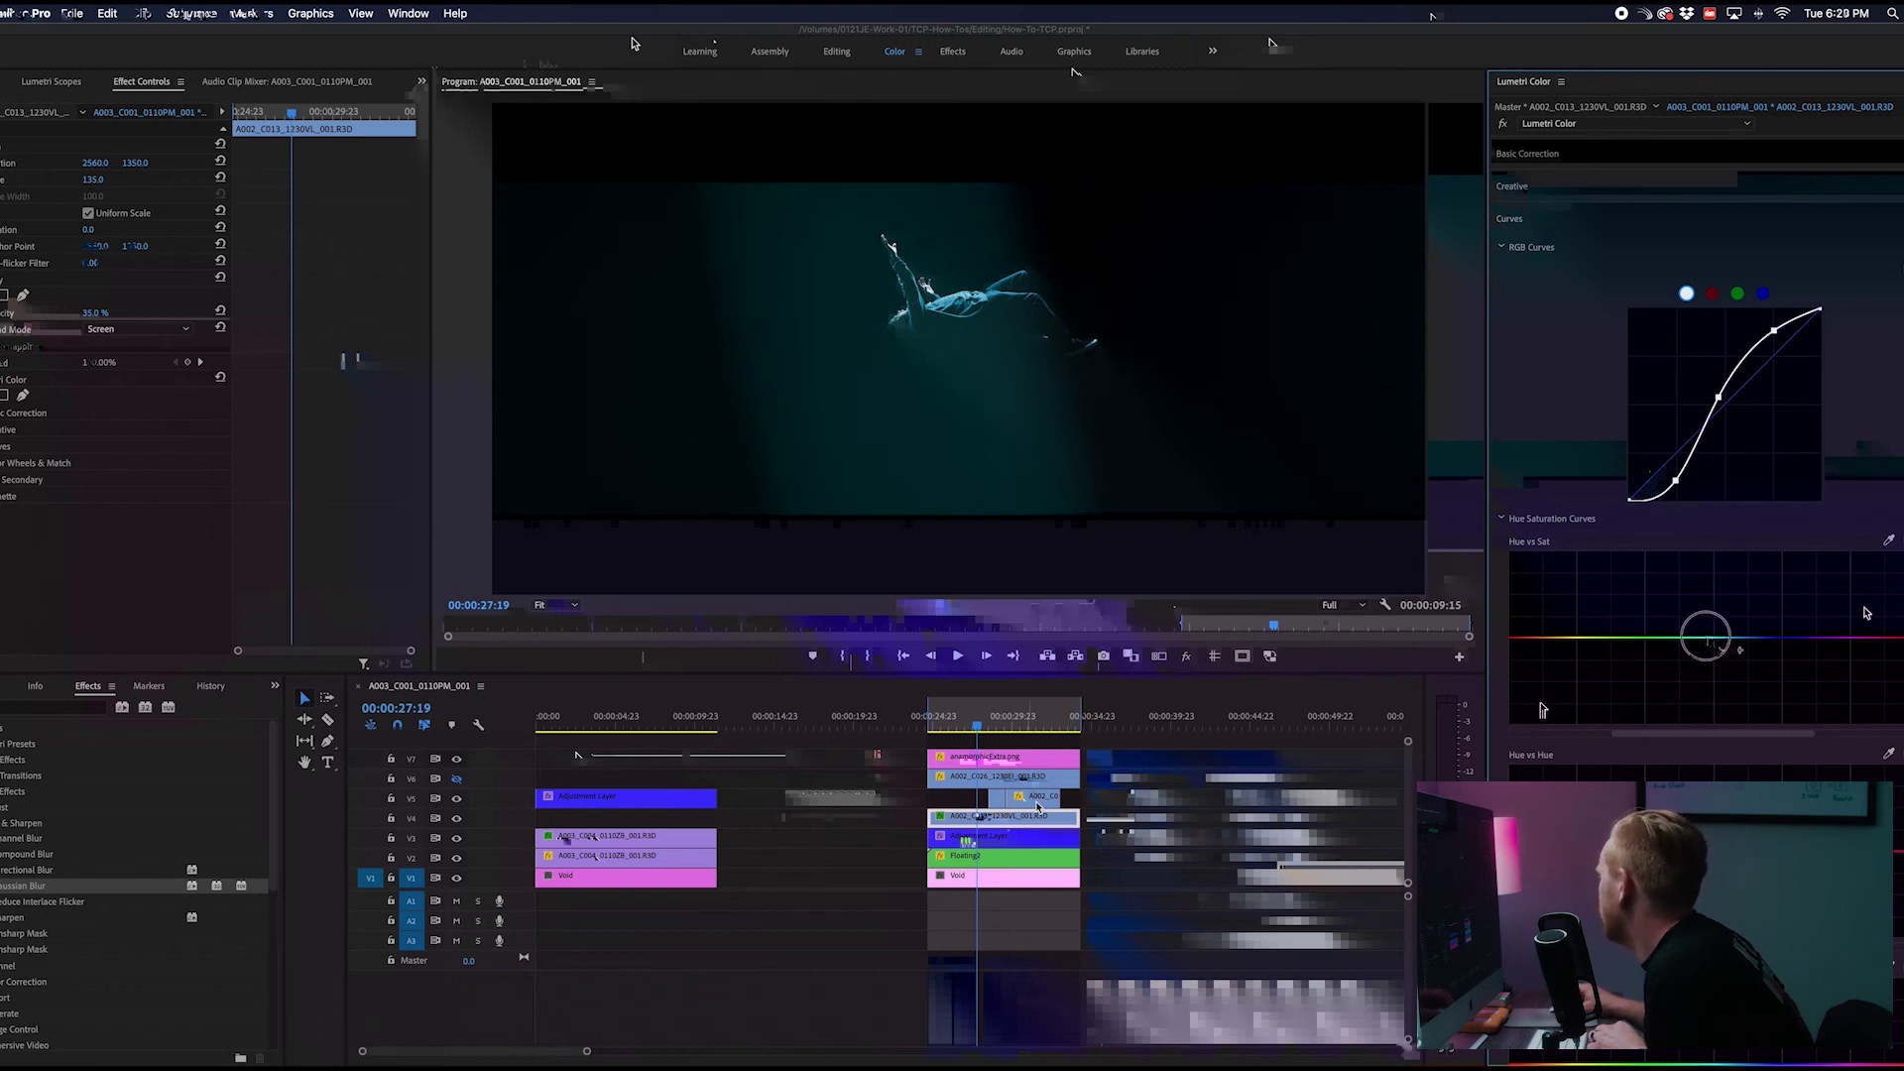
Raise the A002_C013 clip's blue saturation with the Hue vs Sat curve, then slightly raise its contrast and highlights and lower its shadows
click(1775, 633)
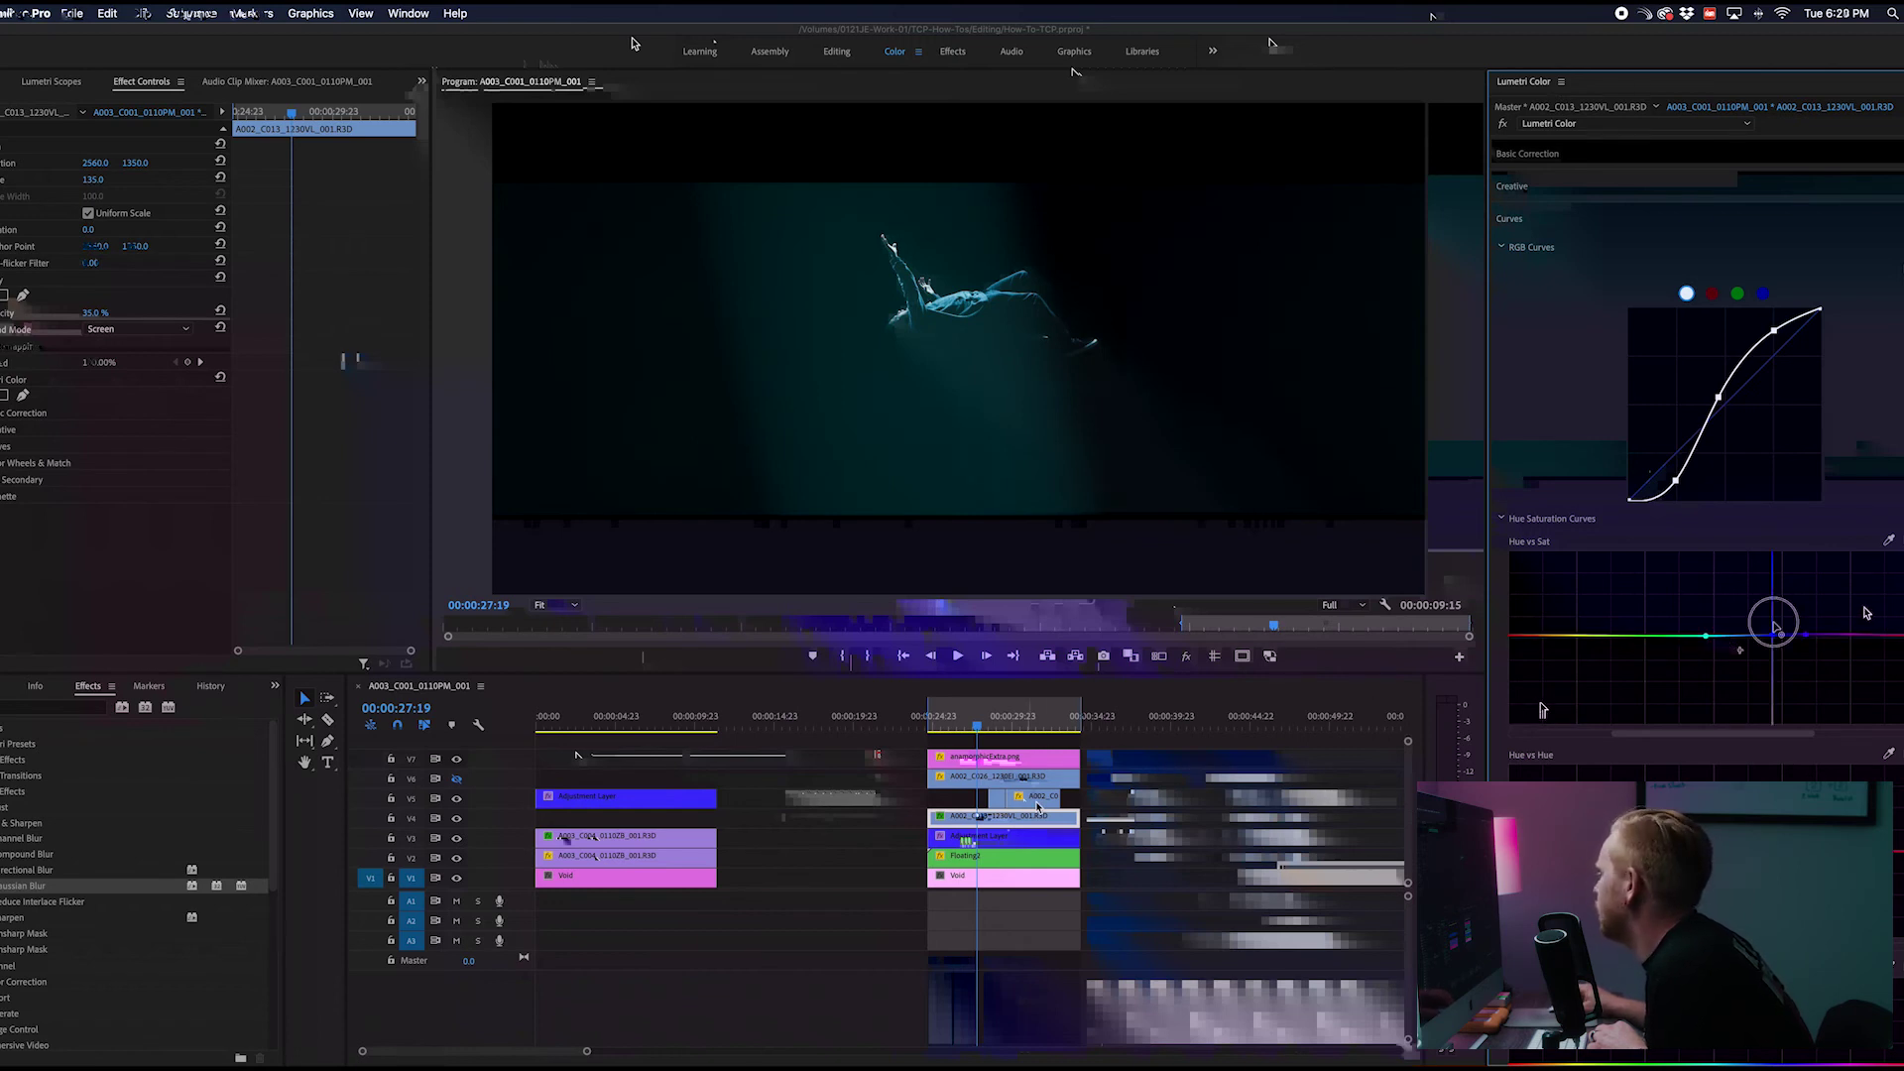
drag(1775, 631, 1773, 615)
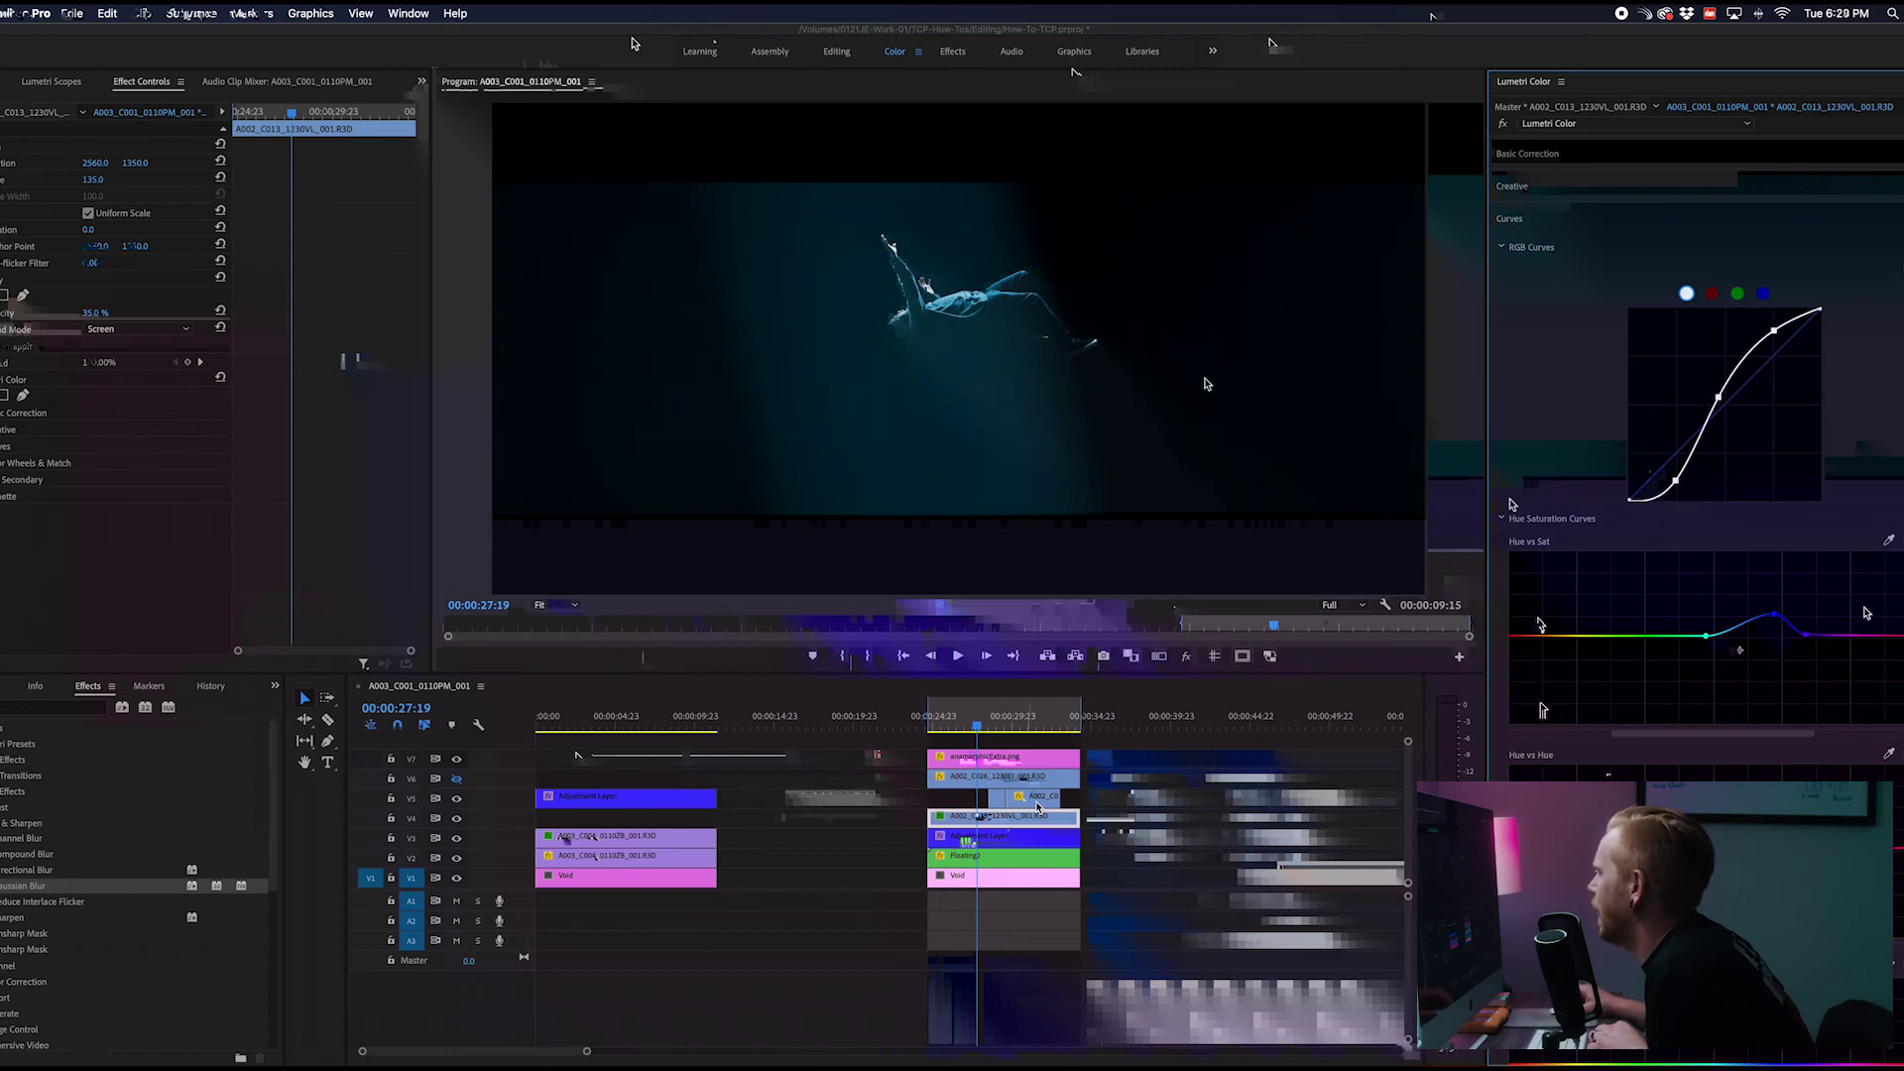
click(1547, 153)
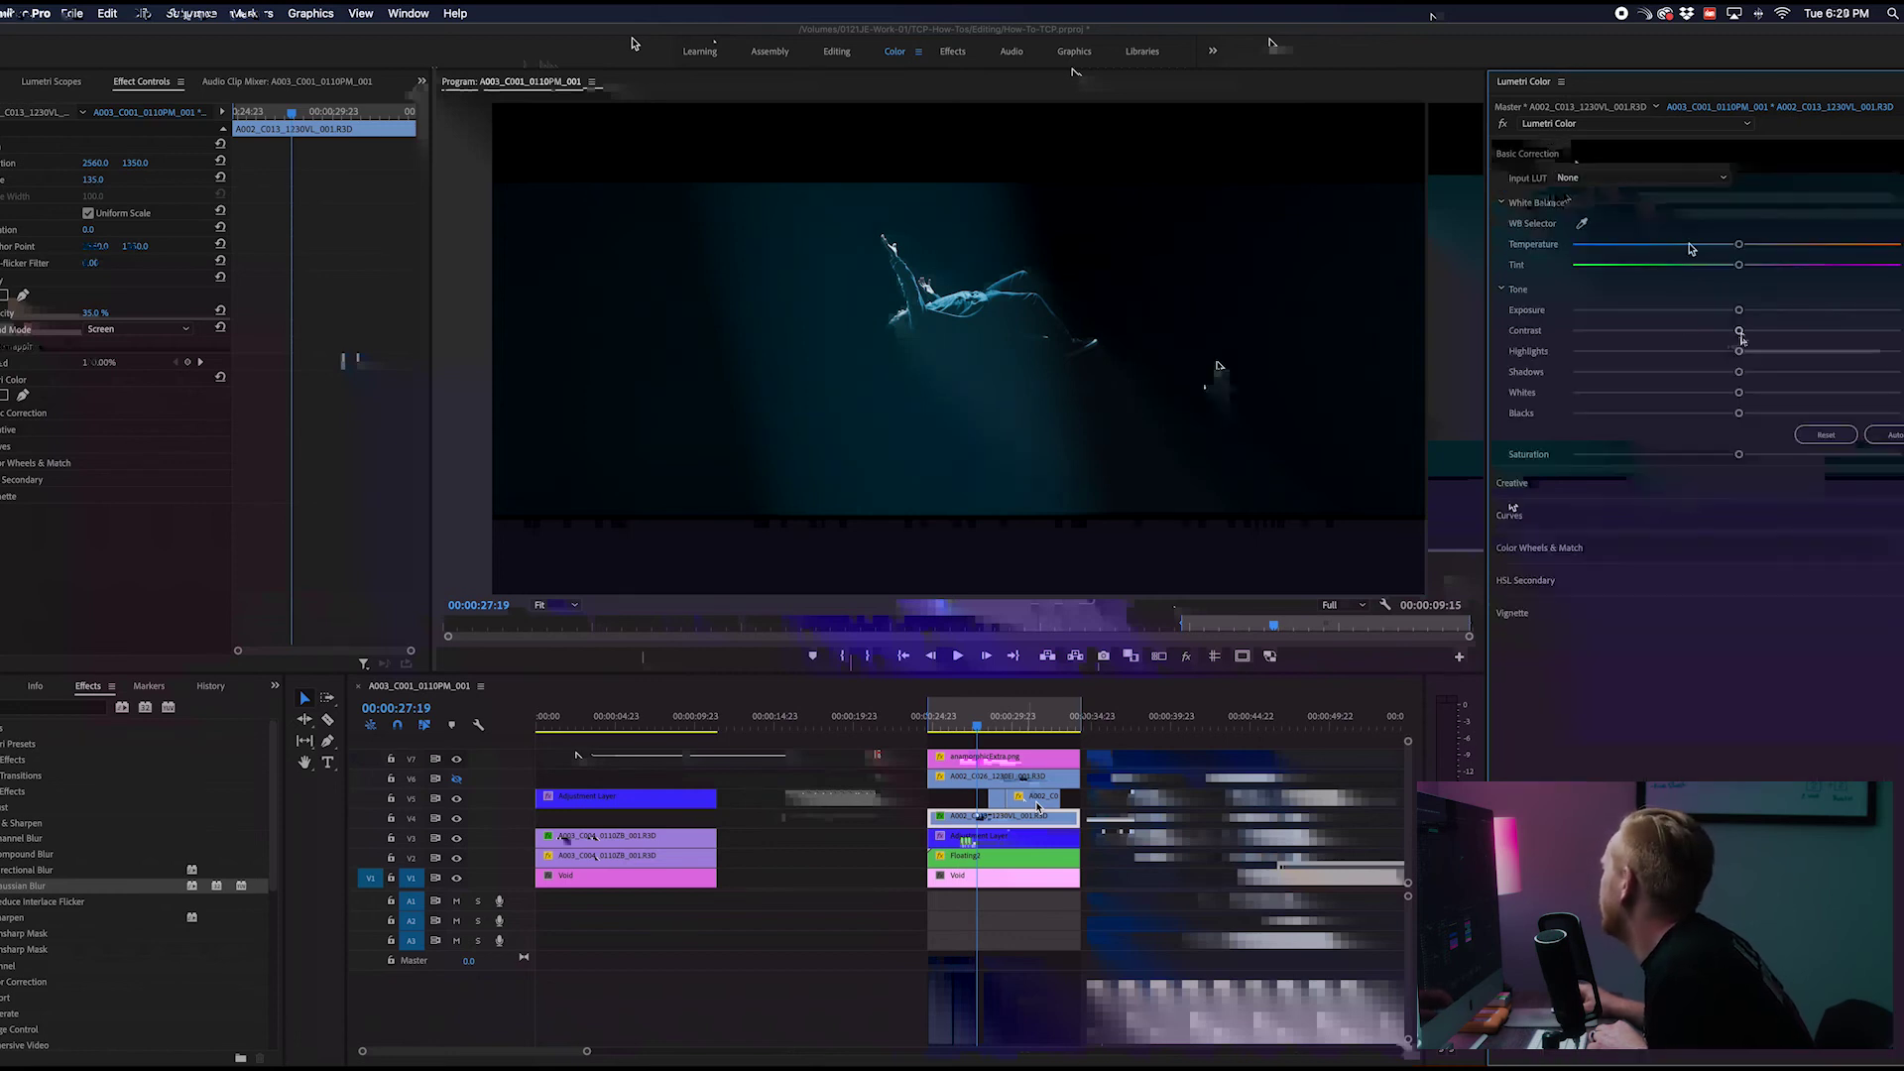
mouse_move(1739, 352)
mouse_down()
mouse_move(1755, 352)
mouse_move(1714, 377)
mouse_up()
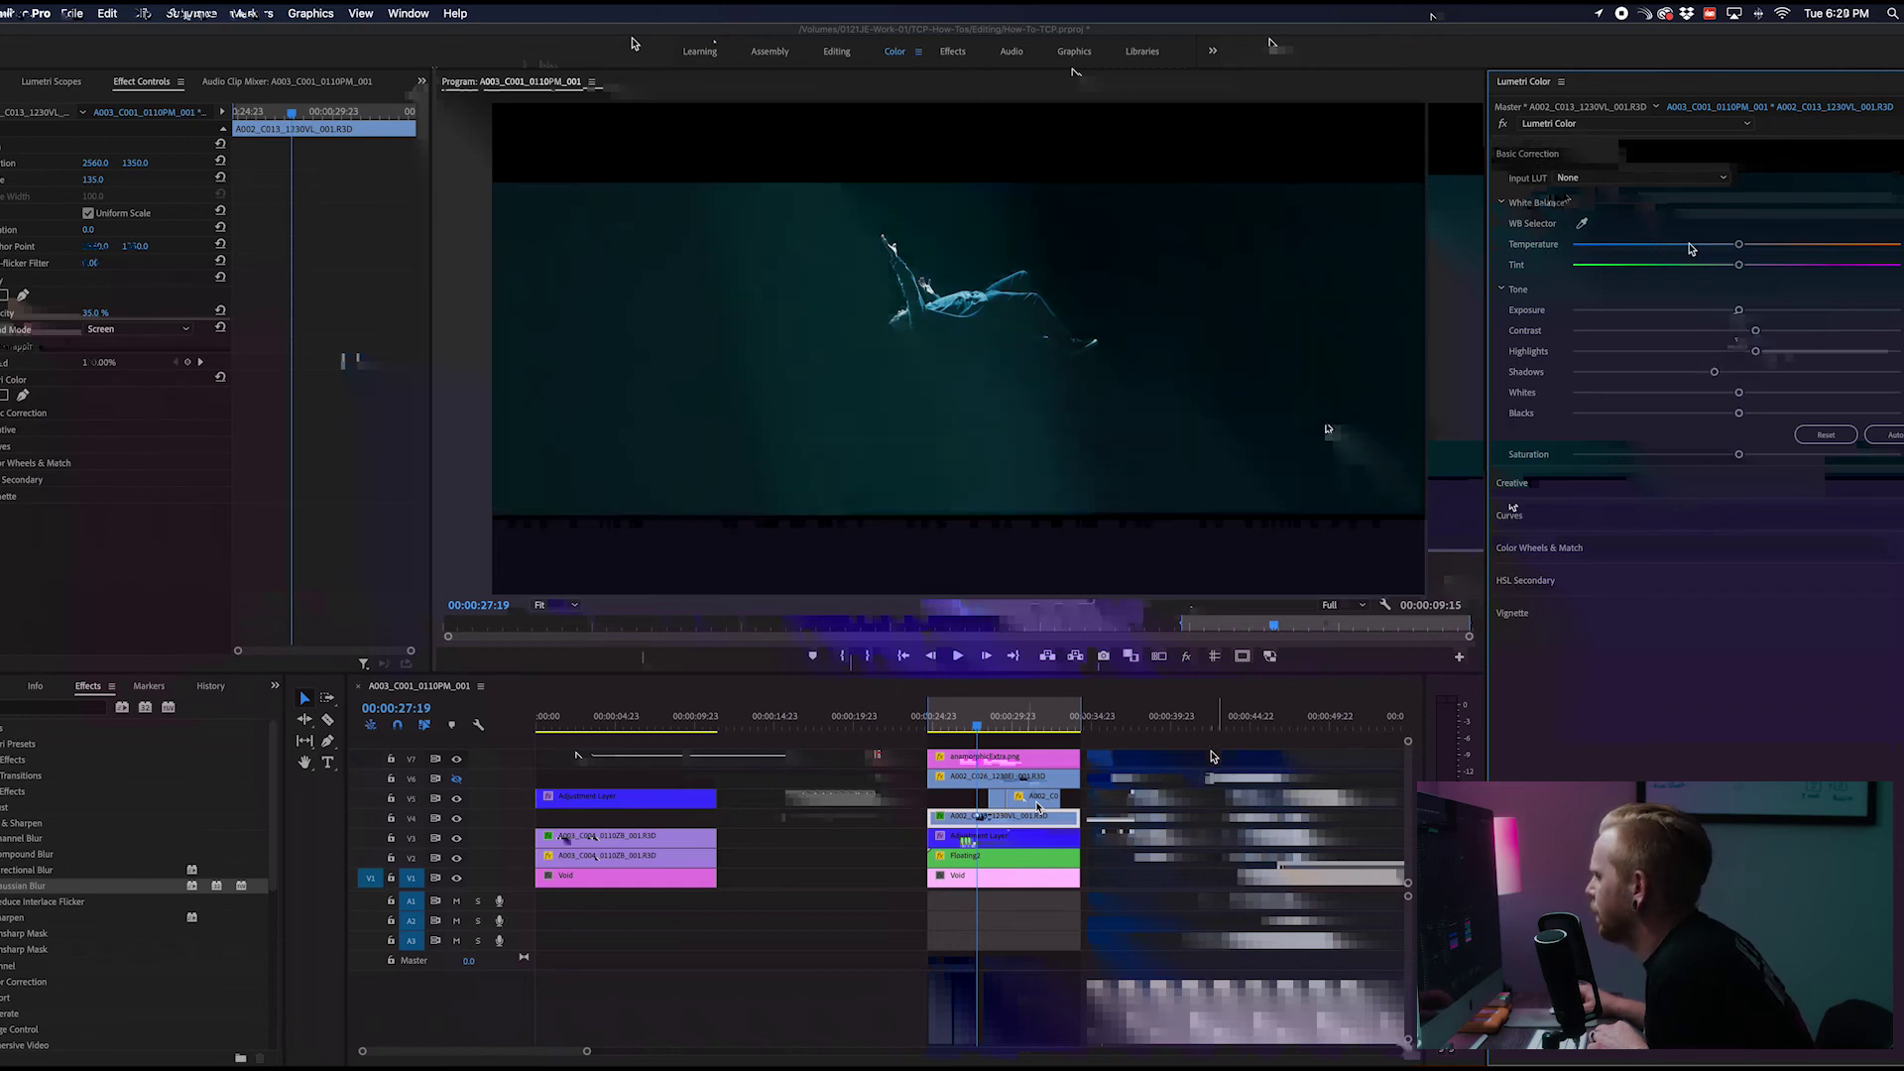
Copy the A002_C013 clip's Lumetri Color grade onto the A002_C026 clip and both A002_C015 flare clips
click(1205, 775)
click(962, 823)
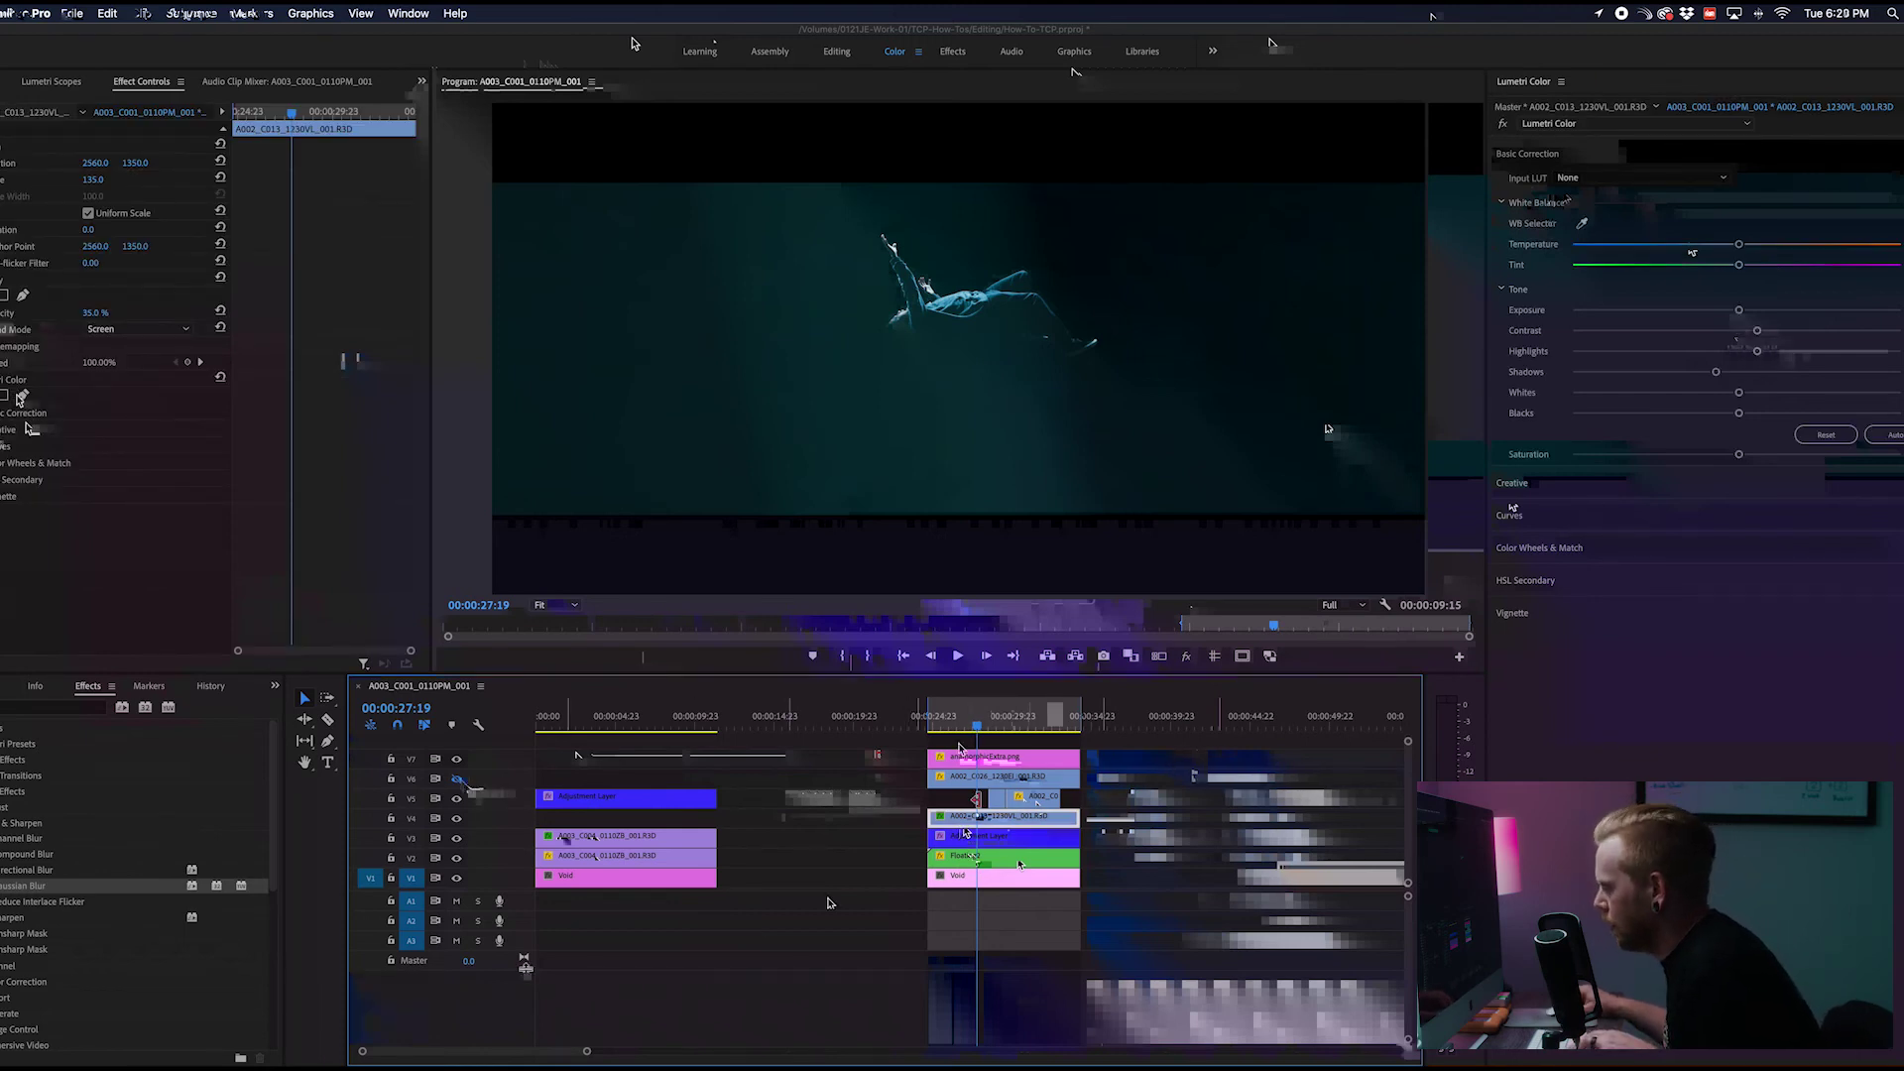
click(1010, 780)
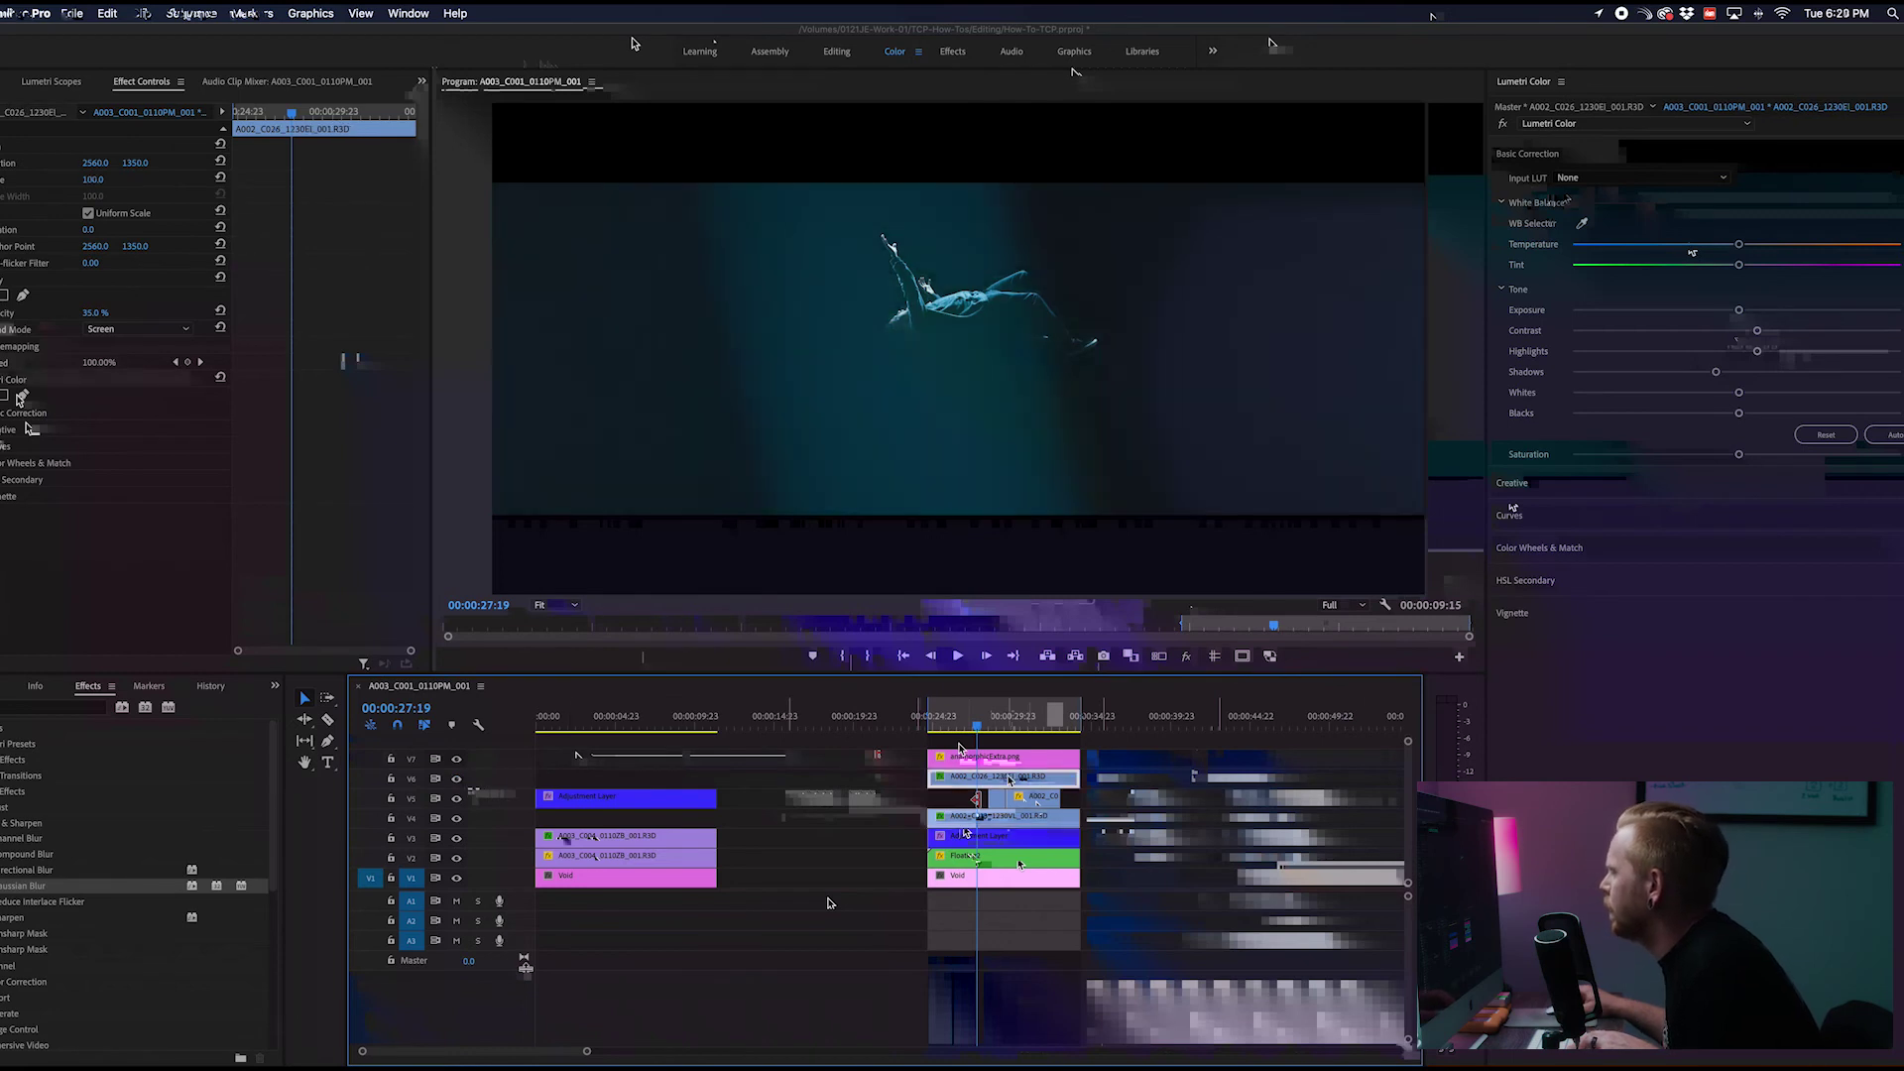
click(998, 723)
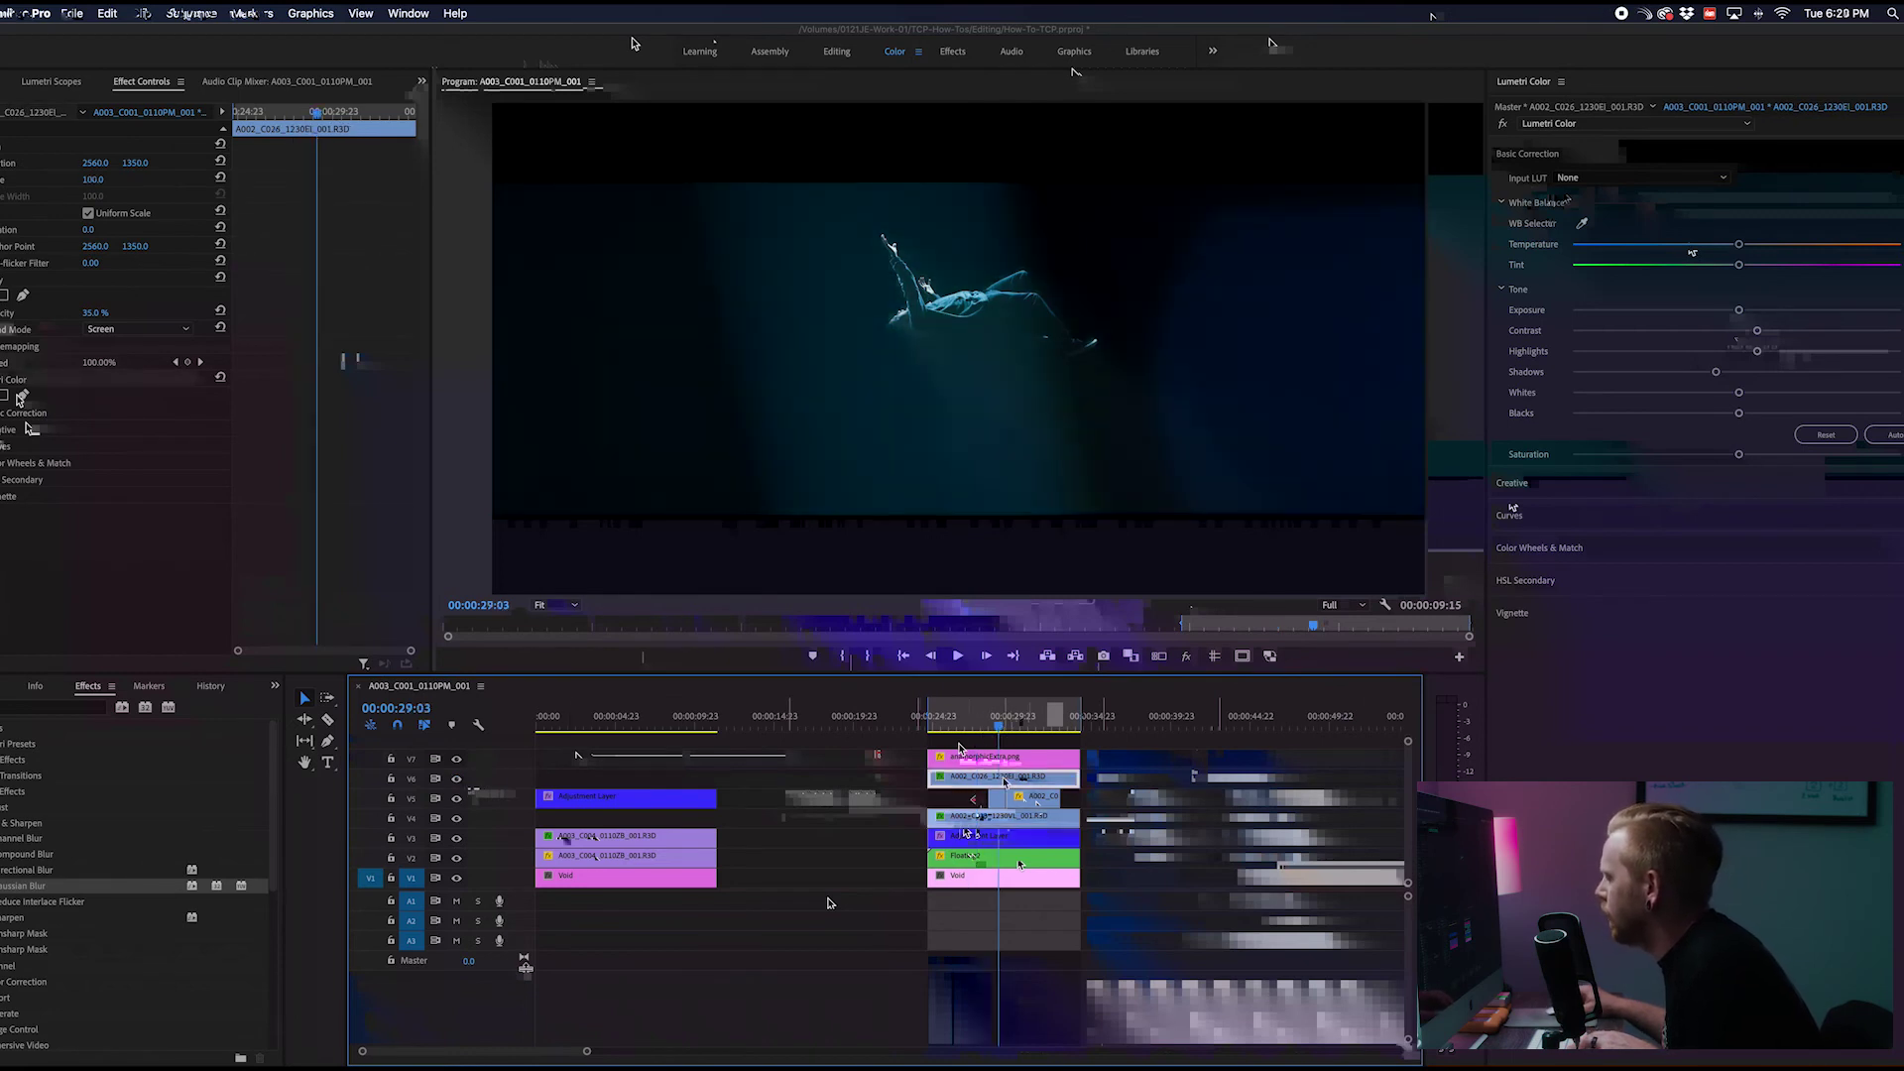
click(1001, 799)
key(super+v)
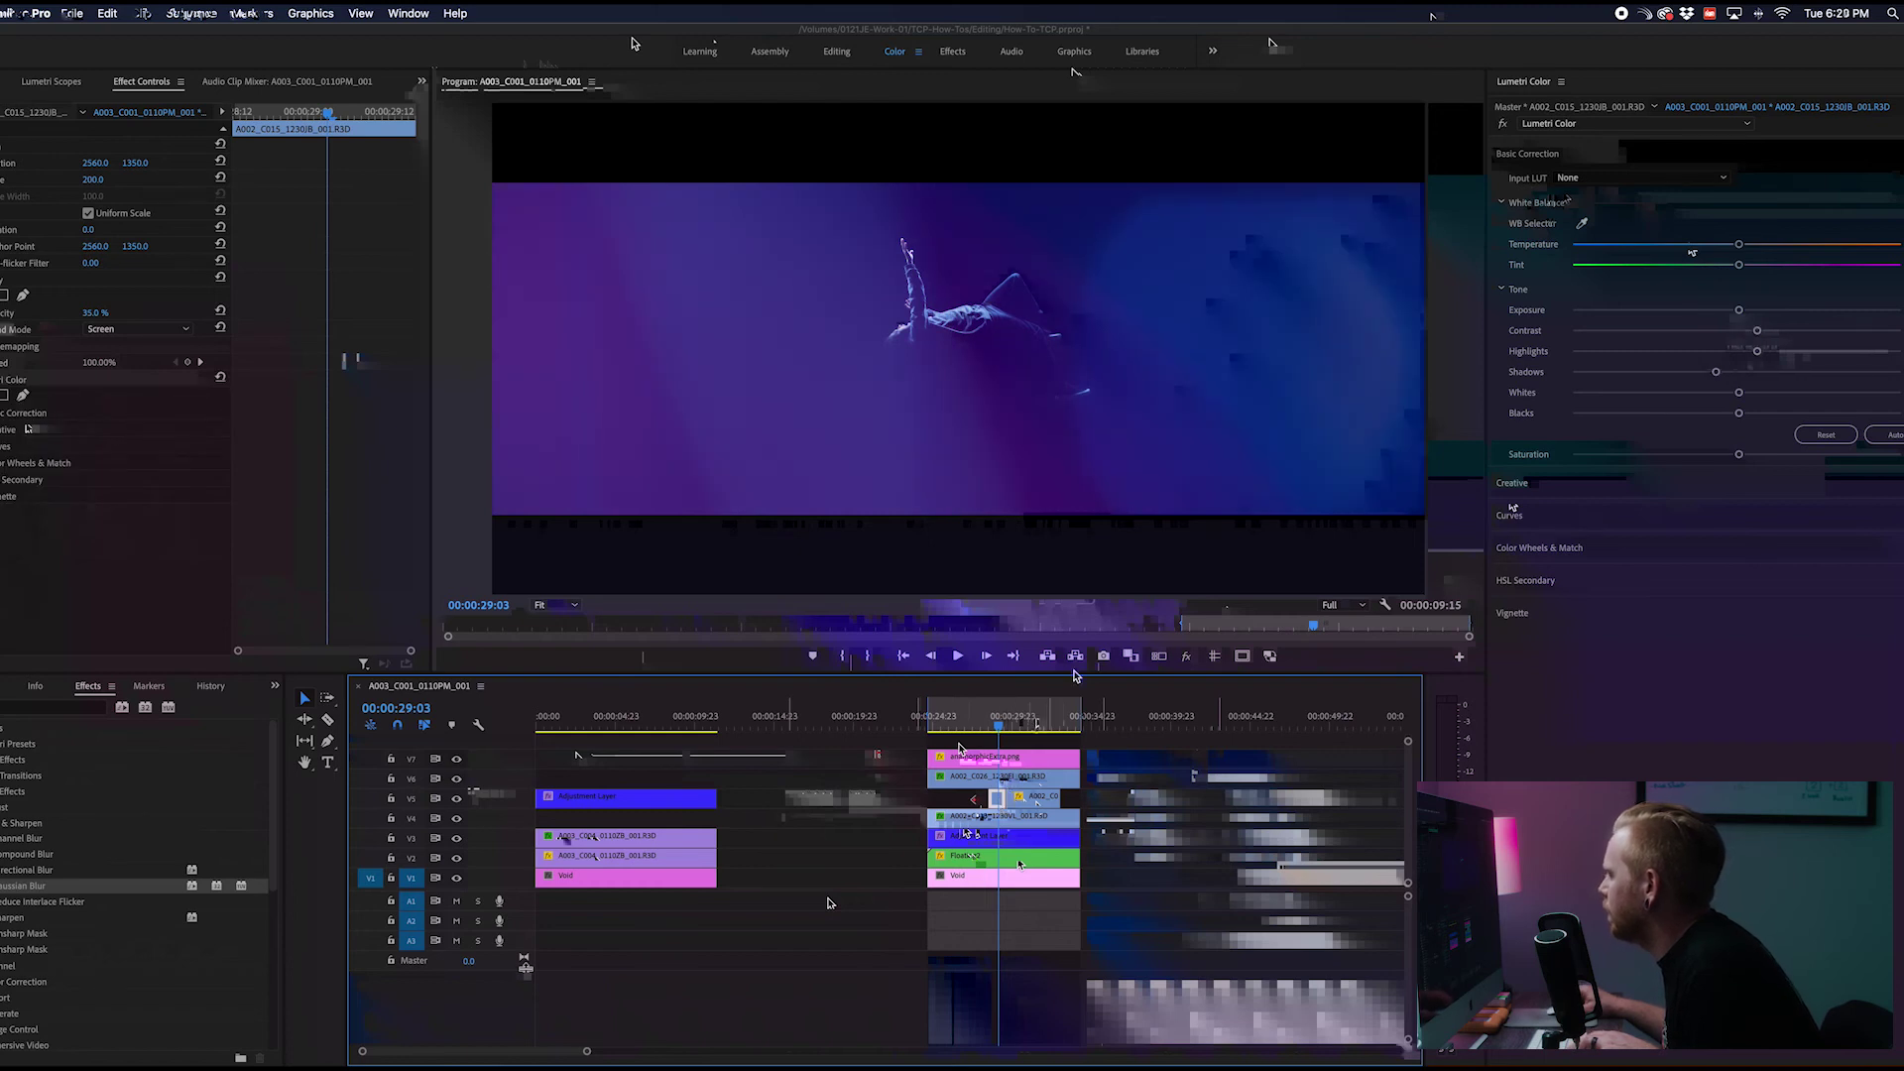
click(1032, 723)
click(1026, 799)
key(super+v)
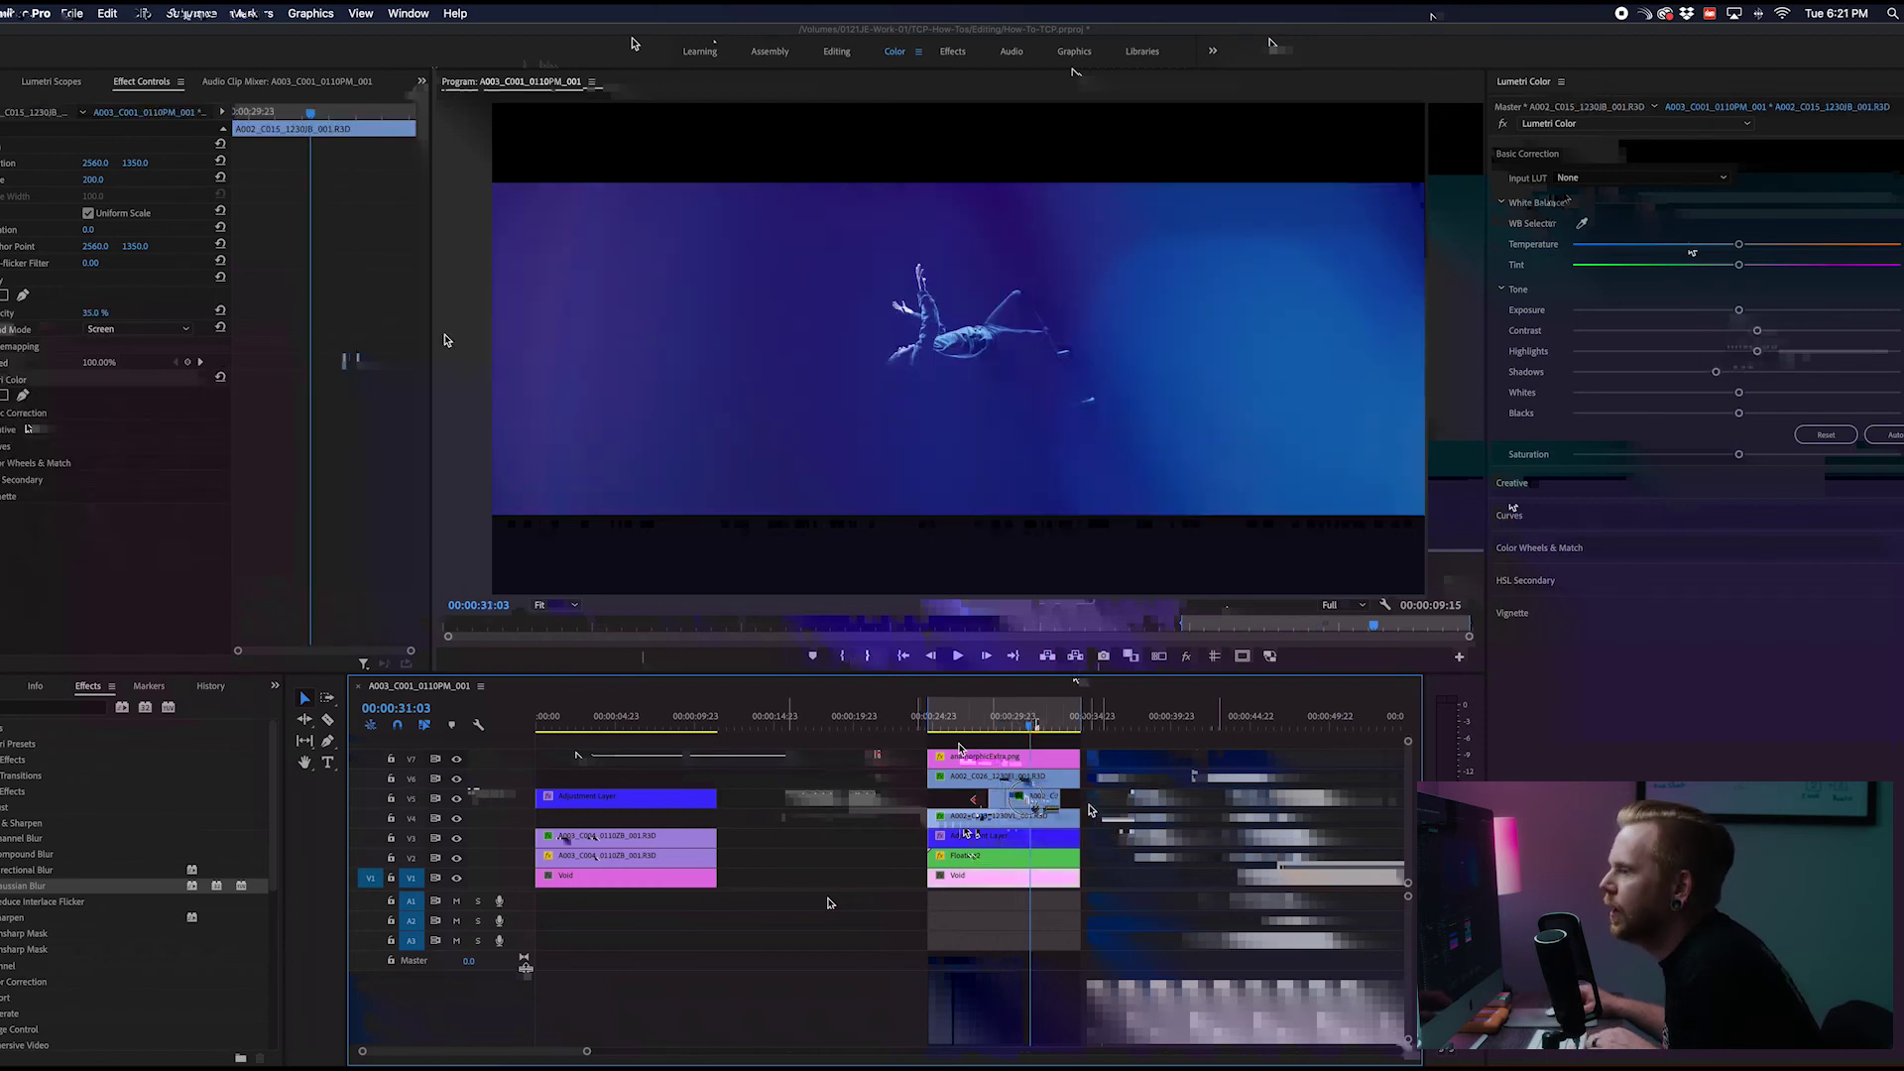
Set the opacity of both A002_C015 flare clips to 15%
click(95, 312)
text(15)
key(Return)
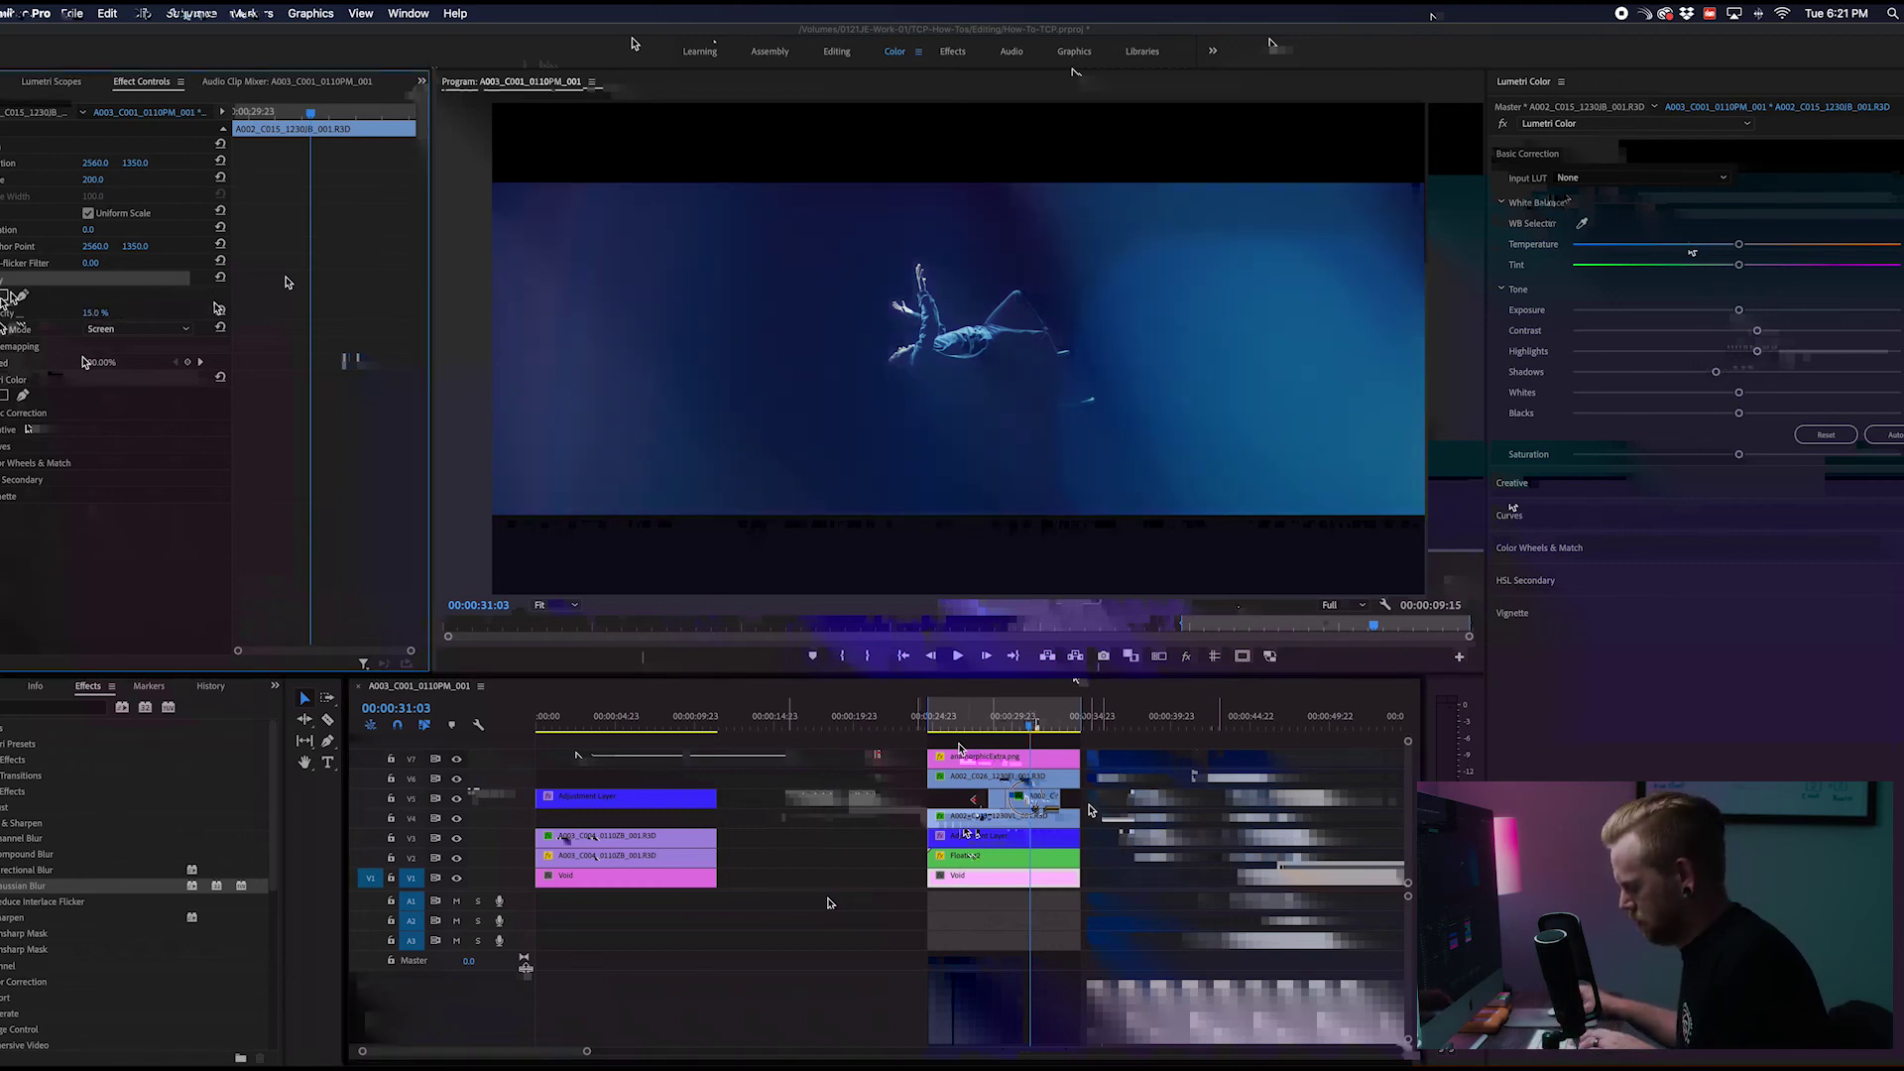
click(998, 726)
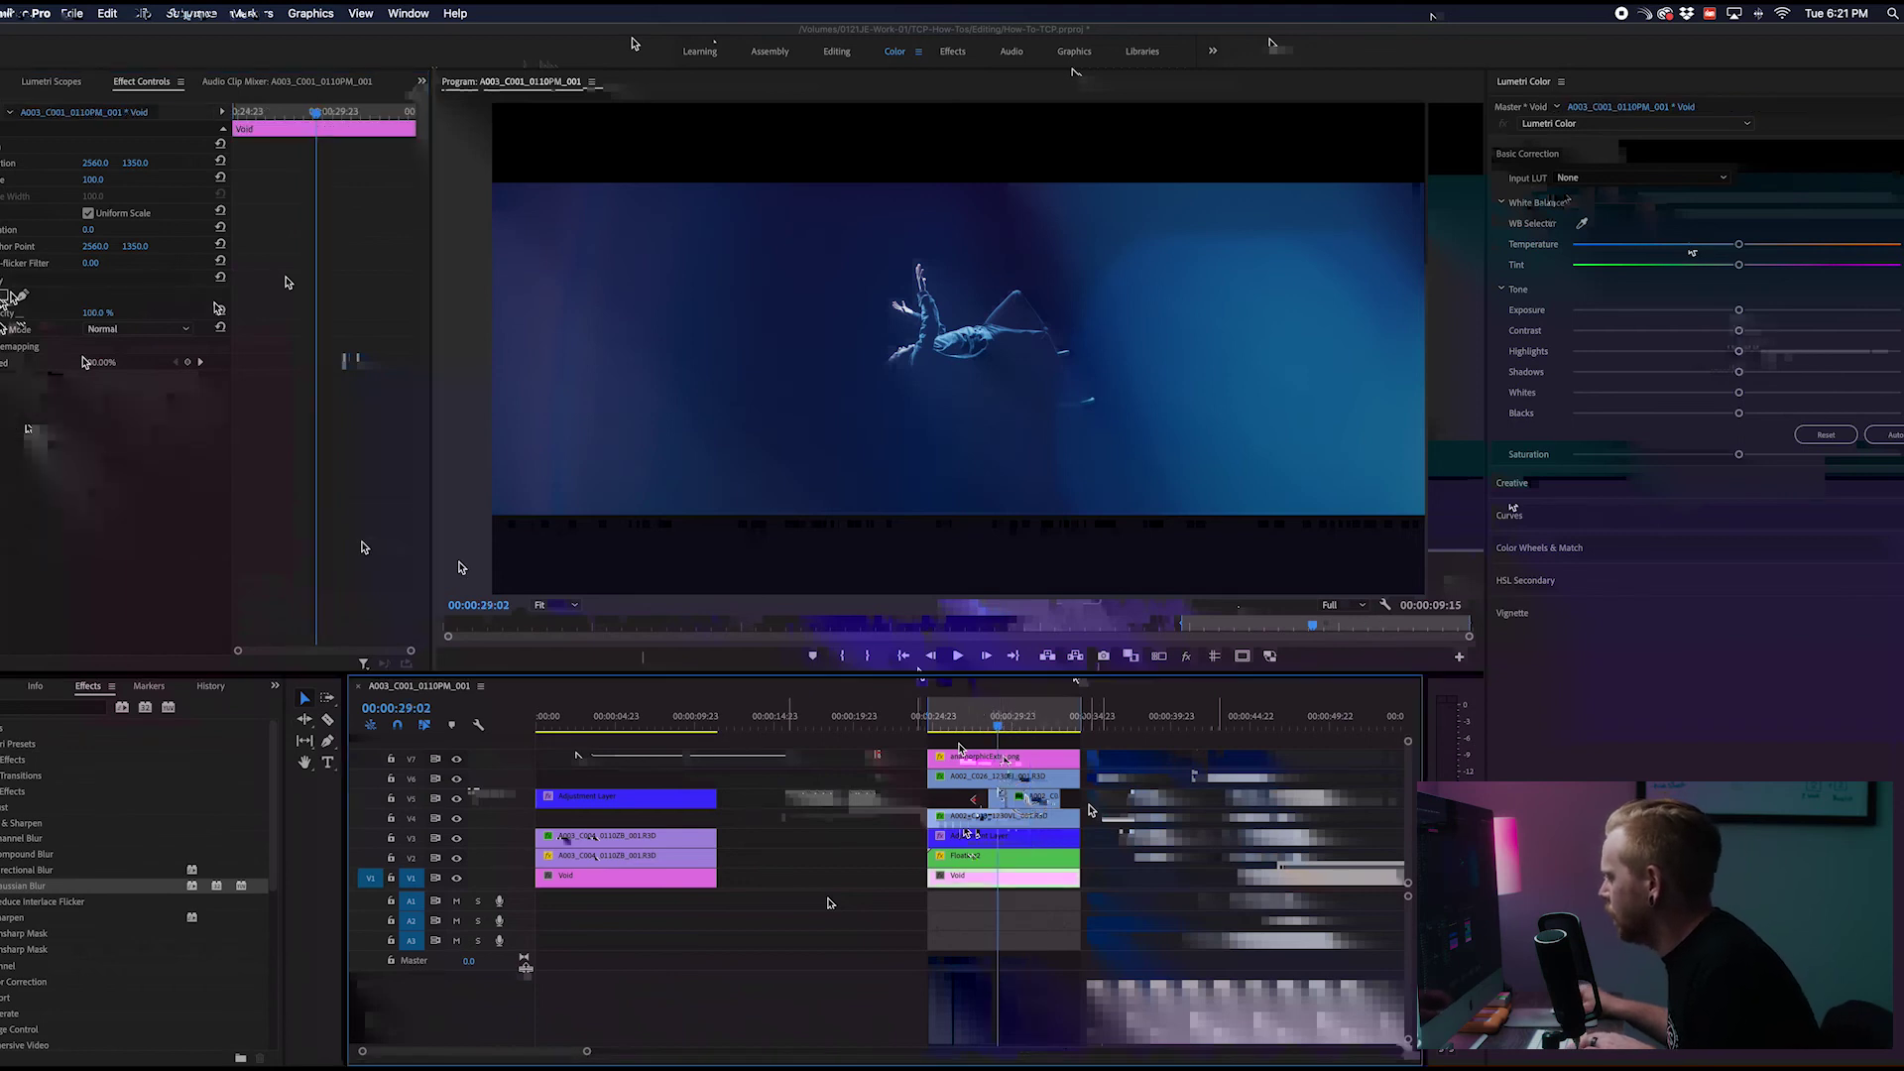
click(997, 796)
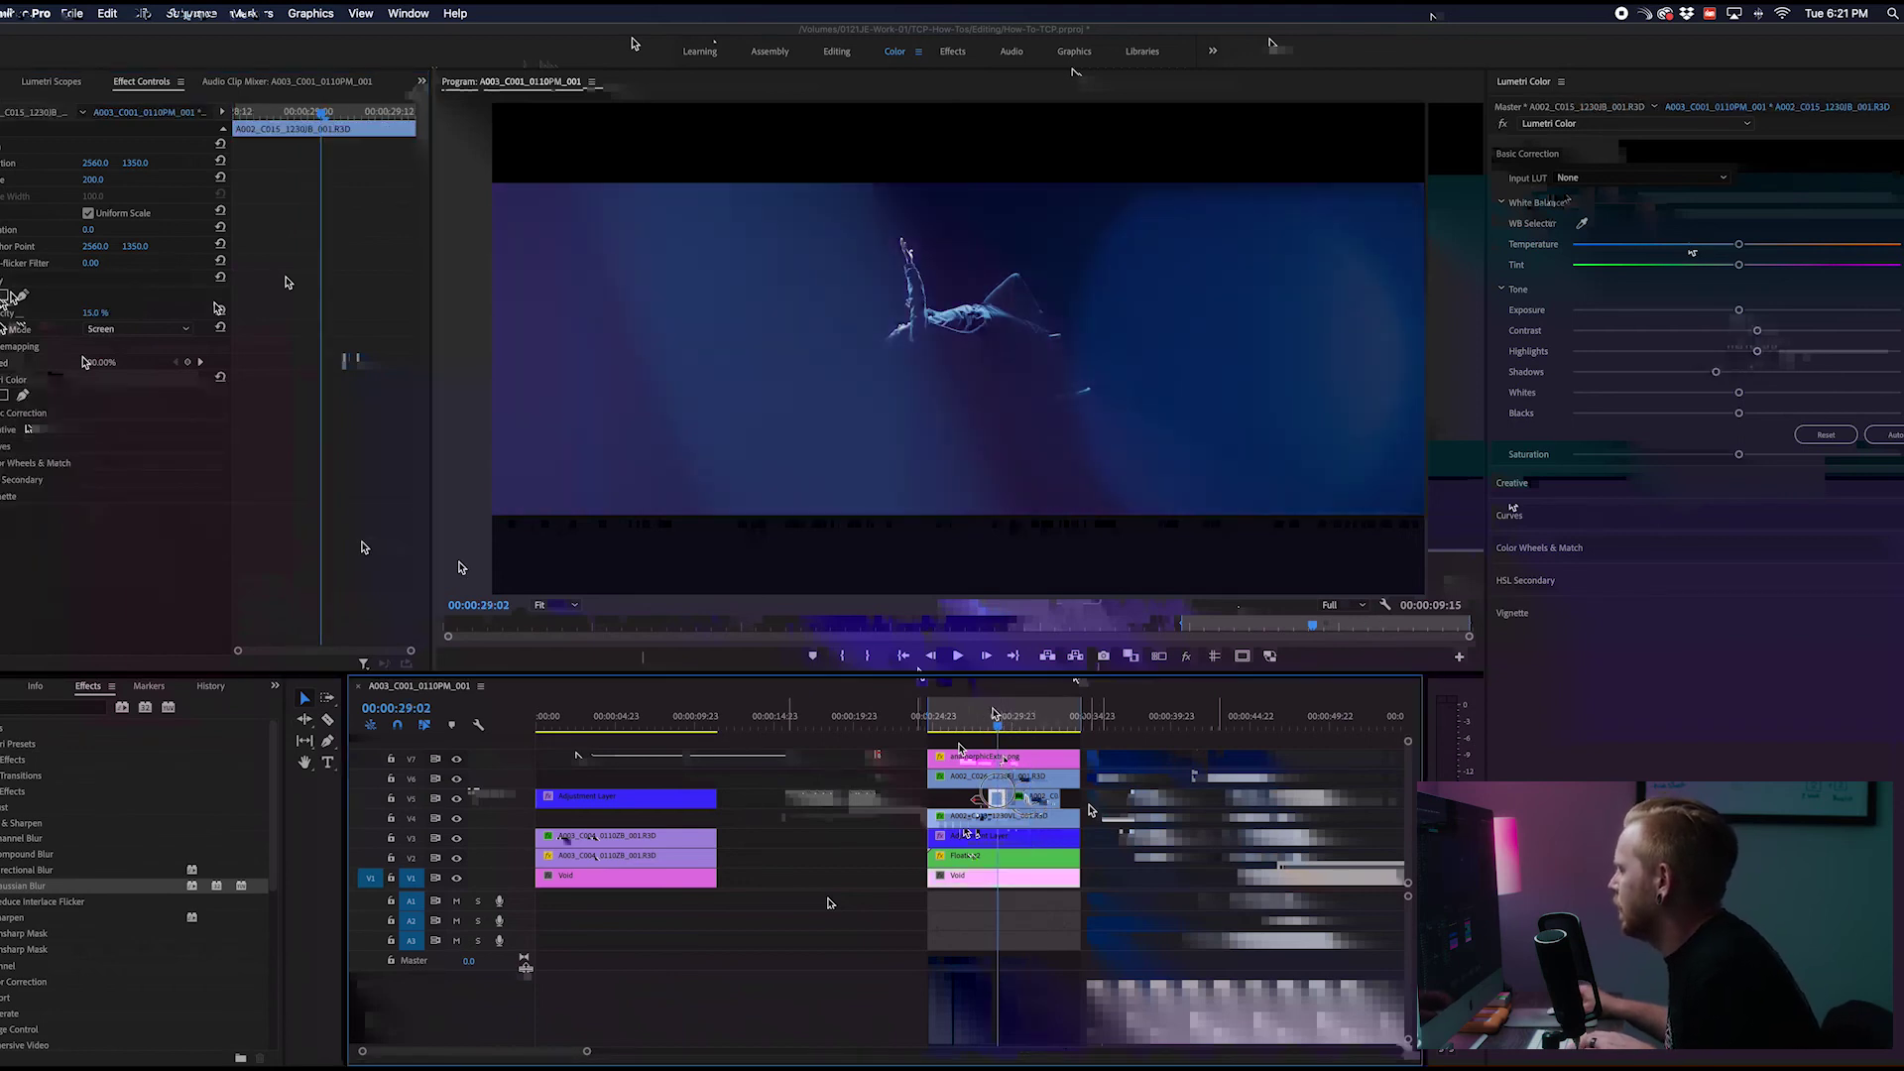
Set the A002_C026 flare clip's opacity to 25% and adjust the A002_C013 clip's opacity
click(973, 733)
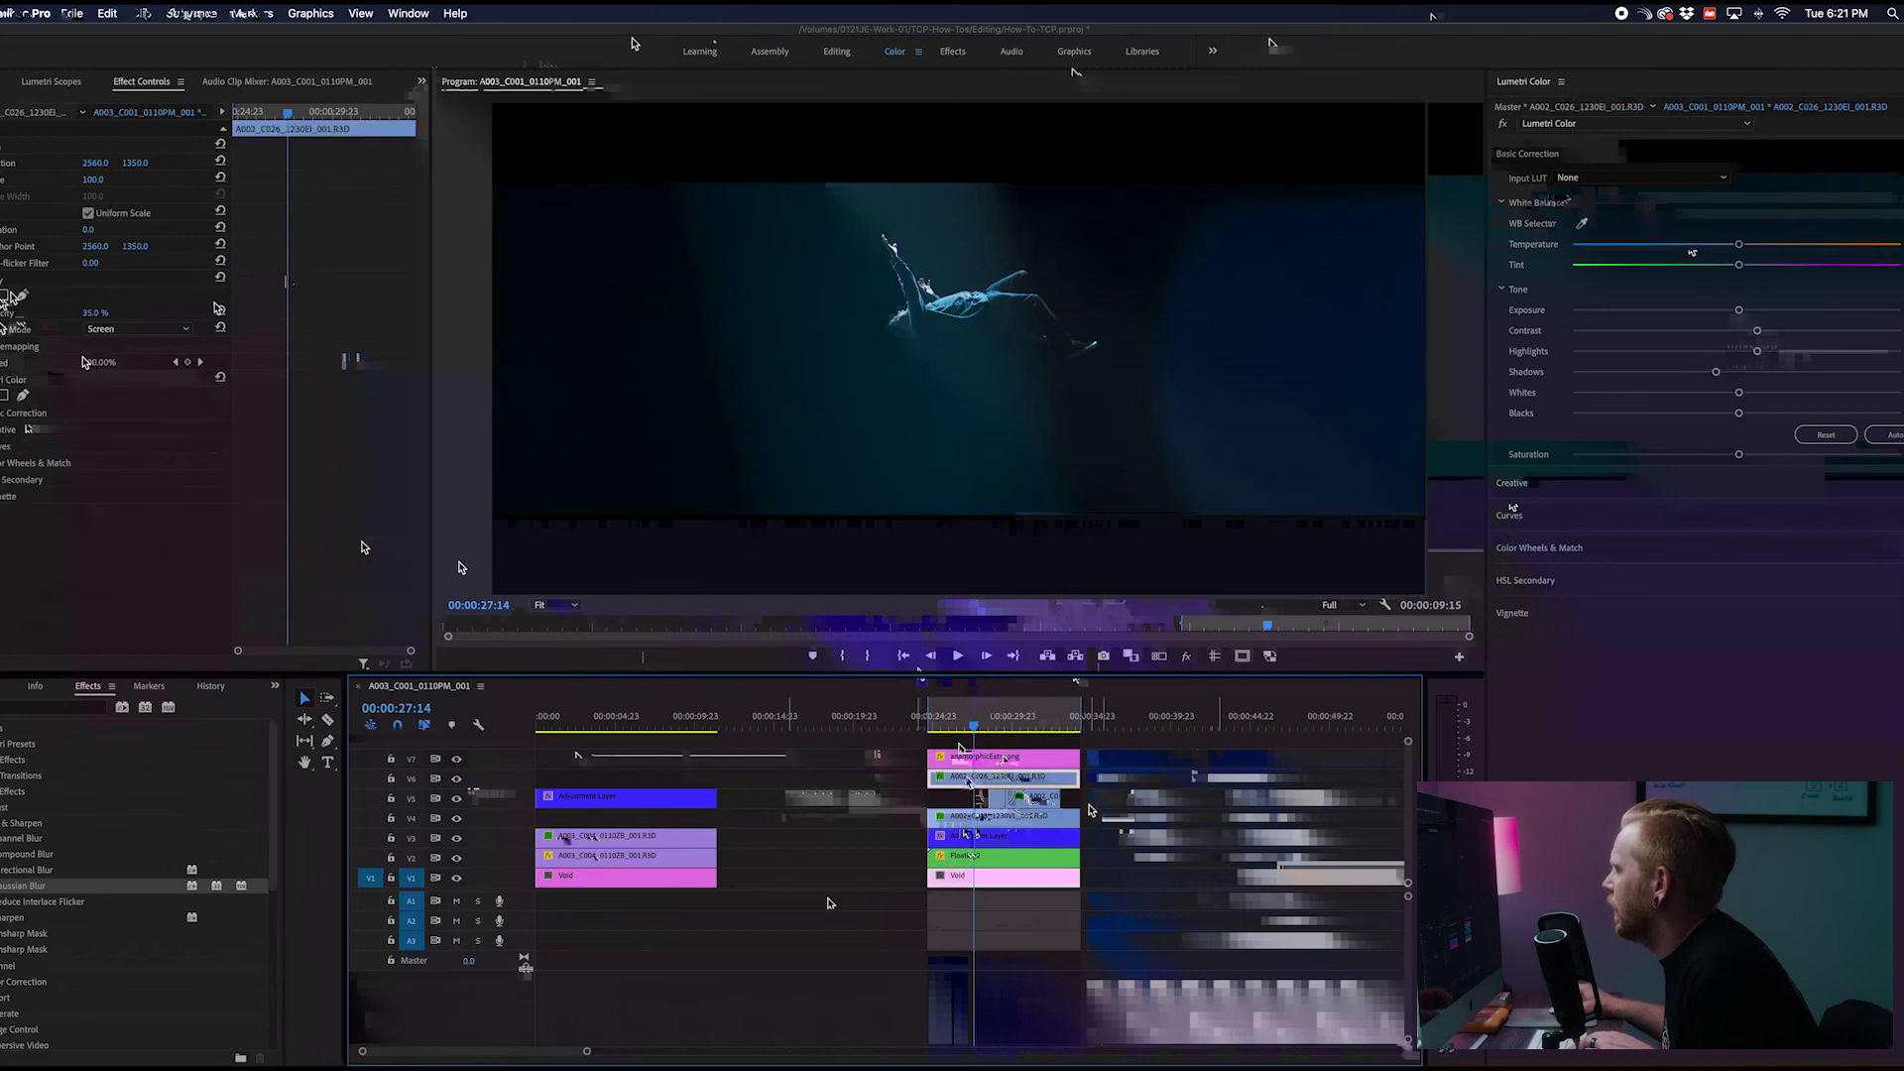
click(95, 314)
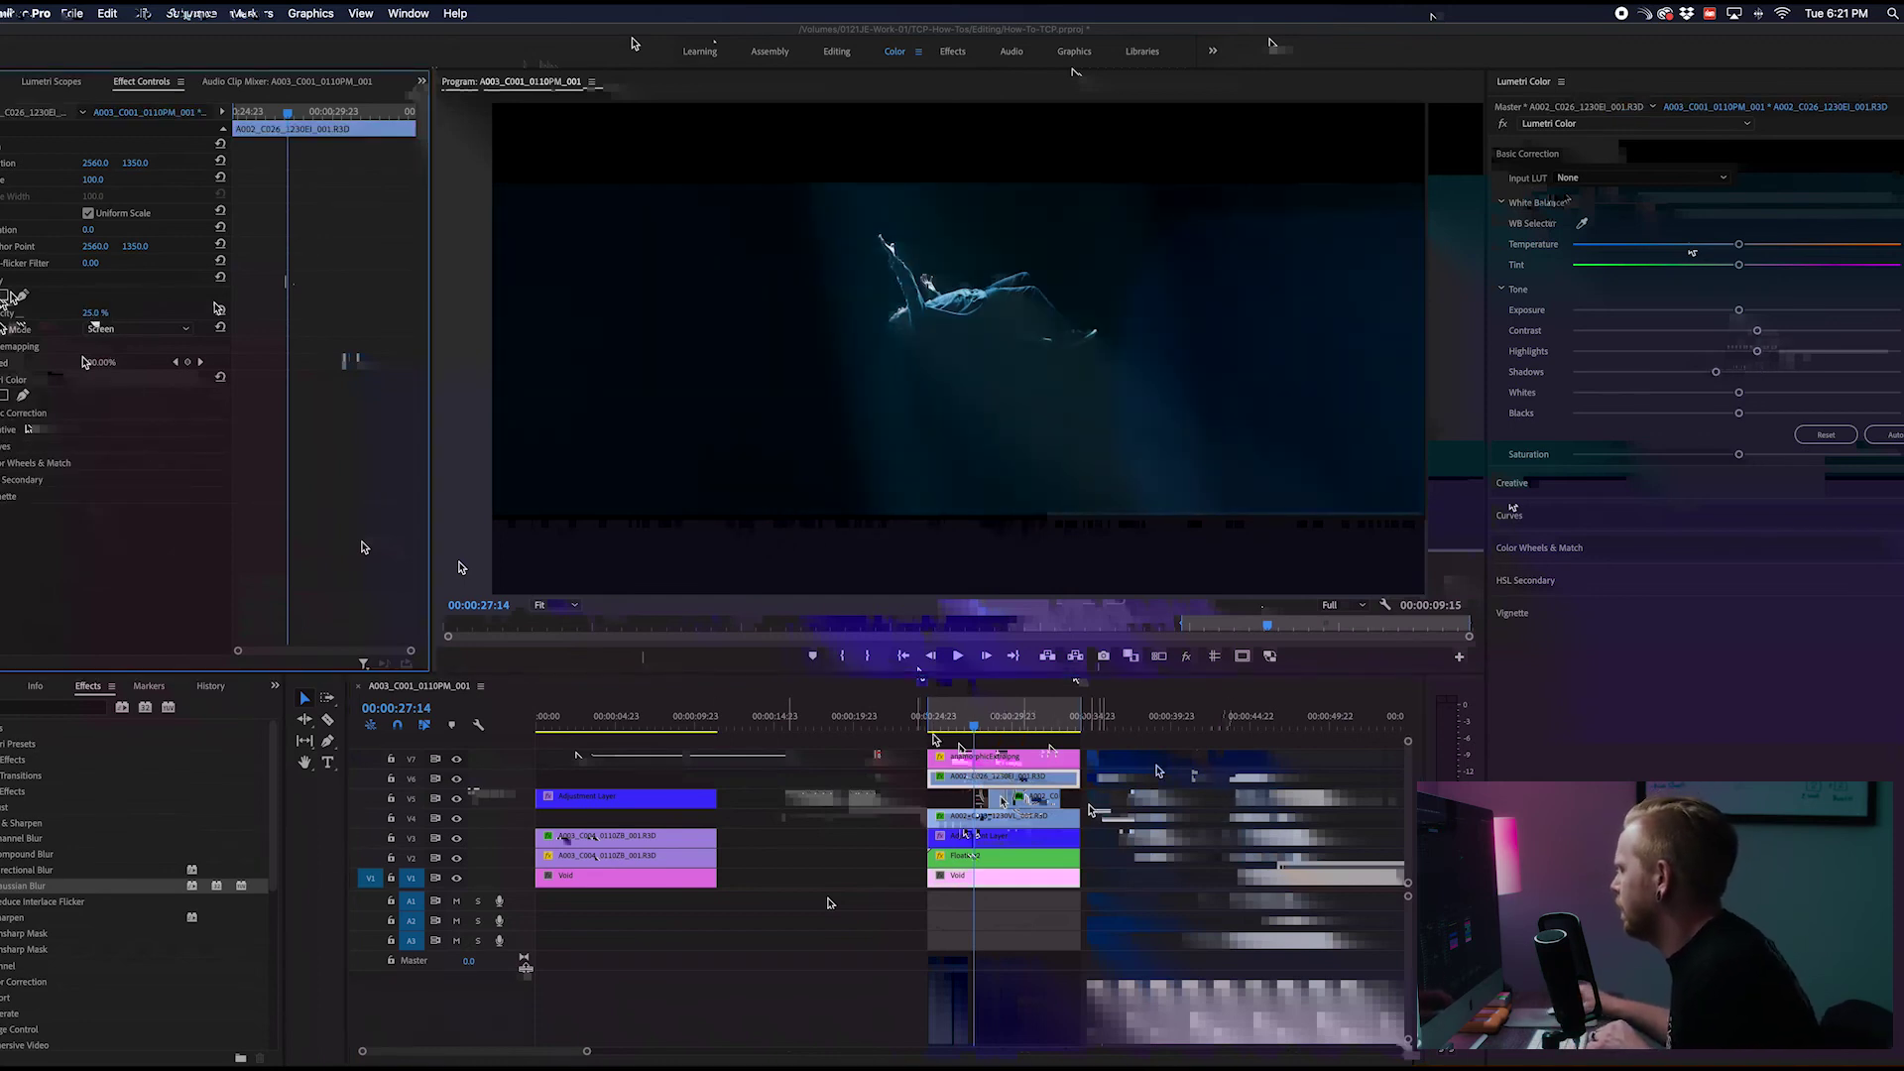
click(969, 816)
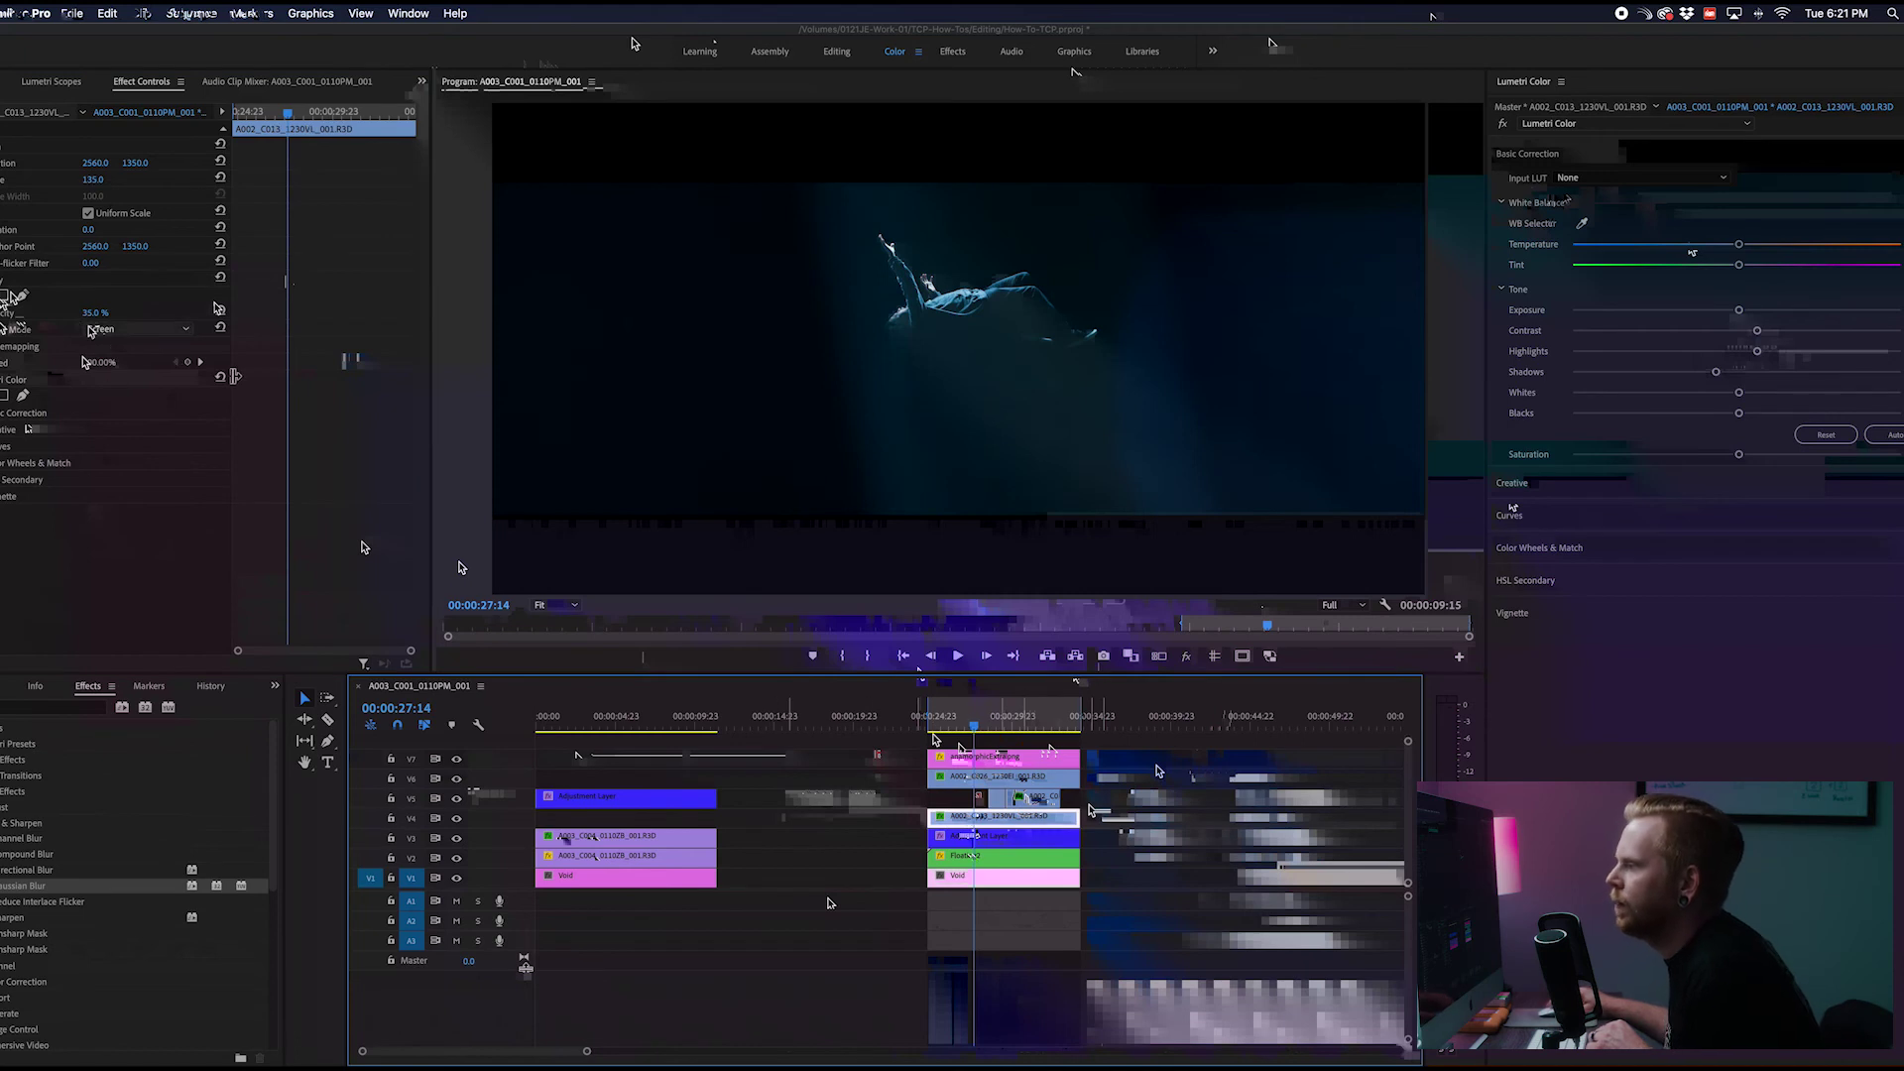
click(95, 313)
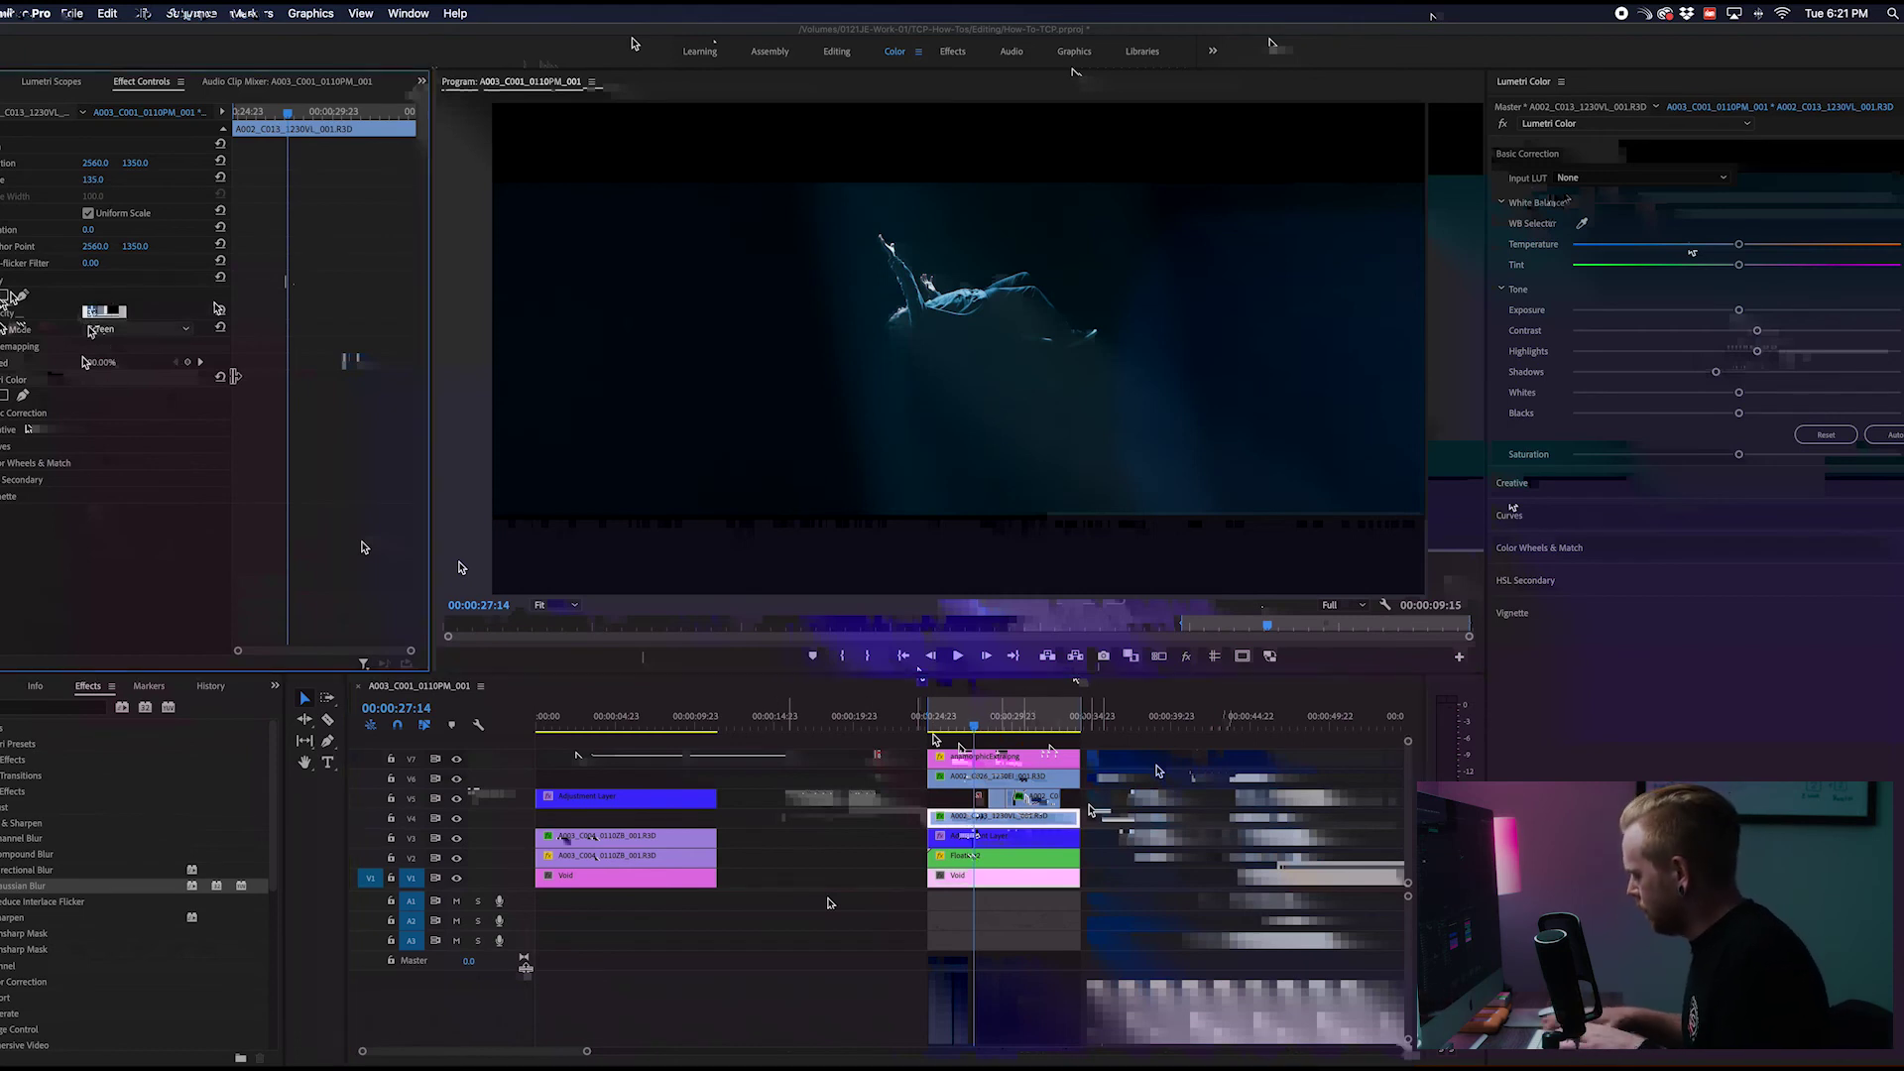
key(Return)
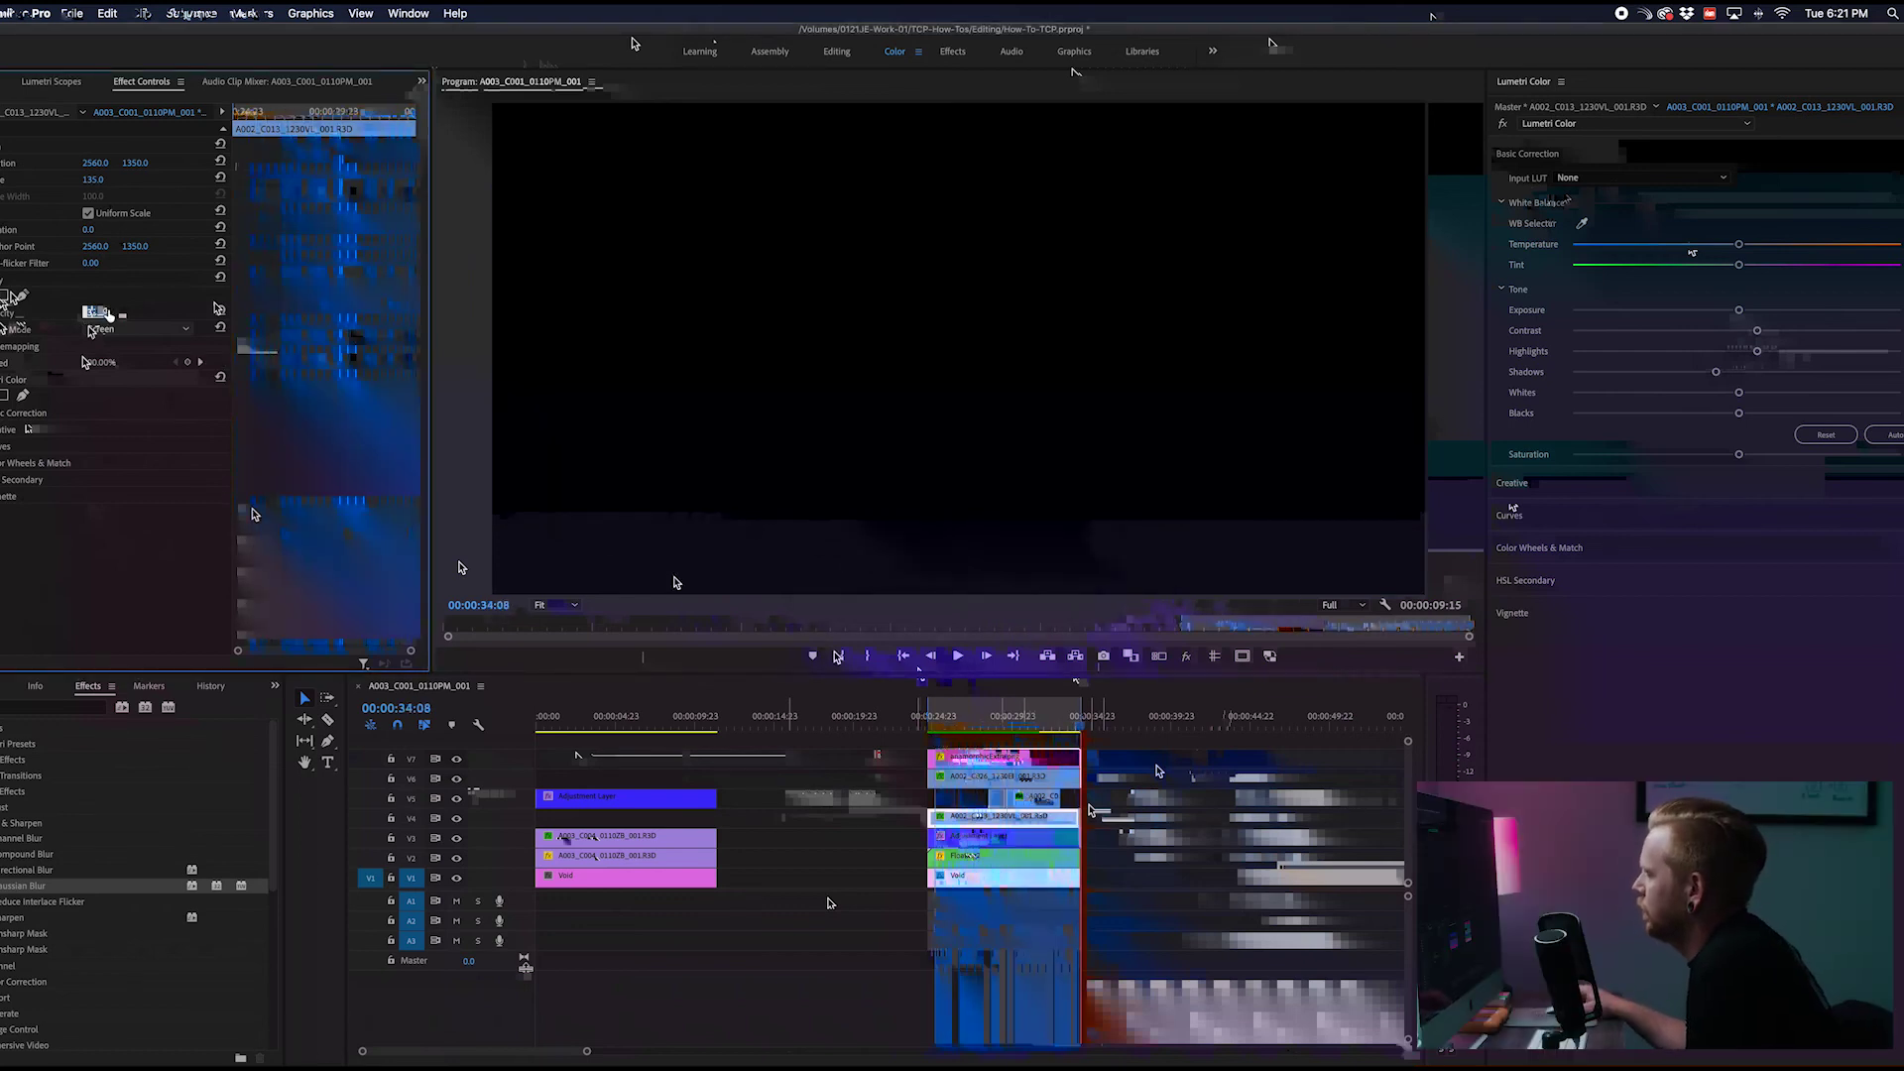
Render the sequence preview and play back the graded flare stack
click(1038, 719)
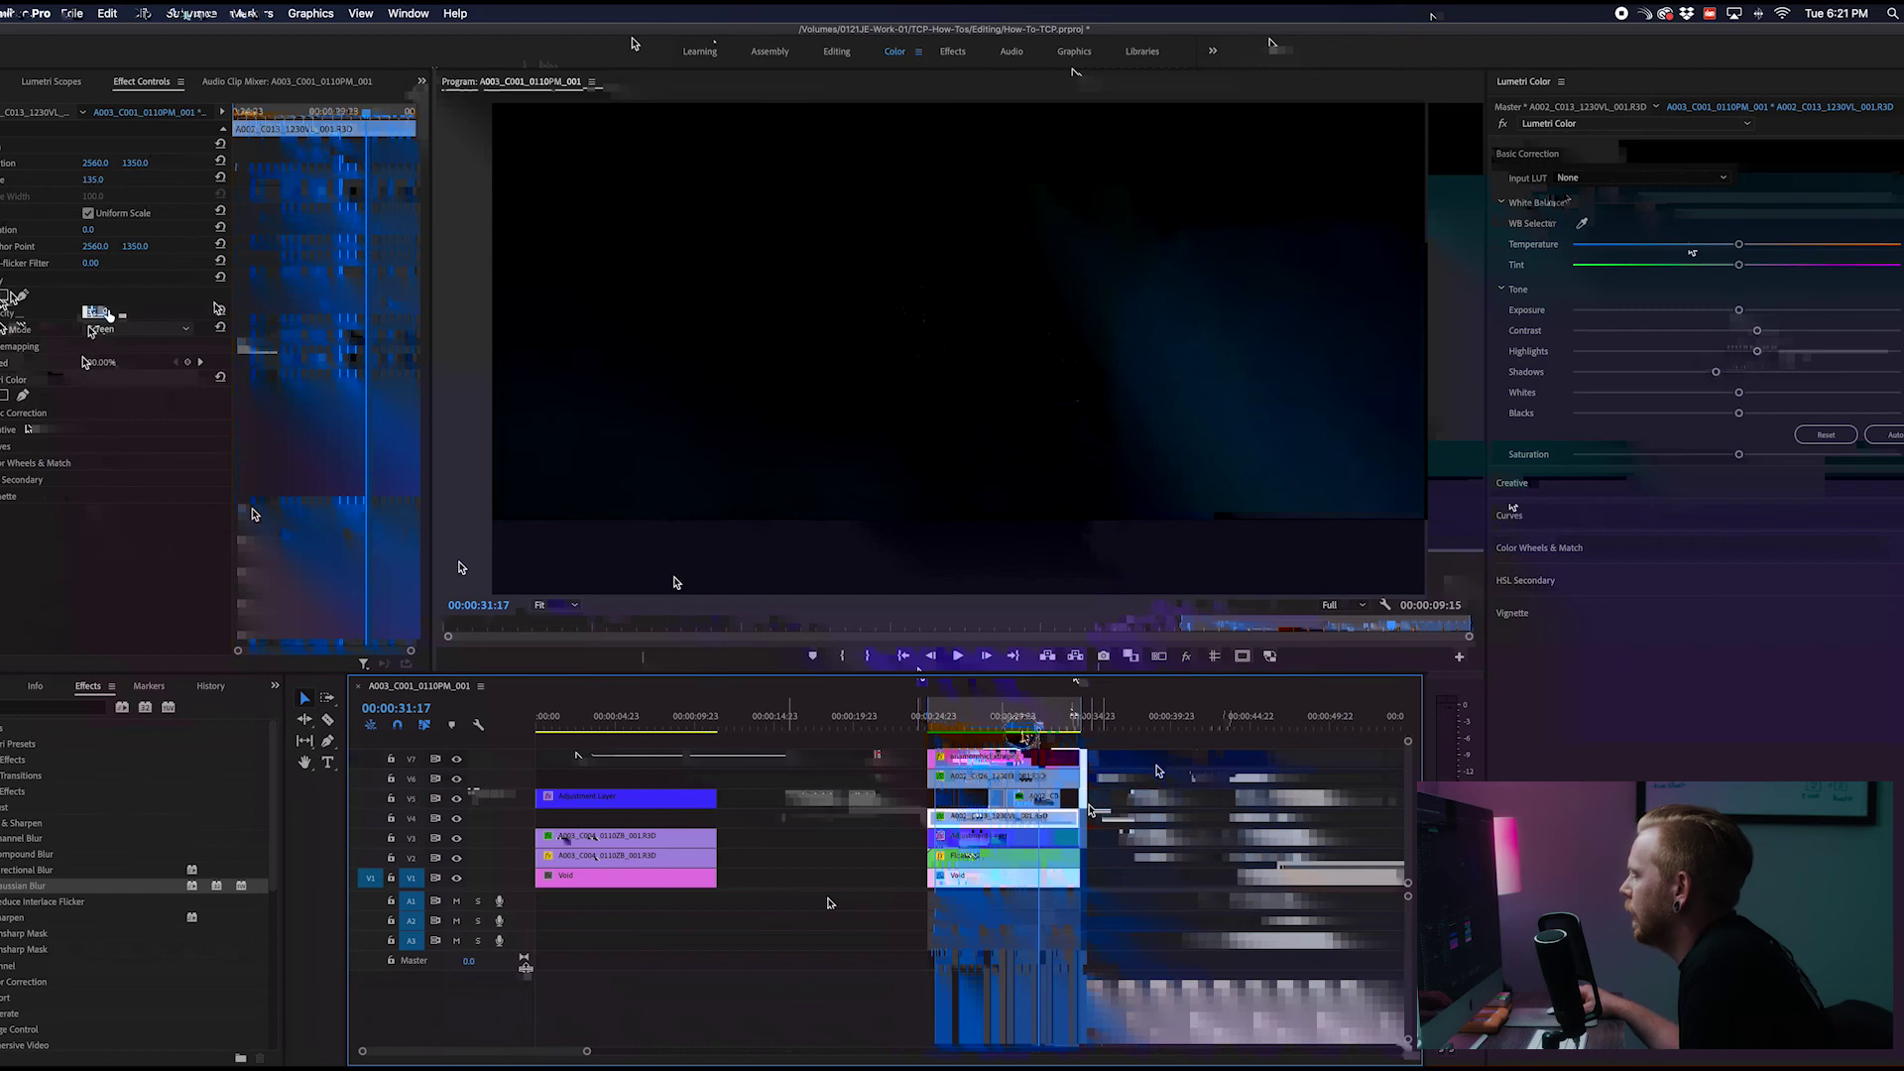
click(1021, 724)
key(Return)
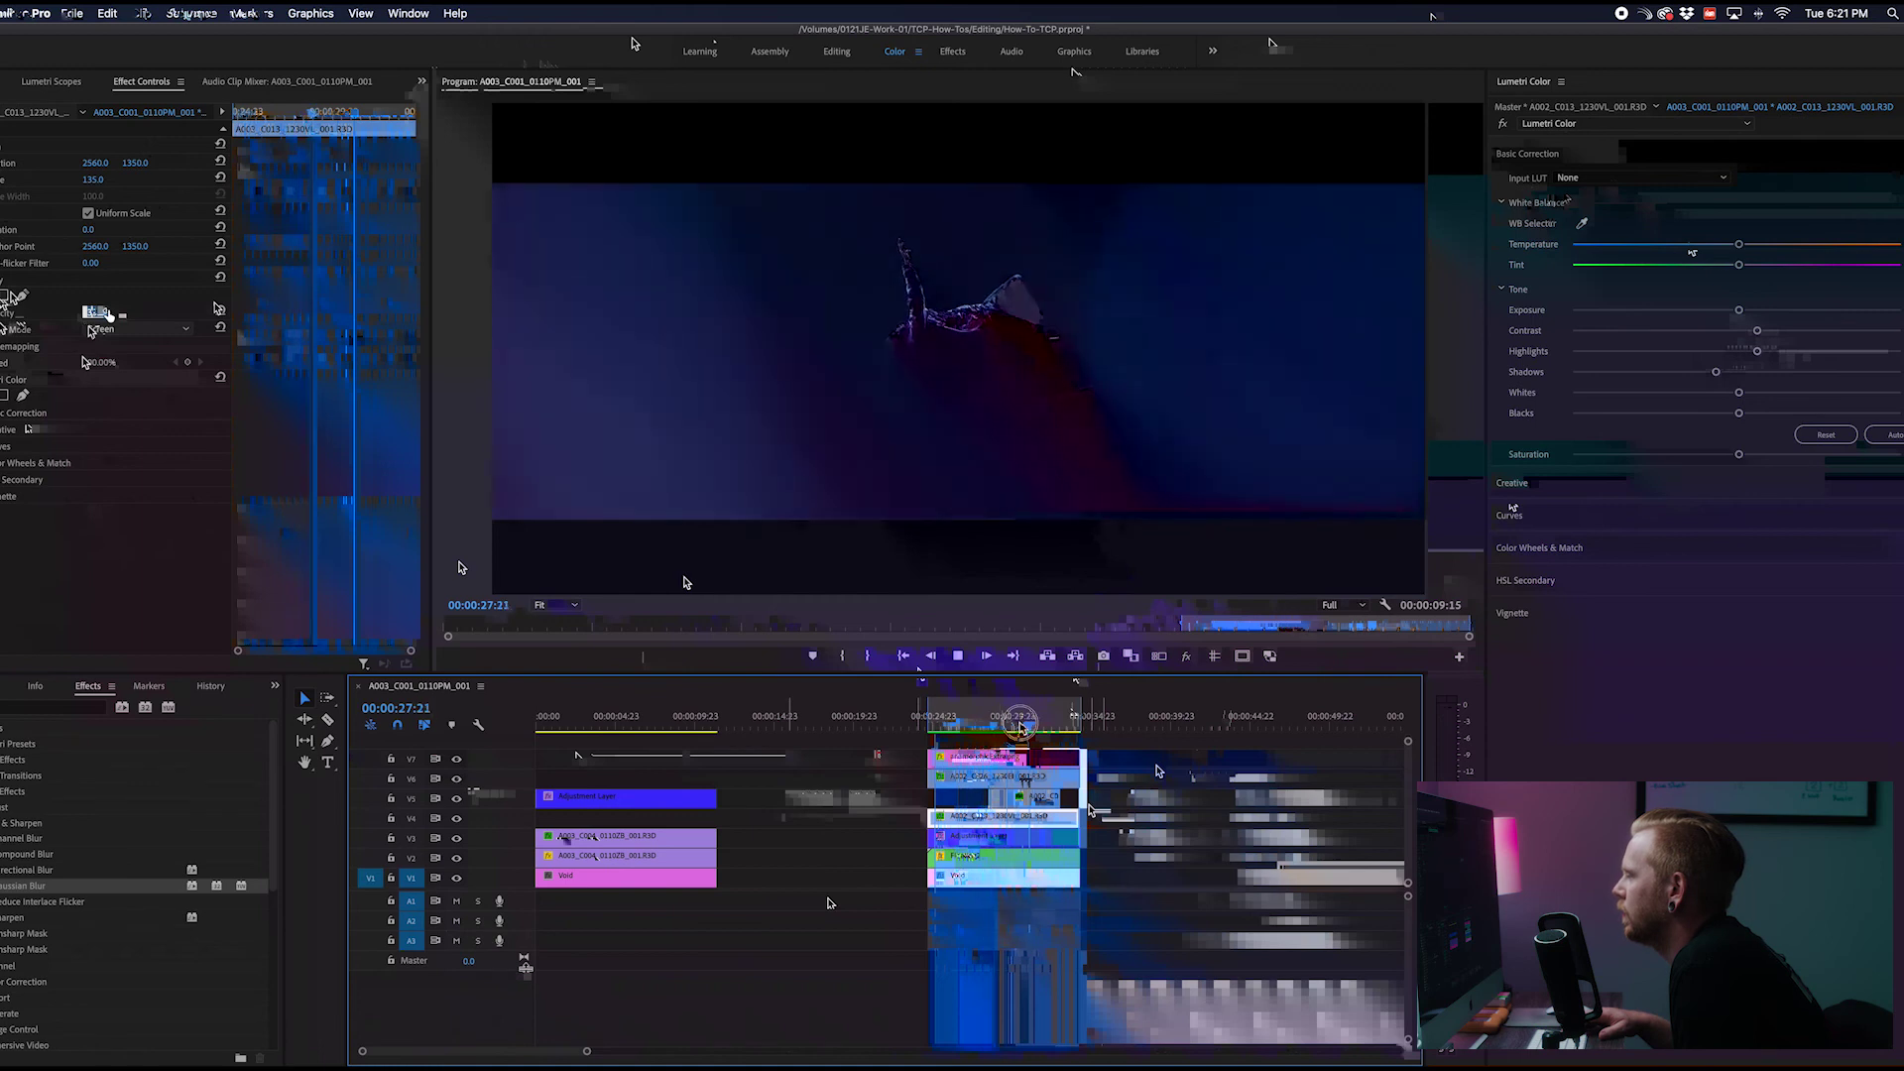
key(space)
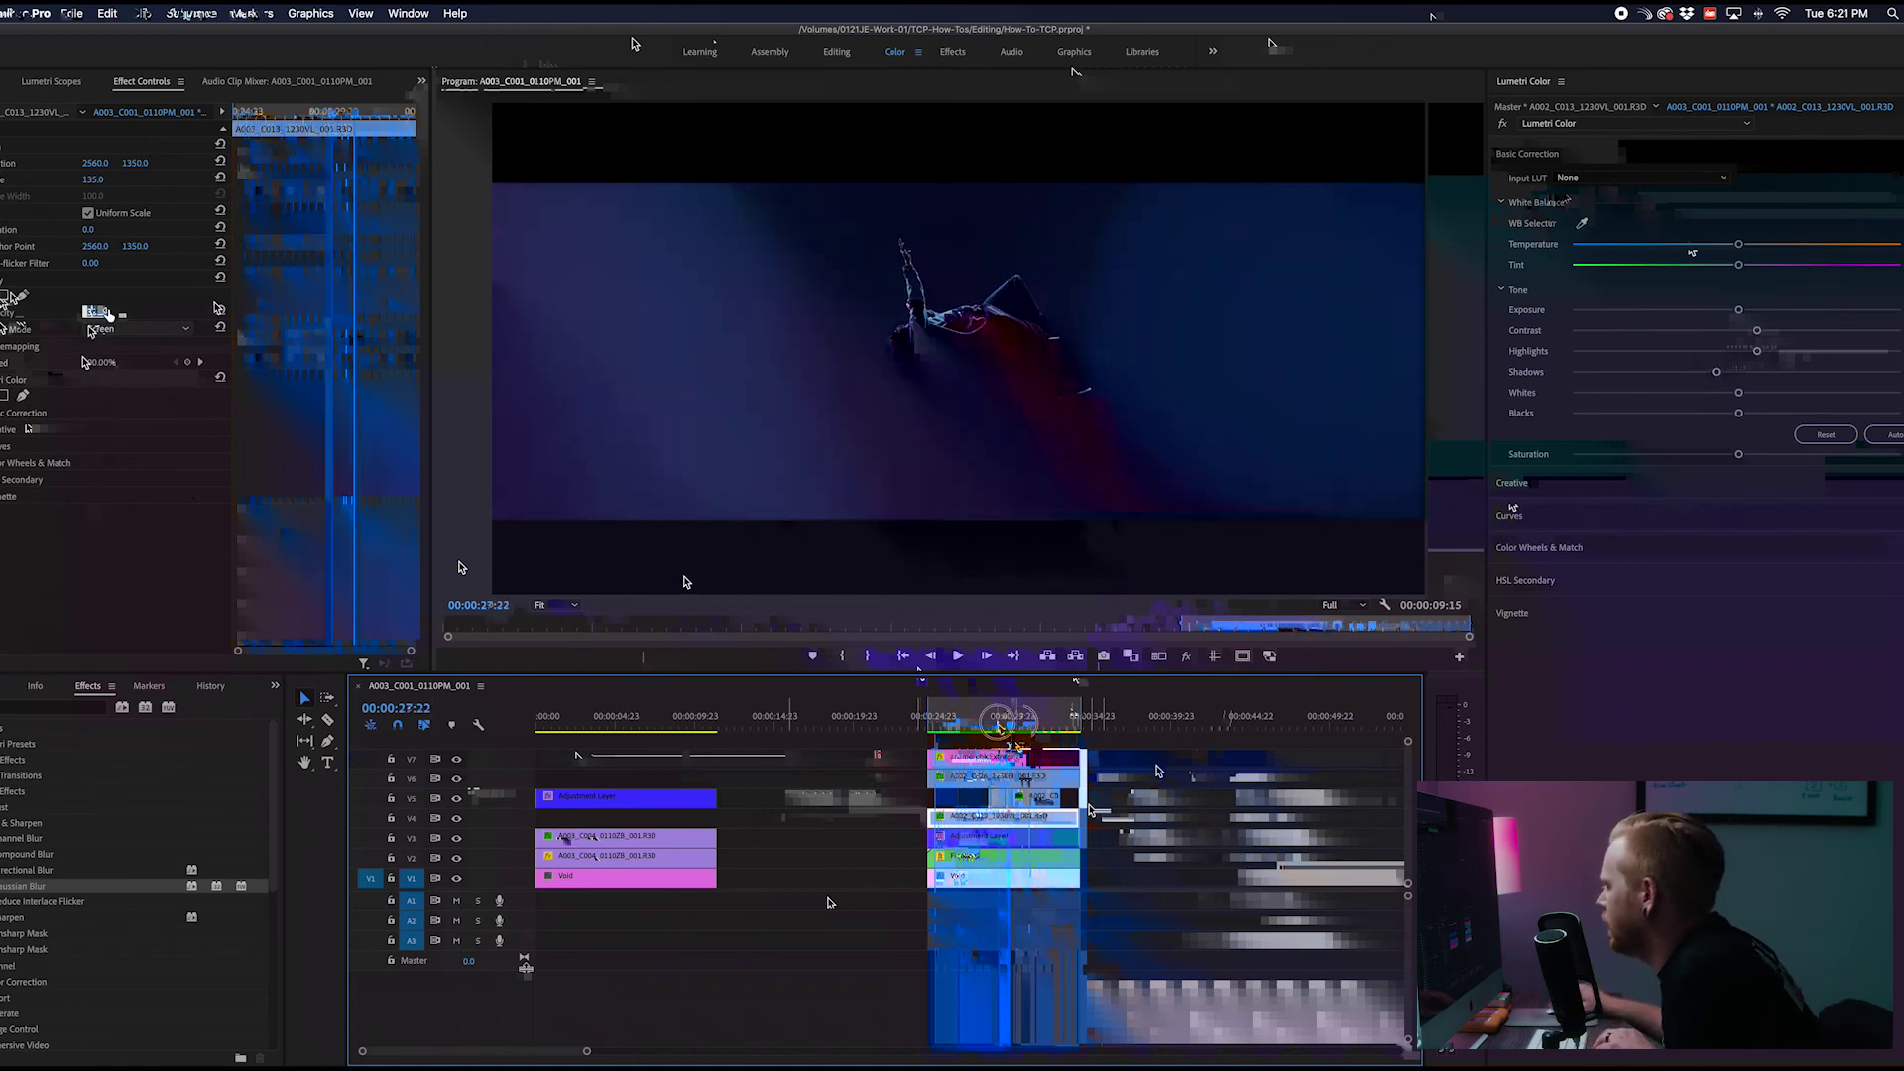
Apply an Additive Dissolve video transition to the start of the first A002_C015 flare clip
key(equal)
key(equal)
key(equal)
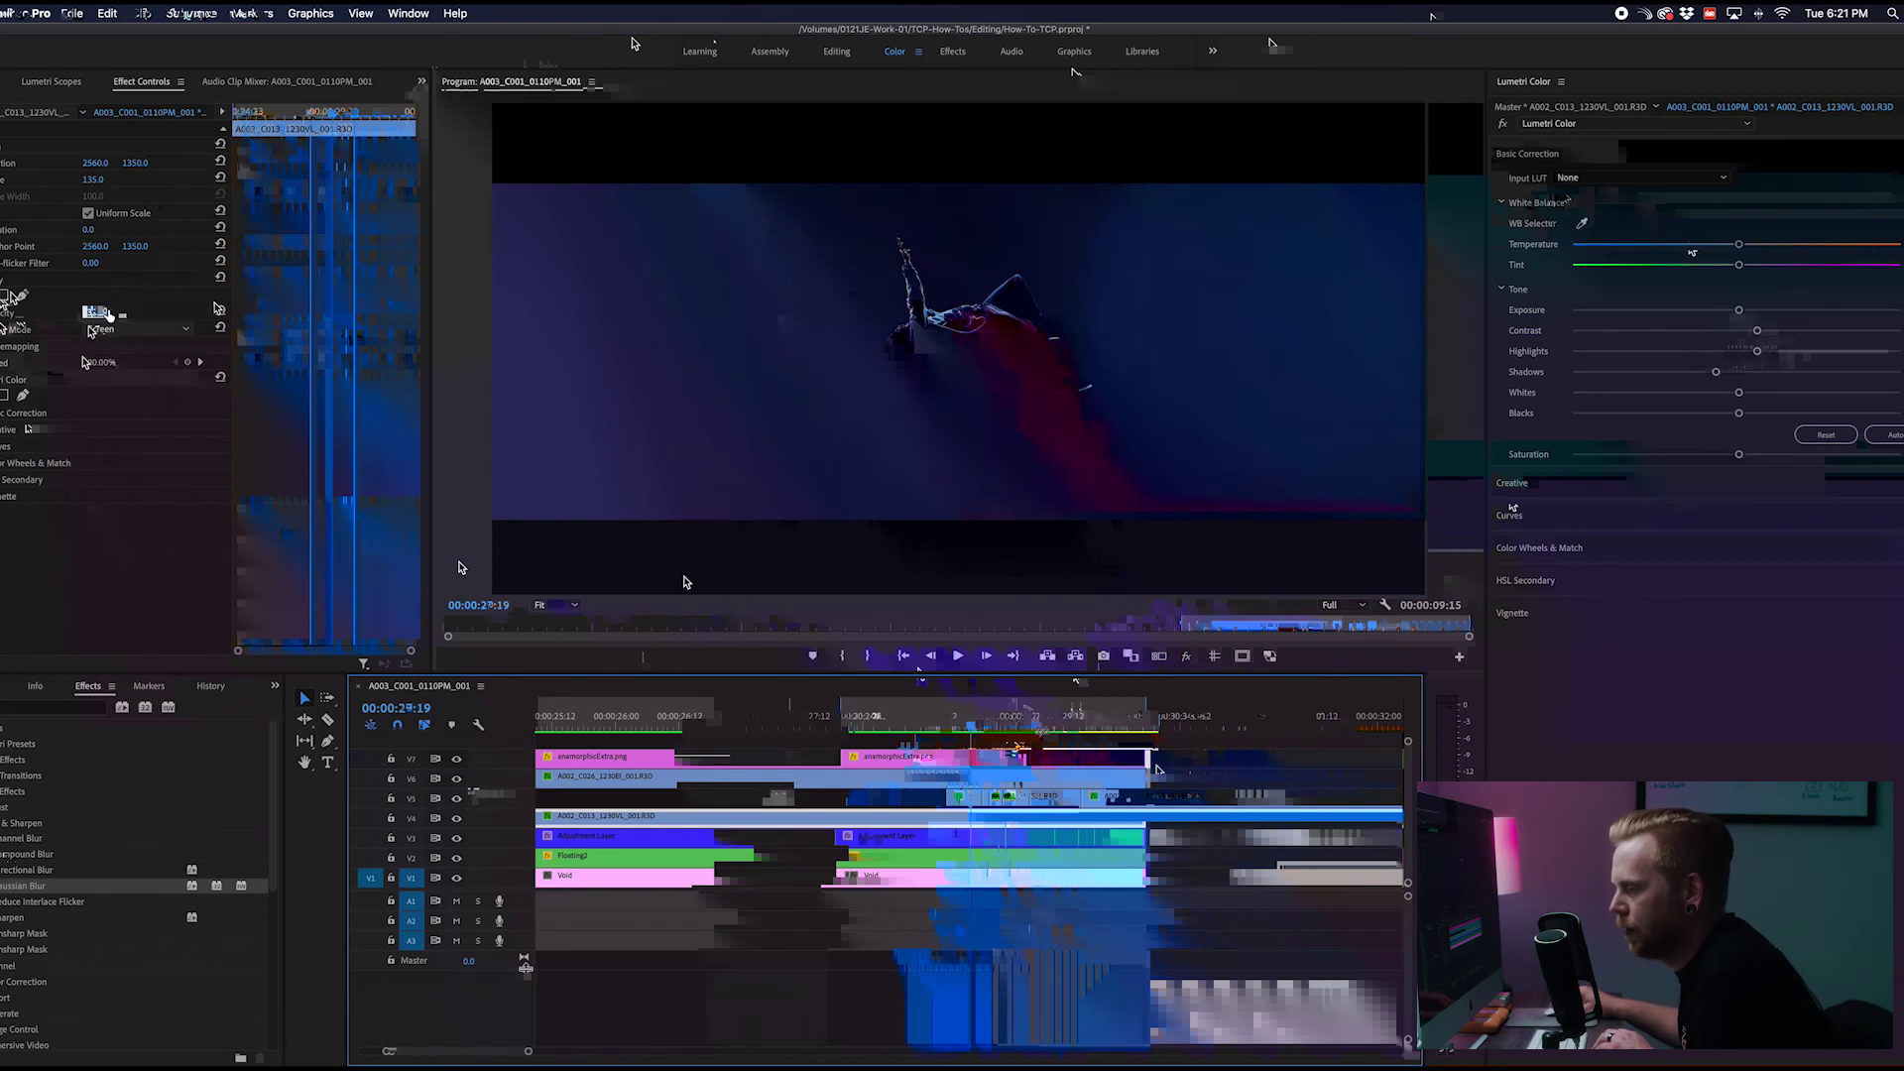
click(4, 823)
click(4, 823)
click(4, 791)
click(4, 808)
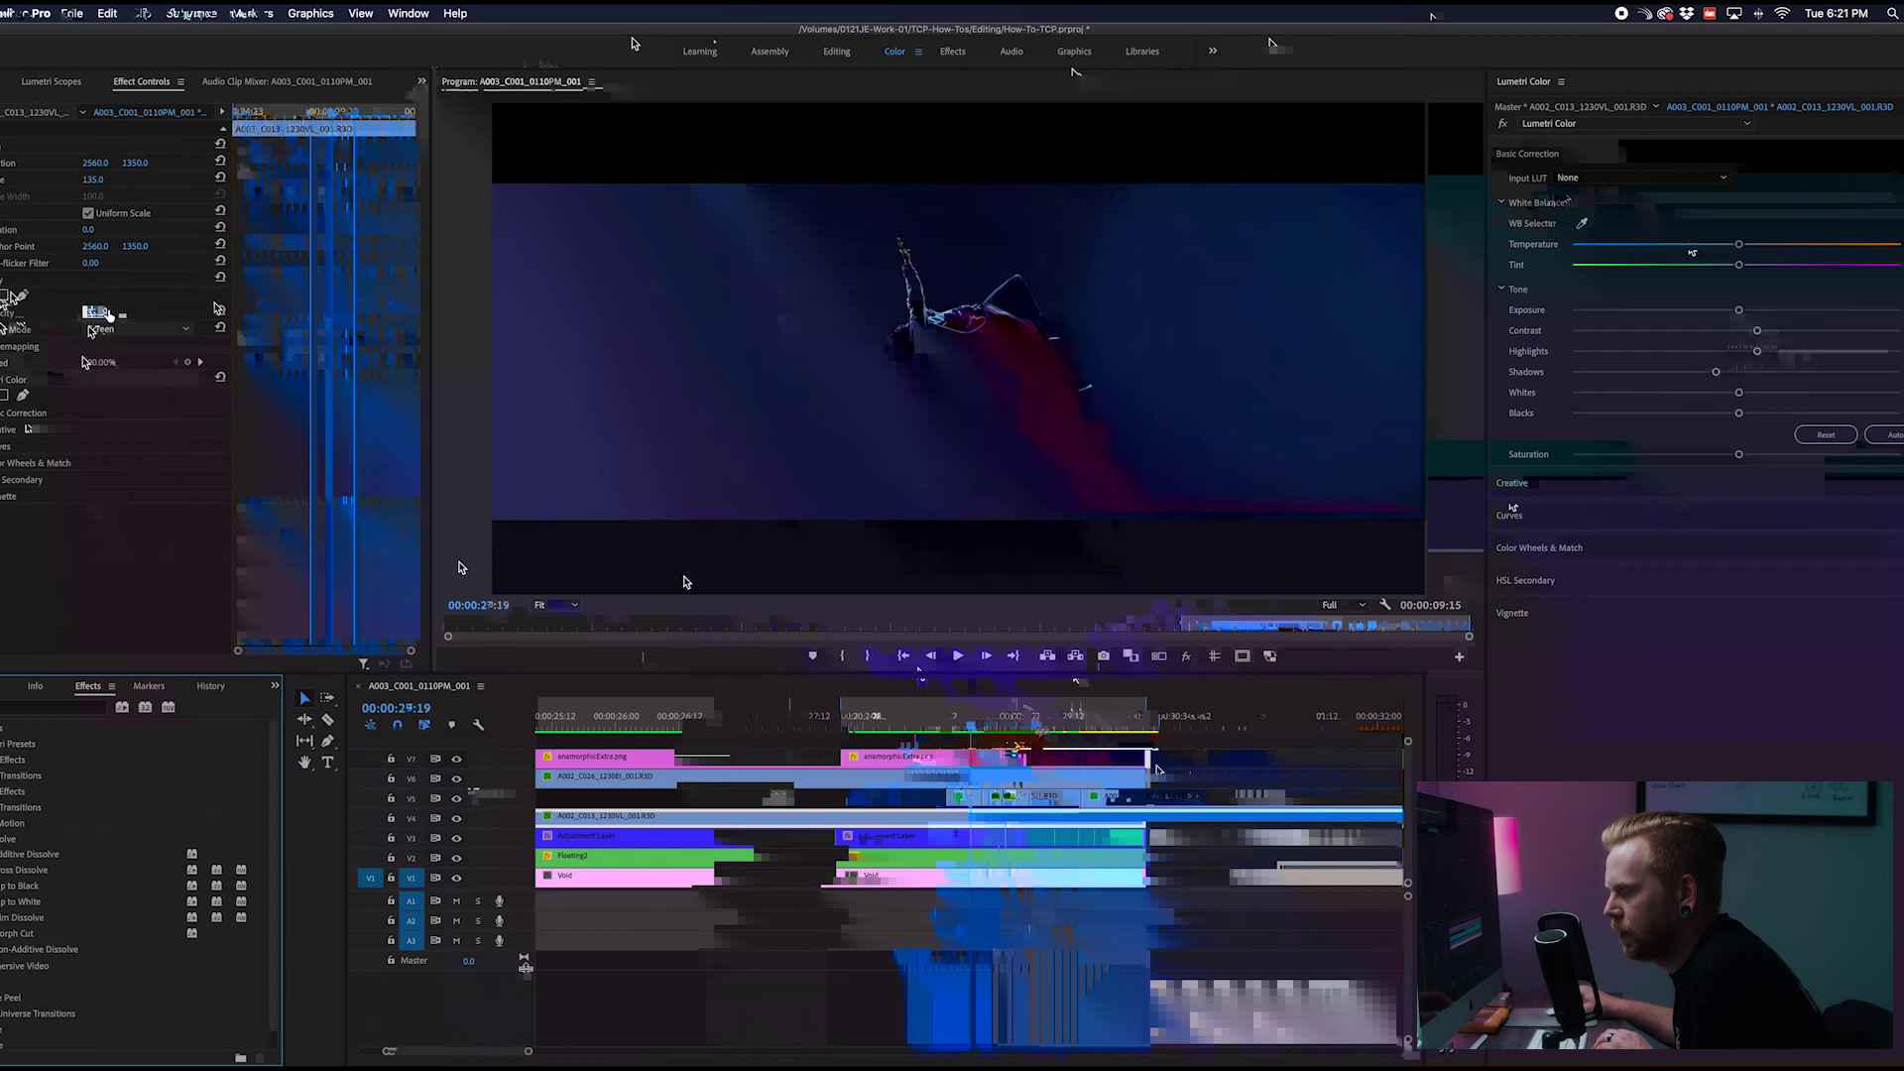
drag(16, 854, 950, 803)
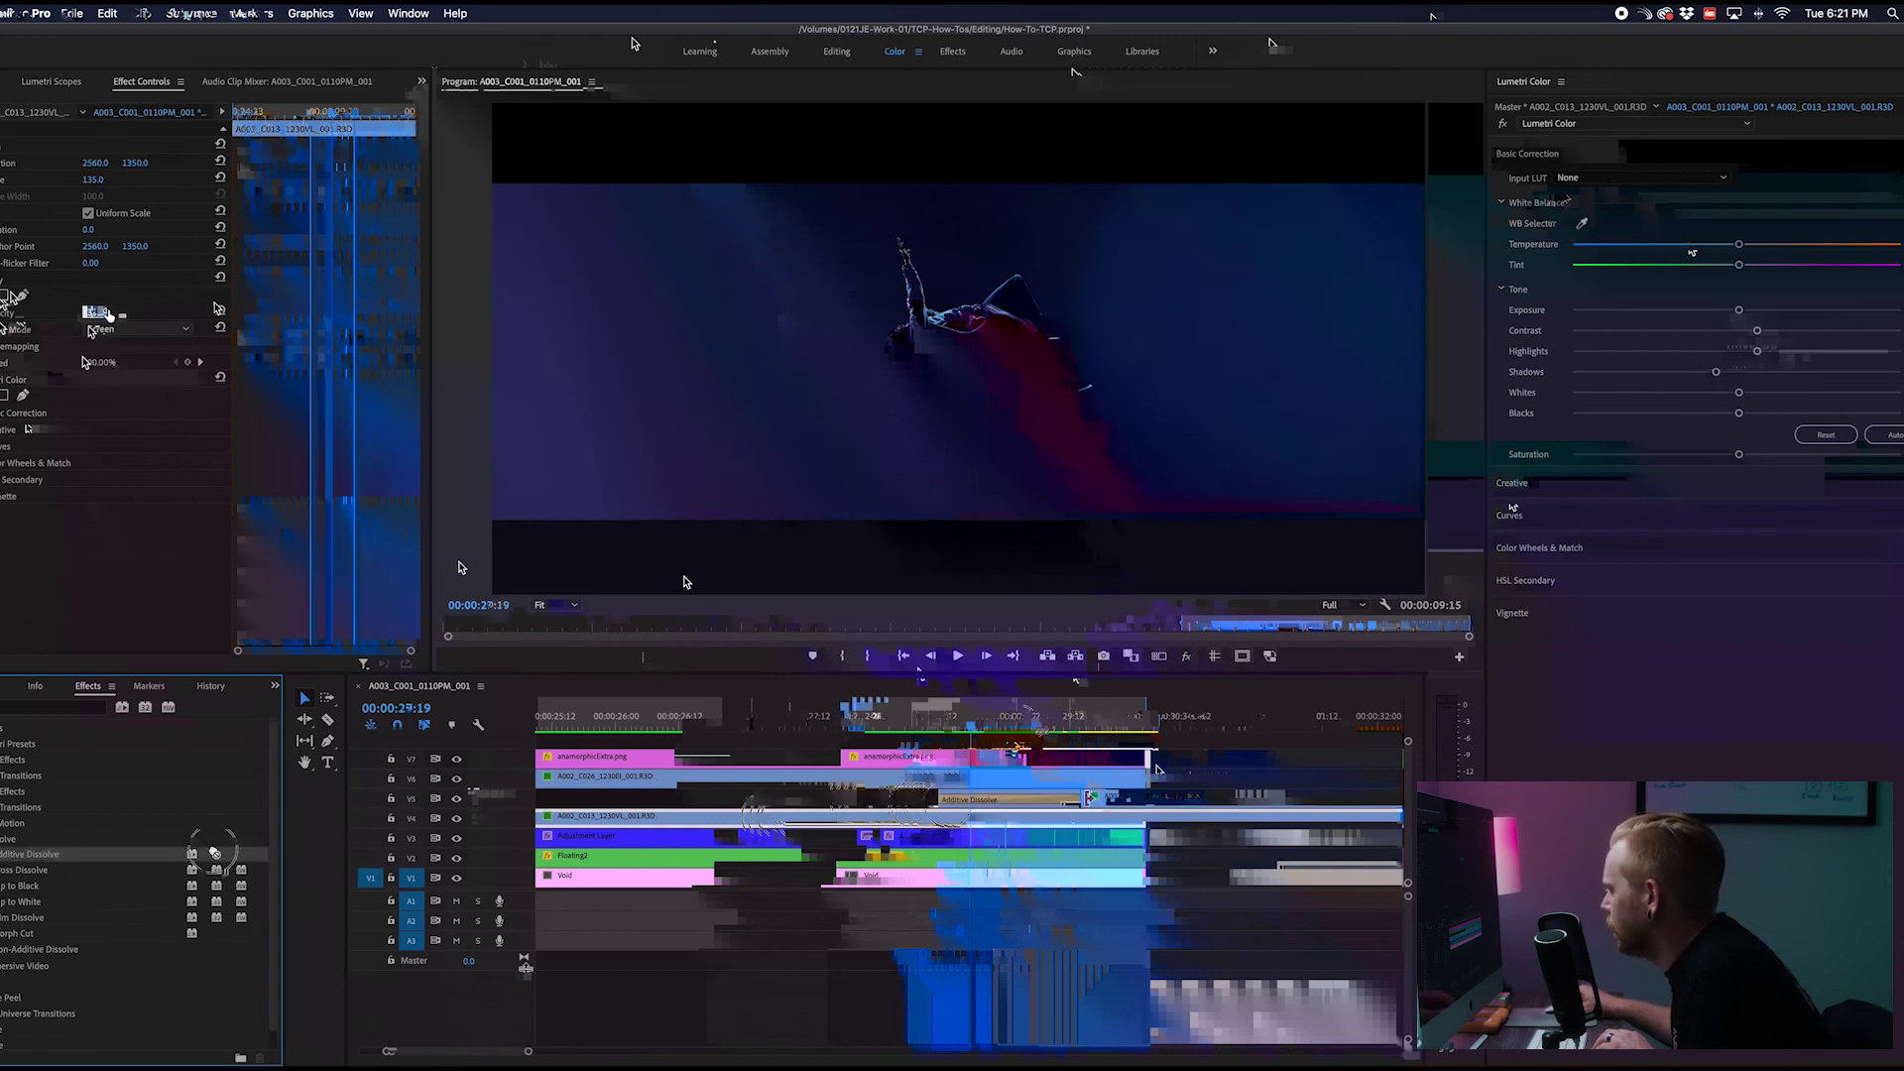
Shorten the Additive Dissolve at the start of the flare clip to 7 frames and the one at its end to 8 frames
drag(1089, 798, 956, 803)
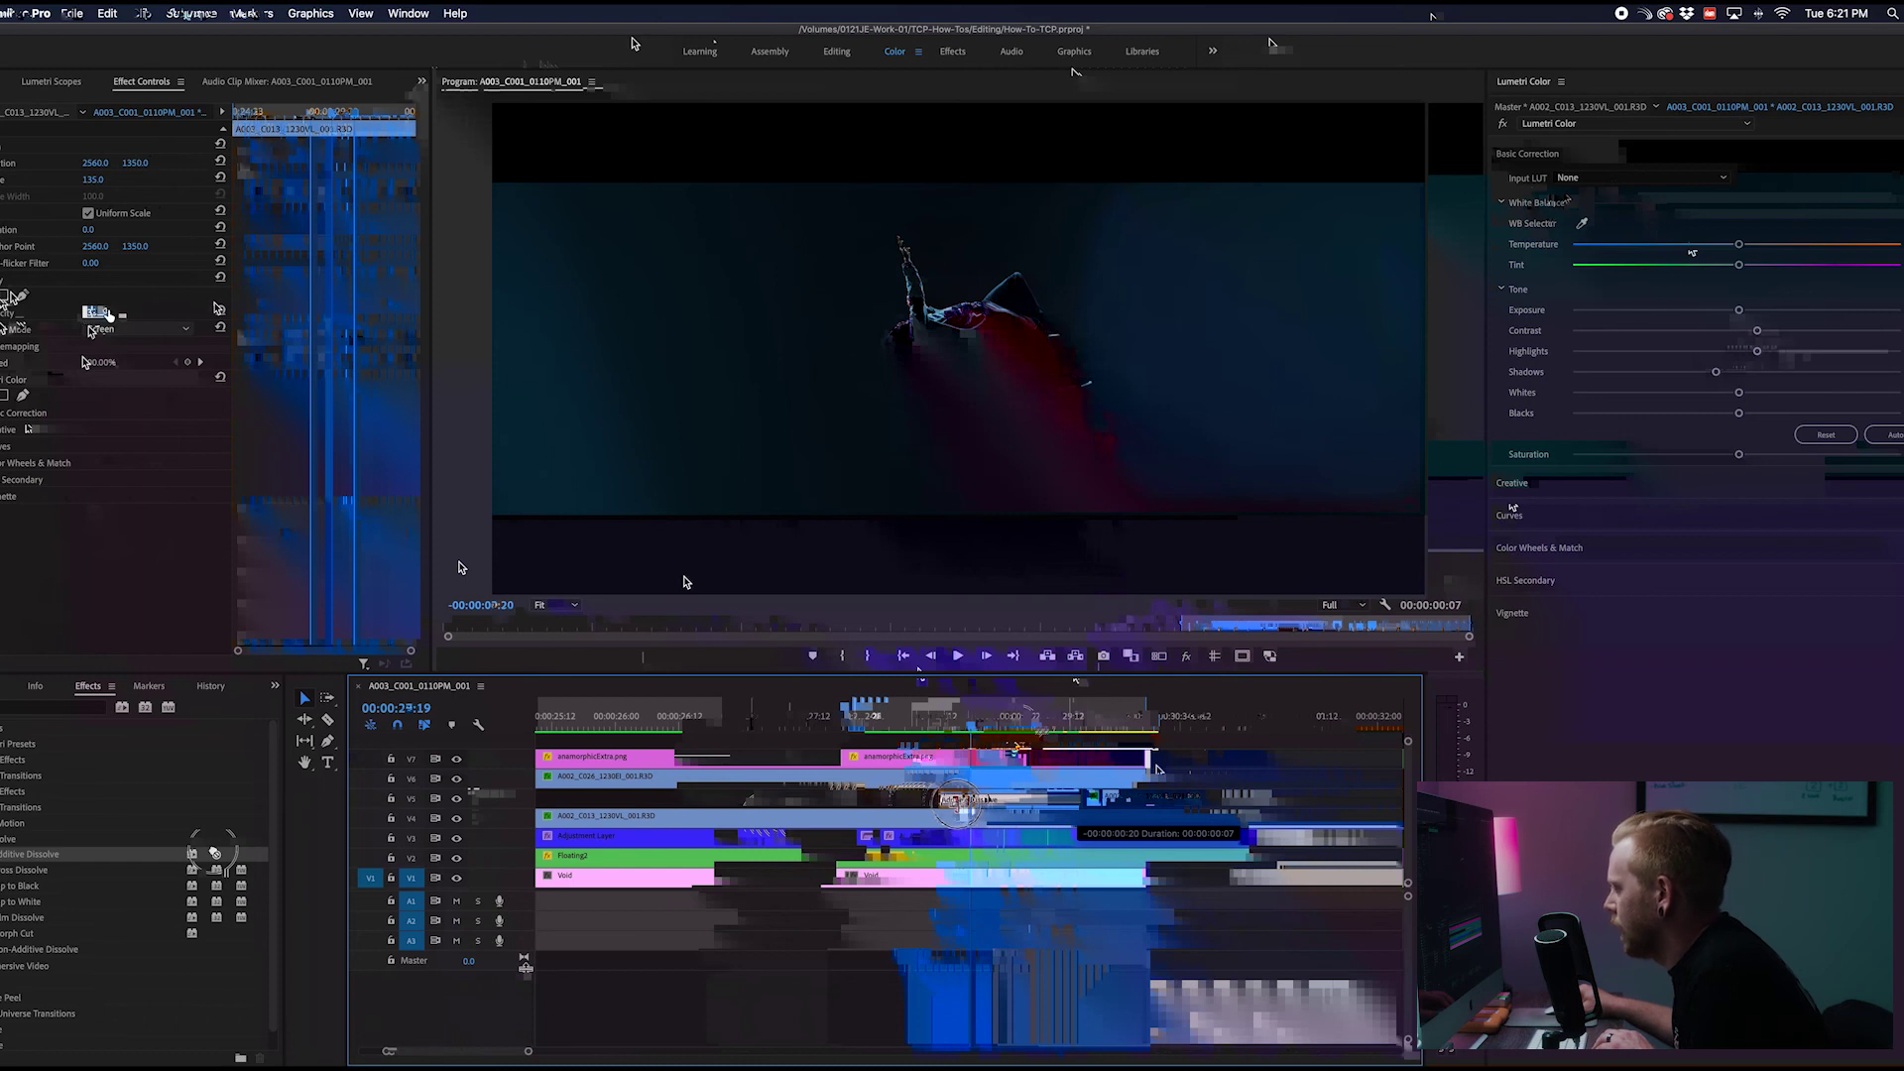
scroll(1046, 803, right, 4)
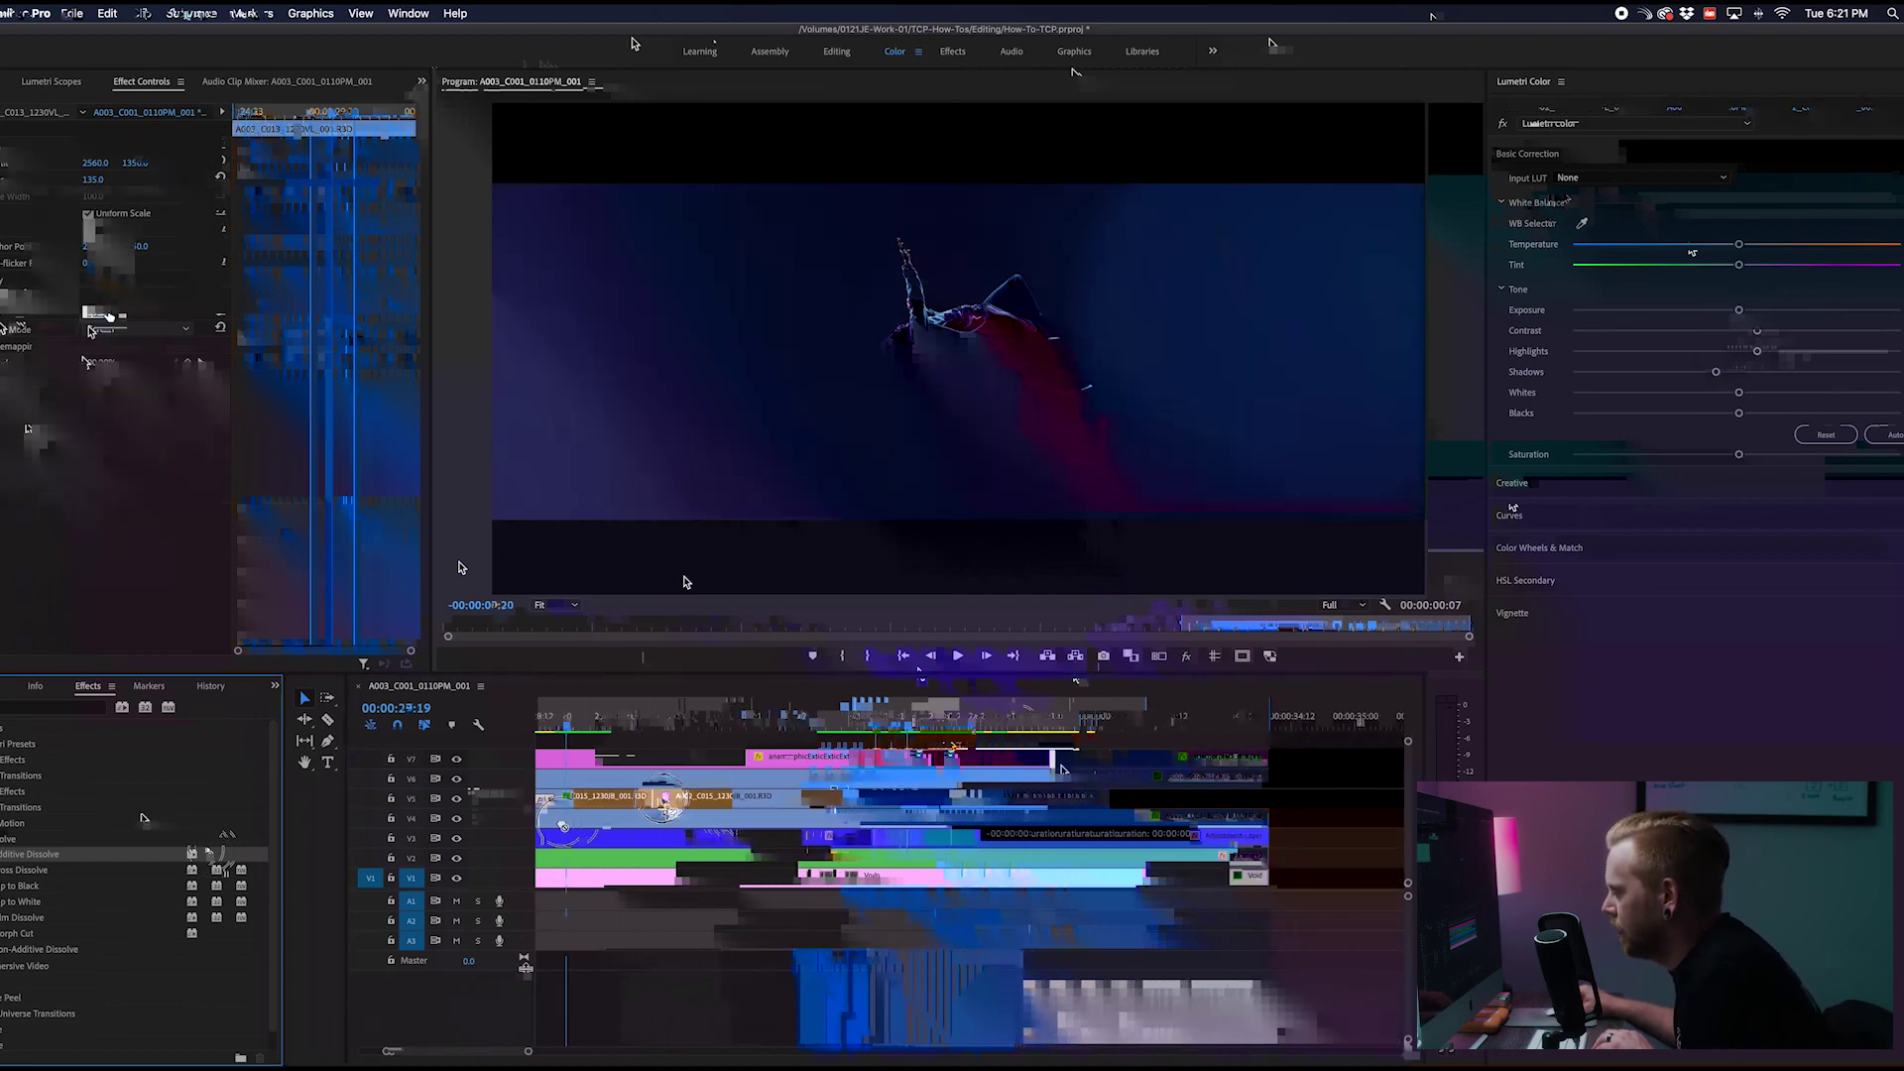
drag(574, 802, 644, 799)
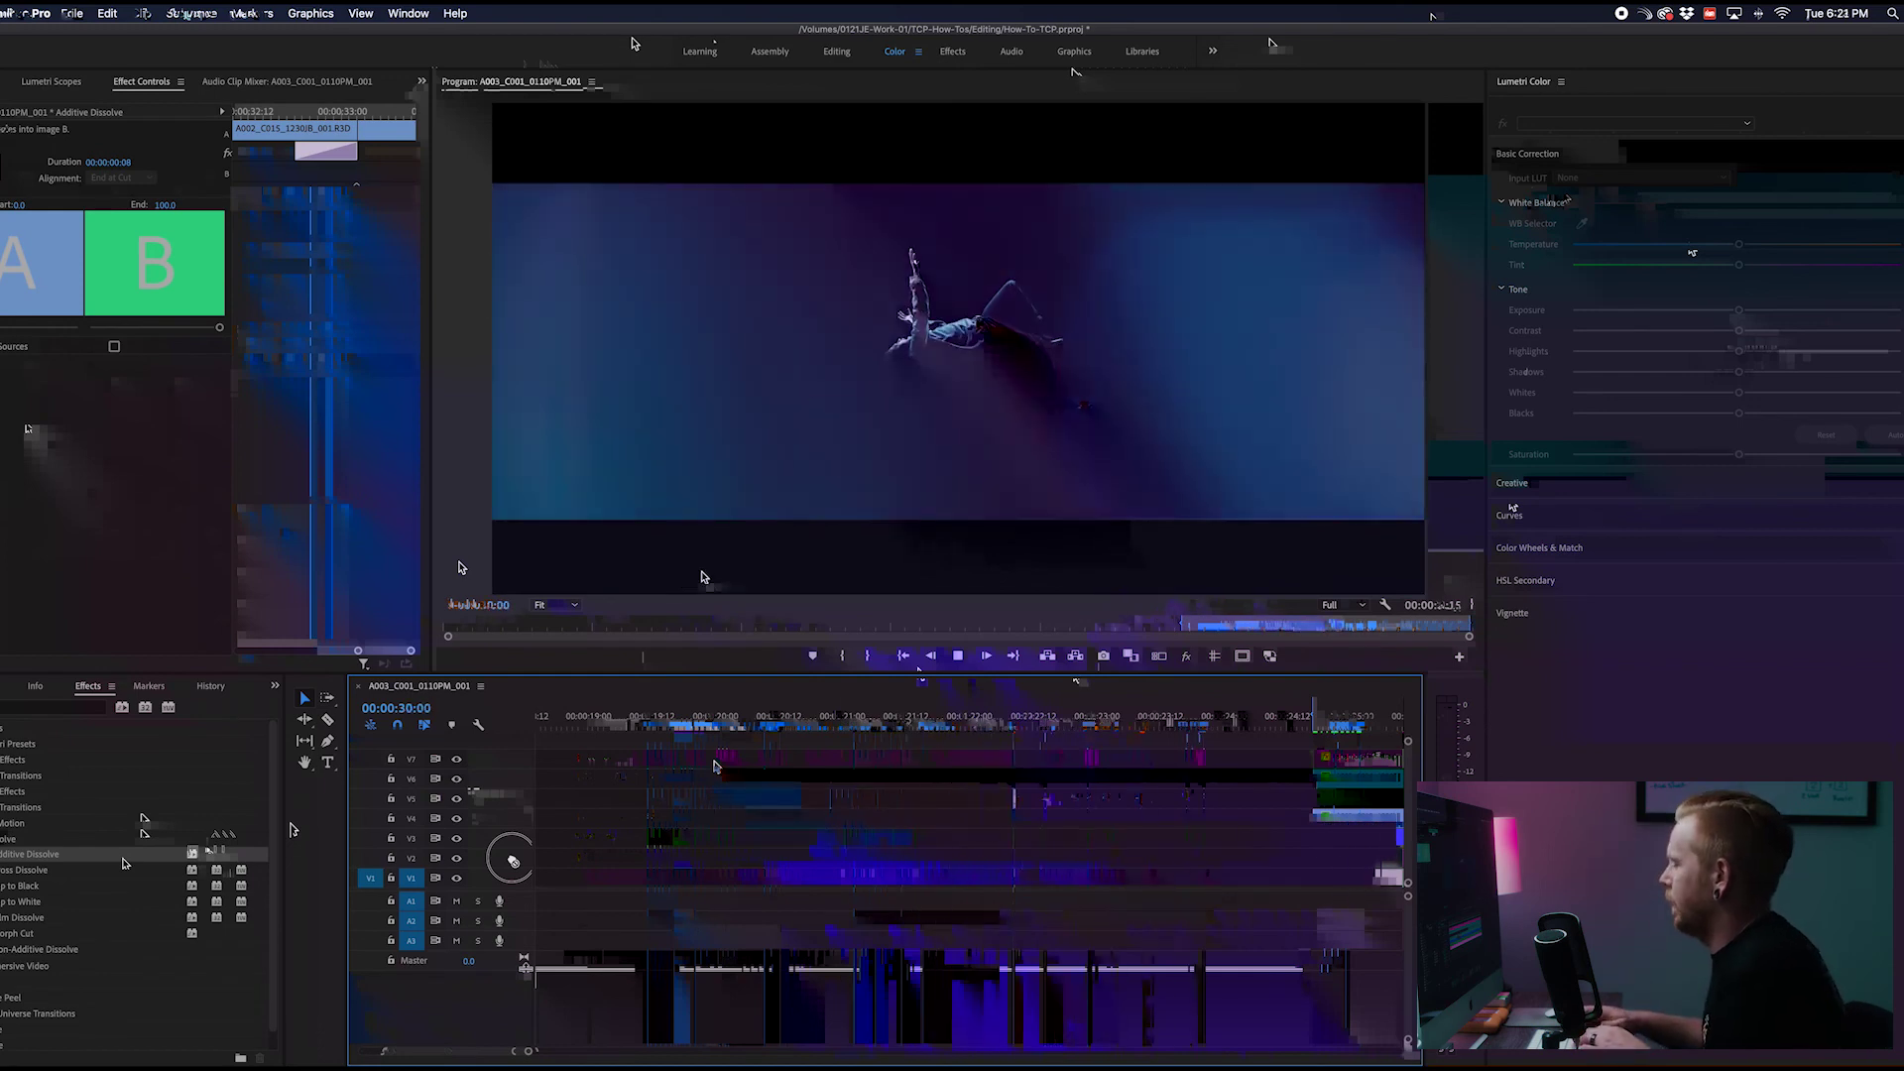
Render the sequence preview and play back the flare clip with its shortened dissolves
key(Return)
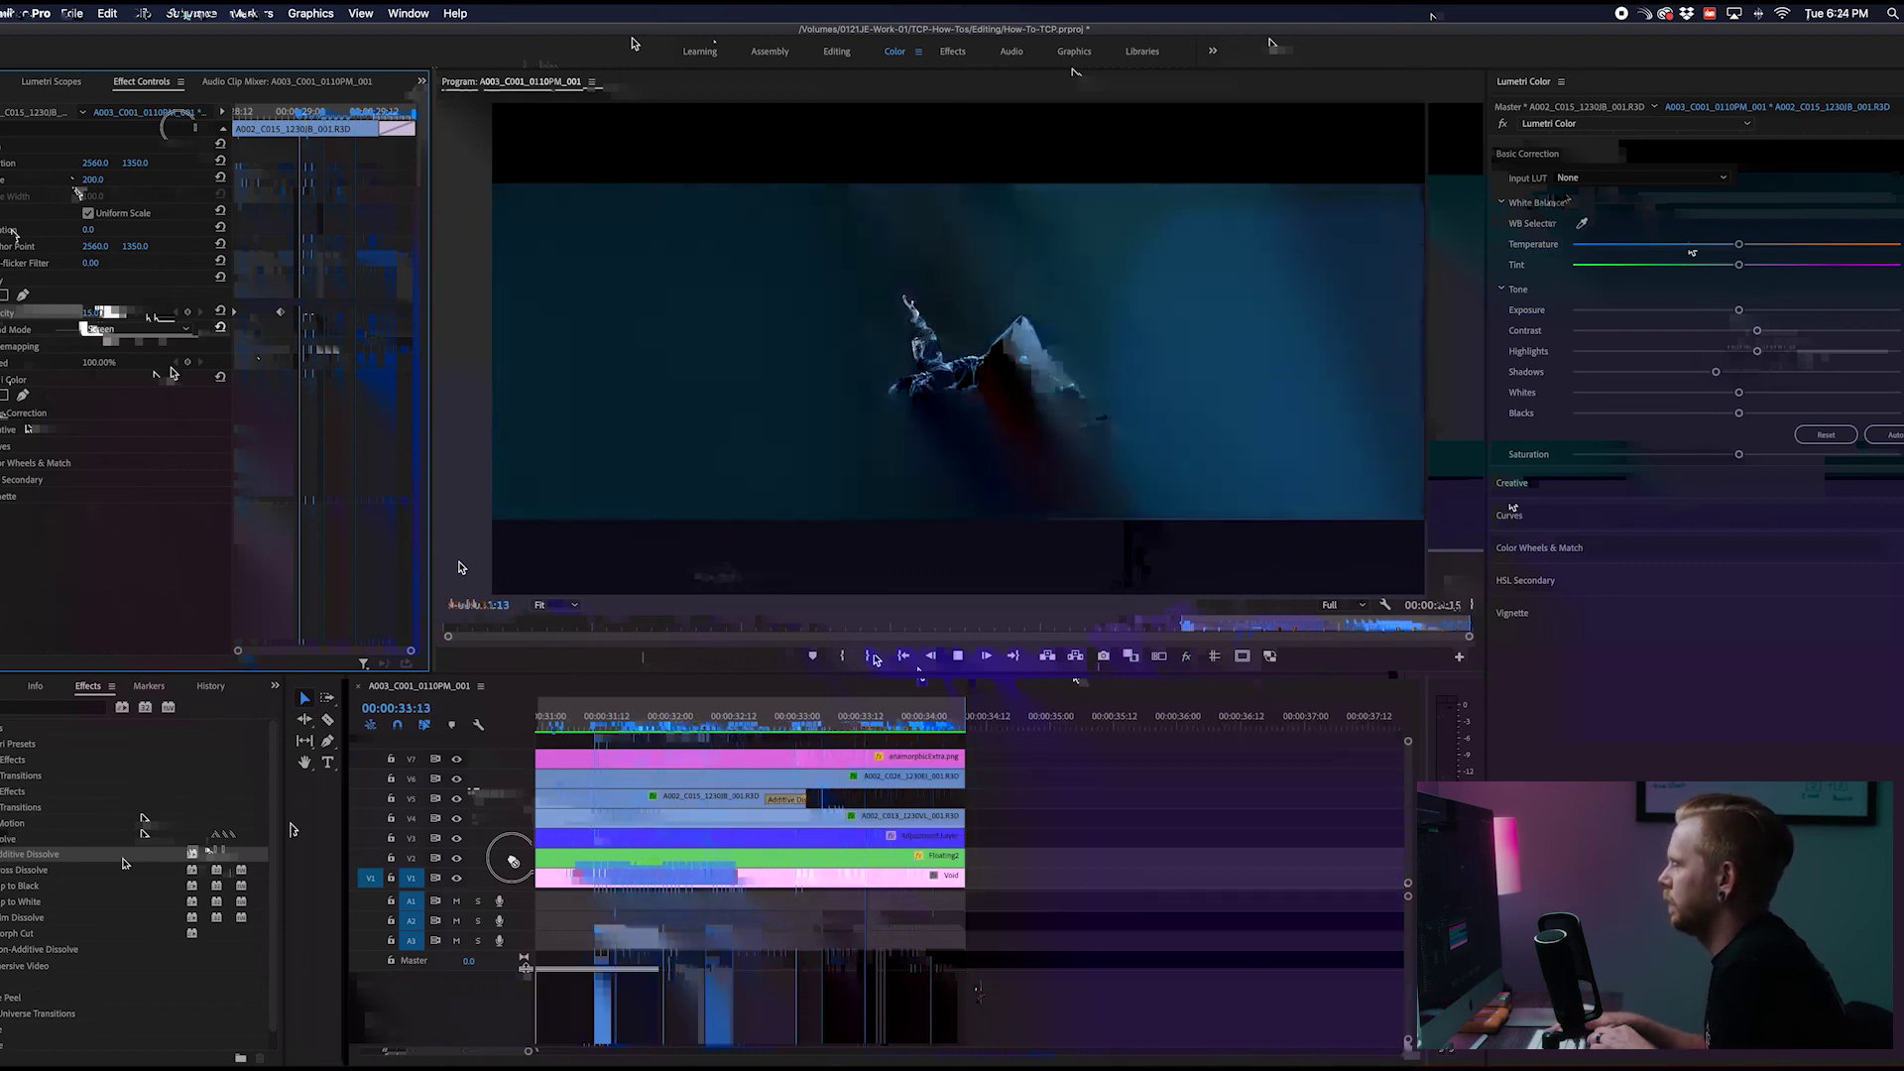
click(593, 718)
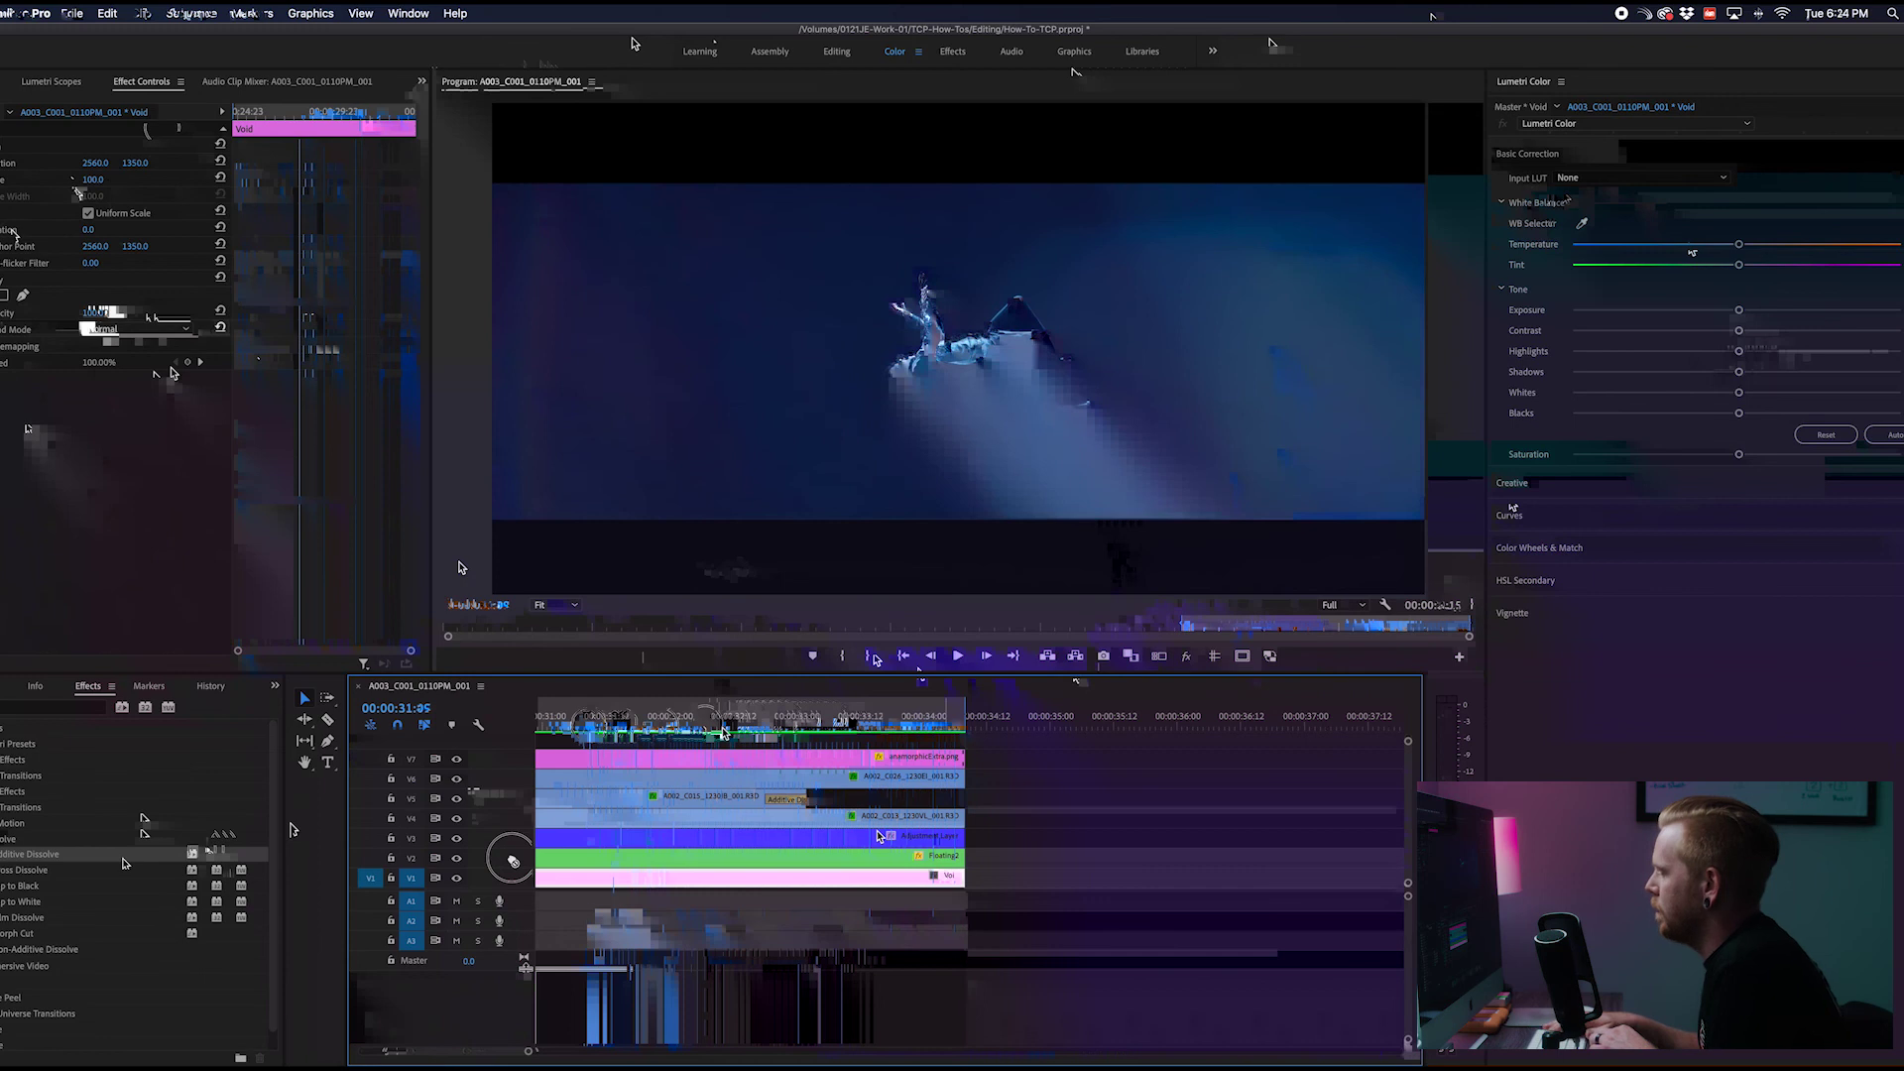
Turn on scale keyframing for the Void clip and set its scale to 70
key(minus)
key(minus)
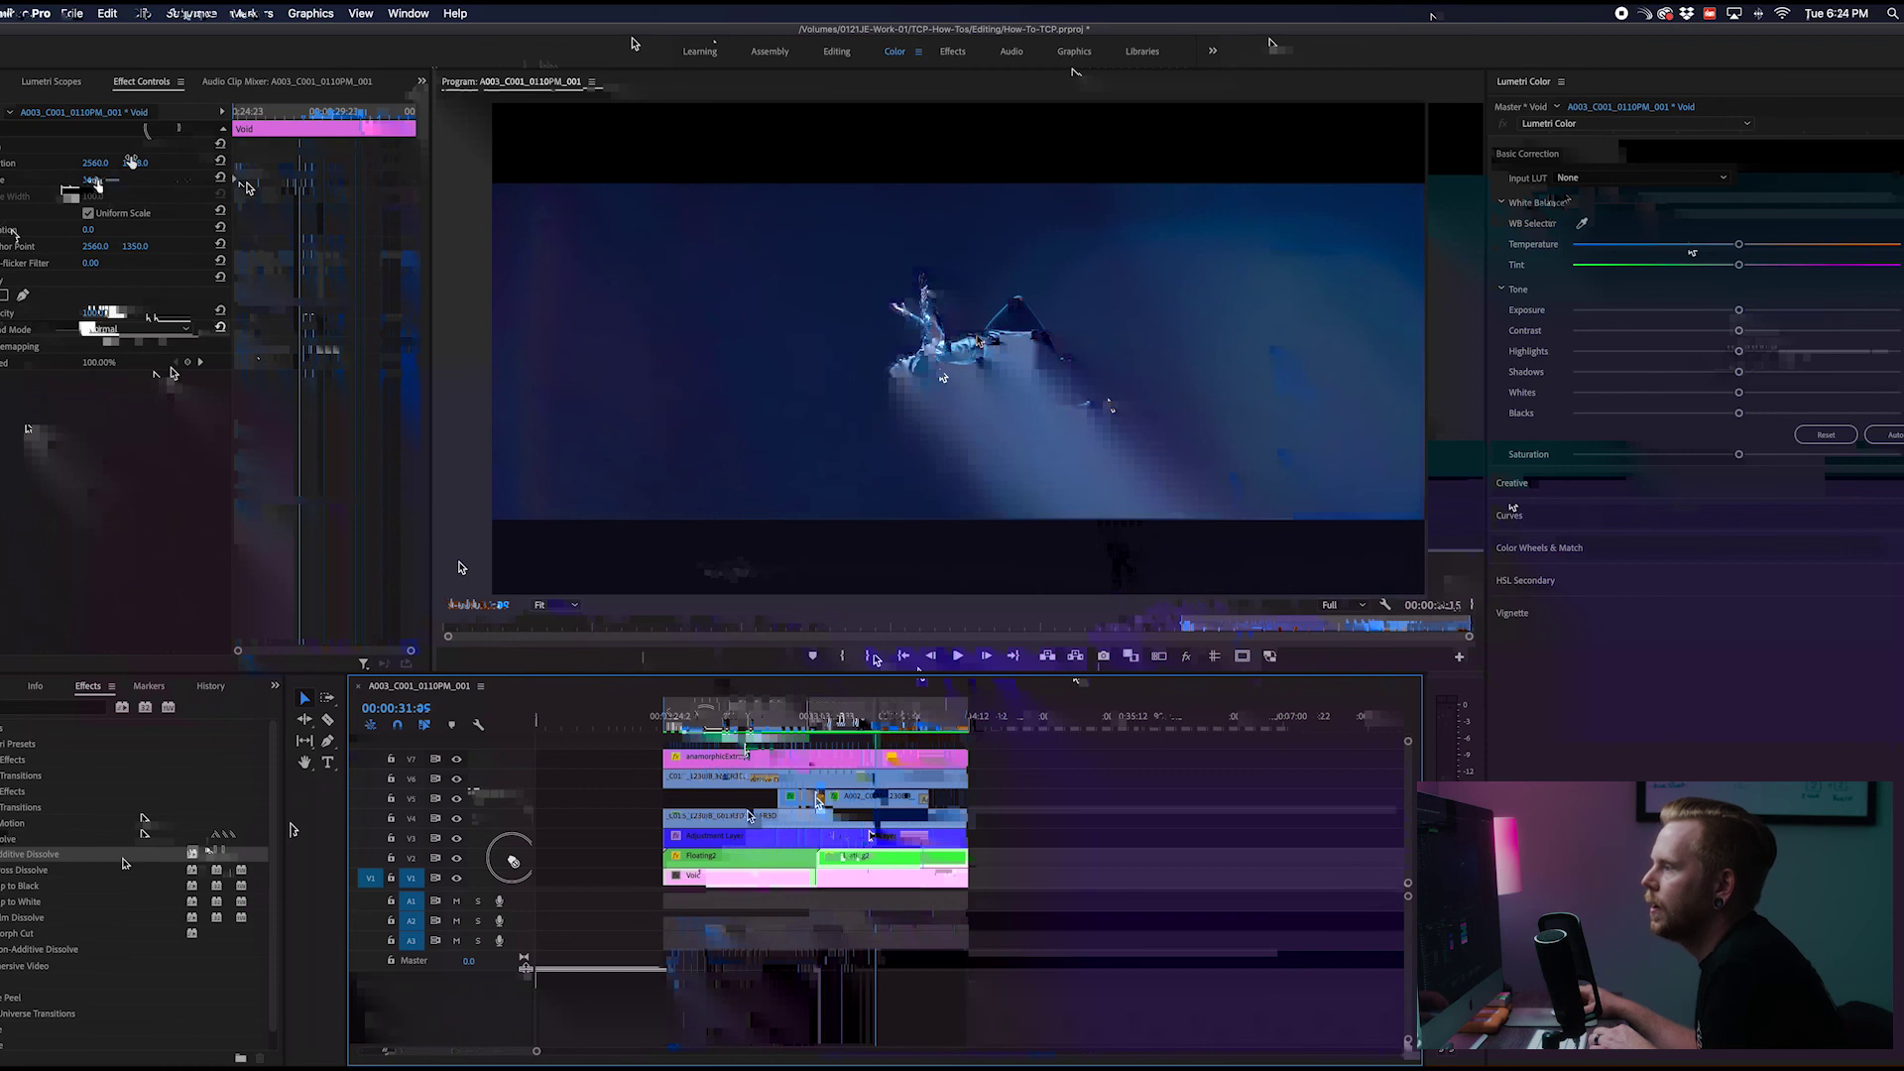
click(174, 179)
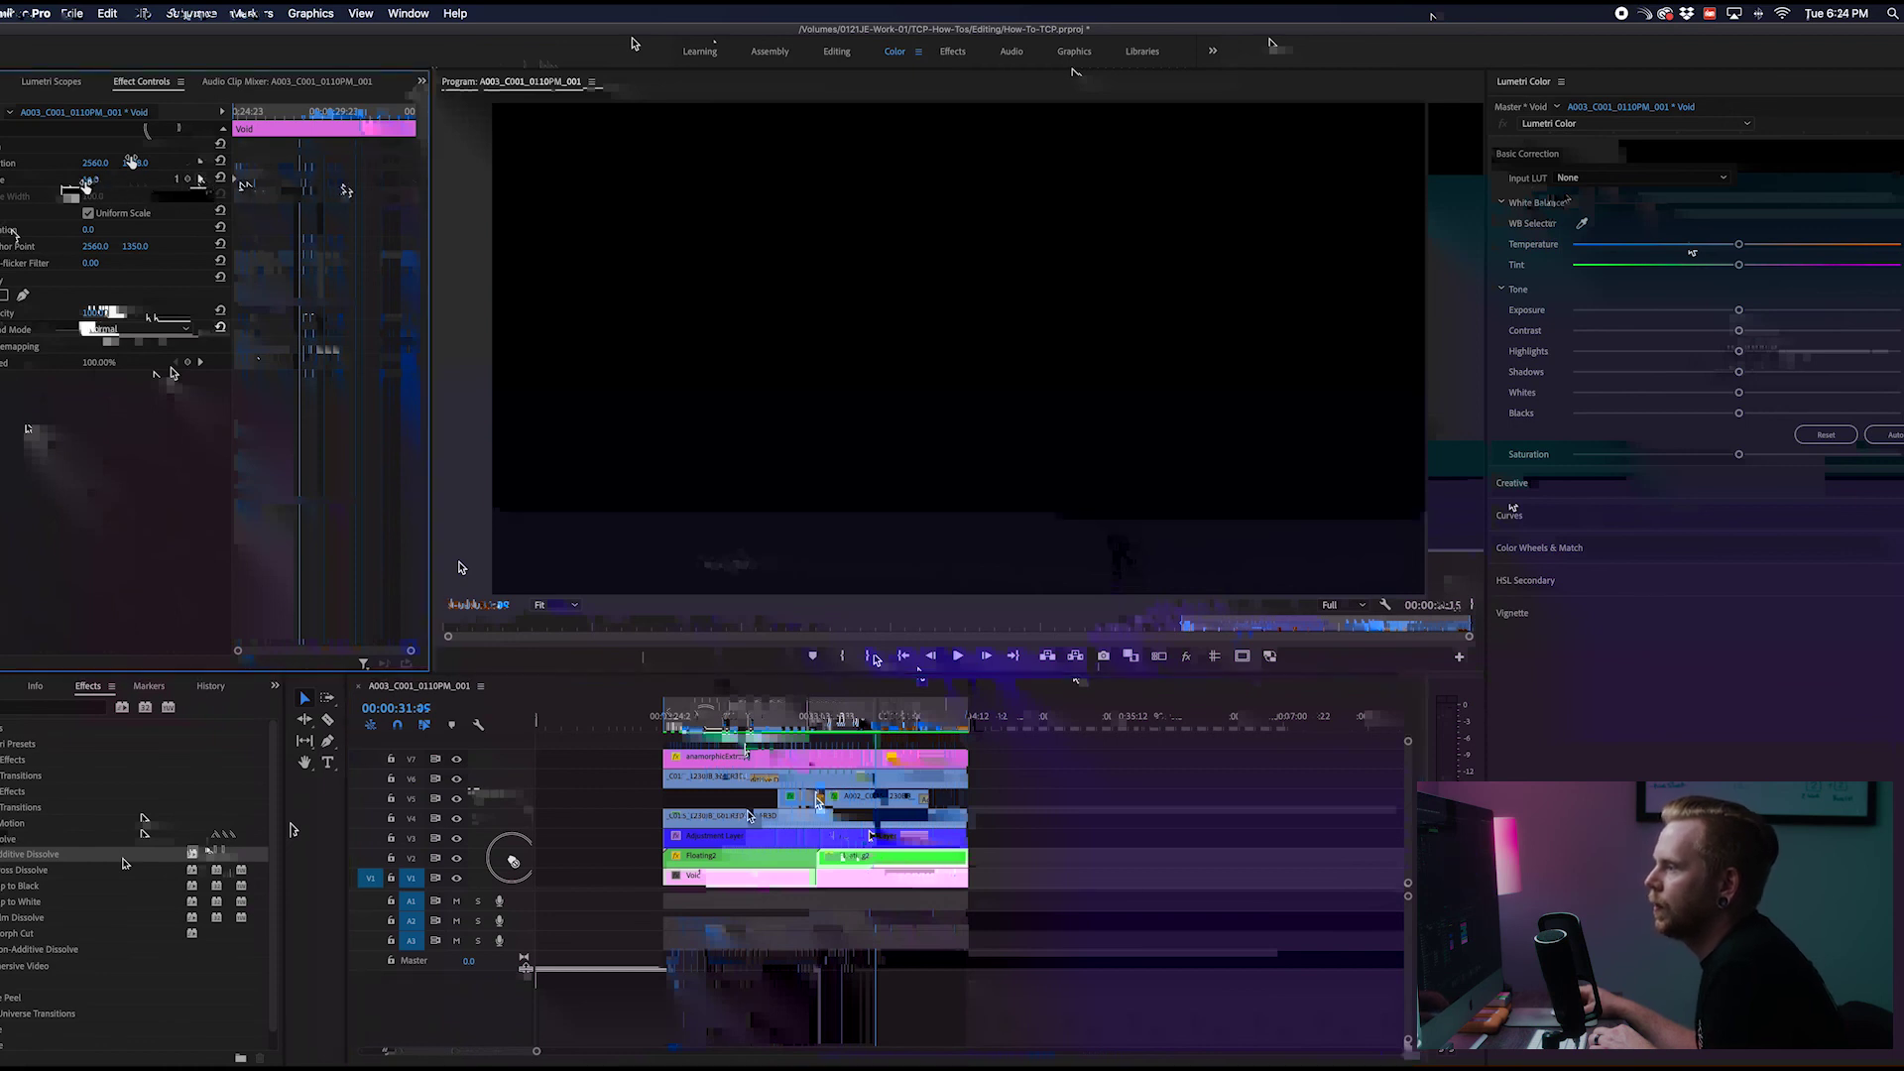
click(102, 179)
text(70)
key(Return)
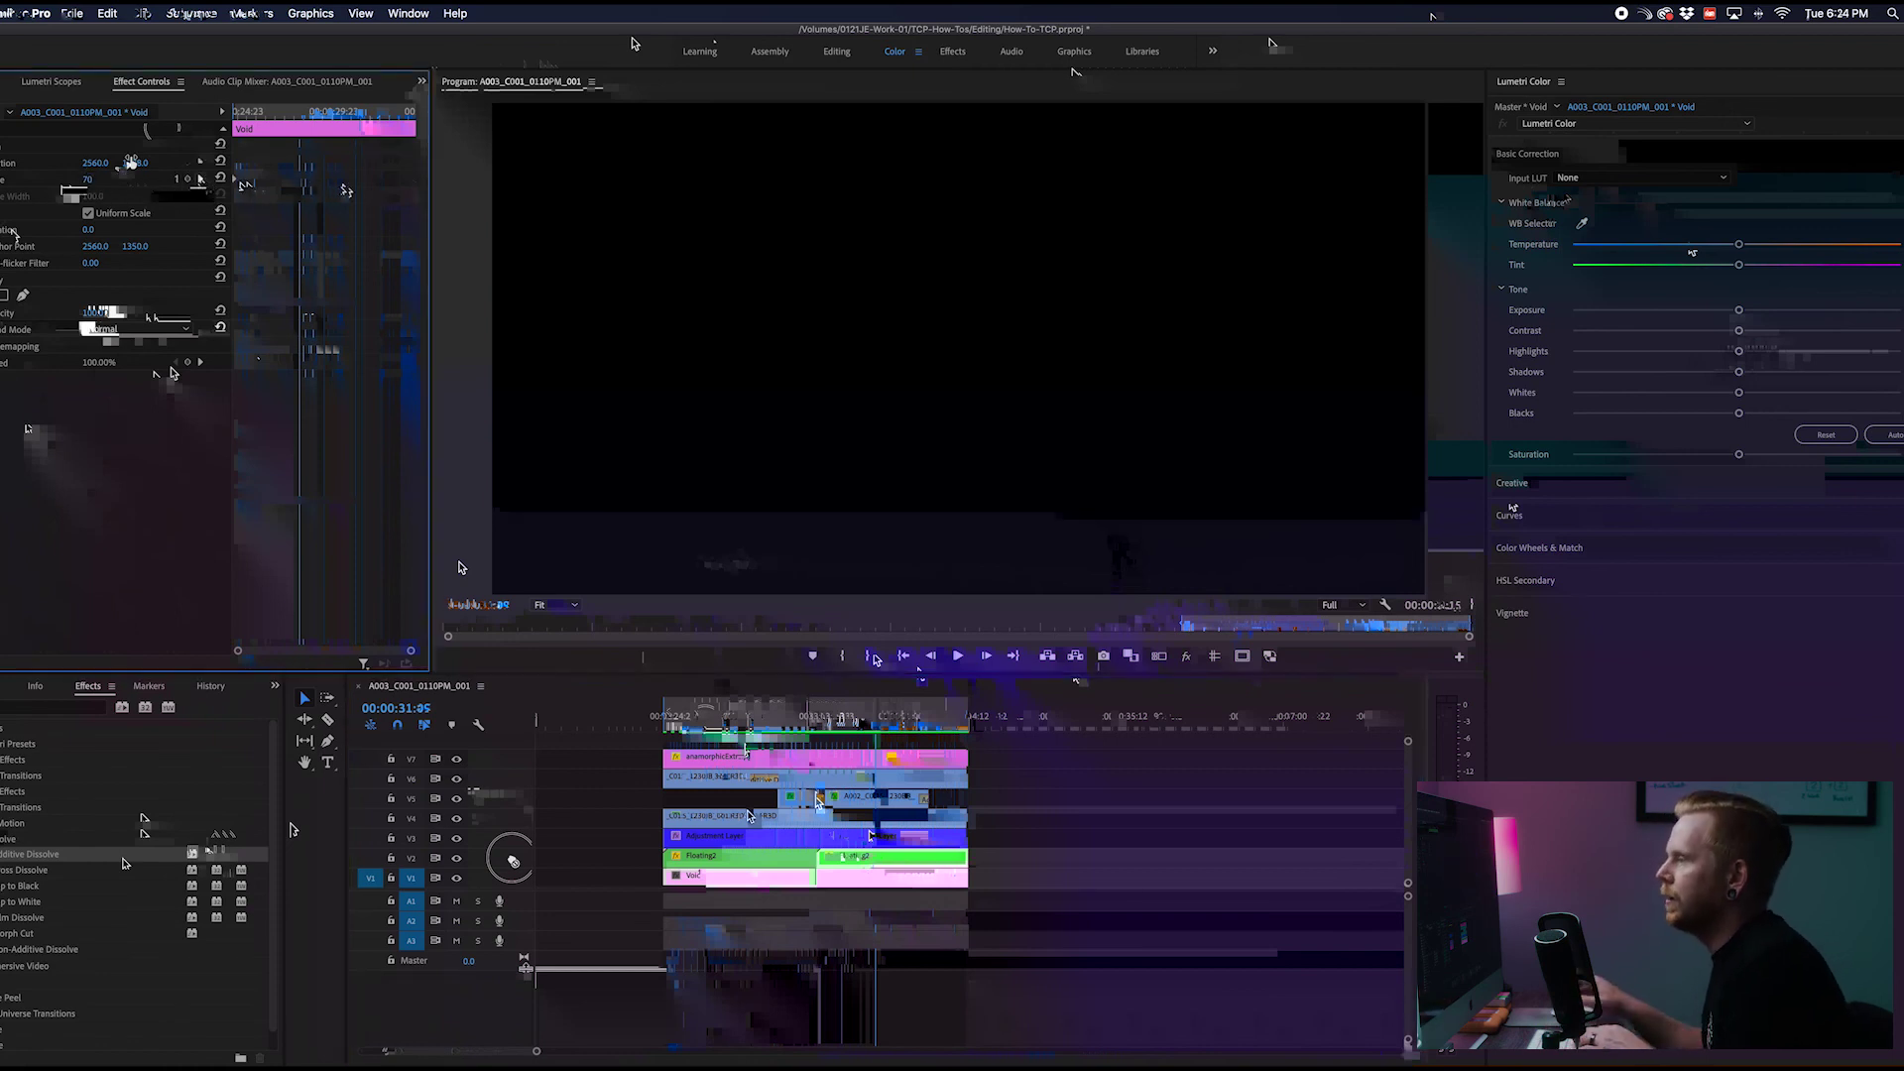
Scrub through the second half of the sequence to review the keyframed movement of the Void clip
click(868, 726)
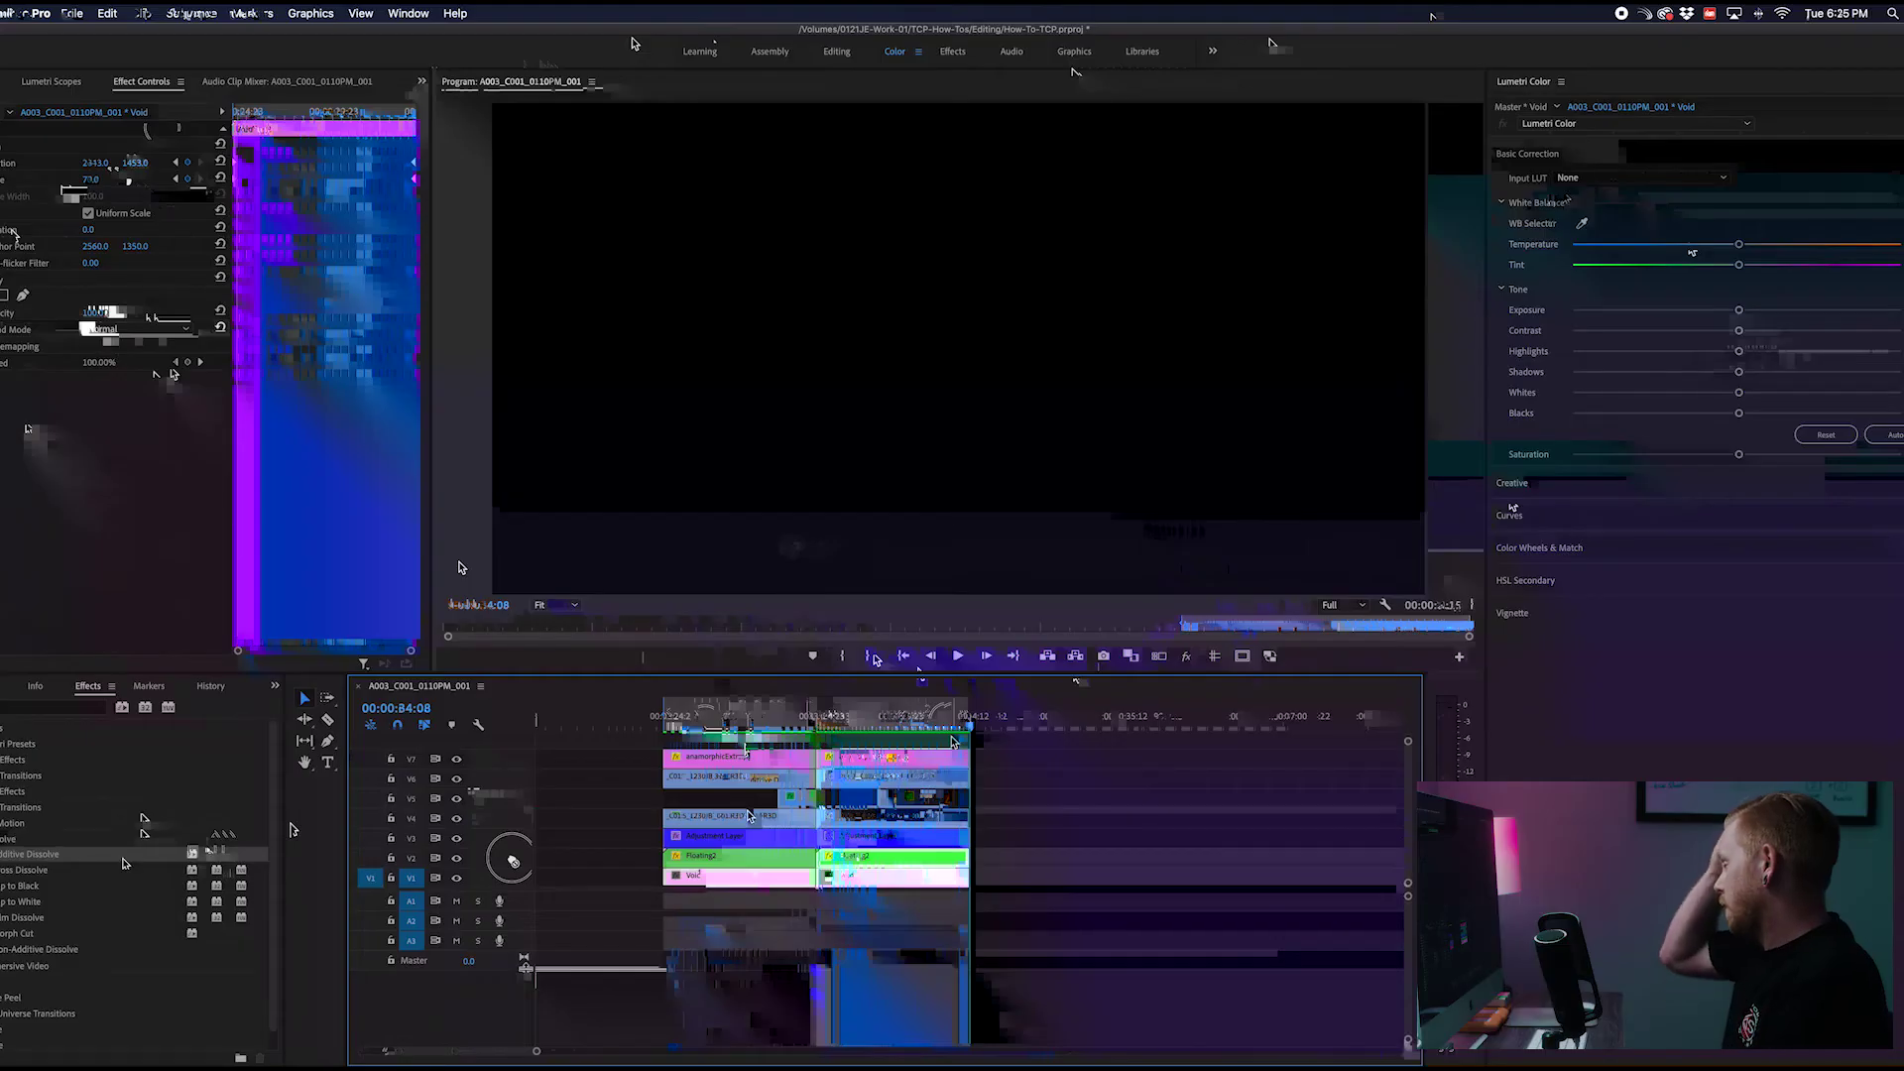
drag(936, 726, 833, 731)
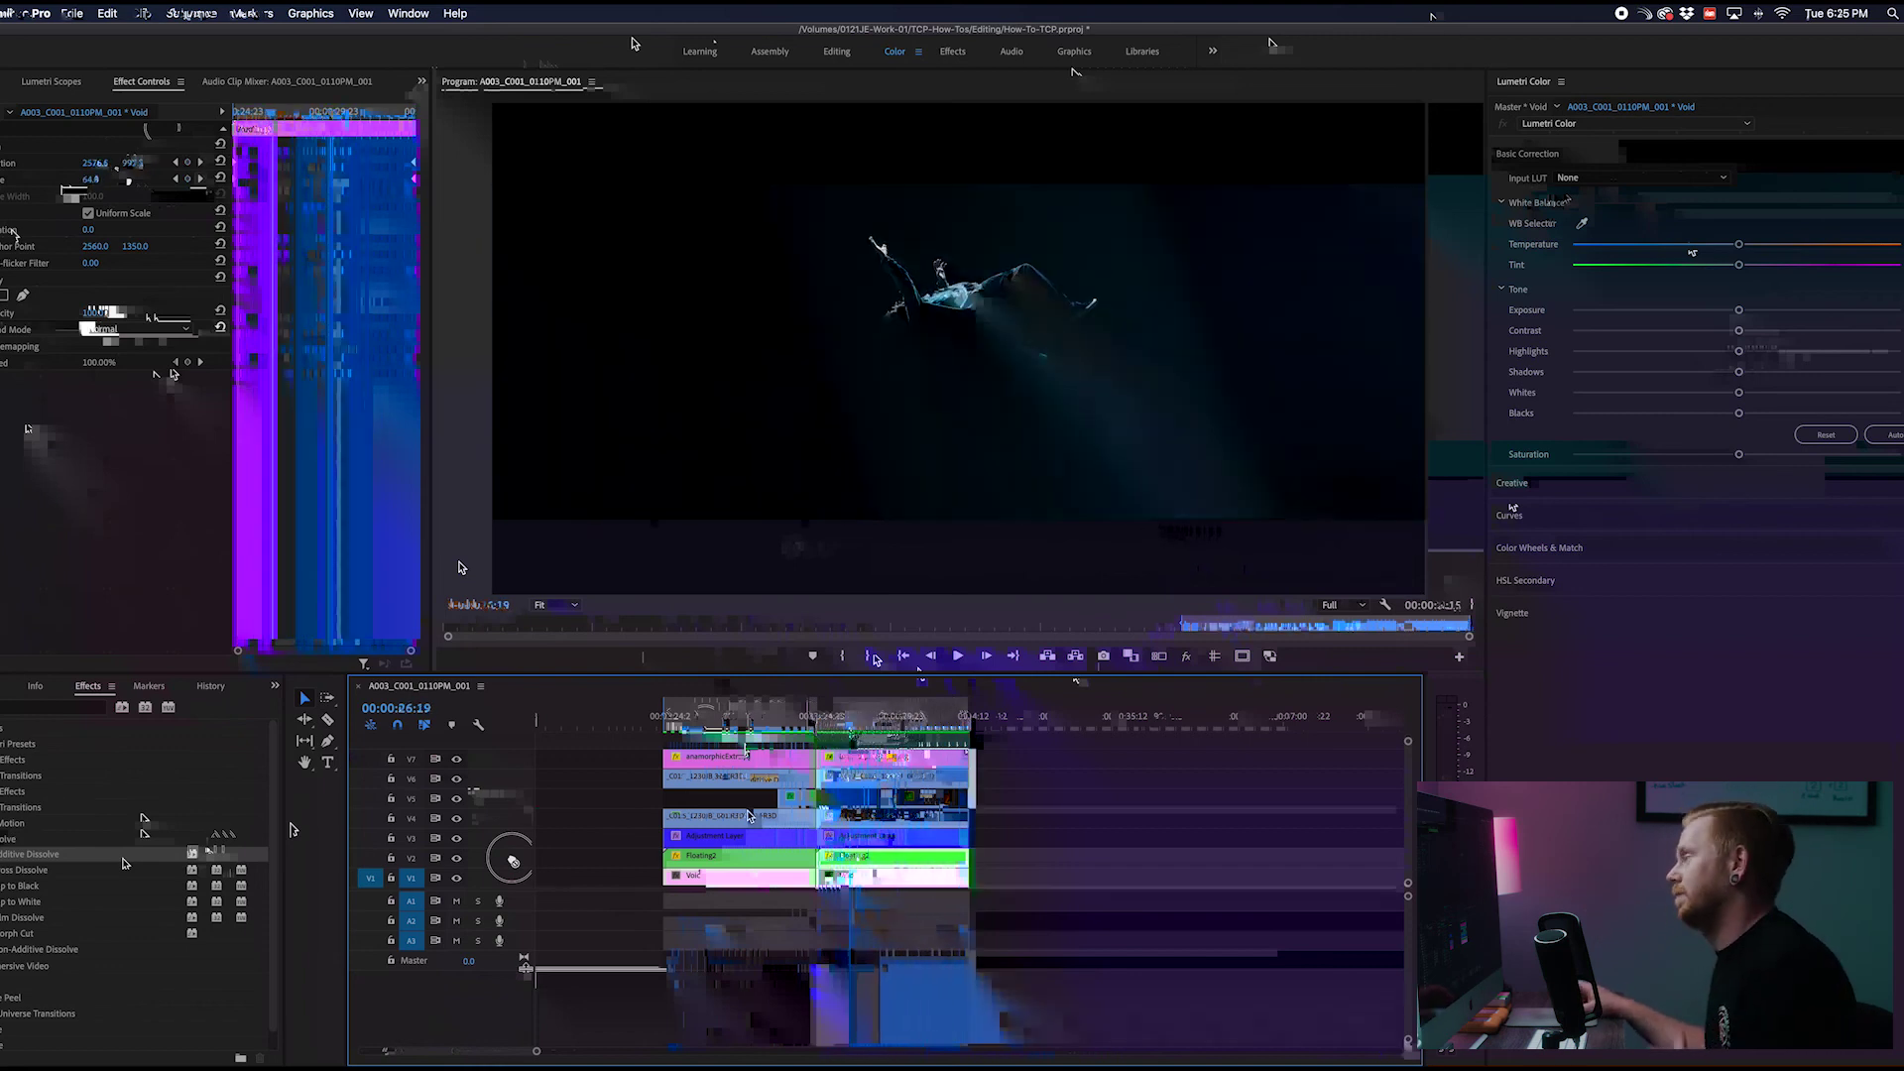